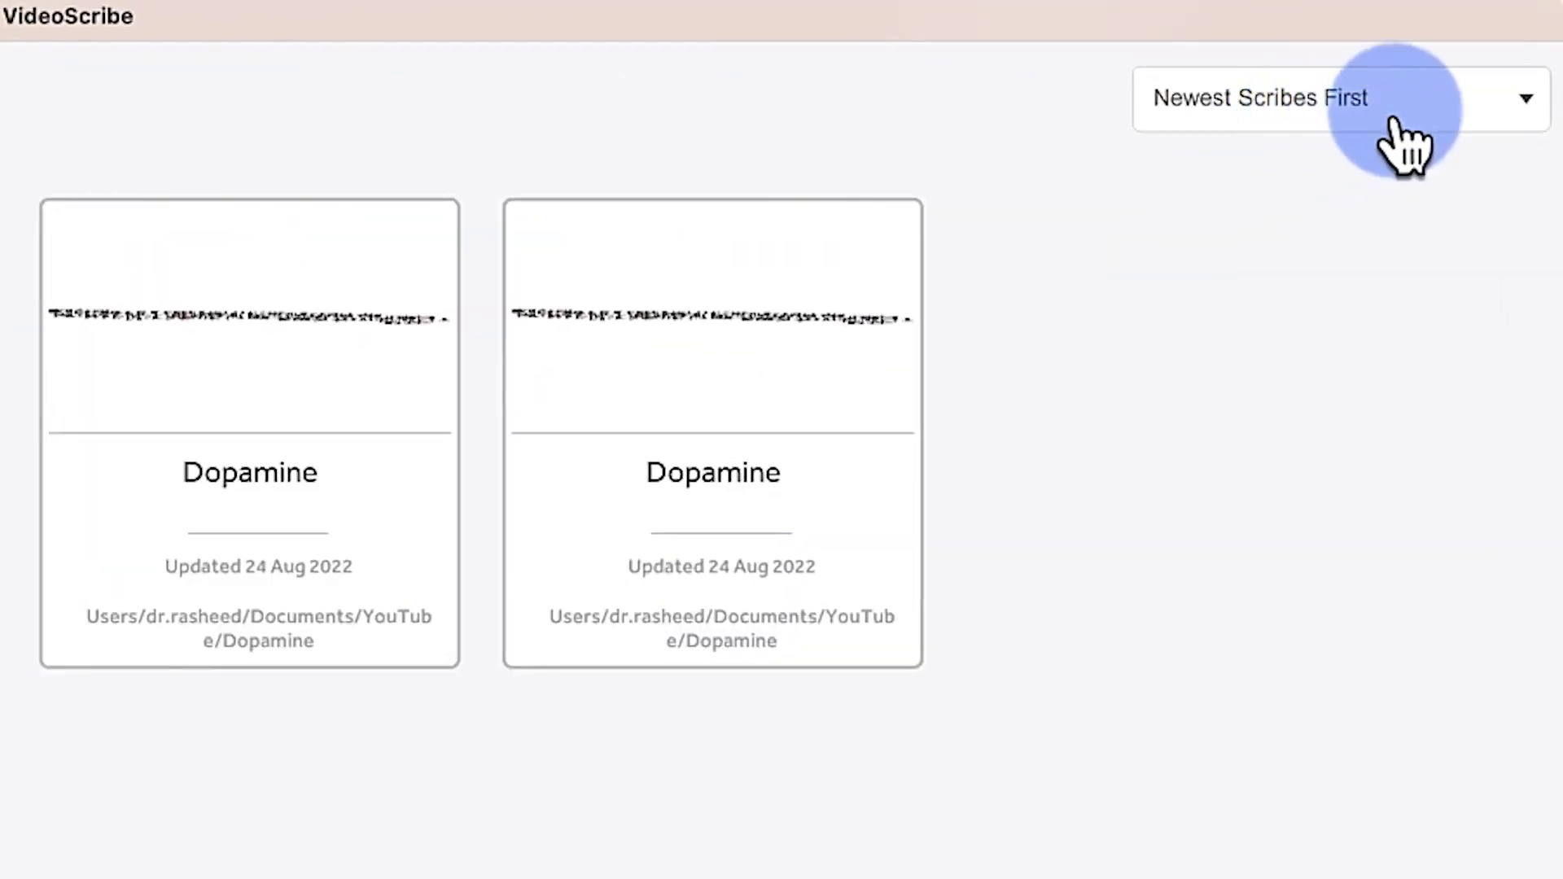
View the scribe sorting options, the online scribes and the template scribes.
{"action": "left_click", "coordinate": [1395, 123]}
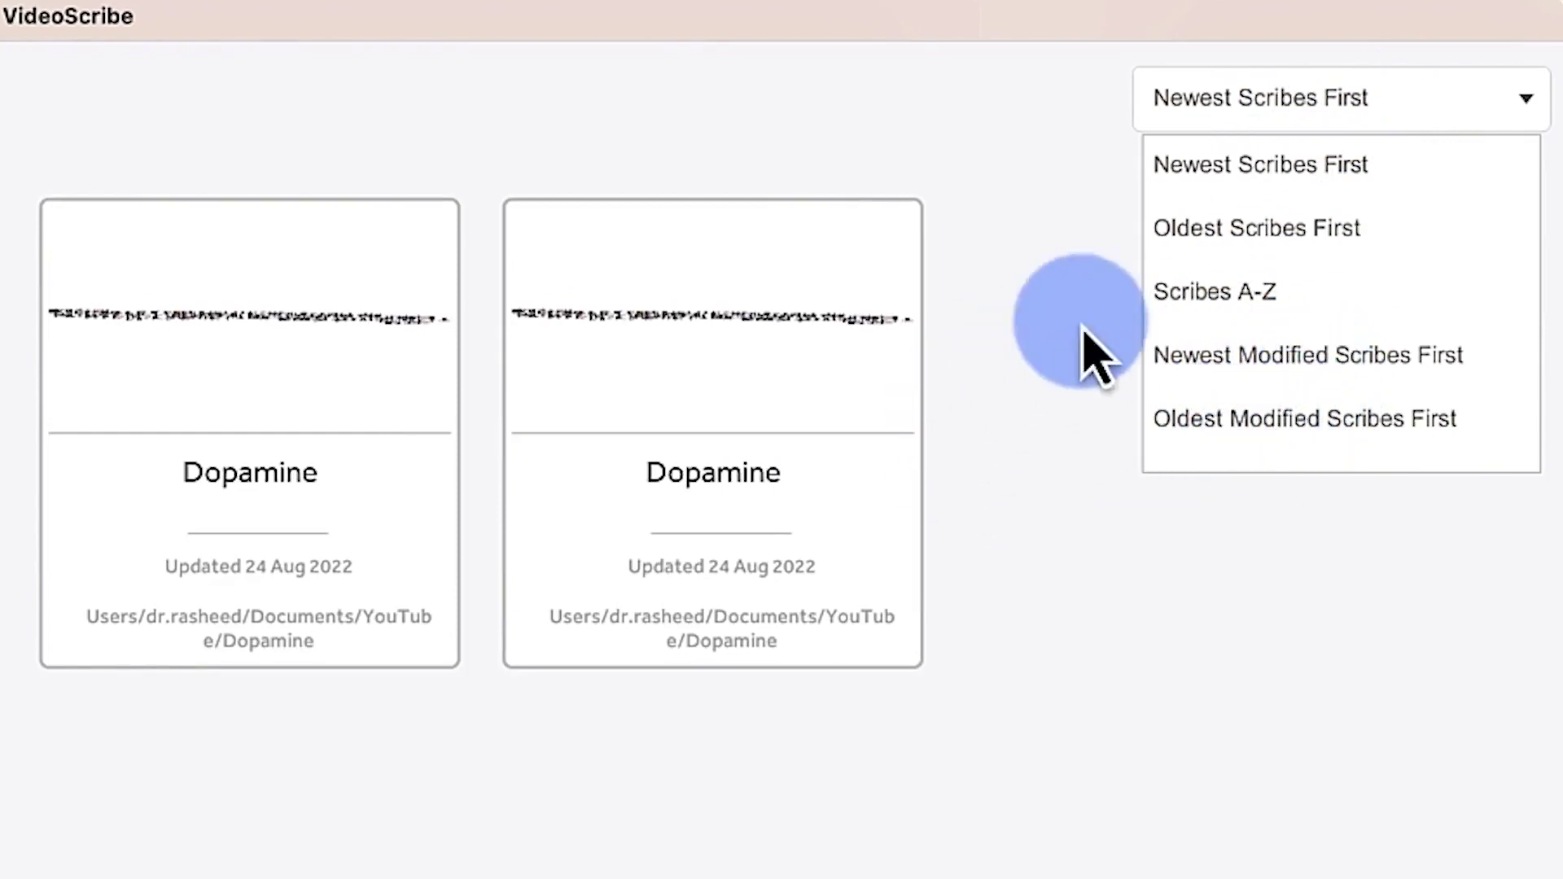
{"action": "left_click", "coordinate": [900, 803]}
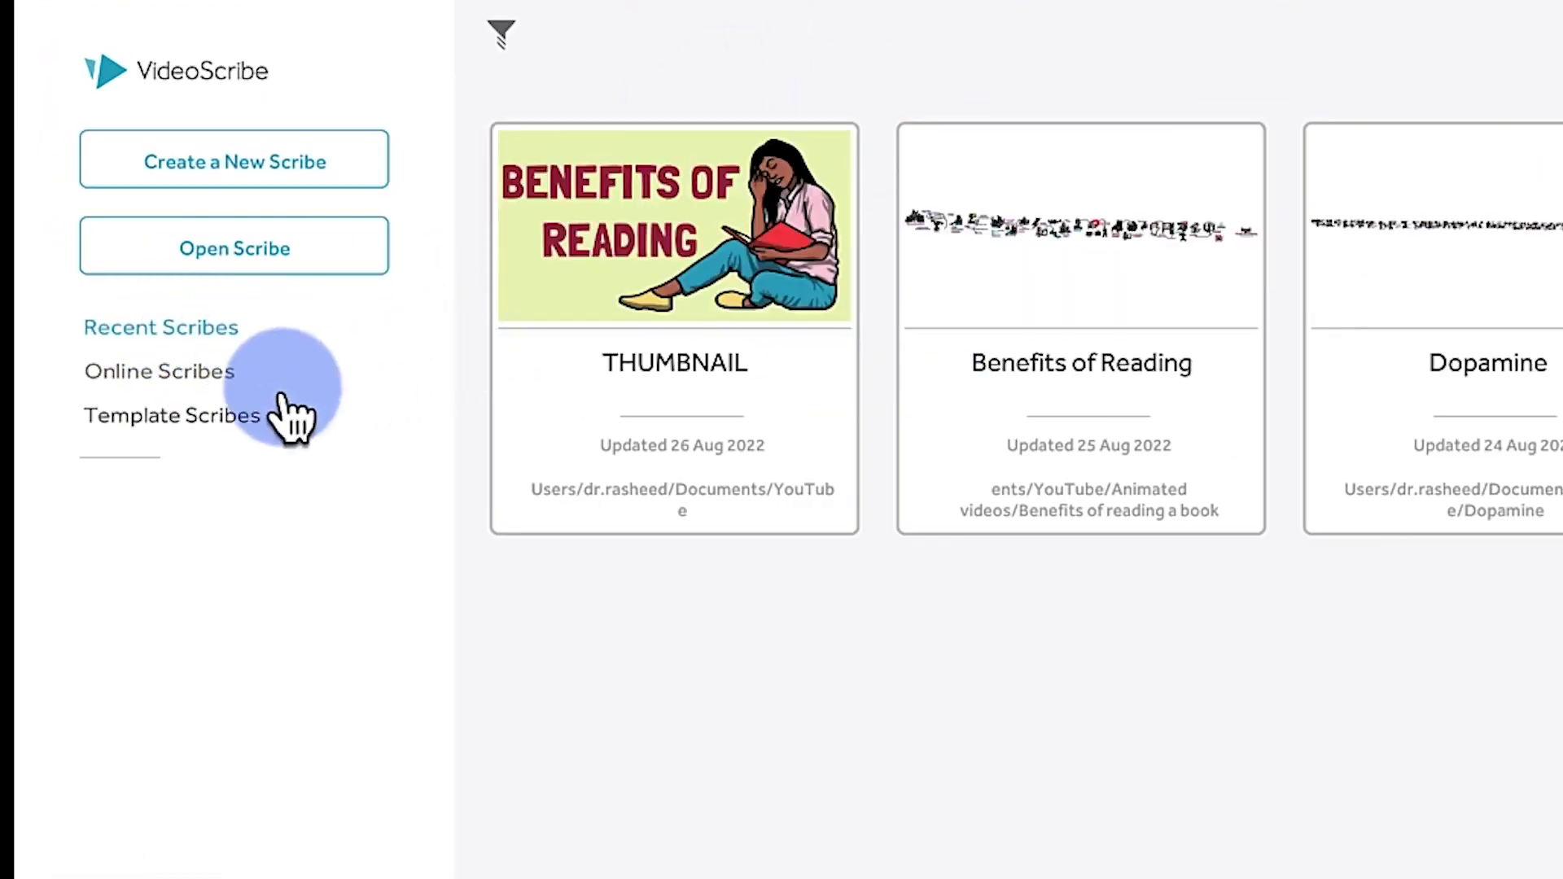
{"action": "left_click", "coordinate": [202, 380]}
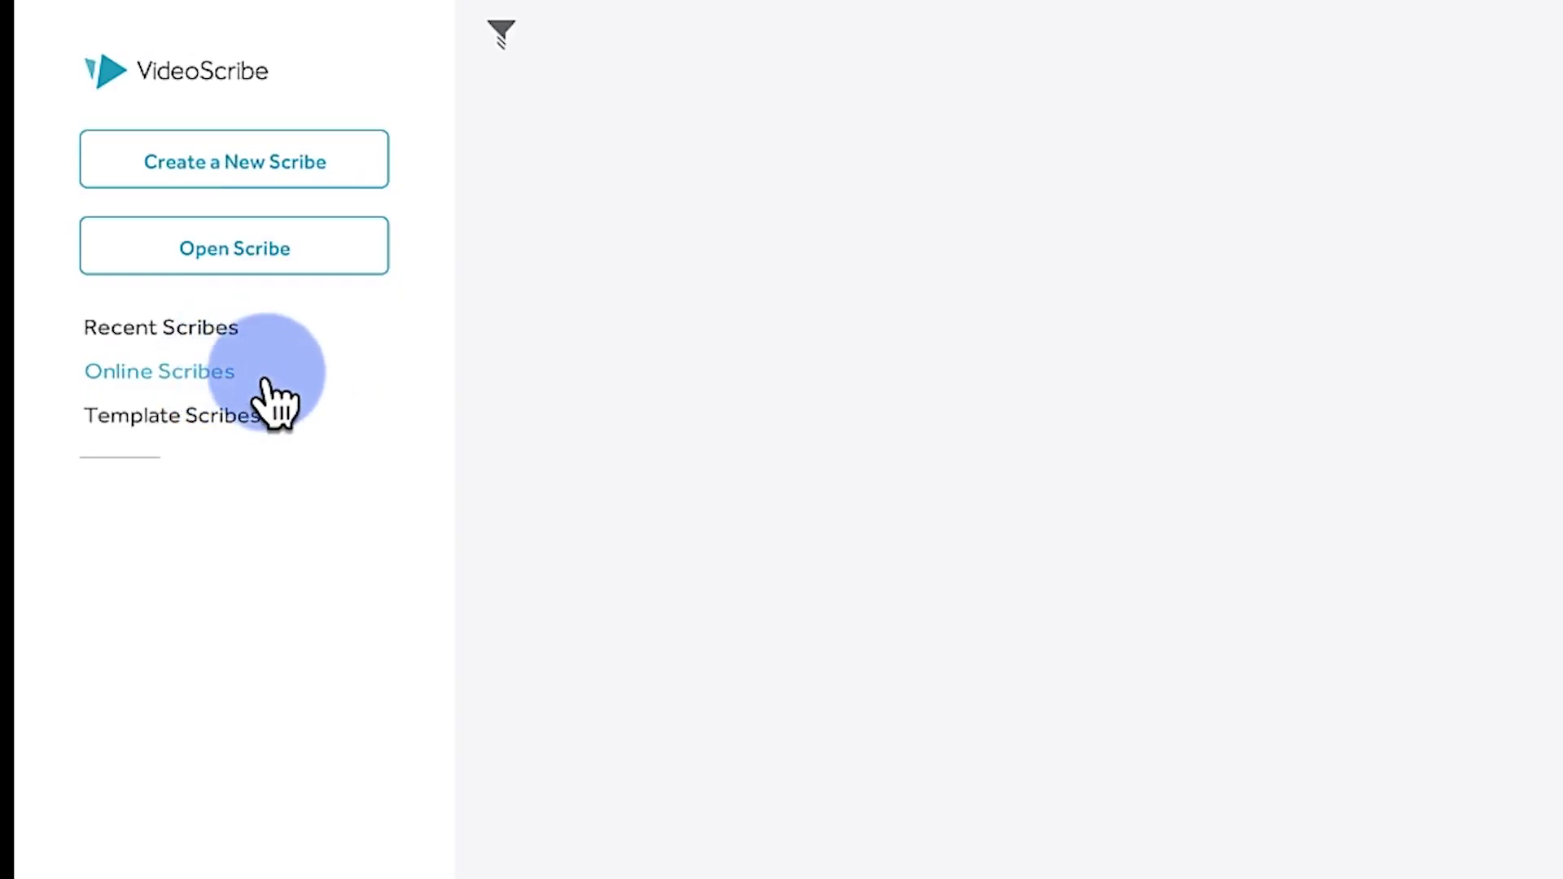
{"action": "left_click", "coordinate": [215, 429]}
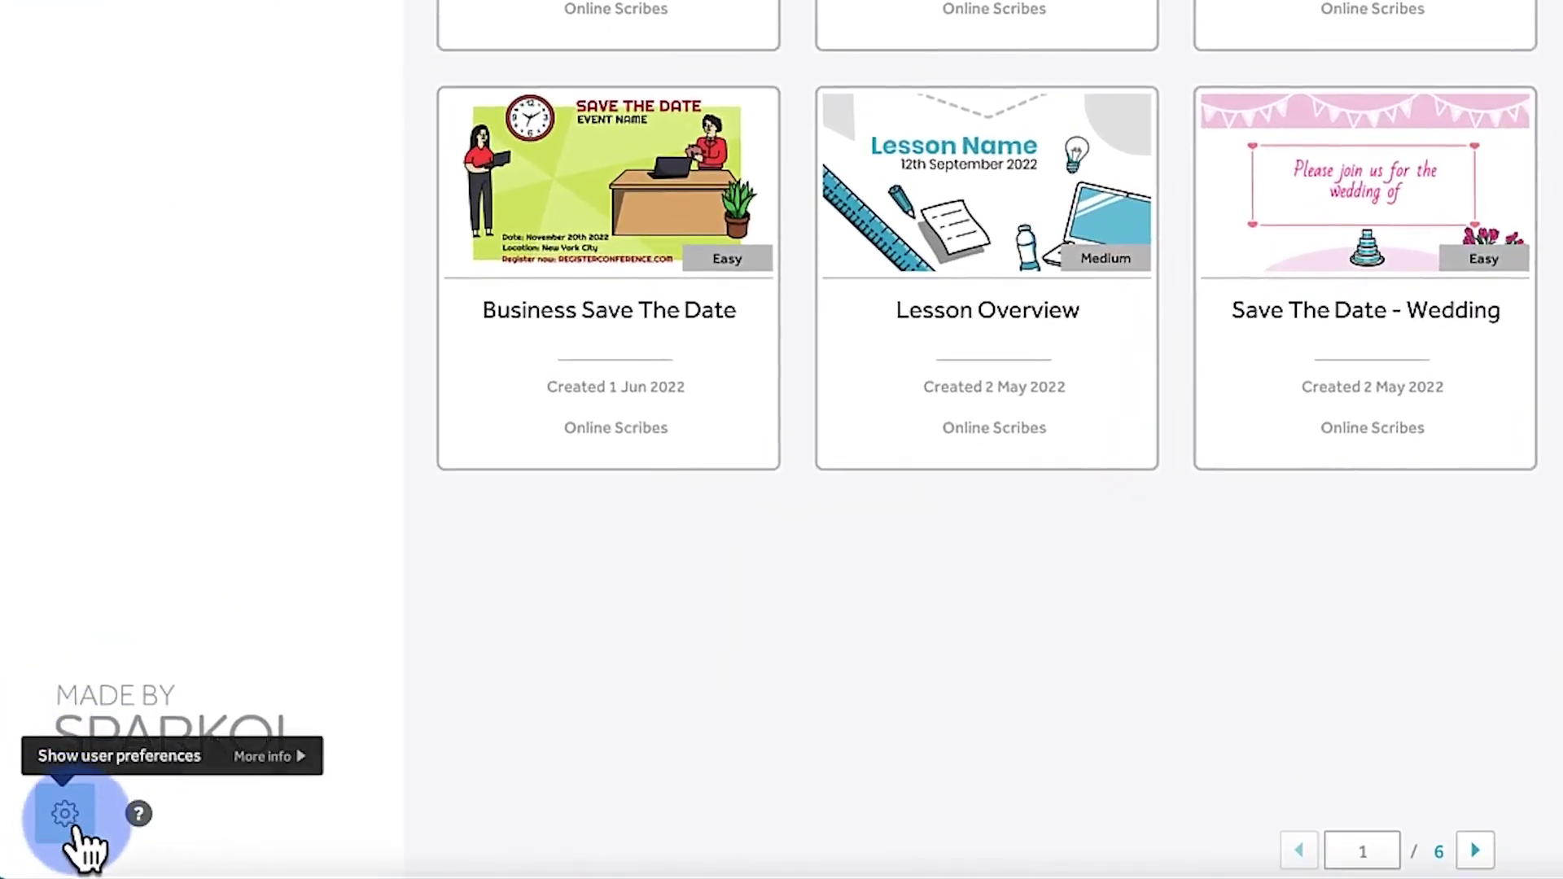
Review the language choices and scribe defaults in the user preferences and accept the existing settings.
{"action": "left_click", "coordinate": [73, 824]}
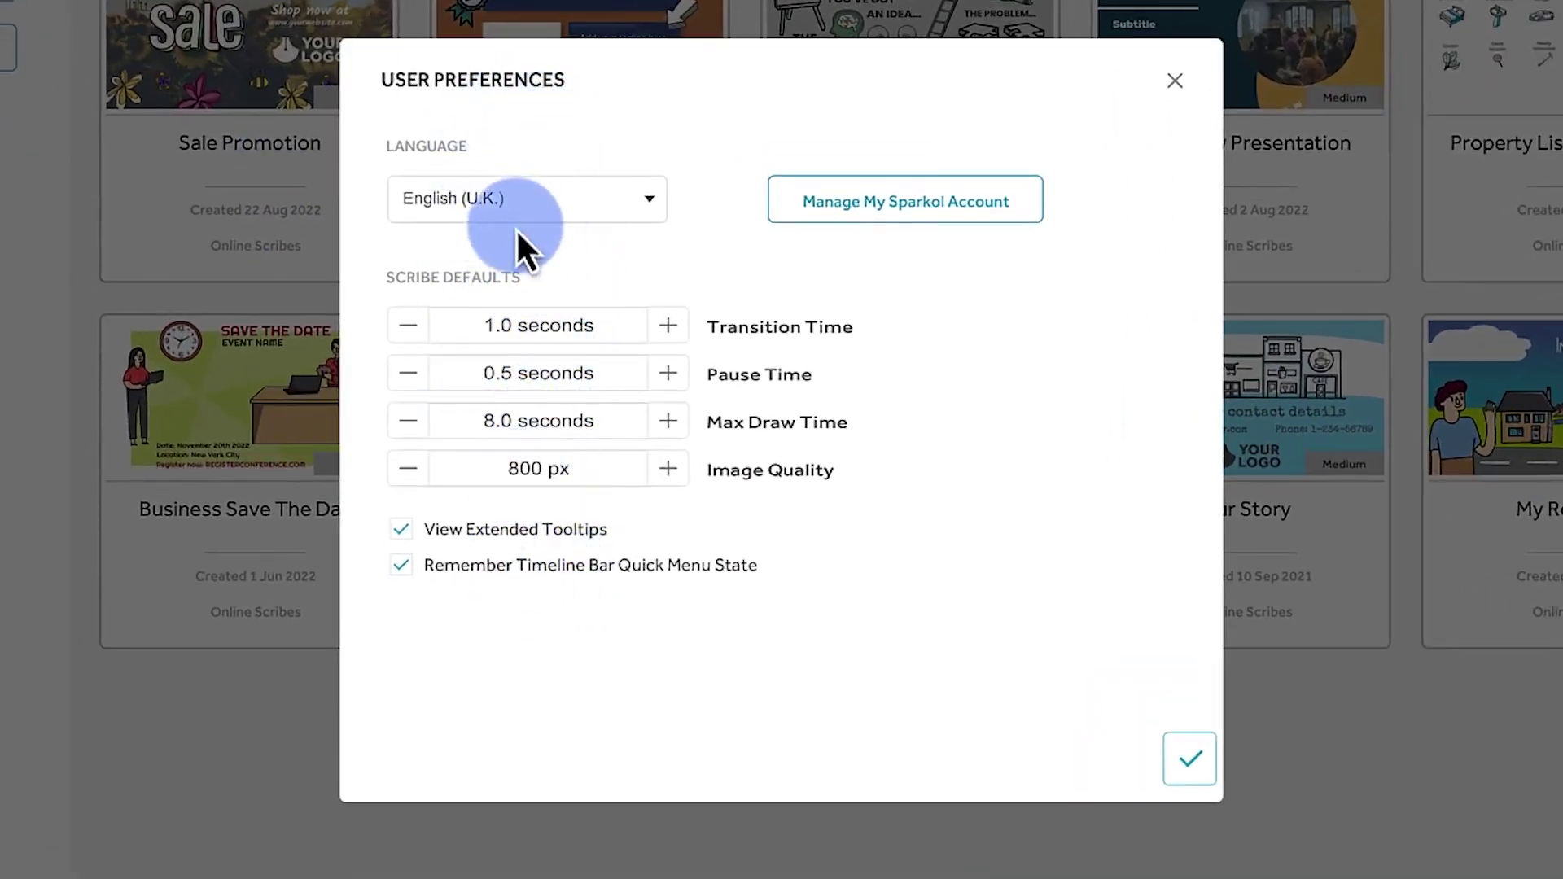
{"action": "left_click", "coordinate": [587, 203]}
{"action": "left_click", "coordinate": [1076, 368]}
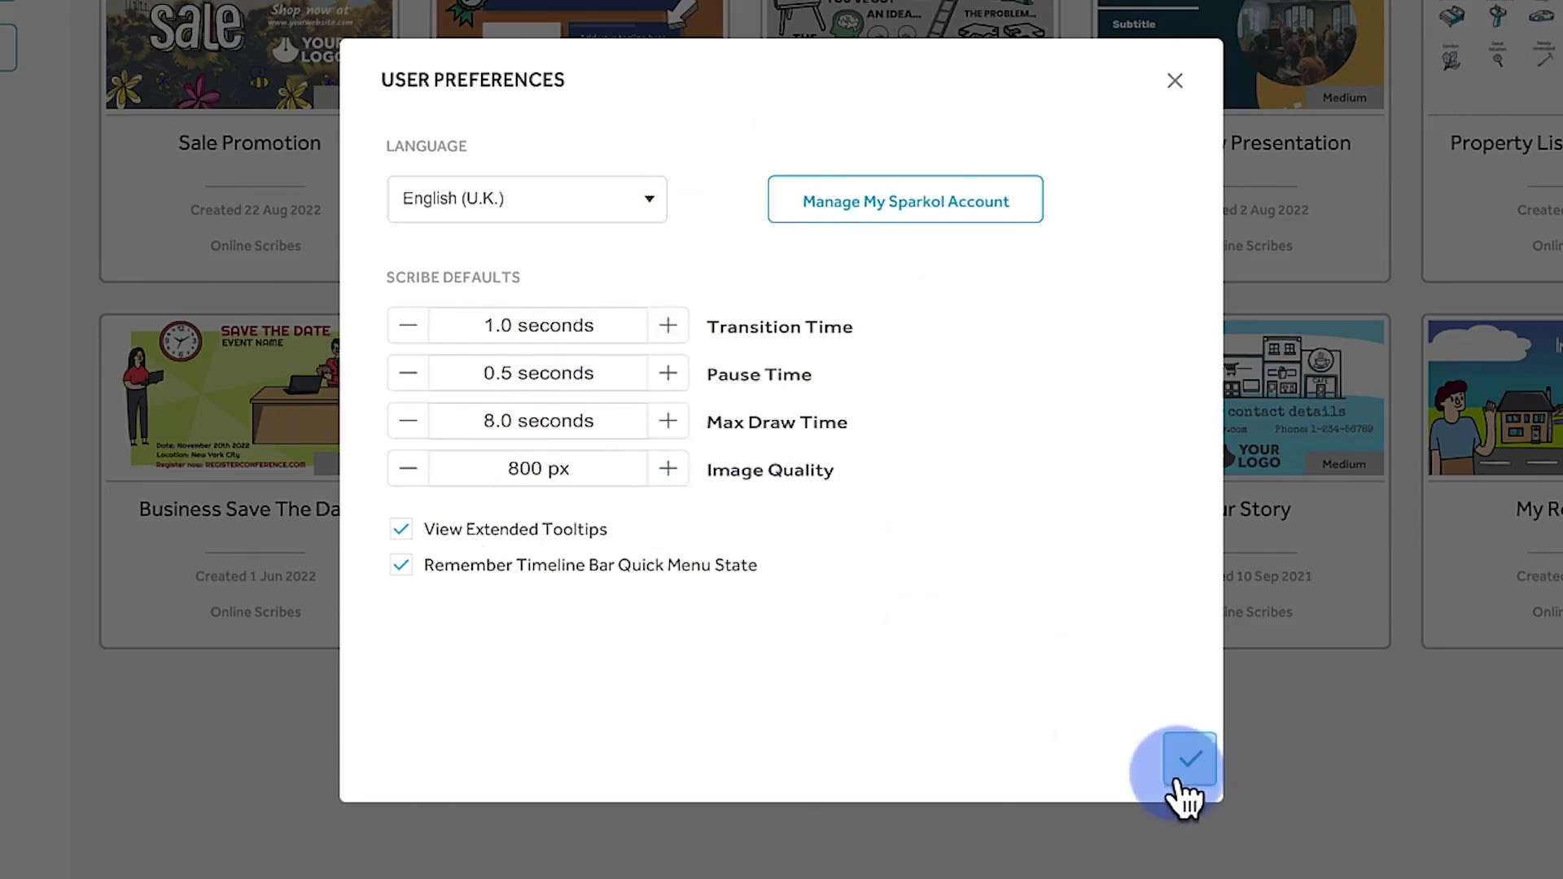
{"action": "left_click", "coordinate": [1190, 758]}
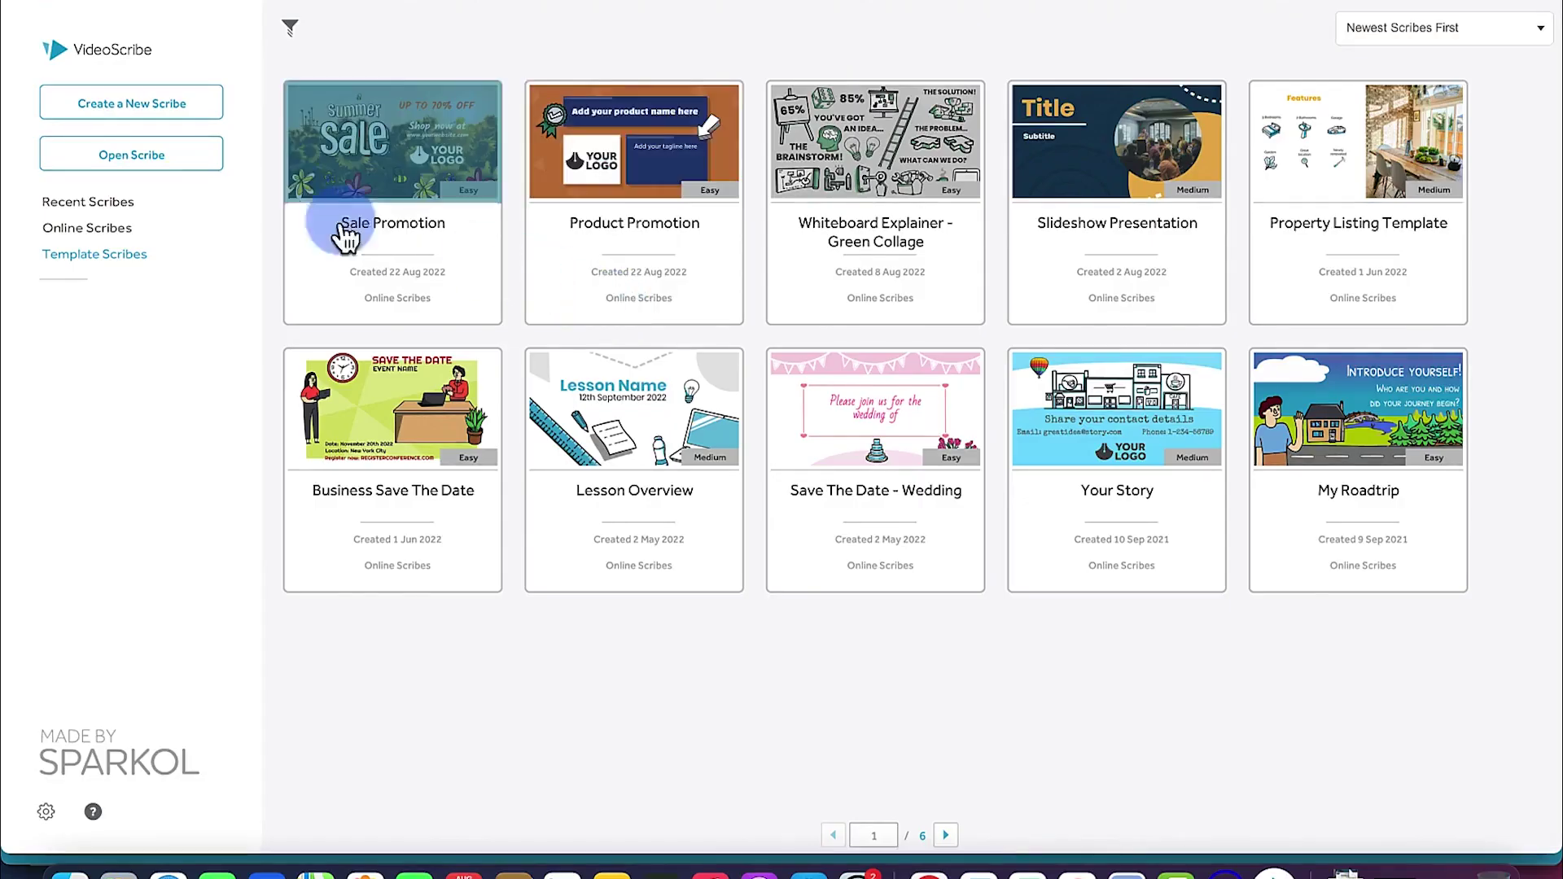
Create a new blank scribe.
{"action": "left_click", "coordinate": [172, 118]}
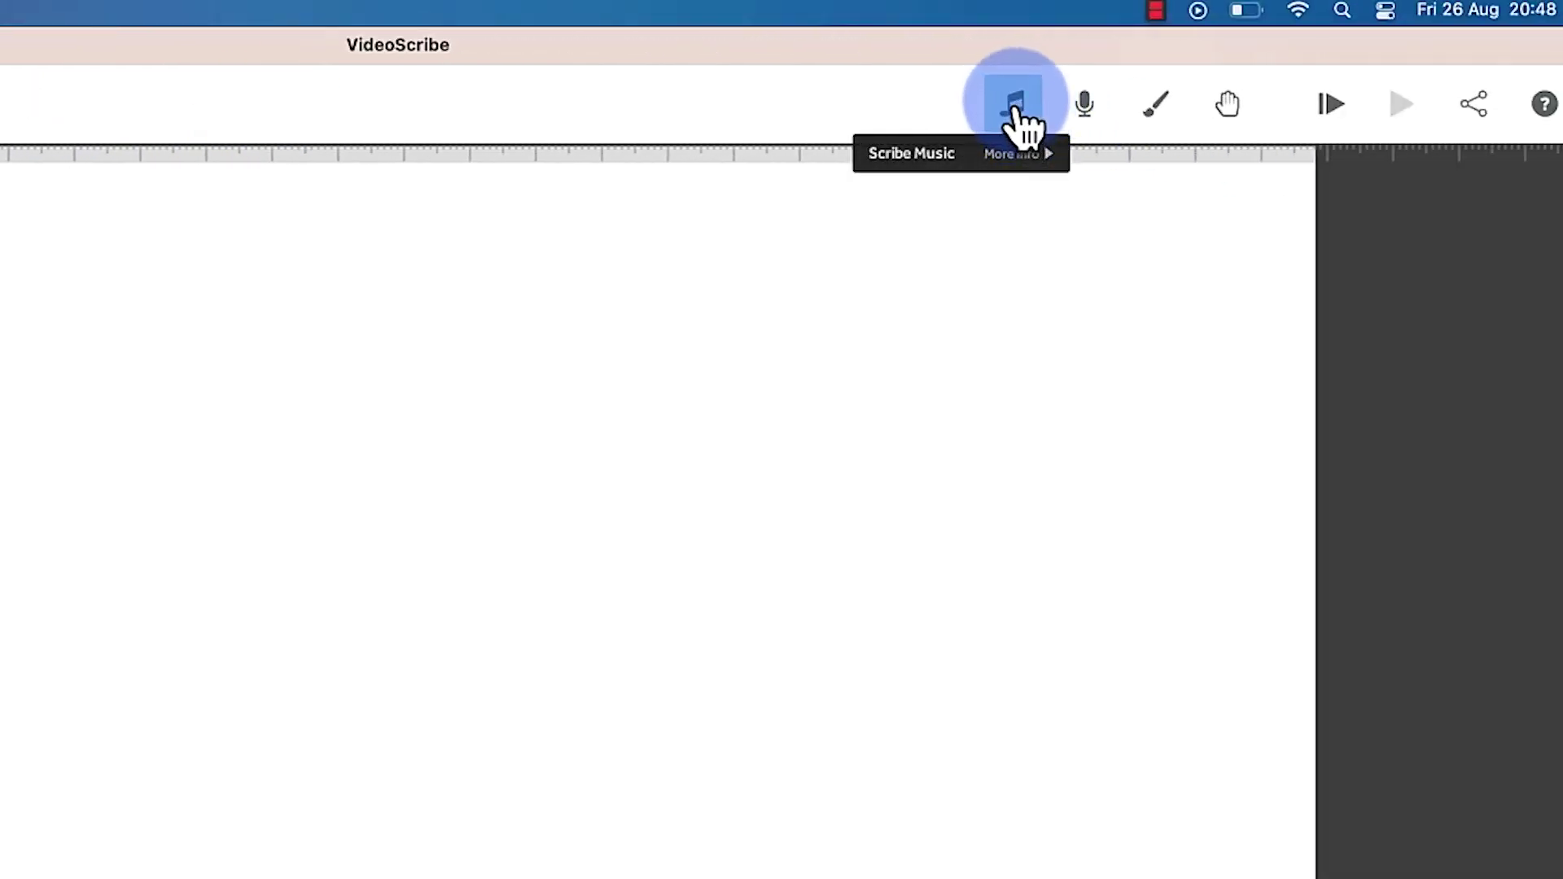
Look through the first two pages of the scribe music library and check the scribe's sharing options.
{"action": "left_click", "coordinate": [1017, 105]}
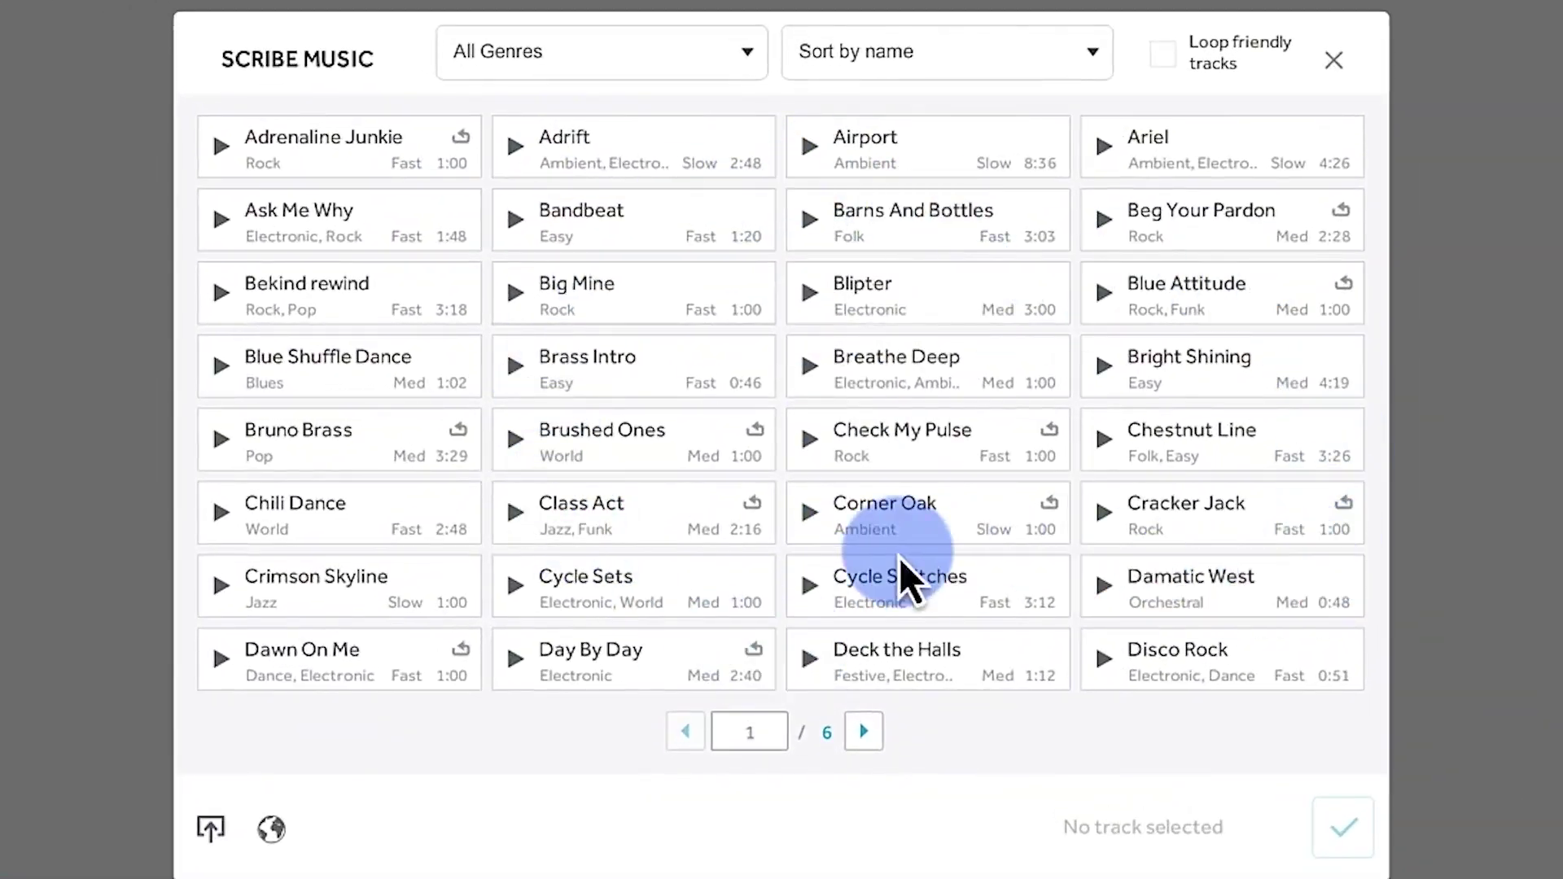
{"action": "left_click", "coordinate": [864, 733]}
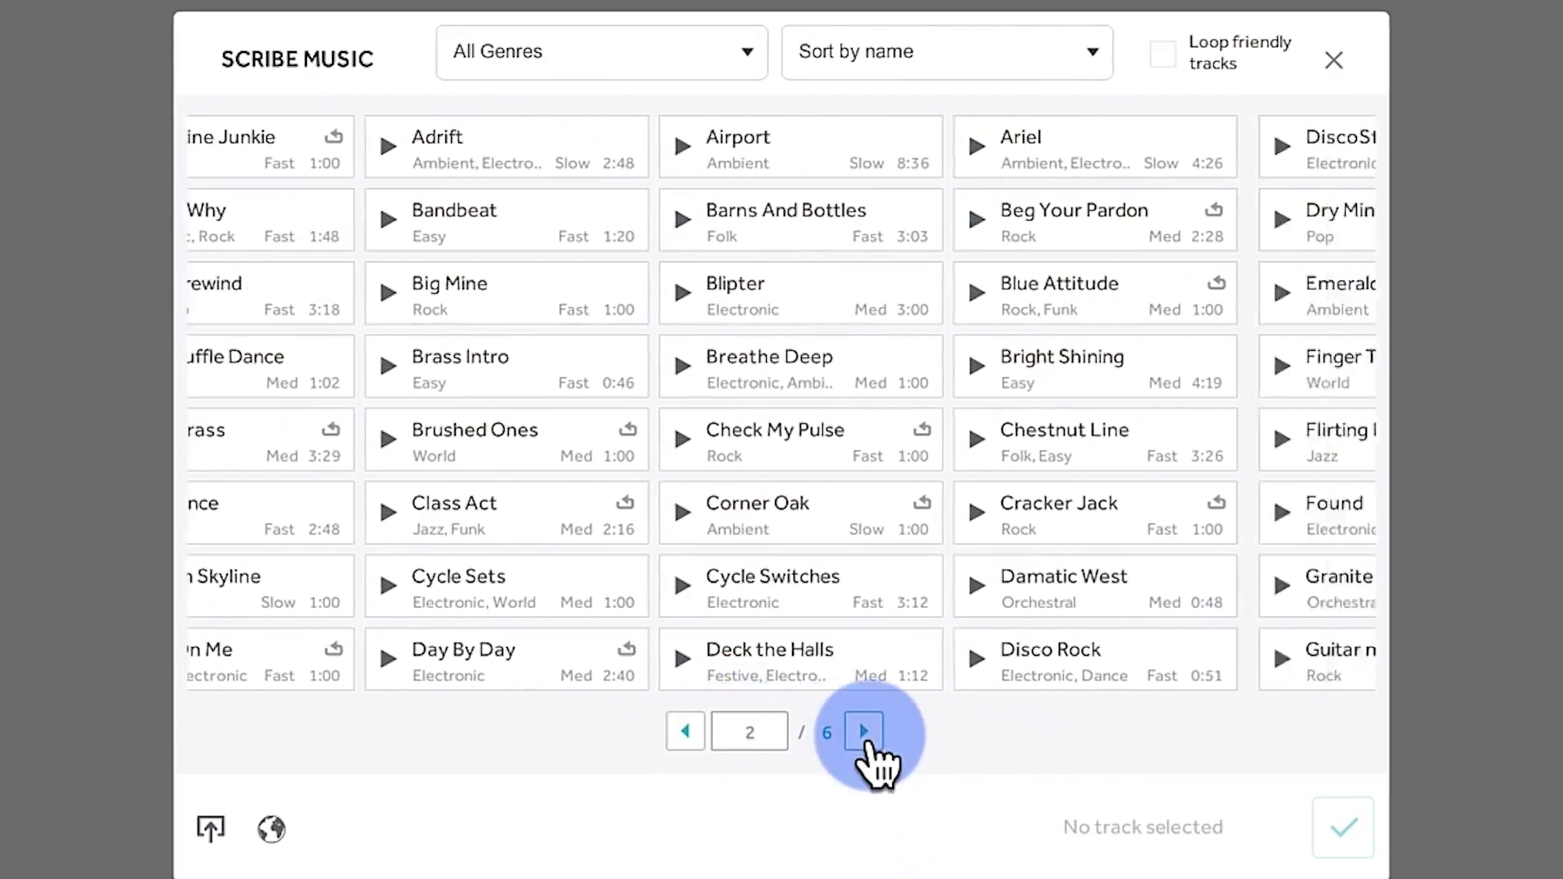
{"action": "left_click", "coordinate": [686, 731]}
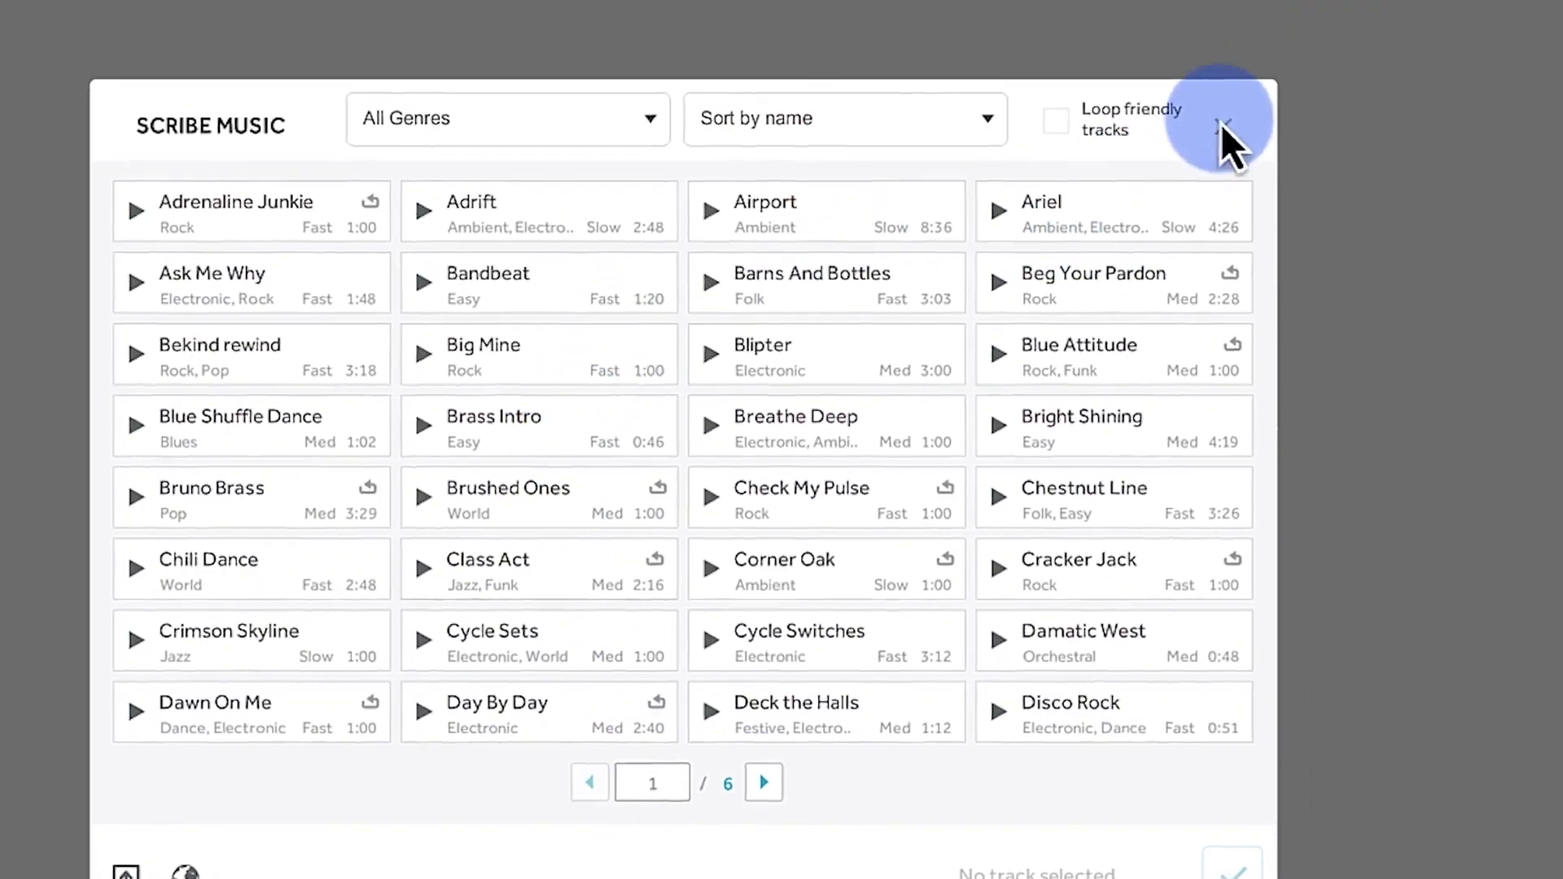
{"action": "left_click", "coordinate": [1333, 60]}
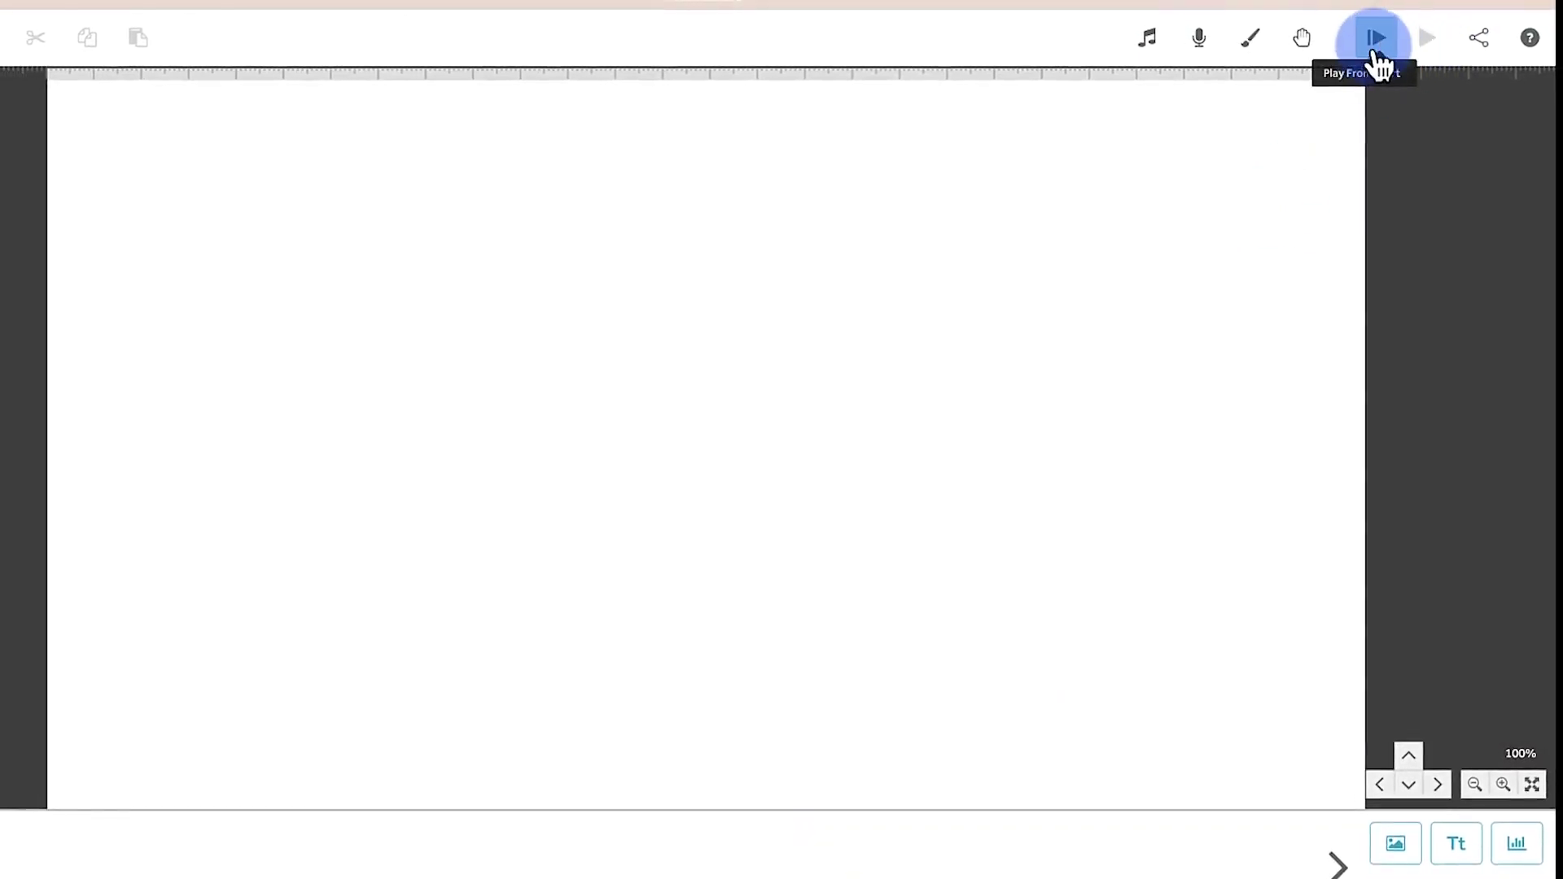
{"action": "left_click", "coordinate": [1480, 41]}
{"action": "left_click", "coordinate": [989, 521]}
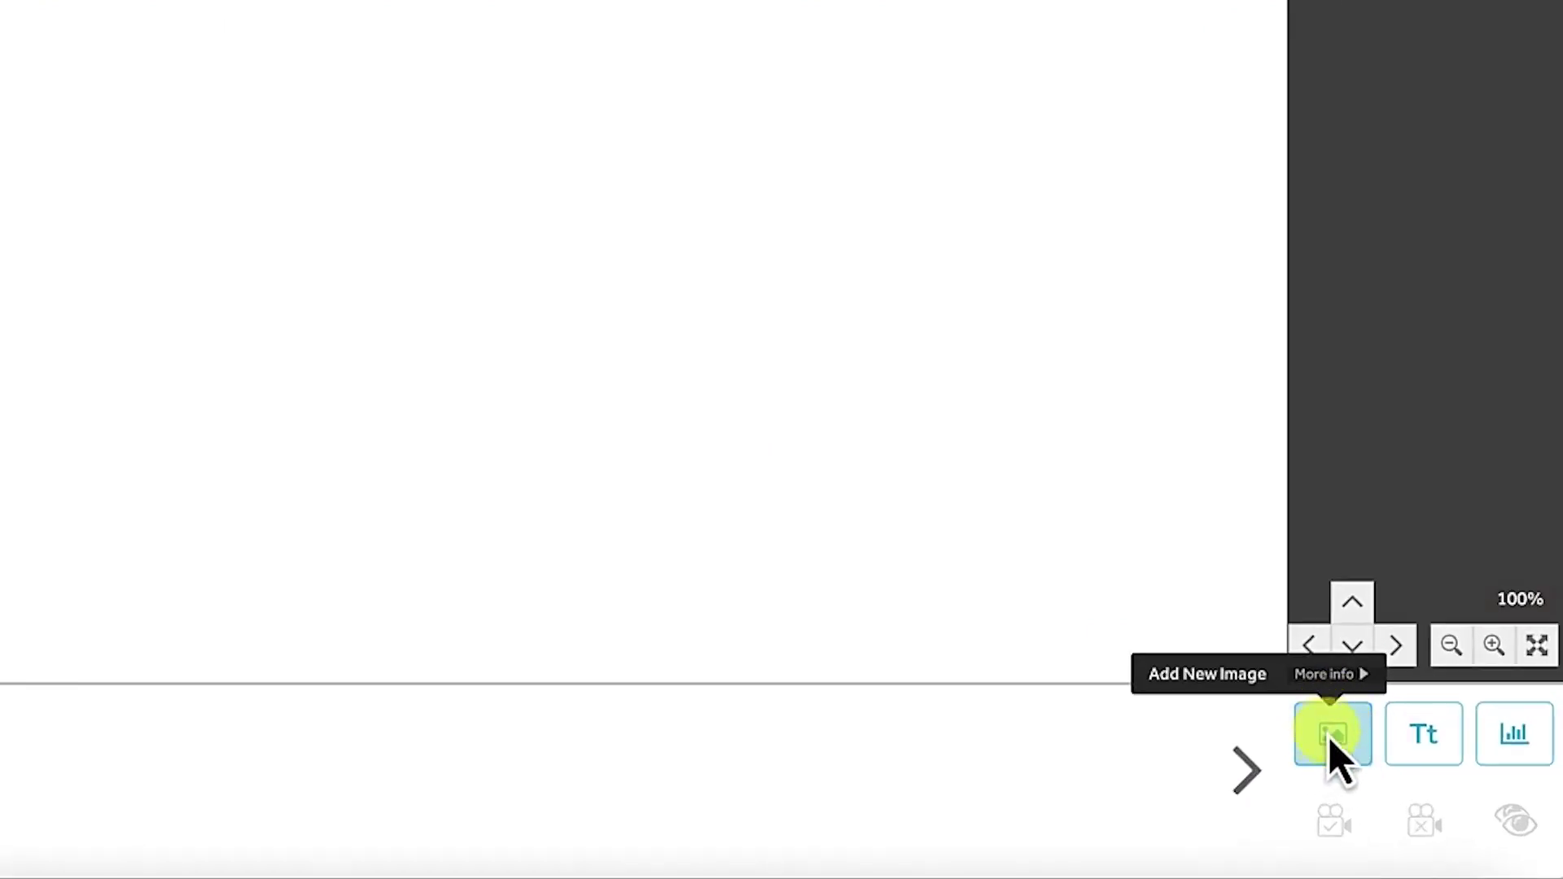
Open the image library for adding a new image and page through the recently used images.
{"action": "left_click", "coordinate": [1332, 733]}
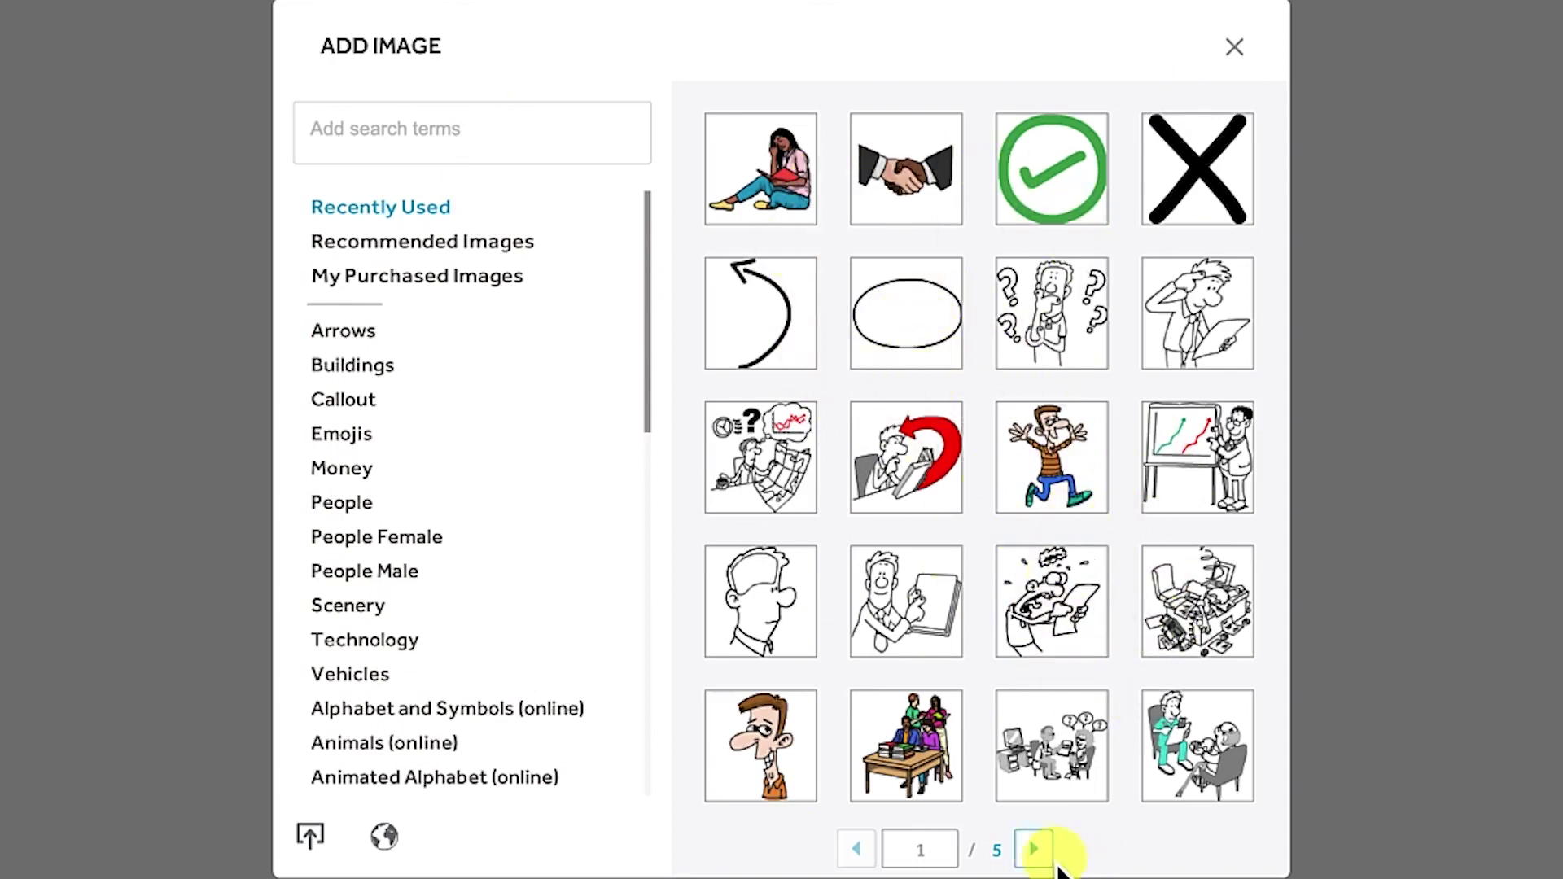
{"action": "left_click", "coordinate": [1034, 849]}
{"action": "left_click", "coordinate": [1046, 855]}
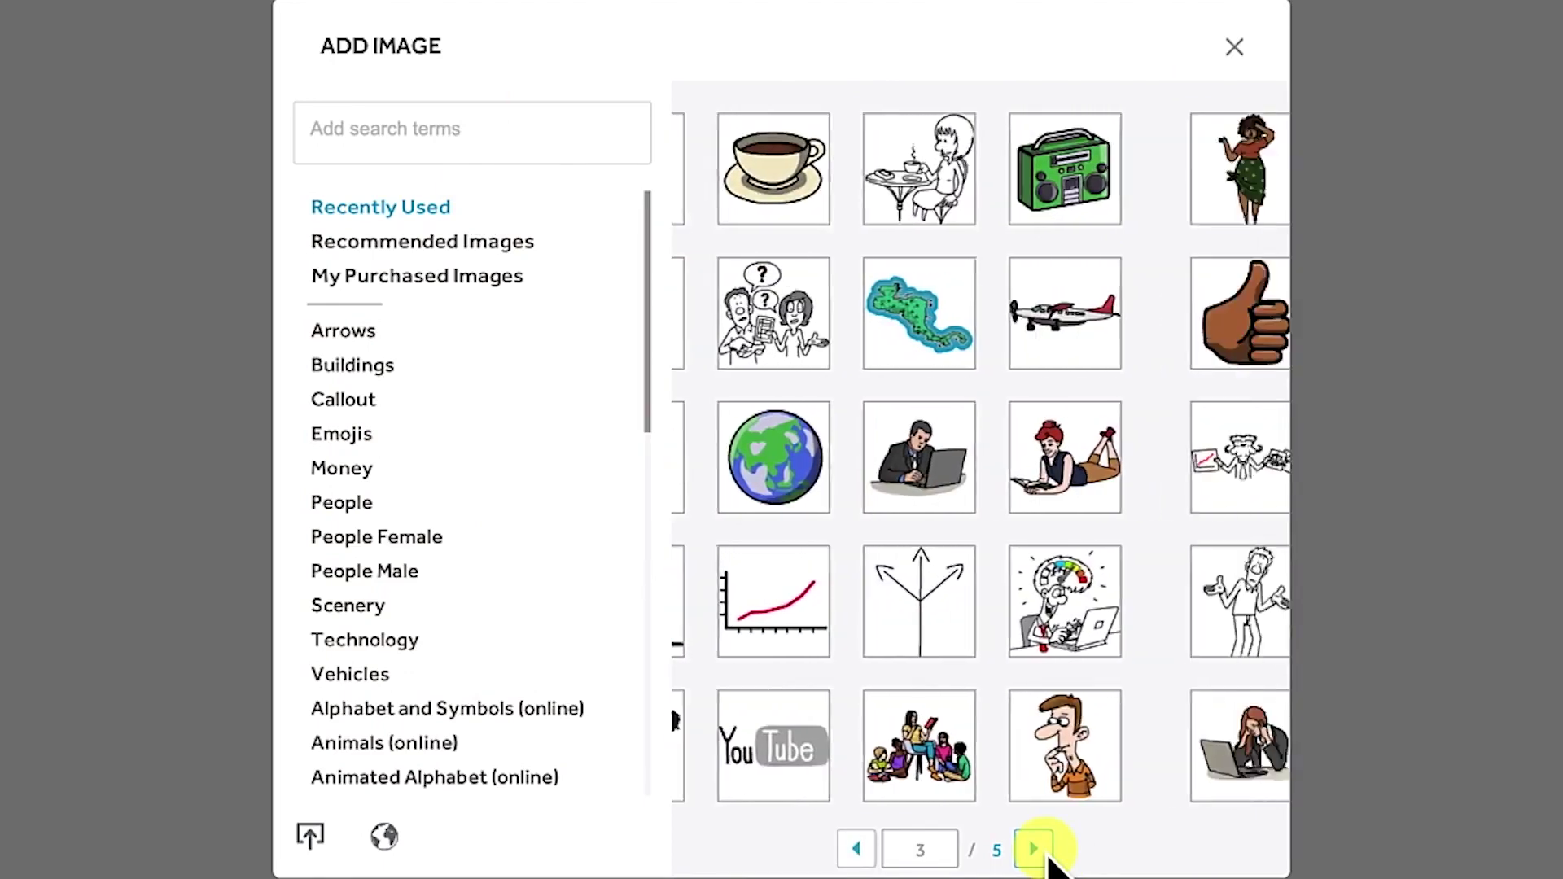
{"action": "left_click", "coordinate": [1046, 855]}
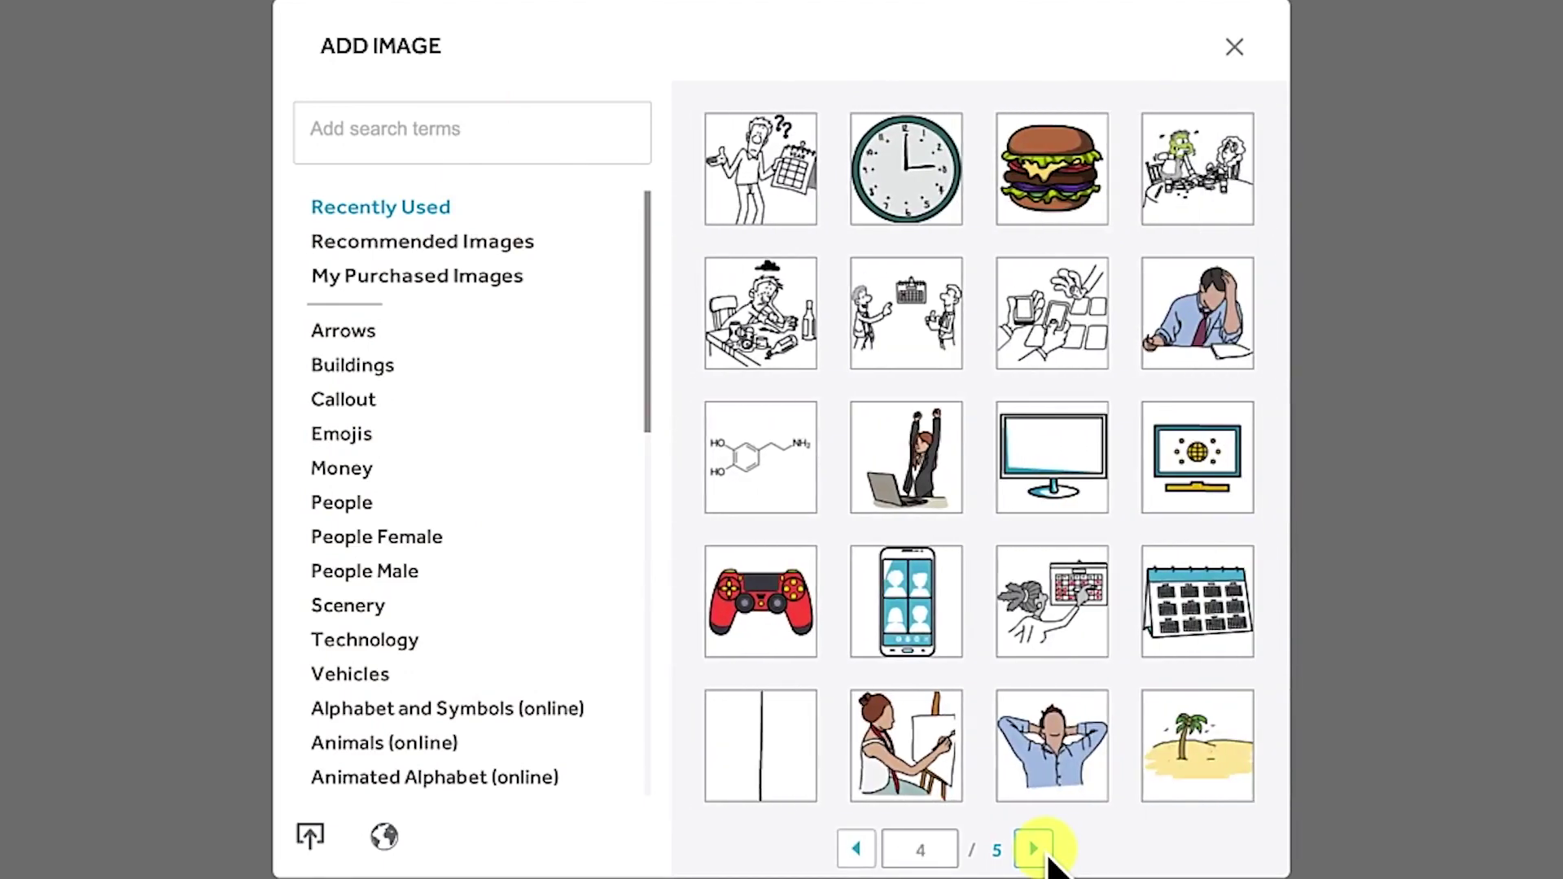
{"action": "left_click", "coordinate": [1035, 851]}
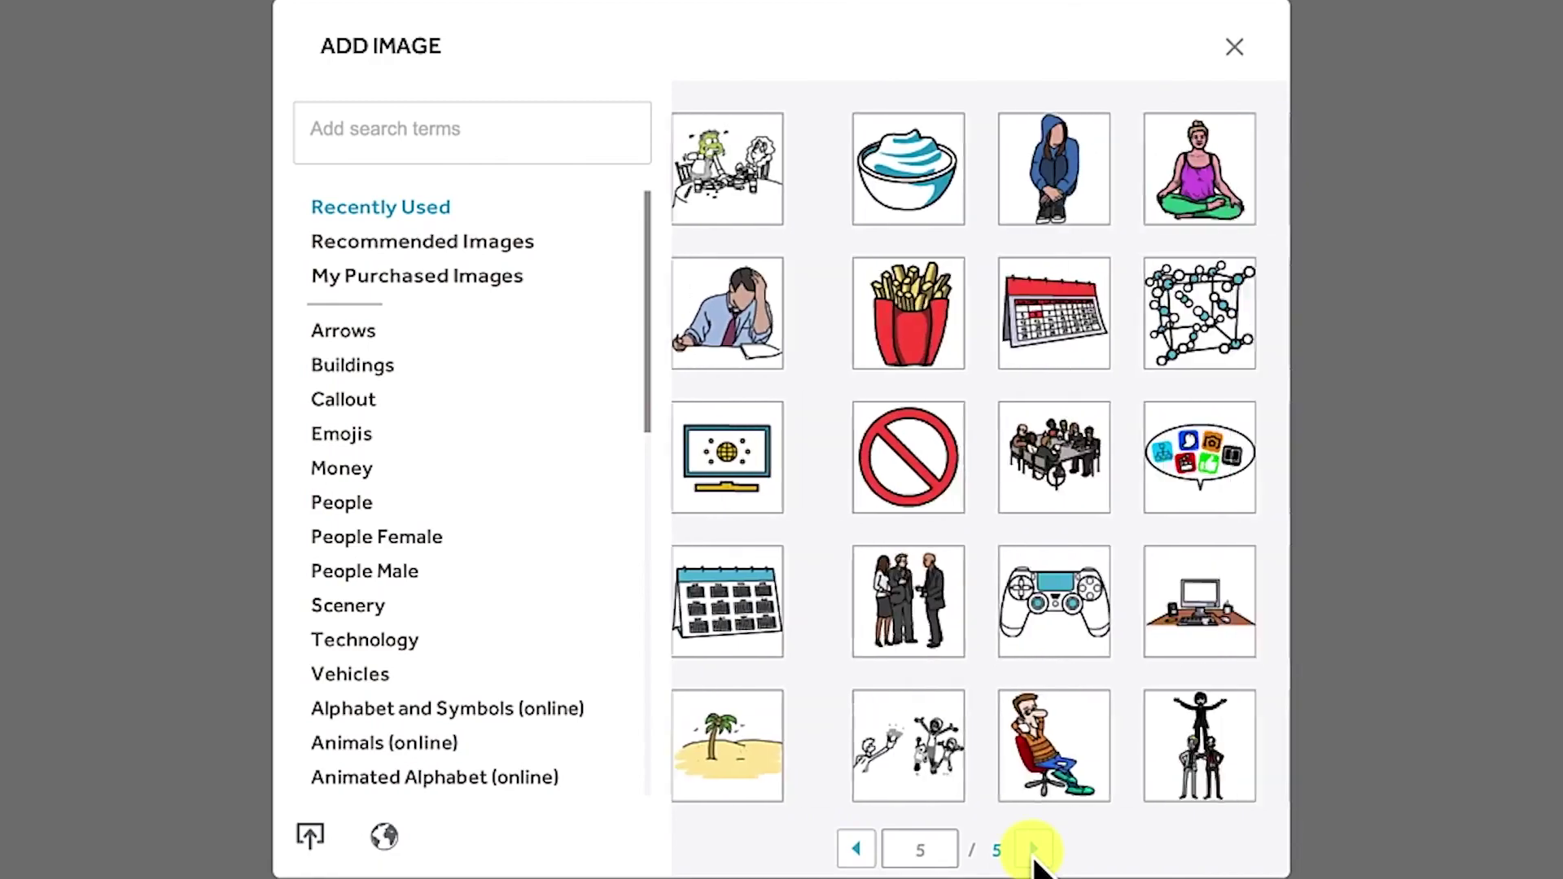
{"action": "left_click", "coordinate": [856, 850]}
{"action": "left_click", "coordinate": [856, 850]}
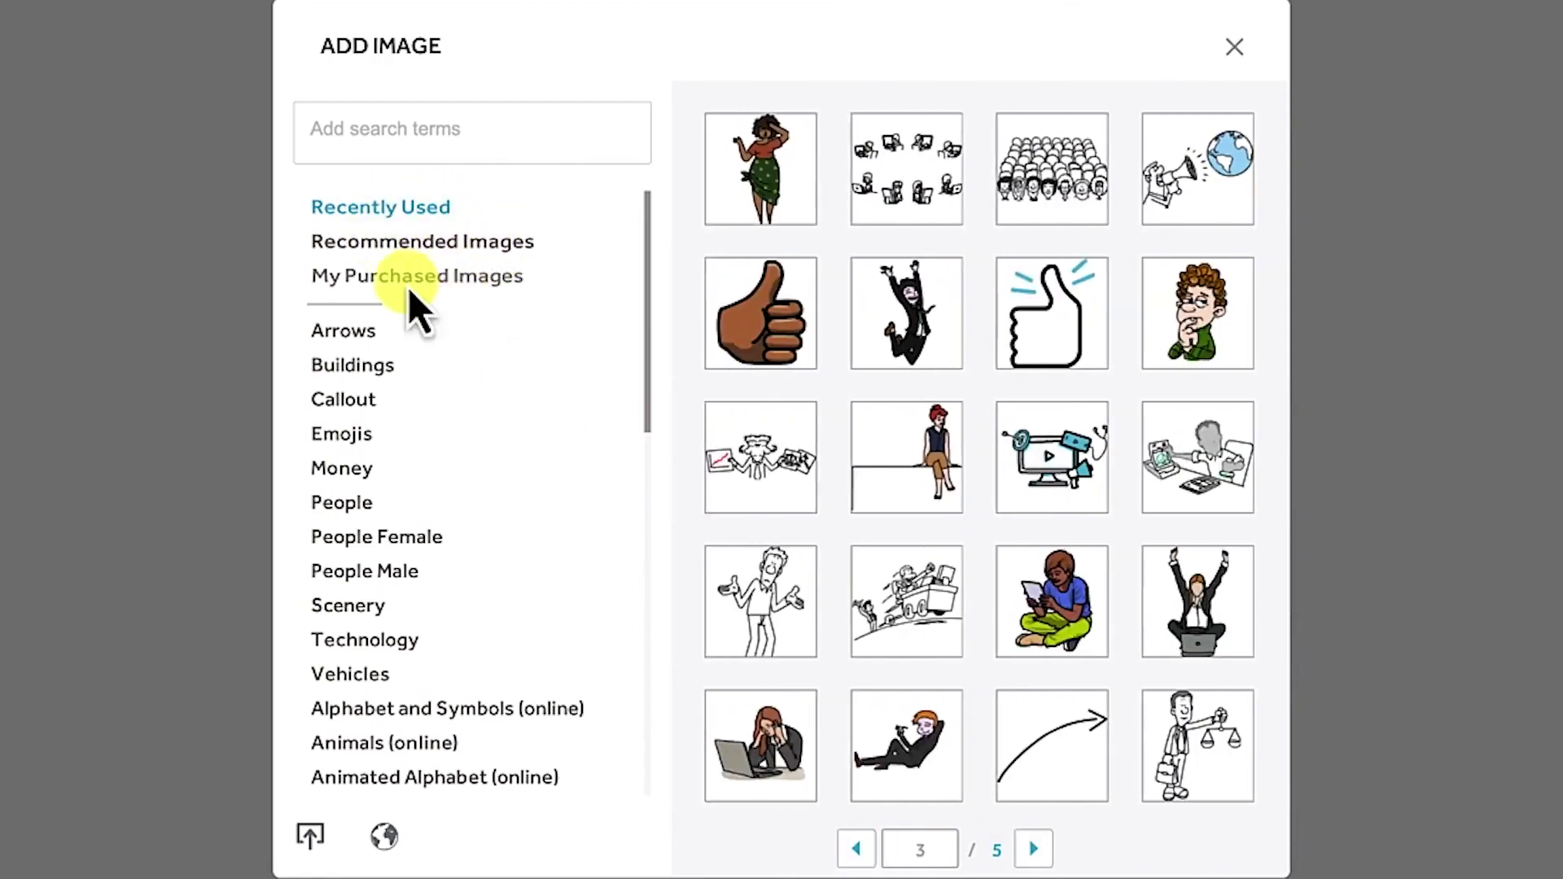
Examine the recommended images, the purchased images and the list of image categories.
{"action": "left_click", "coordinate": [472, 246]}
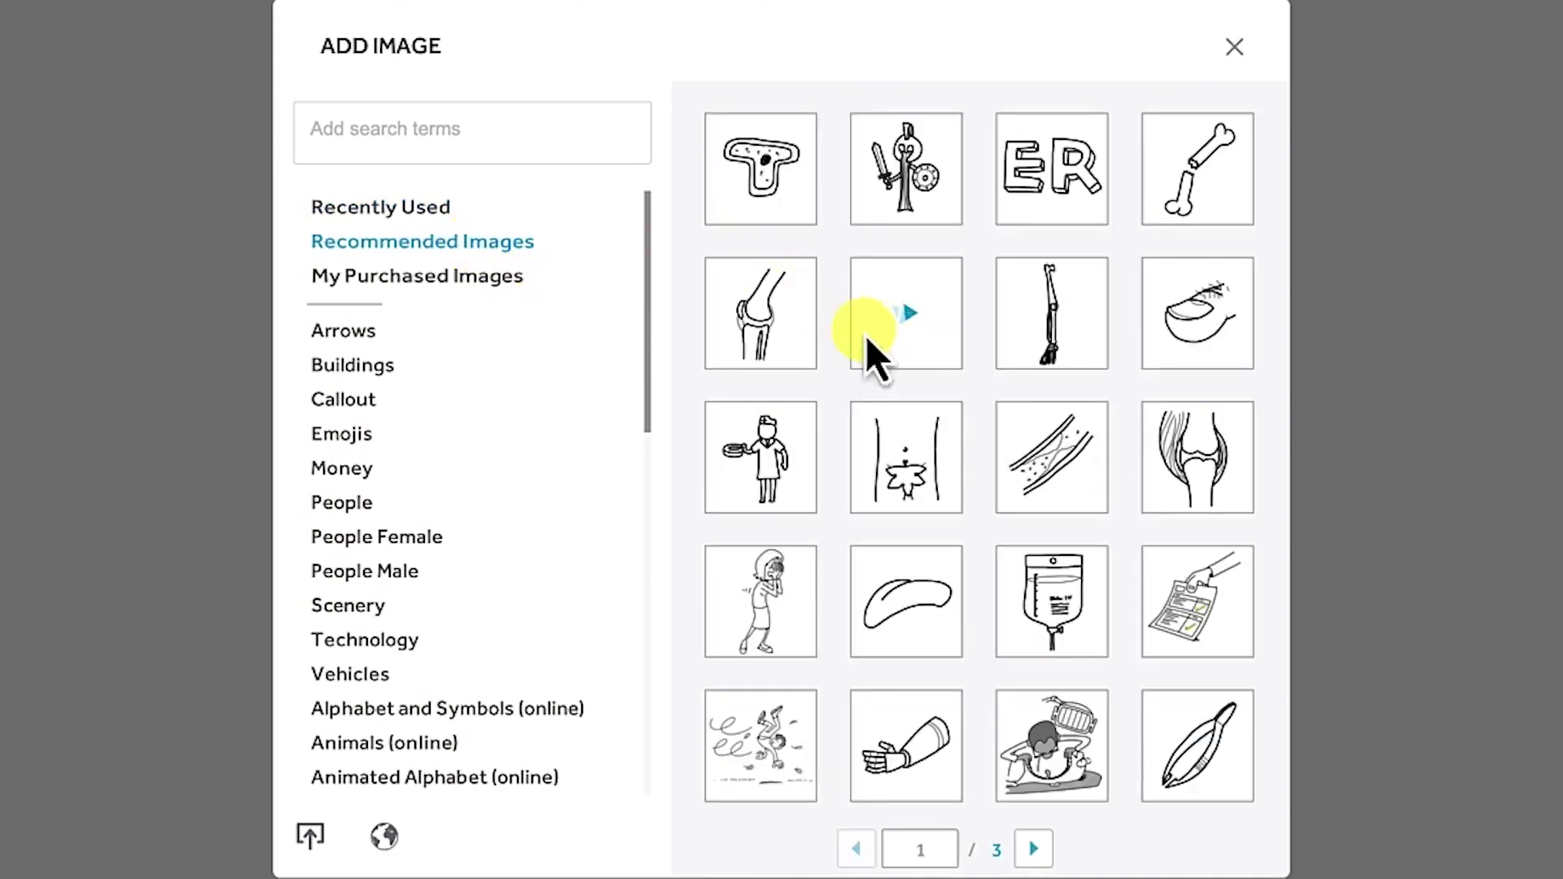
{"action": "left_click", "coordinate": [1034, 849]}
{"action": "left_click", "coordinate": [495, 277]}
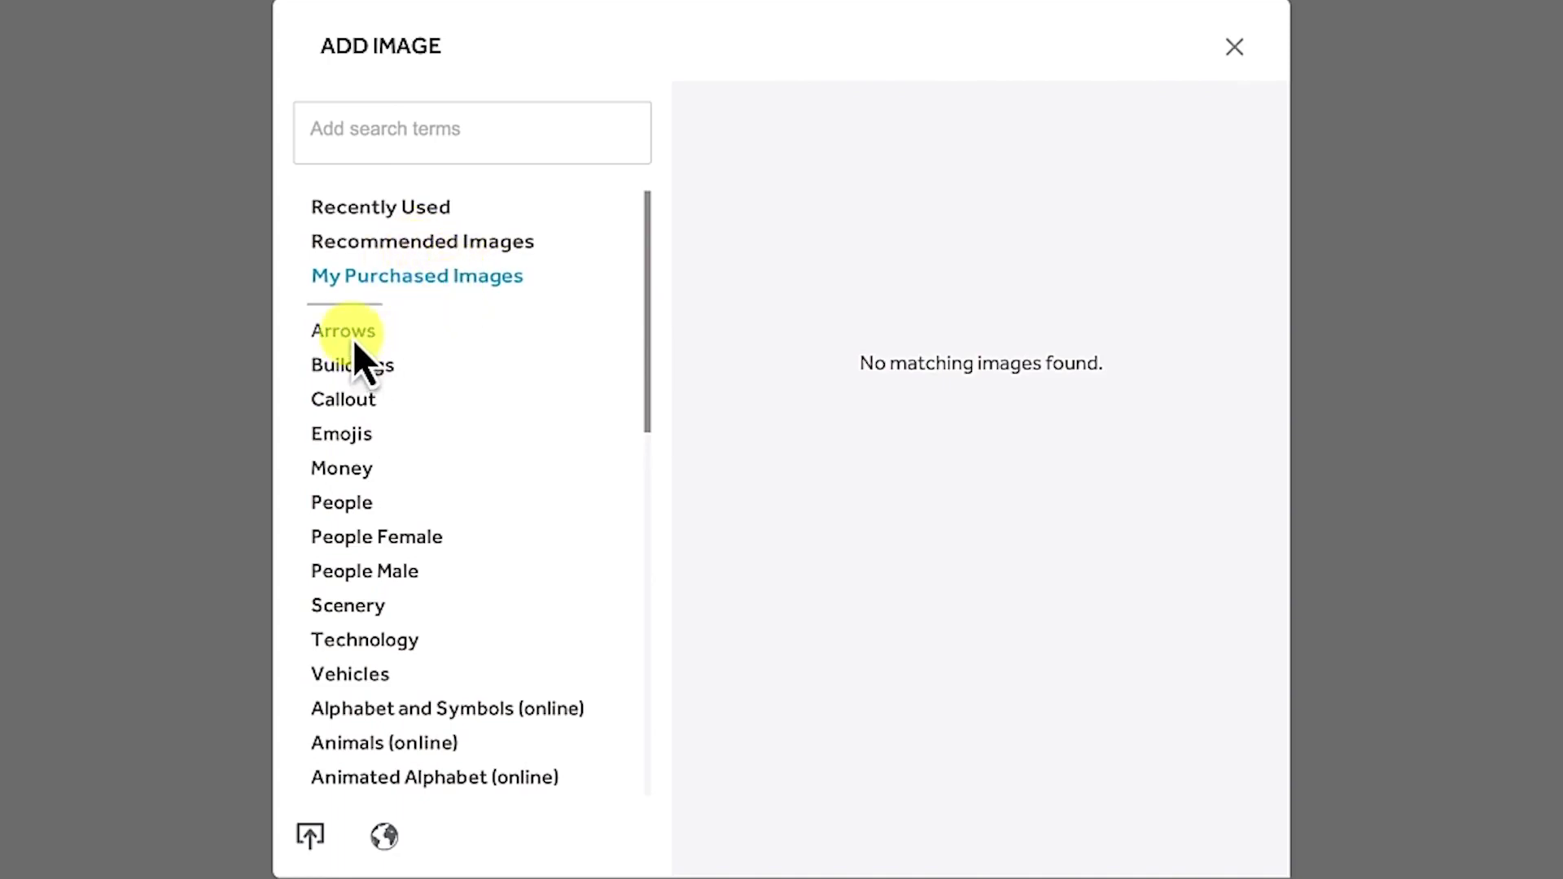
{"action": "scroll", "coordinate": [402, 658], "scroll_direction": "down", "scroll_amount": 2}
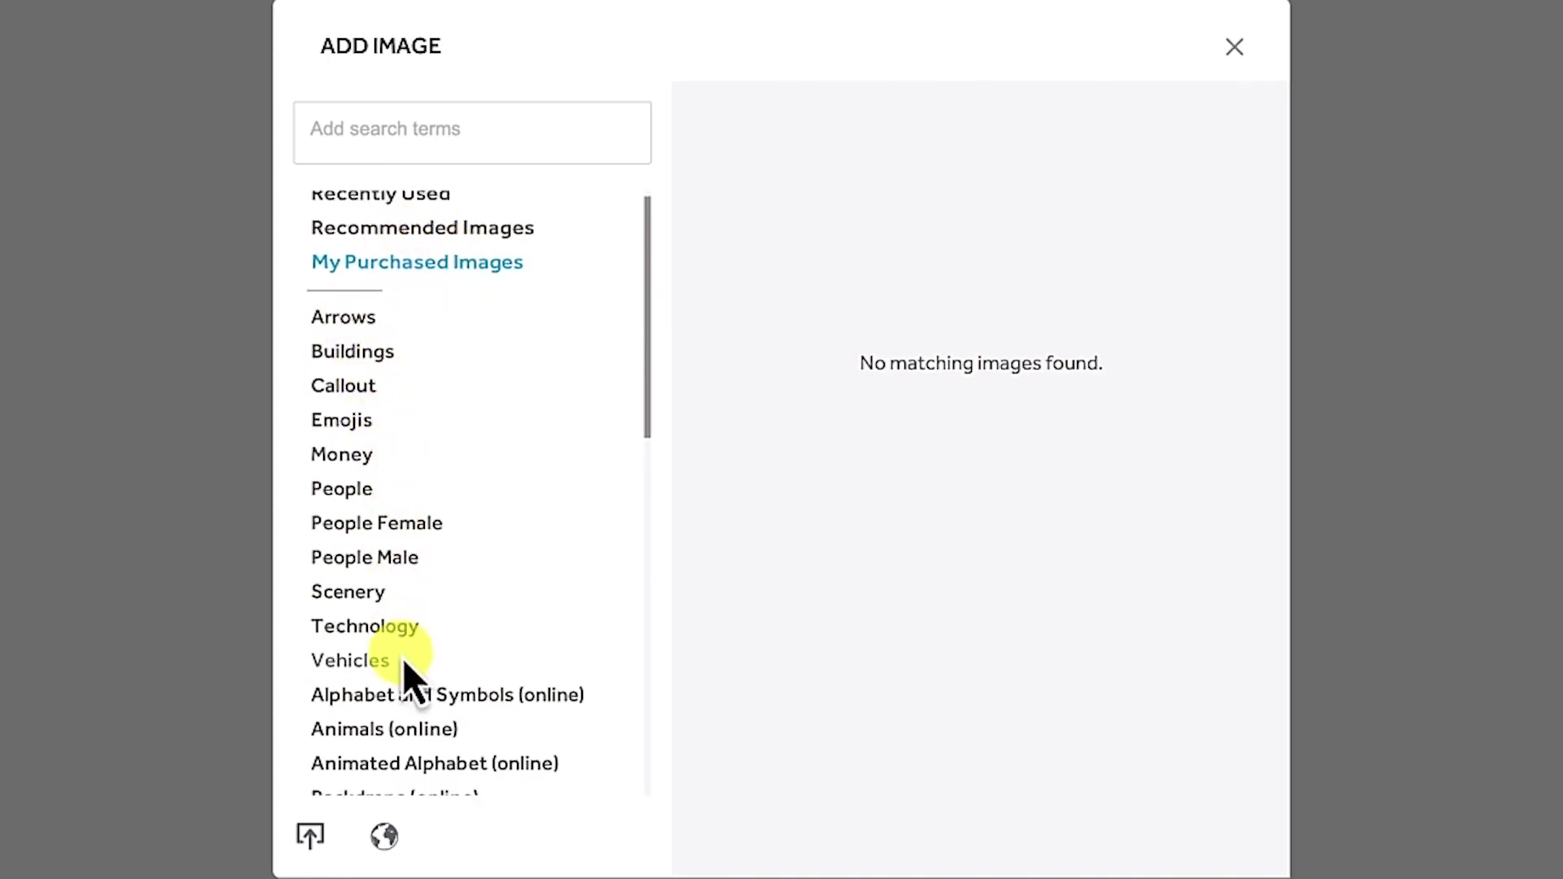
{"action": "scroll", "coordinate": [402, 658], "scroll_direction": "up", "scroll_amount": 2}
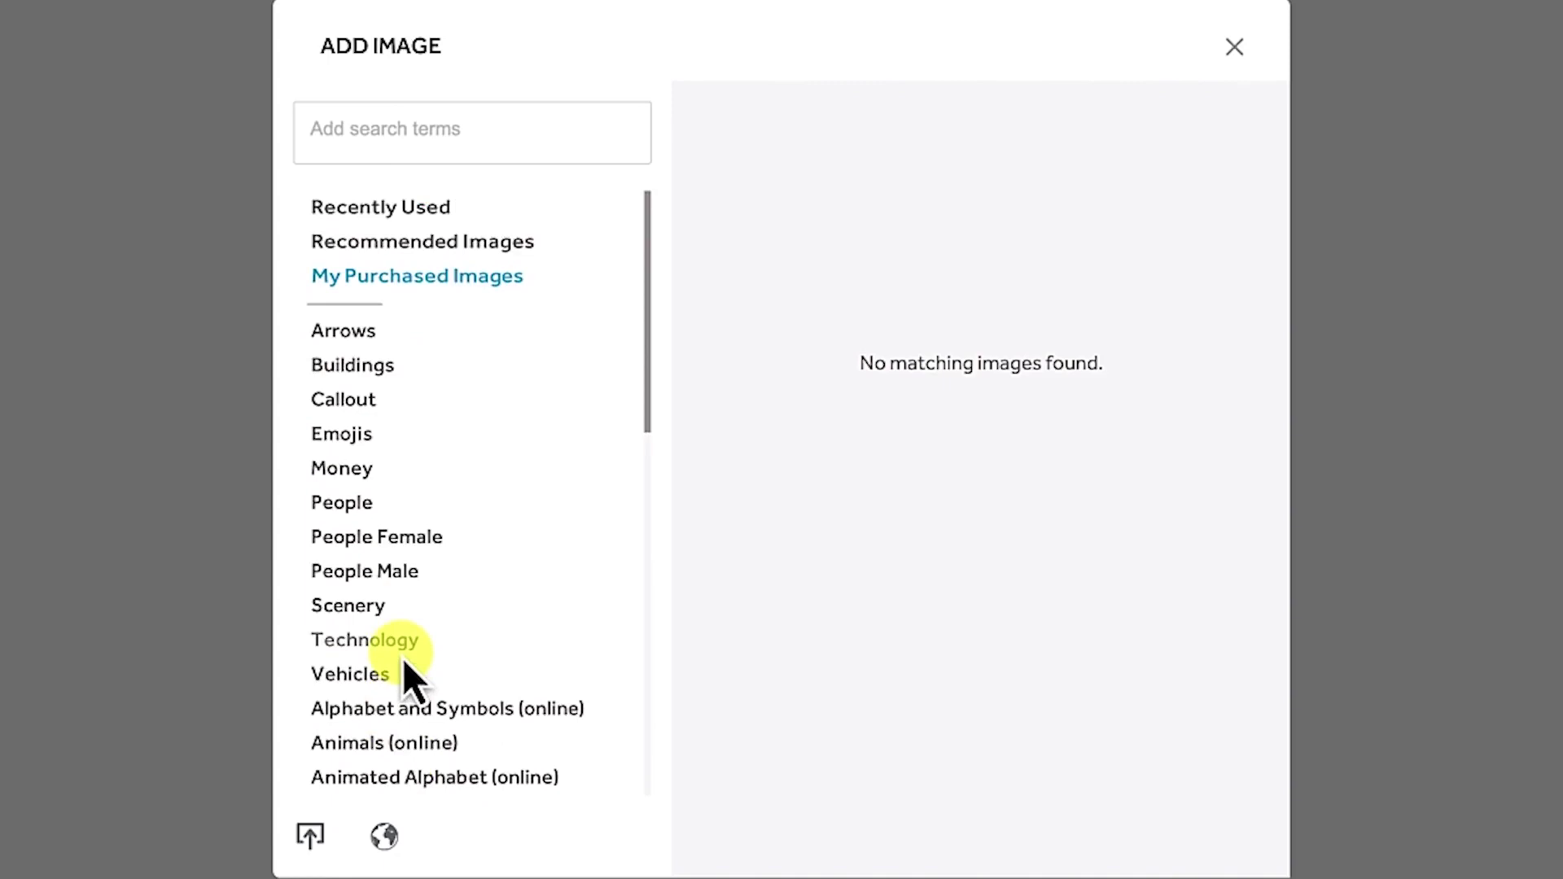
Browse the Arrows, Buildings, Callout, Emojis and Money image categories.
{"action": "left_click", "coordinate": [373, 339]}
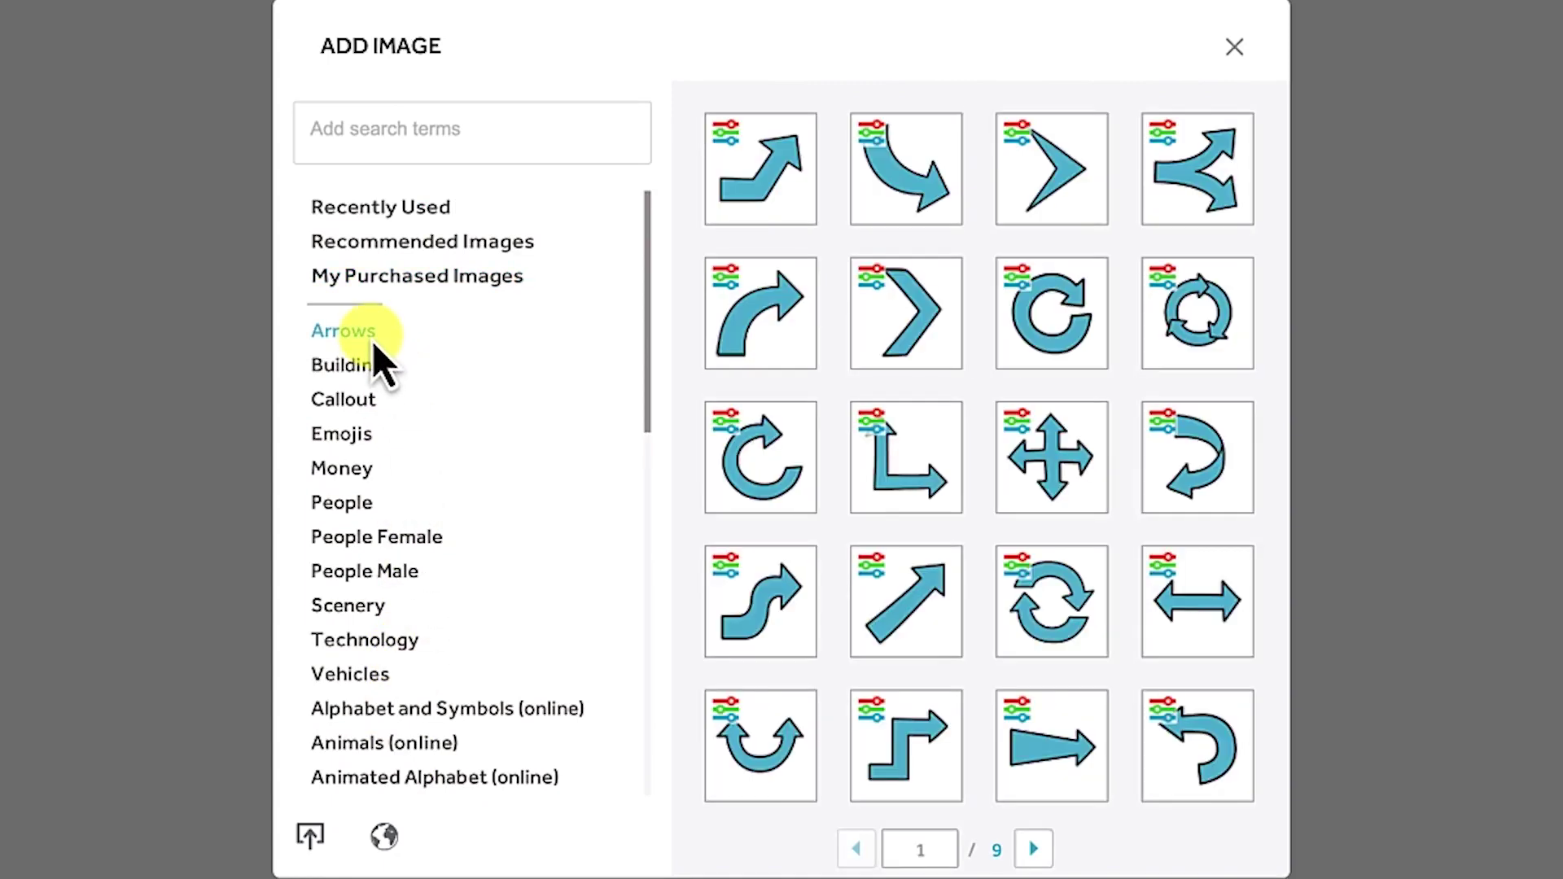
{"action": "left_click", "coordinate": [1035, 851]}
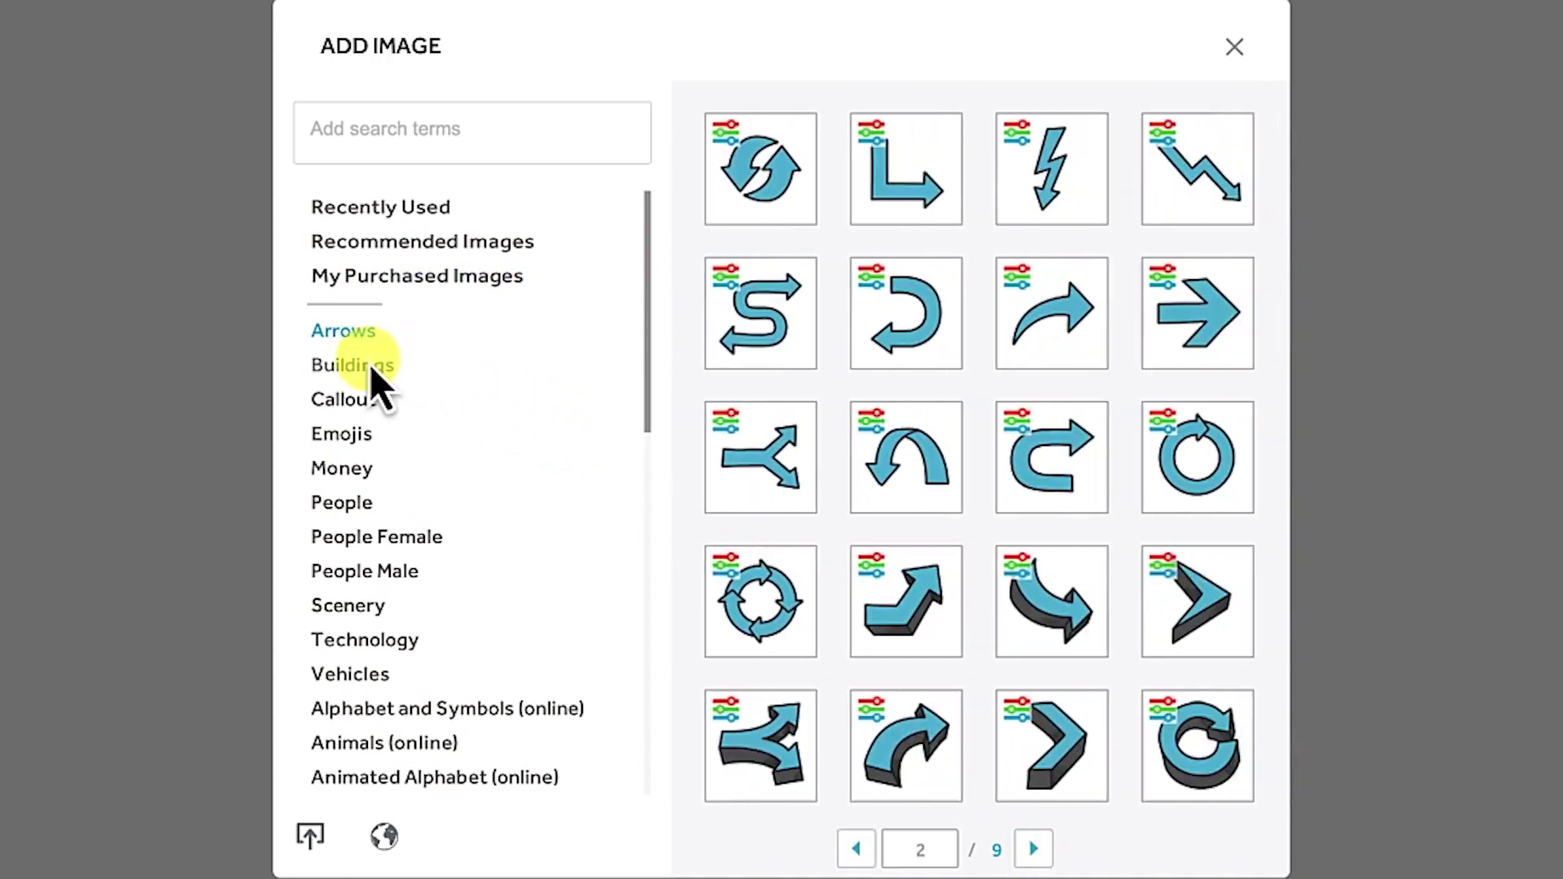
{"action": "left_click", "coordinate": [369, 364]}
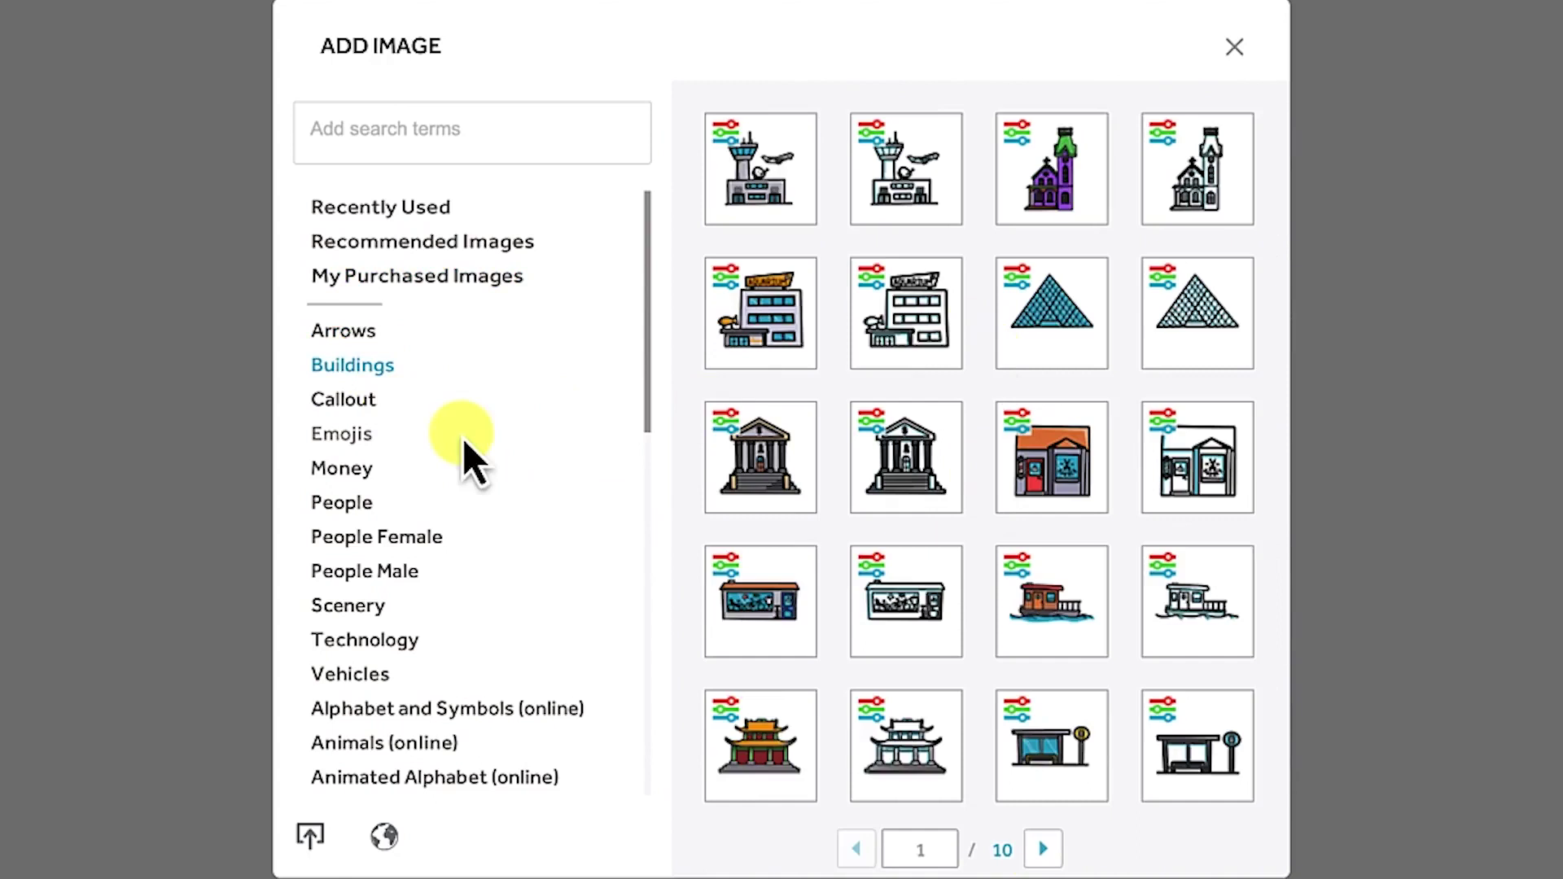
{"action": "left_click", "coordinate": [1045, 861]}
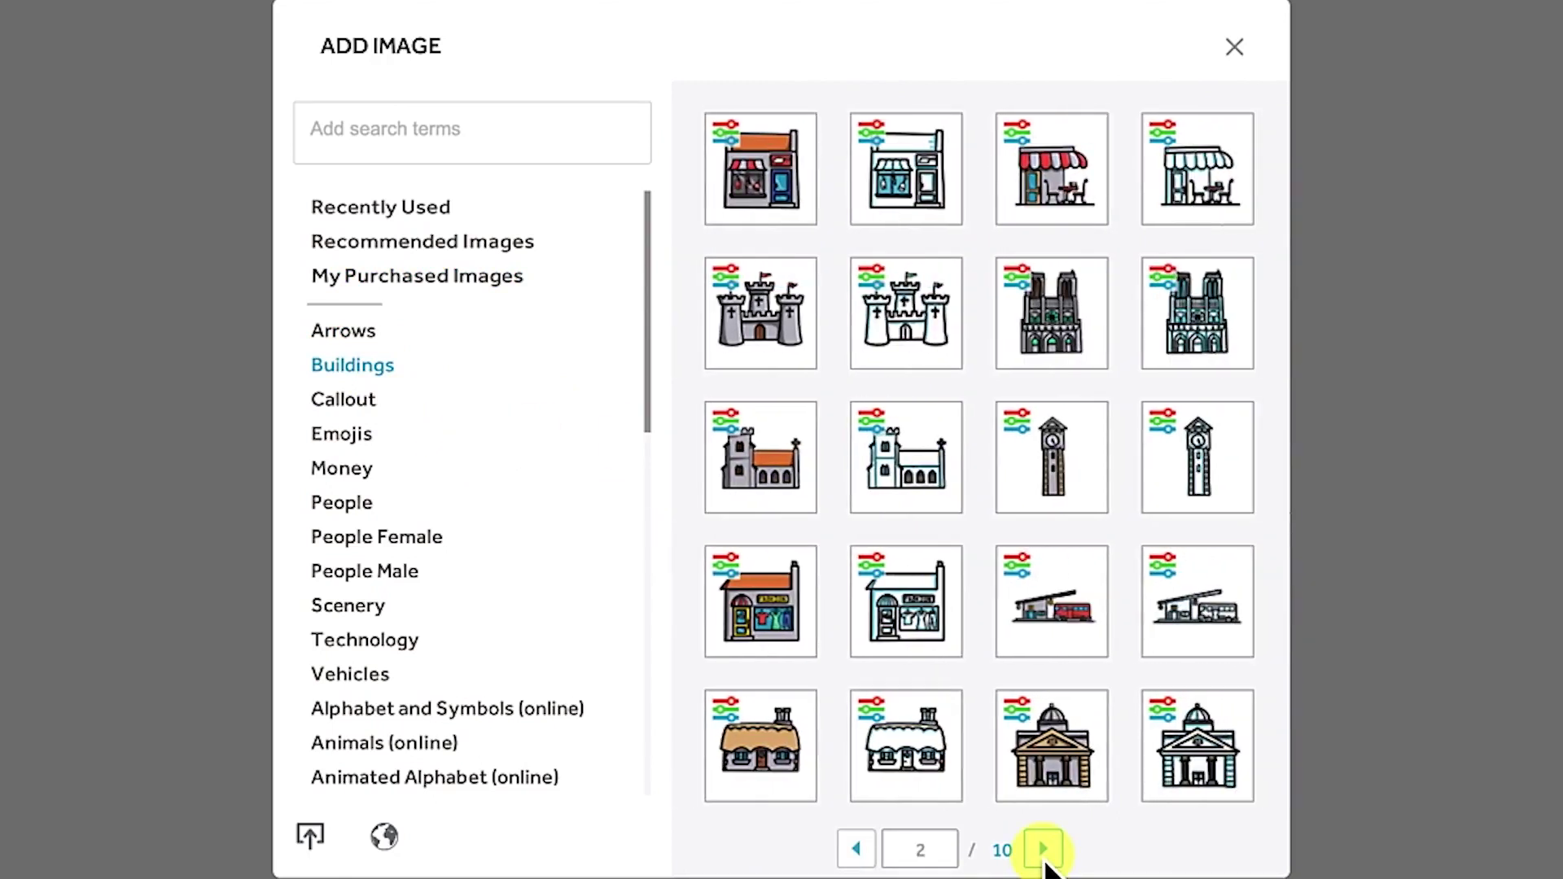
{"action": "left_click", "coordinate": [369, 410]}
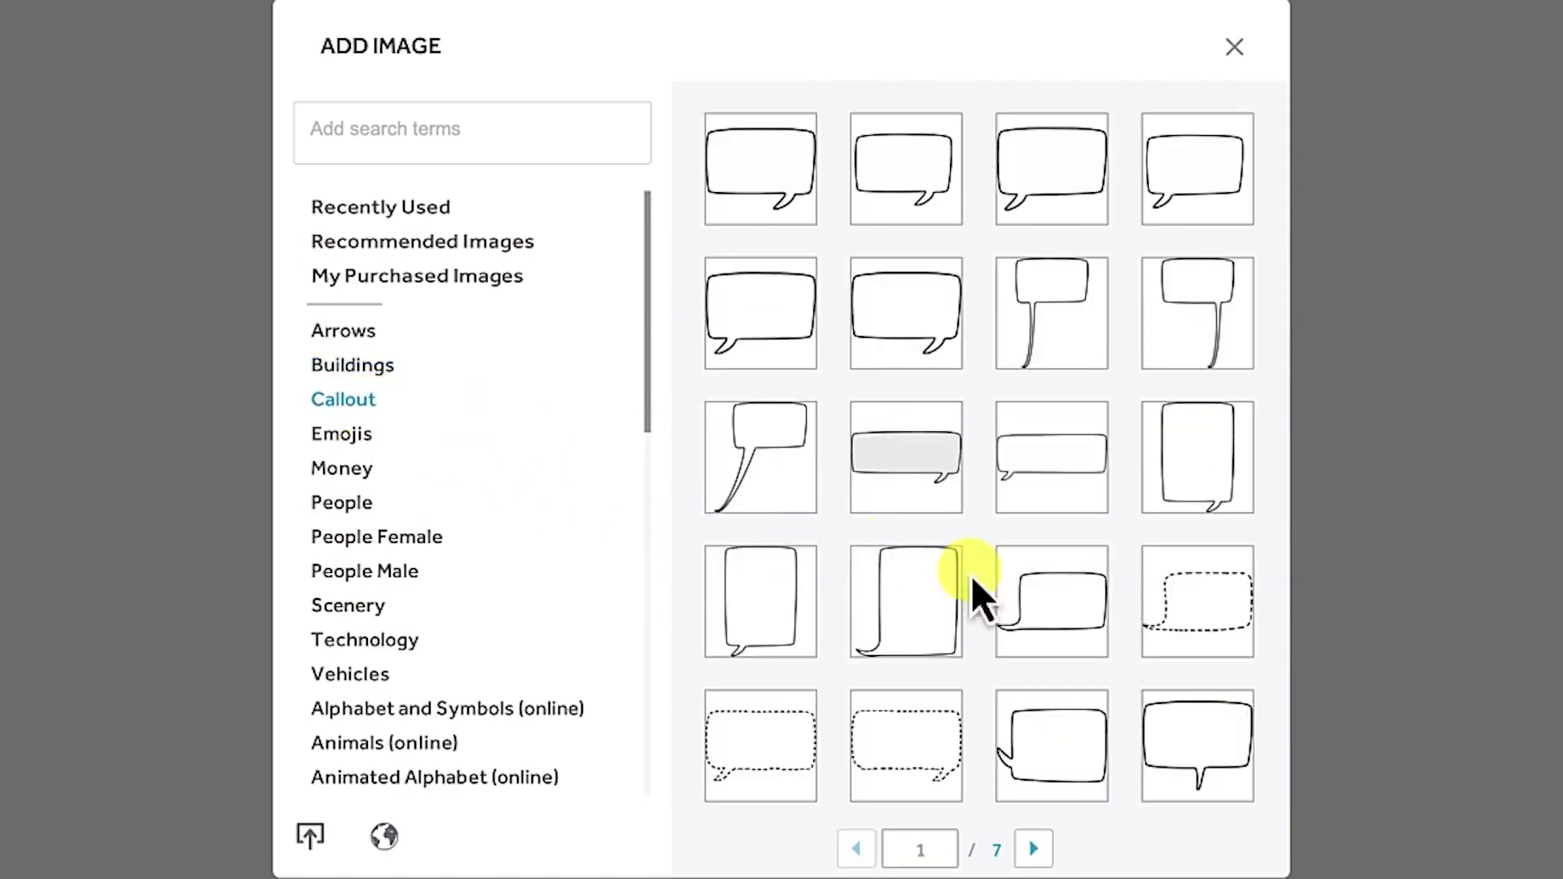
{"action": "left_click", "coordinate": [1034, 855]}
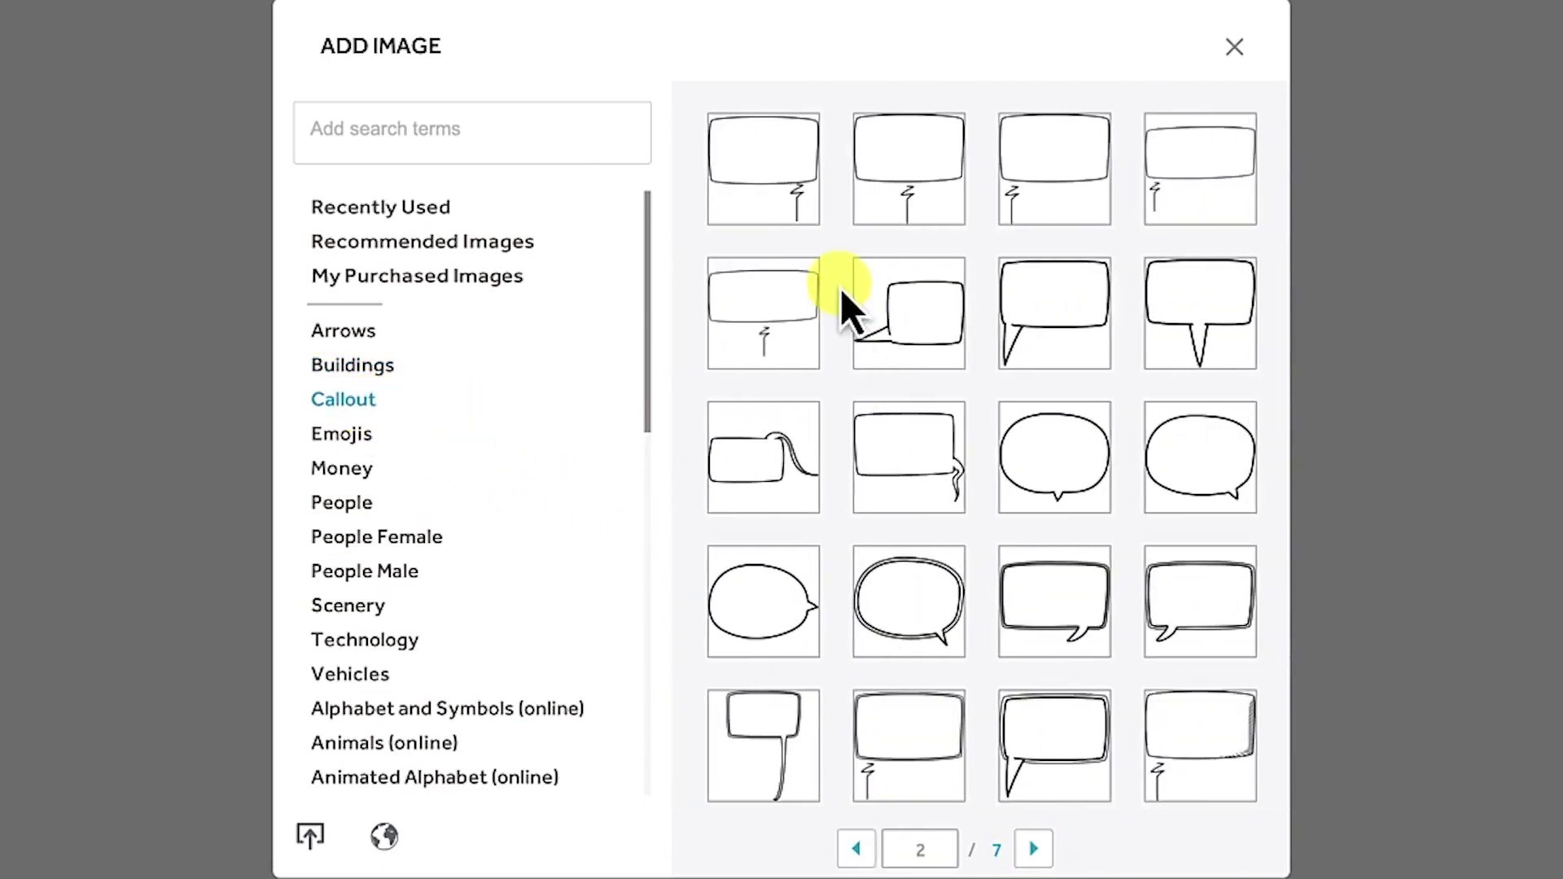
{"action": "left_click", "coordinate": [342, 430]}
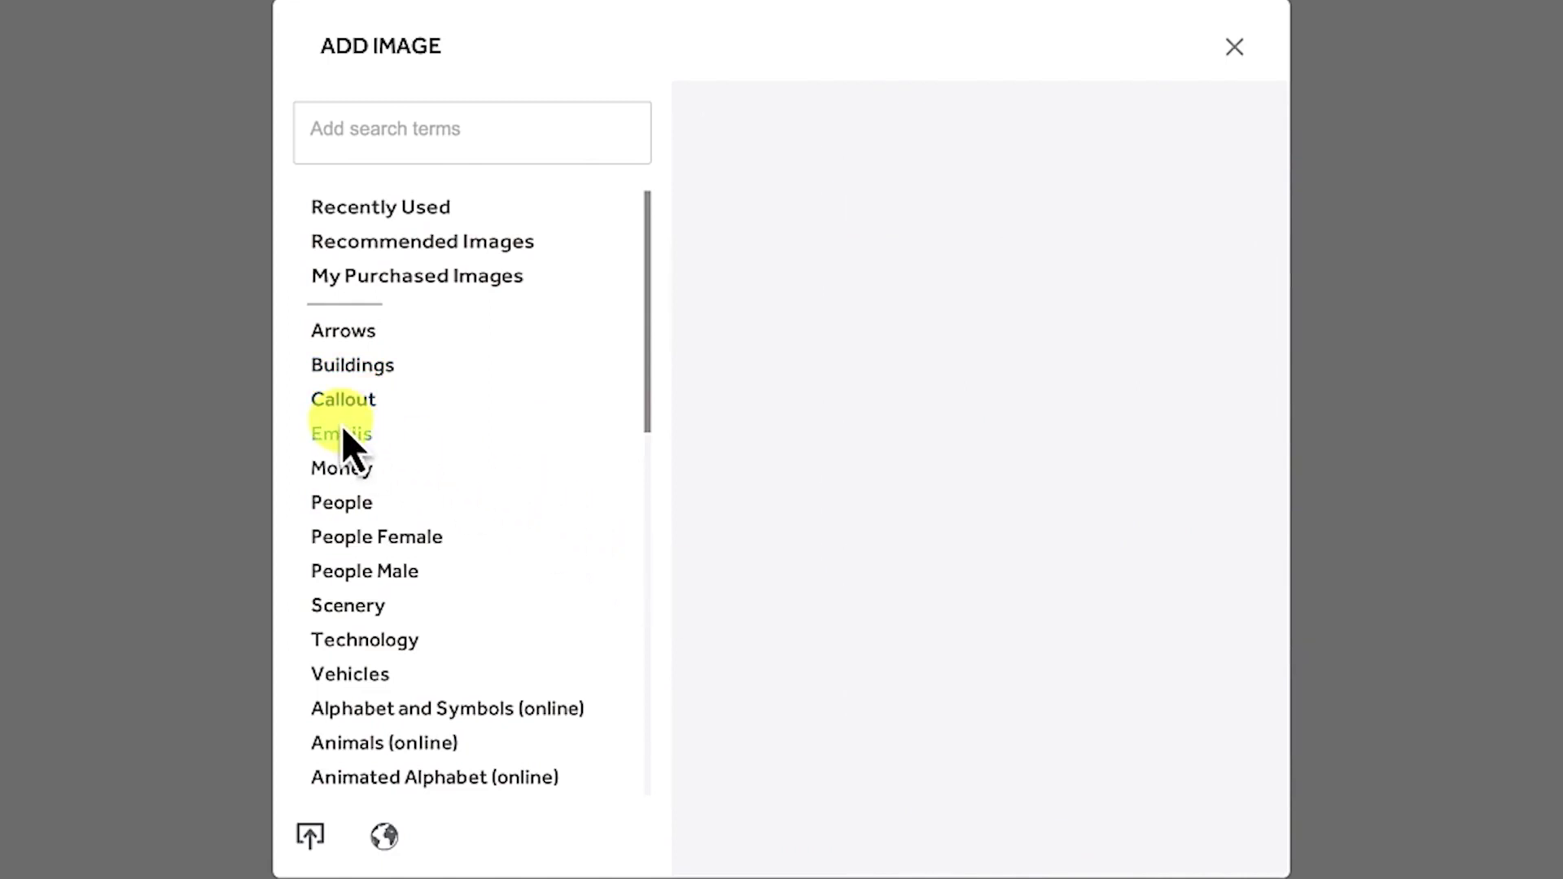
{"action": "left_click", "coordinate": [342, 468]}
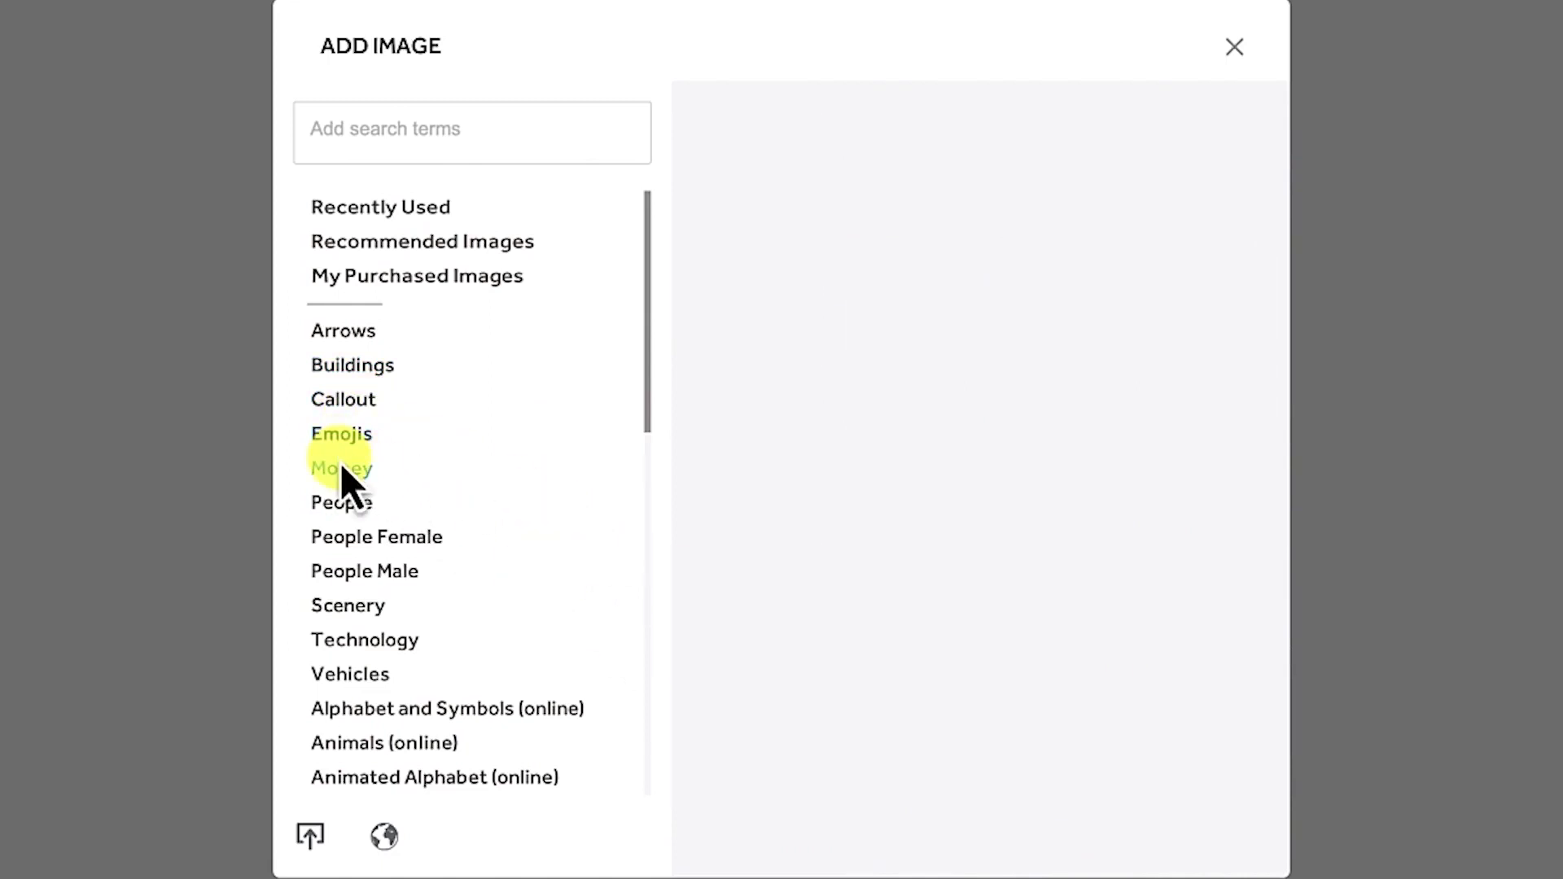
Browse the first five pages of the People images, plus the People Female and People Male categories.
{"action": "left_click", "coordinate": [366, 513]}
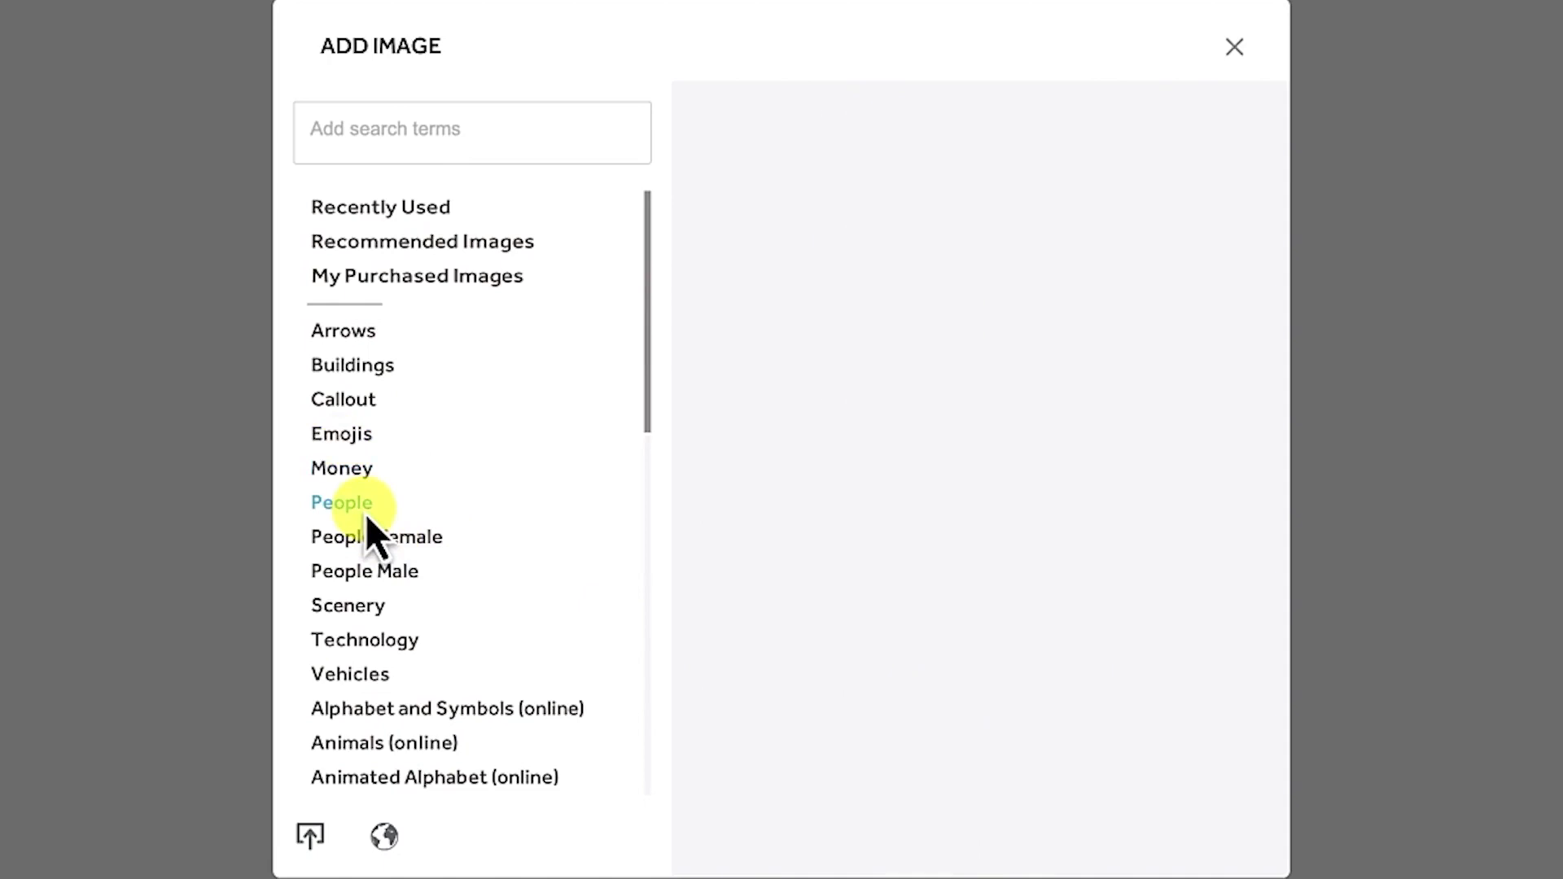
{"action": "left_click", "coordinate": [1050, 850]}
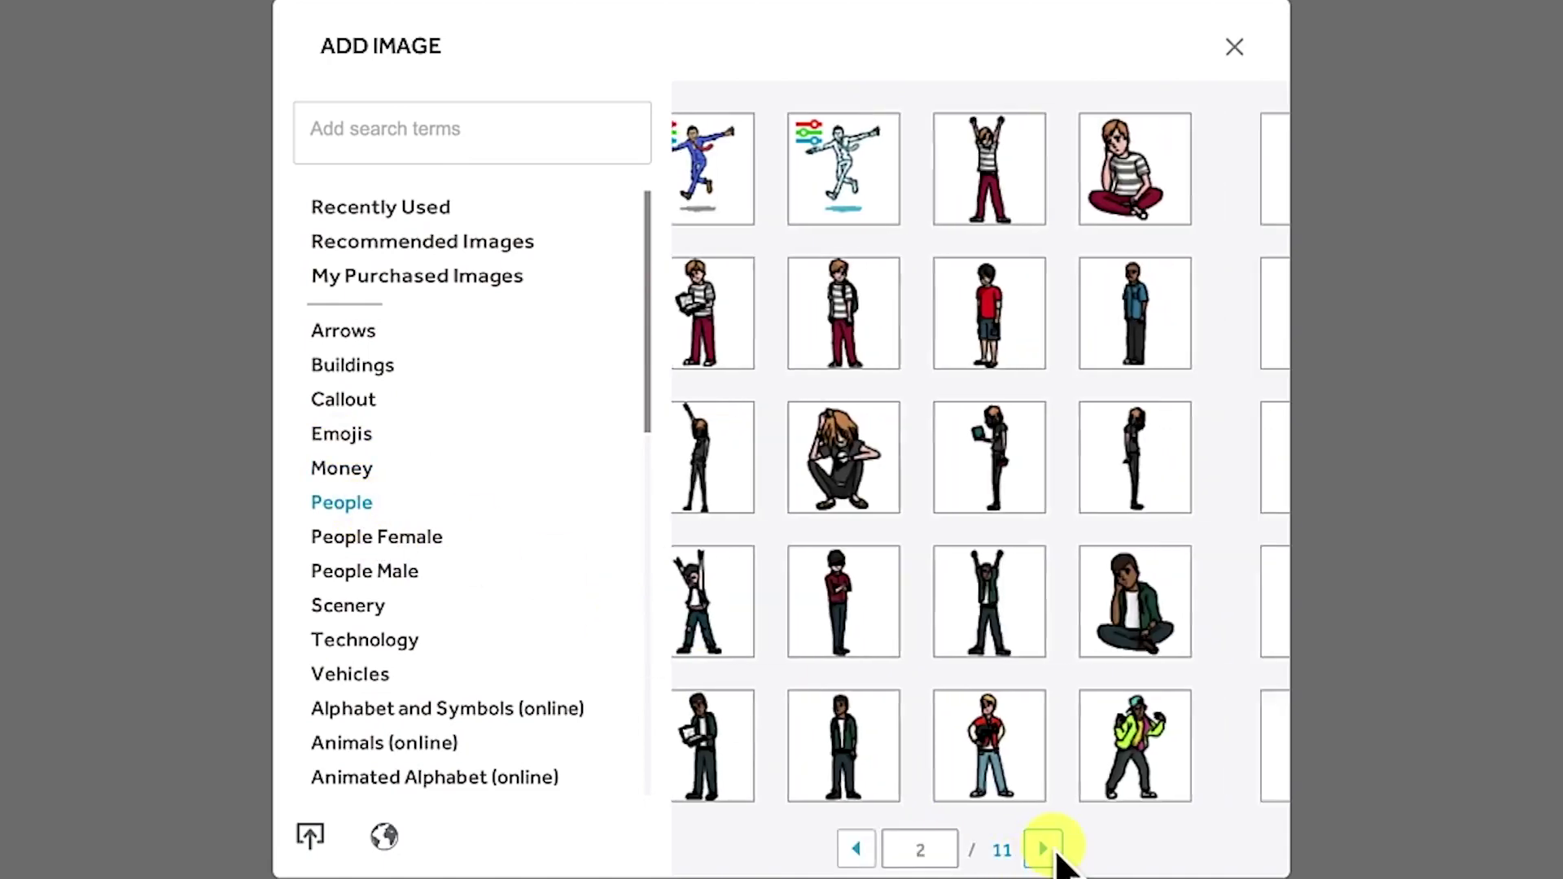
{"action": "left_click", "coordinate": [1050, 851]}
{"action": "left_click", "coordinate": [1046, 849]}
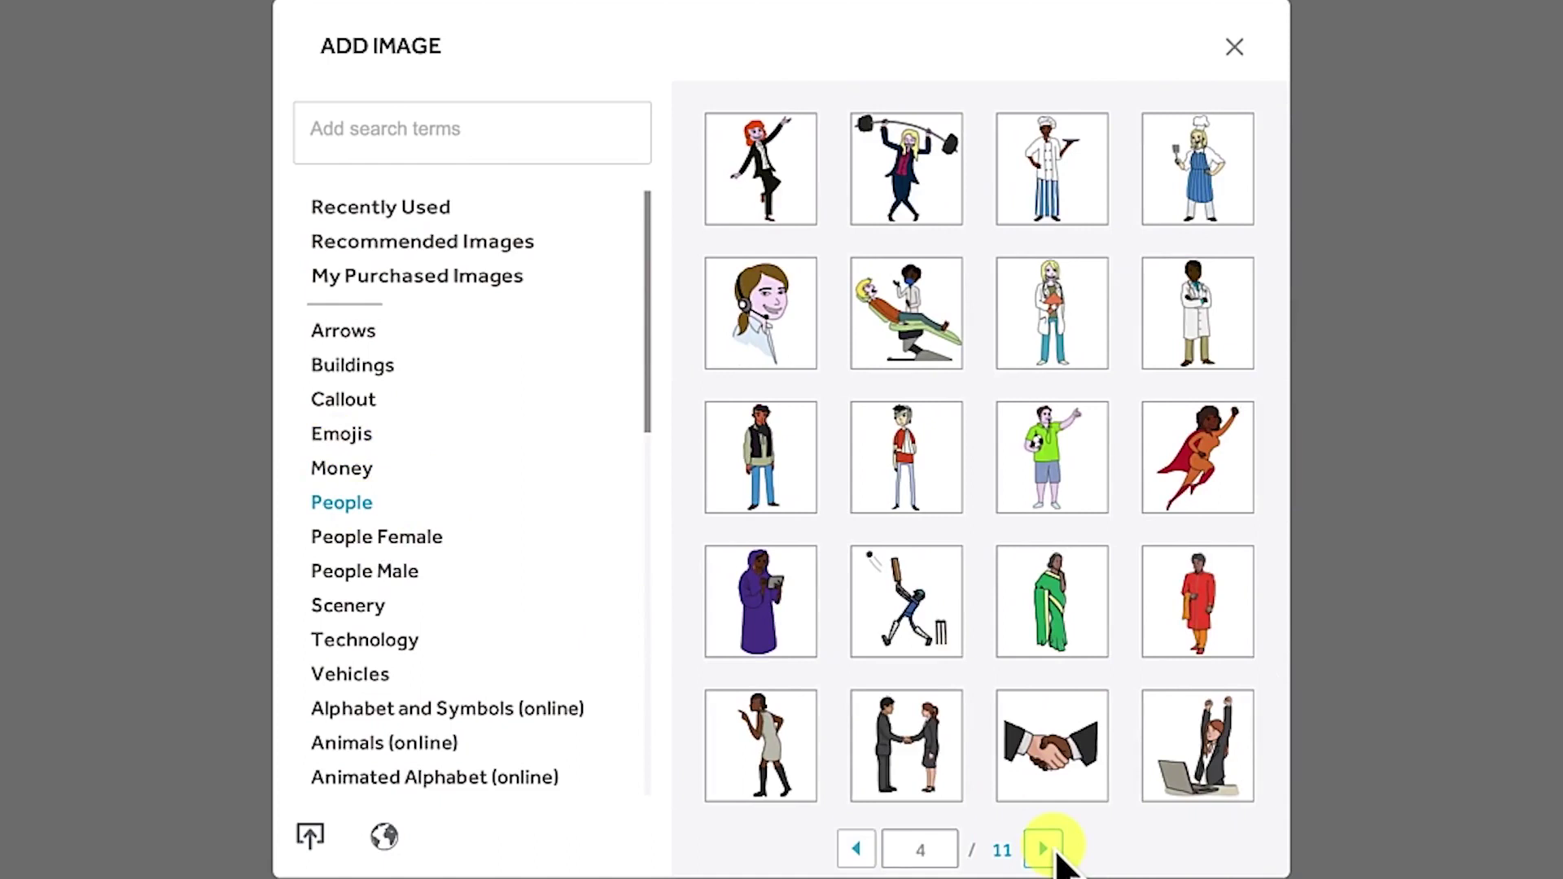
{"action": "left_click", "coordinate": [1056, 851]}
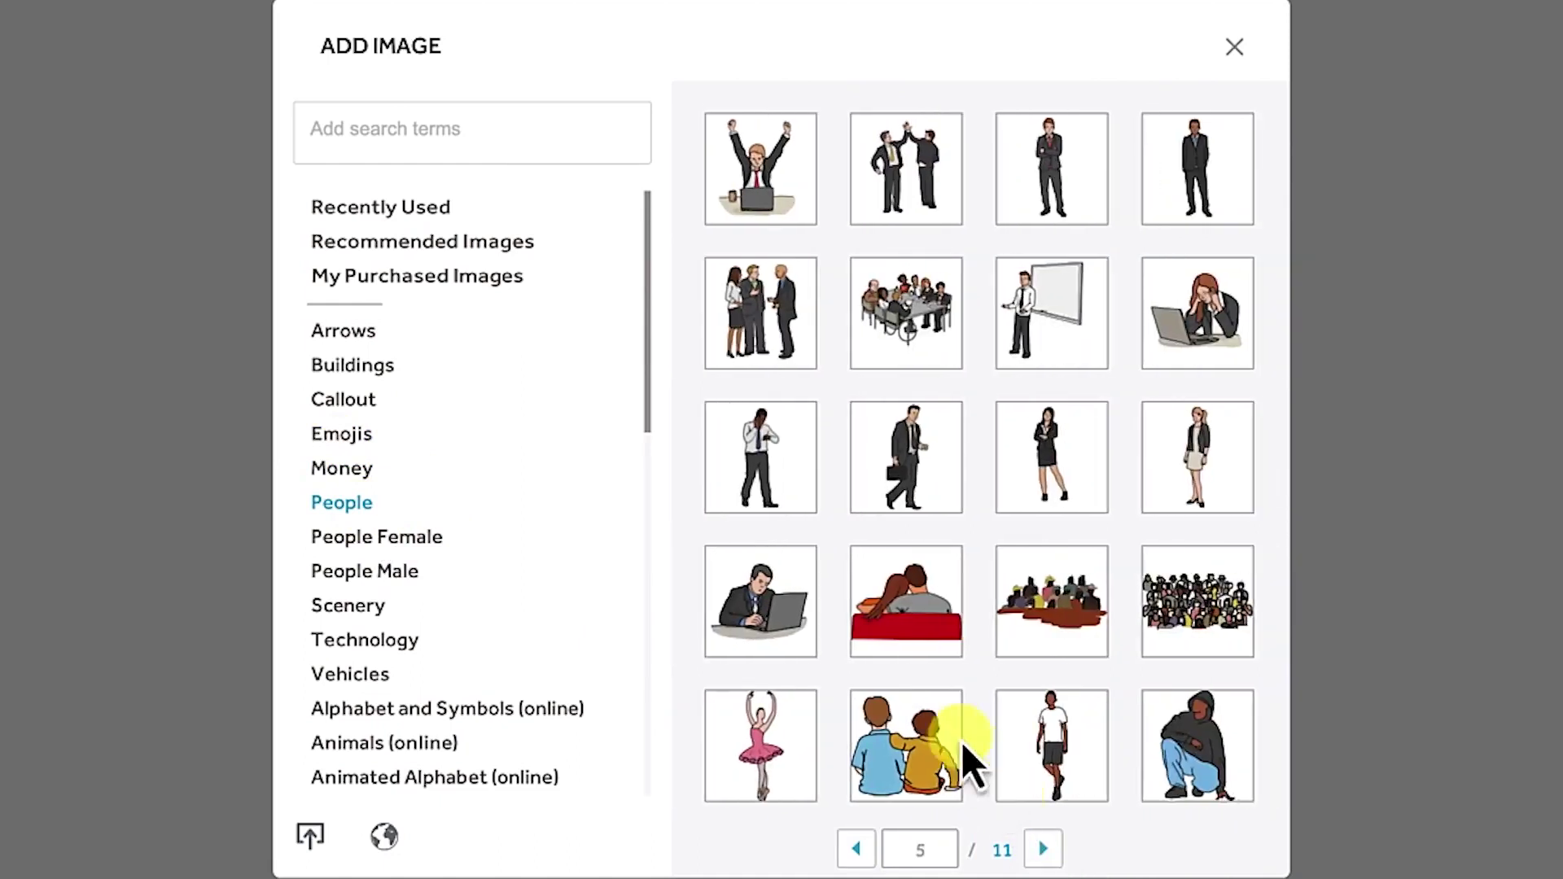
{"action": "left_click", "coordinate": [406, 539]}
{"action": "left_click", "coordinate": [374, 583]}
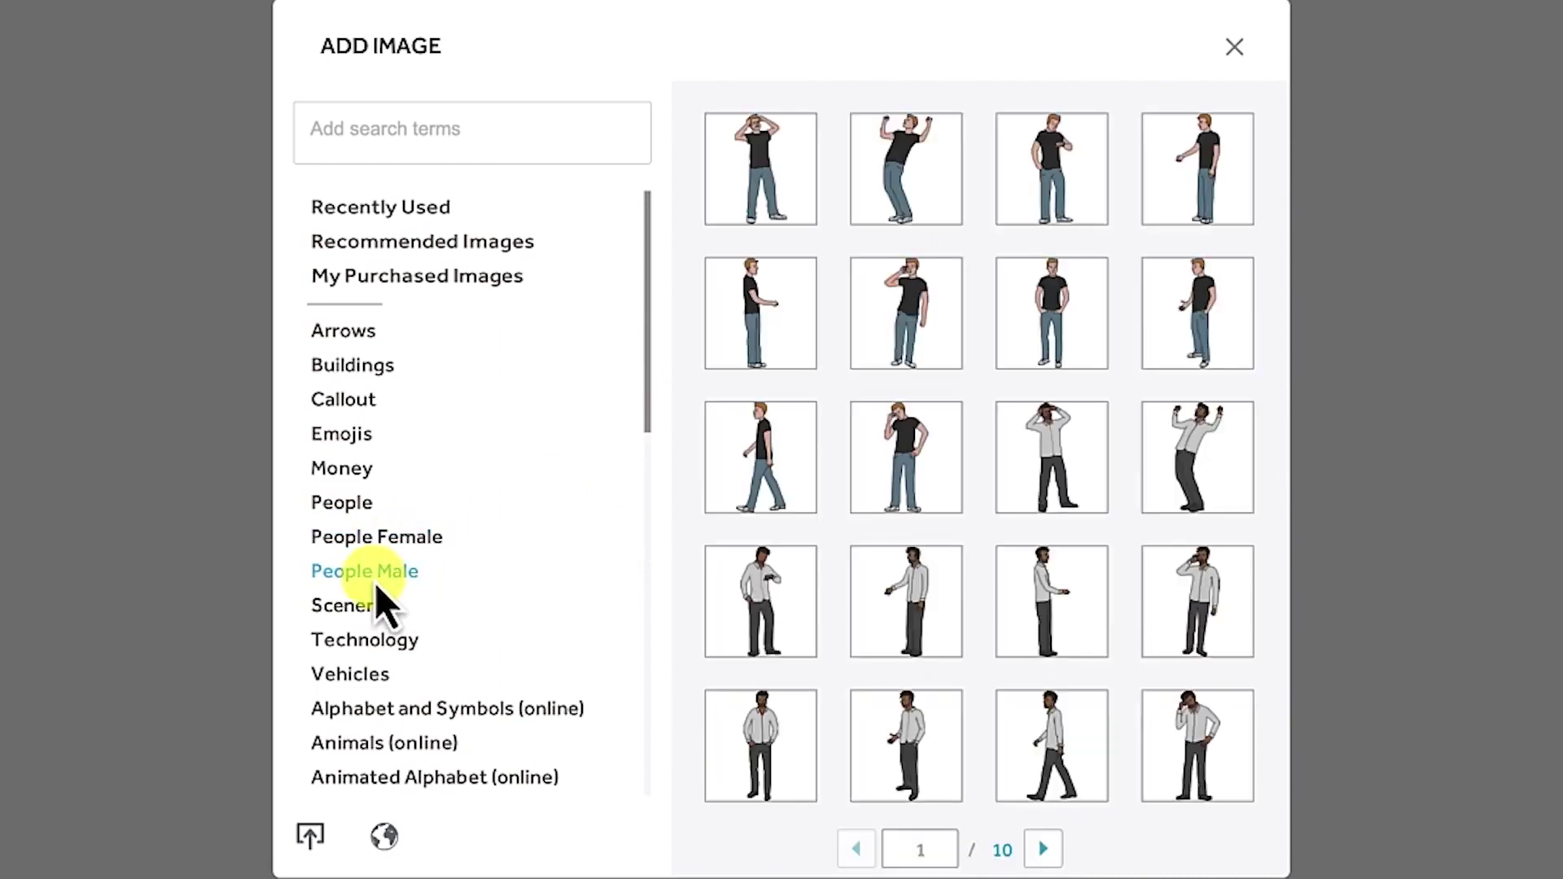
Browse the first four pages of the Scenery images and the first three pages of the Technology images.
{"action": "left_click", "coordinate": [362, 606]}
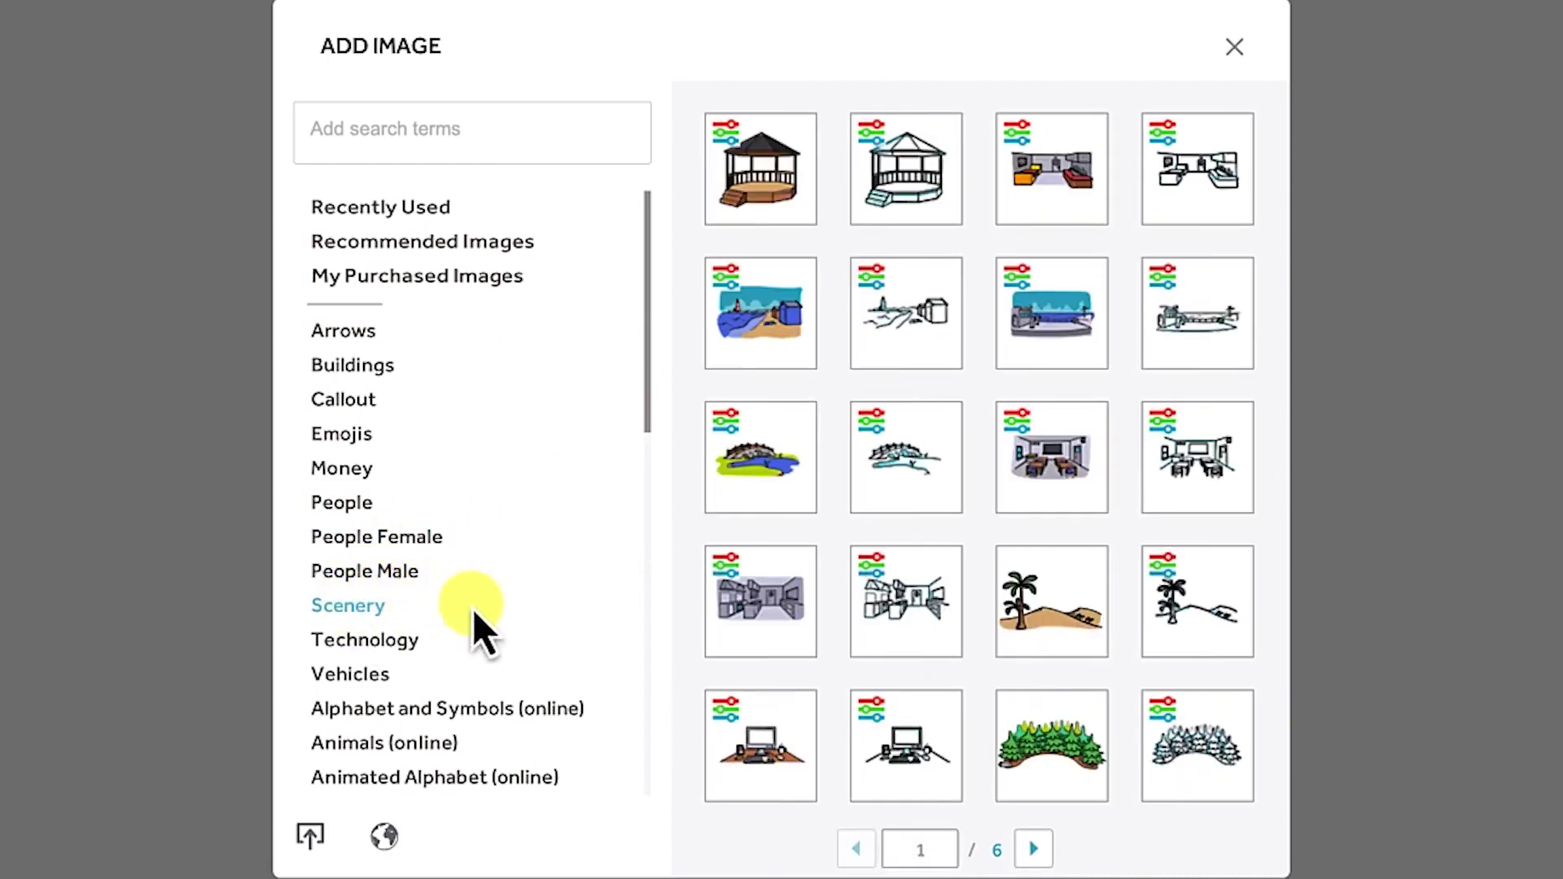
{"action": "left_click", "coordinate": [1041, 861]}
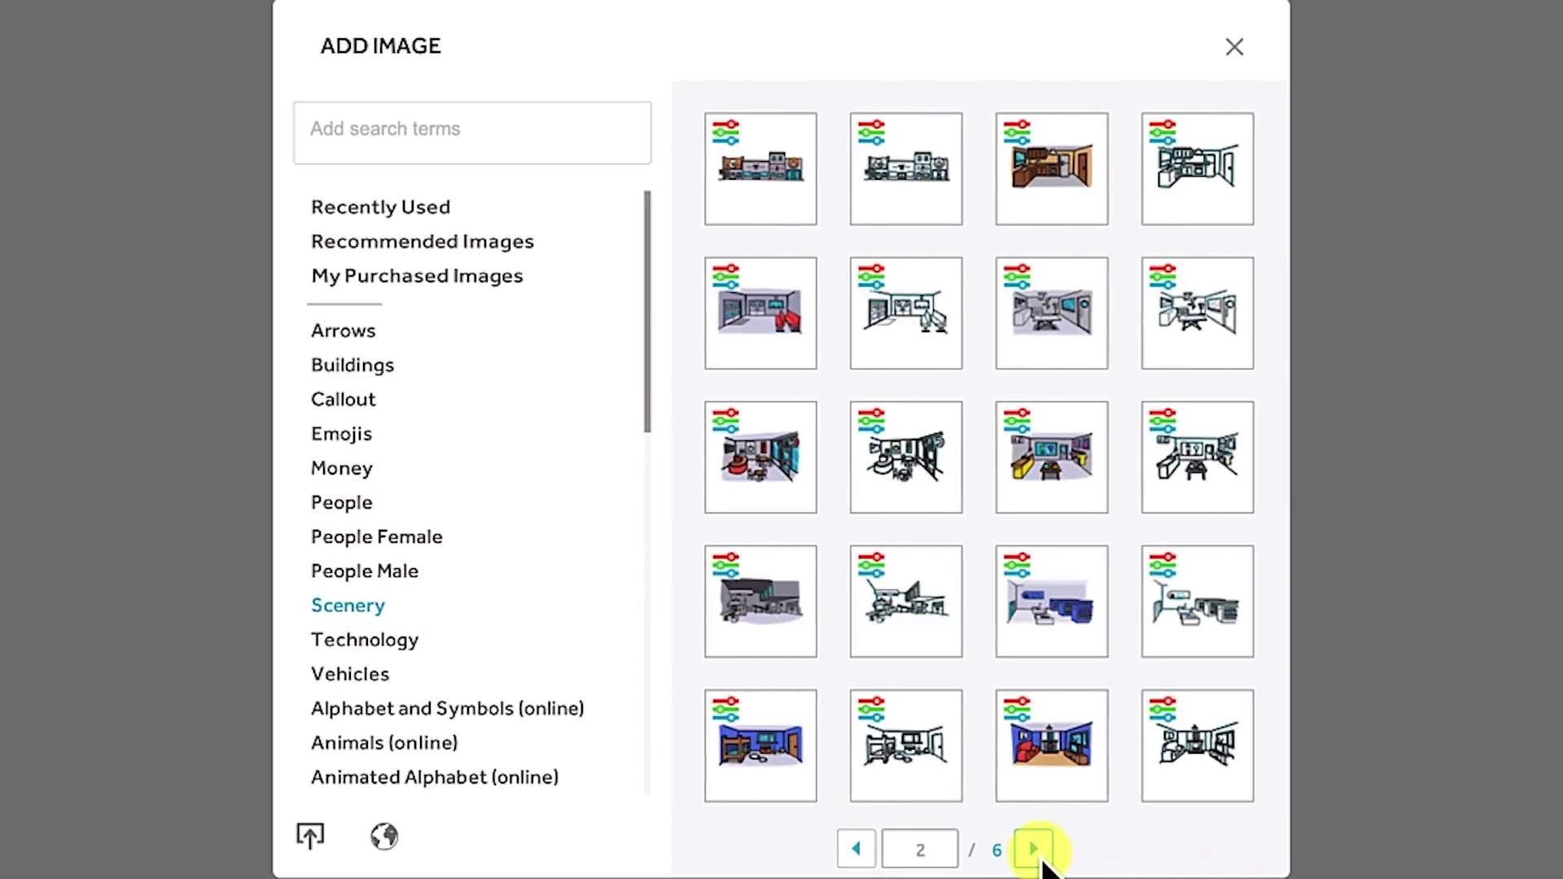
{"action": "left_click", "coordinate": [1041, 861]}
{"action": "left_click", "coordinate": [1038, 855]}
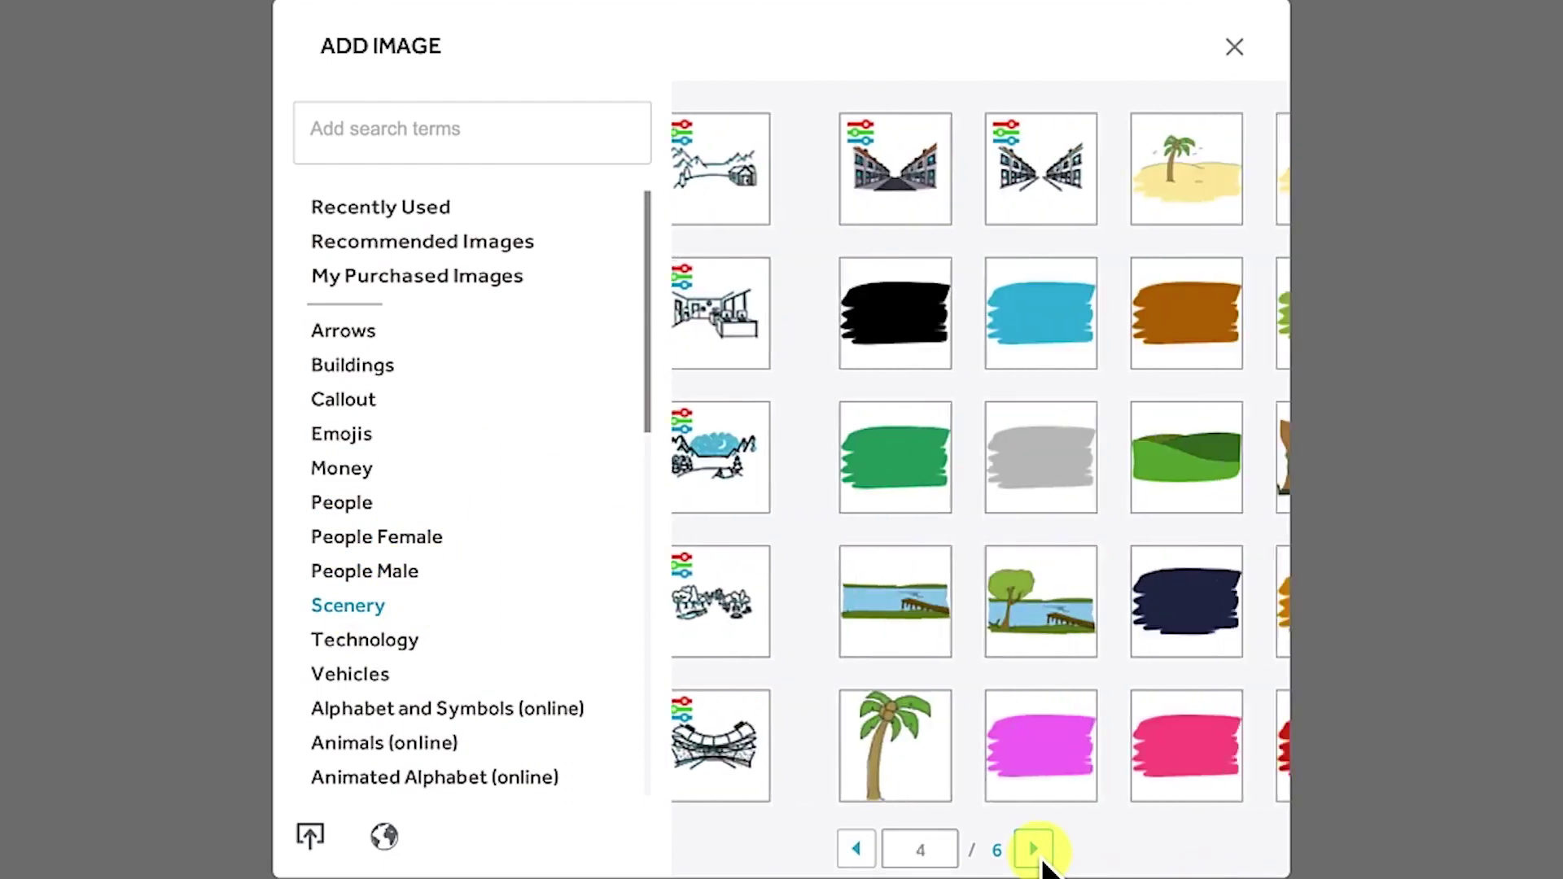
{"action": "left_click", "coordinate": [401, 647]}
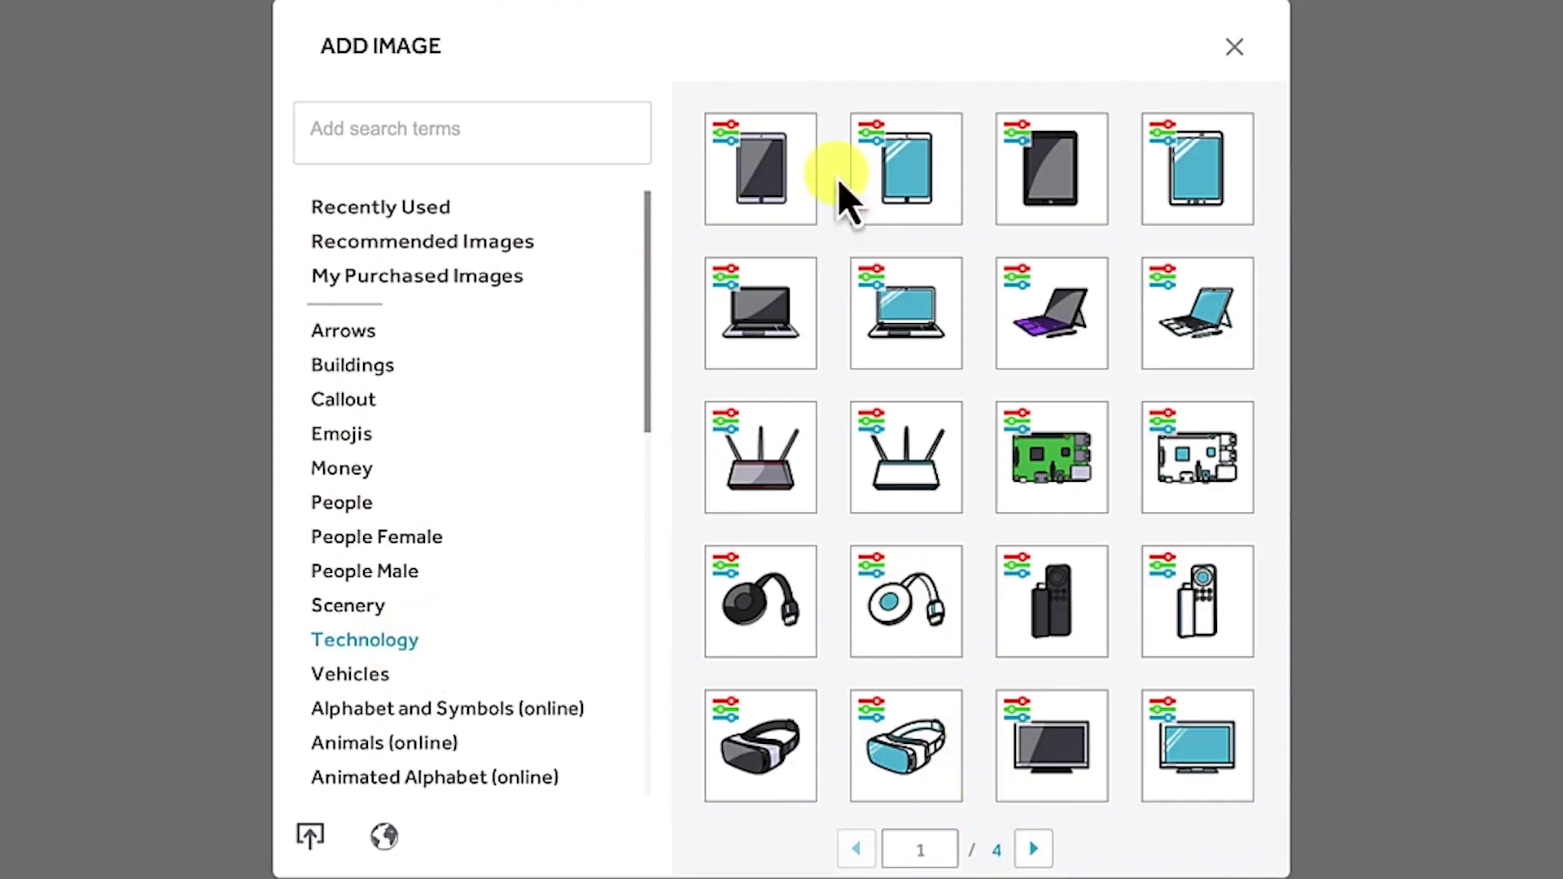
{"action": "left_click", "coordinate": [1034, 849]}
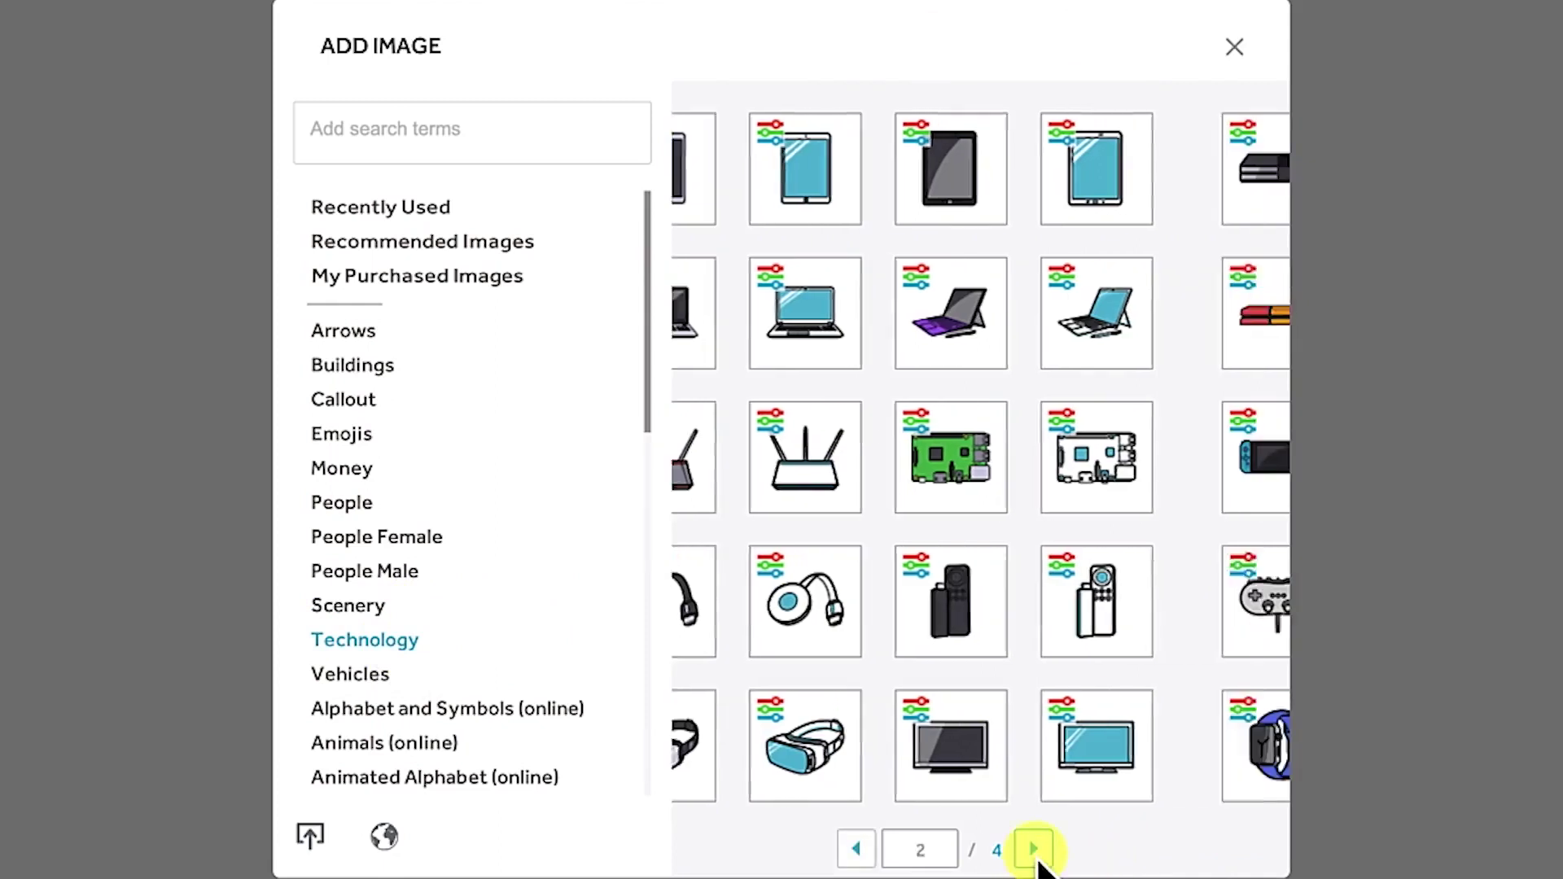
{"action": "left_click", "coordinate": [1033, 850]}
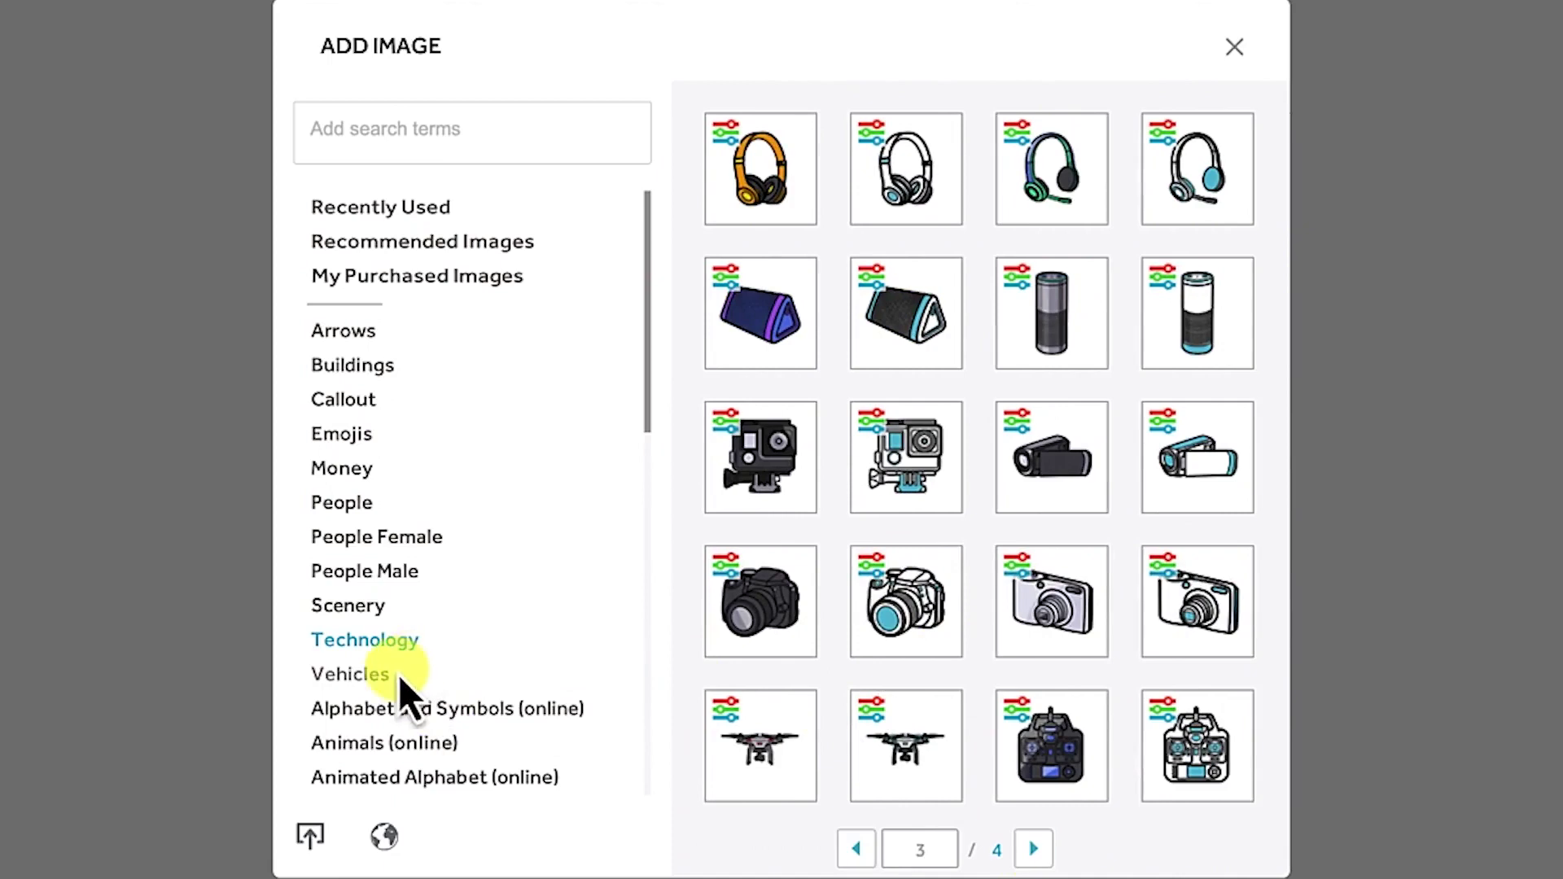
Browse the first five pages of the Vehicles images.
{"action": "left_click", "coordinate": [358, 674]}
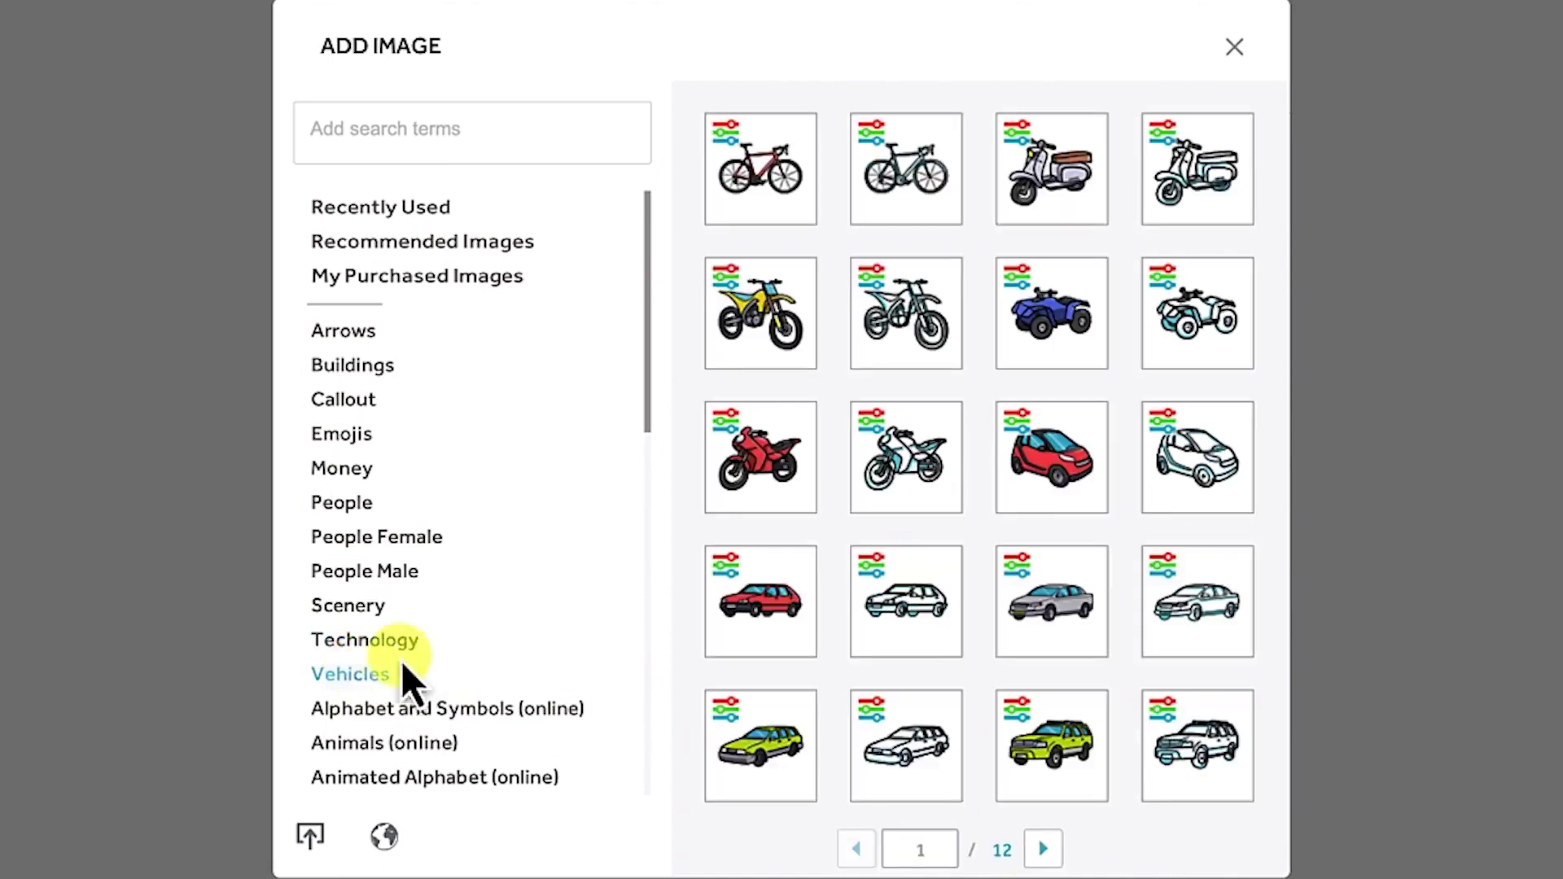
{"action": "left_click", "coordinate": [1042, 849]}
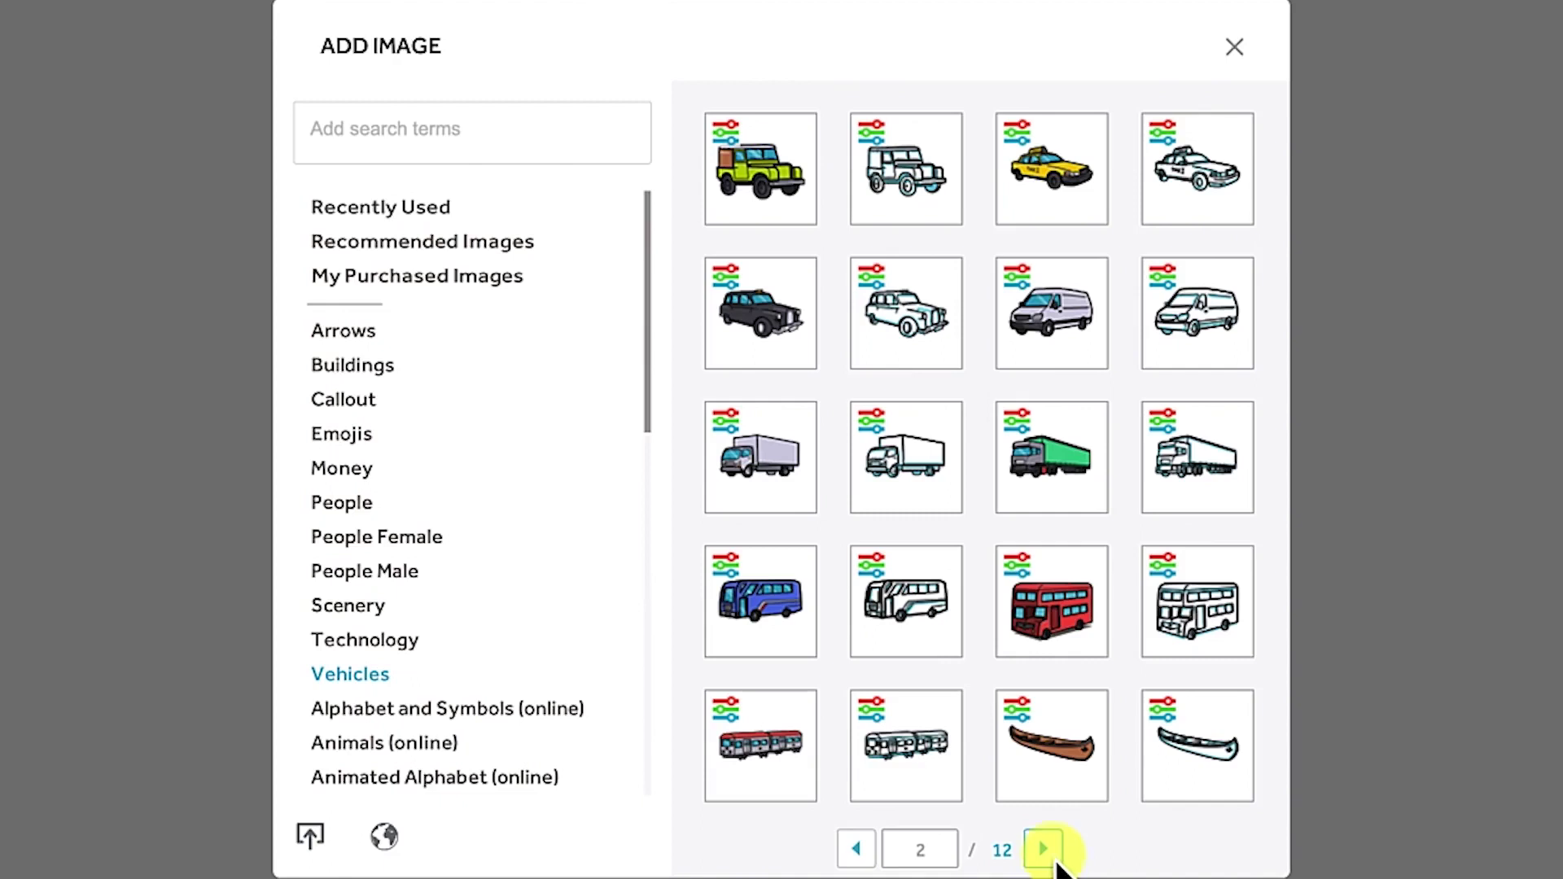
{"action": "left_click", "coordinate": [1045, 849]}
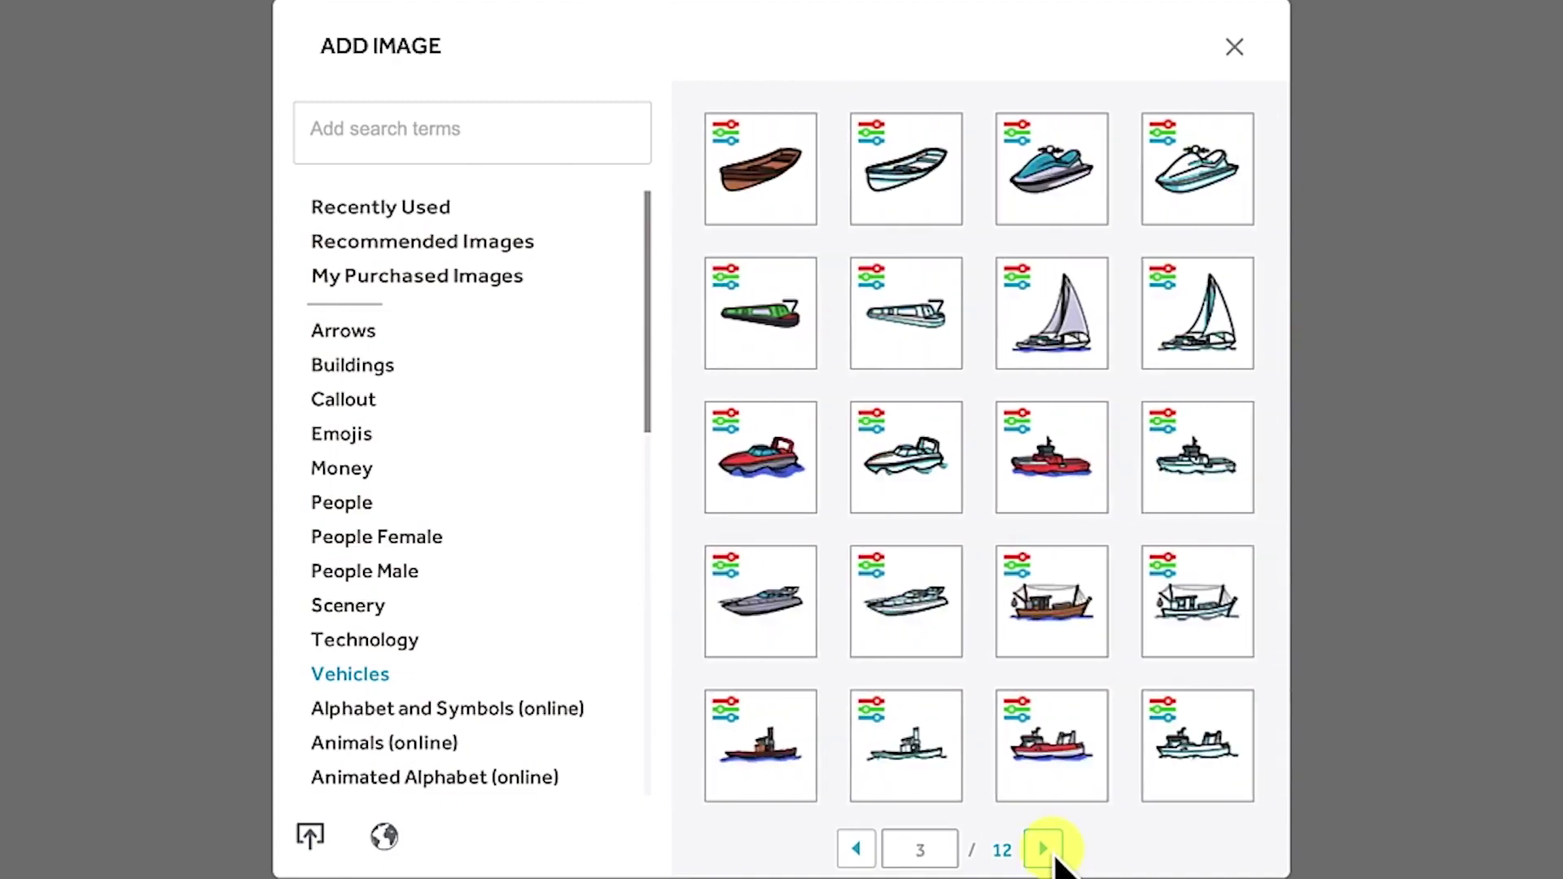
{"action": "left_click", "coordinate": [1045, 850]}
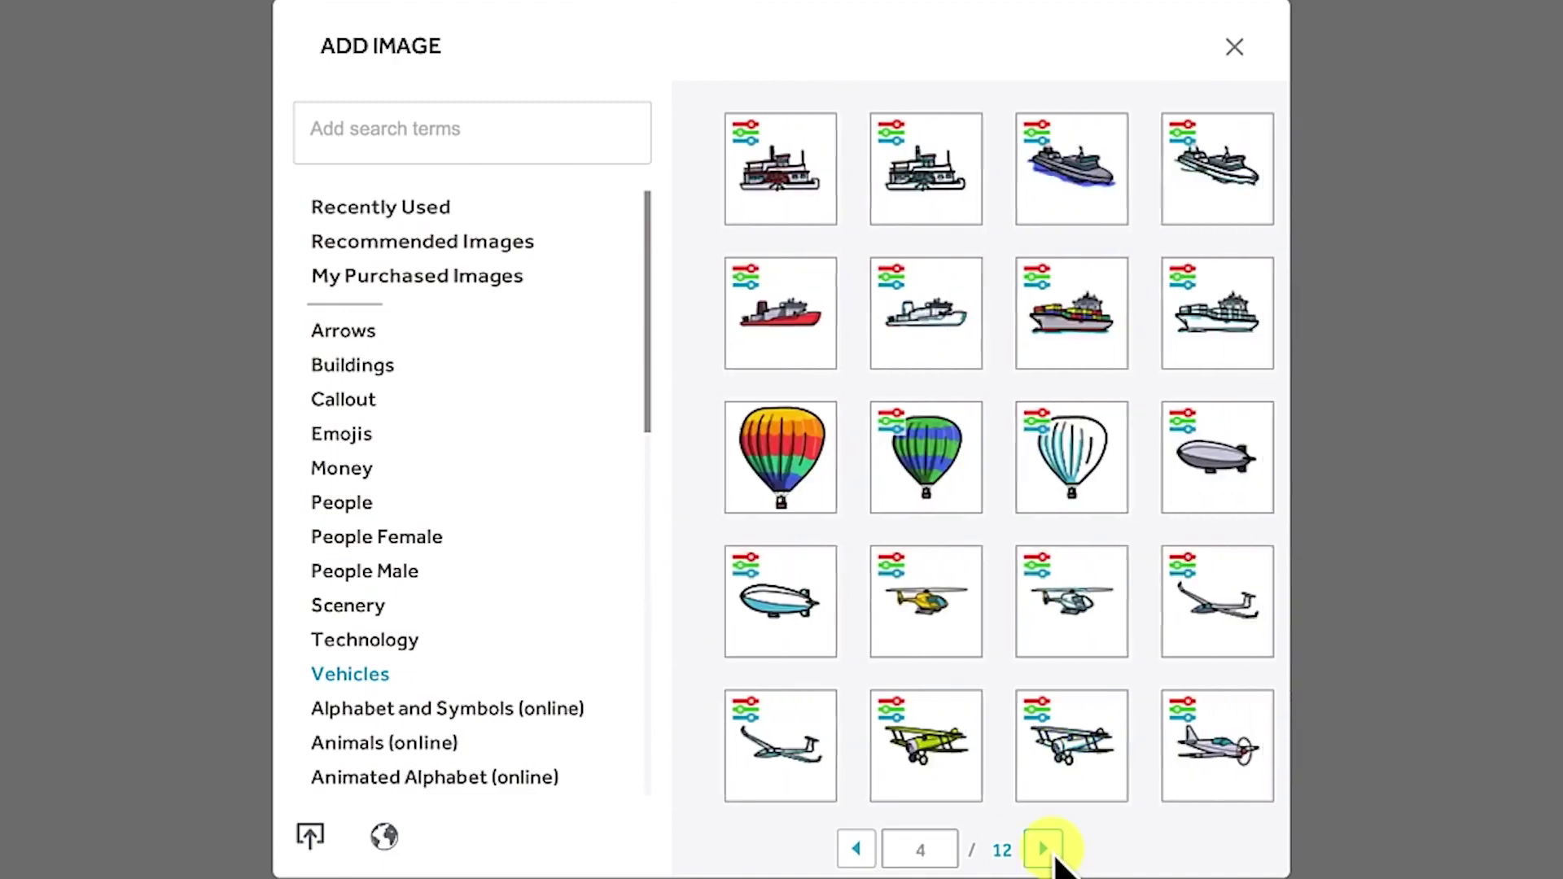
{"action": "left_click", "coordinate": [1044, 850]}
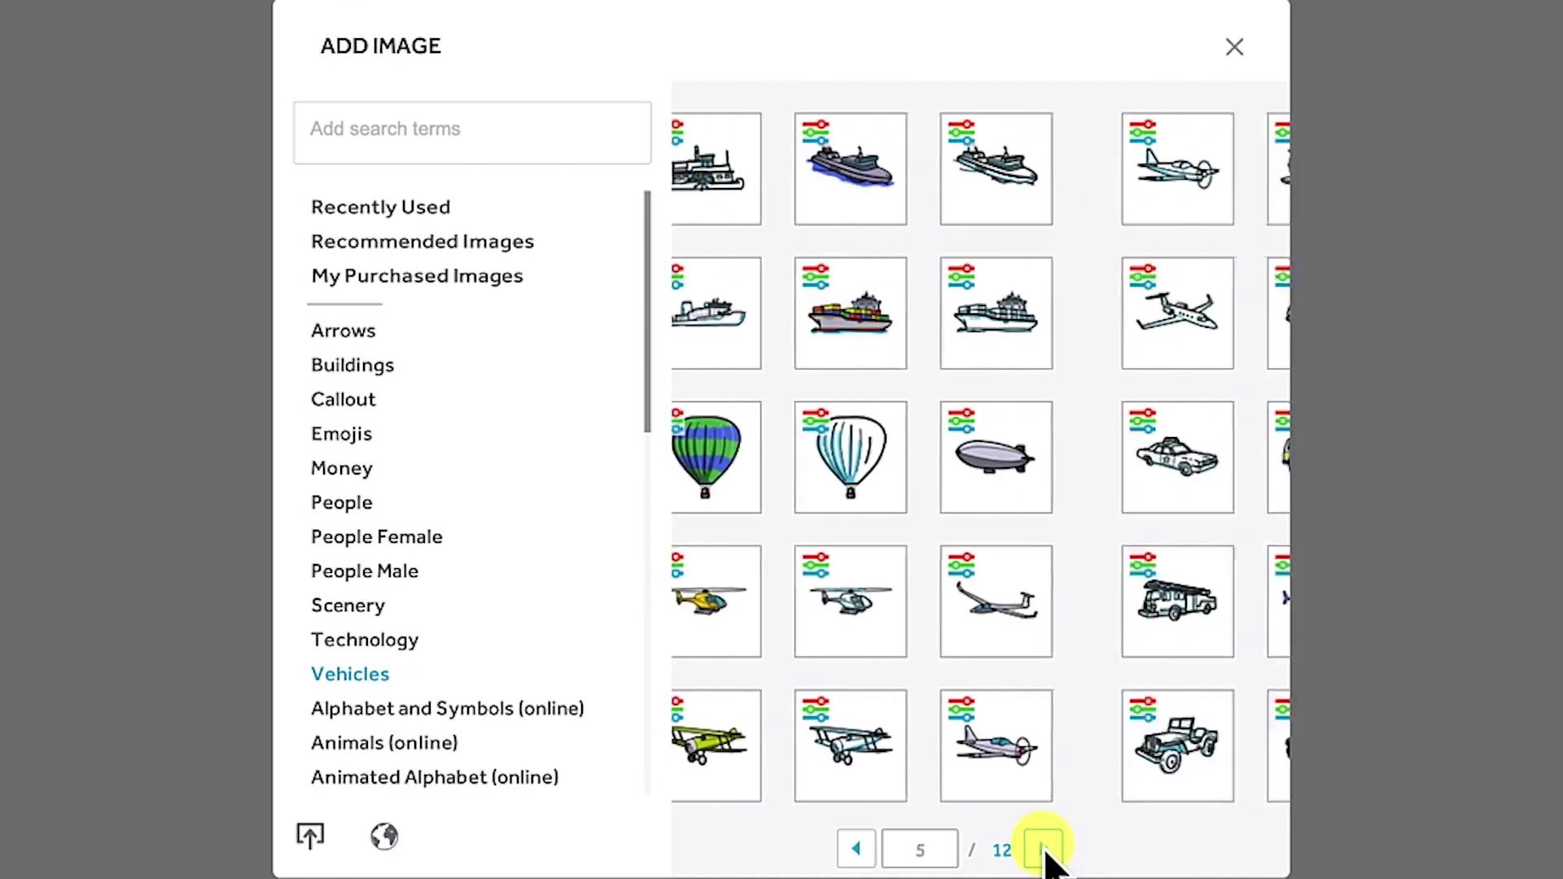
View the online Alphabet and Symbols images and browse the first four pages of the online Animals images.
{"action": "scroll", "coordinate": [354, 555], "scroll_direction": "down", "scroll_amount": 1}
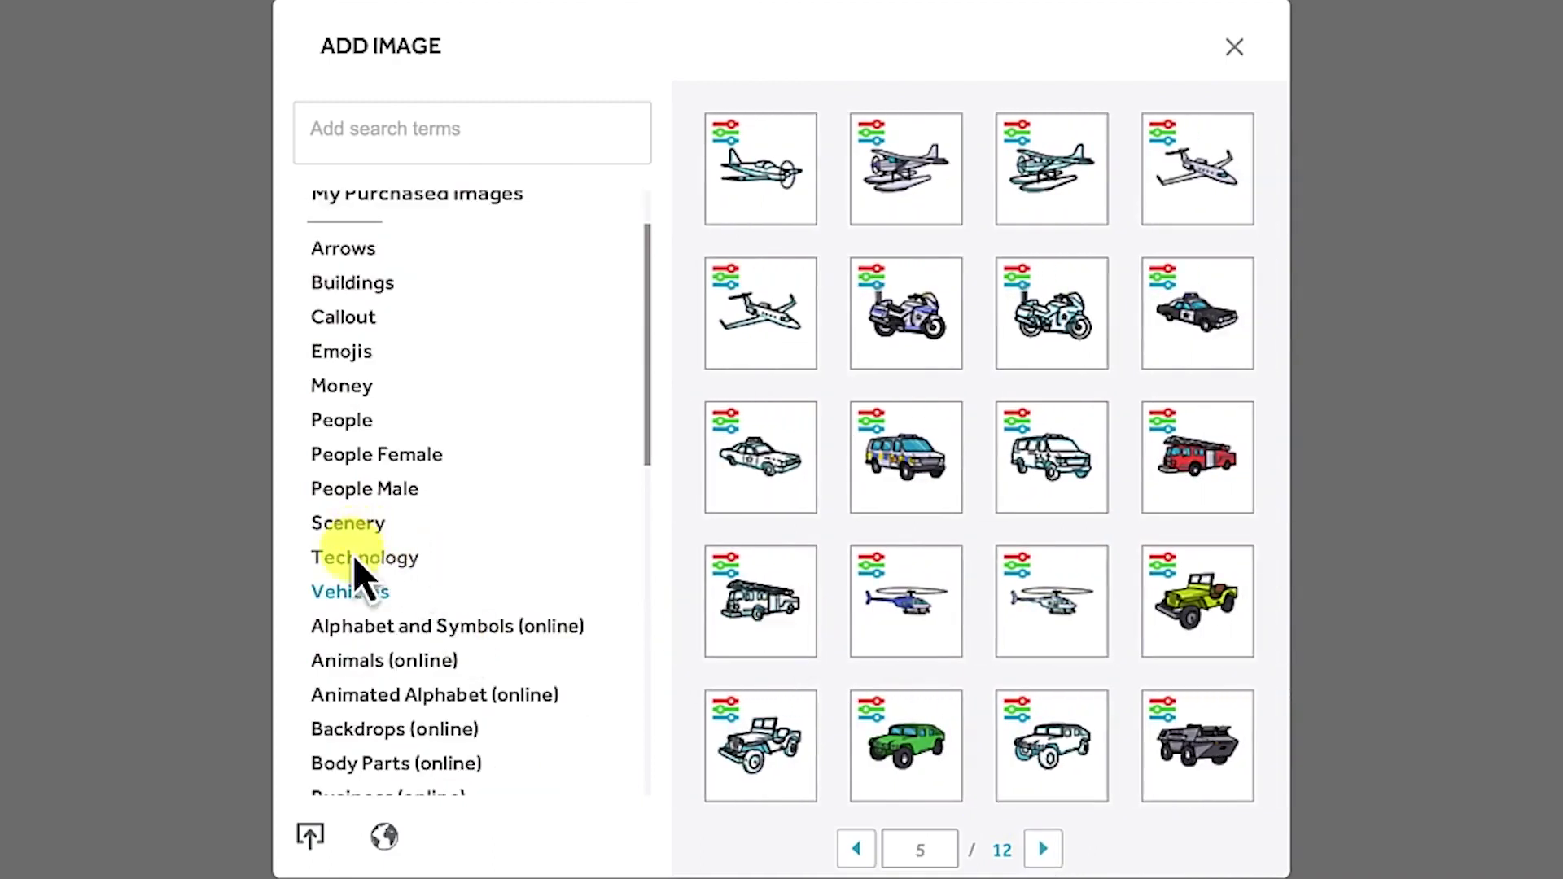
{"action": "left_click", "coordinate": [407, 625]}
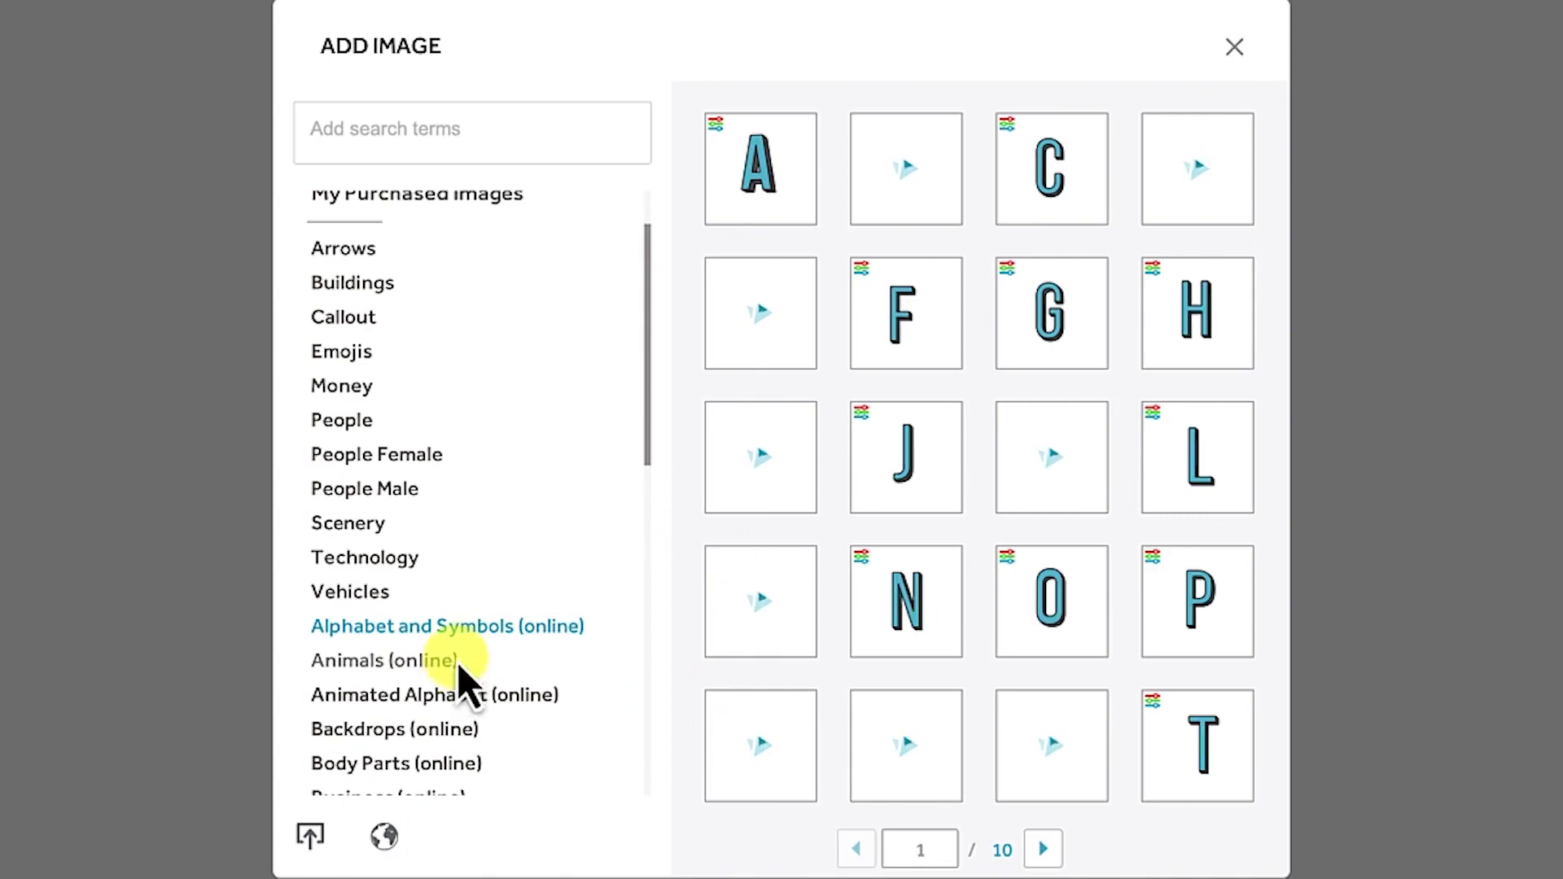
{"action": "left_click", "coordinate": [424, 666]}
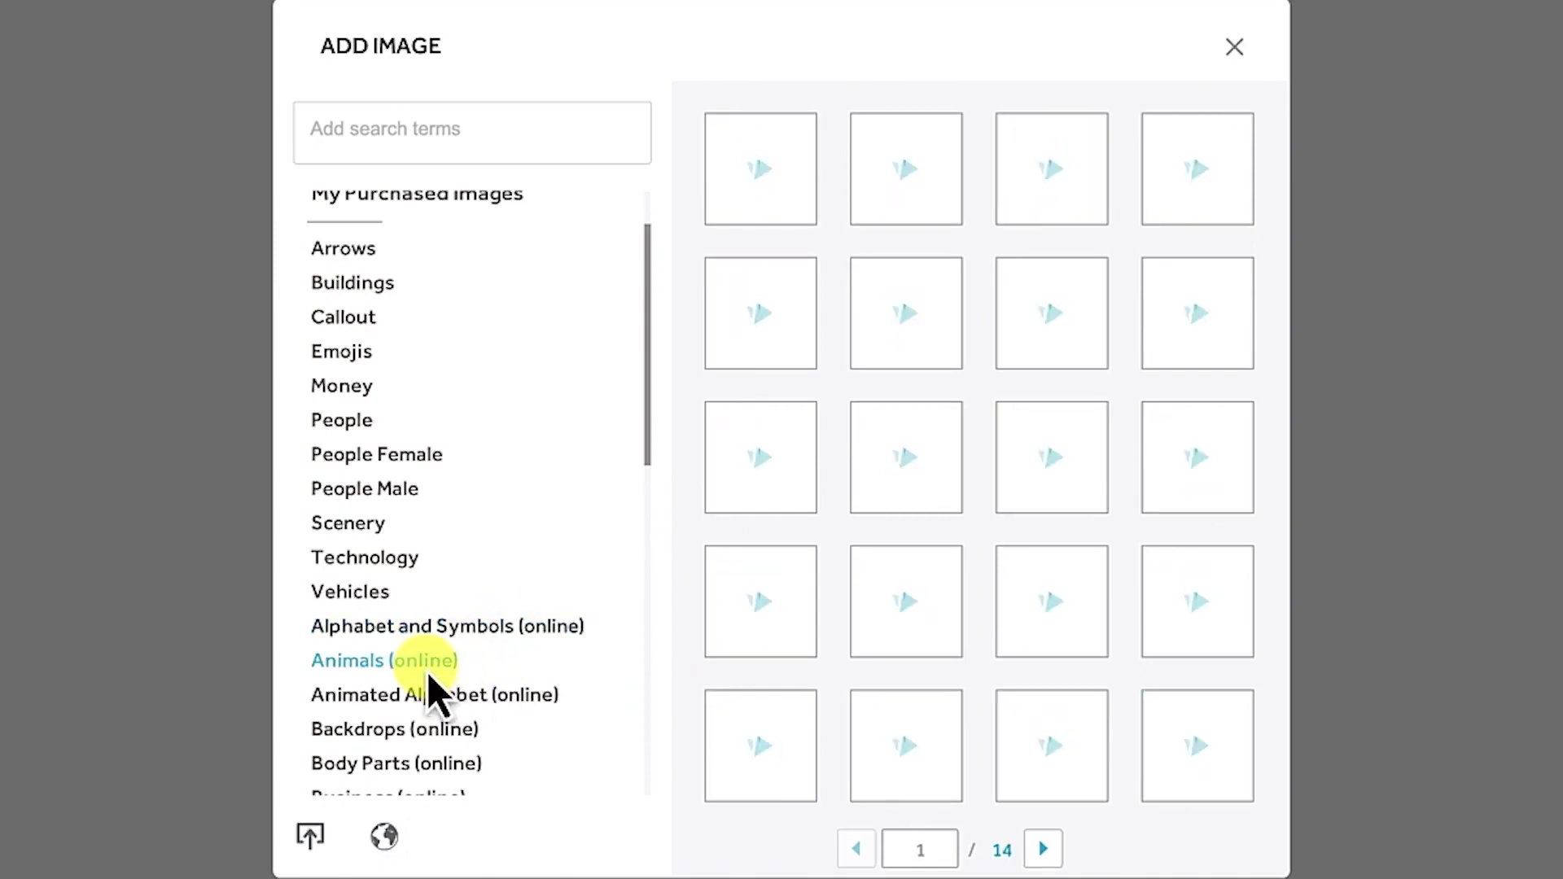
{"action": "left_click", "coordinate": [1045, 850]}
{"action": "left_click", "coordinate": [1045, 850]}
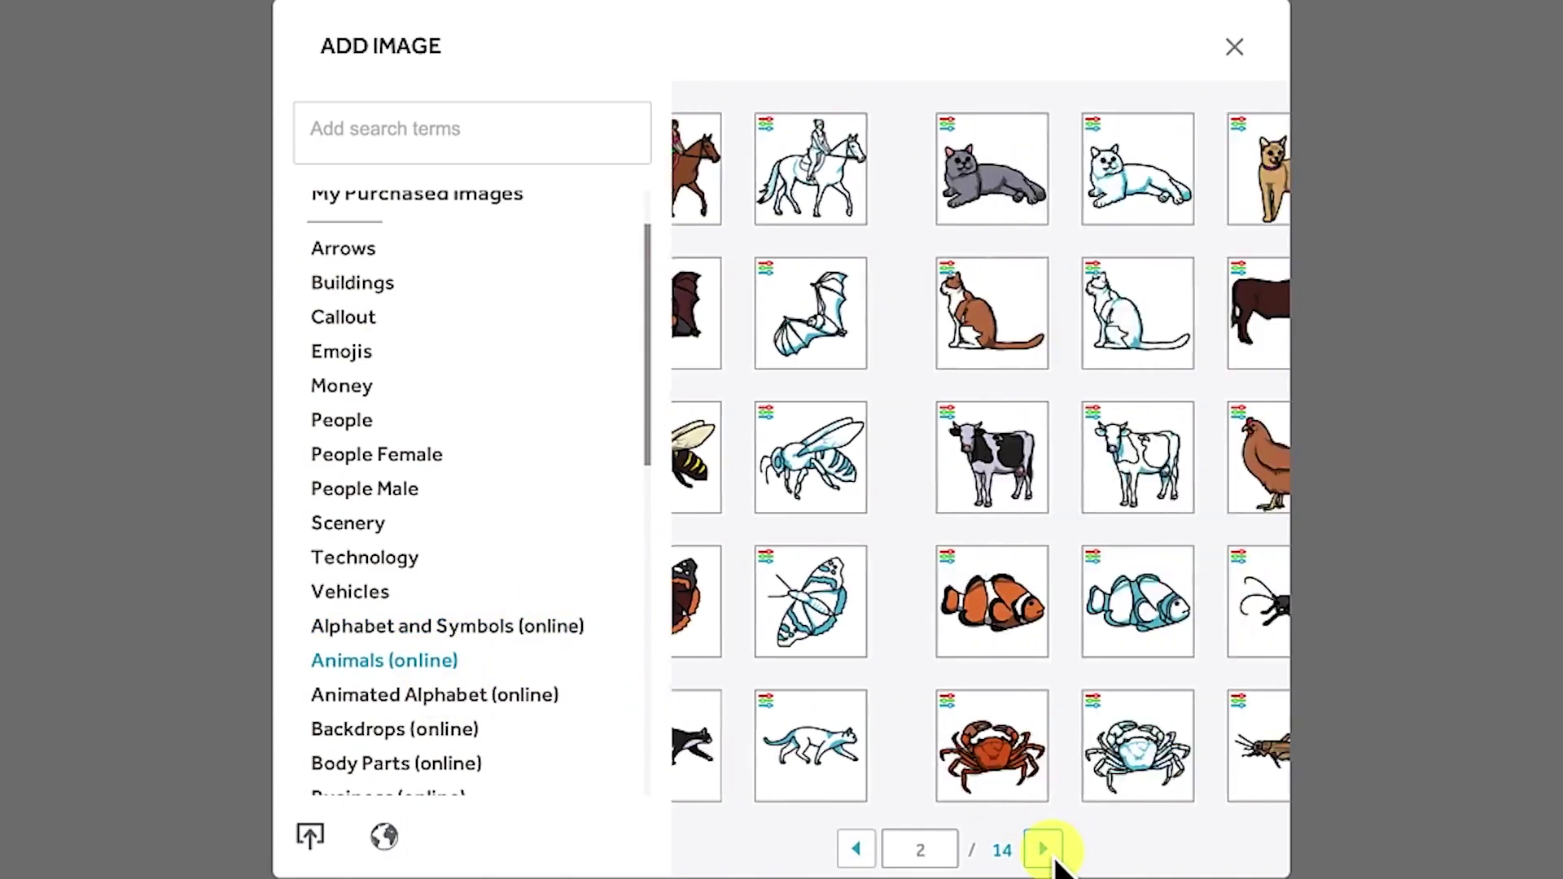
{"action": "left_click", "coordinate": [1045, 850]}
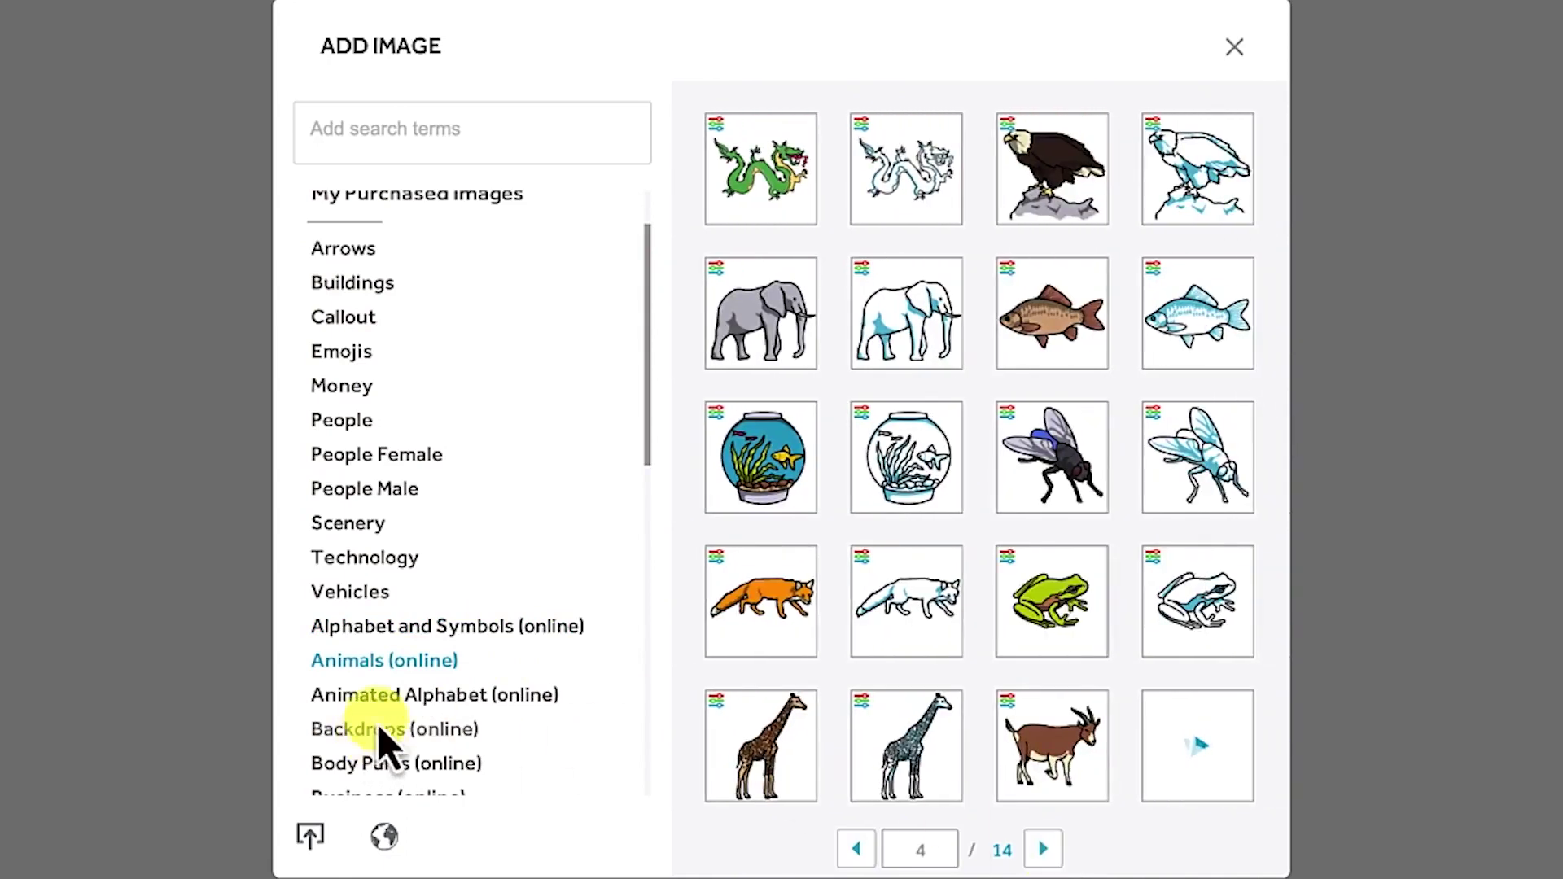
View the online Animated Alphabet images and page through the online Backdrops images up to page 4.
{"action": "left_click", "coordinate": [427, 702]}
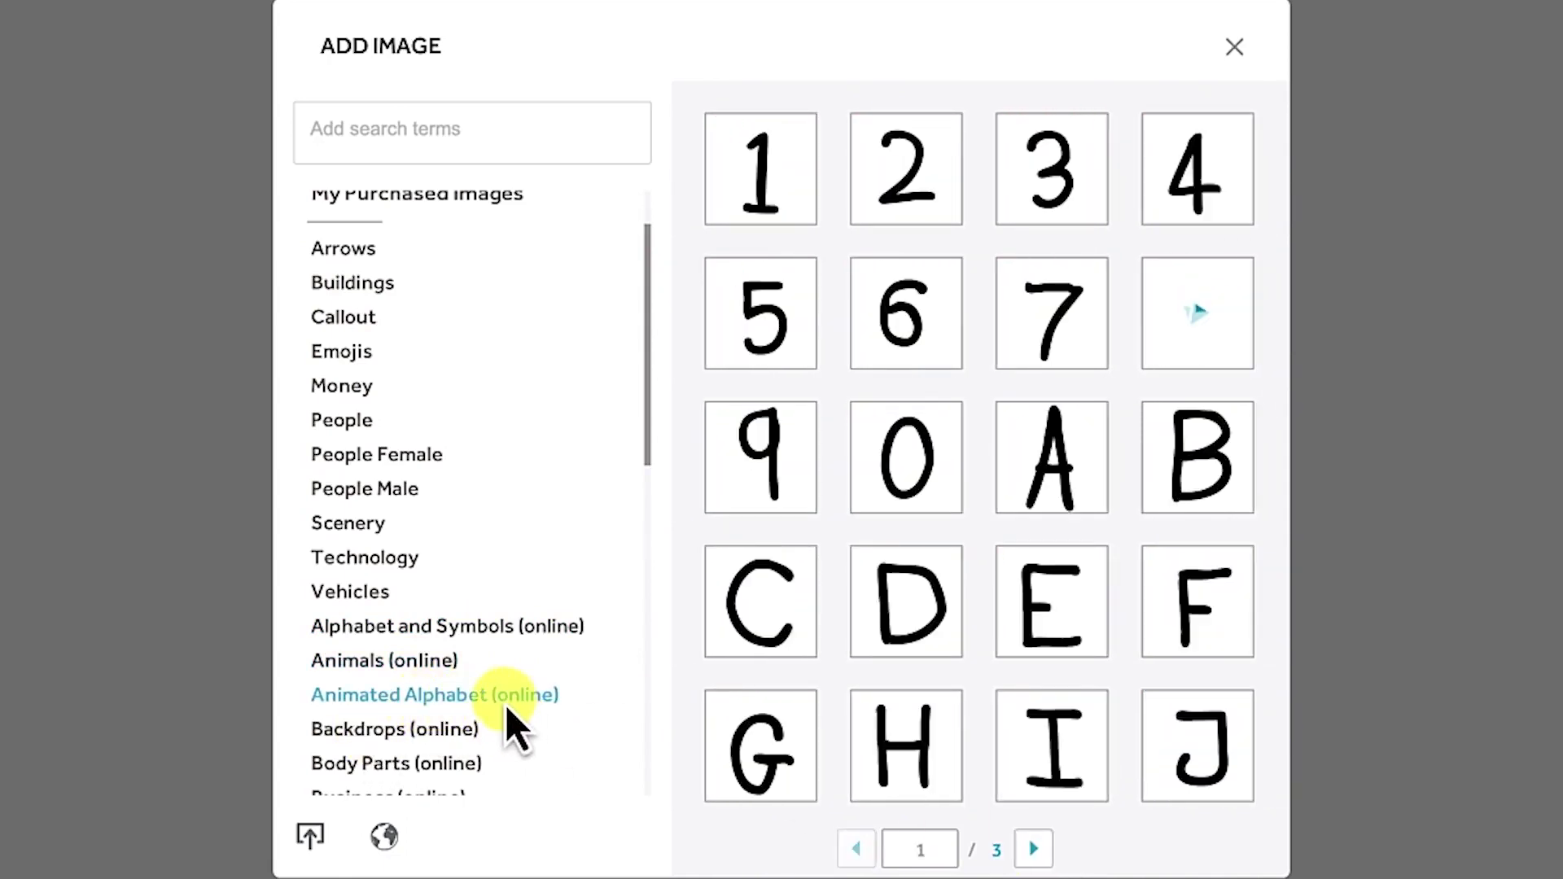
{"action": "left_click", "coordinate": [441, 734]}
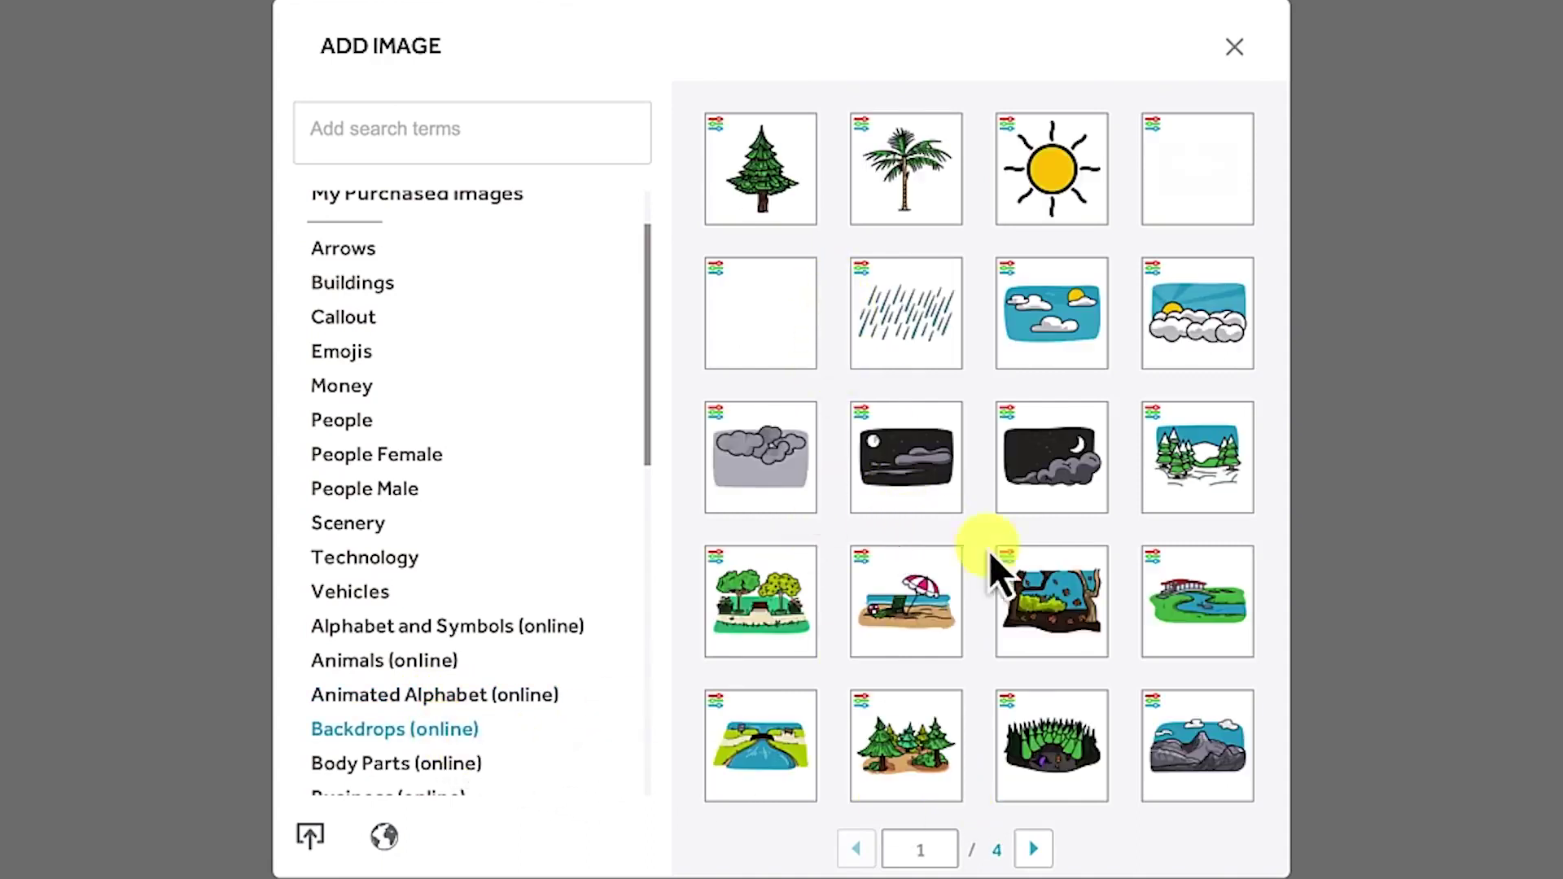
{"action": "left_click", "coordinate": [1039, 861]}
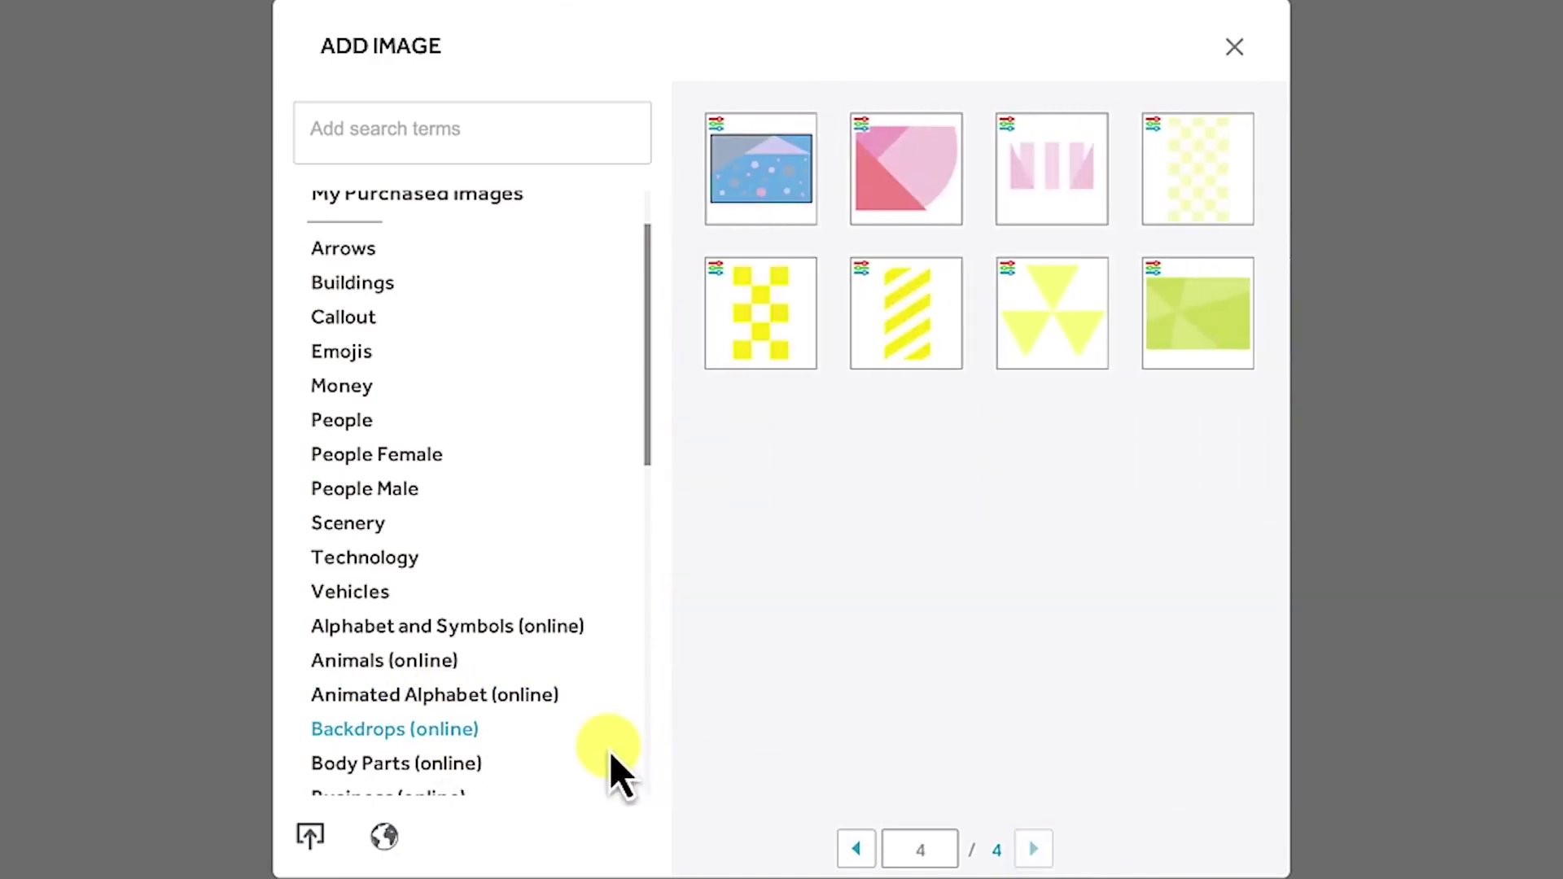
View the online Body Parts images and browse the opening pages of the online Business images.
{"action": "scroll", "coordinate": [435, 761], "scroll_direction": "down", "scroll_amount": 5}
{"action": "scroll", "coordinate": [422, 761], "scroll_direction": "down", "scroll_amount": 3}
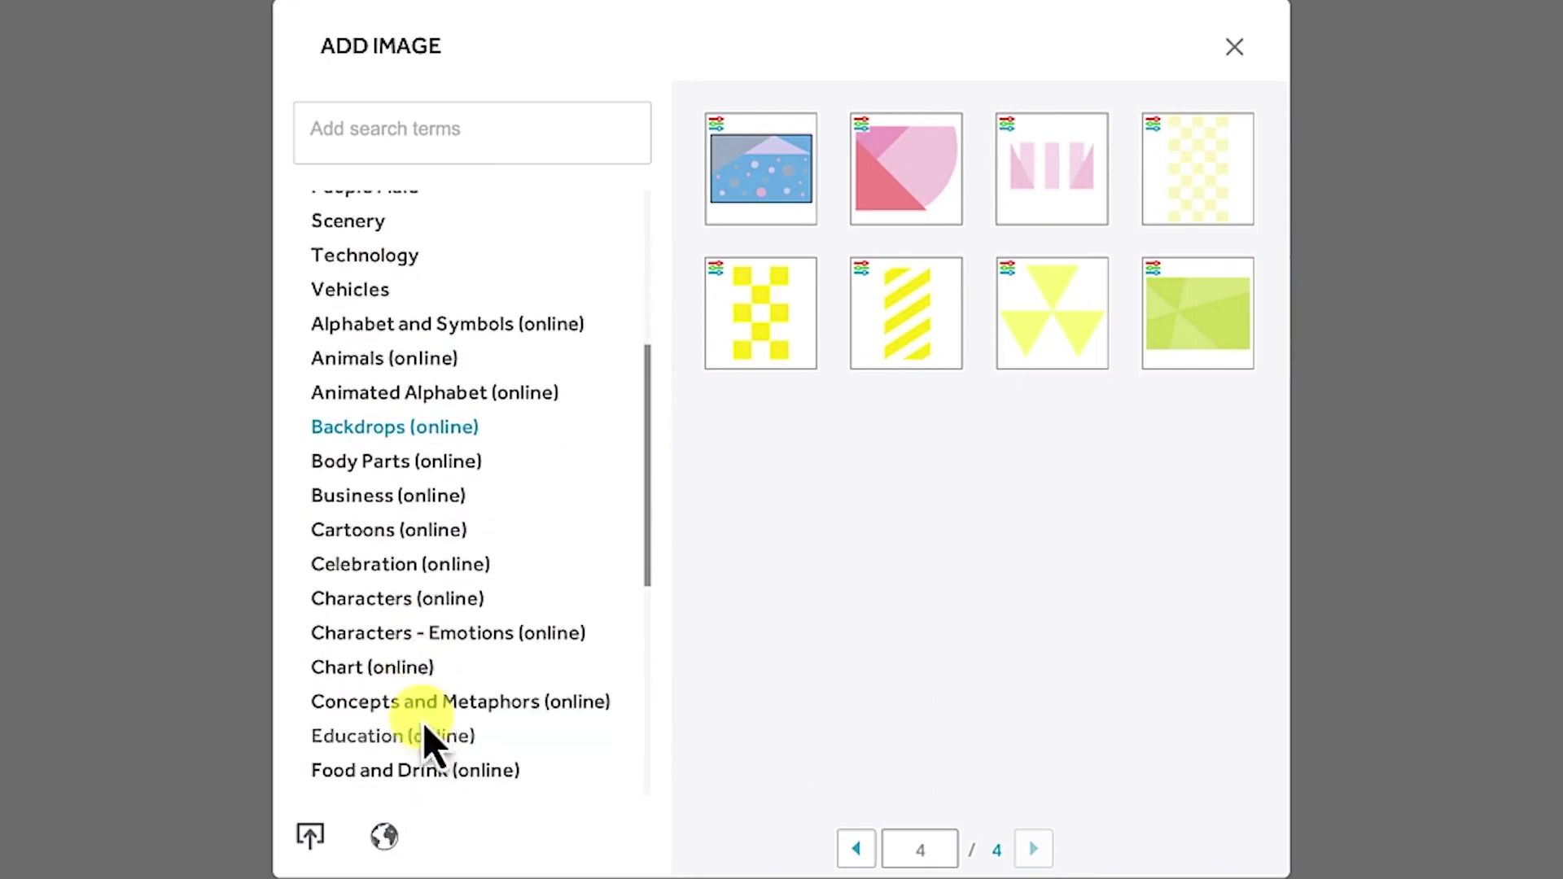
{"action": "left_click", "coordinate": [397, 469]}
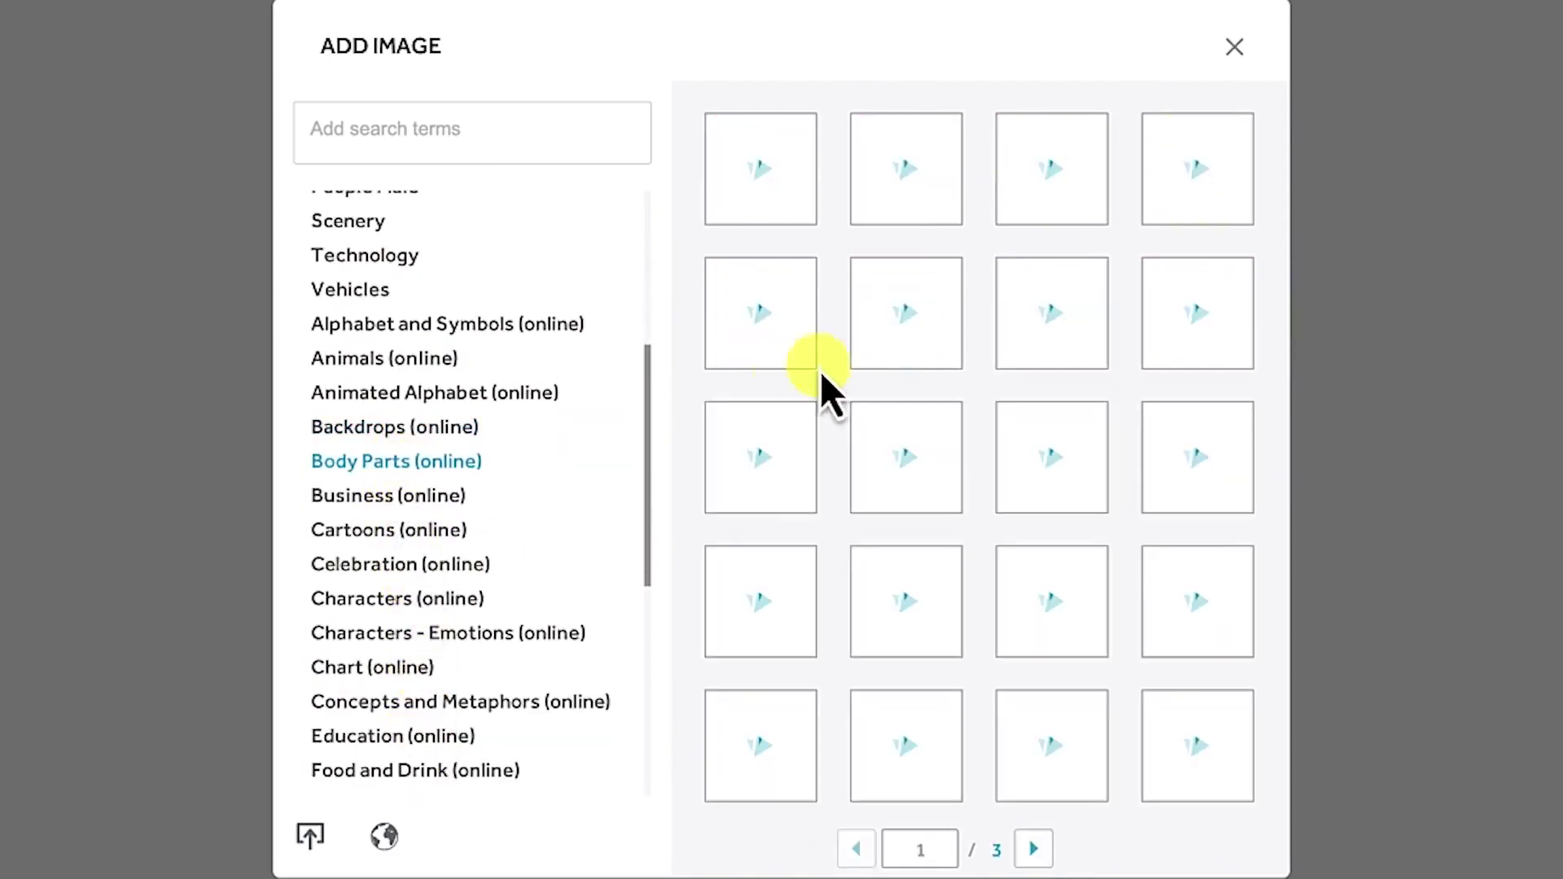
{"action": "left_click", "coordinate": [432, 495]}
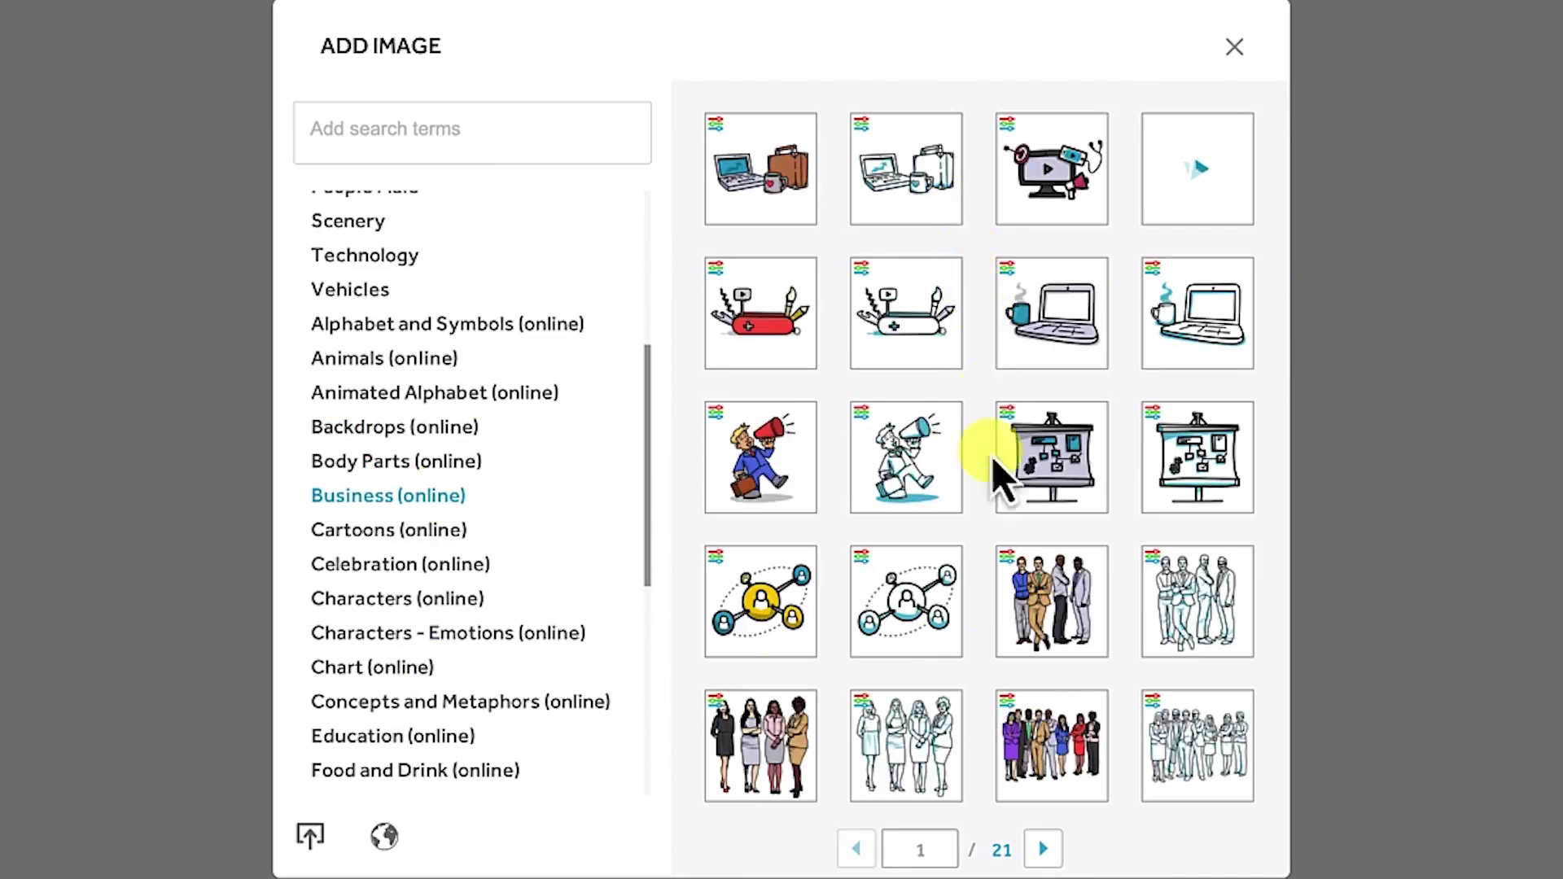
{"action": "left_click", "coordinate": [1043, 849]}
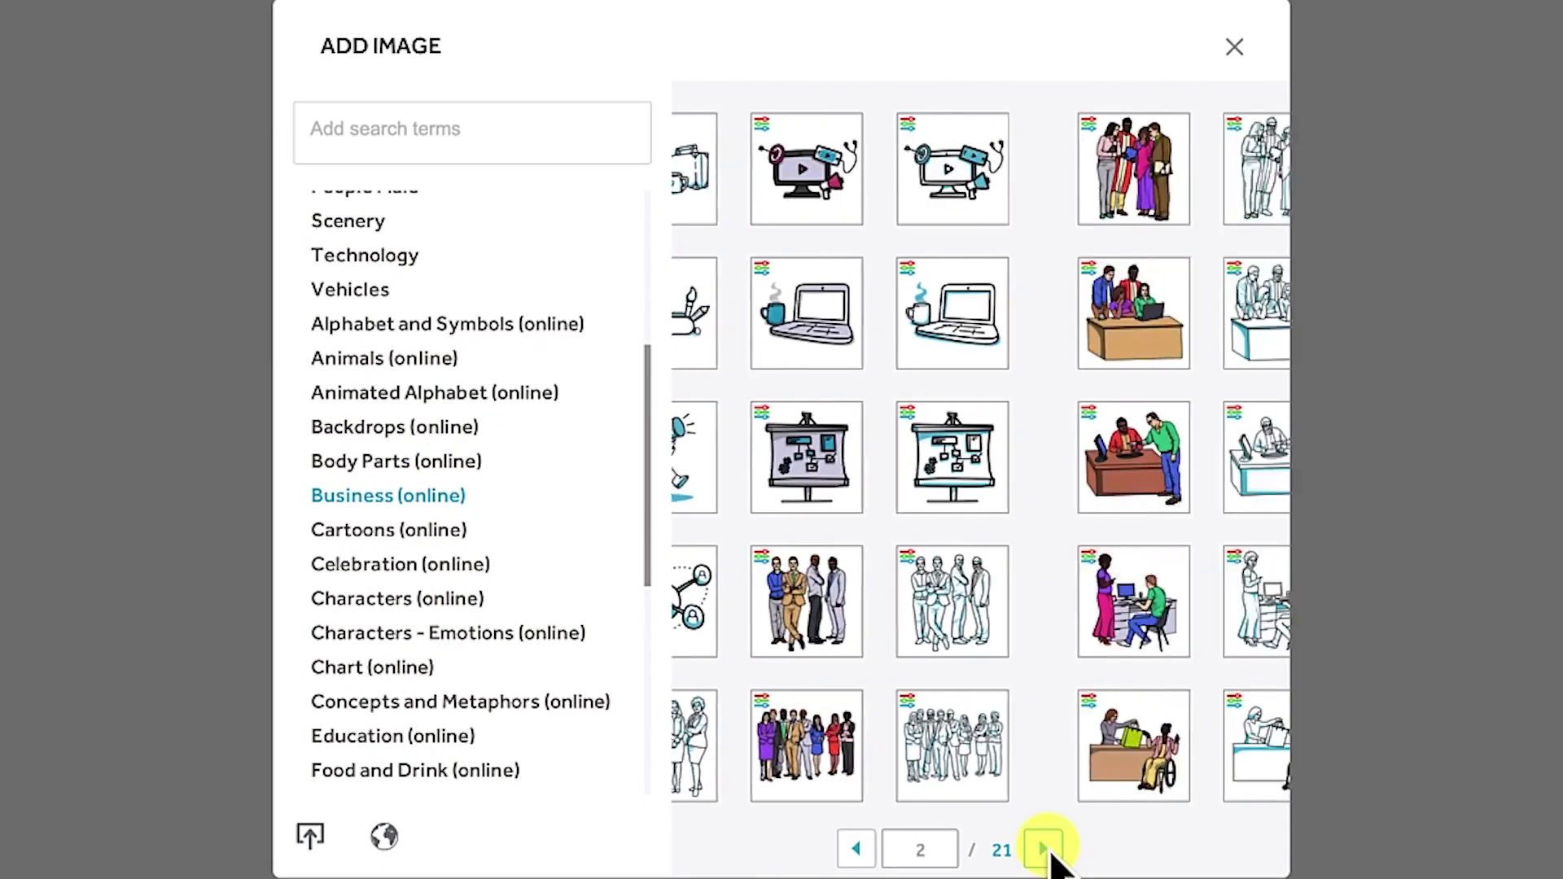
{"action": "left_click", "coordinate": [1045, 850]}
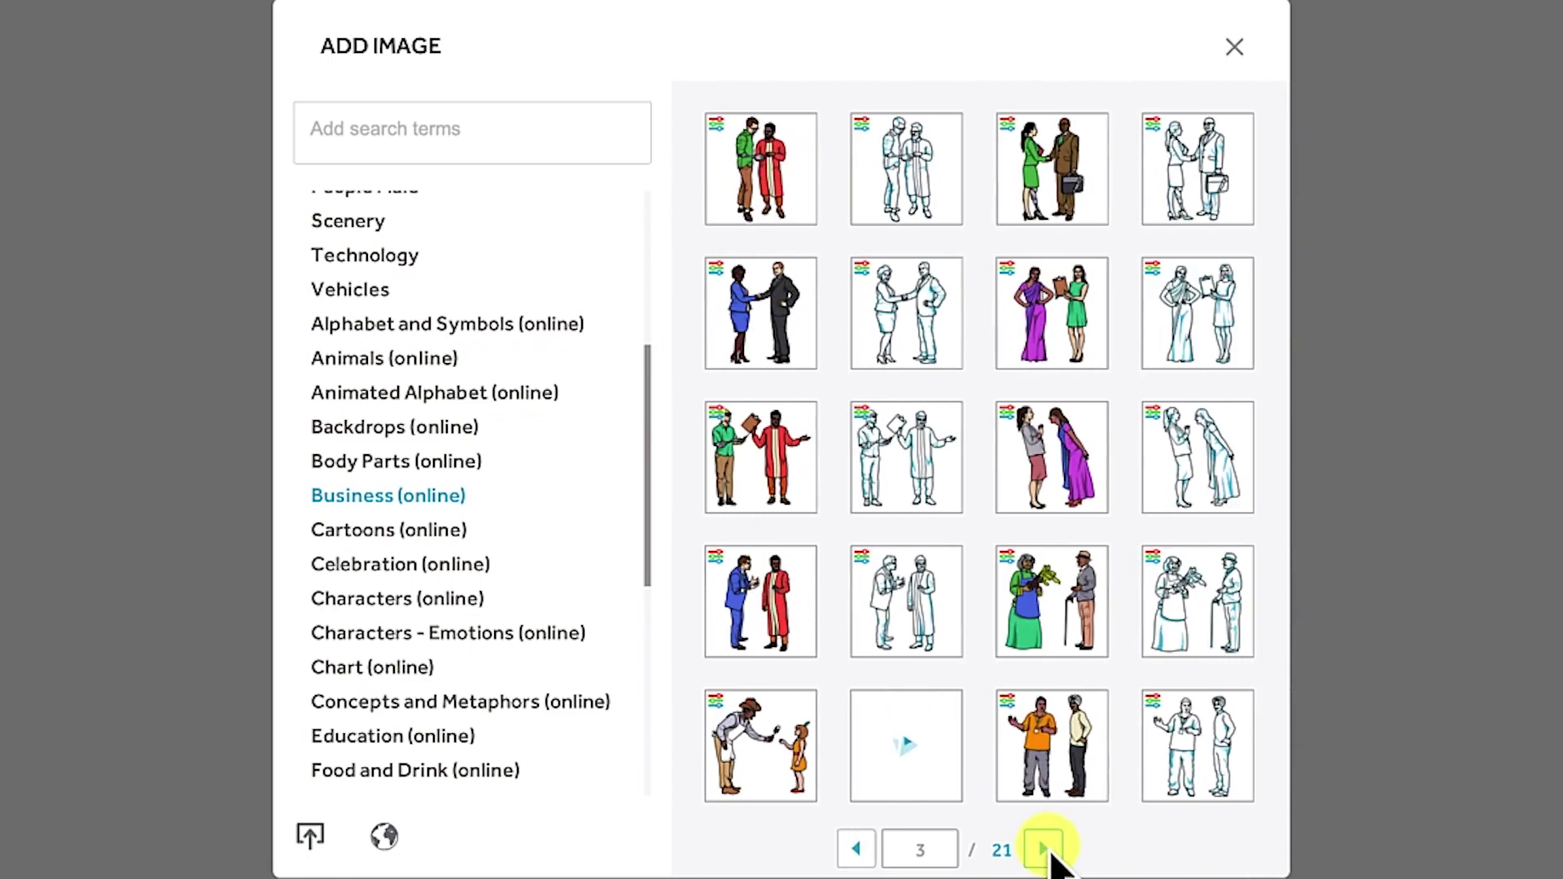
{"action": "left_click", "coordinate": [1045, 850]}
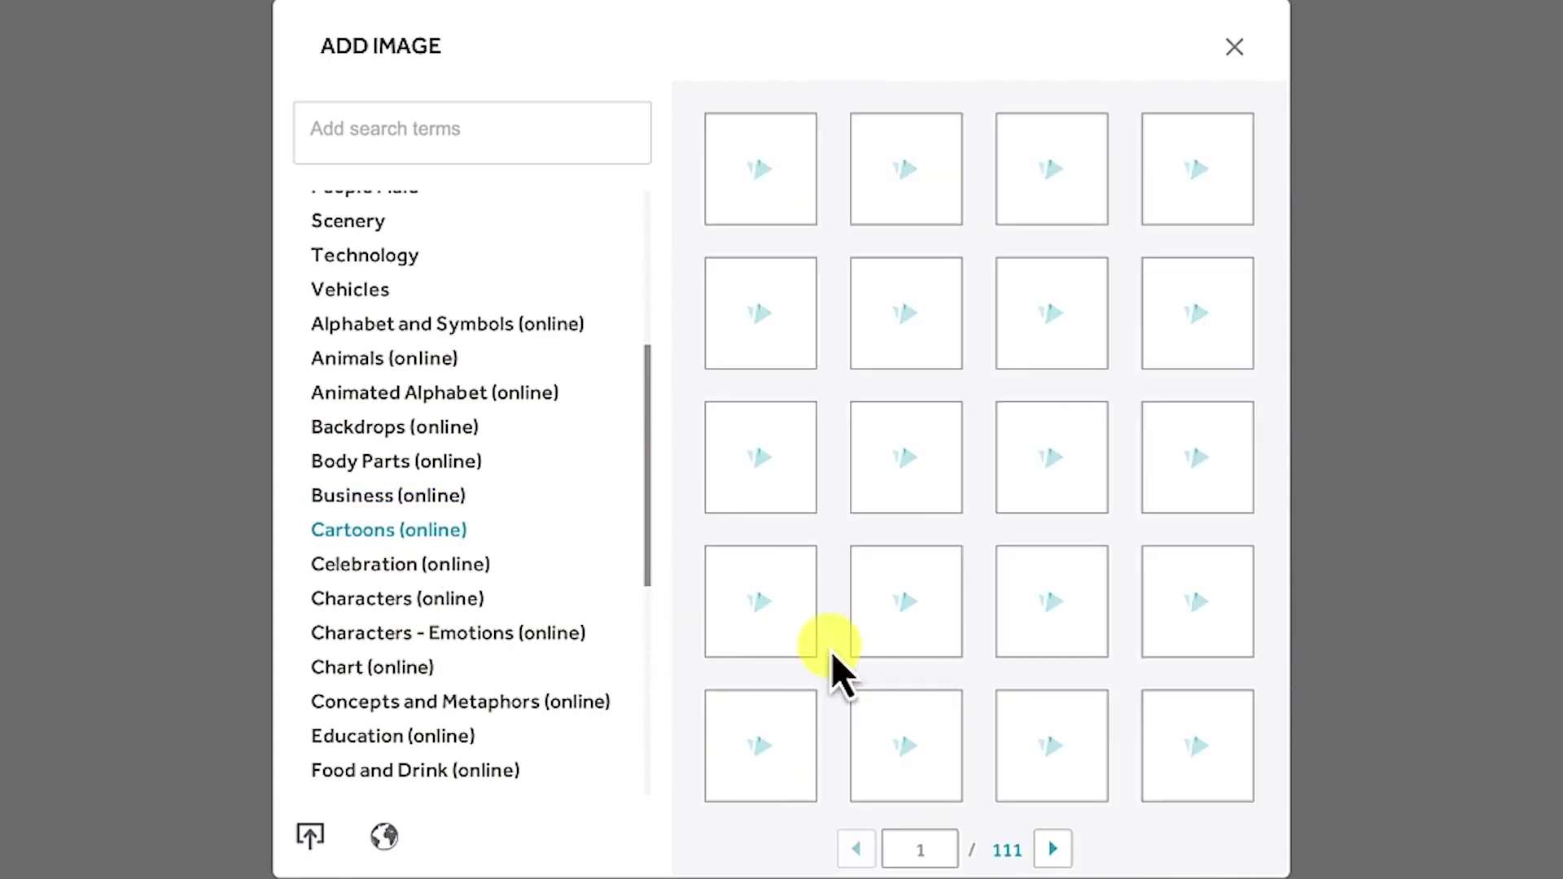
Browse the first three pages of both the online Cartoons images and the online Celebration images.
{"action": "left_click", "coordinate": [1053, 849]}
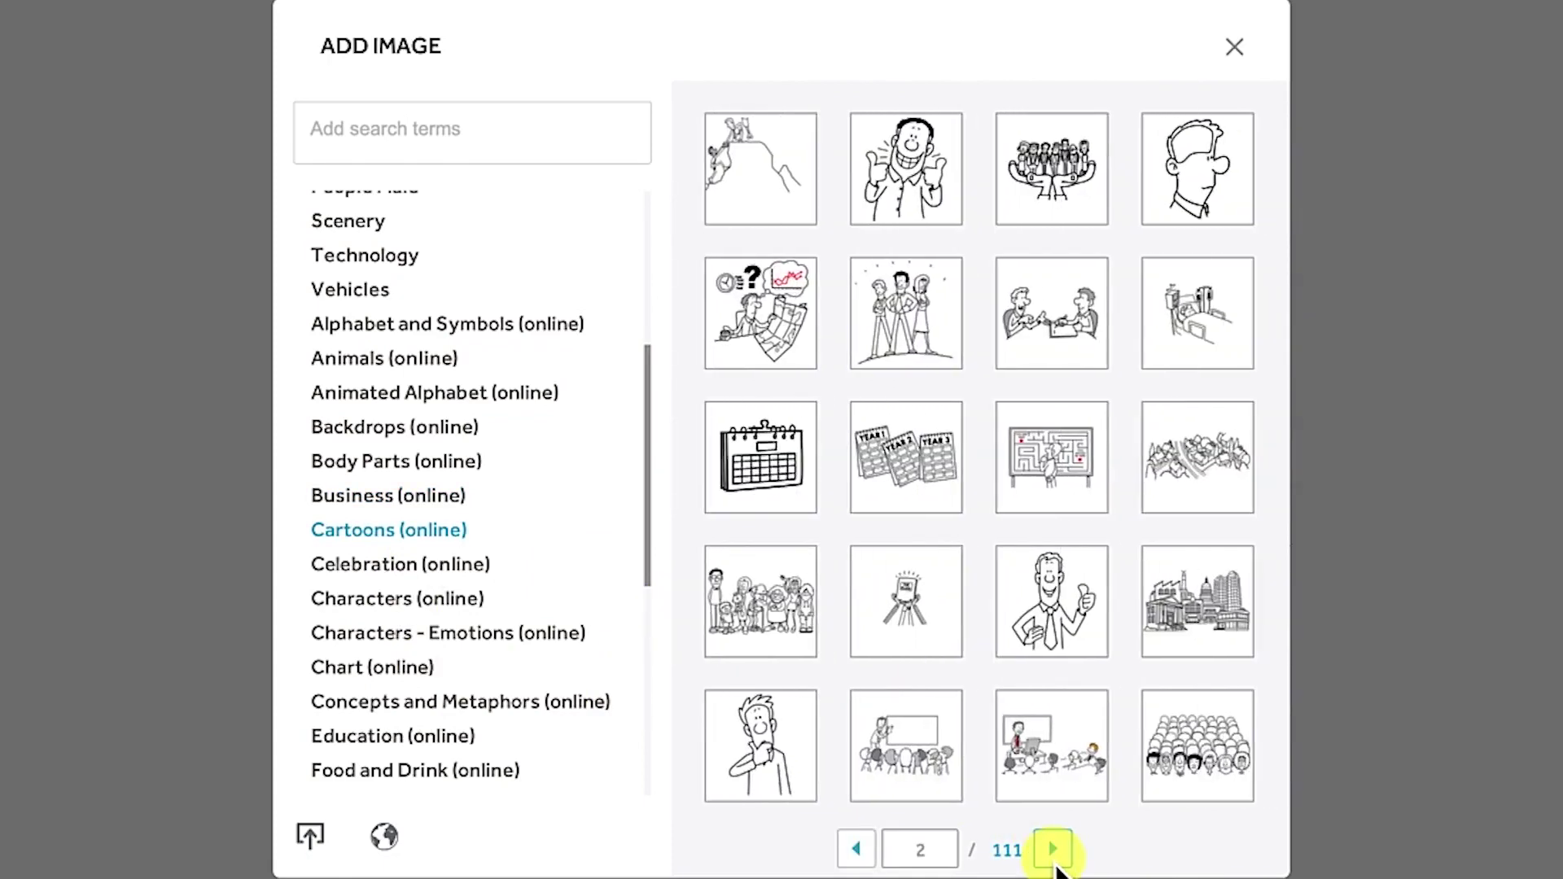
{"action": "left_click", "coordinate": [1053, 850]}
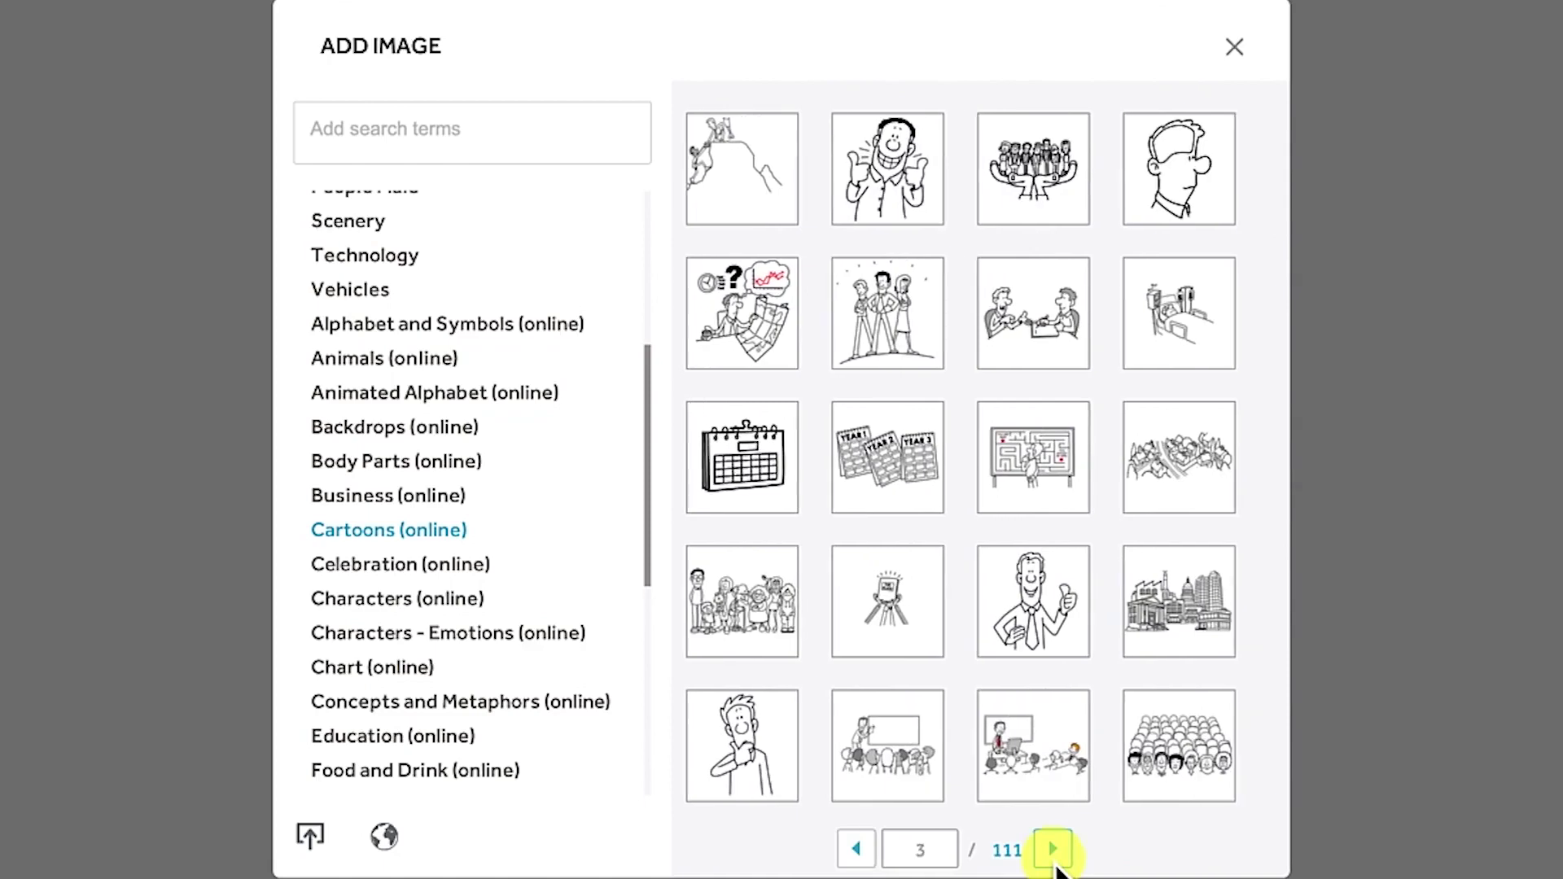
{"action": "left_click", "coordinate": [464, 568]}
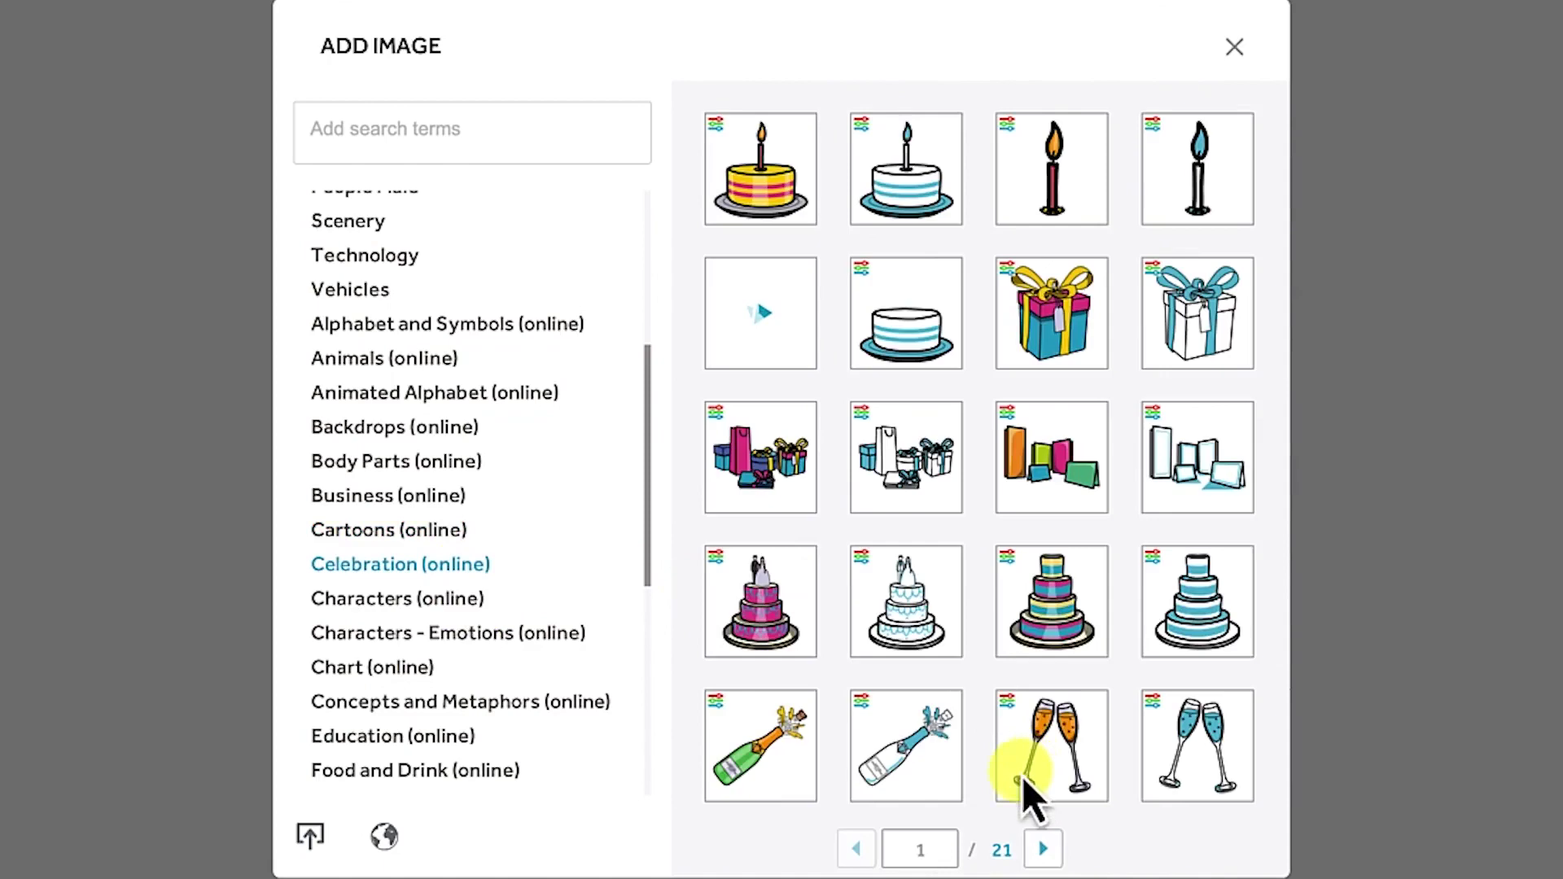
{"action": "left_click", "coordinate": [1044, 849]}
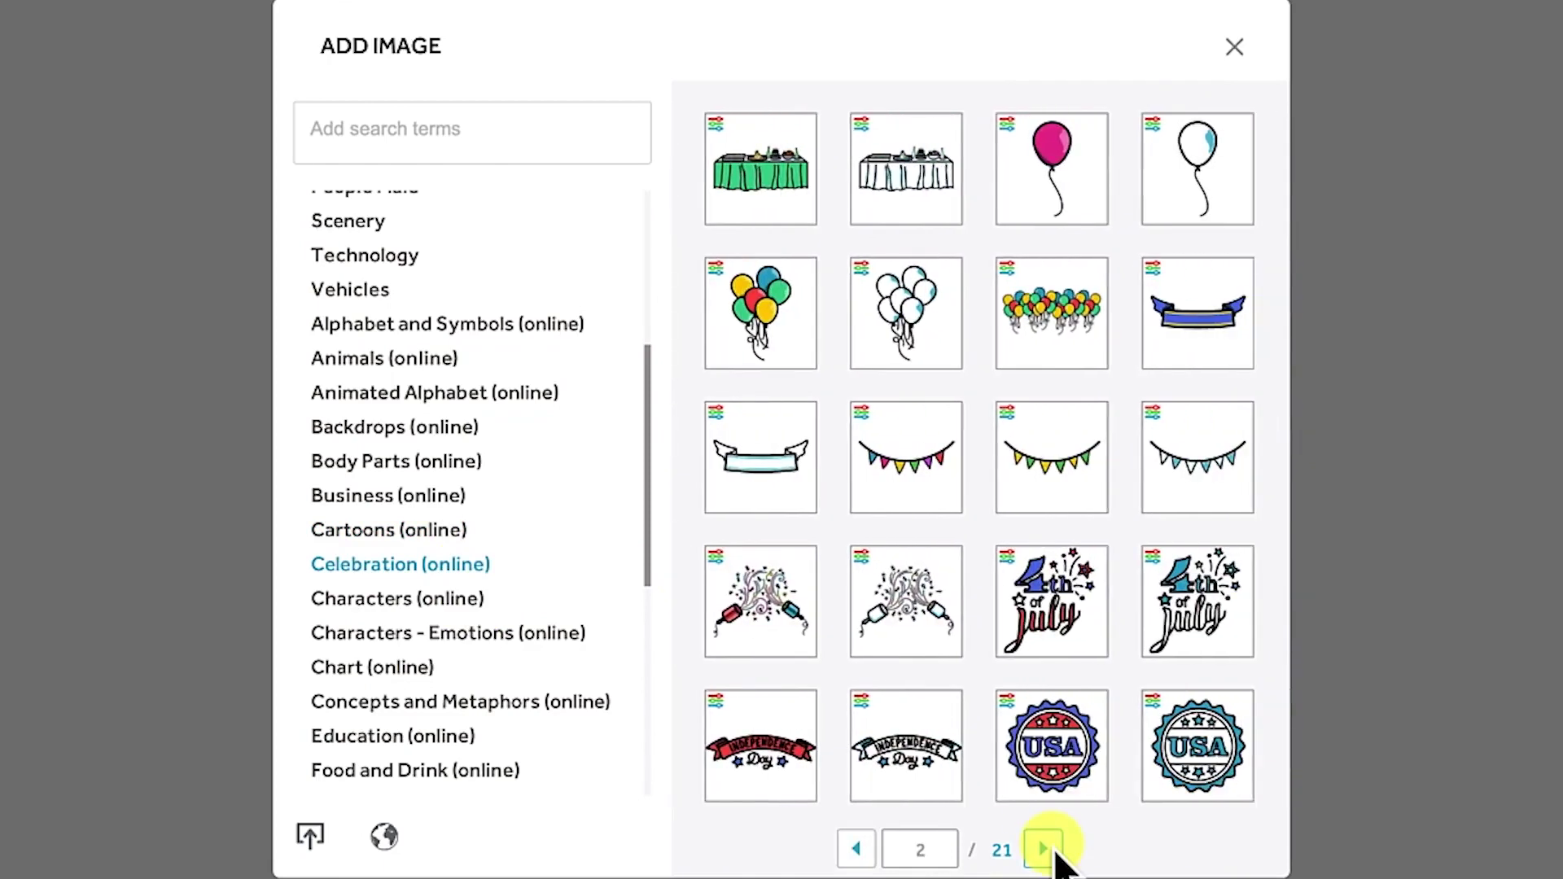
{"action": "left_click", "coordinate": [1045, 849]}
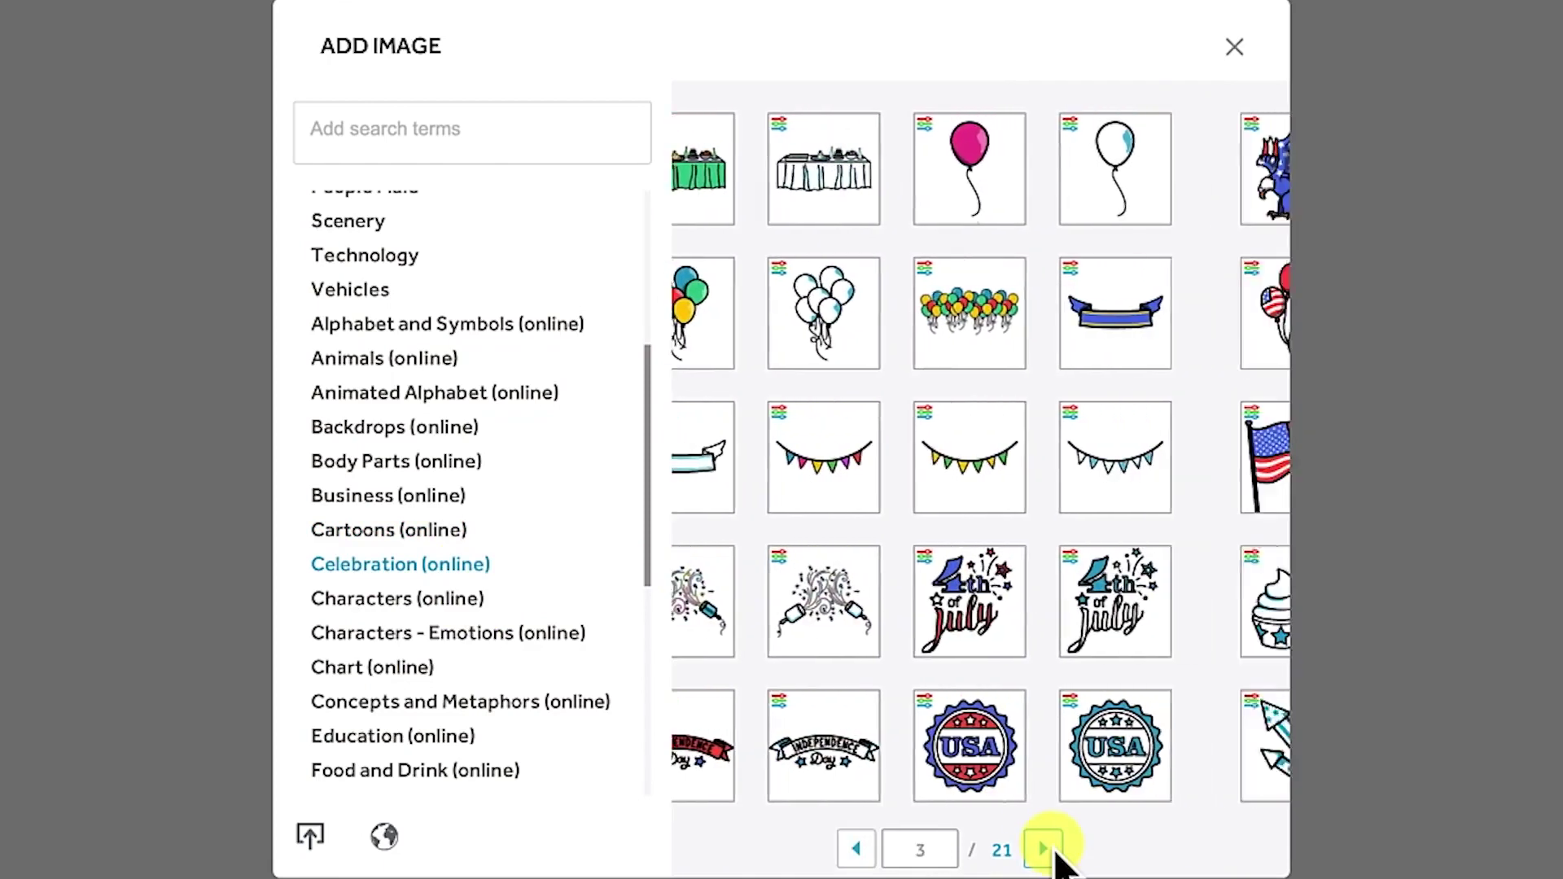
View the online Characters and Characters - Emotions images, look over the remaining online categories, and show the GIFs images.
{"action": "left_click", "coordinate": [379, 599]}
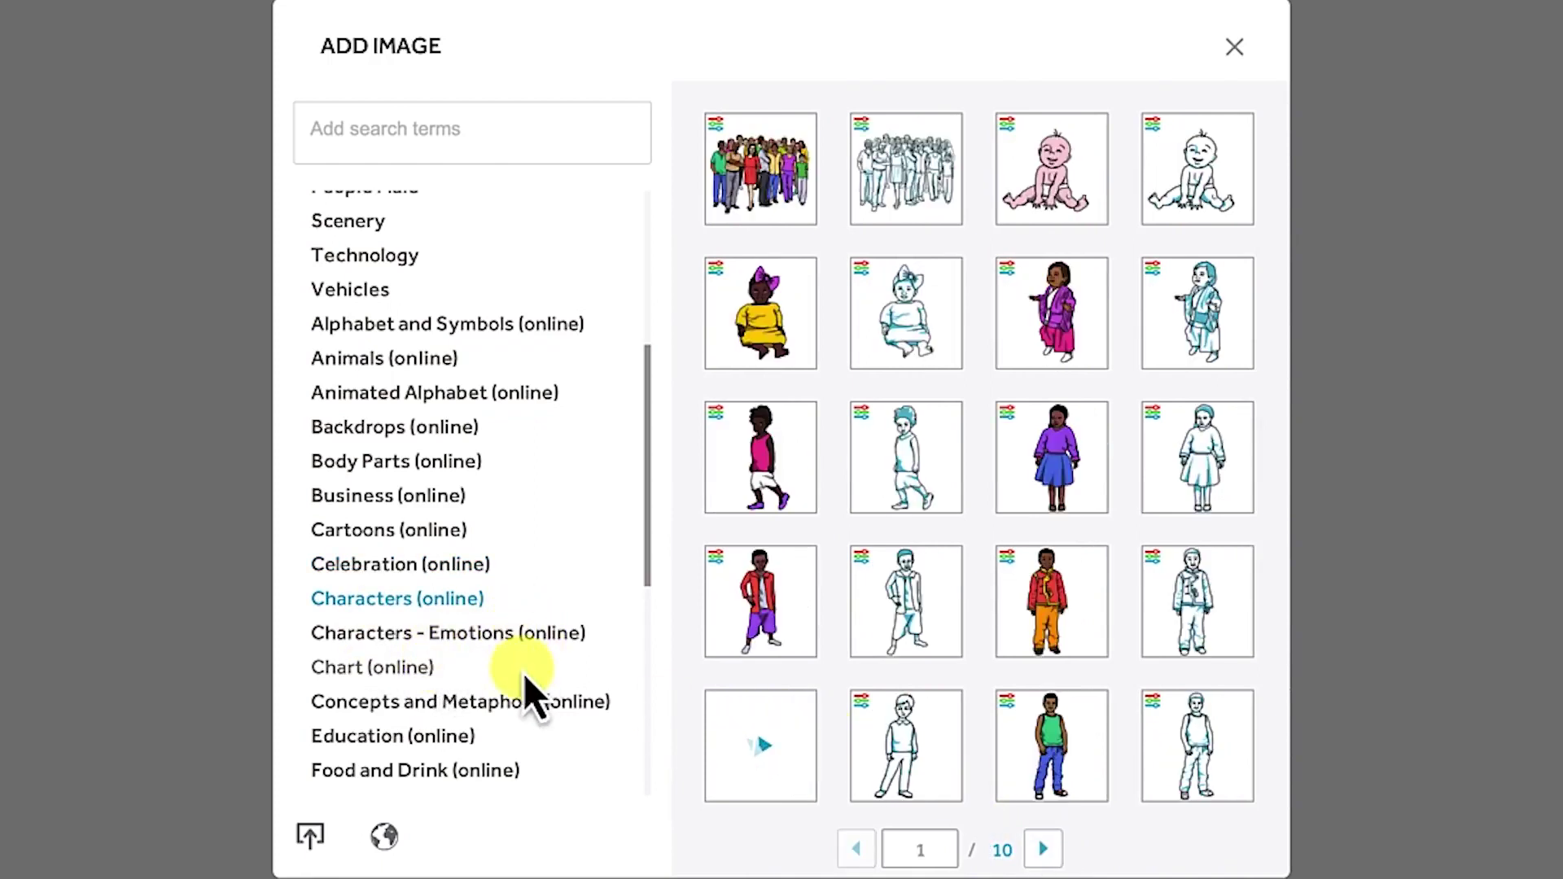
{"action": "left_click", "coordinate": [395, 643]}
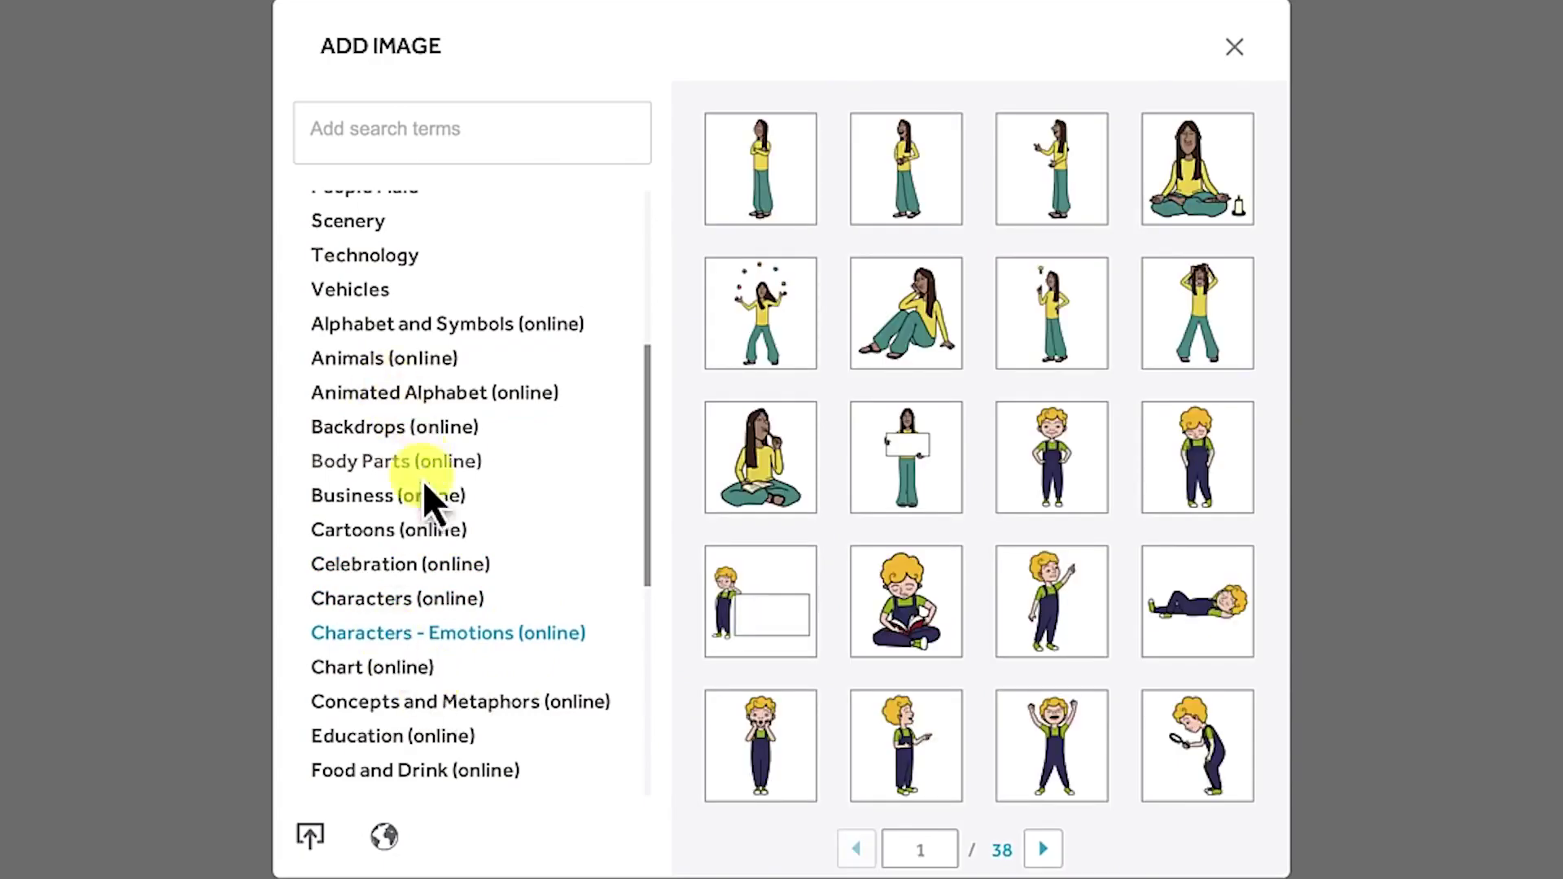
{"action": "scroll", "coordinate": [430, 432], "scroll_direction": "down", "scroll_amount": 4}
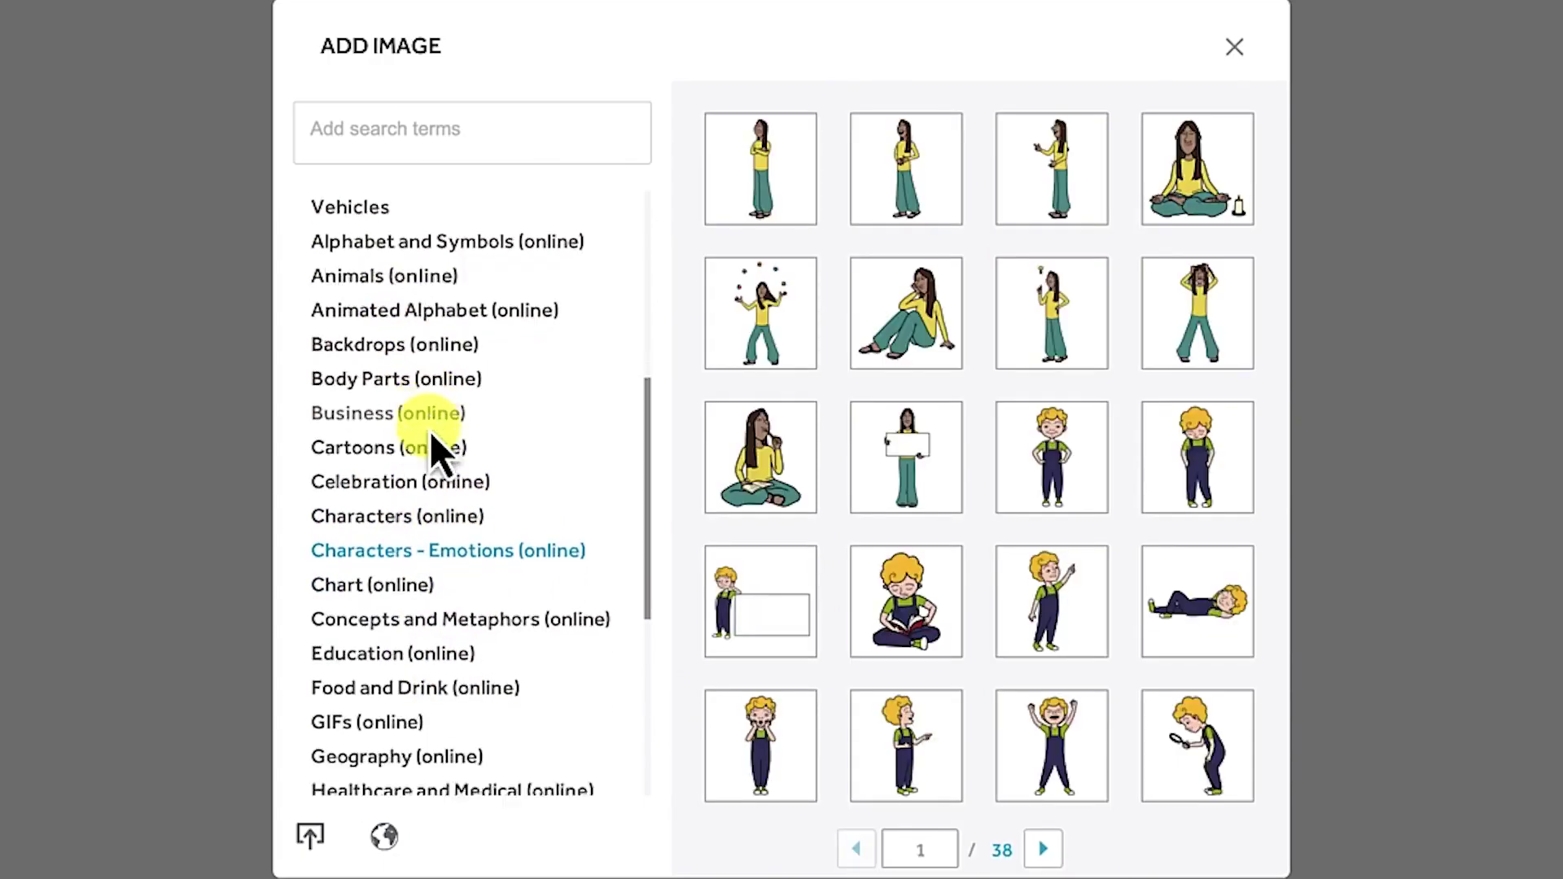
{"action": "scroll", "coordinate": [430, 432], "scroll_direction": "down", "scroll_amount": 2}
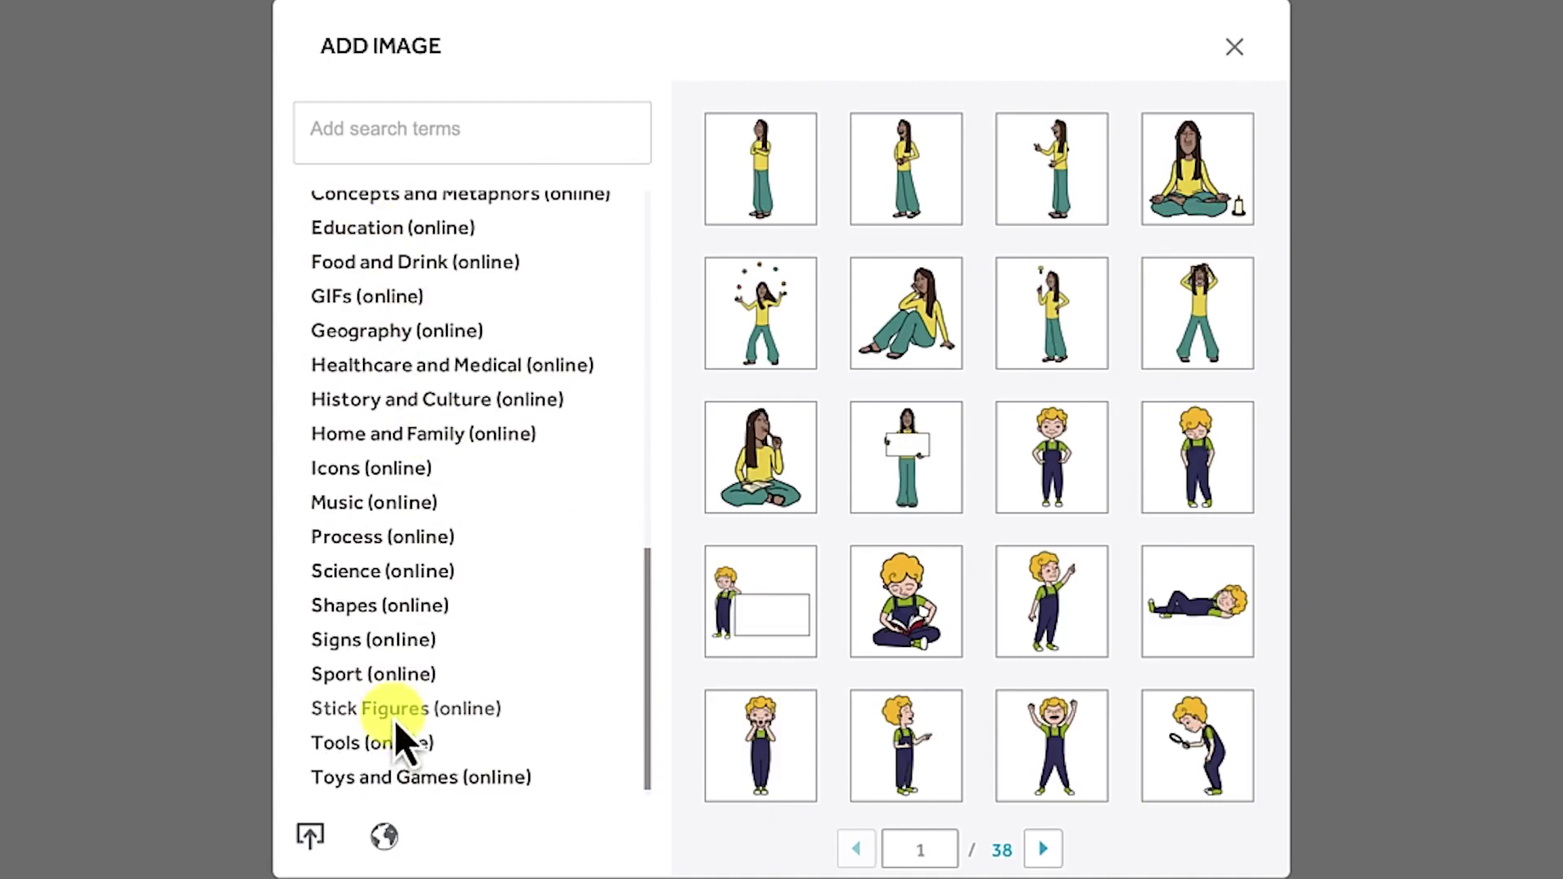
{"action": "left_click", "coordinate": [350, 303]}
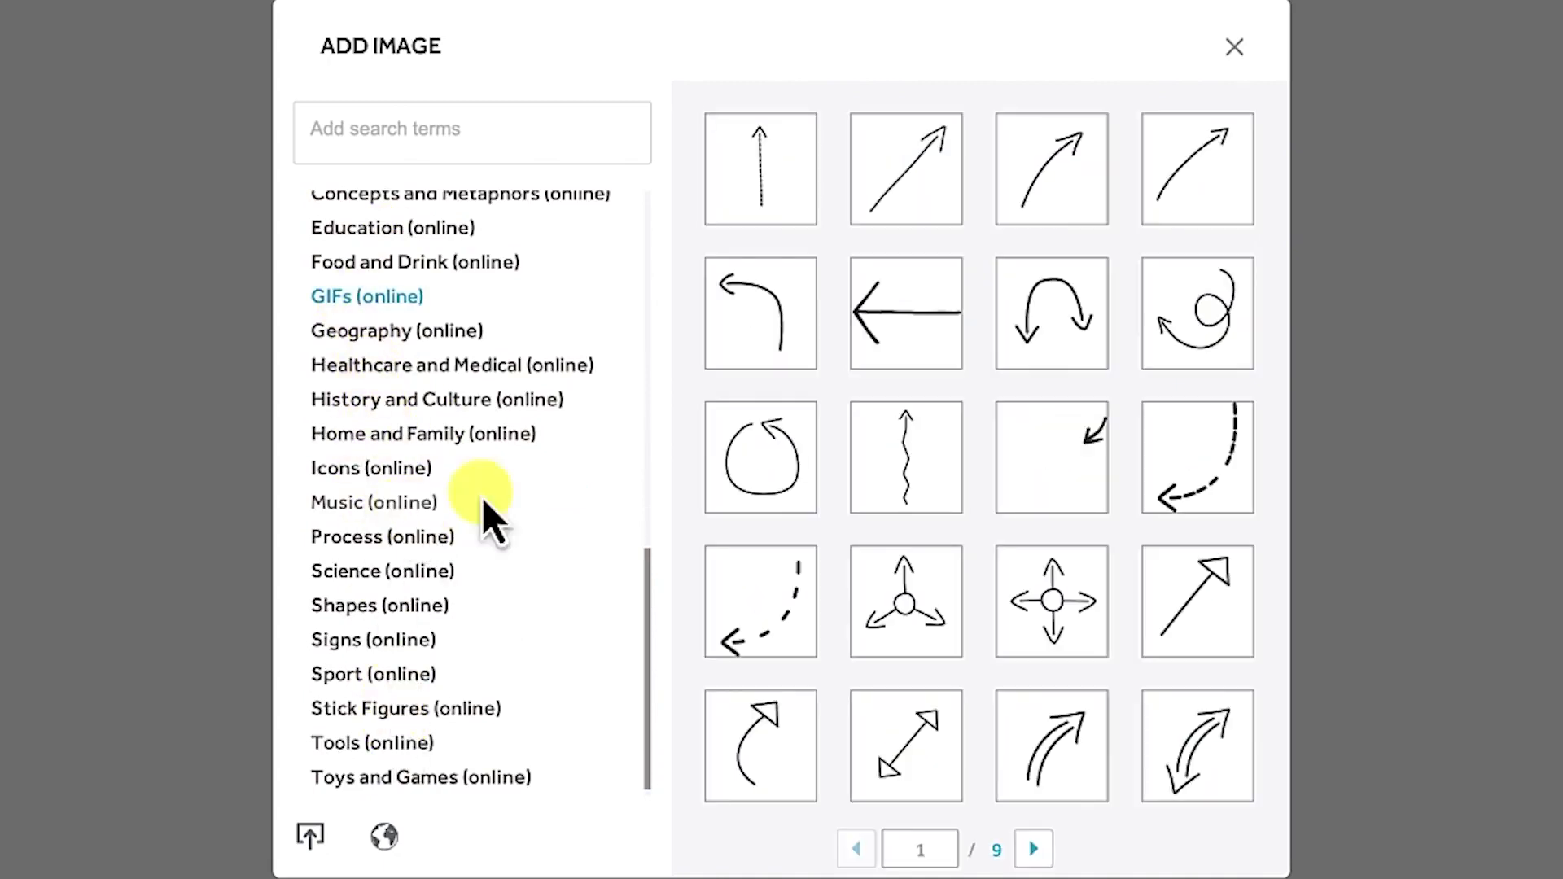
View the online Science images and the online Shapes images.
{"action": "left_click", "coordinate": [417, 577]}
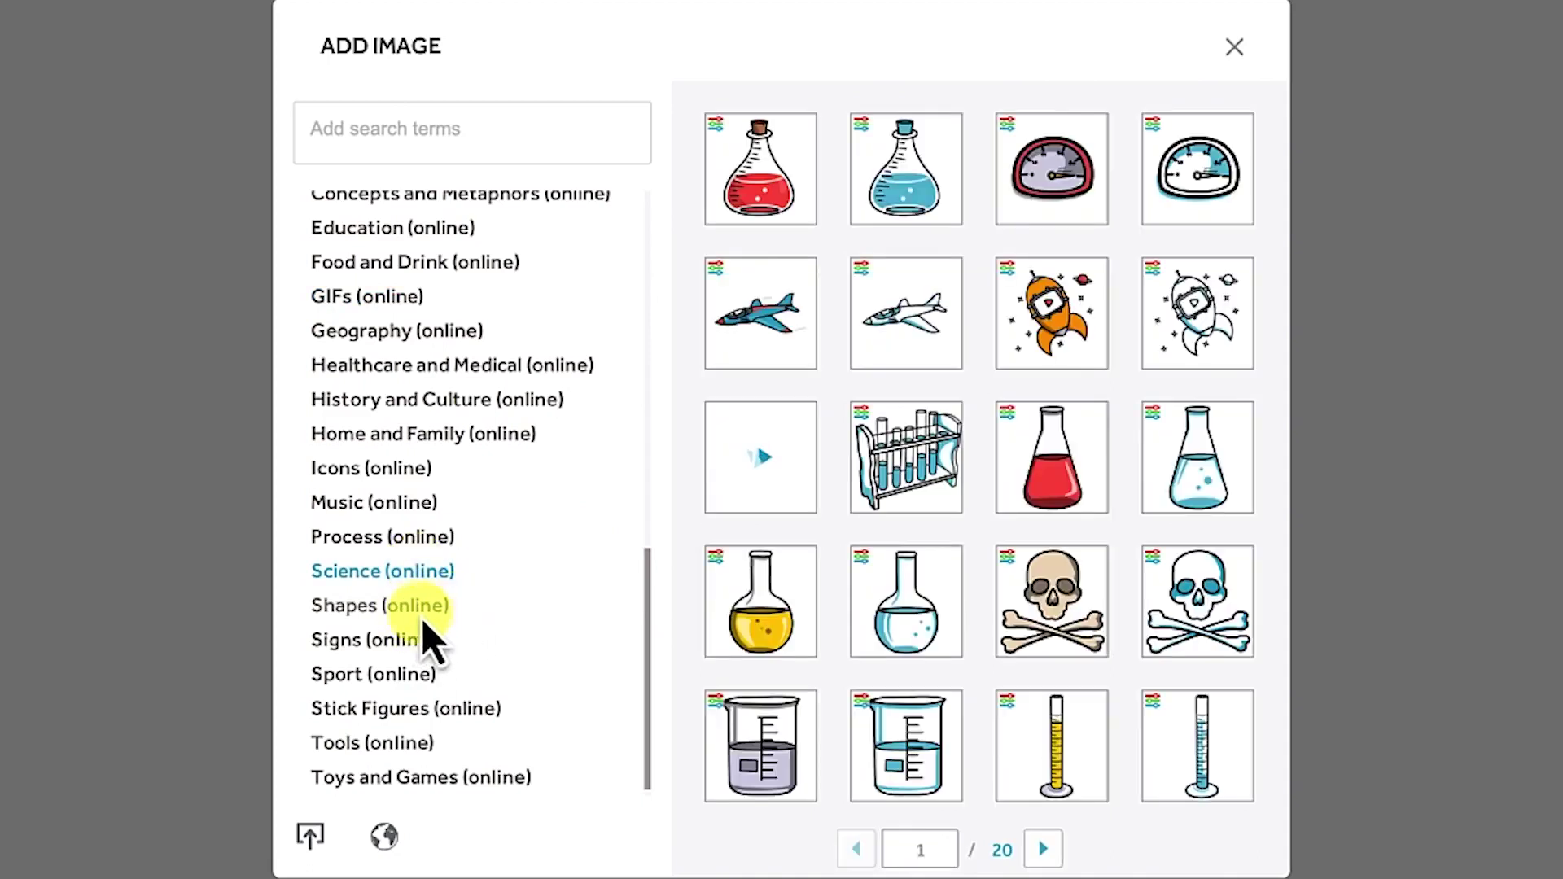
{"action": "left_click", "coordinate": [415, 612]}
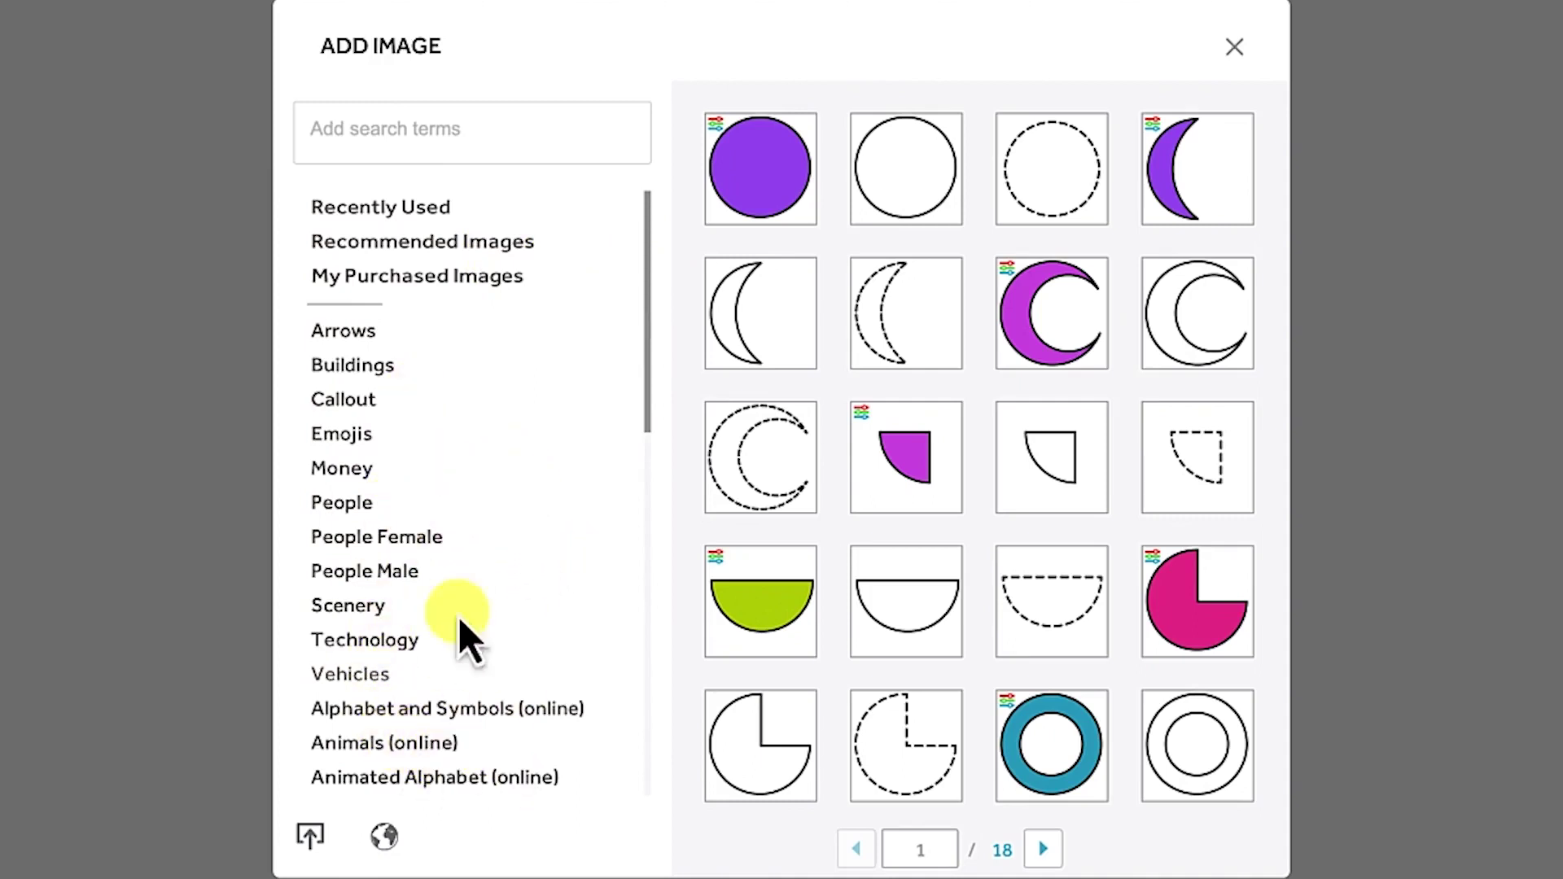
Search the image library for "social media", add the speech bubble with coloured icons, and place it in the canvas's upper-left area.
{"action": "left_click", "coordinate": [429, 135]}
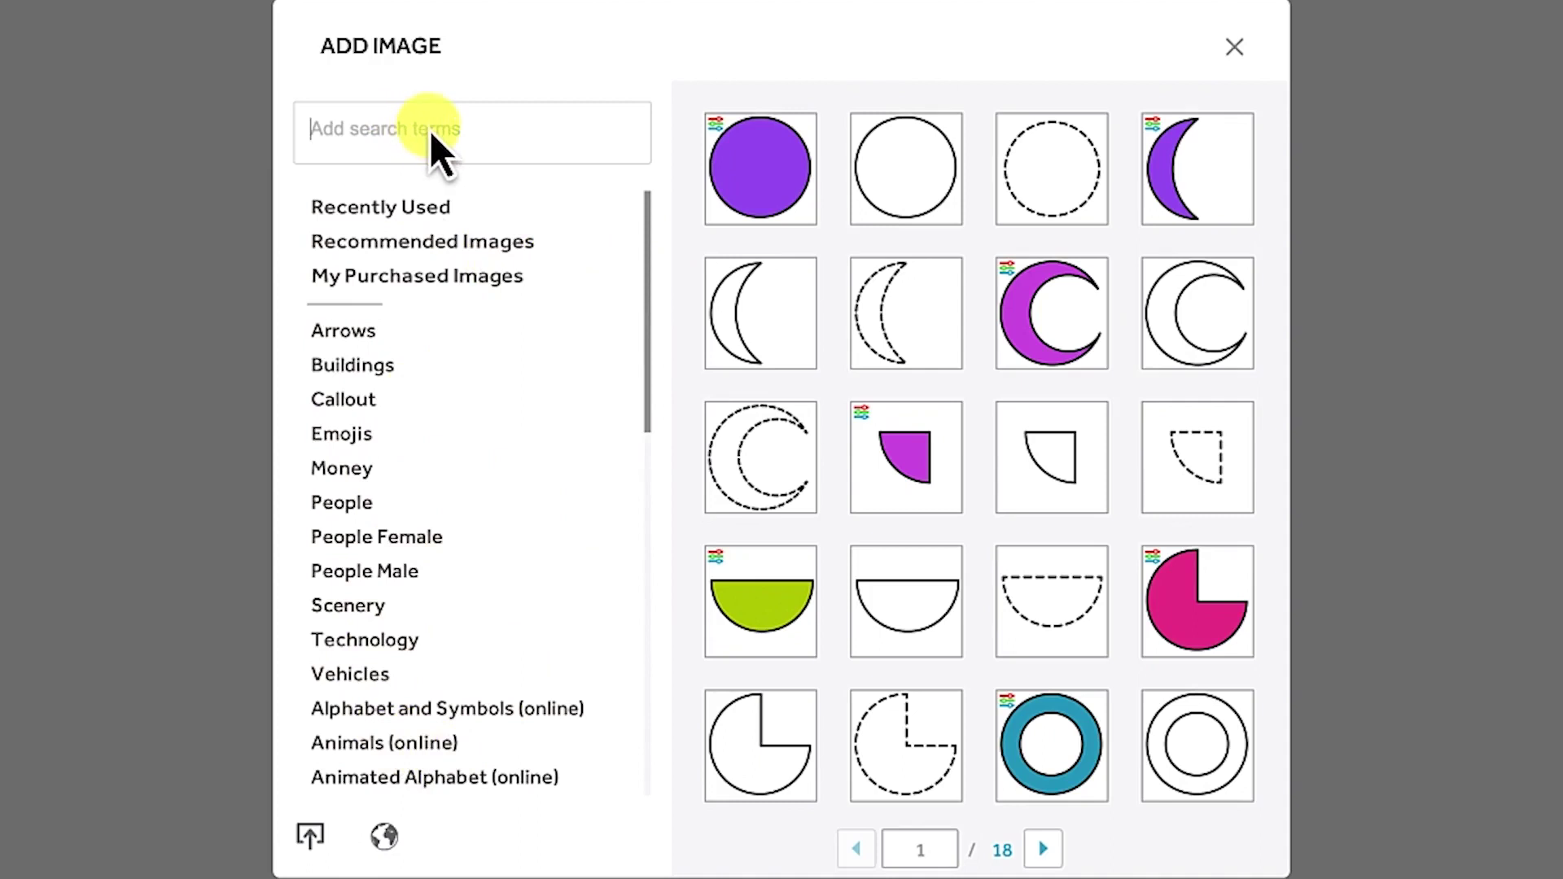
{"action": "type", "text": "social media"}
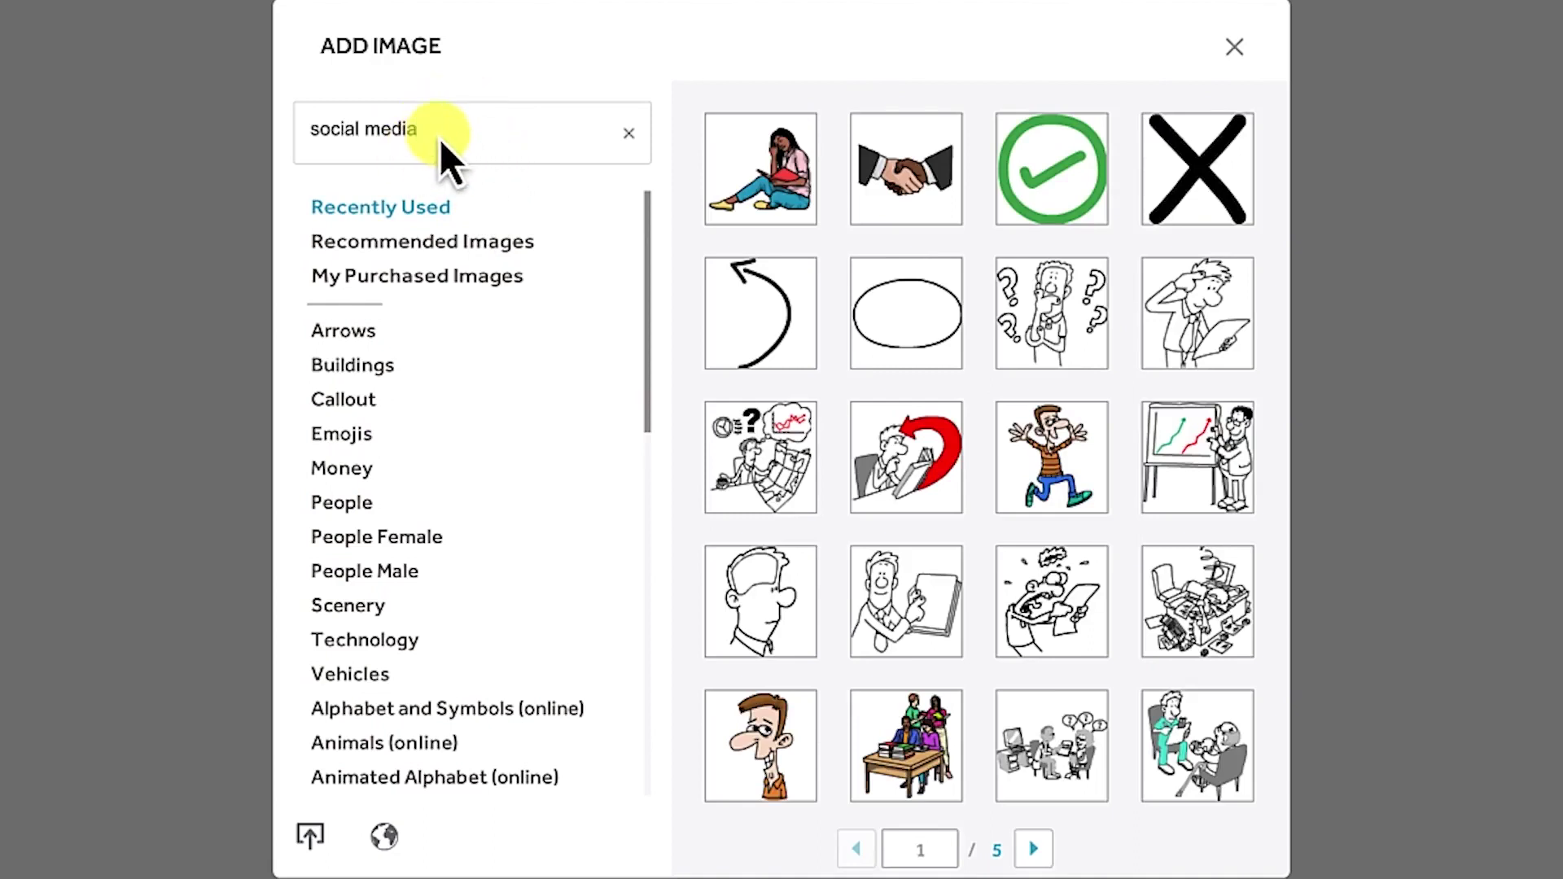
{"action": "key", "text": "Return"}
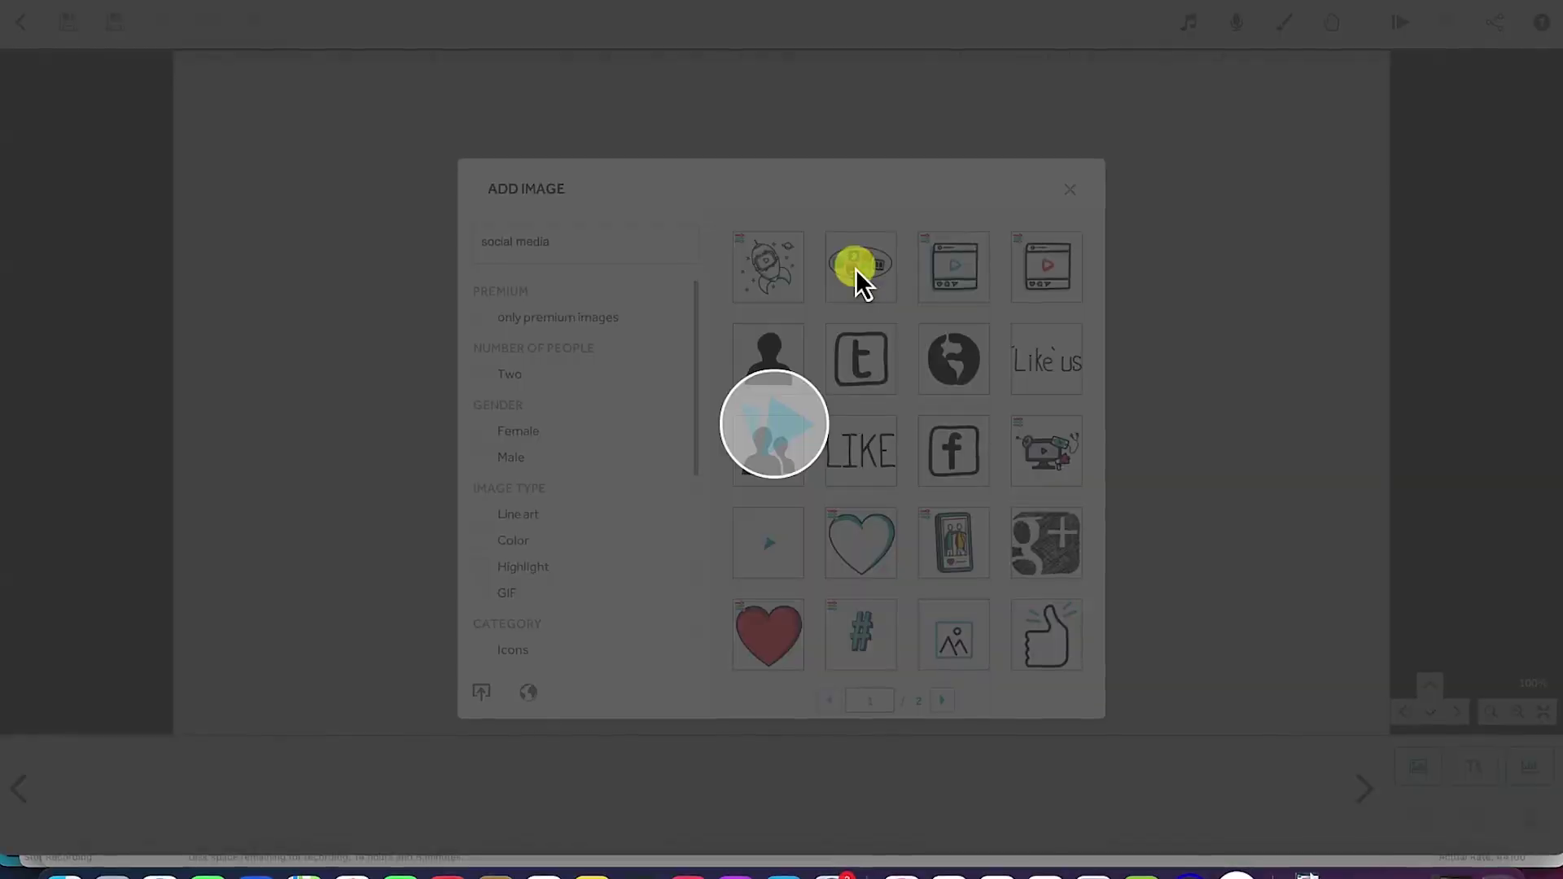
{"action": "left_click", "coordinate": [856, 268]}
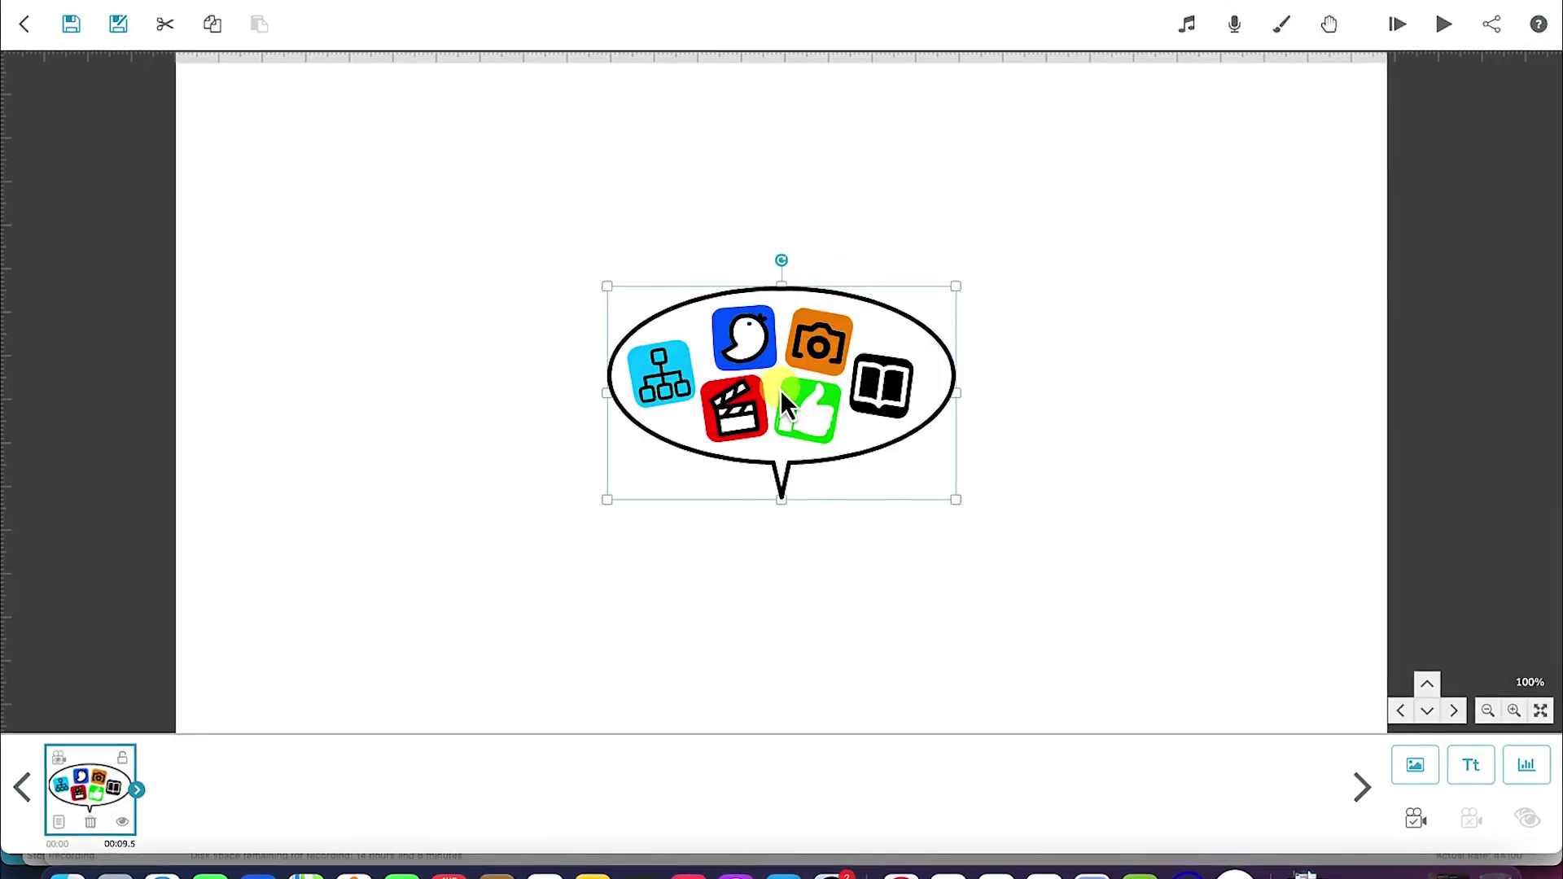
{"action": "left_click_drag", "start_coordinate": [782, 392], "coordinate": [471, 283]}
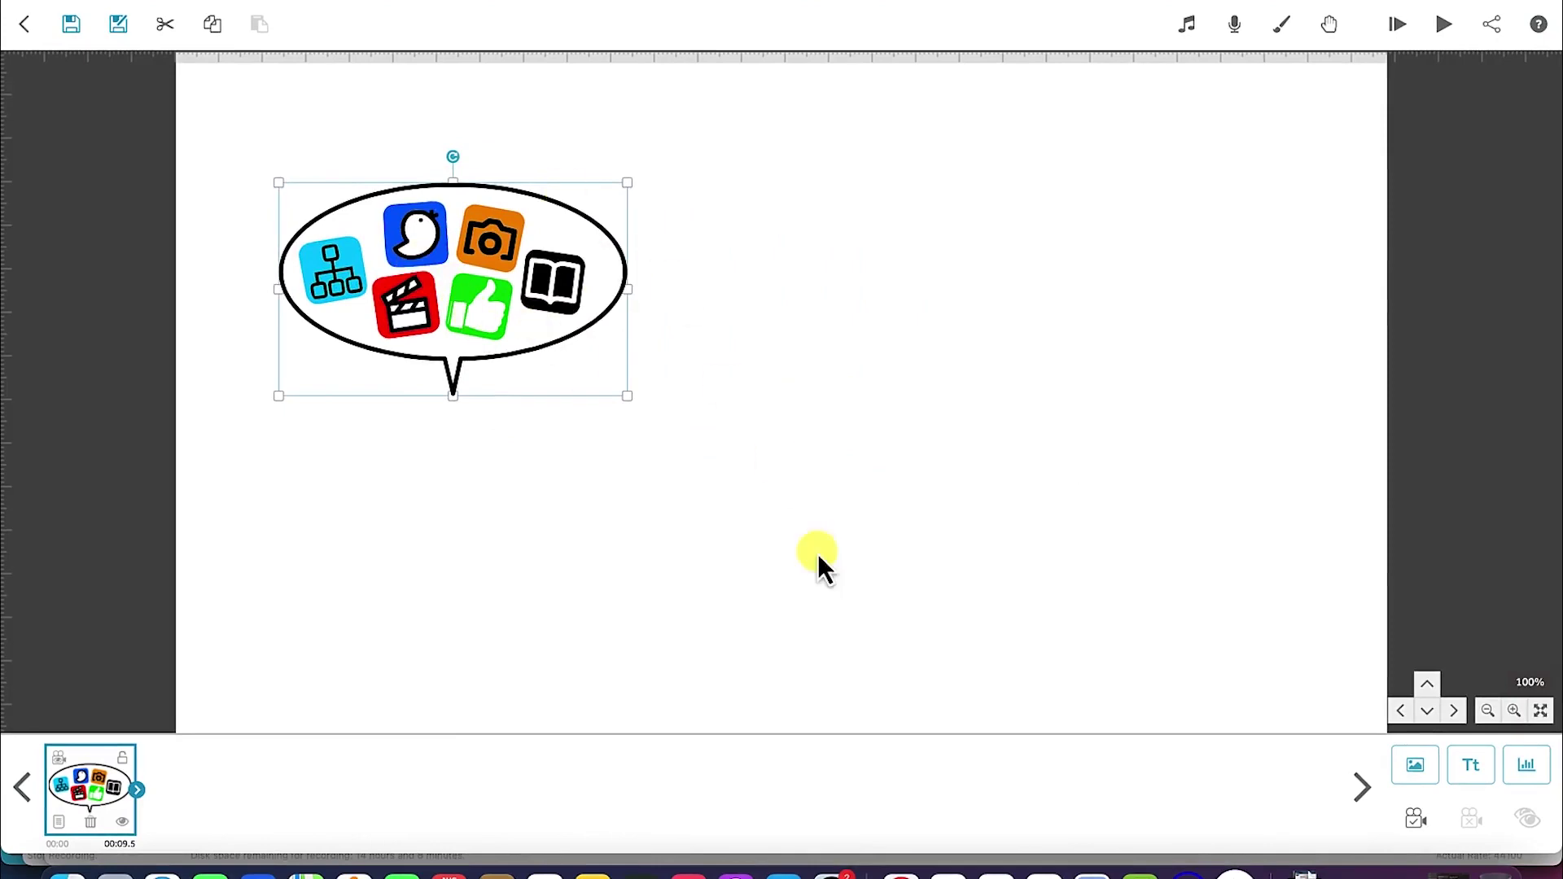
Search for "computer", add the page 2 image of a woman beside a man at a desk, and place it in the canvas's upper-right area.
{"action": "left_click", "coordinate": [1433, 775]}
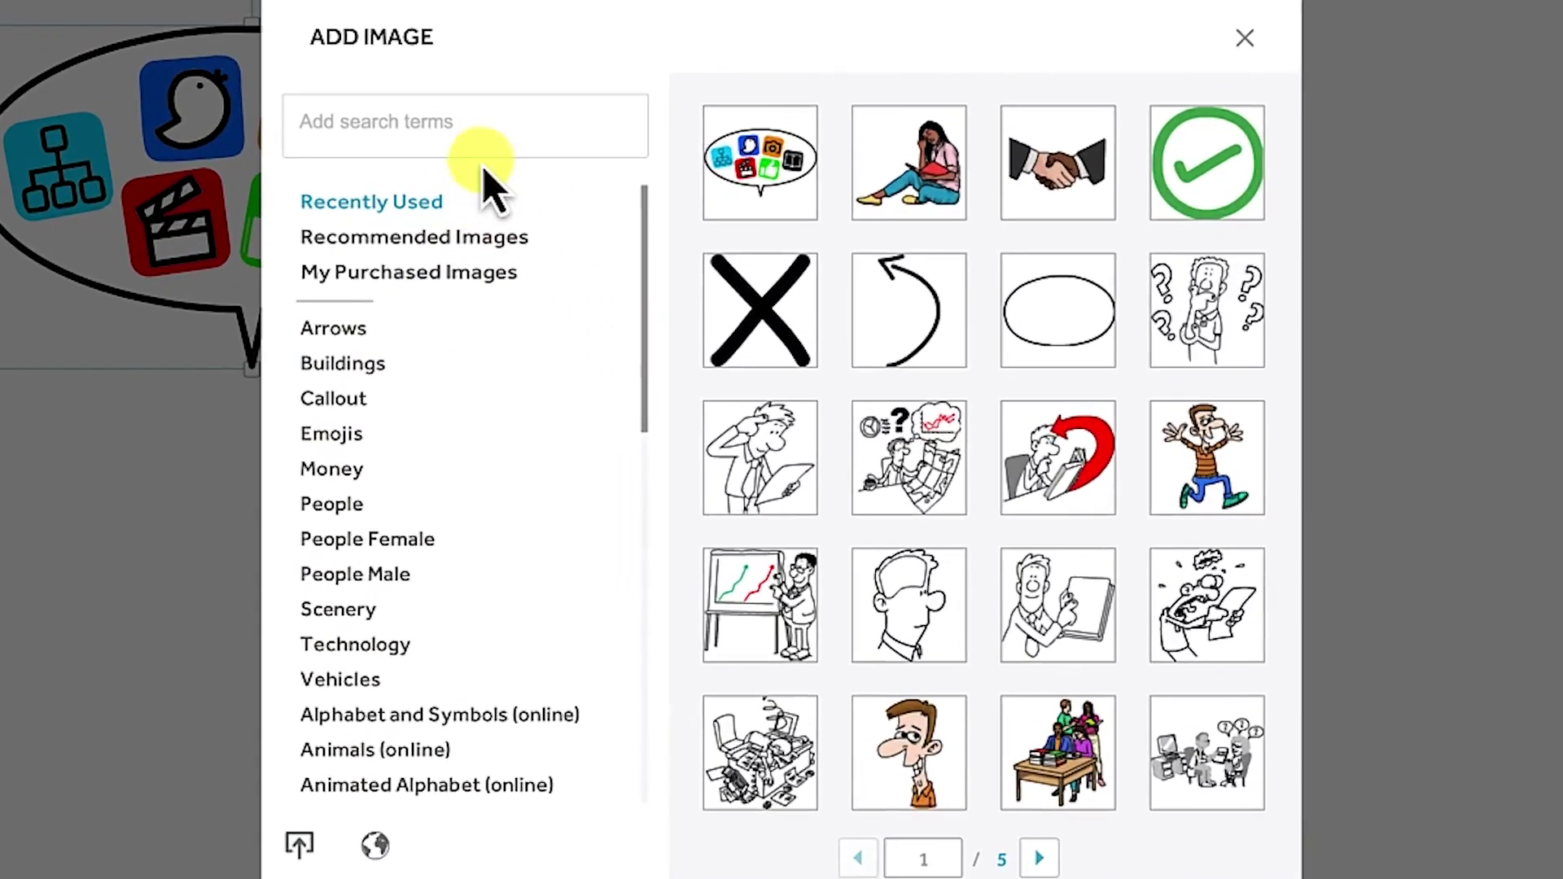
{"action": "left_click", "coordinate": [597, 242]}
{"action": "type", "text": "computer"}
{"action": "key", "text": "Return"}
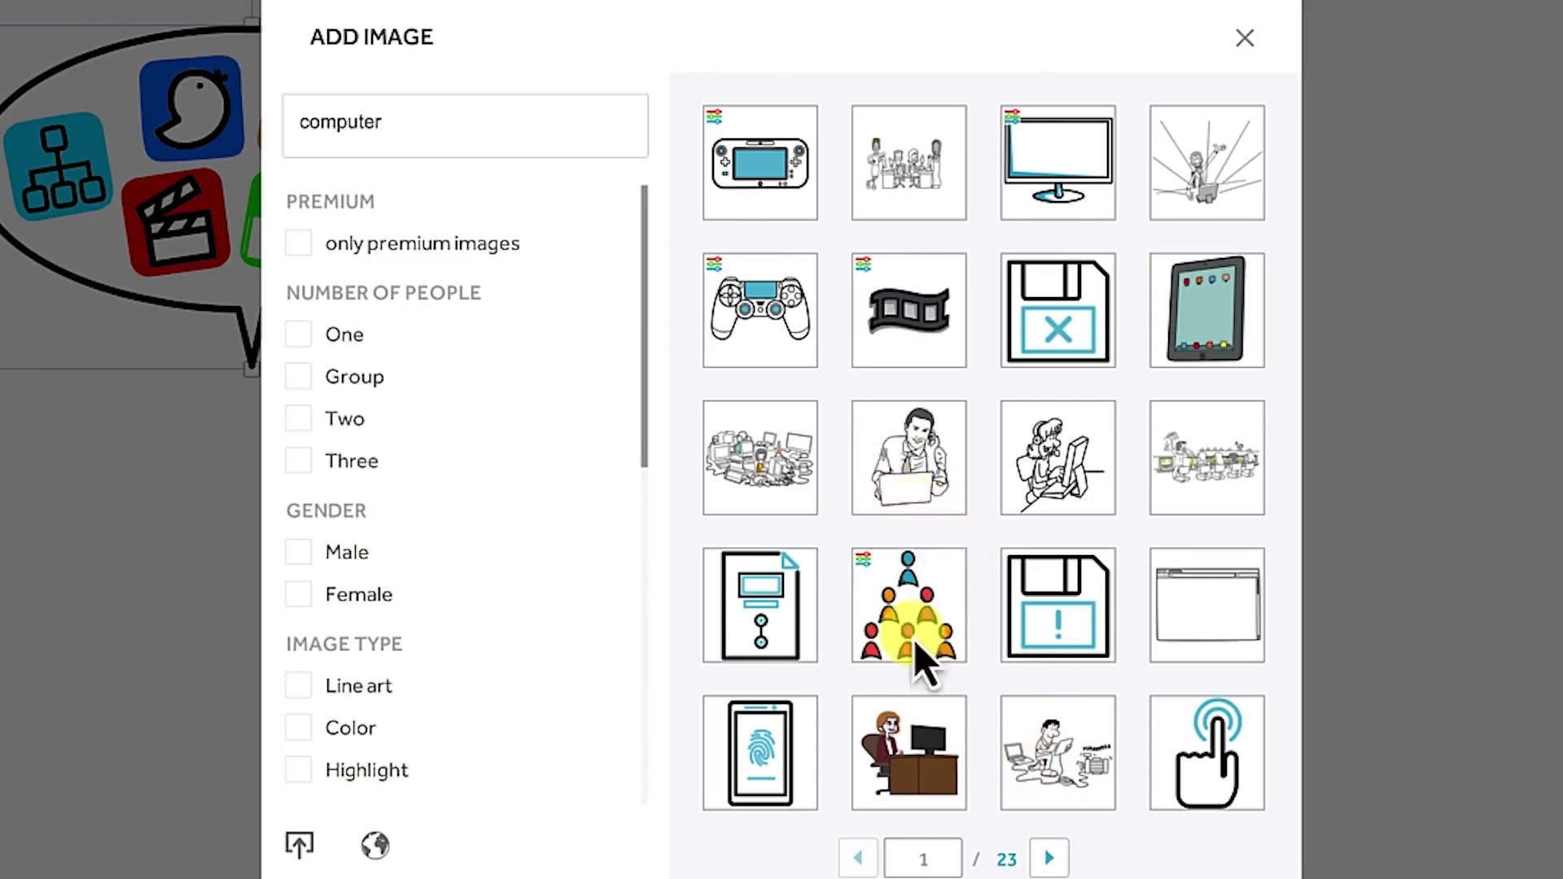
{"action": "left_click", "coordinate": [1050, 858]}
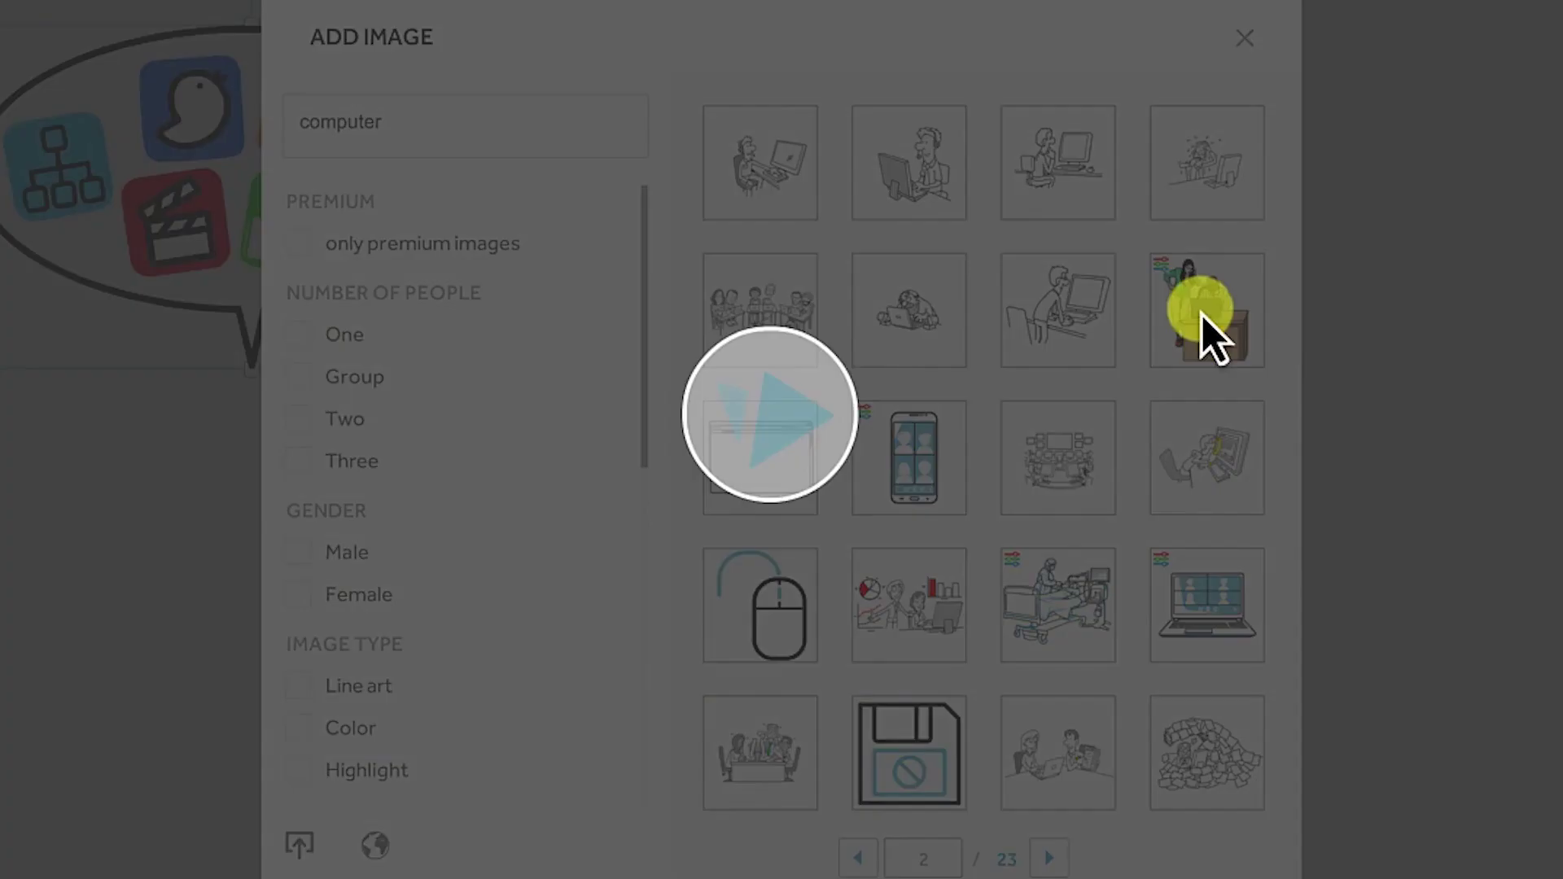
{"action": "left_click", "coordinate": [1203, 334]}
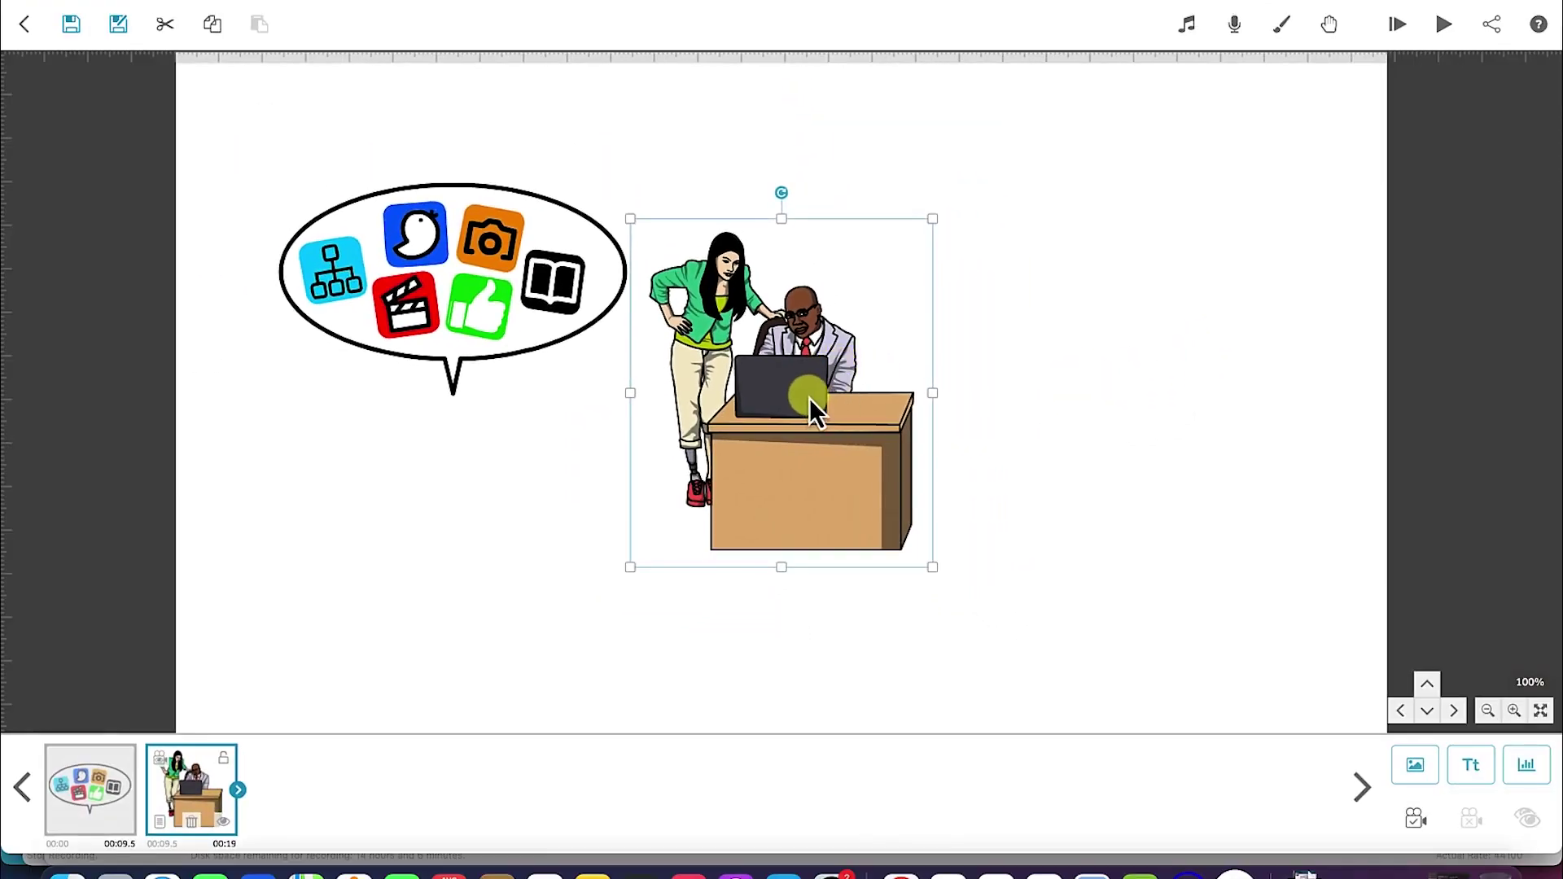
{"action": "left_click_drag", "start_coordinate": [810, 398], "coordinate": [1146, 314]}
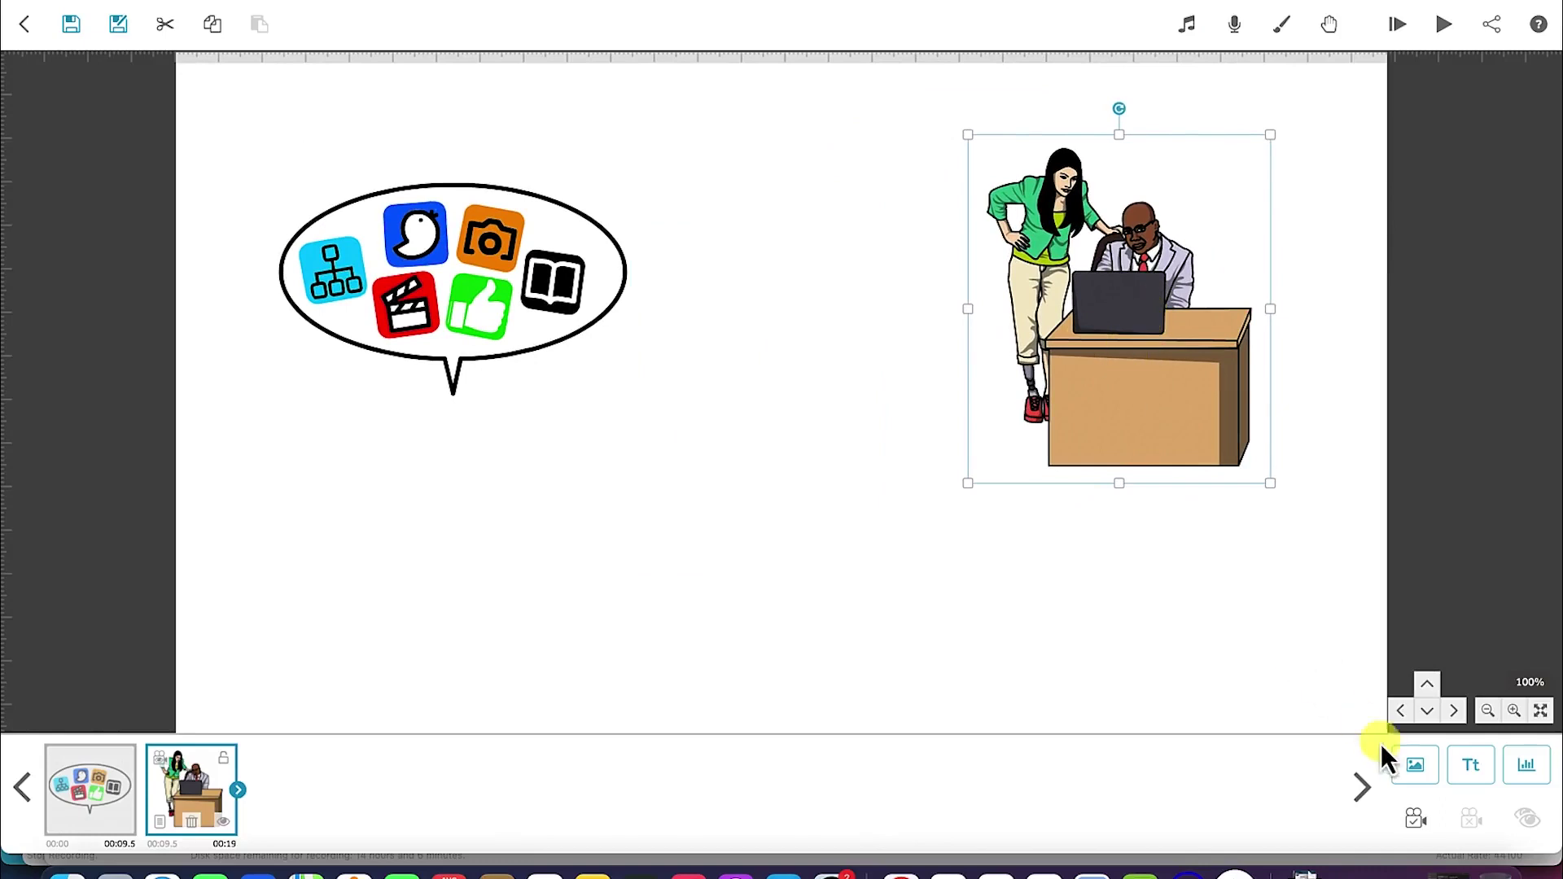
Search for "Hospital", add the page 2 colour image of a nurse treating a seated man, place it at the canvas's lower centre, and enlarge it slightly.
{"action": "left_click", "coordinate": [1414, 767]}
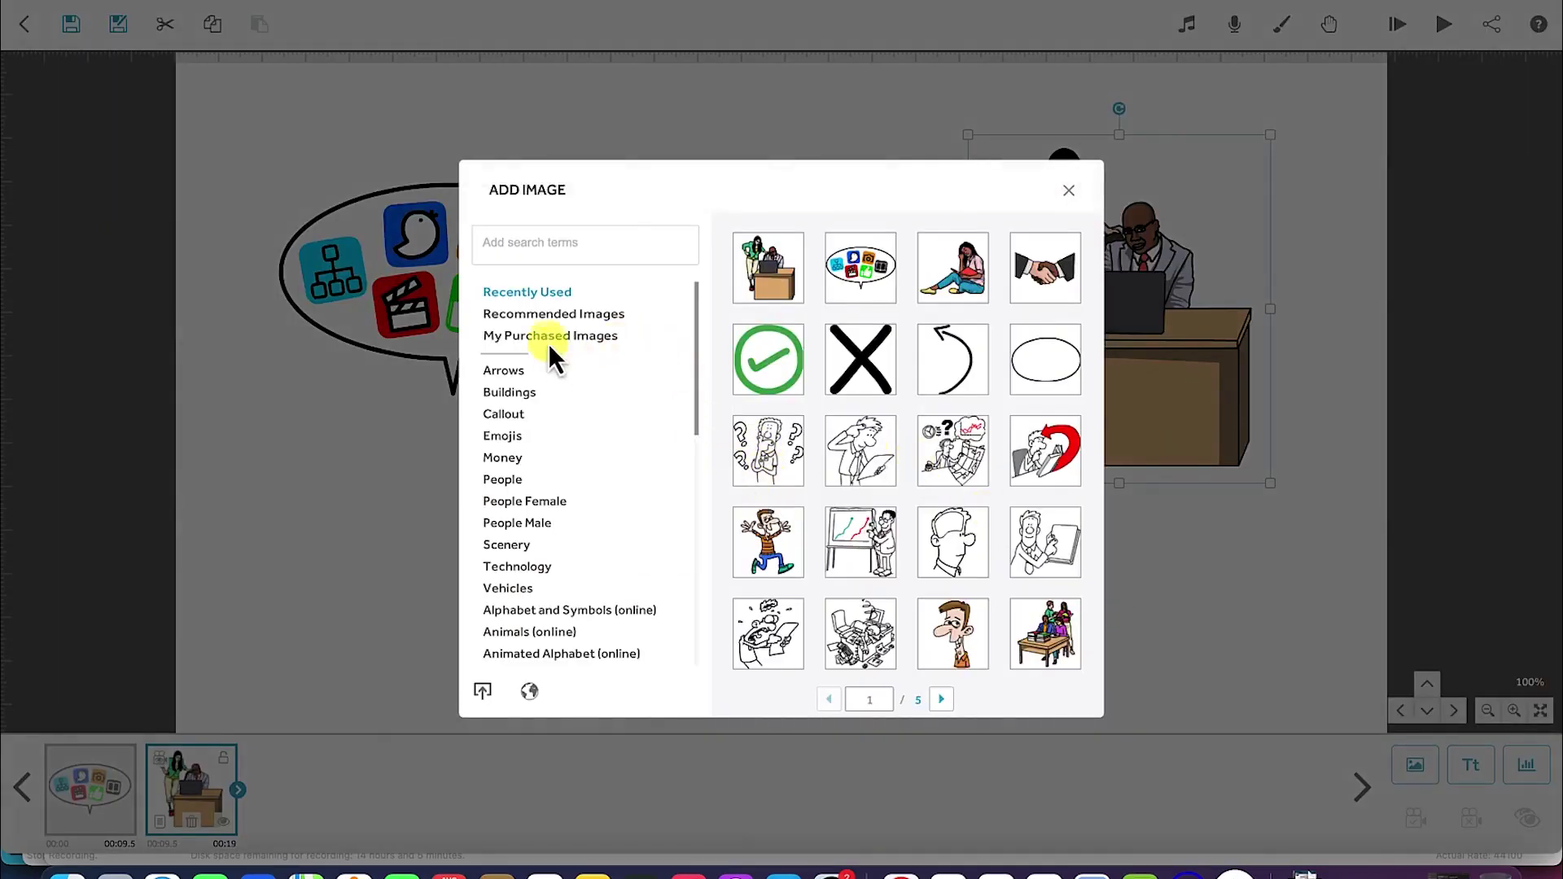
{"action": "left_click", "coordinate": [575, 251]}
{"action": "type", "text": "Hospital"}
{"action": "key", "text": "Return"}
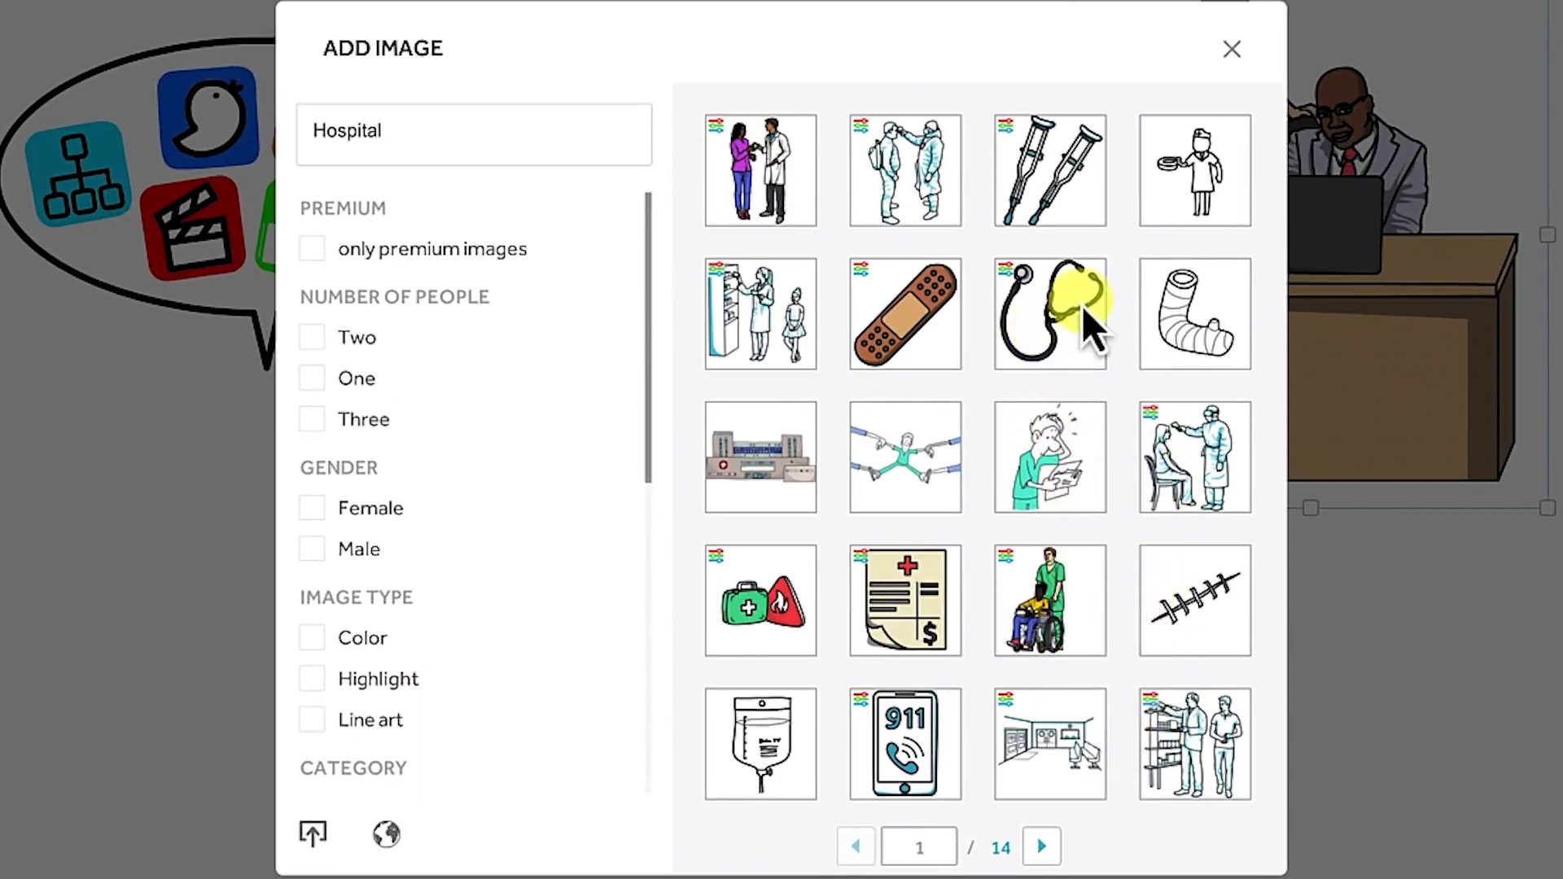
{"action": "left_click", "coordinate": [1041, 847]}
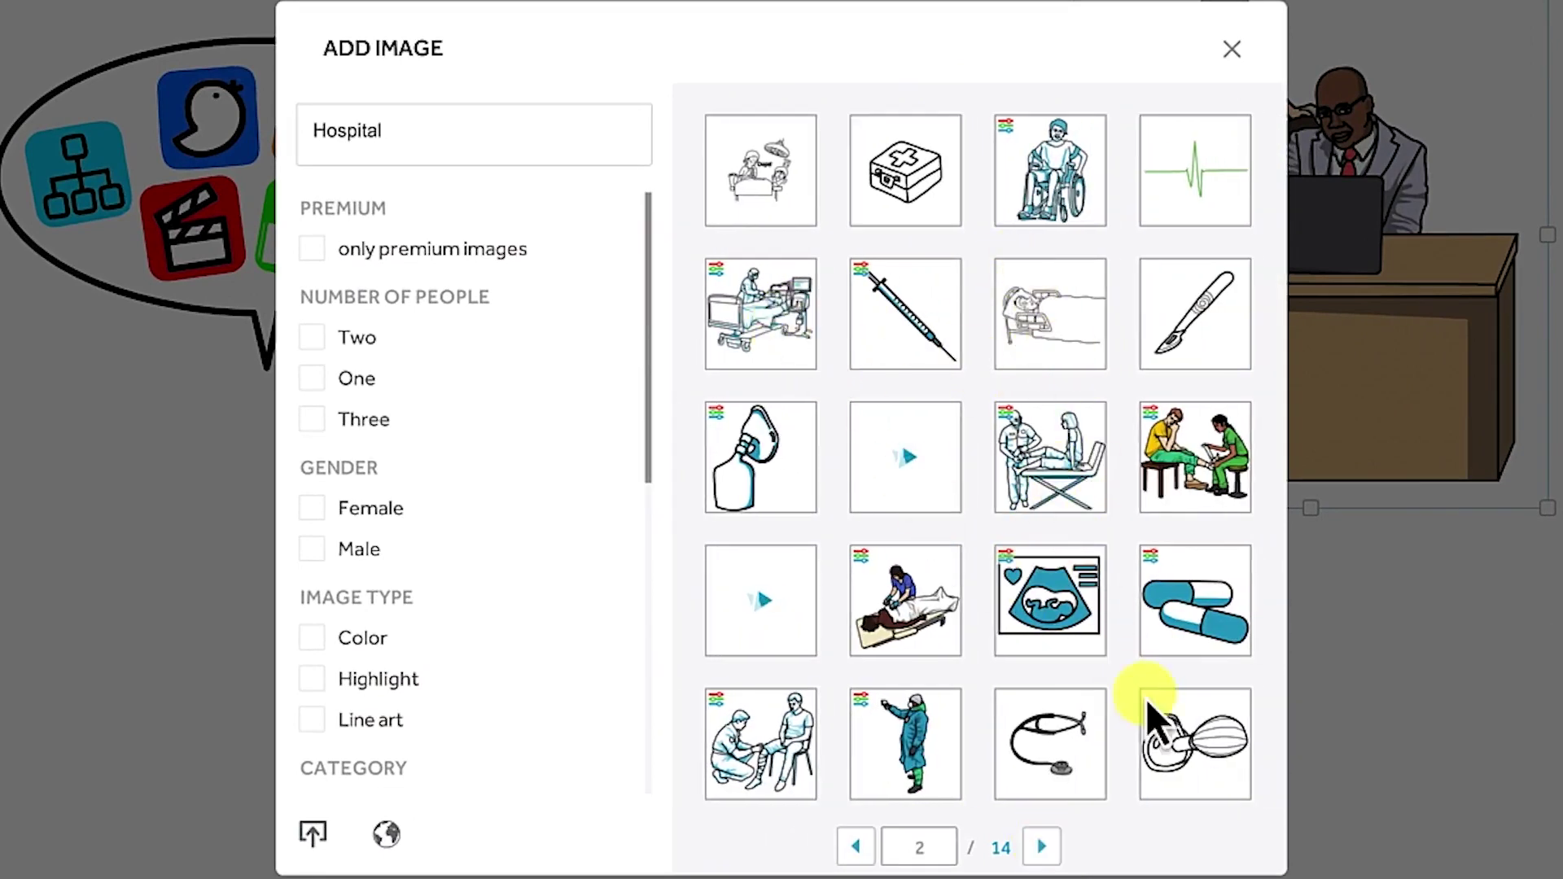
{"action": "left_click", "coordinate": [1221, 472]}
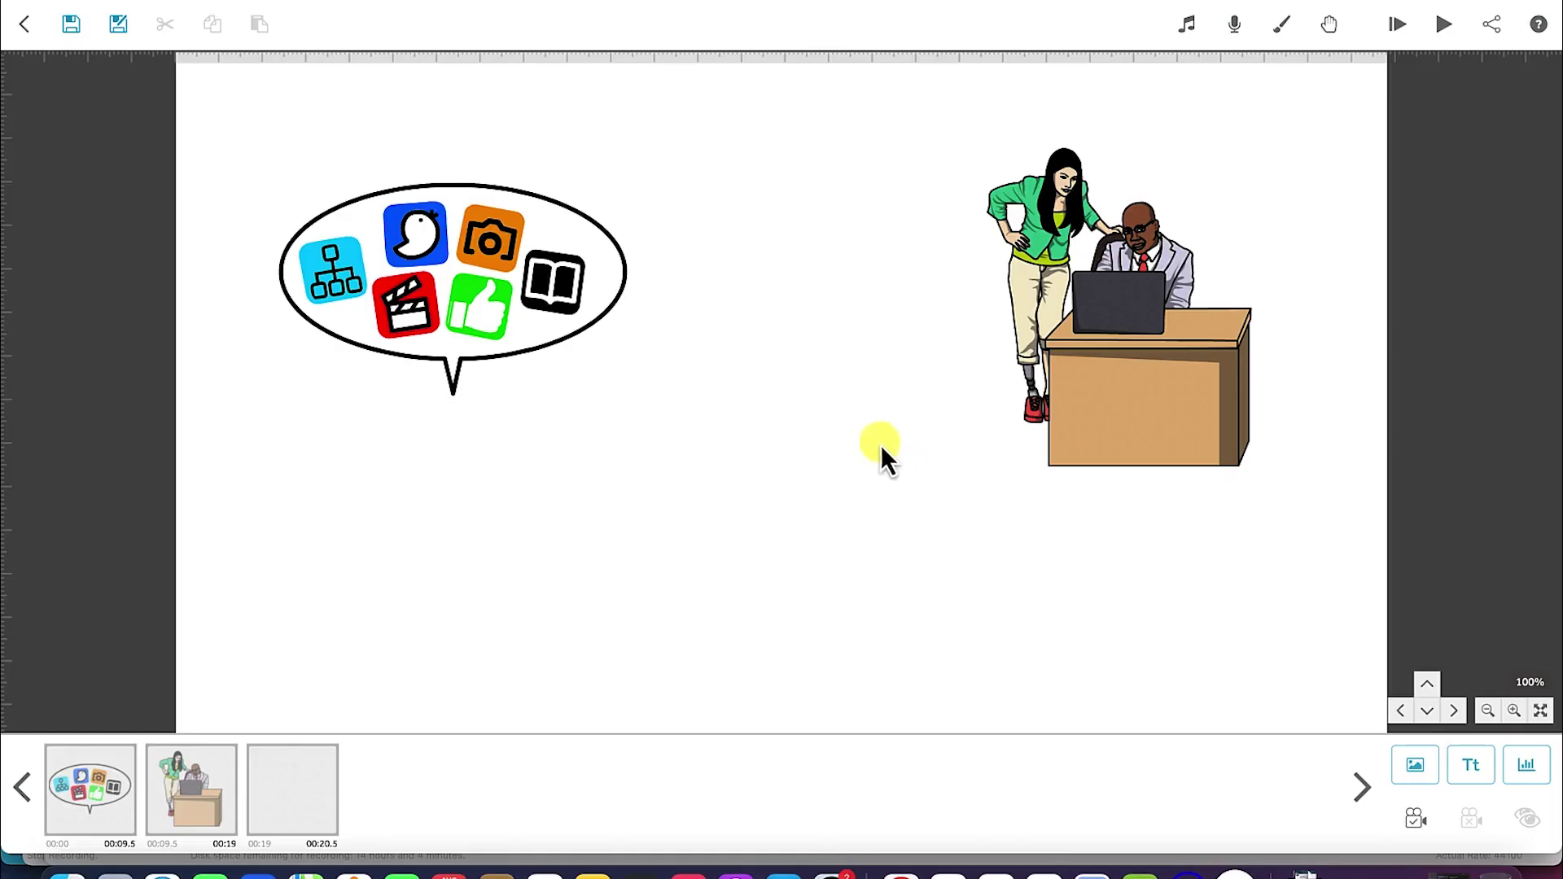
{"action": "left_click_drag", "start_coordinate": [849, 391], "coordinate": [798, 549]}
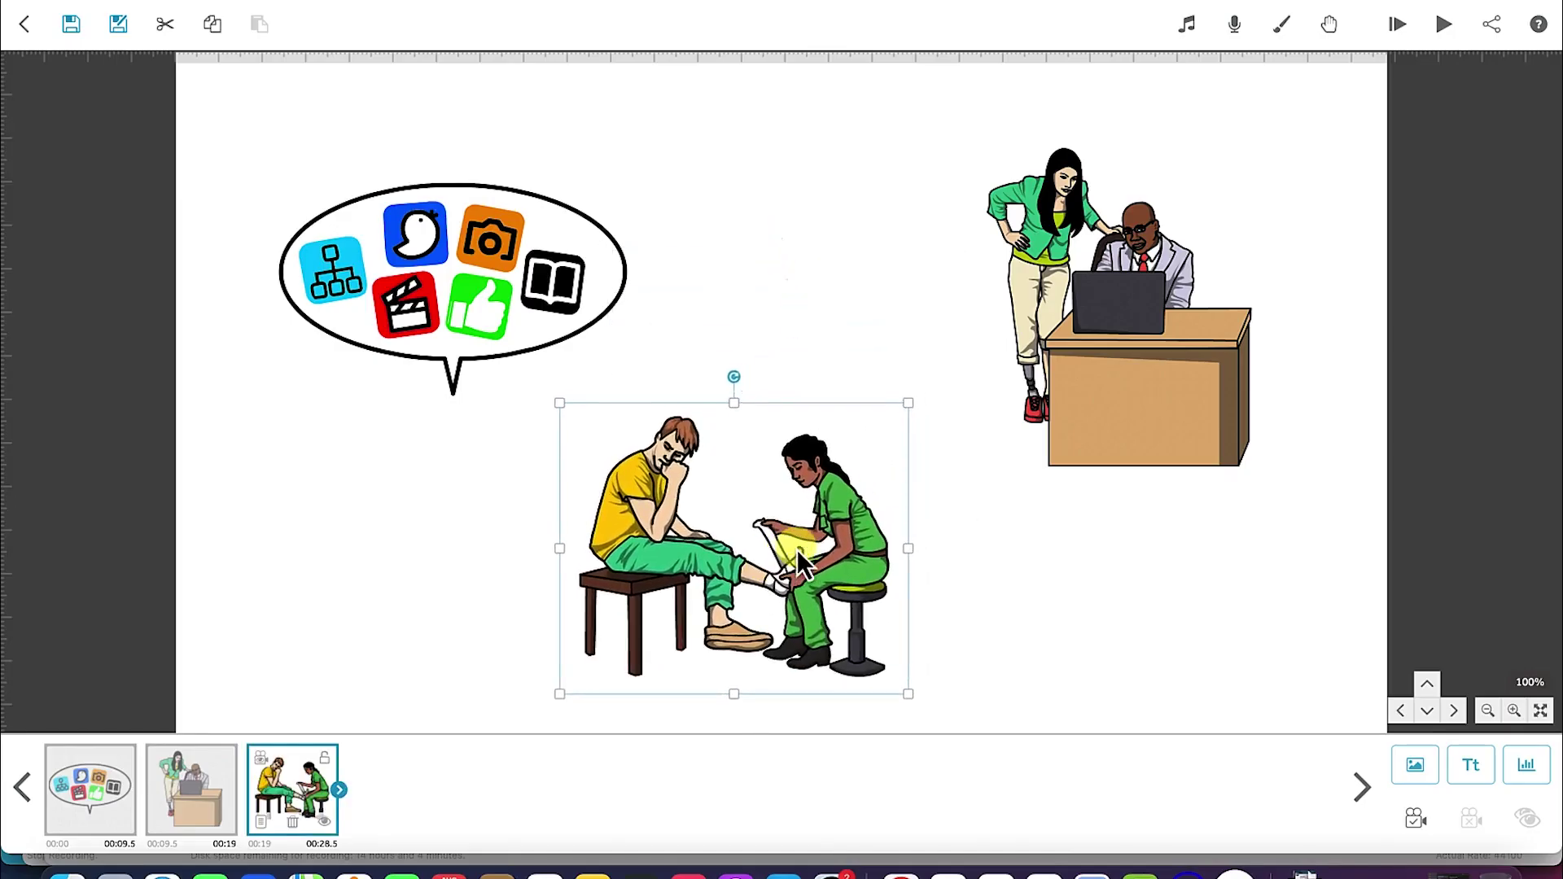
{"action": "left_click_drag", "start_coordinate": [907, 404], "coordinate": [925, 395]}
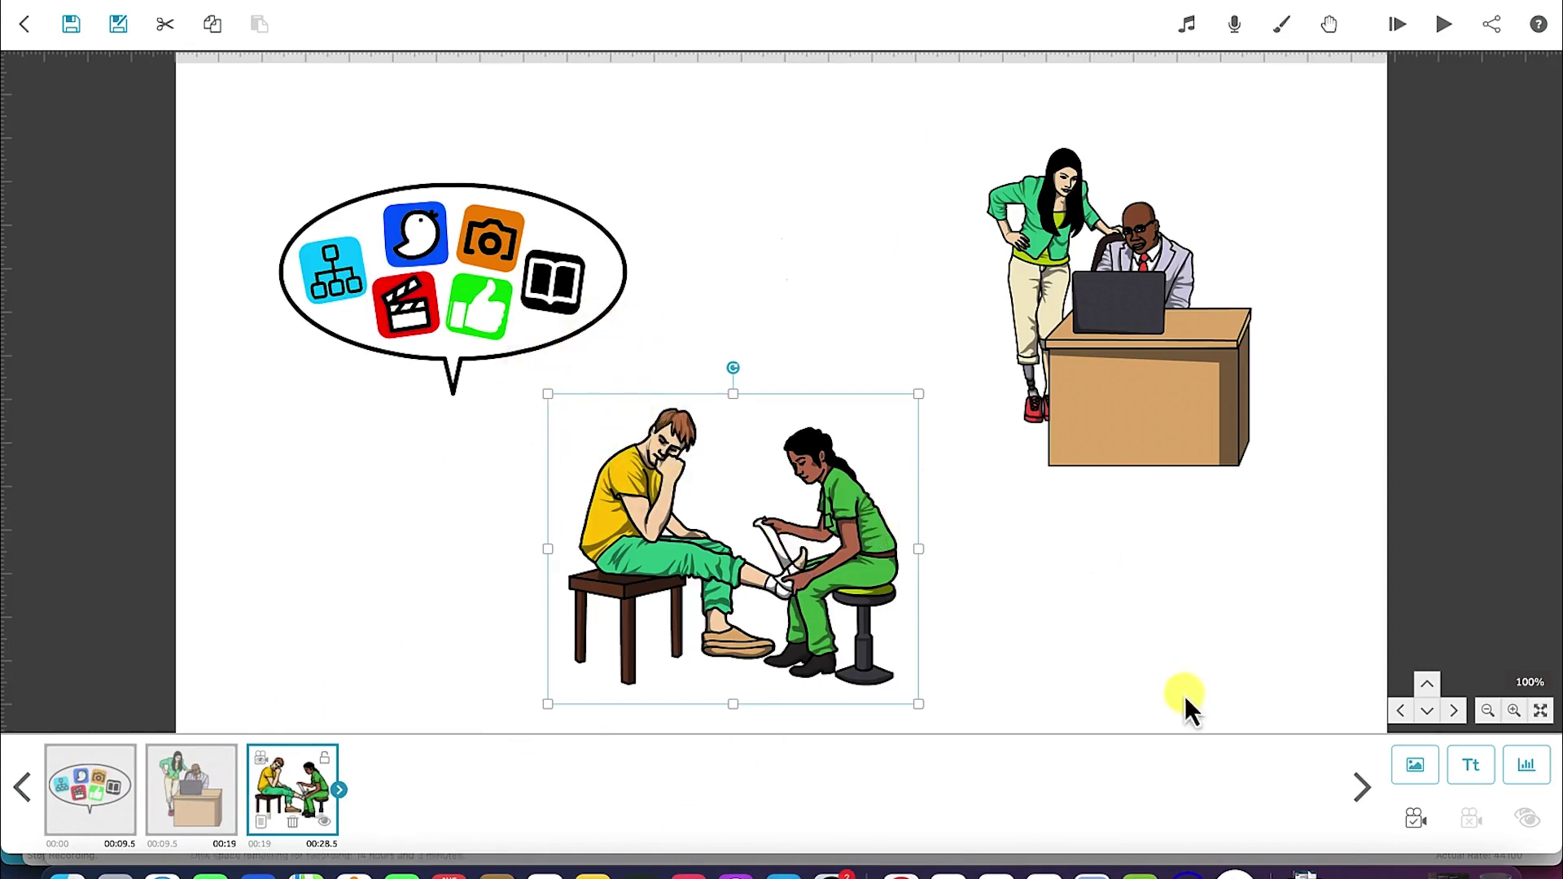
Choose DATA.png from the Documents folder as an image to import from the computer.
{"action": "left_click", "coordinate": [1417, 768]}
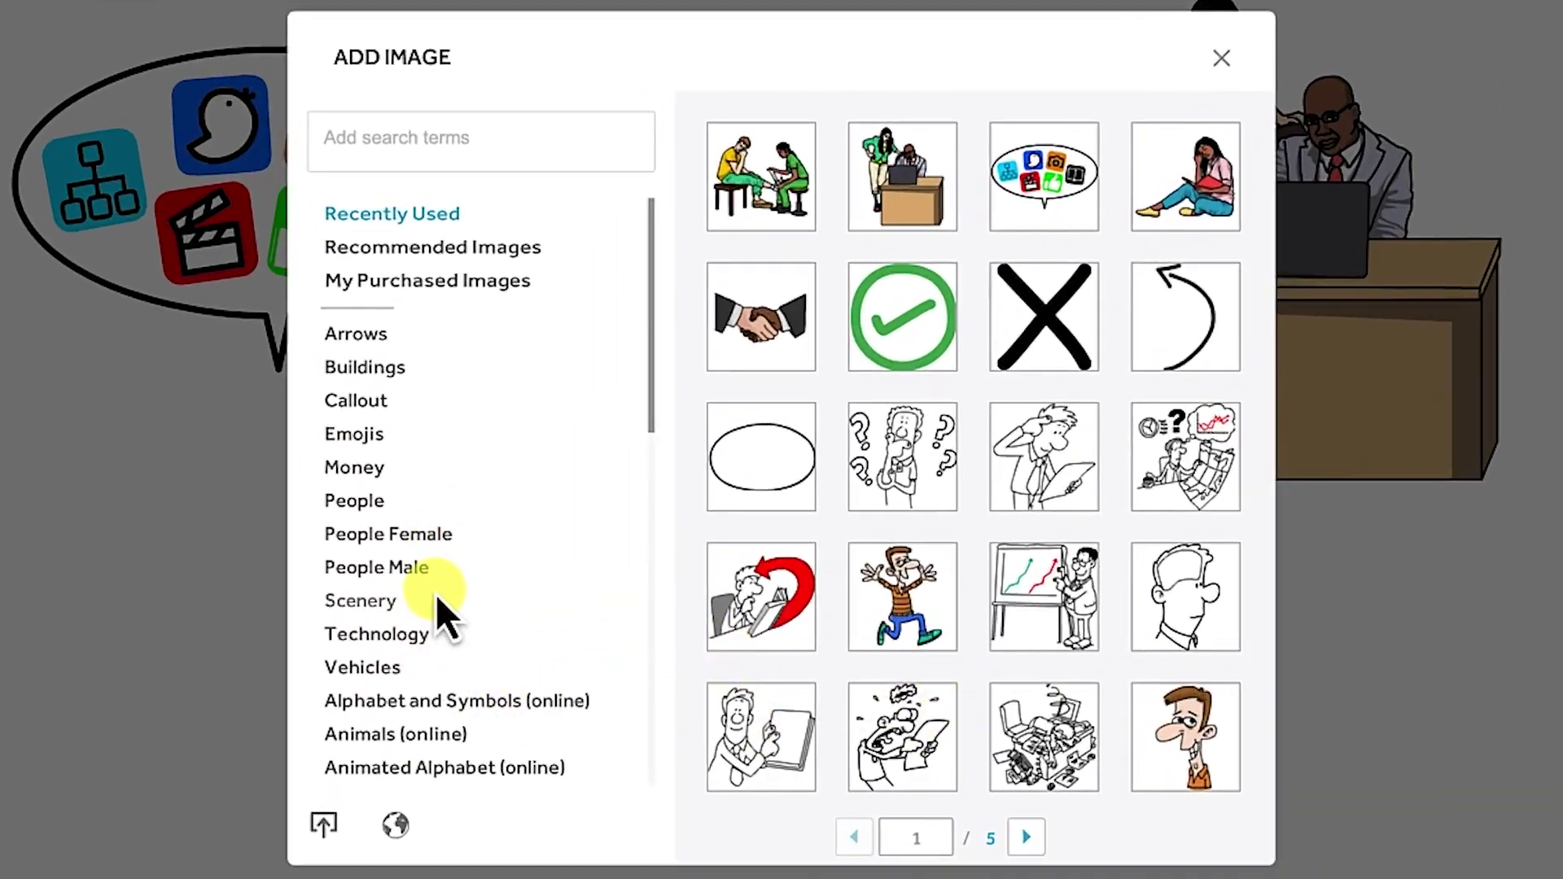
{"action": "left_click", "coordinate": [319, 838]}
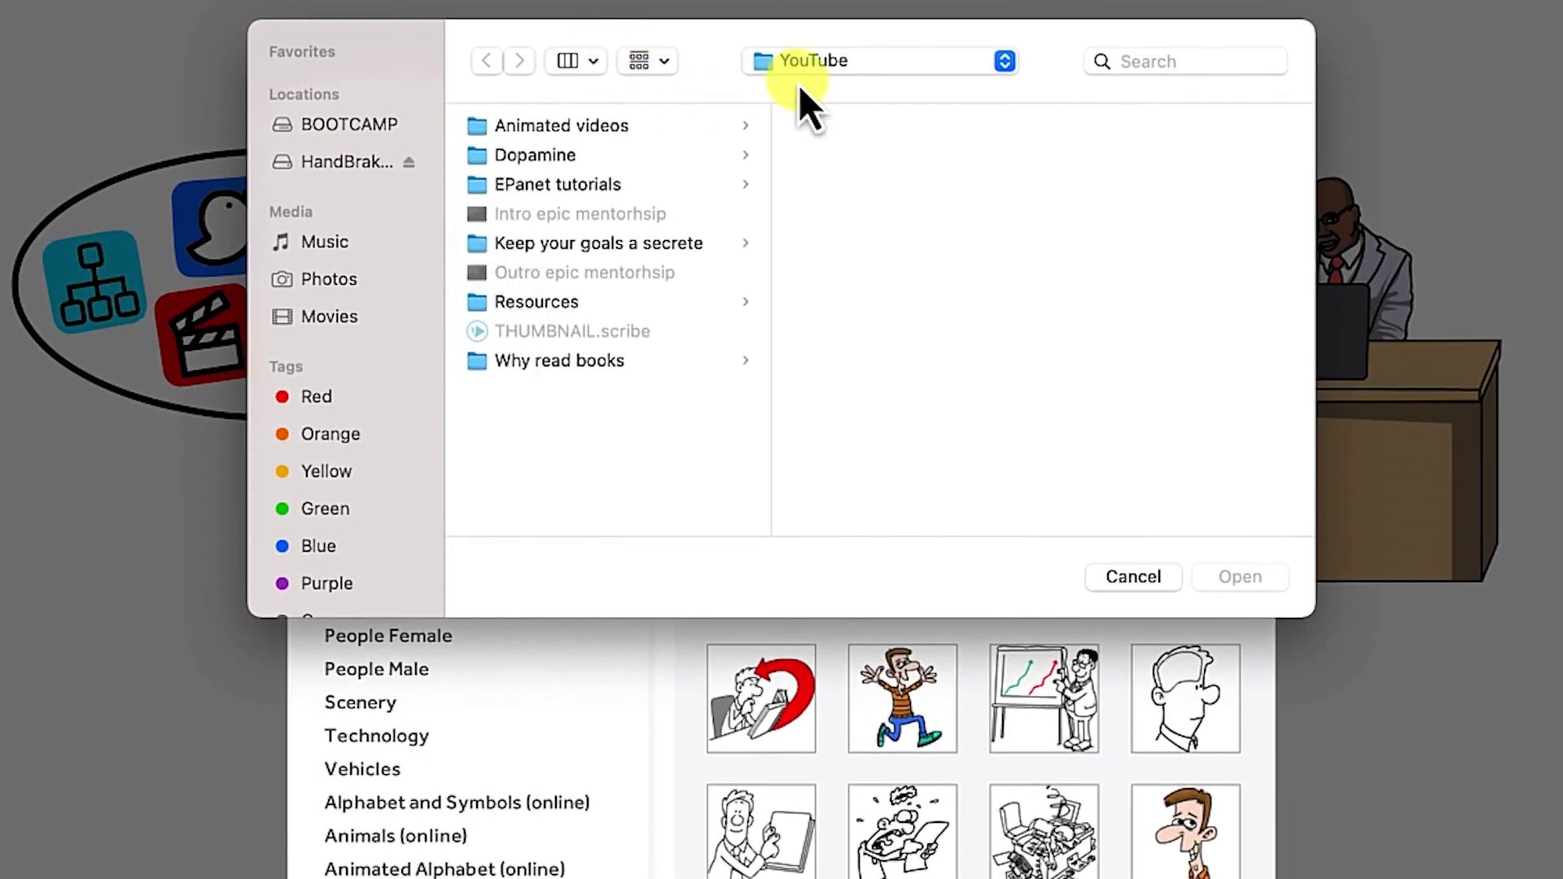
{"action": "left_click", "coordinate": [820, 63]}
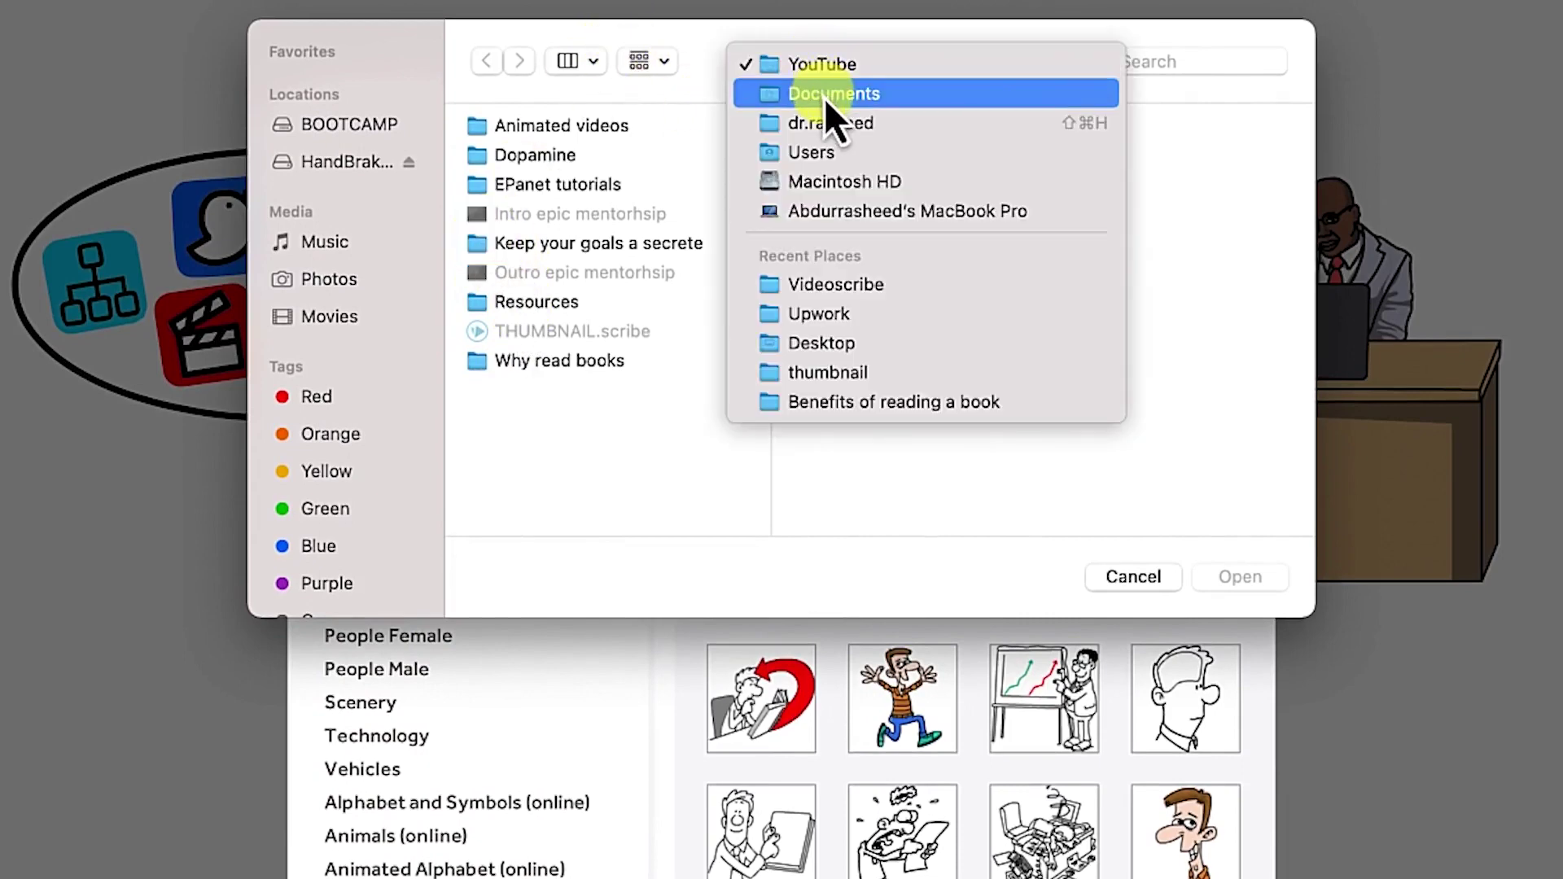
{"action": "left_click", "coordinate": [823, 94]}
{"action": "left_click", "coordinate": [536, 332]}
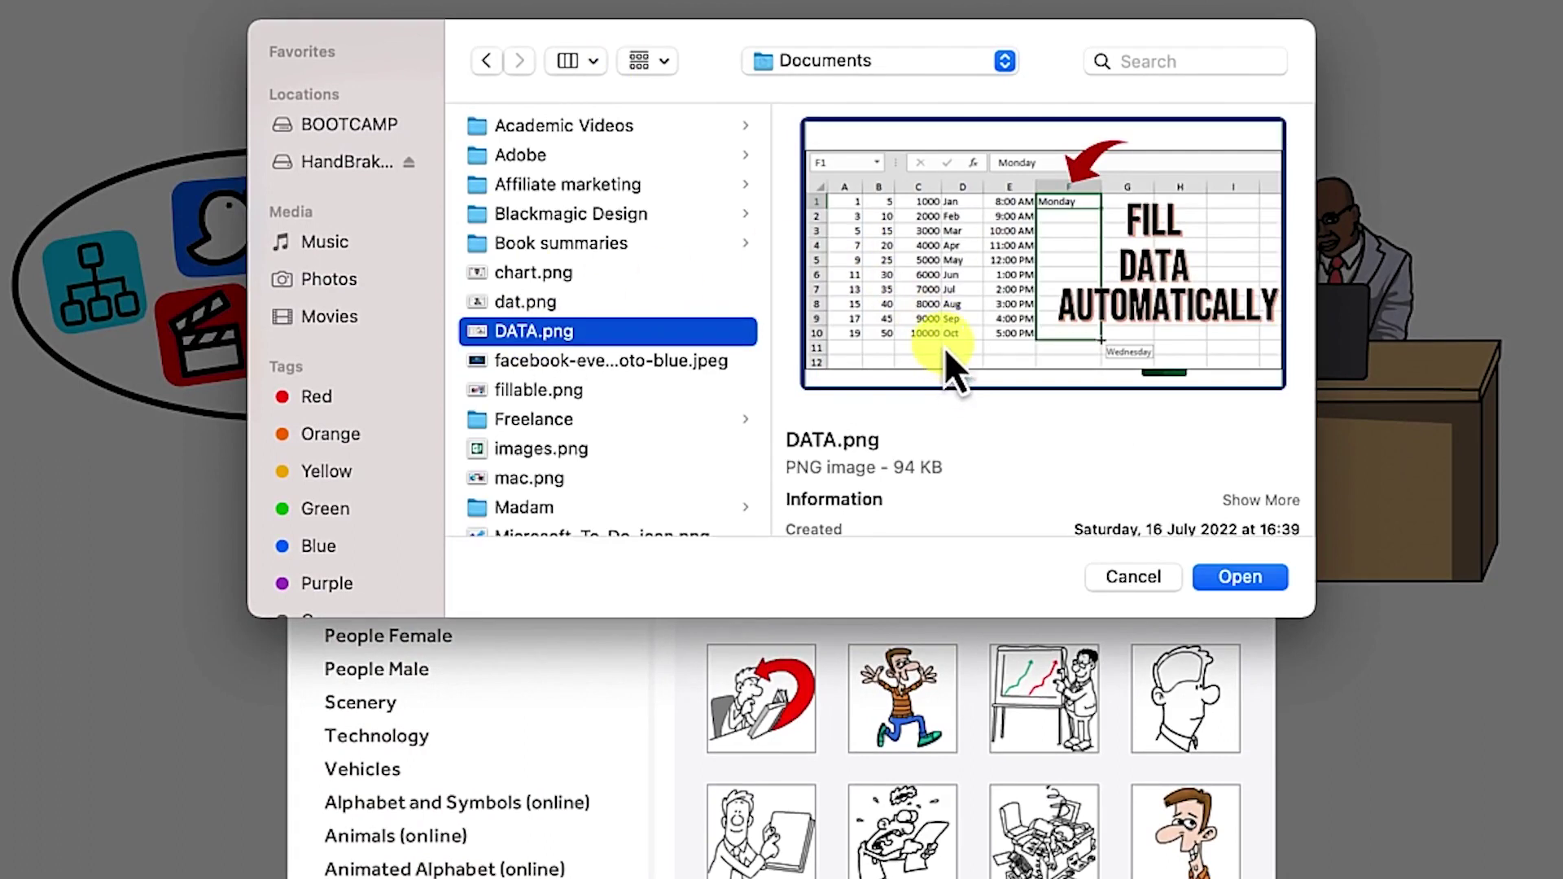
{"action": "left_click", "coordinate": [1241, 577]}
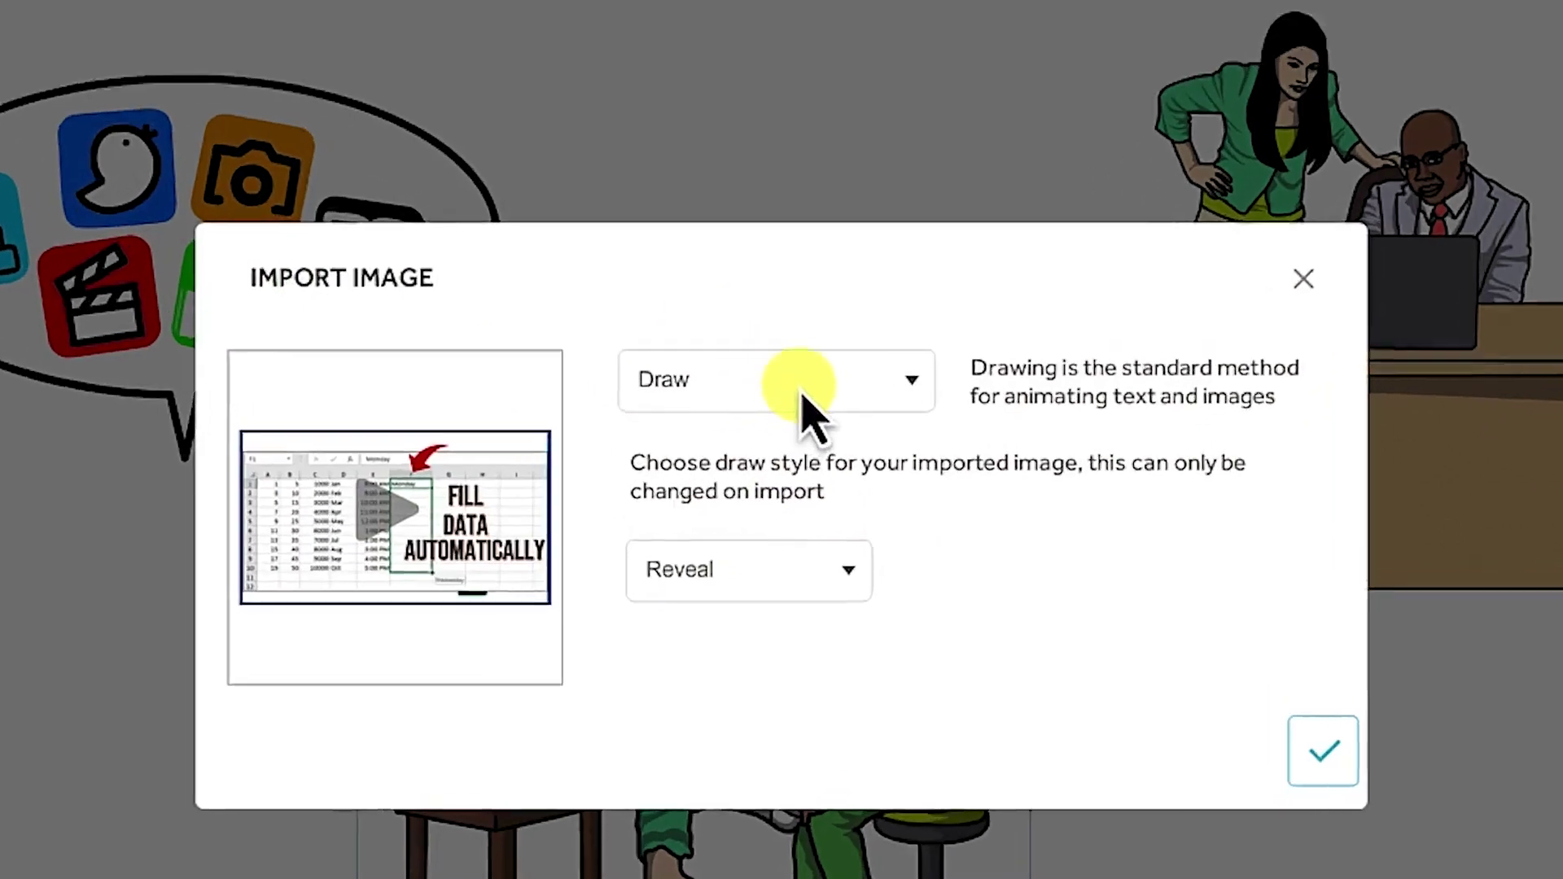
Keep the Draw animation, set the draw style to Sketch, preview the result, and import the image.
{"action": "left_click", "coordinate": [799, 417]}
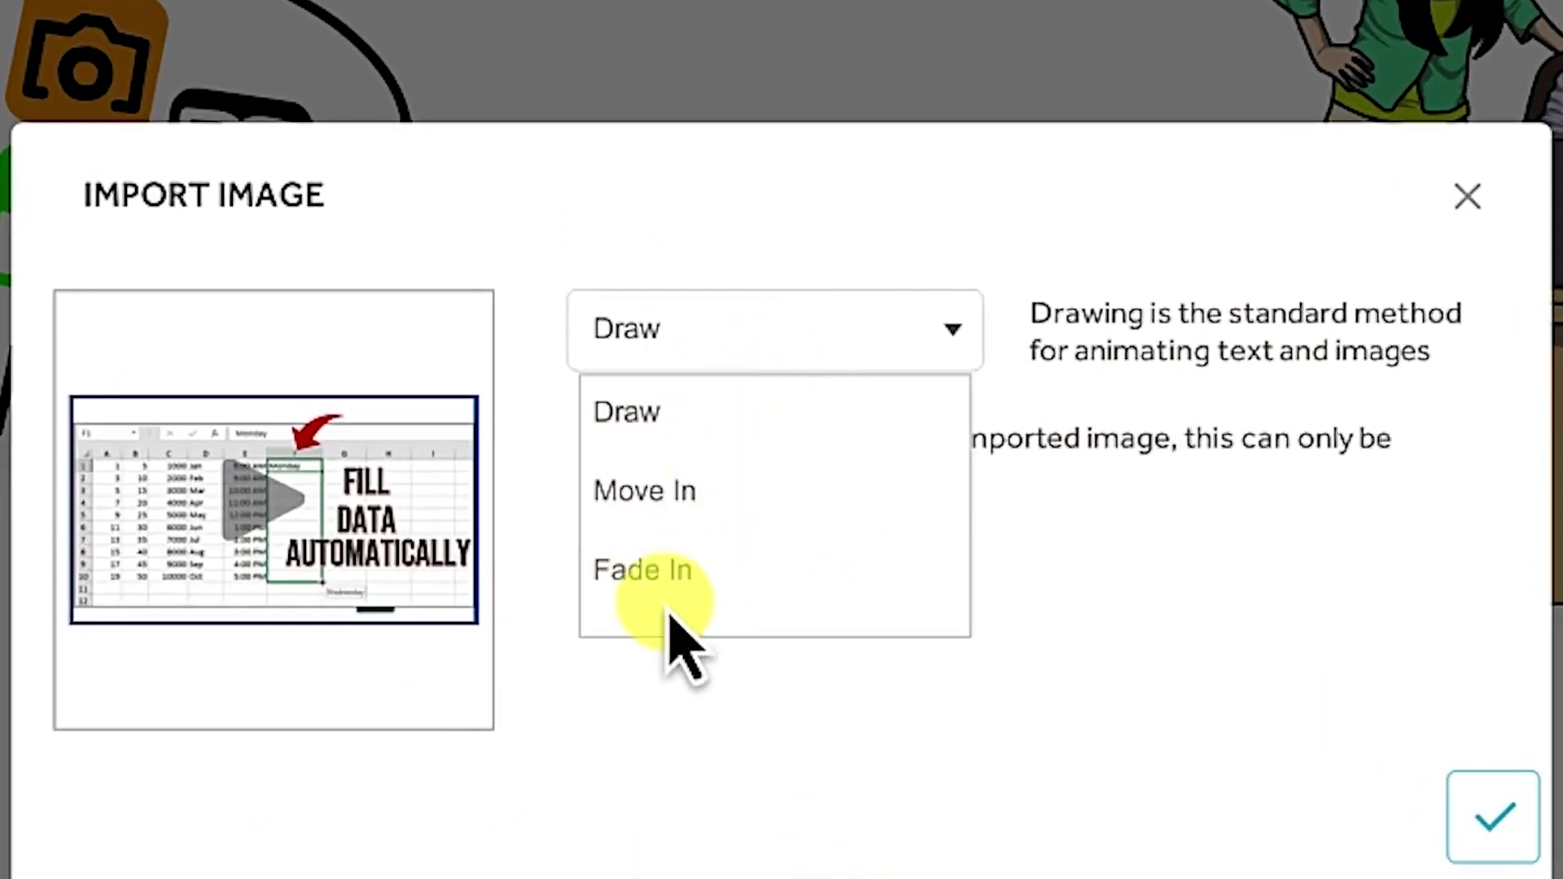
{"action": "left_click", "coordinate": [891, 346]}
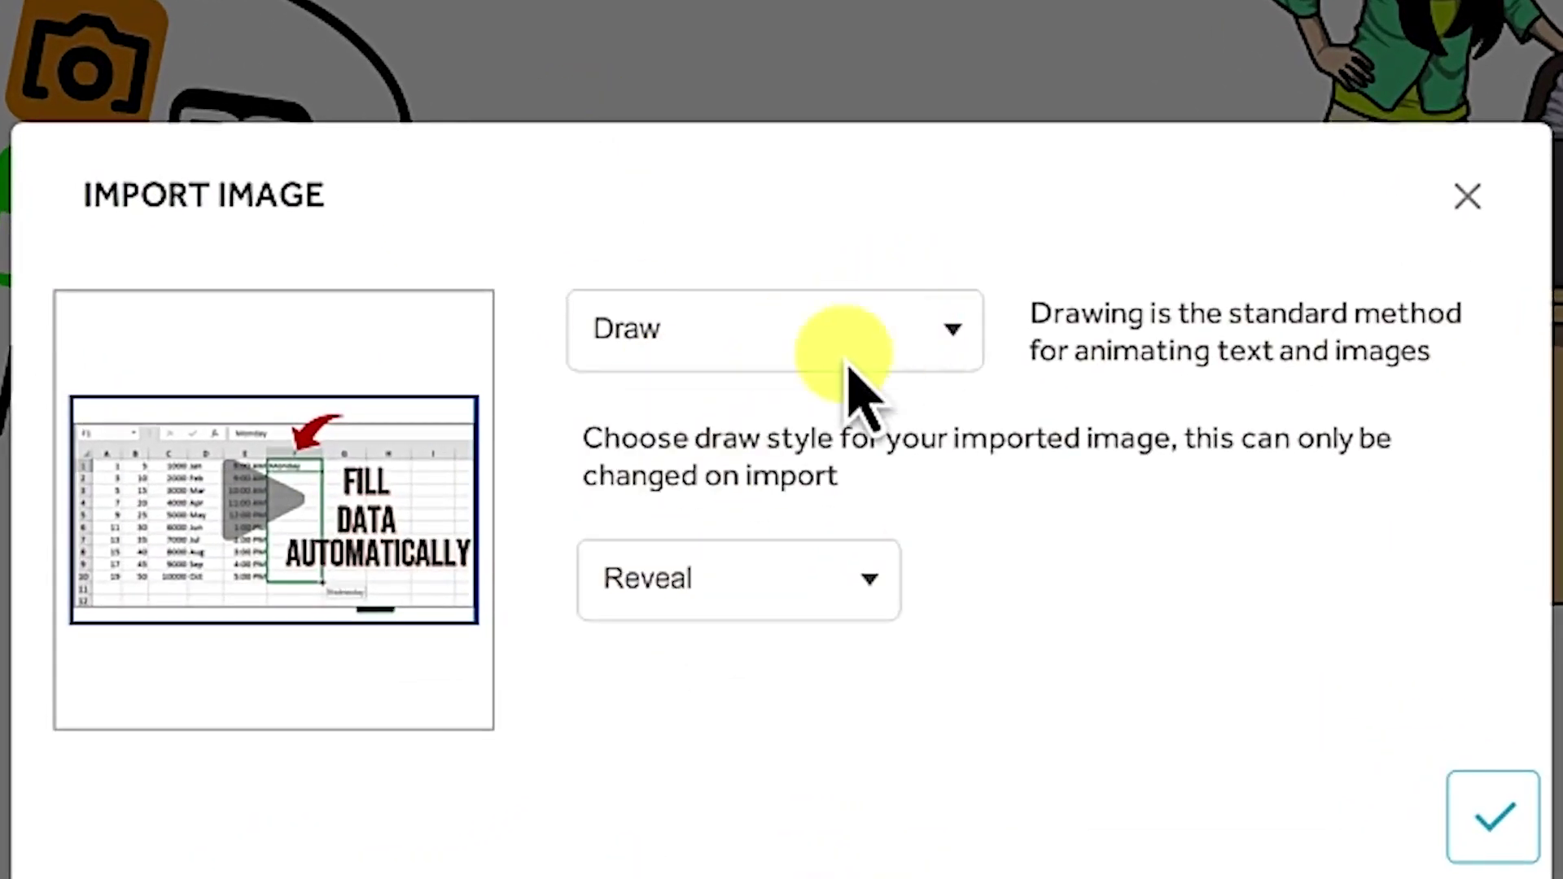
{"action": "left_click", "coordinate": [883, 584]}
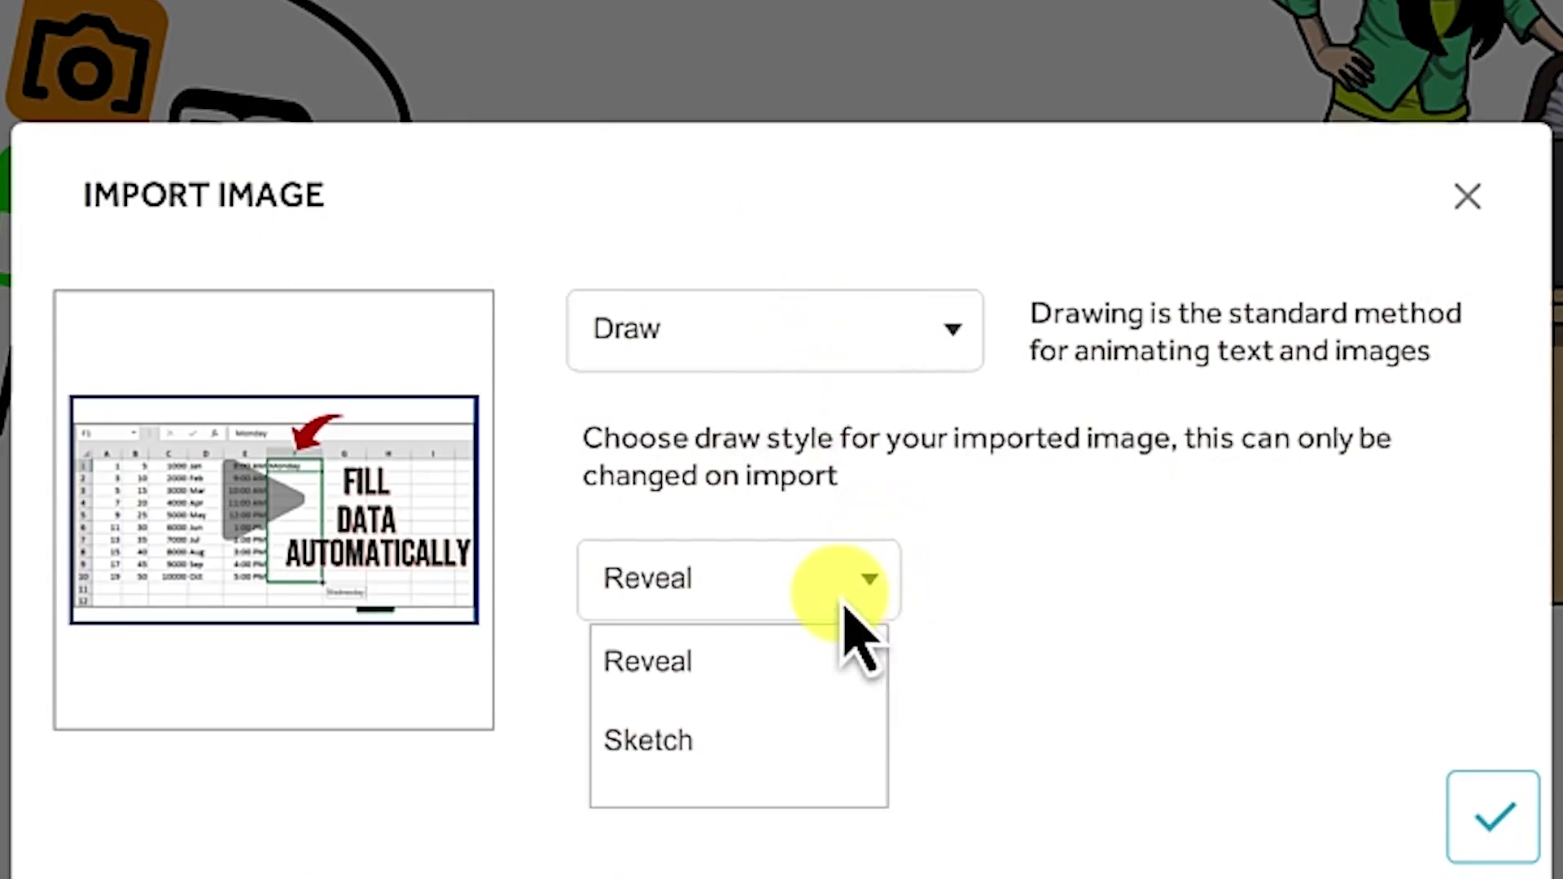
{"action": "left_click", "coordinate": [716, 783]}
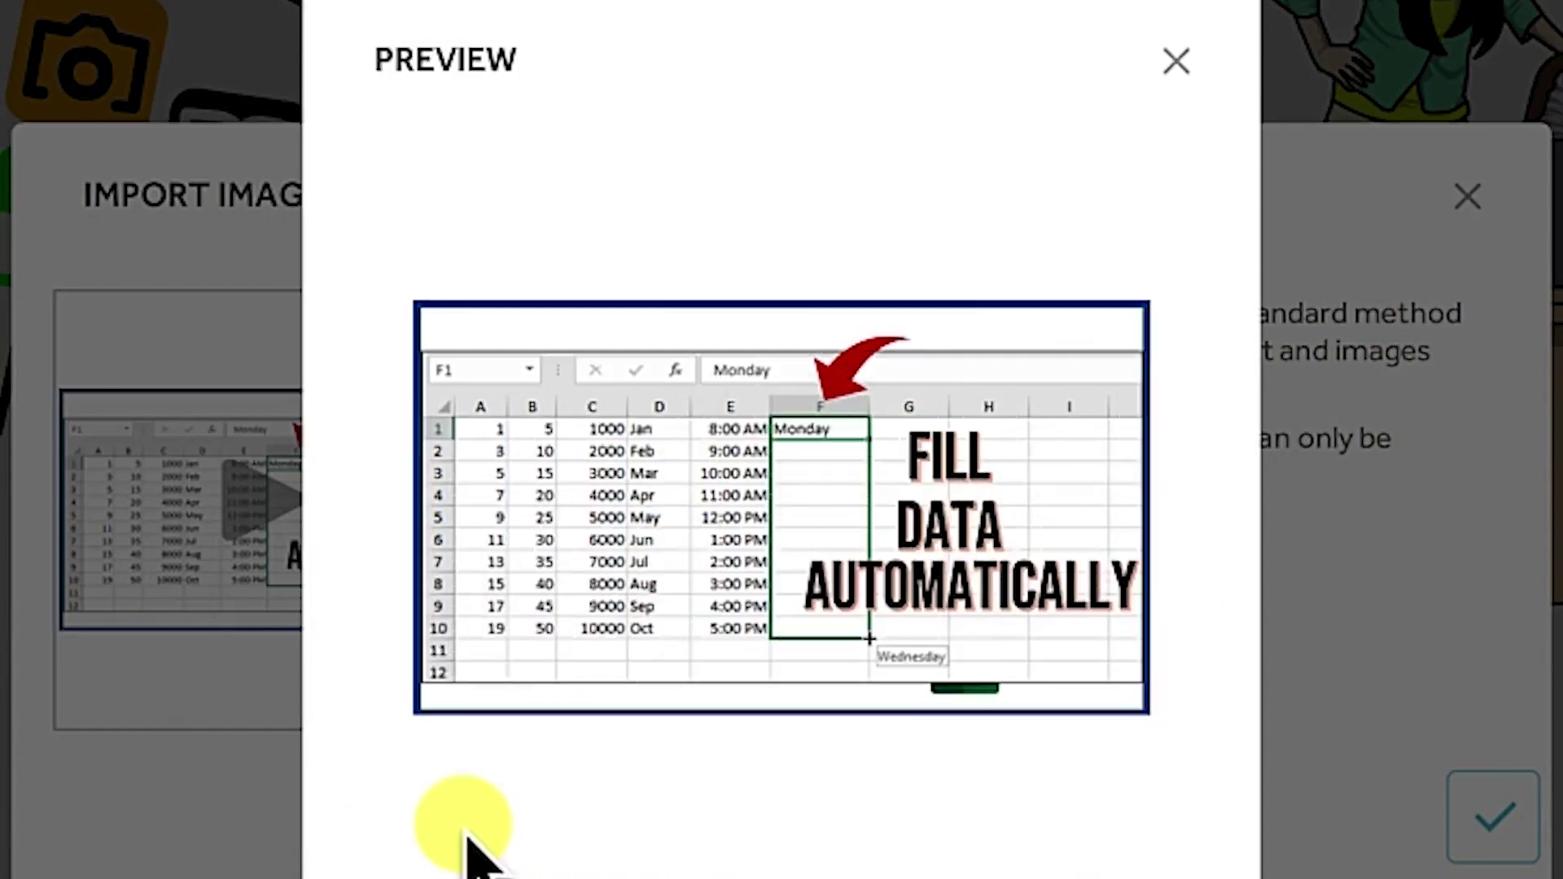
{"action": "left_click", "coordinate": [569, 617]}
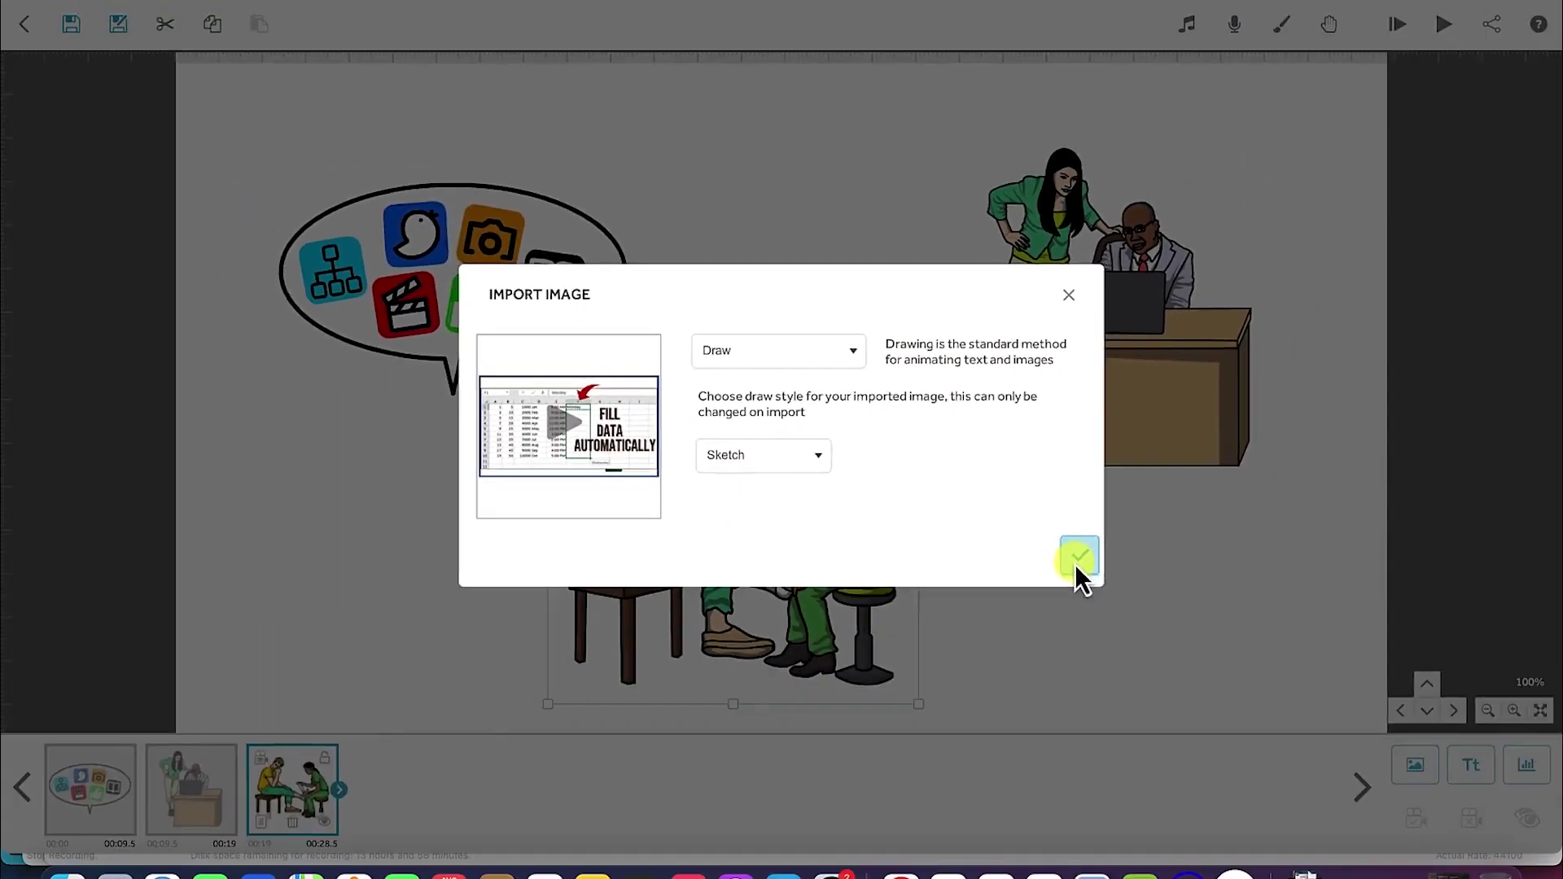
{"action": "left_click", "coordinate": [1493, 816]}
Place the imported spreadsheet picture at the canvas's upper centre, shrink it slightly, and shift the office desk image down and to the right.
{"action": "left_click_drag", "start_coordinate": [834, 384], "coordinate": [853, 204]}
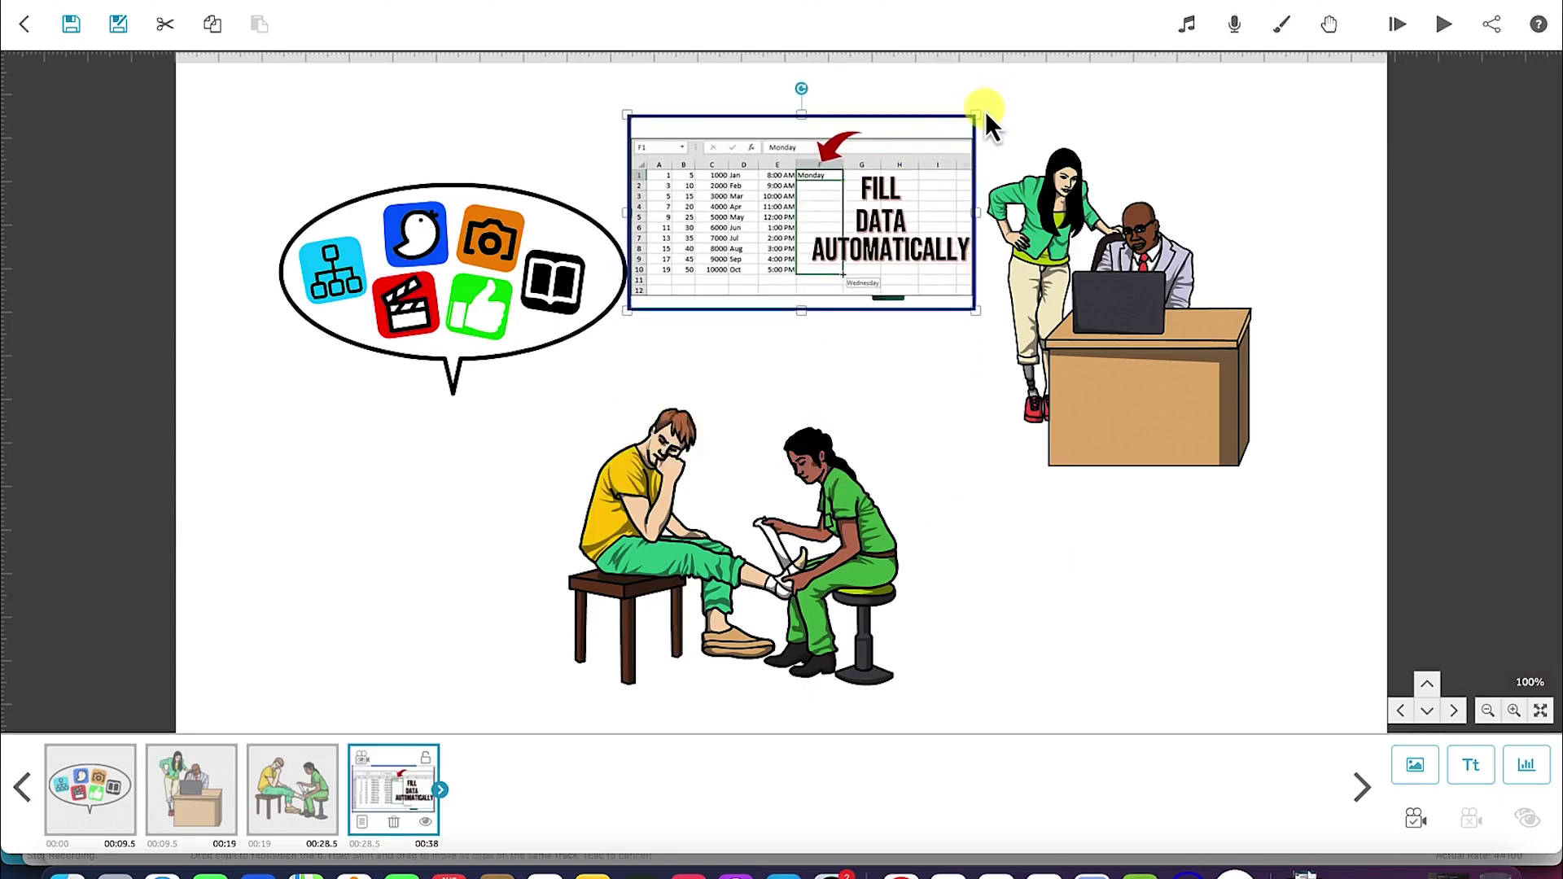
{"action": "mouse_move", "coordinate": [979, 115]}
{"action": "left_mouse_down"}
{"action": "mouse_move", "coordinate": [912, 153]}
{"action": "mouse_move", "coordinate": [950, 125]}
{"action": "left_mouse_up"}
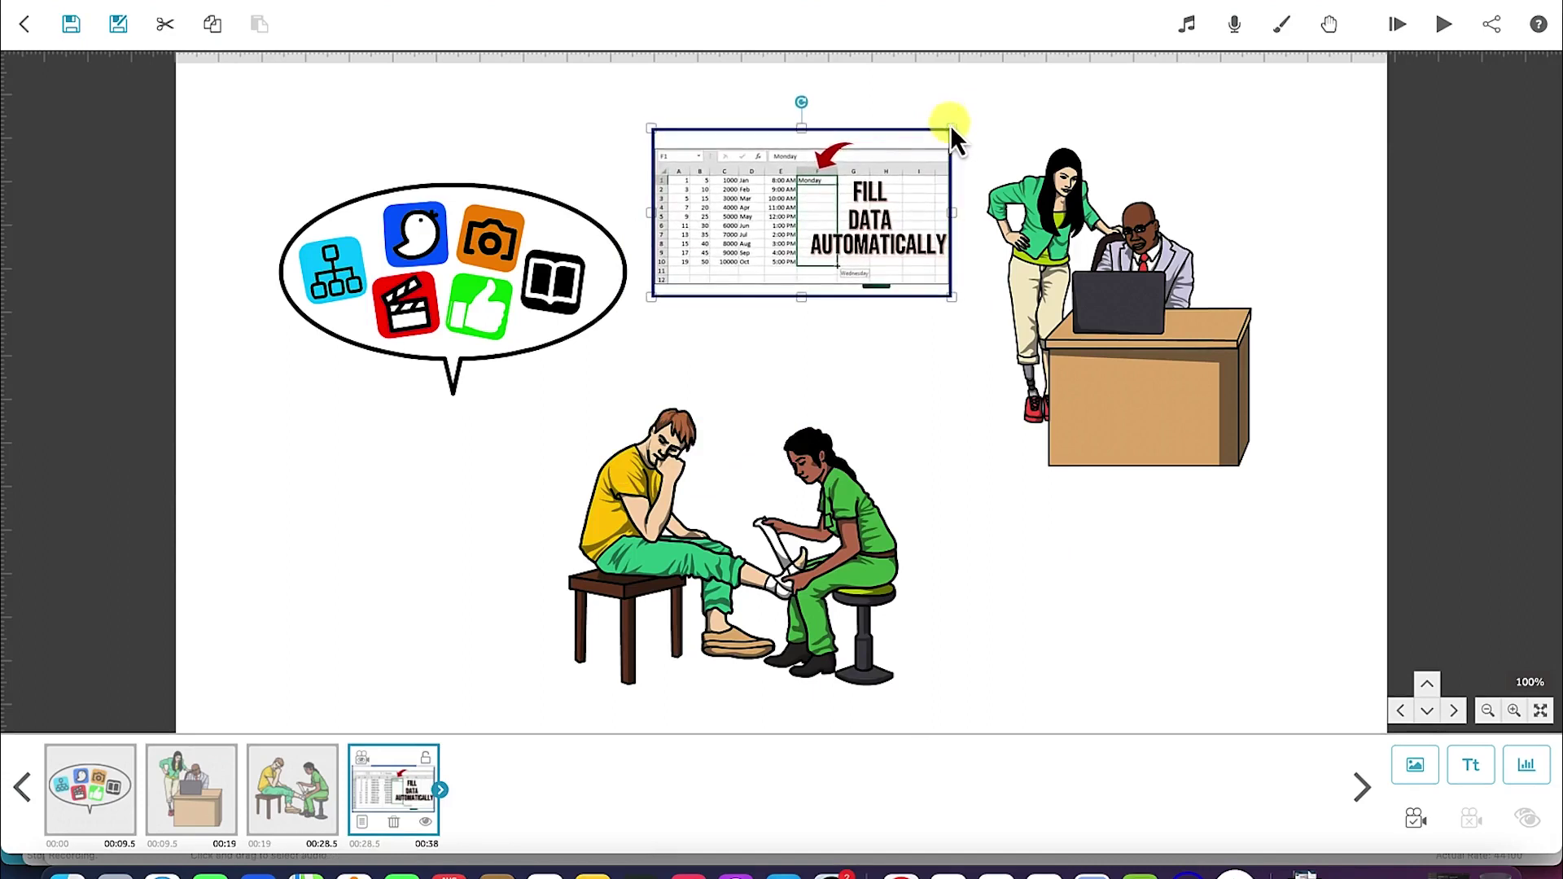
{"action": "left_click", "coordinate": [1171, 383]}
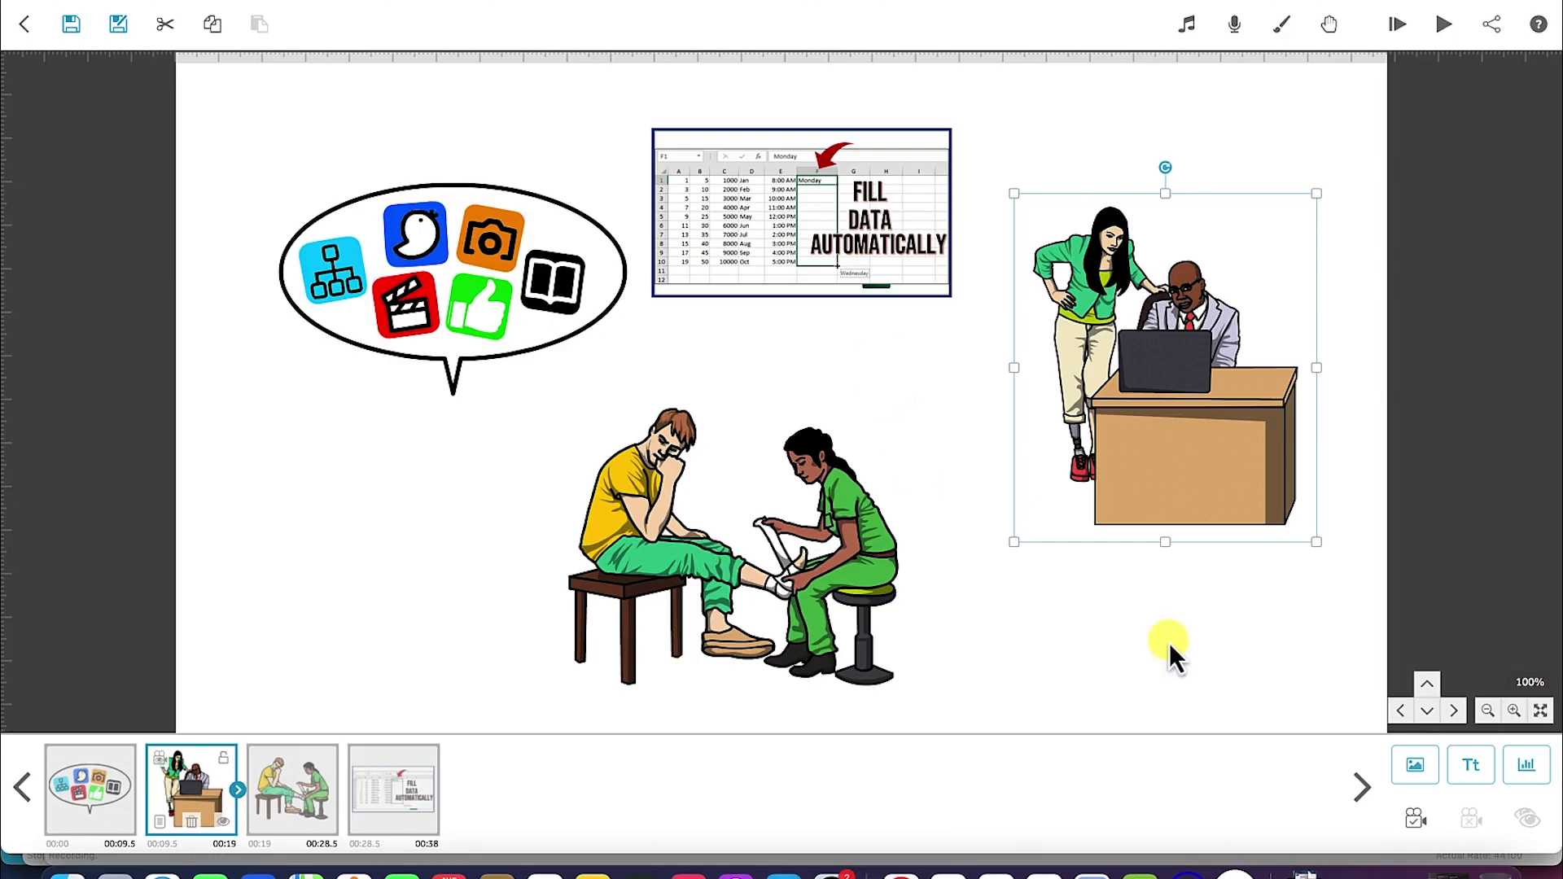
View the option for adding an image from a web URL, and leave the image library without adding anything.
{"action": "left_click", "coordinate": [1409, 765]}
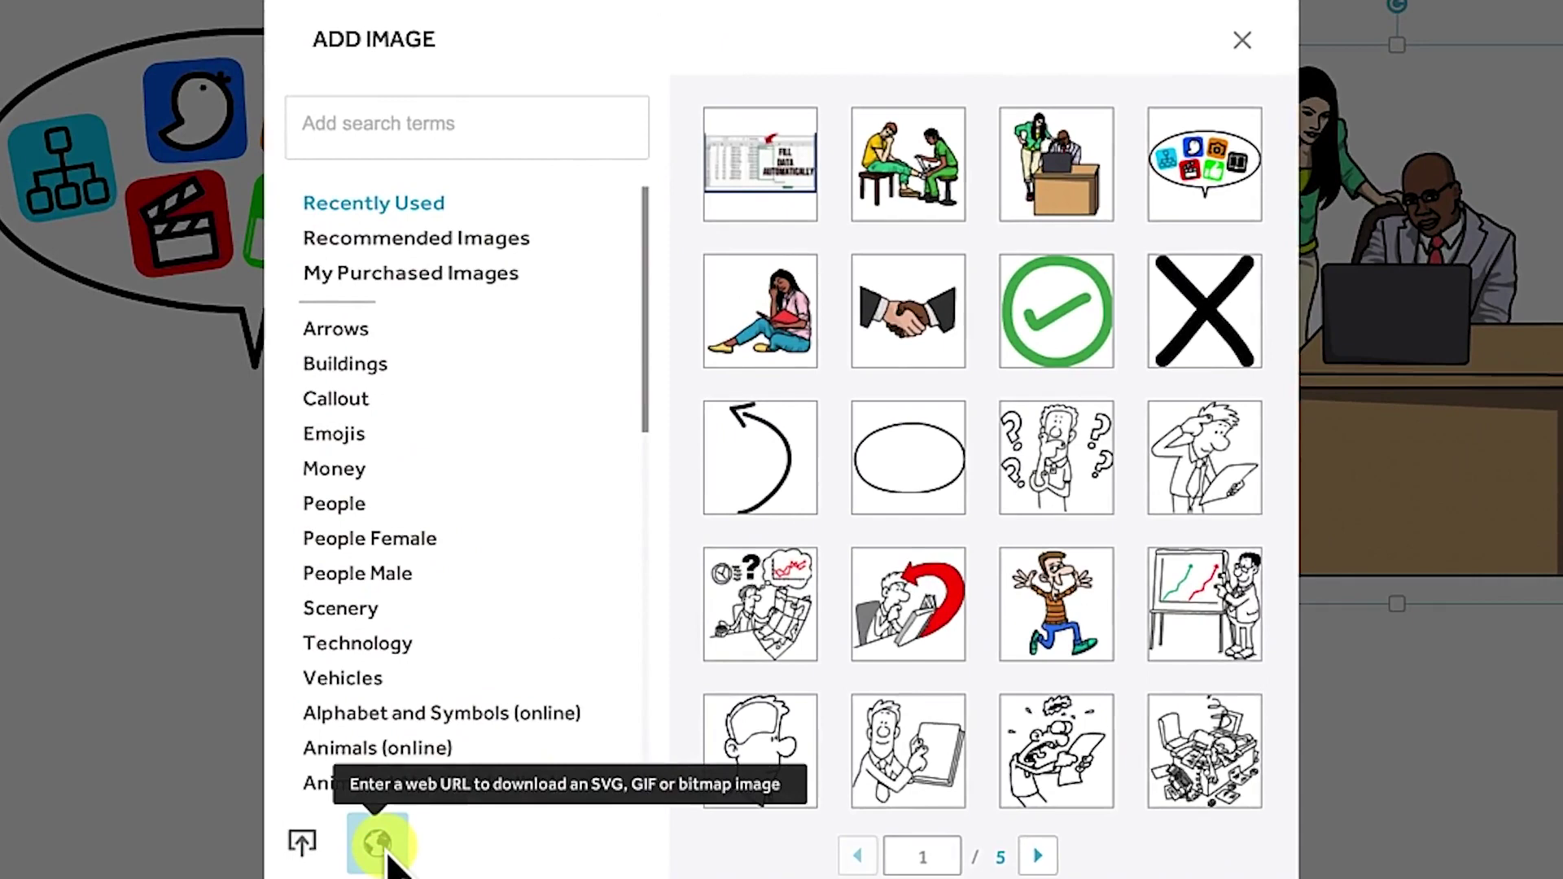
{"action": "left_click", "coordinate": [379, 845]}
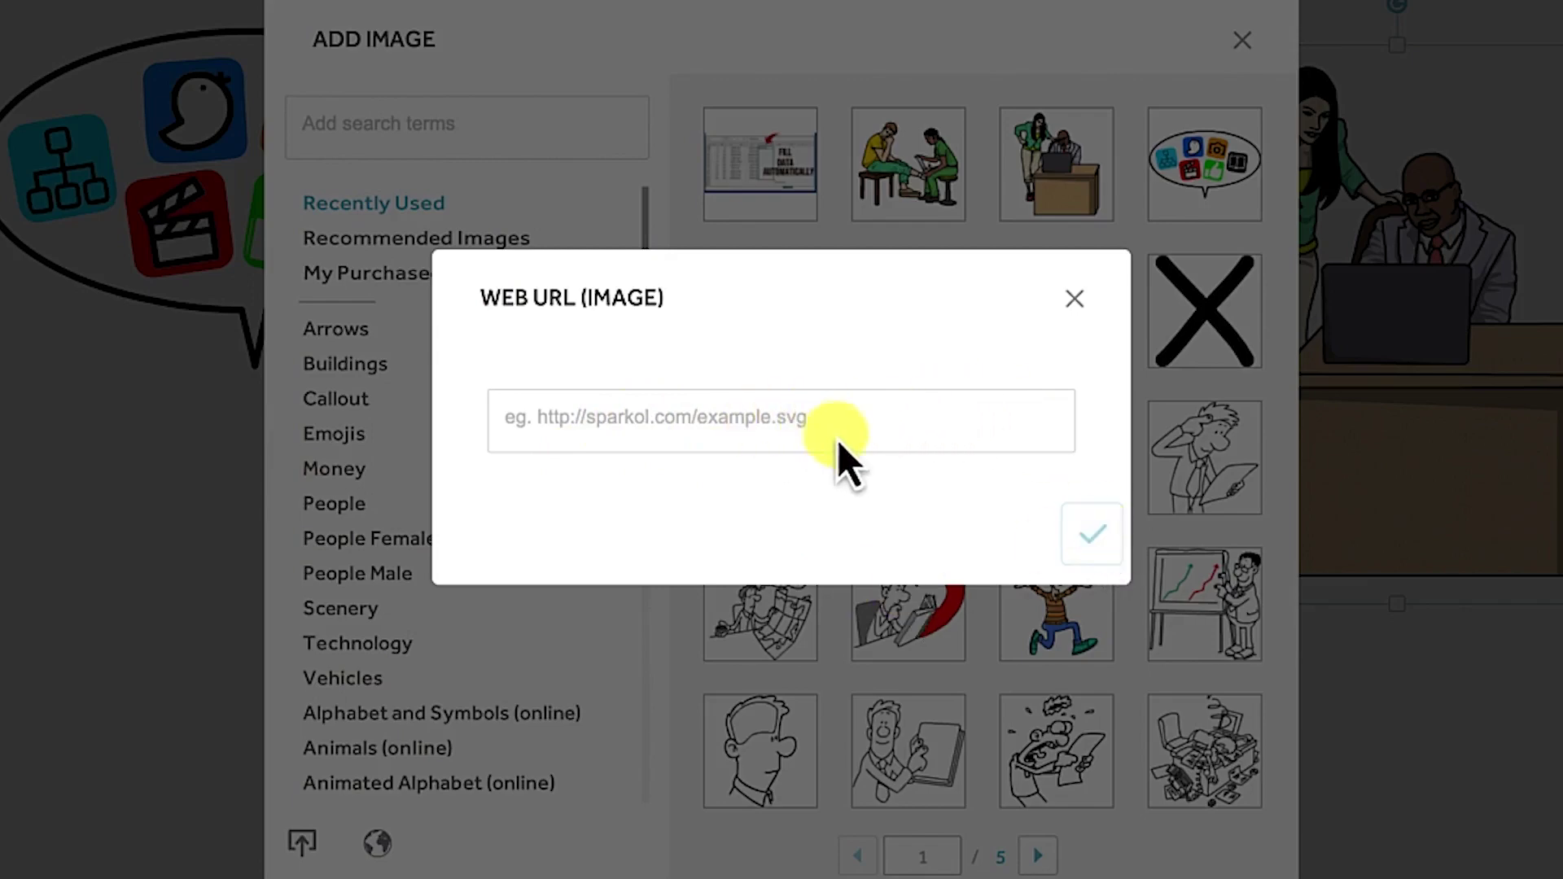
{"action": "left_click", "coordinate": [1075, 299]}
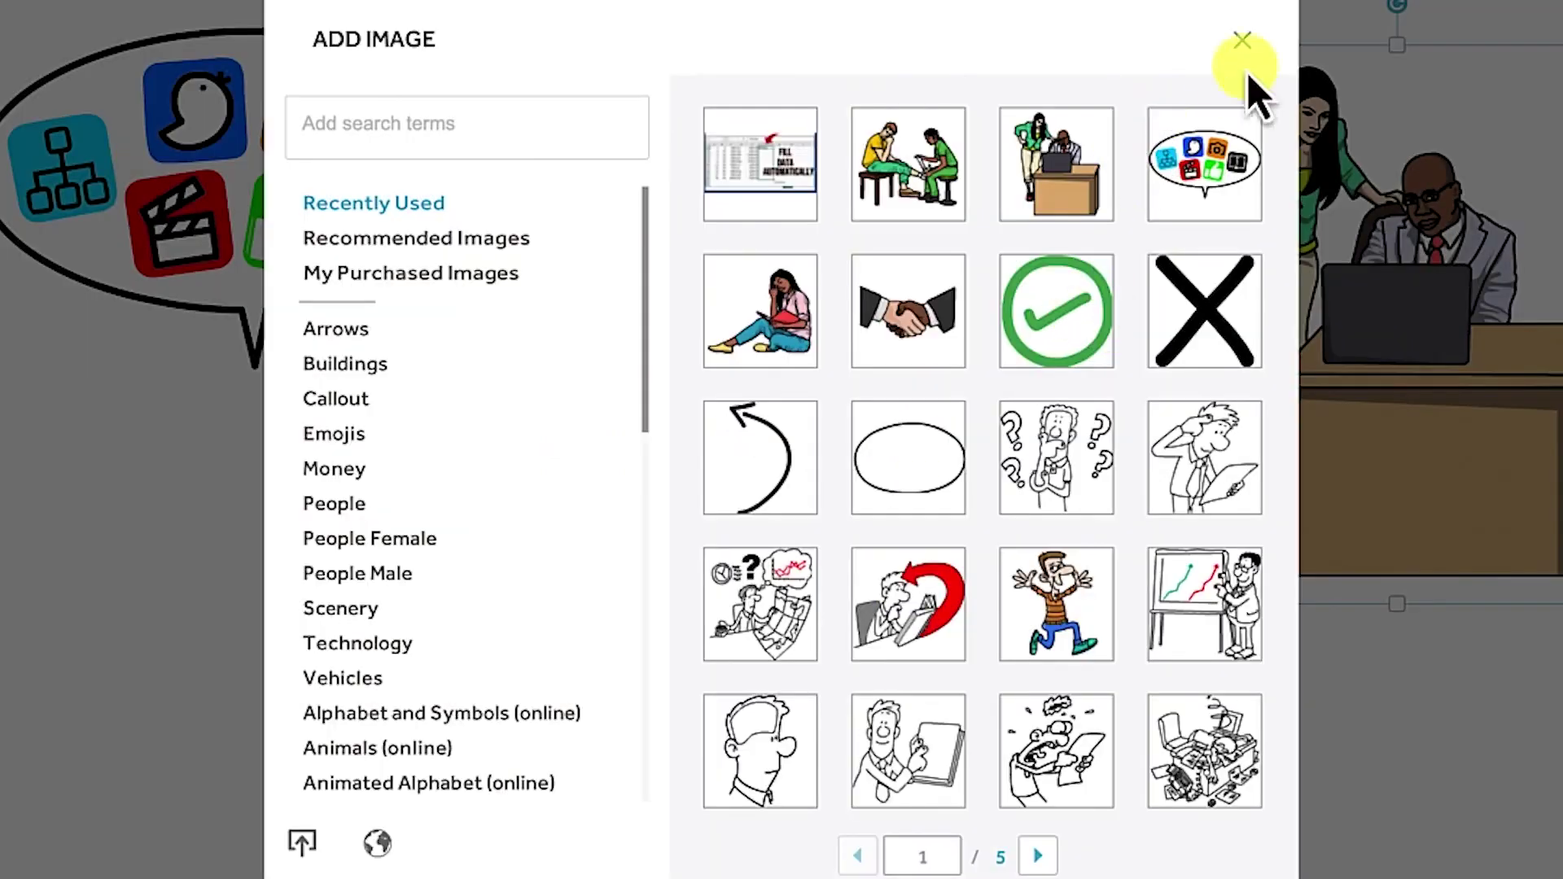
{"action": "left_click", "coordinate": [1240, 45]}
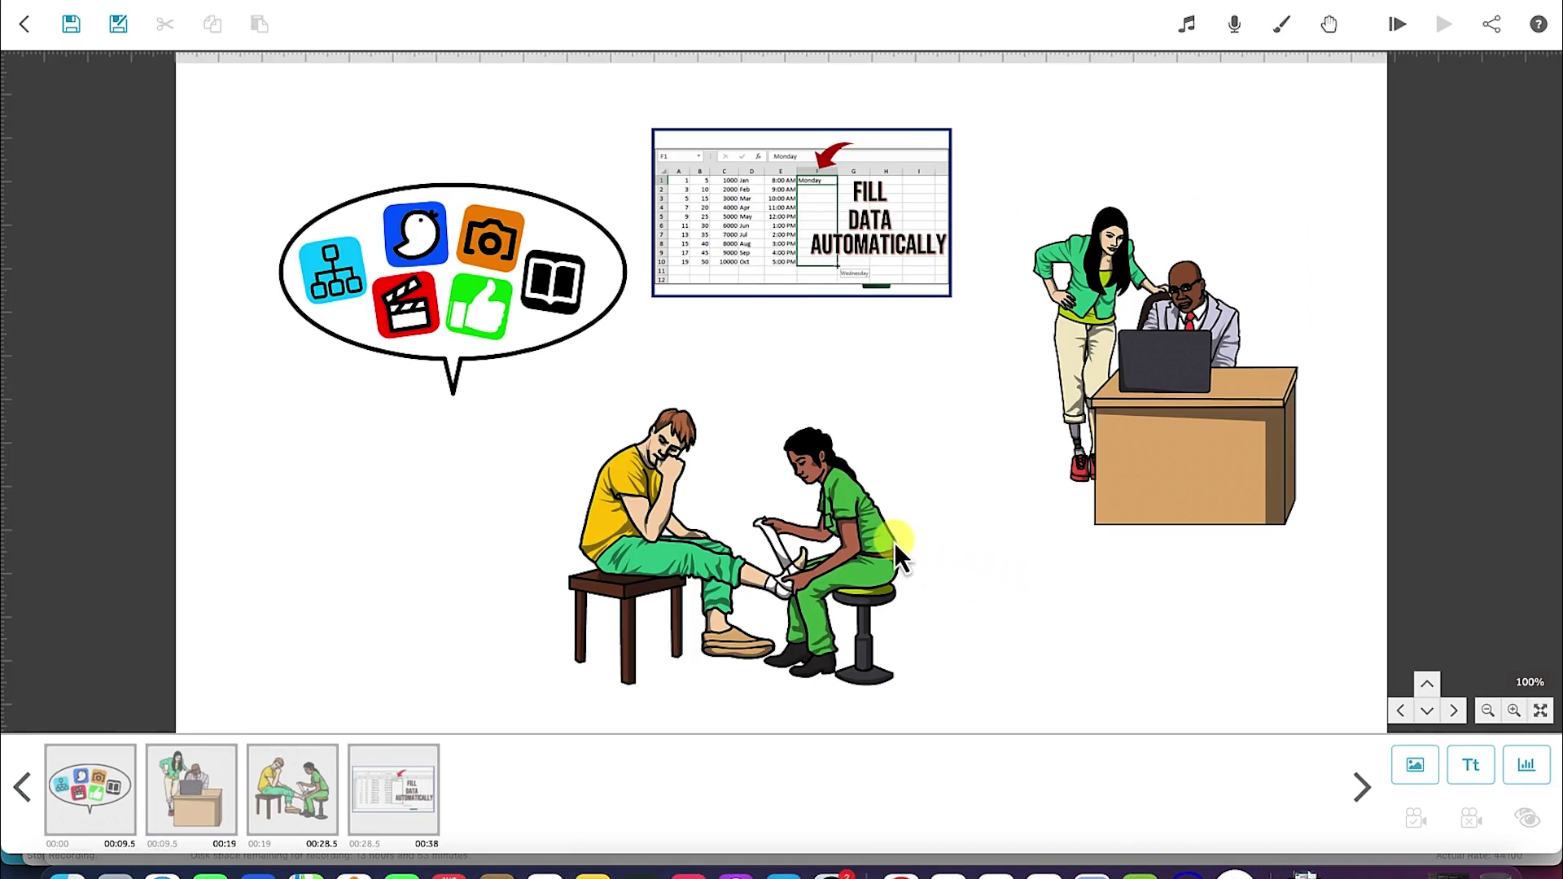
Open the properties of the nurse and patient image and preview its drawing animation.
{"action": "left_click", "coordinate": [661, 534]}
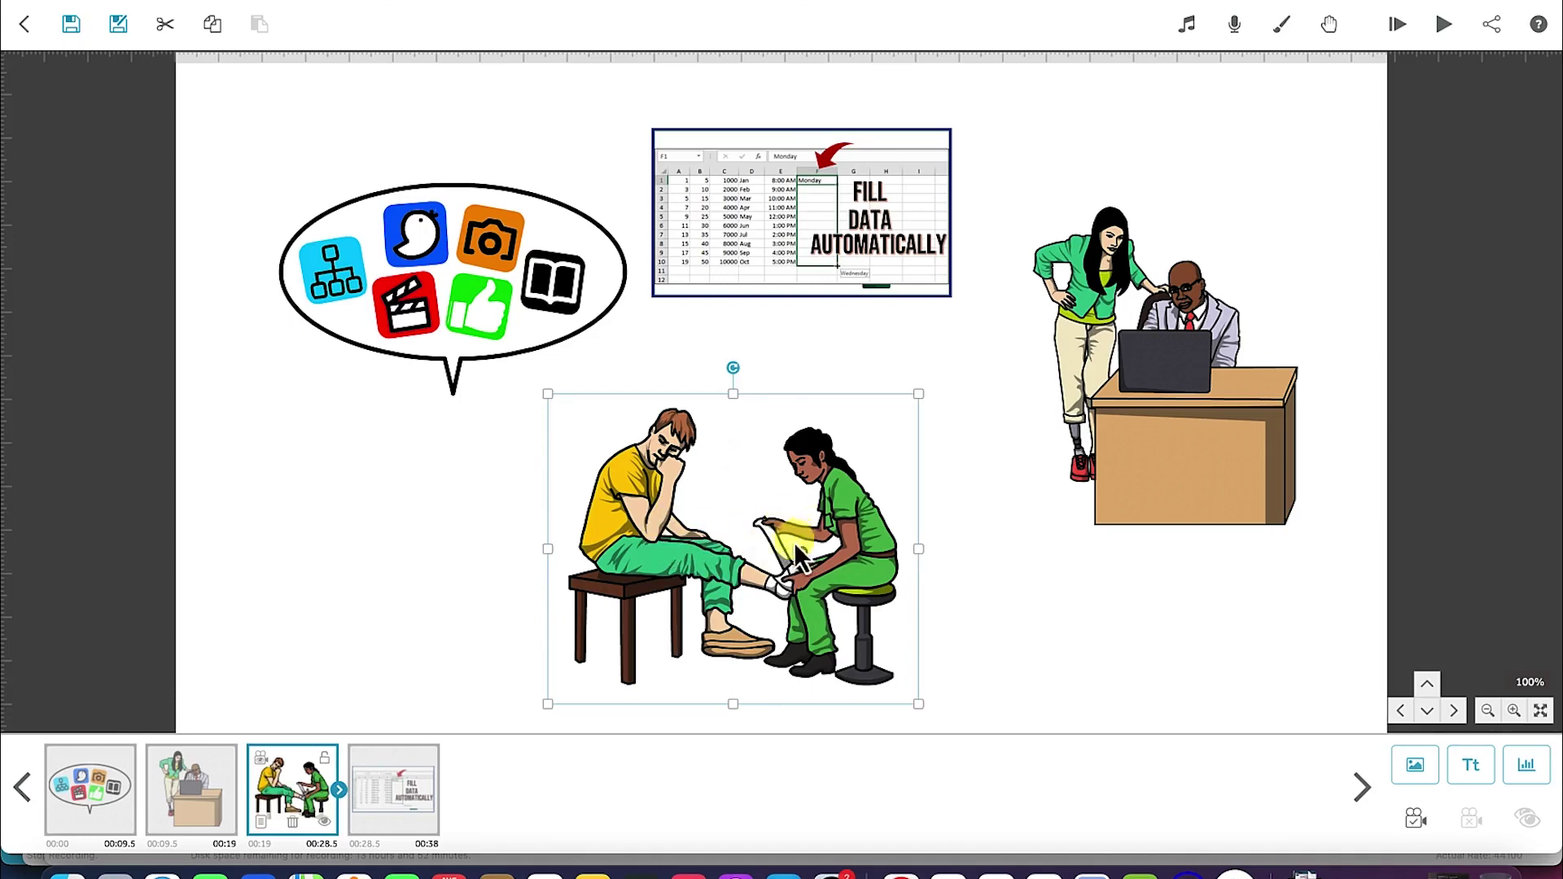
{"action": "double_click", "coordinate": [674, 558]}
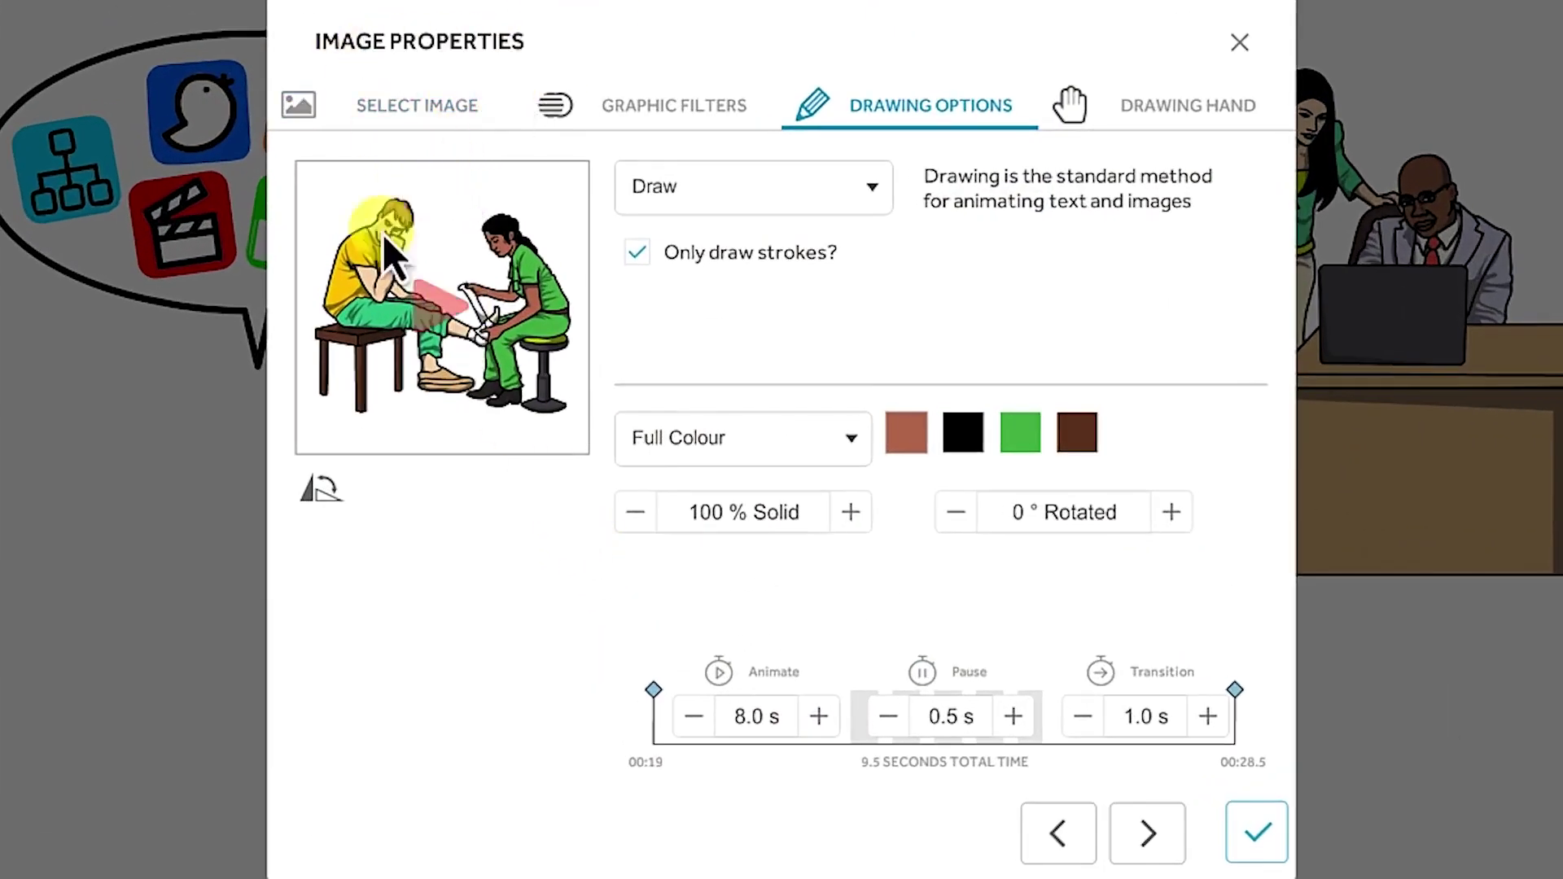
{"action": "left_click", "coordinate": [433, 295]}
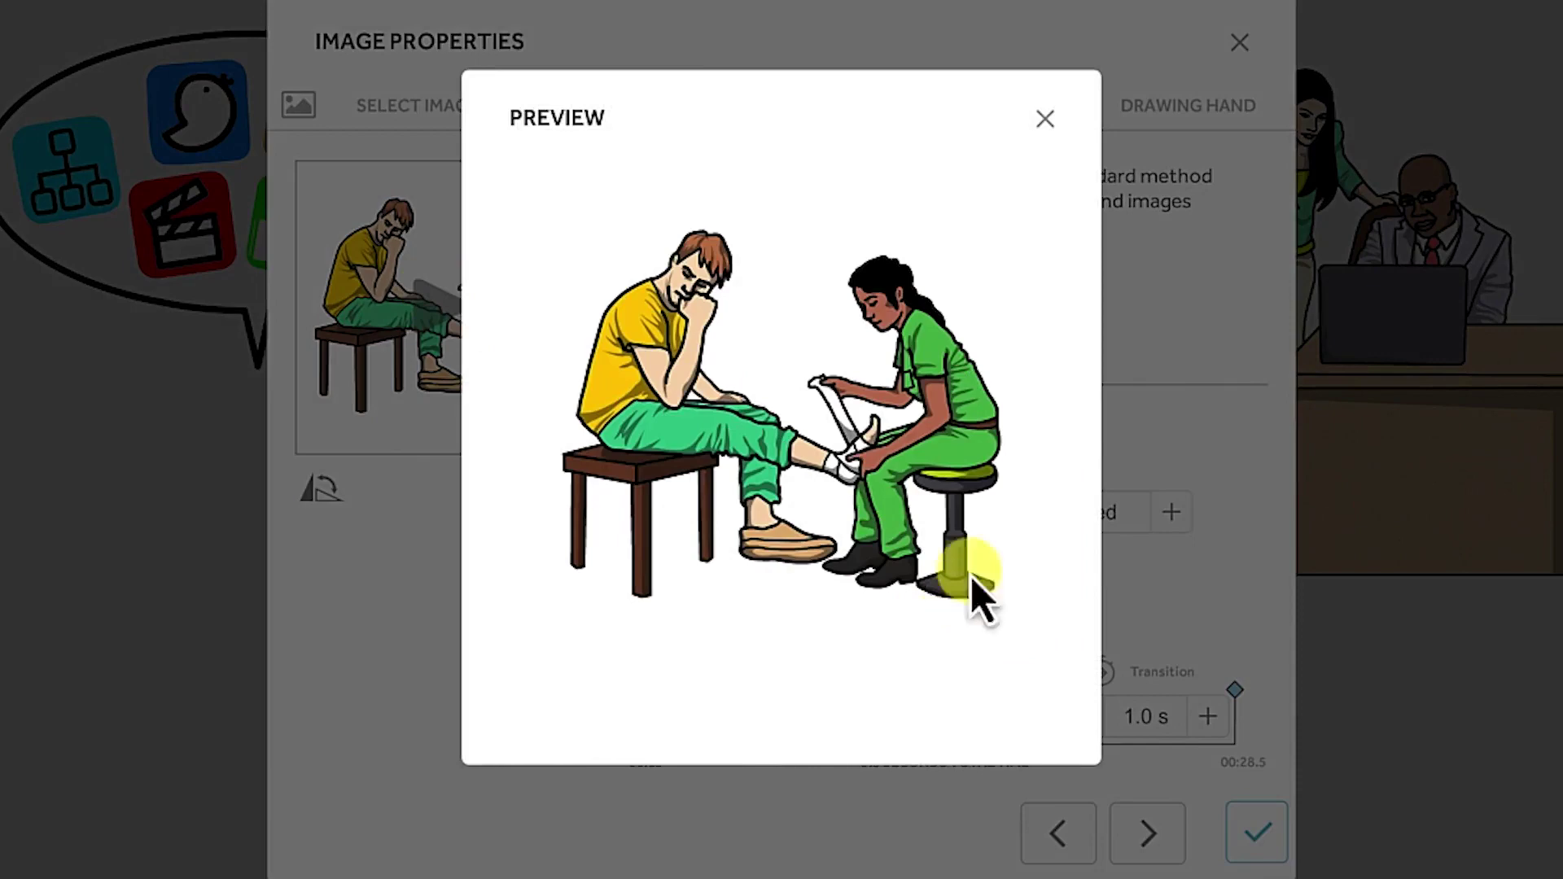
{"action": "left_click", "coordinate": [977, 600]}
Examine the image selection library, the graphic filters, and the colour palette offered for the glow filter.
{"action": "left_click", "coordinate": [437, 115]}
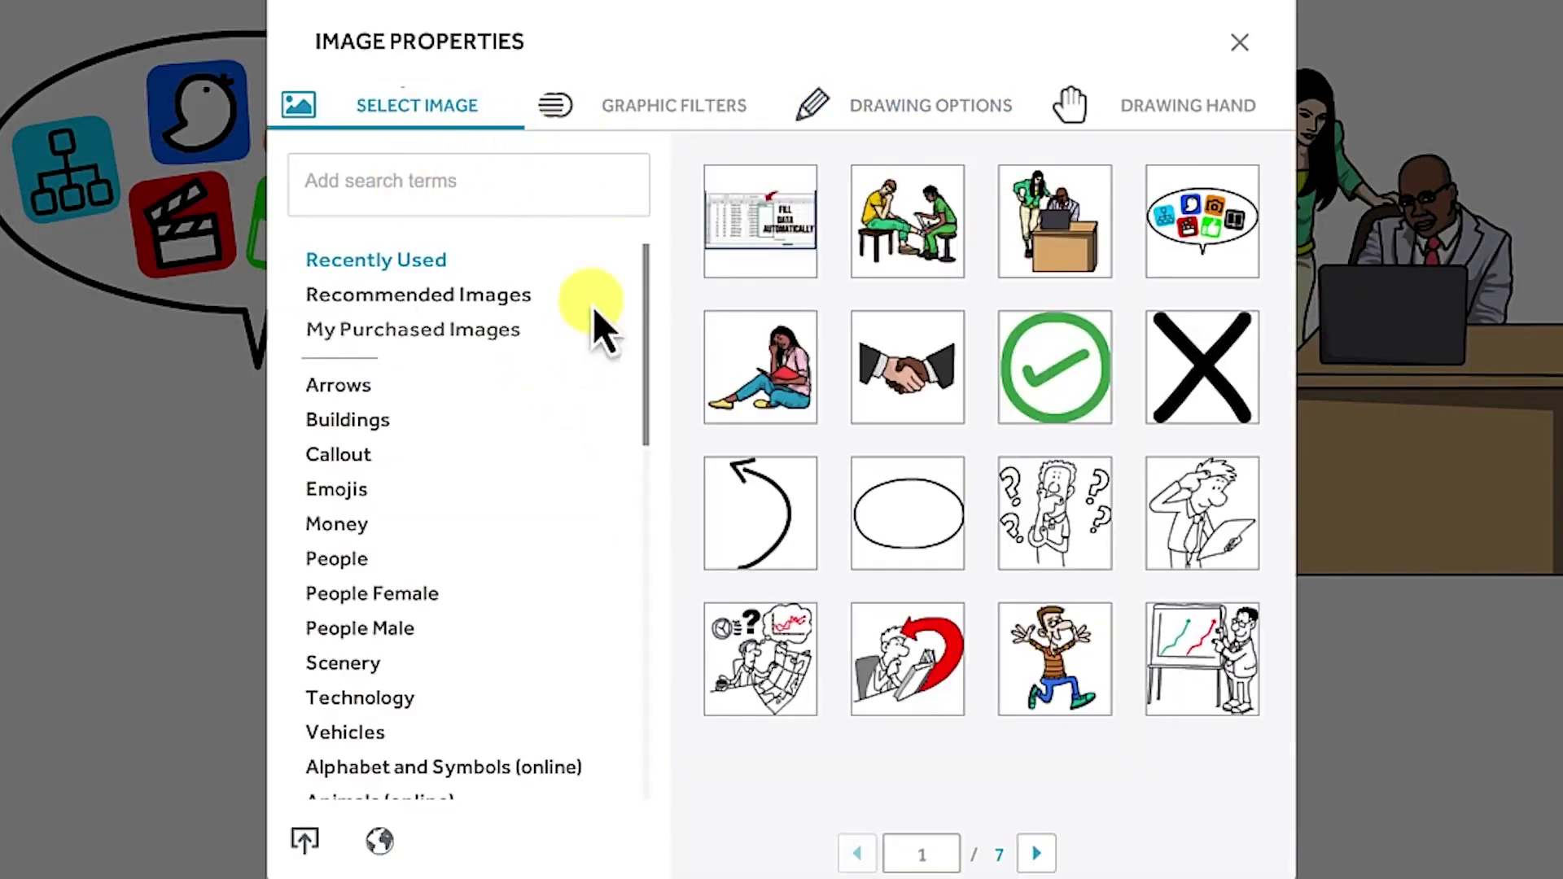
{"action": "left_click", "coordinate": [659, 110]}
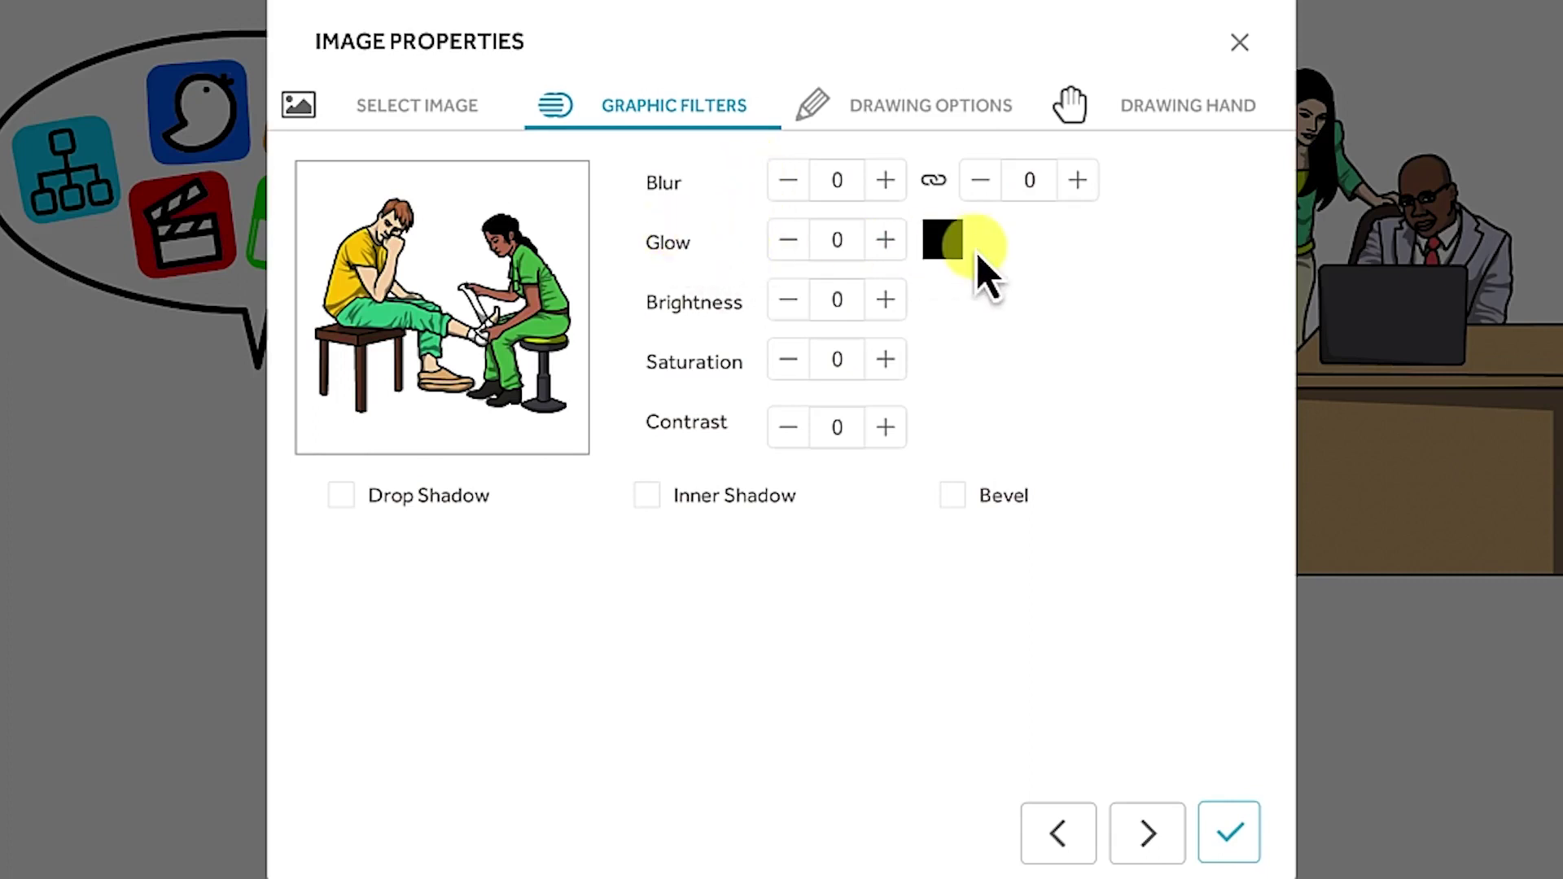
{"action": "left_click", "coordinate": [944, 241]}
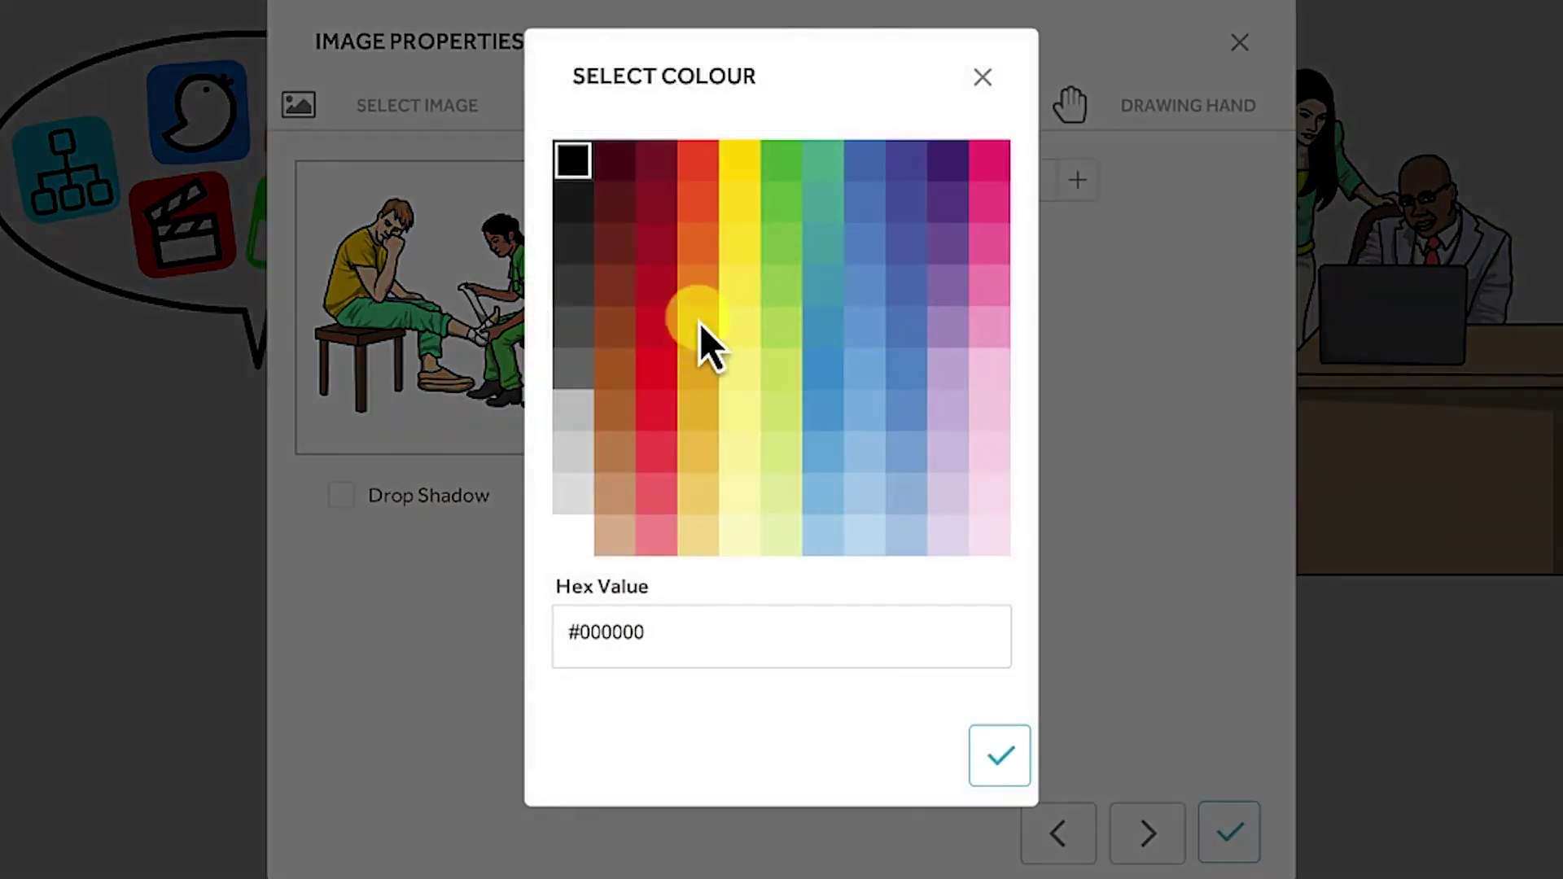
{"action": "left_click", "coordinate": [993, 761]}
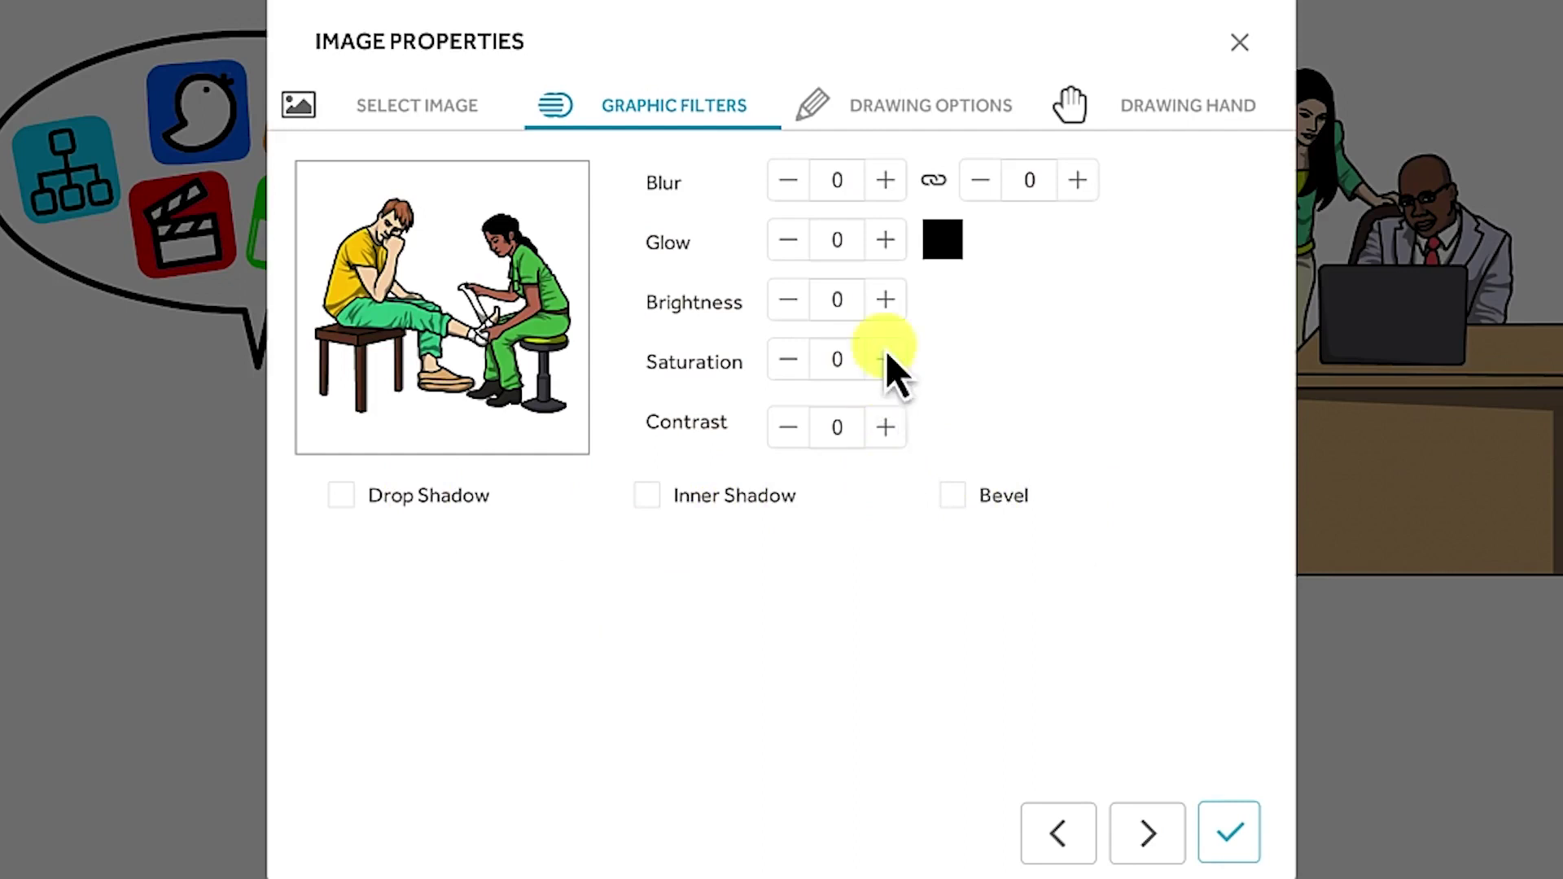
In the drawing options, recolour the nurse's skin with the standard yellow #fce639 and preview the change.
{"action": "left_click", "coordinate": [928, 137]}
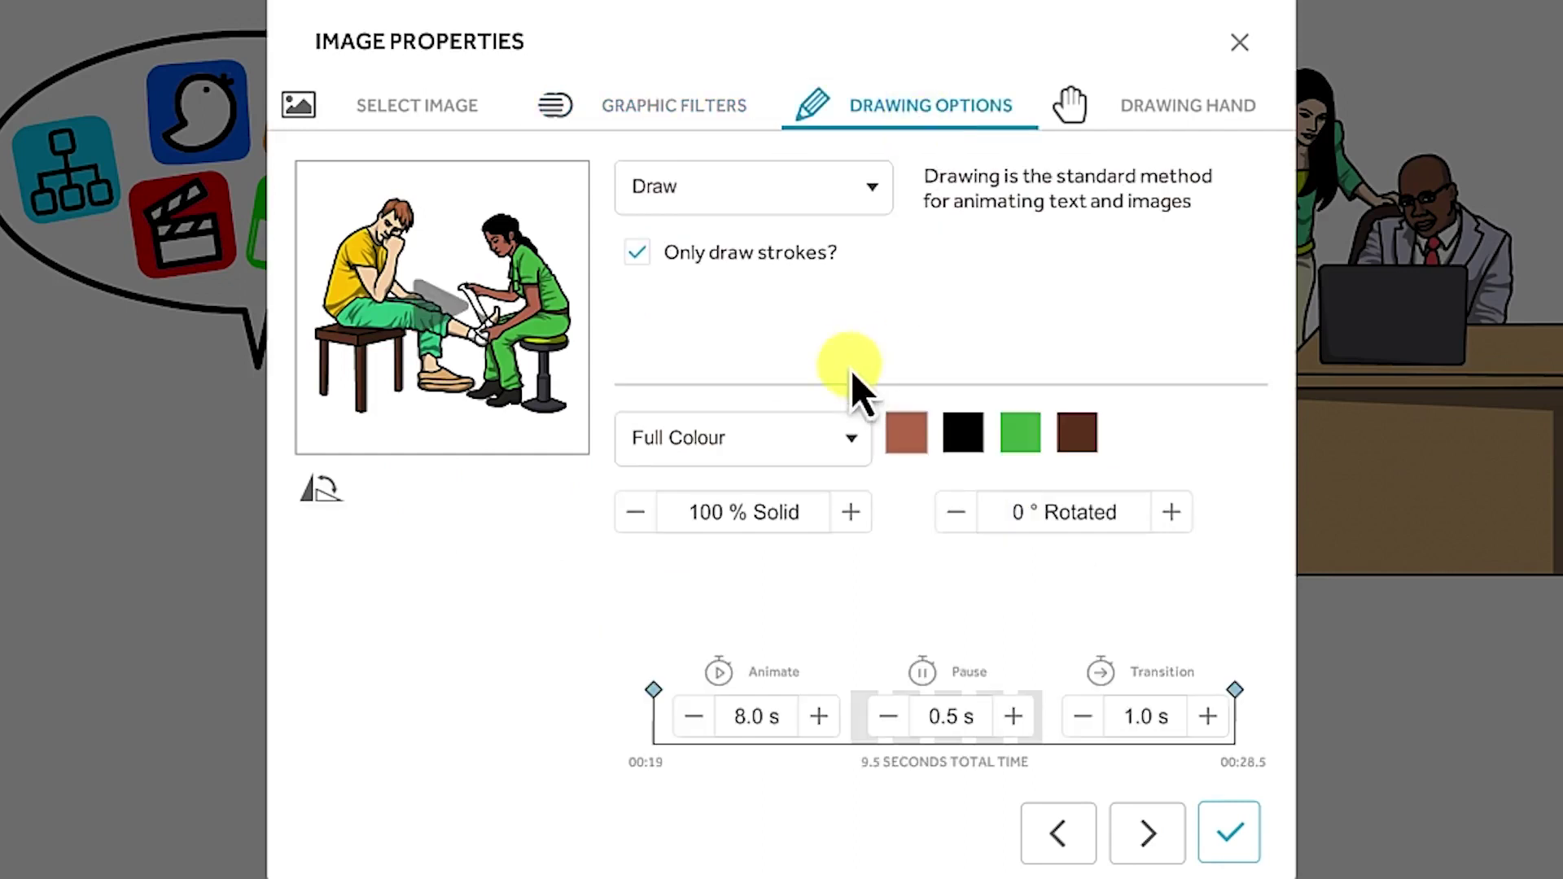
{"action": "left_click", "coordinate": [901, 440]}
{"action": "left_click", "coordinate": [863, 441]}
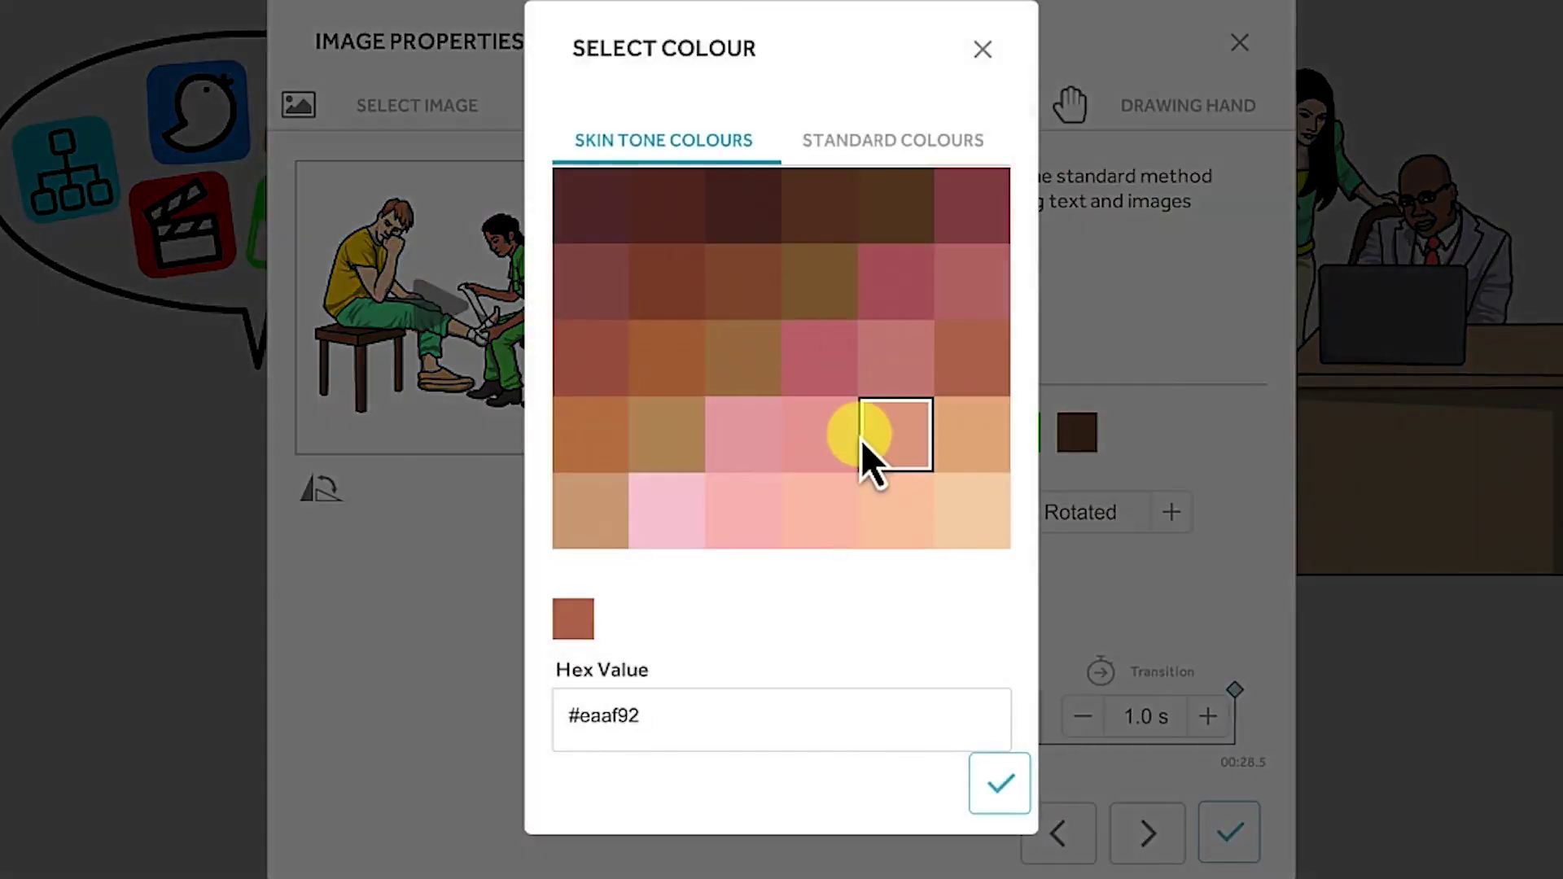
{"action": "left_click", "coordinate": [903, 147]}
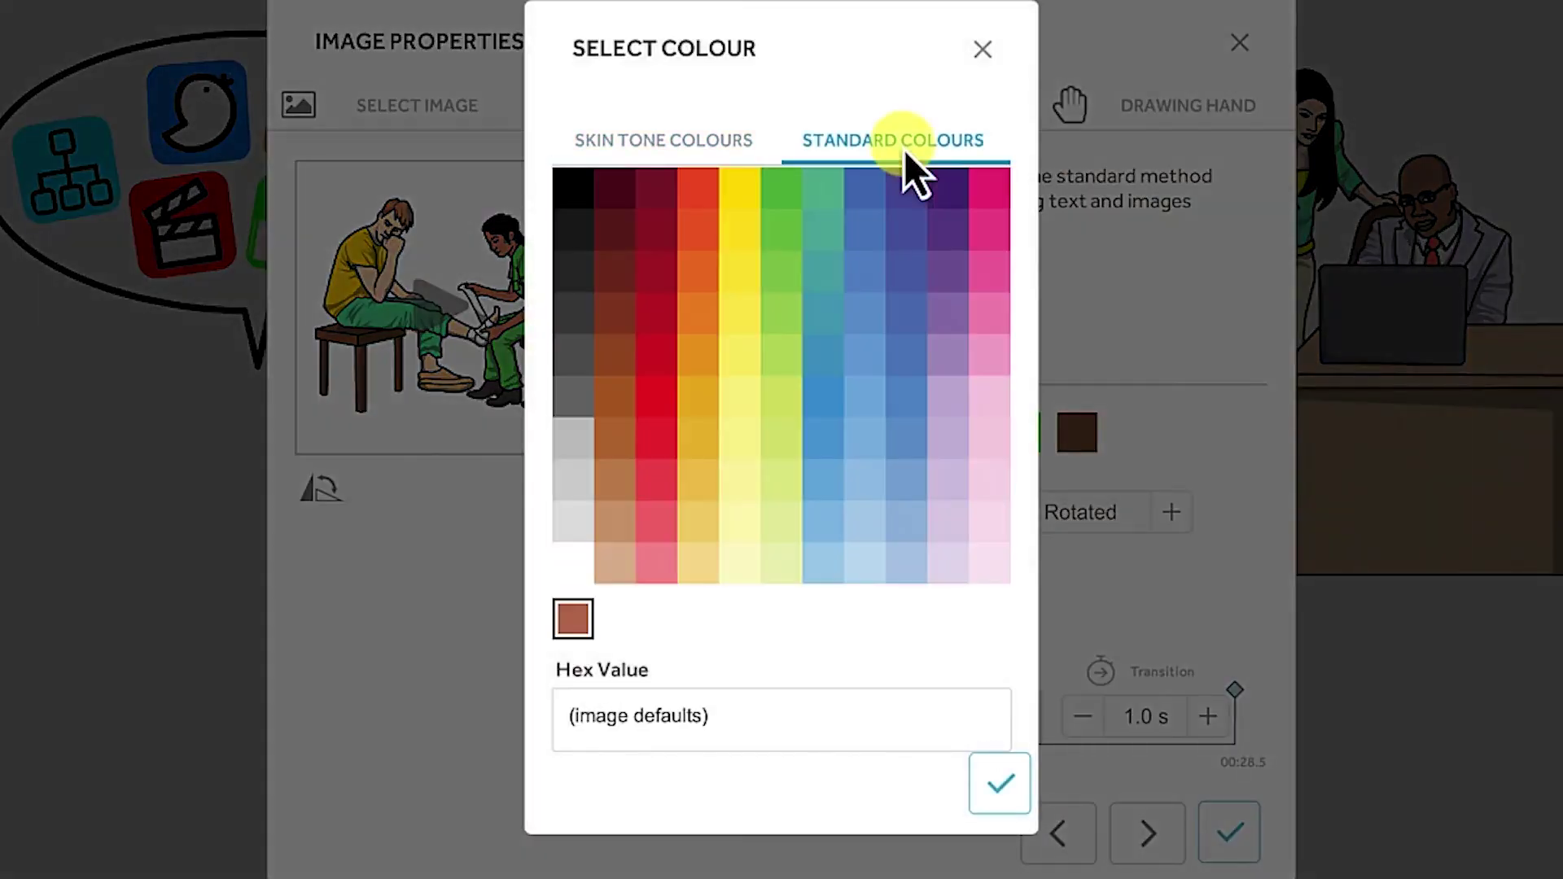
{"action": "left_click", "coordinate": [750, 280]}
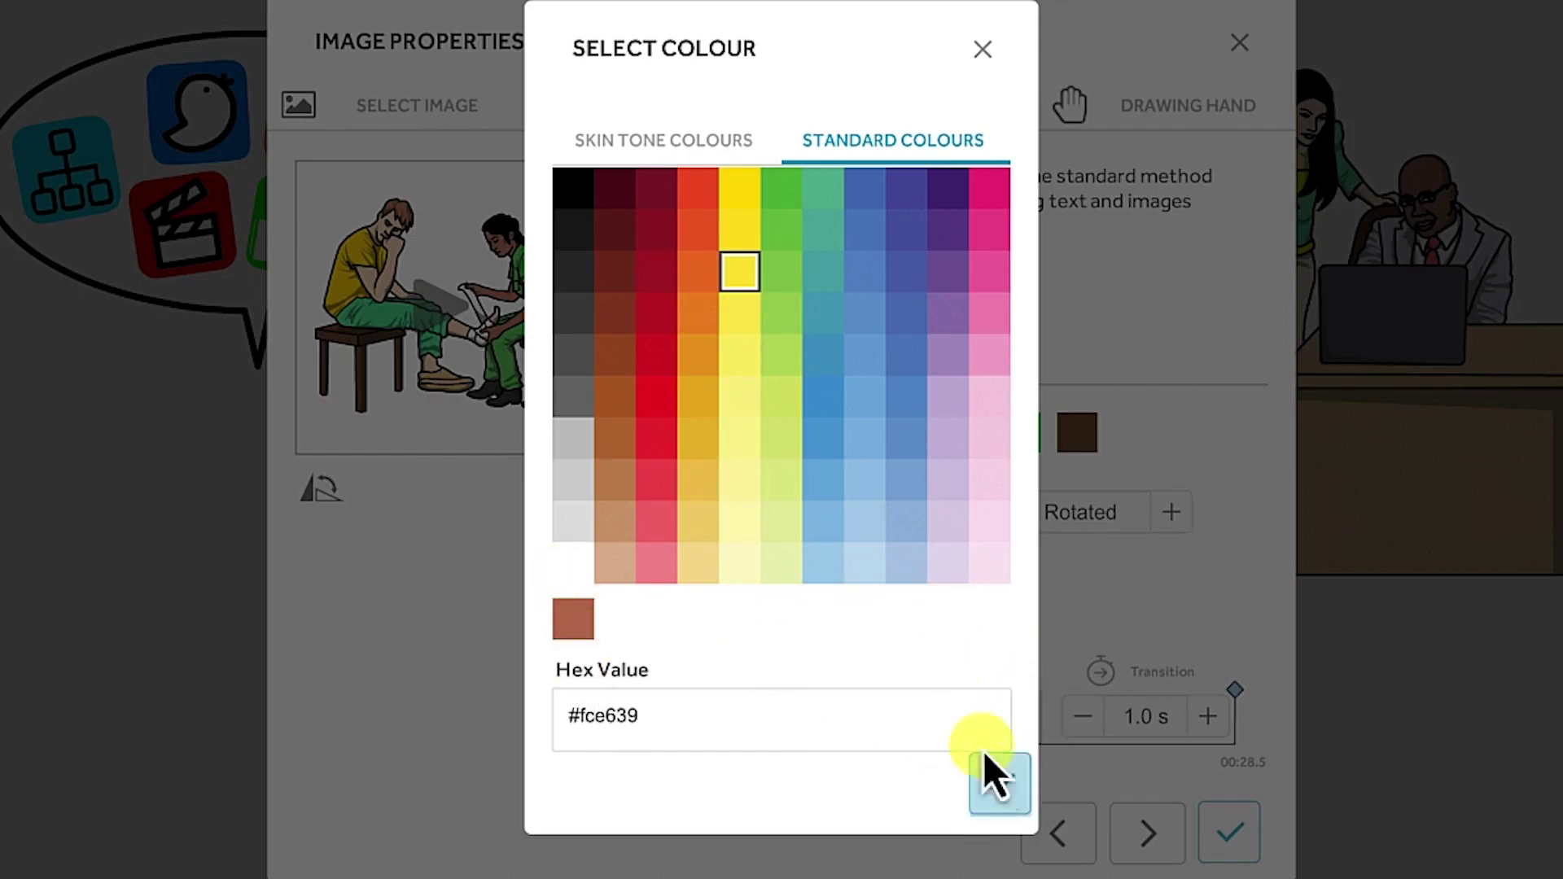
{"action": "left_click", "coordinate": [995, 791]}
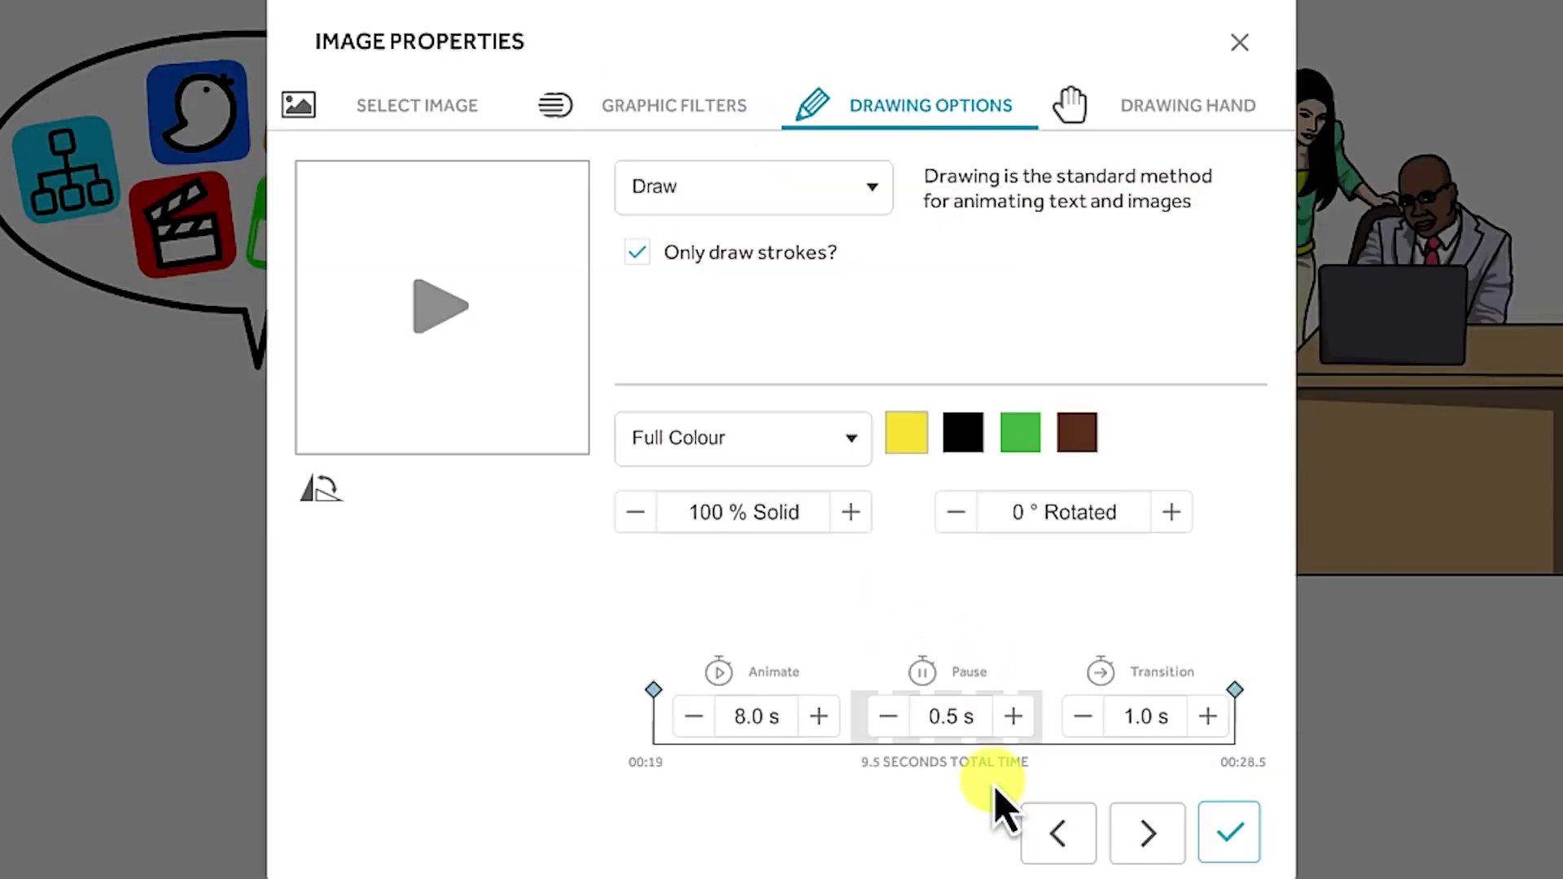
{"action": "left_click", "coordinate": [510, 280]}
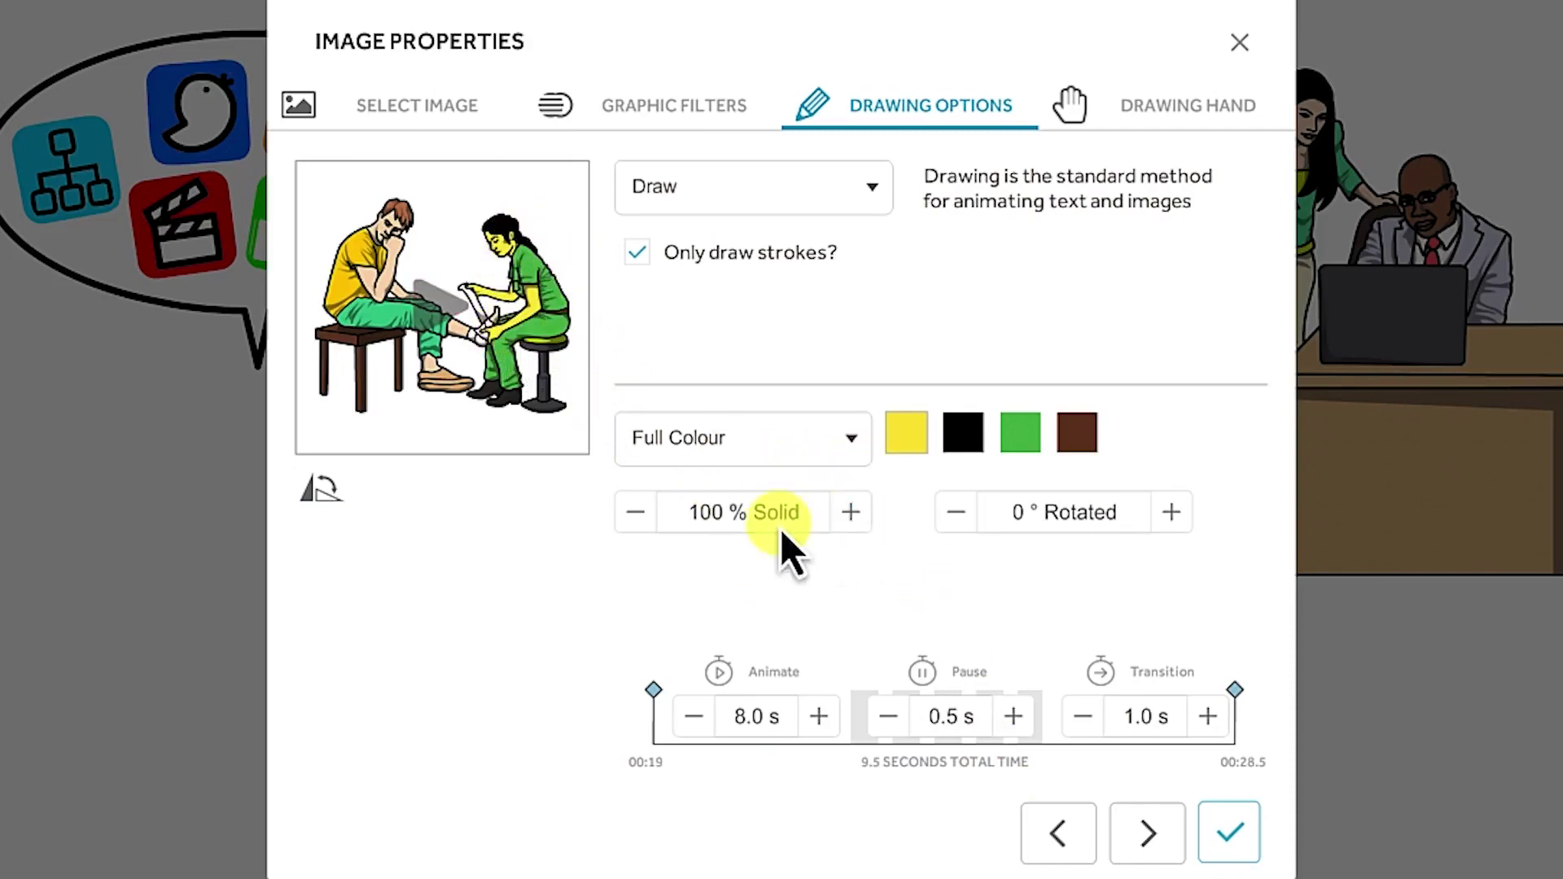
Set the image's animation to Move In and check the available move-in effects, keeping Smooth.
{"action": "mouse_move", "coordinate": [760, 446]}
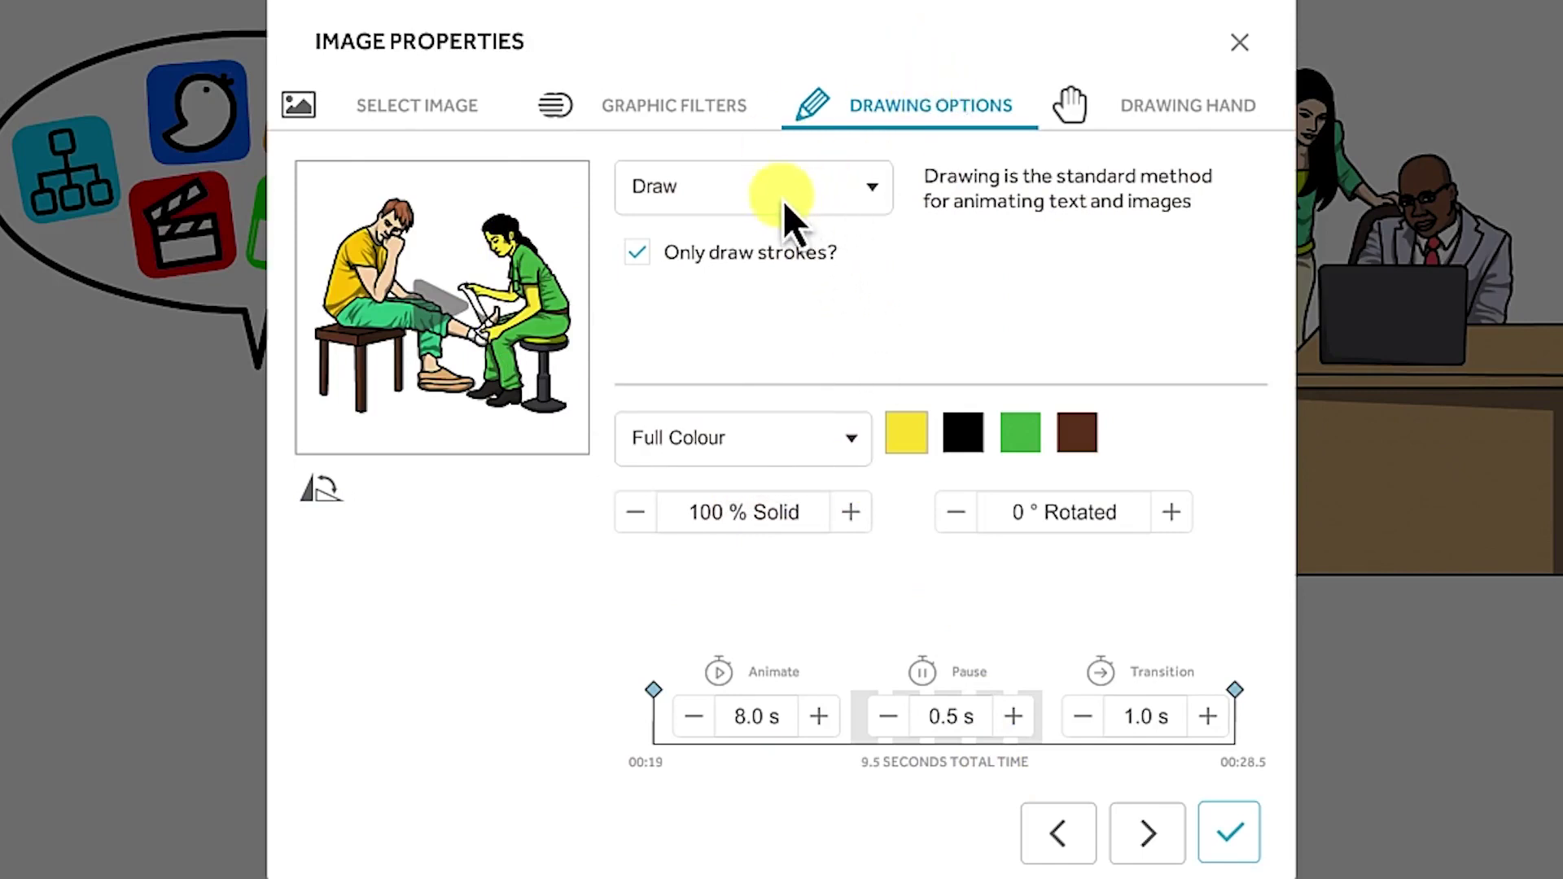
{"action": "mouse_move", "coordinate": [802, 194]}
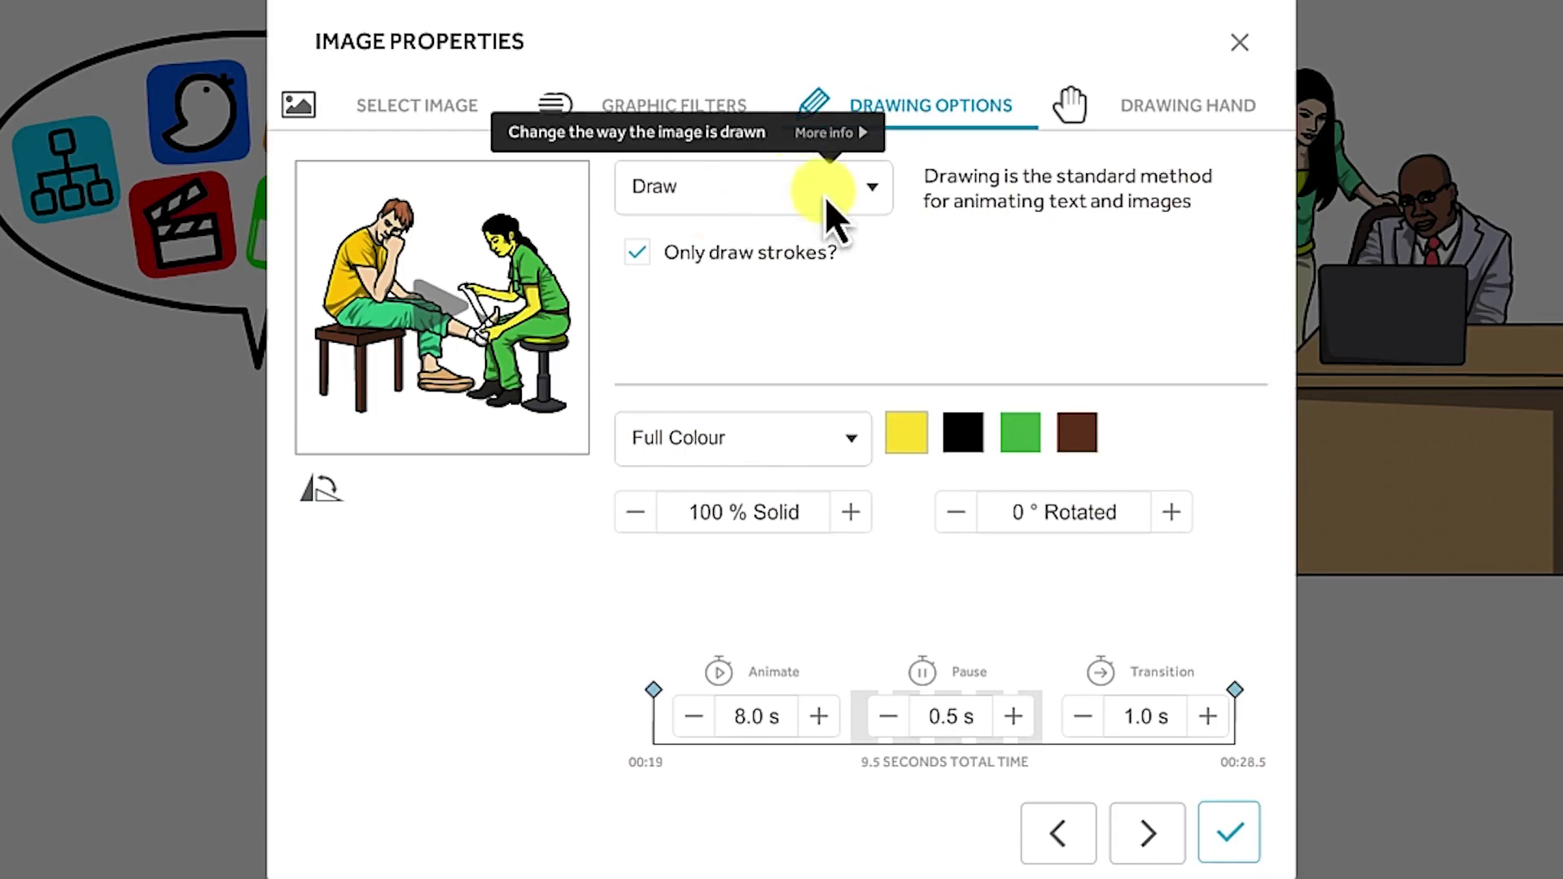
{"action": "left_click", "coordinate": [824, 202]}
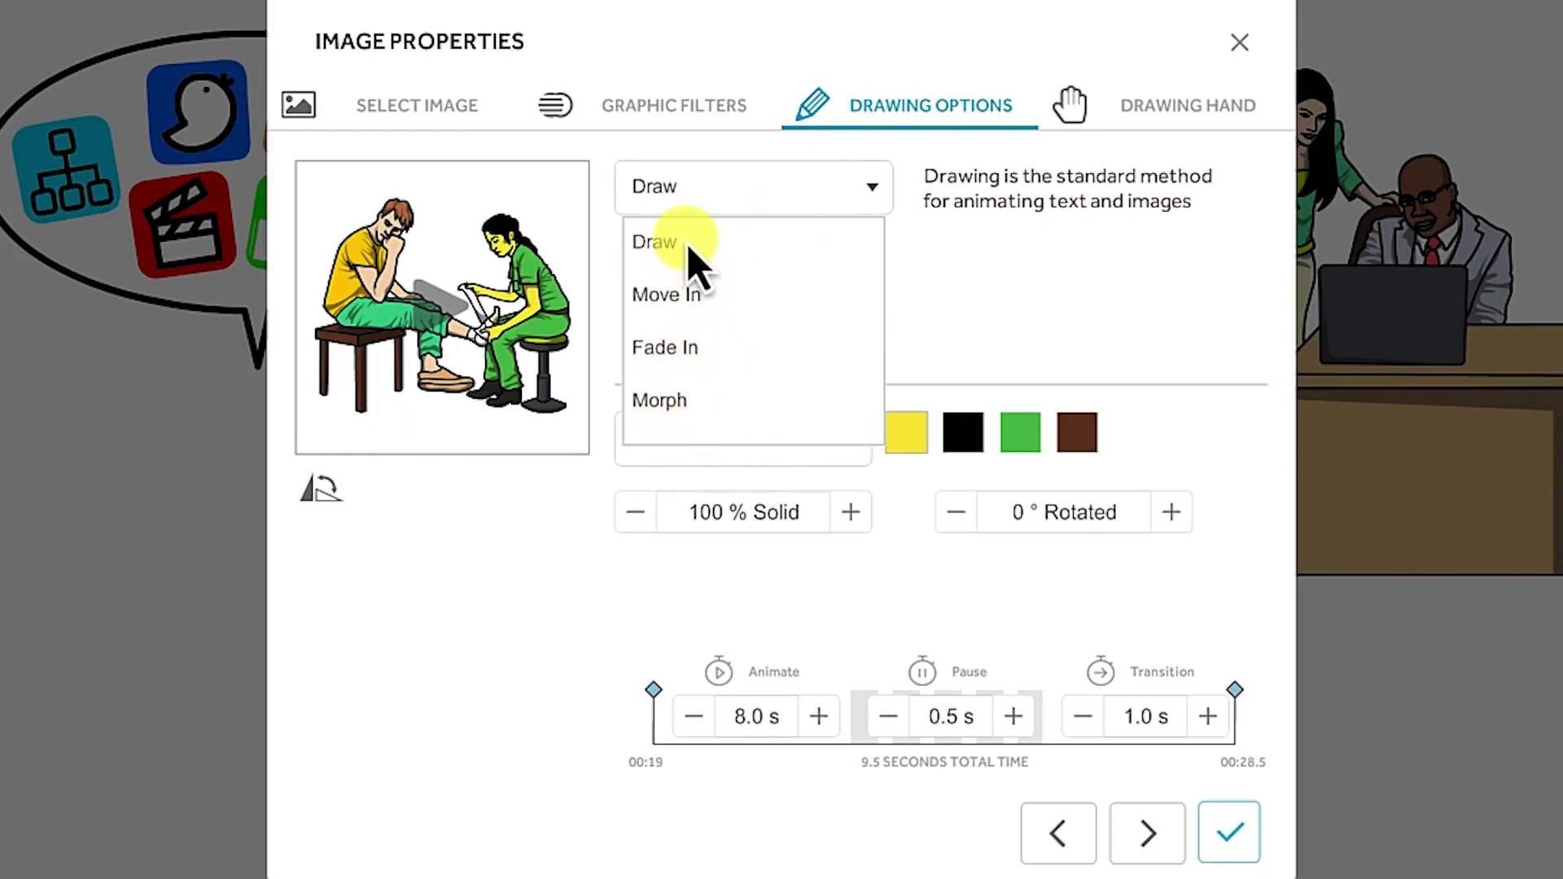
{"action": "left_click", "coordinate": [705, 301]}
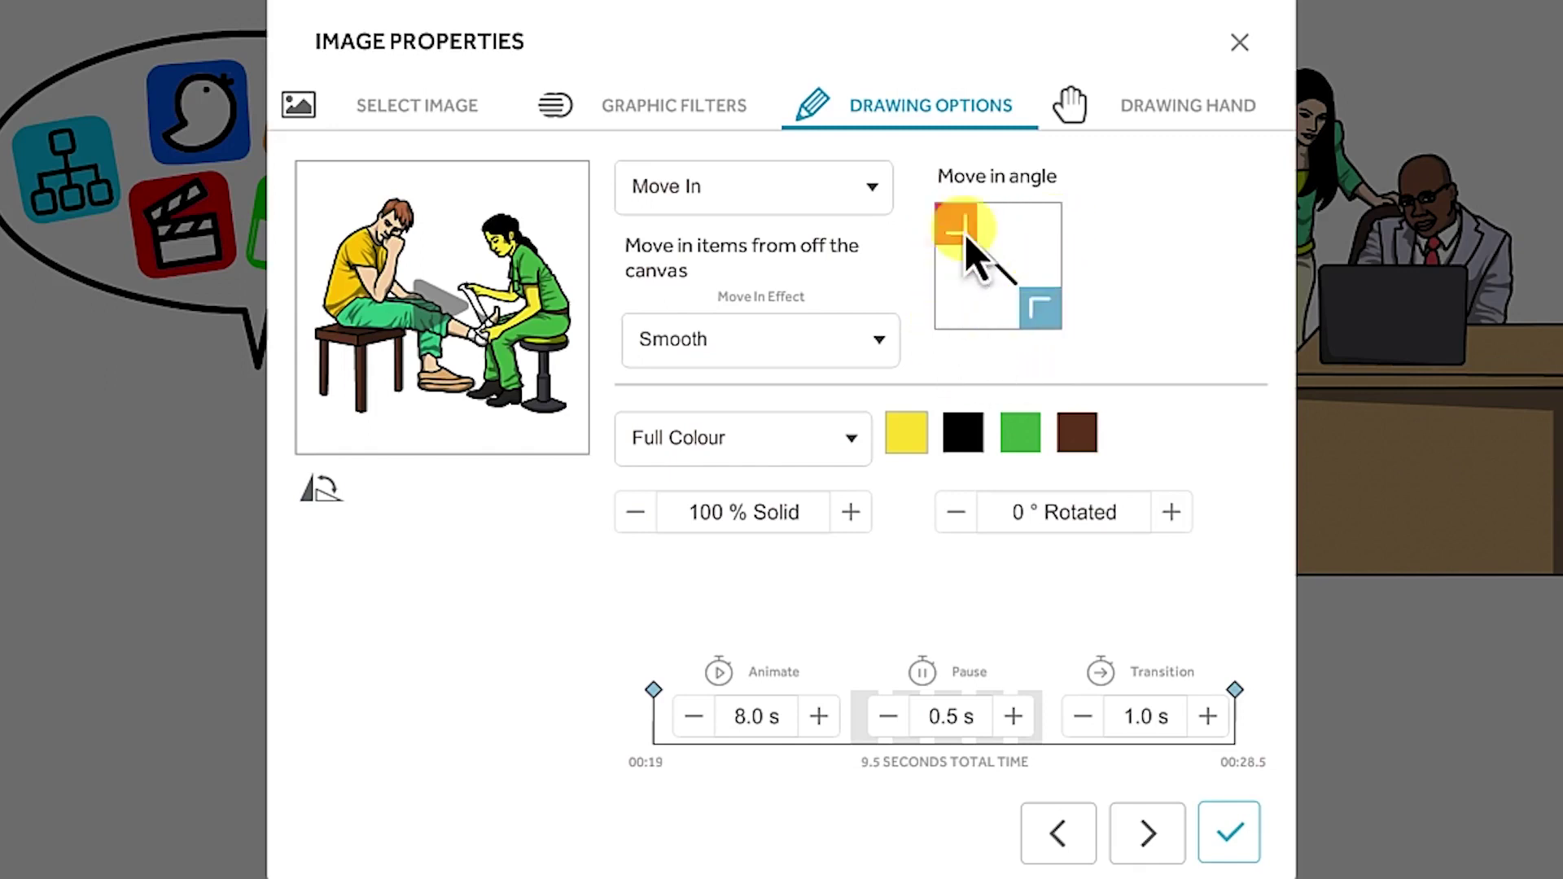
{"action": "left_click", "coordinate": [879, 342]}
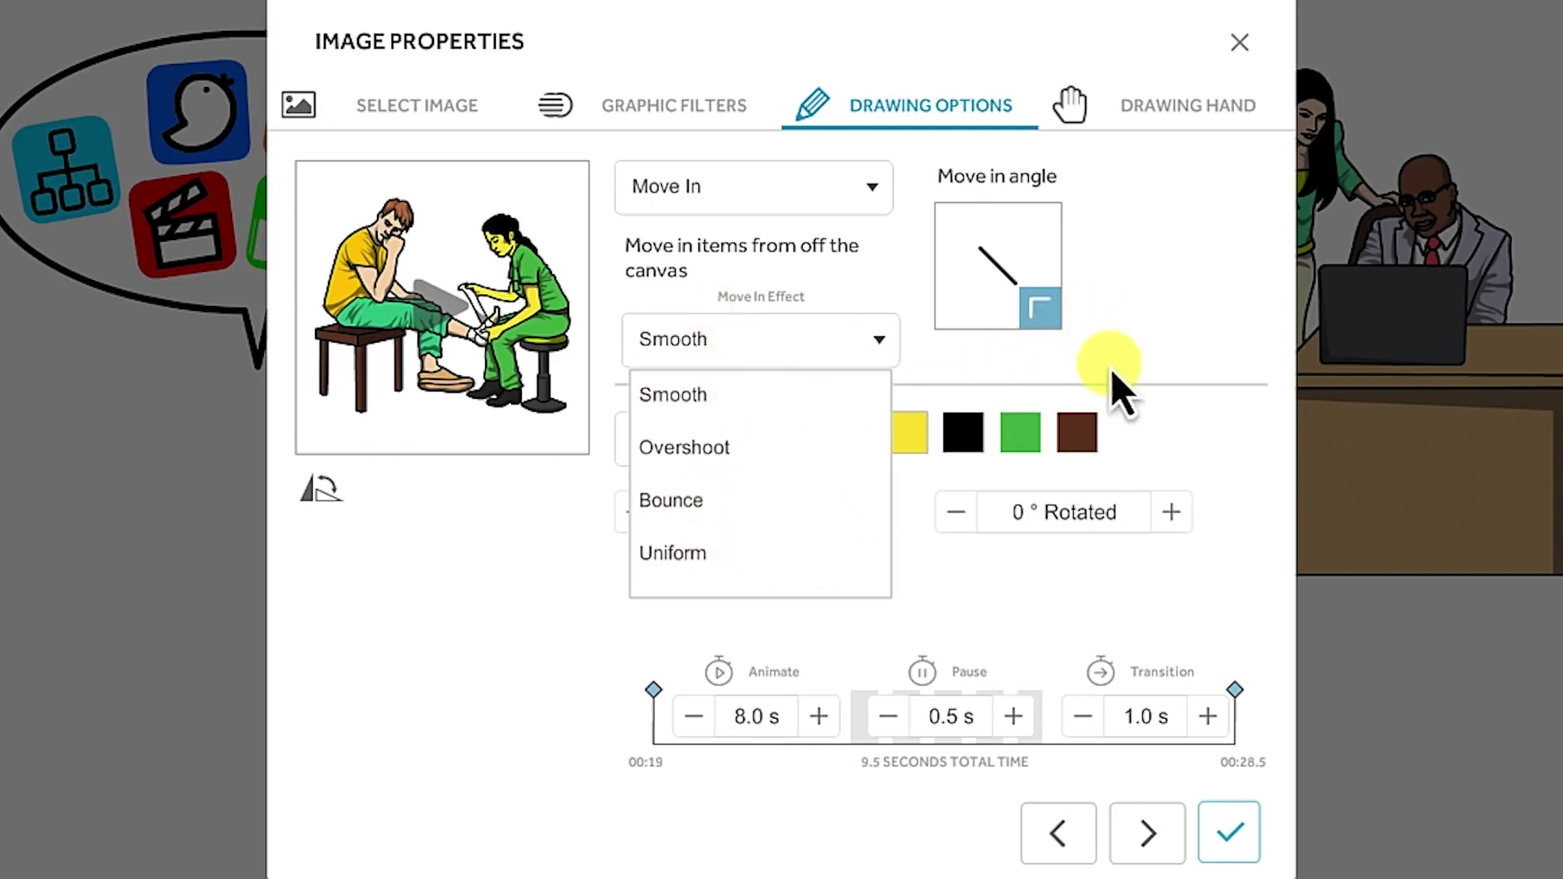
{"action": "left_click", "coordinate": [1137, 349]}
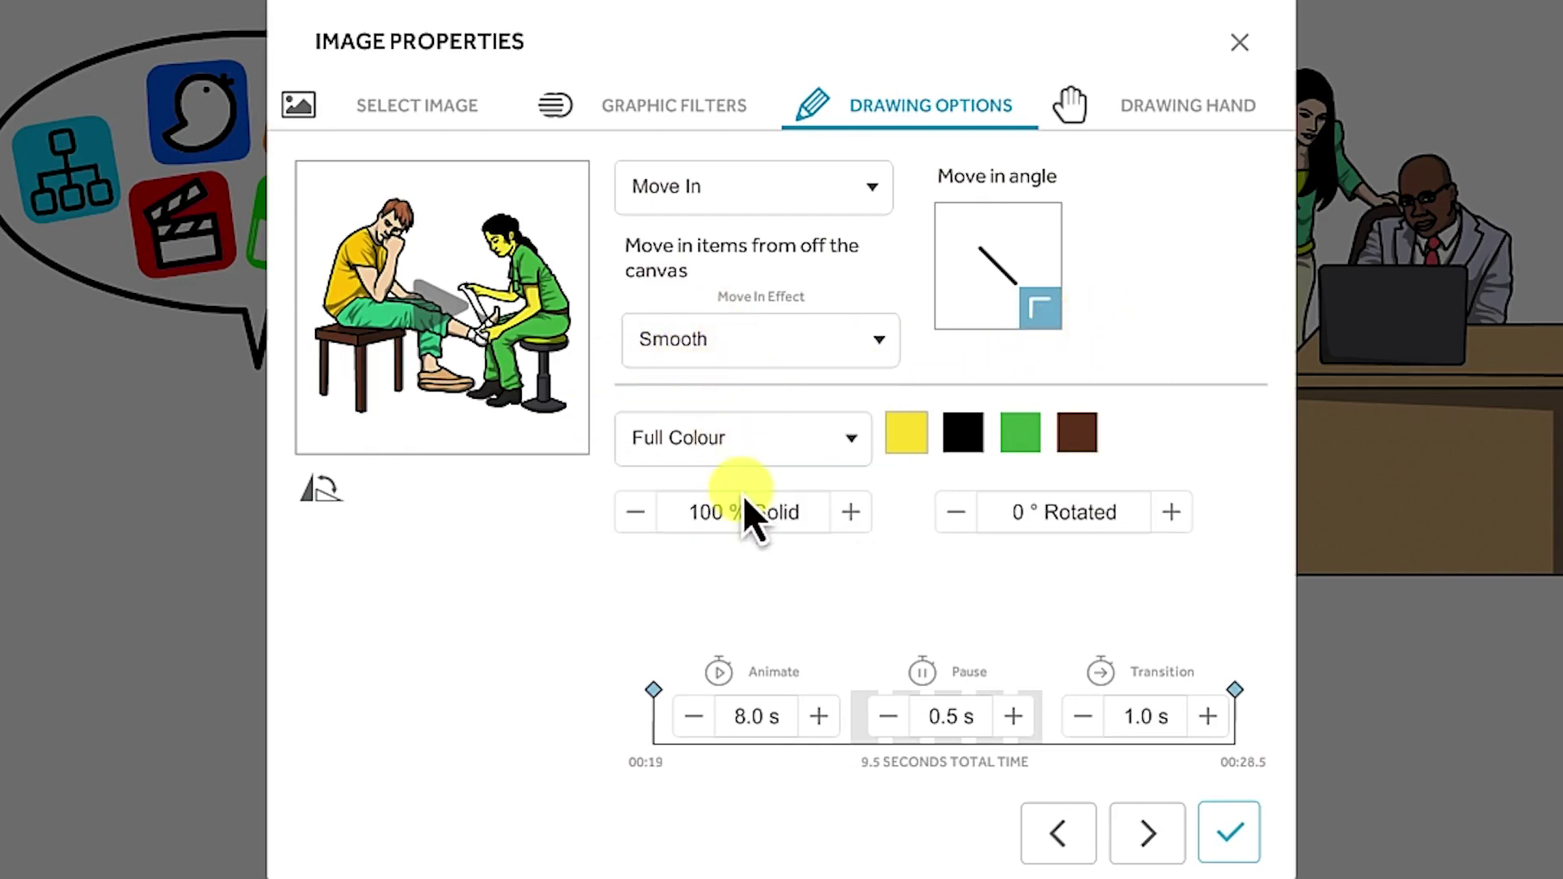
Examine the image's colour mode choices and its solidity setting without changing either.
{"action": "left_click", "coordinate": [824, 443]}
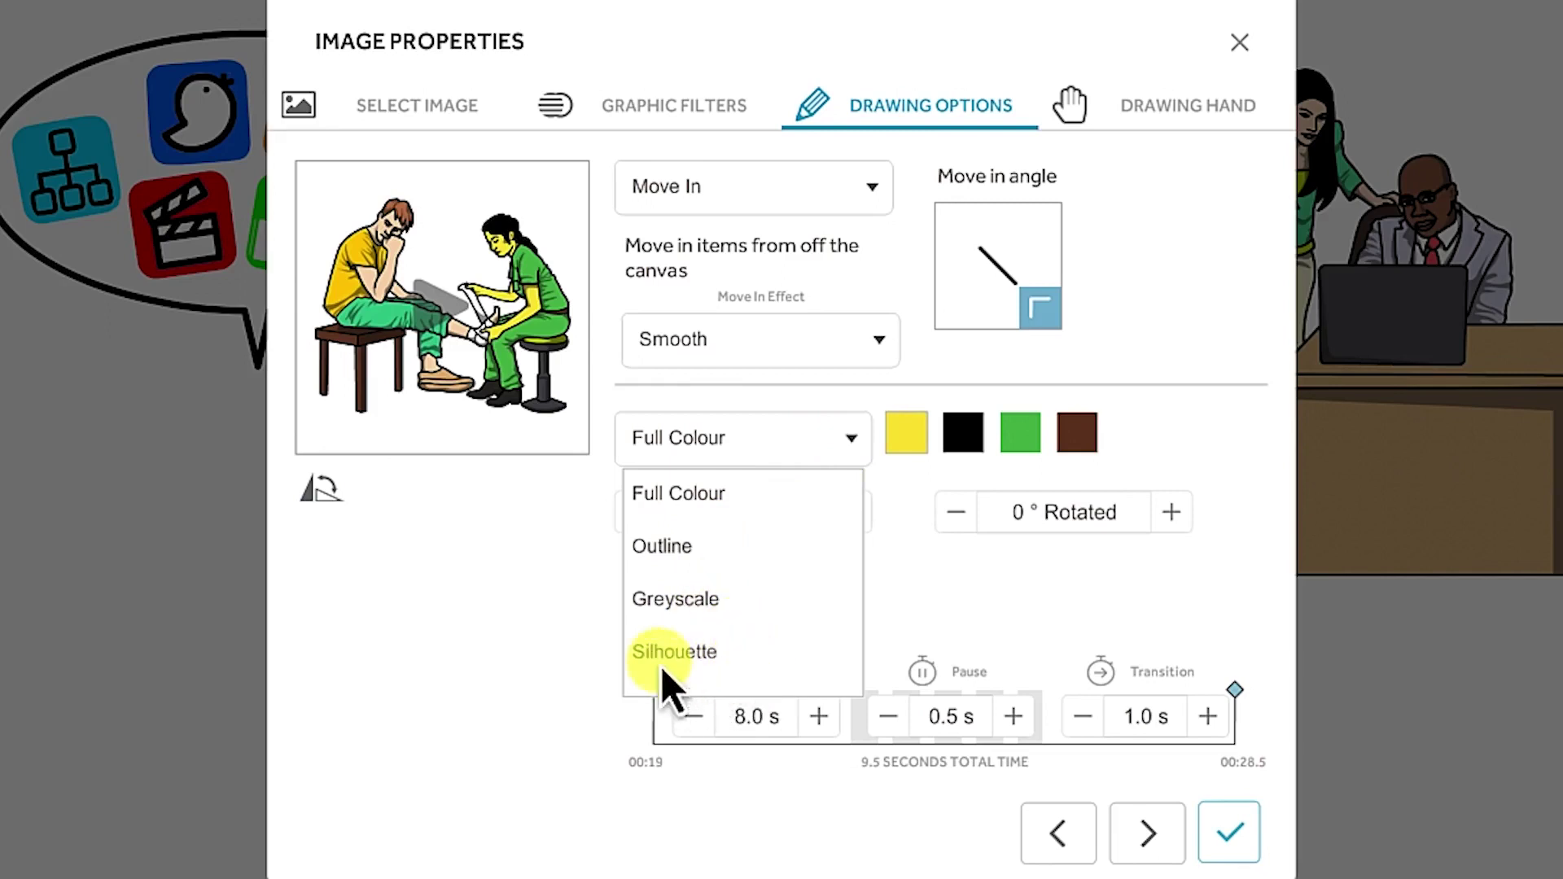
{"action": "left_click", "coordinate": [936, 609]}
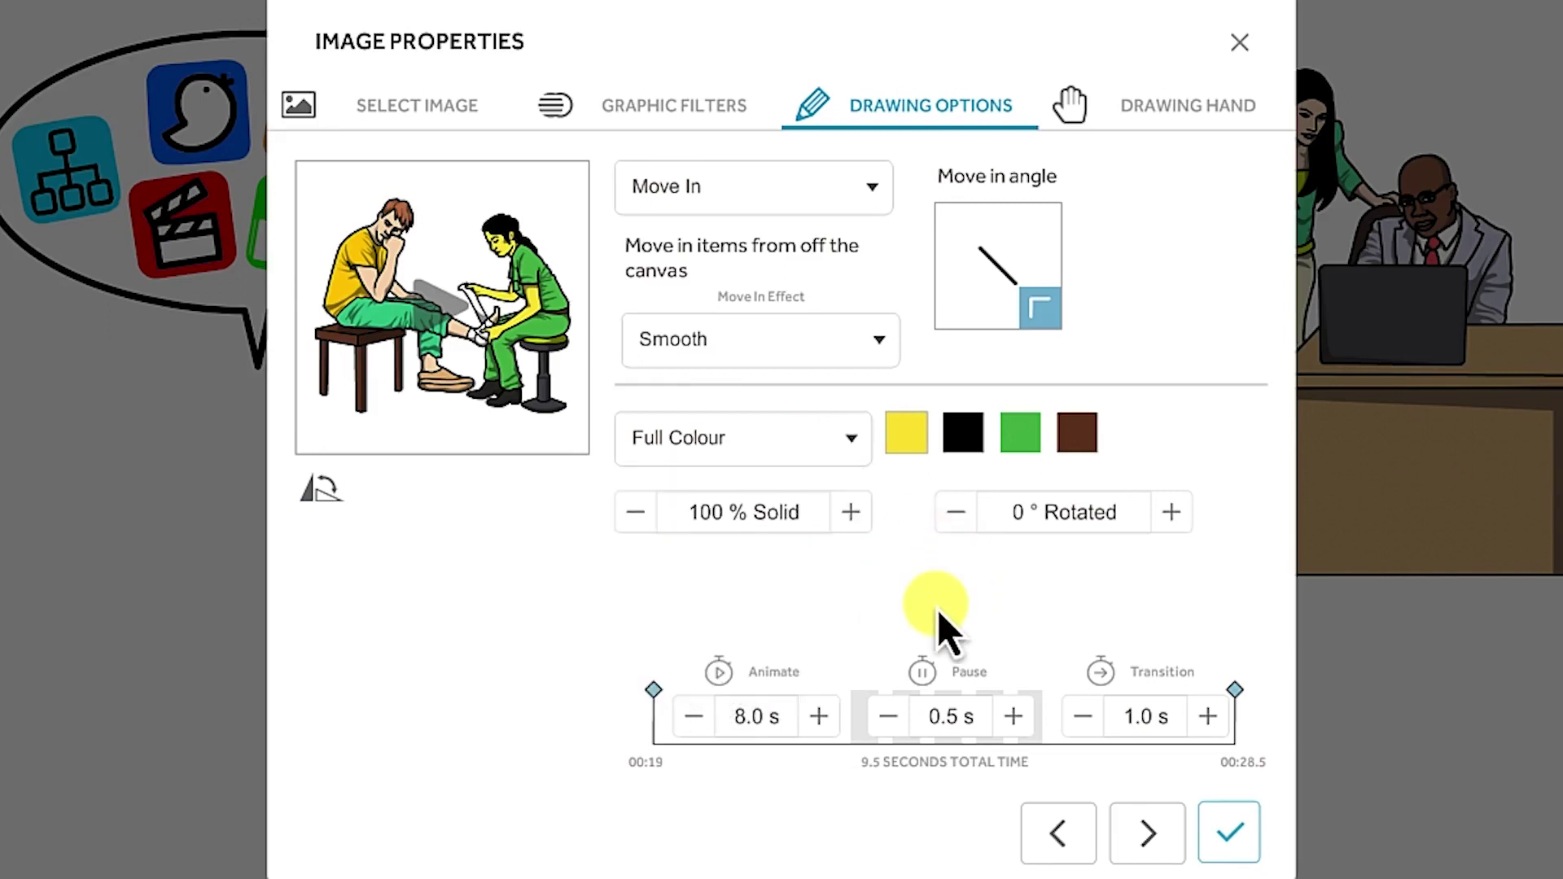
{"action": "left_click", "coordinate": [779, 526]}
{"action": "left_click", "coordinate": [914, 530]}
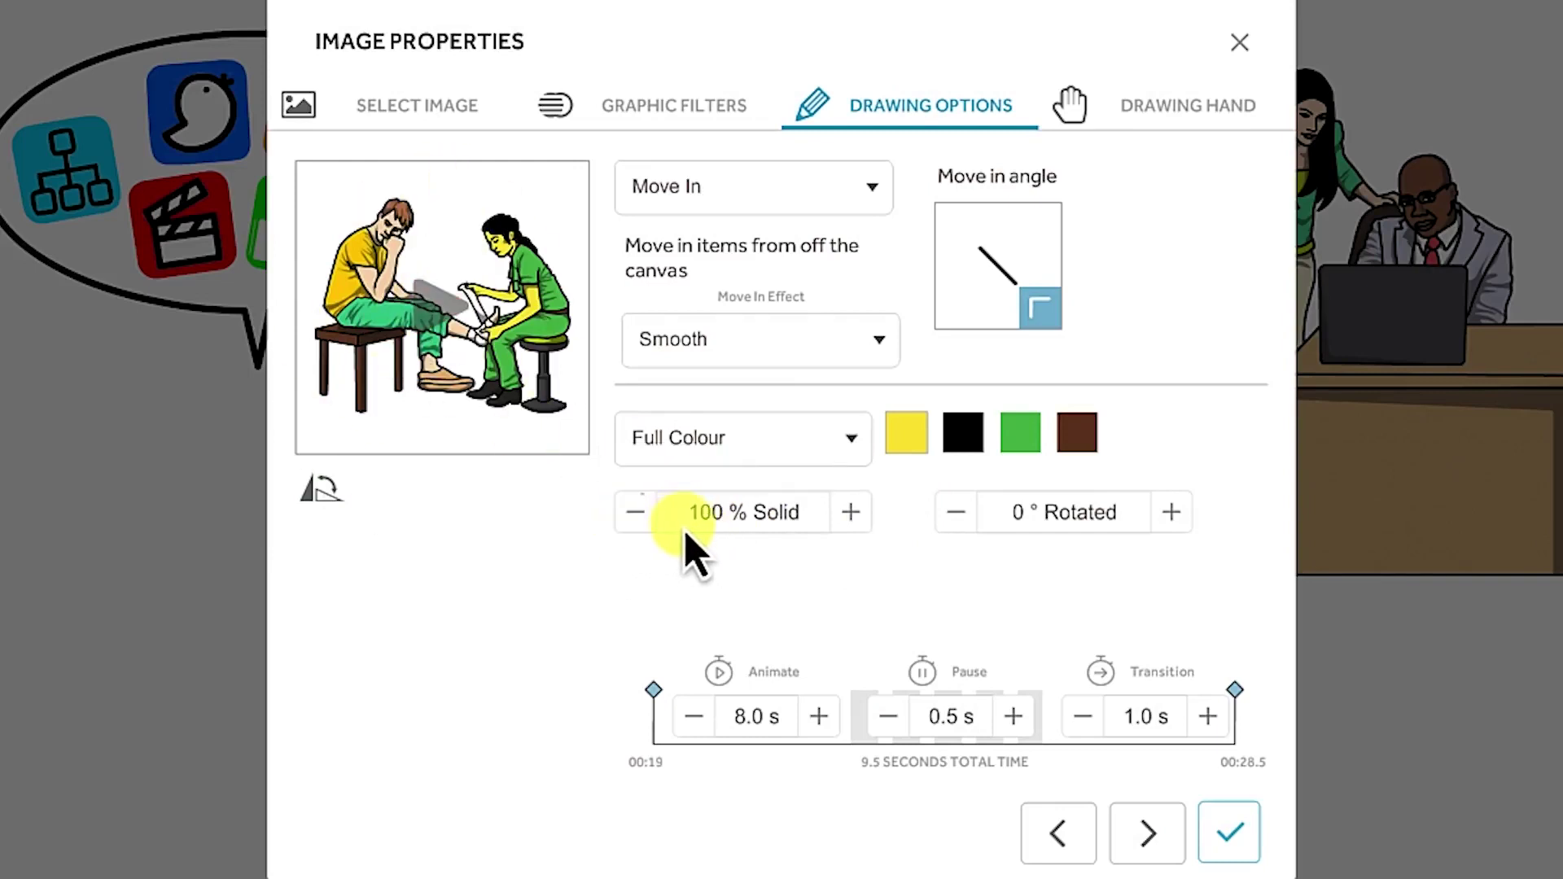
Raise the image's rotation in single-degree increments to 12° and preview the tilted picture.
{"action": "left_click", "coordinate": [1174, 509]}
{"action": "left_click", "coordinate": [1175, 519]}
{"action": "left_click", "coordinate": [1174, 521]}
{"action": "left_click", "coordinate": [1175, 520]}
{"action": "left_click", "coordinate": [1175, 520]}
{"action": "left_click", "coordinate": [1174, 520]}
{"action": "left_click", "coordinate": [1175, 520]}
{"action": "left_click", "coordinate": [1171, 521]}
{"action": "left_click", "coordinate": [1164, 521]}
{"action": "left_click", "coordinate": [1164, 521]}
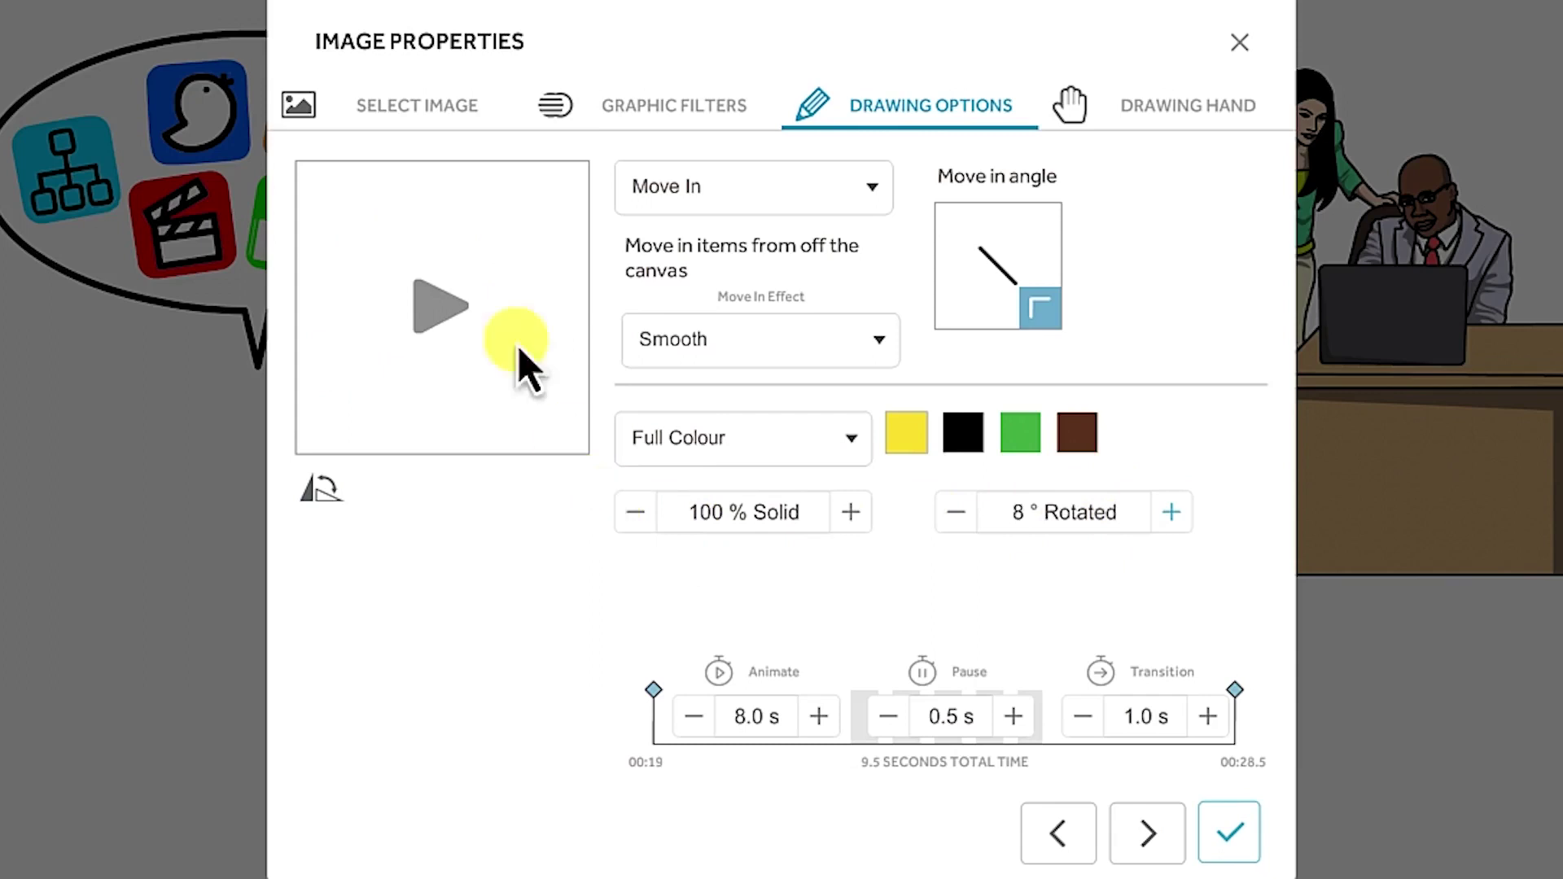
{"action": "left_click", "coordinate": [419, 277]}
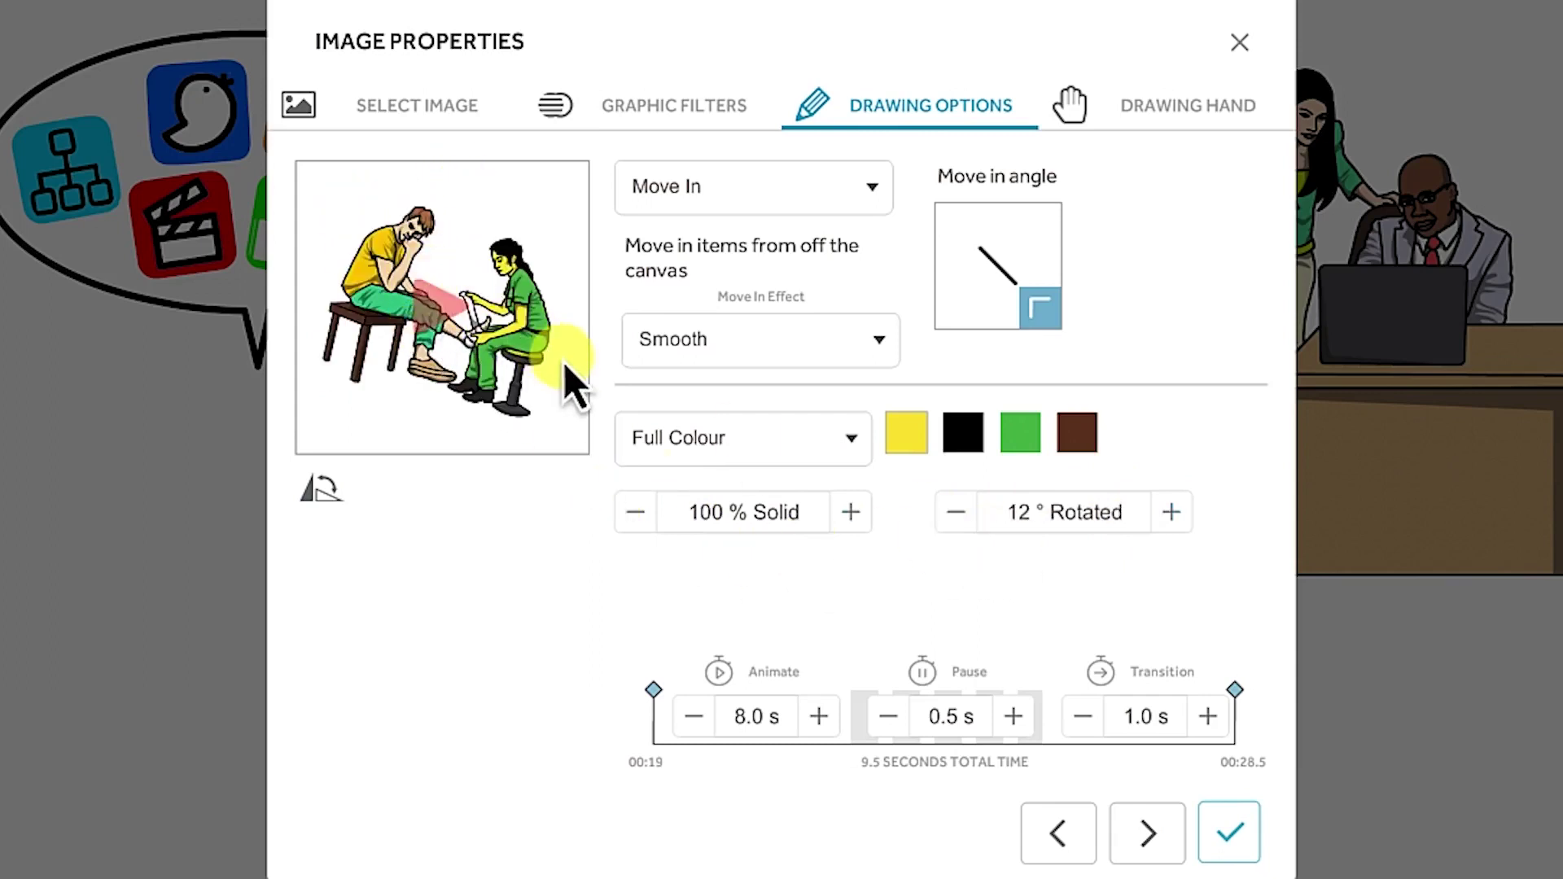
Enter an exact rotation of 40° for the image, preview it enlarged, and close the preview.
{"action": "left_click", "coordinate": [1033, 509]}
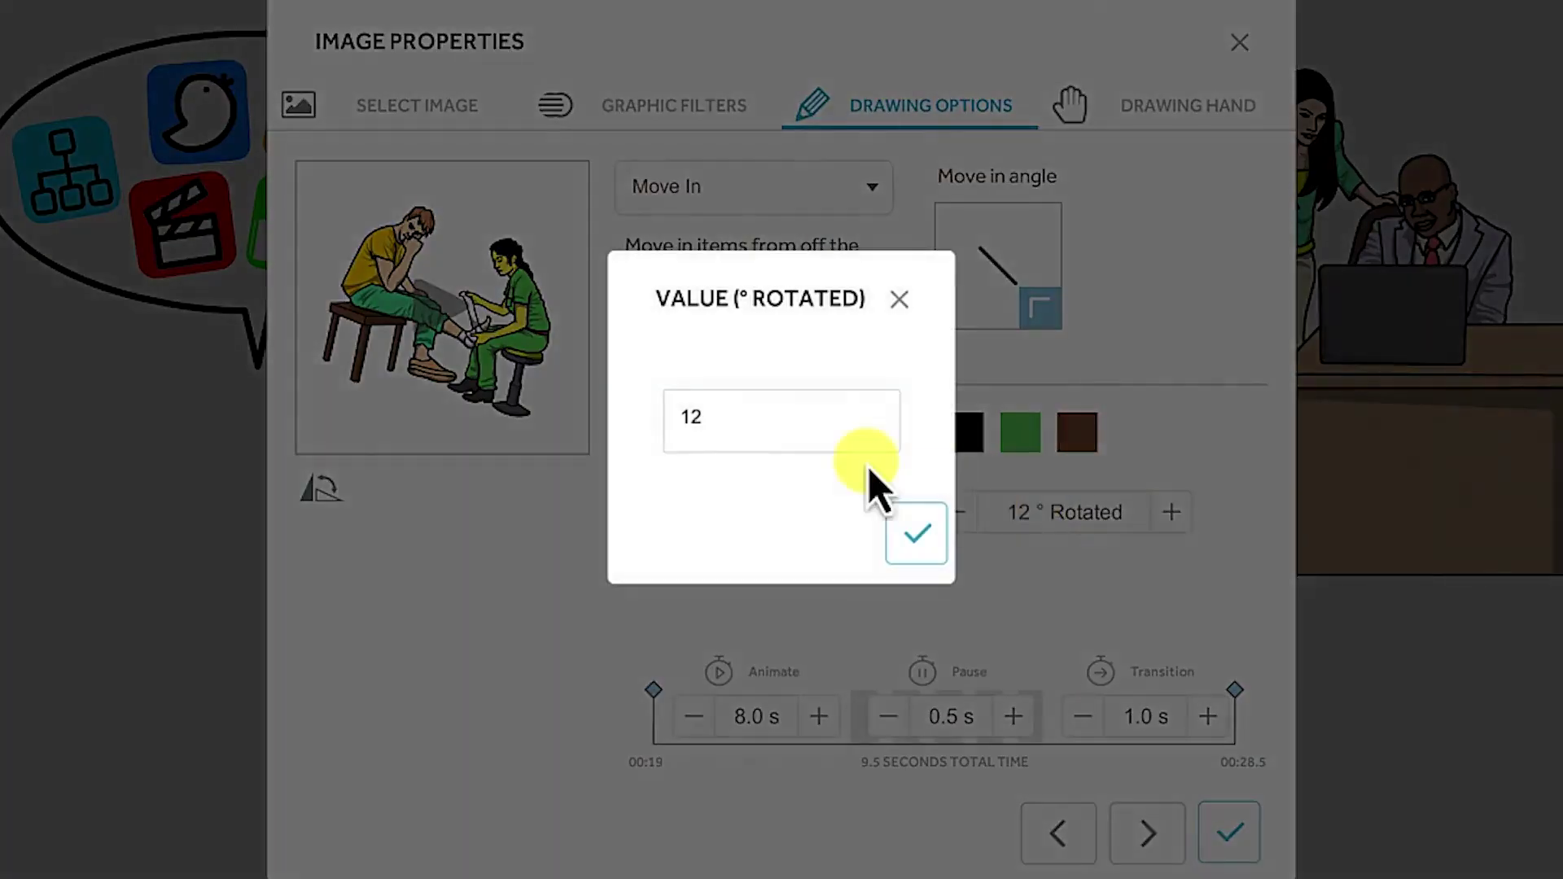
{"action": "double_click", "coordinate": [731, 429]}
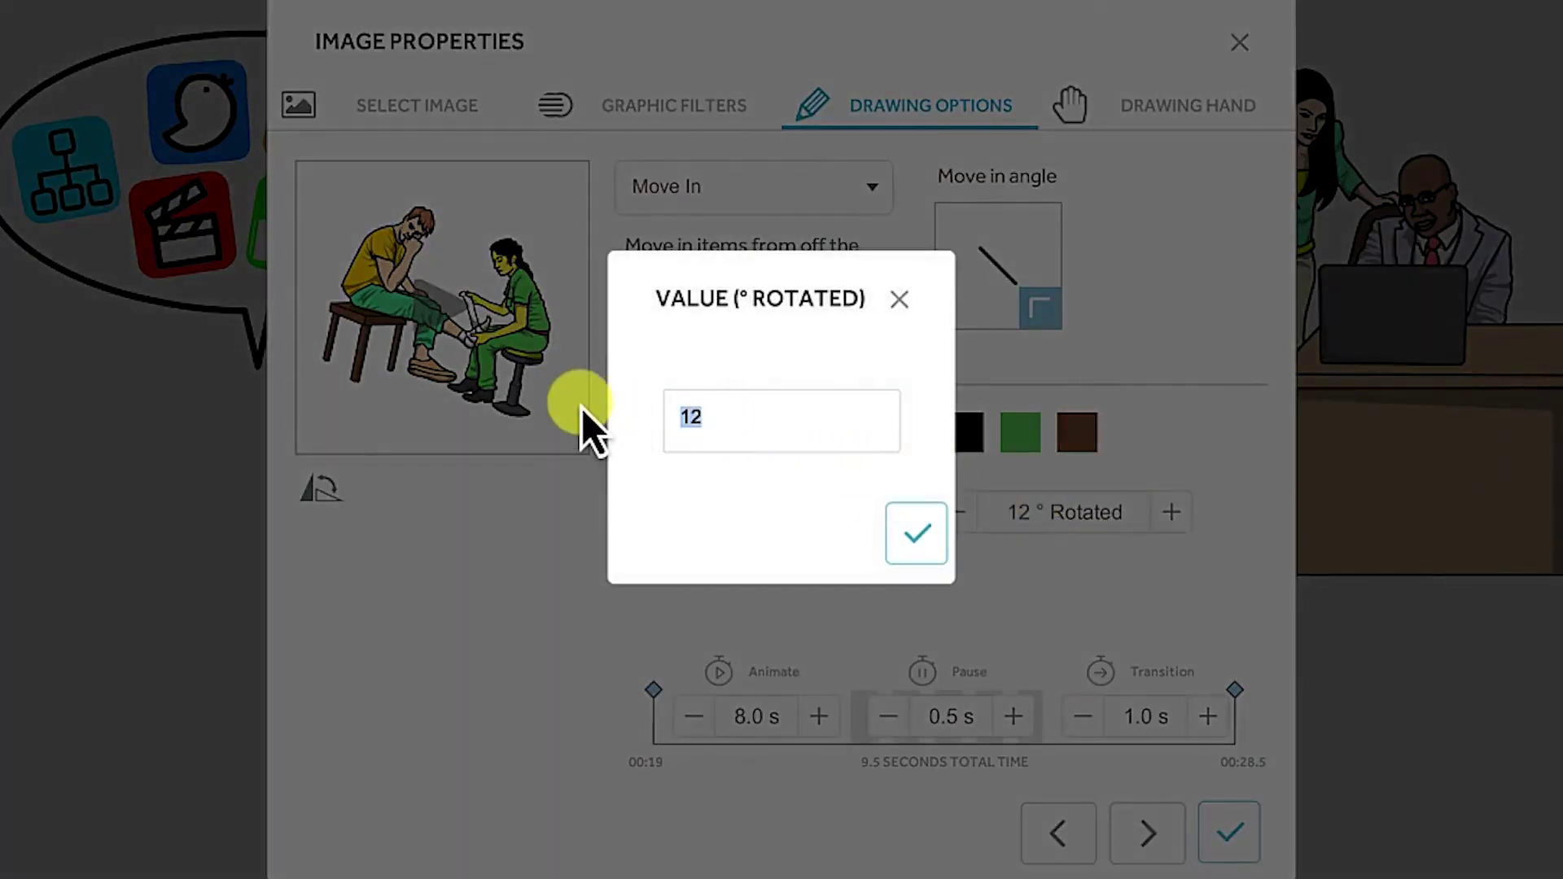
{"action": "type", "text": "40"}
{"action": "left_click", "coordinate": [909, 544]}
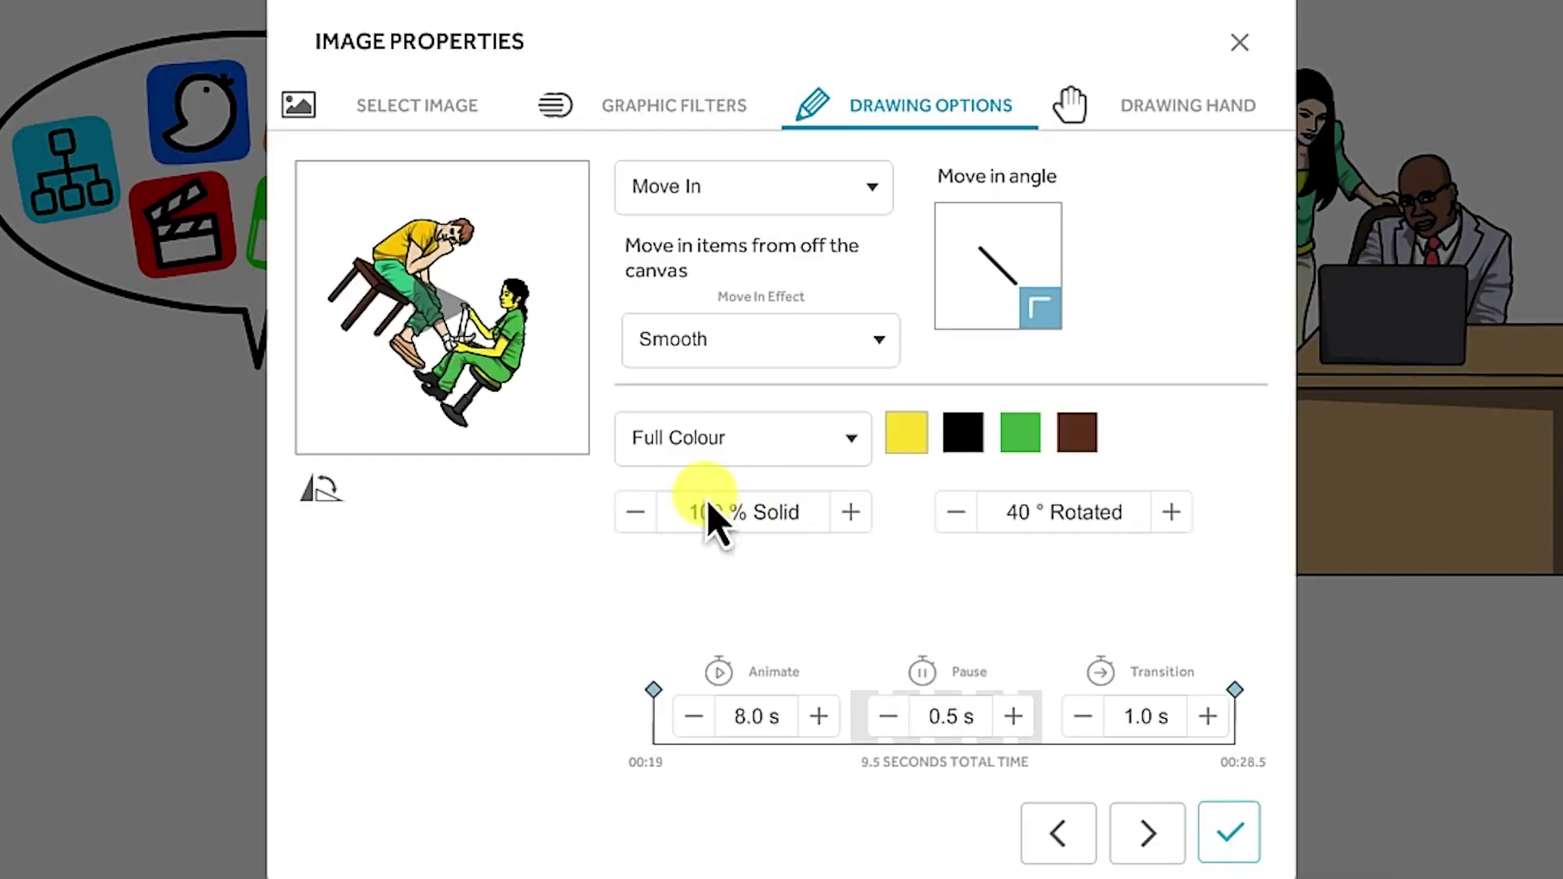
{"action": "left_click", "coordinate": [438, 308]}
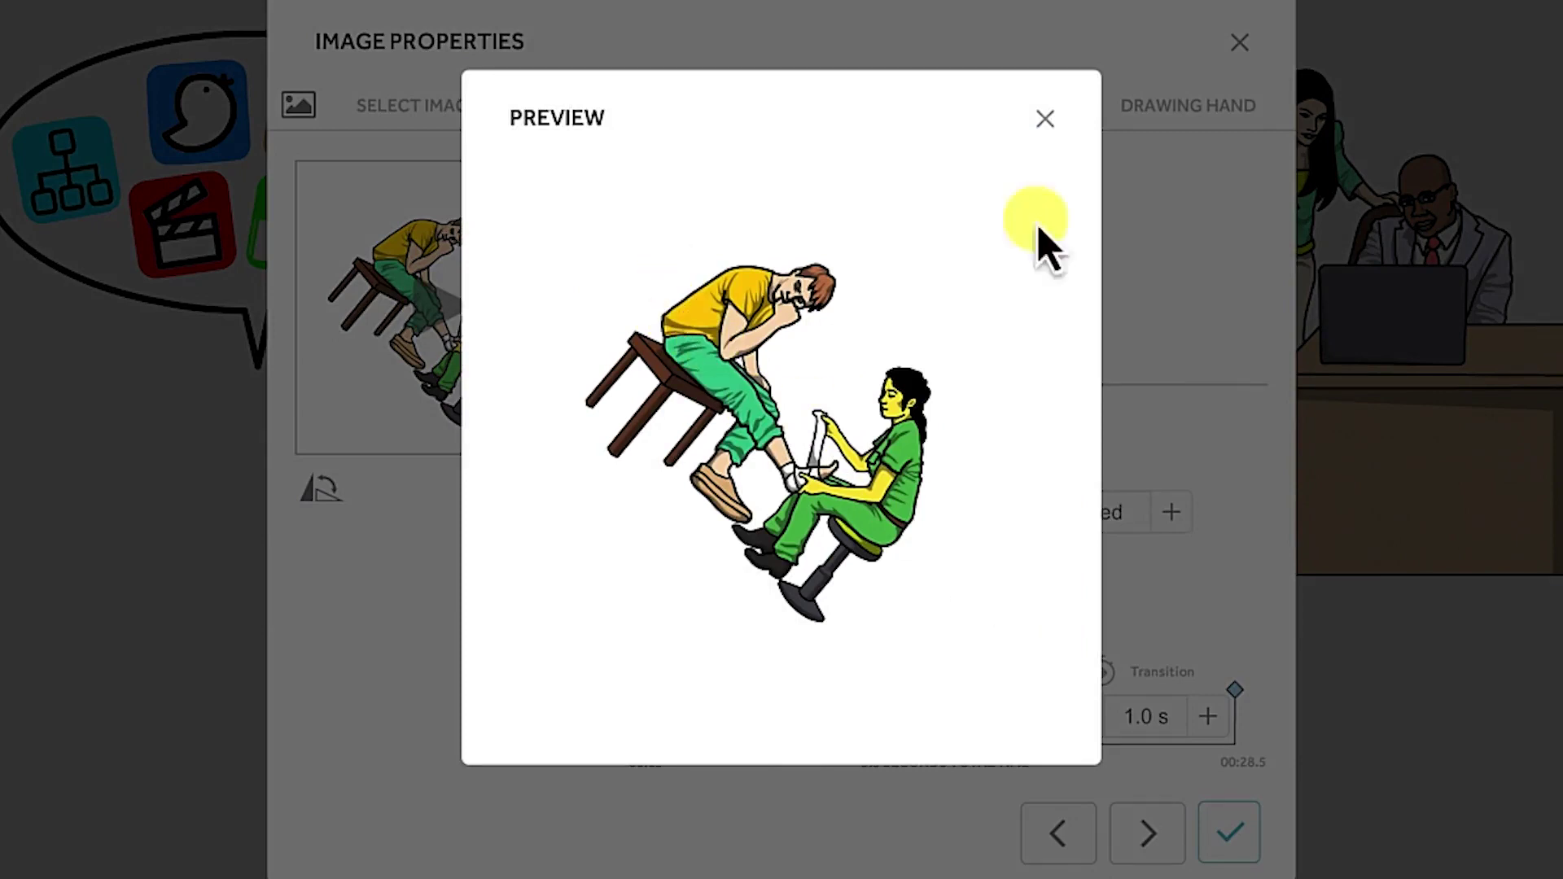
{"action": "left_click", "coordinate": [1044, 120]}
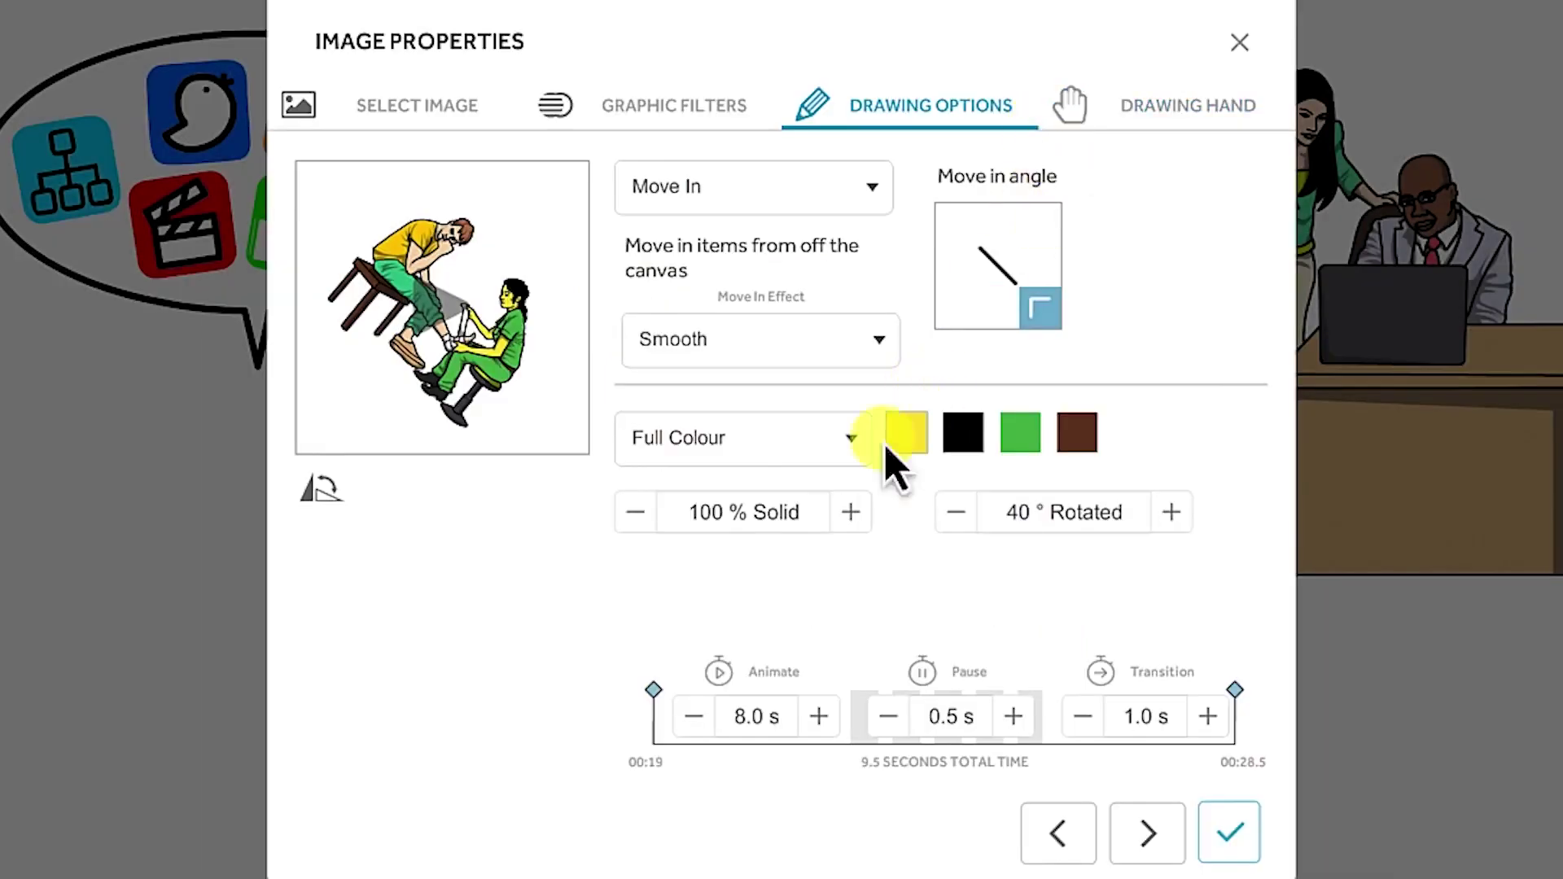
Reset the image's rotation to 0°.
{"action": "left_click", "coordinate": [1023, 512]}
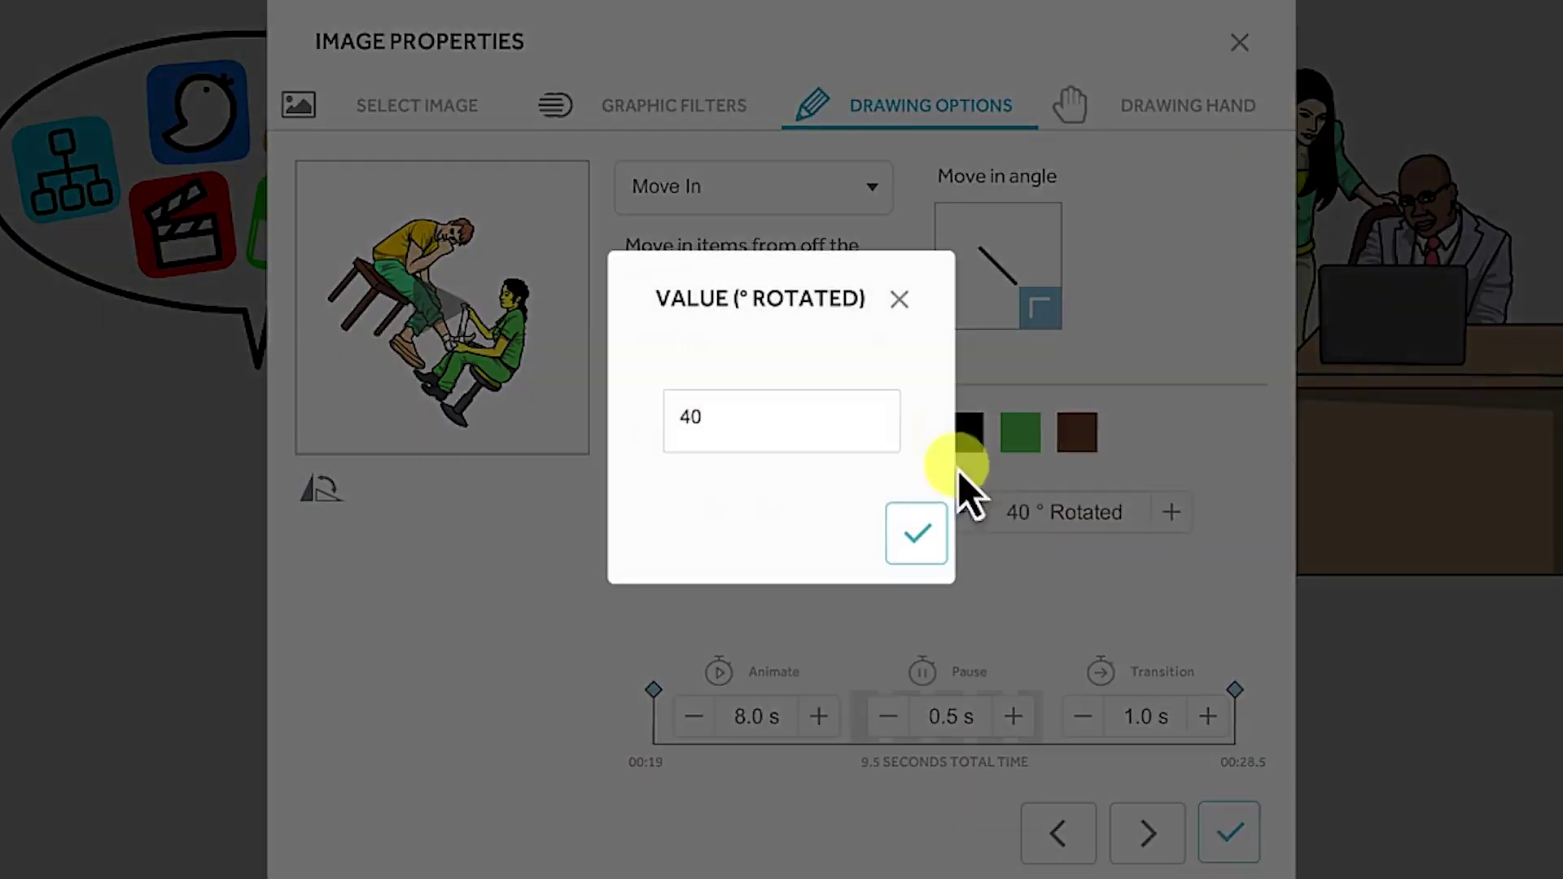
{"action": "left_click", "coordinate": [685, 425]}
{"action": "key", "text": "BackSpace"}
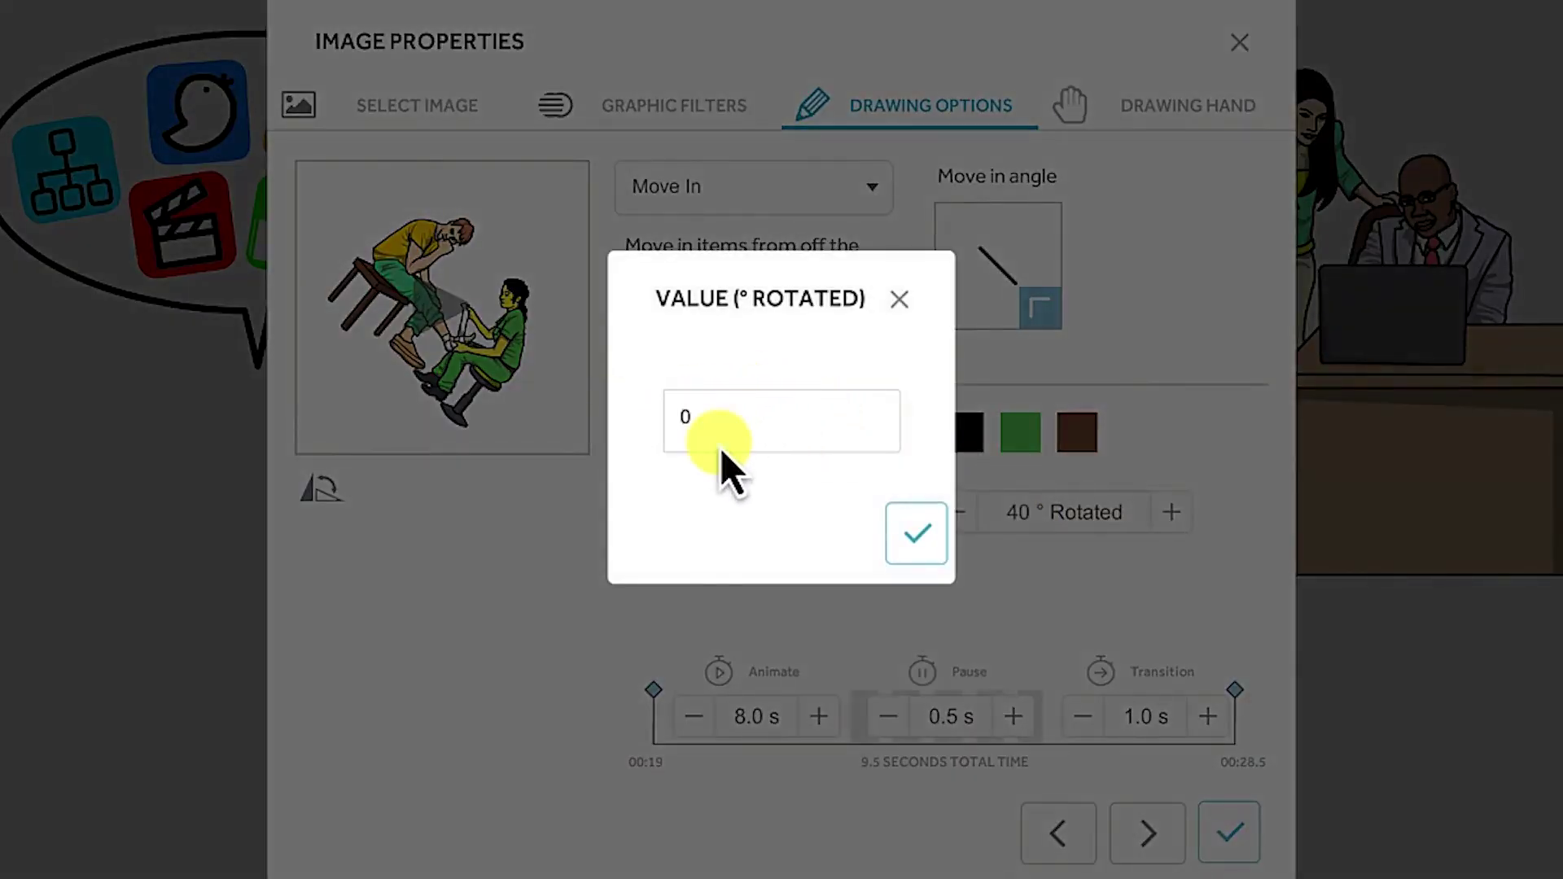
{"action": "left_click", "coordinate": [905, 531]}
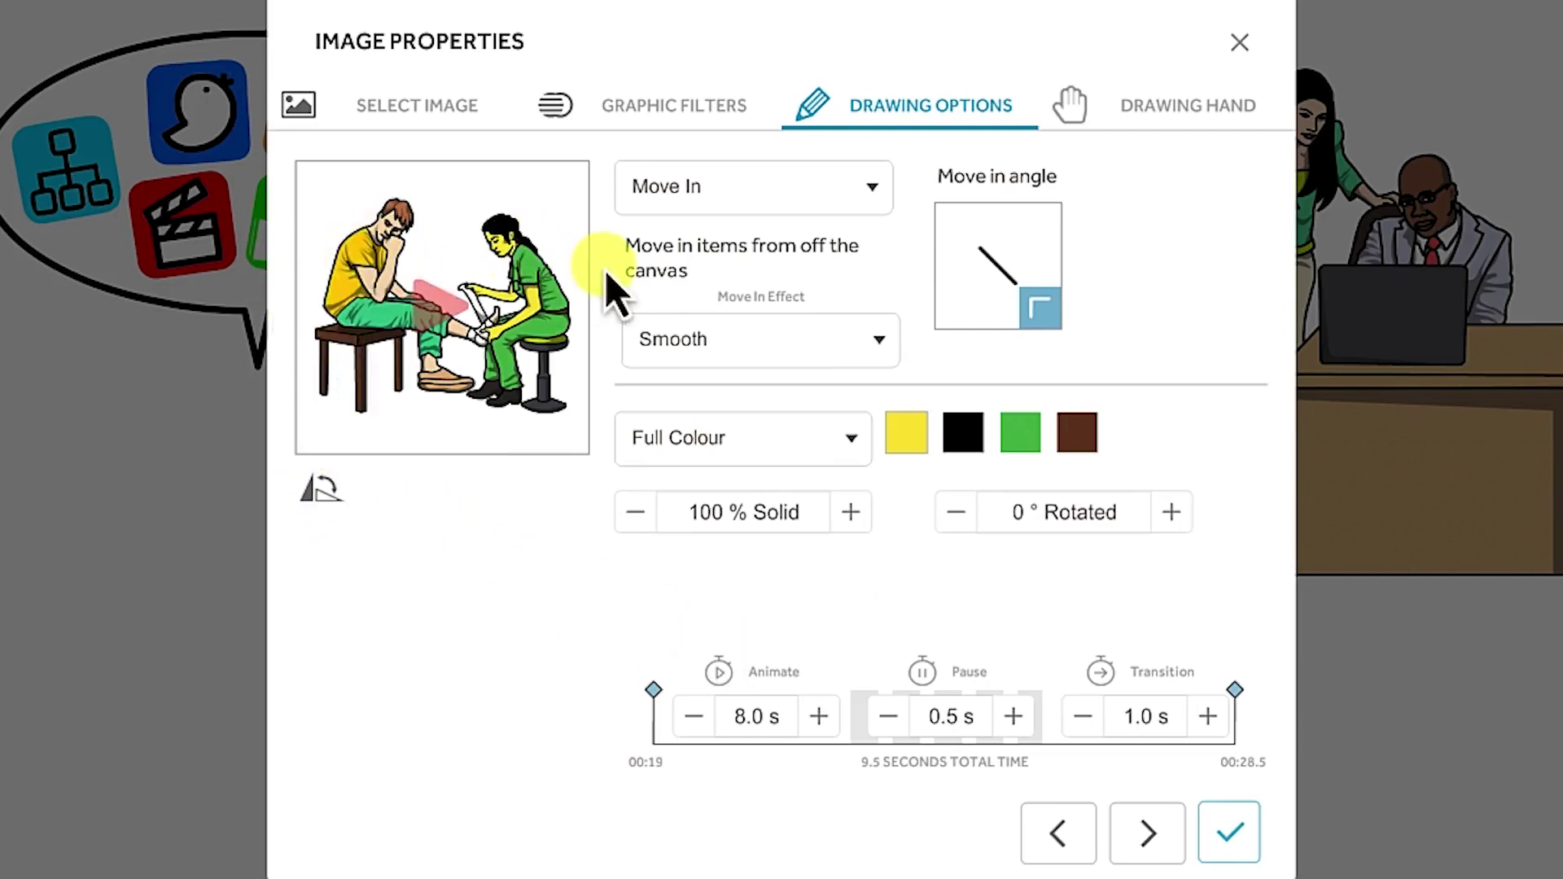
Flip the image three times in a row, from mirrored horizontally to upside down.
{"action": "left_click", "coordinate": [326, 498]}
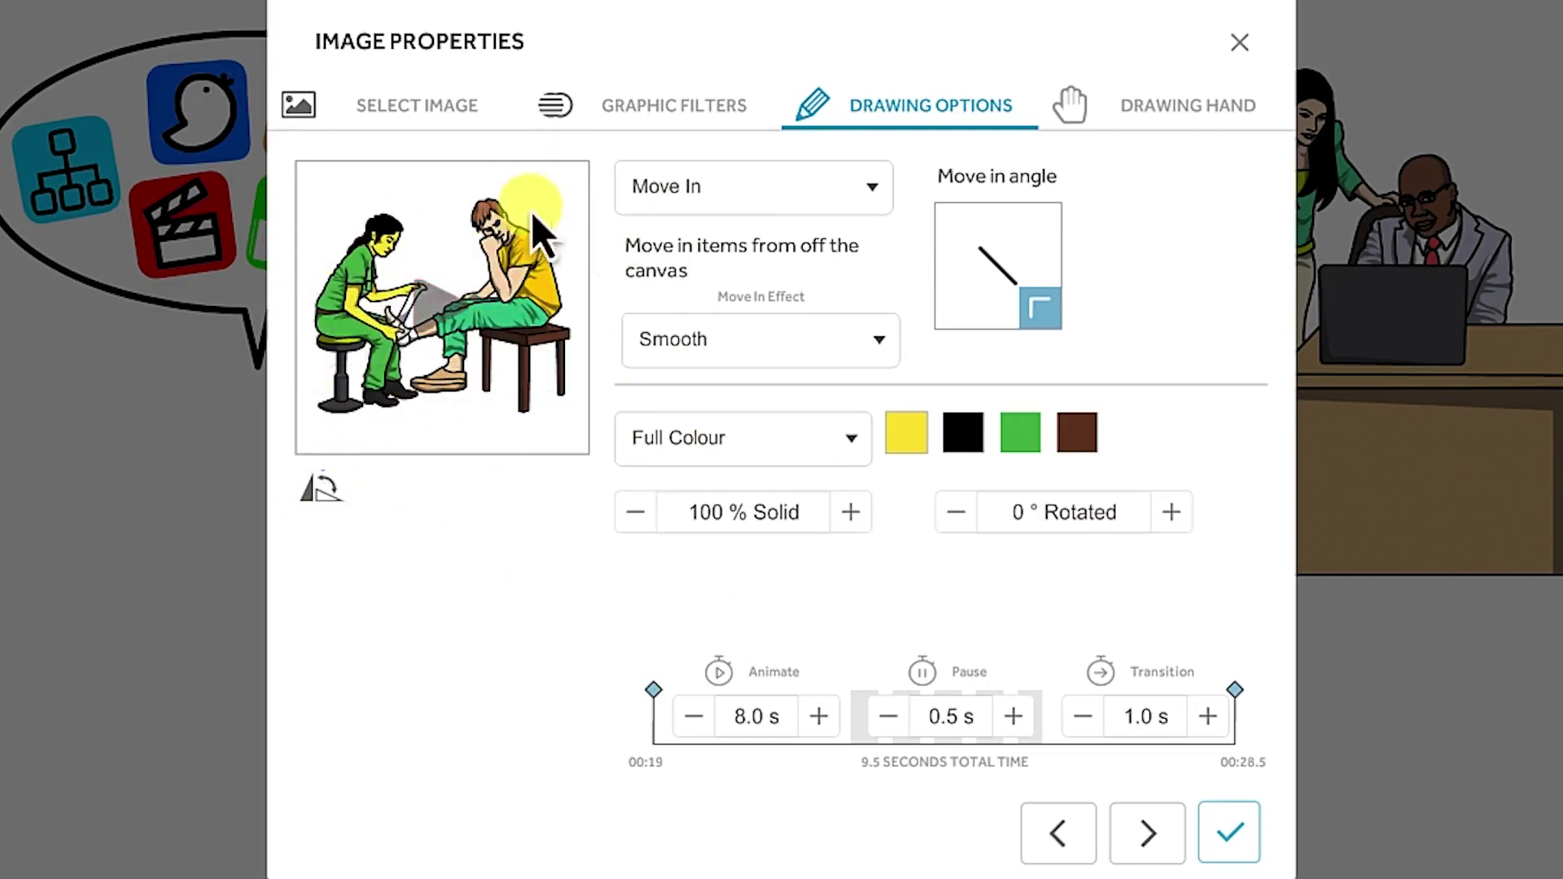
{"action": "left_click", "coordinate": [333, 493]}
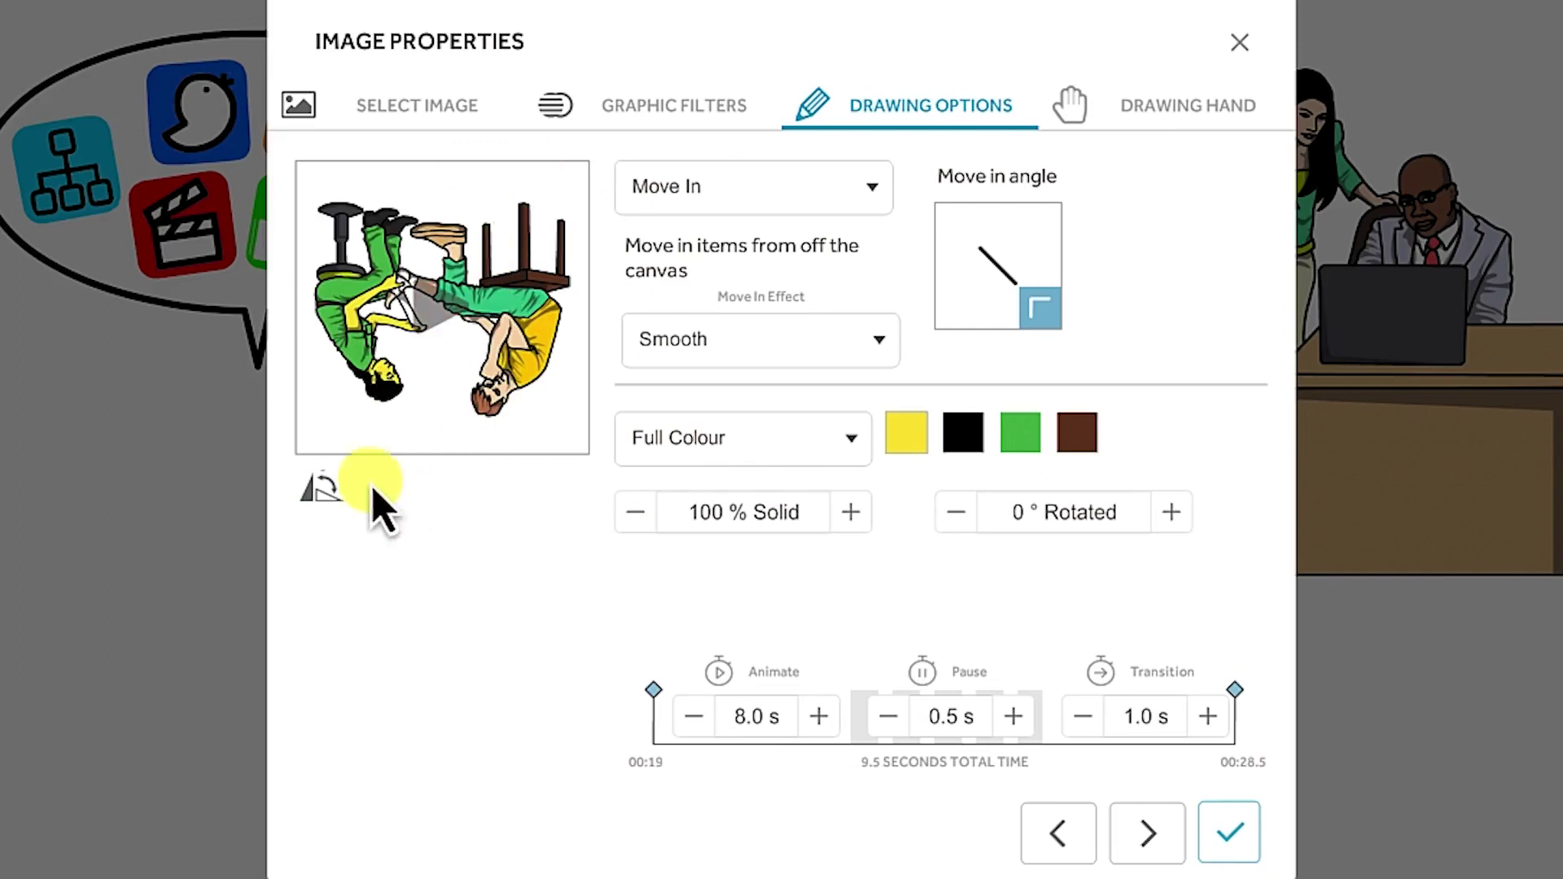
{"action": "left_click", "coordinate": [326, 492]}
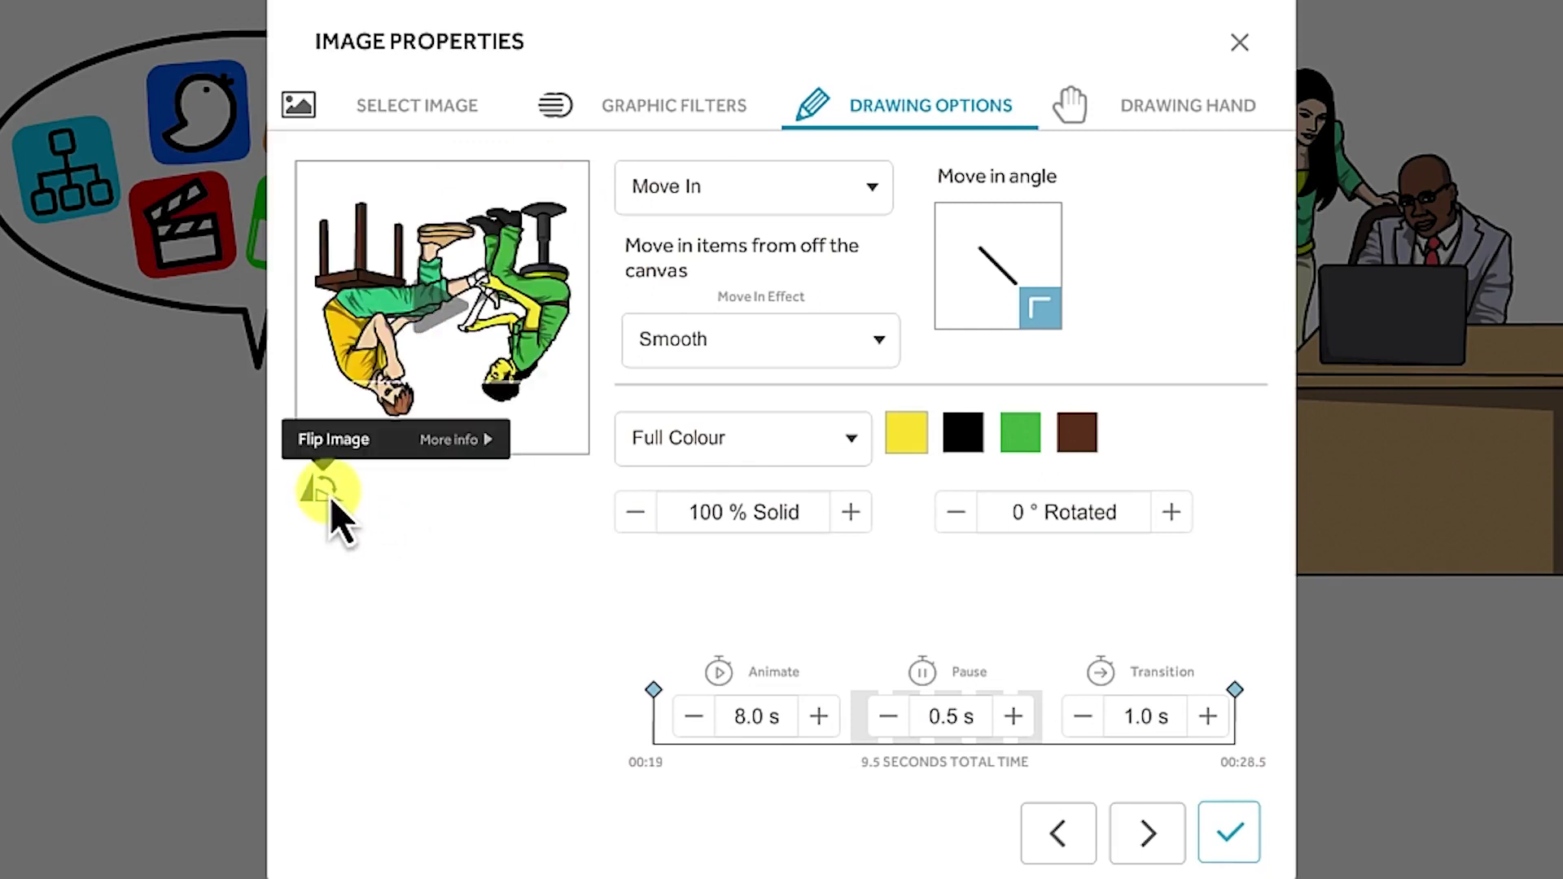
Flip the image back to its upright orientation and set its animate time to 2.0 s.
{"action": "left_click", "coordinate": [330, 496]}
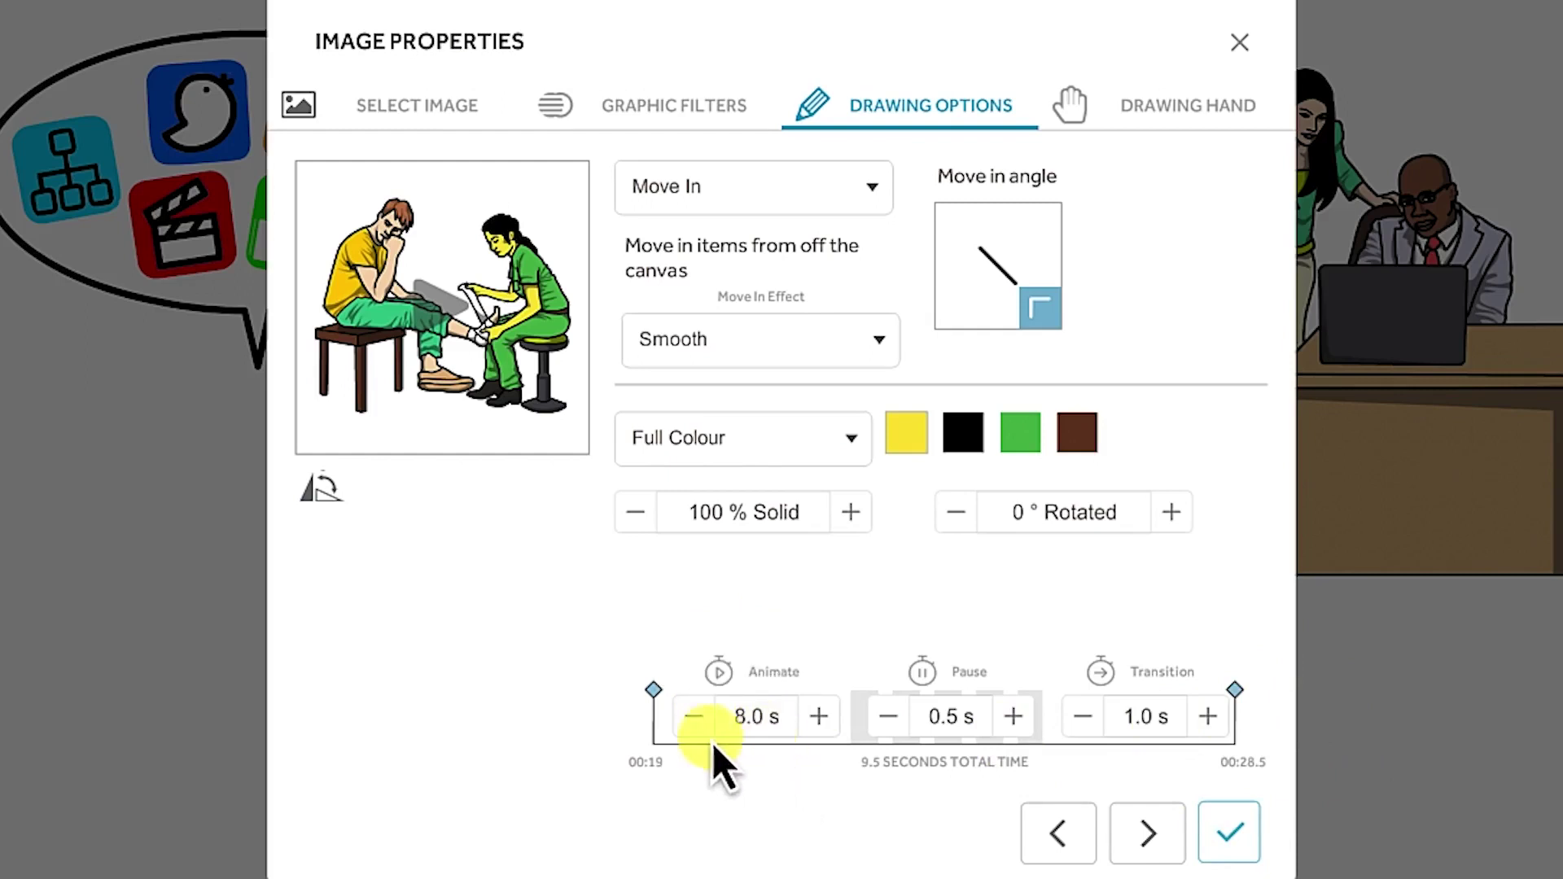
{"action": "left_click", "coordinate": [696, 720]}
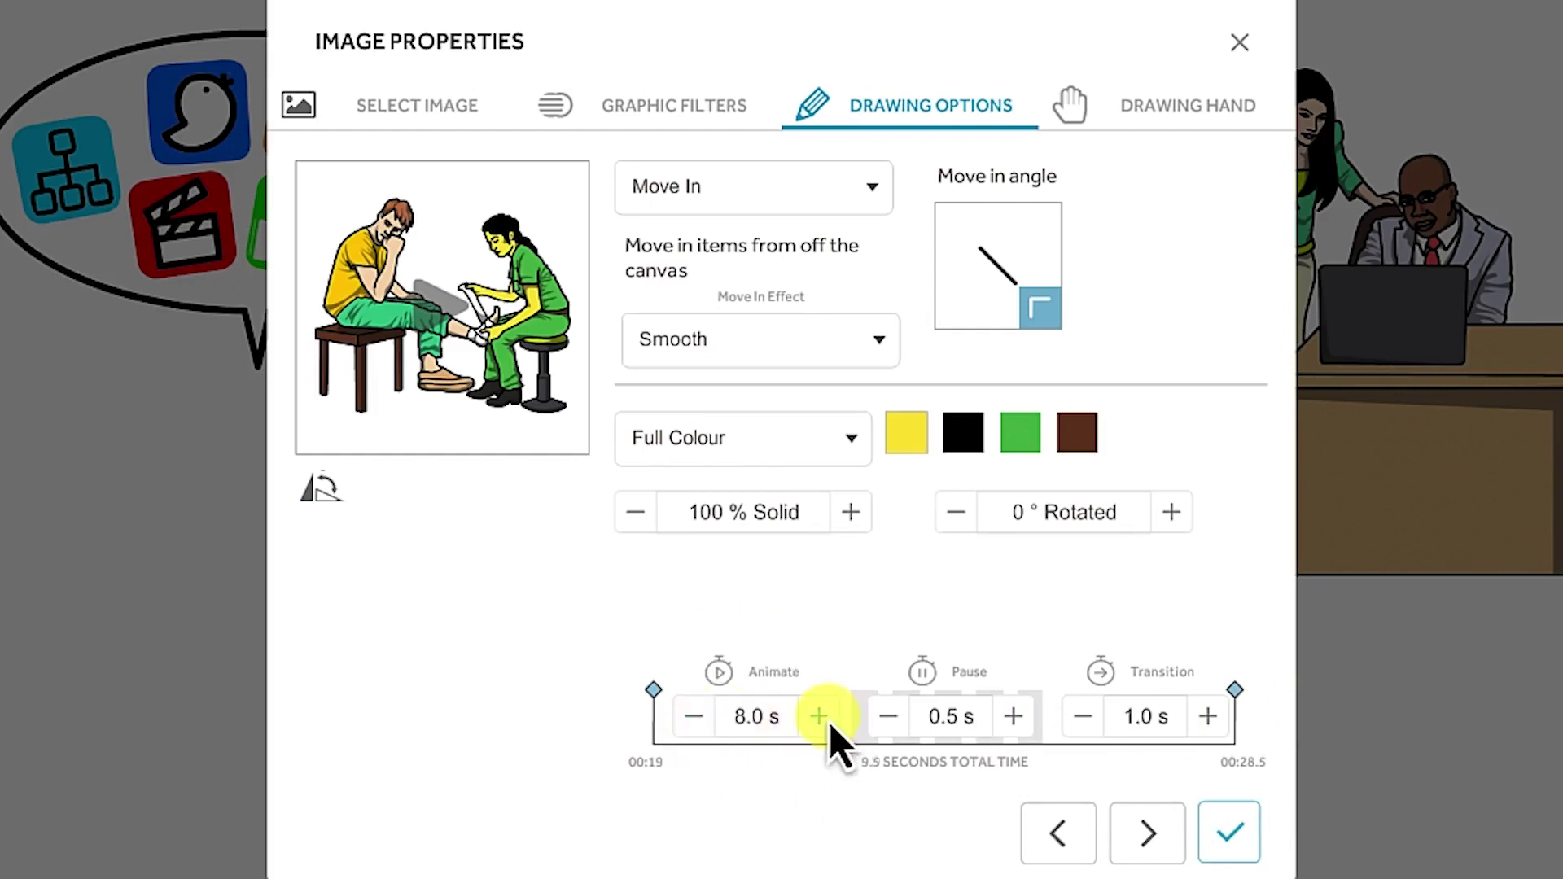
{"action": "left_click", "coordinate": [822, 718]}
{"action": "left_click_drag", "start_coordinate": [705, 729], "coordinate": [705, 729]}
{"action": "left_click", "coordinate": [705, 730]}
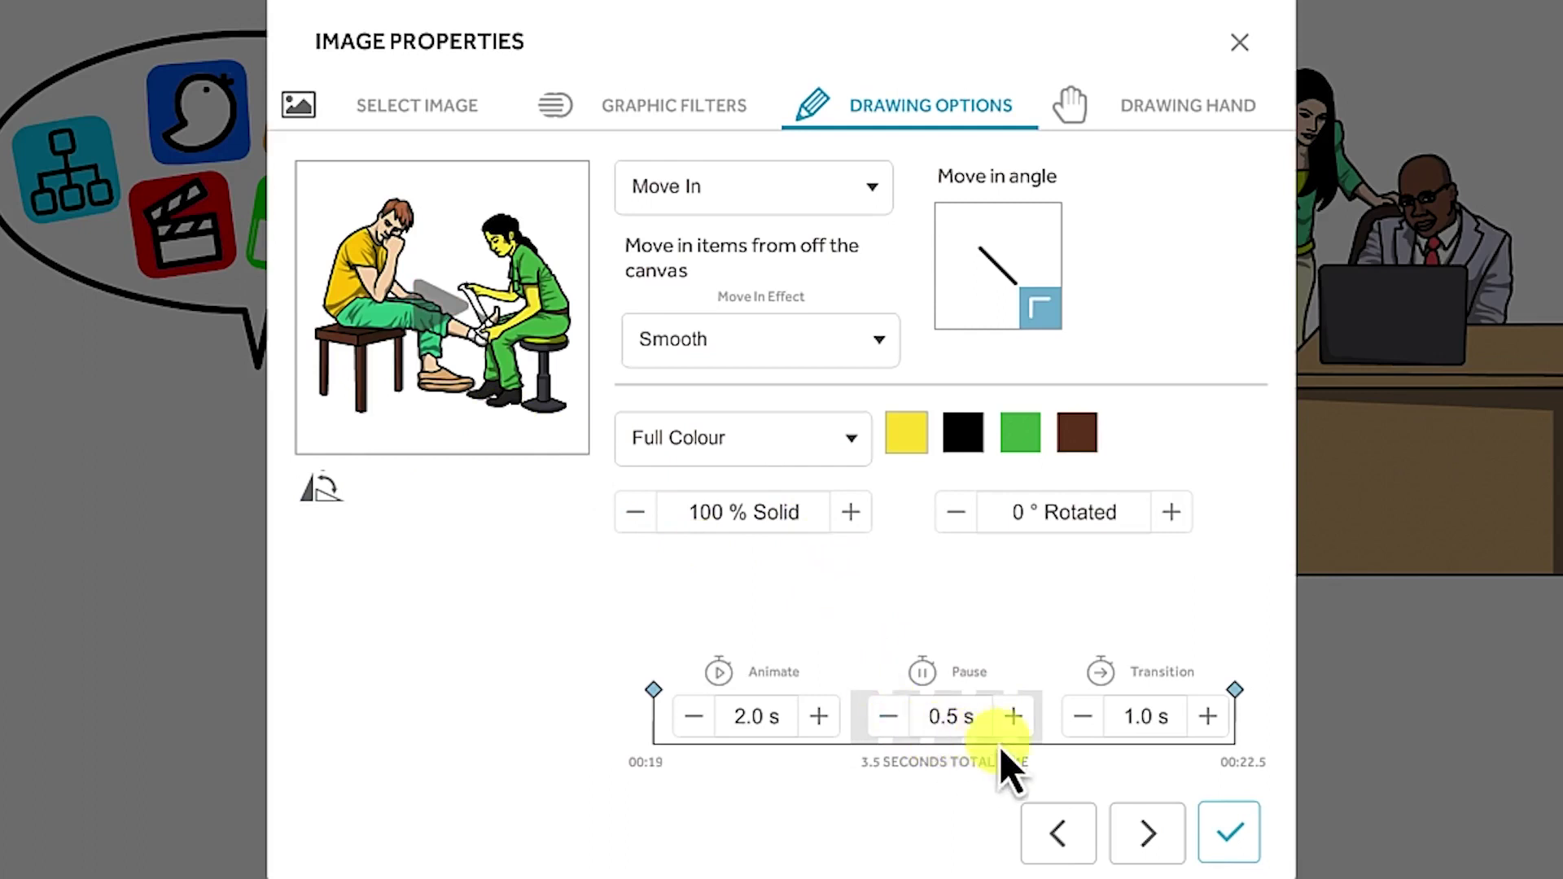
Set the image's pause time to 6.5 s and its transition time to 2.0 s.
{"action": "left_click", "coordinate": [1026, 718]}
{"action": "left_click", "coordinate": [1026, 718]}
{"action": "triple_click", "coordinate": [1014, 717]}
{"action": "triple_click", "coordinate": [1014, 717]}
{"action": "triple_click", "coordinate": [1013, 717]}
{"action": "left_click", "coordinate": [1014, 716]}
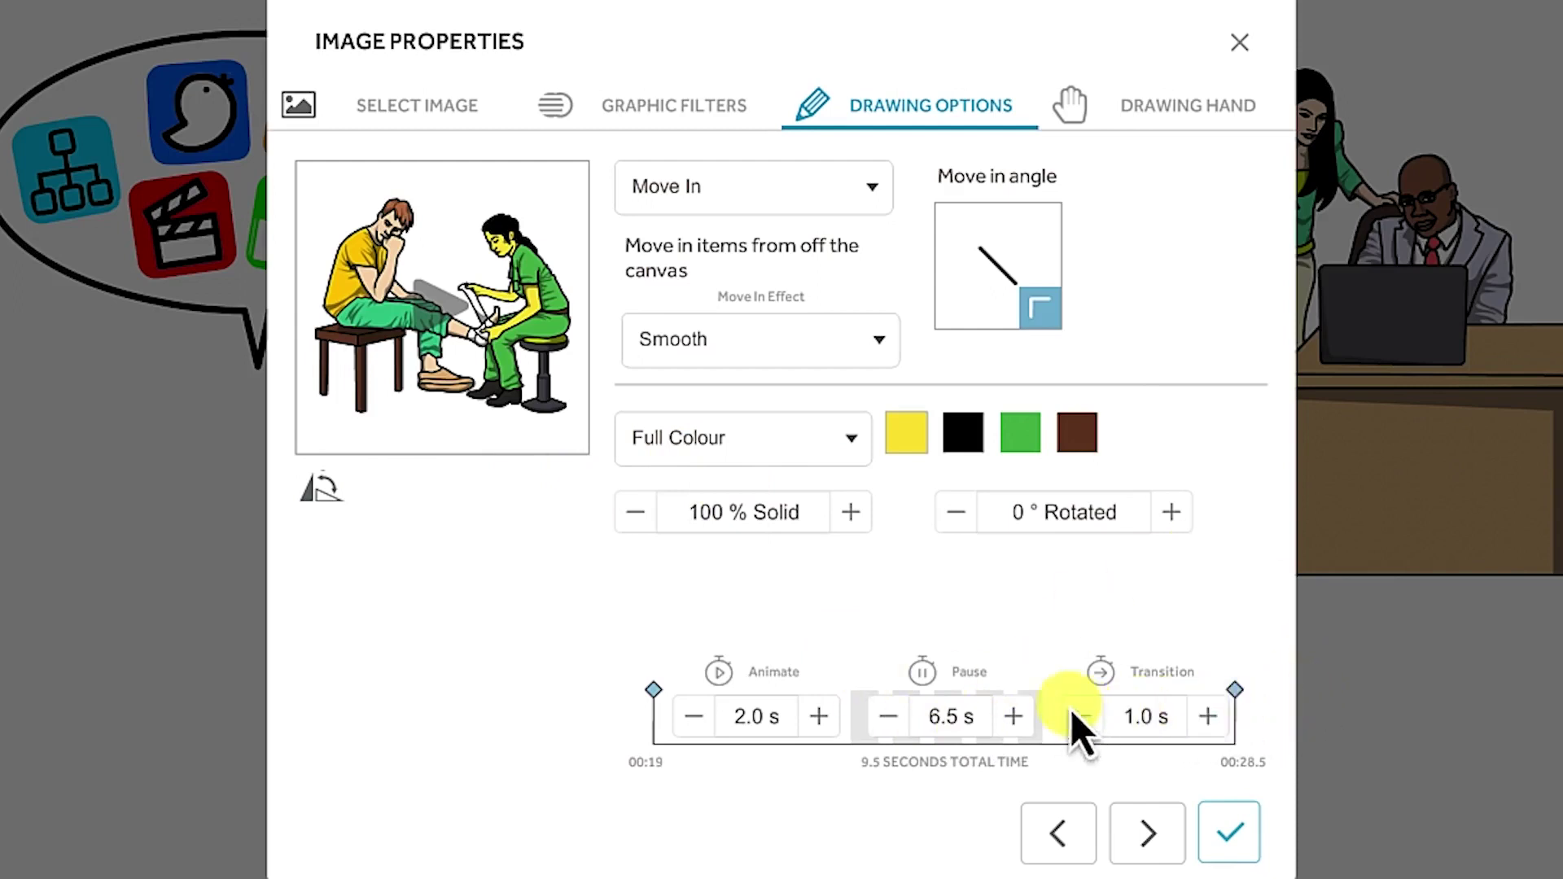
{"action": "left_click", "coordinate": [1216, 720]}
{"action": "left_click", "coordinate": [1216, 720]}
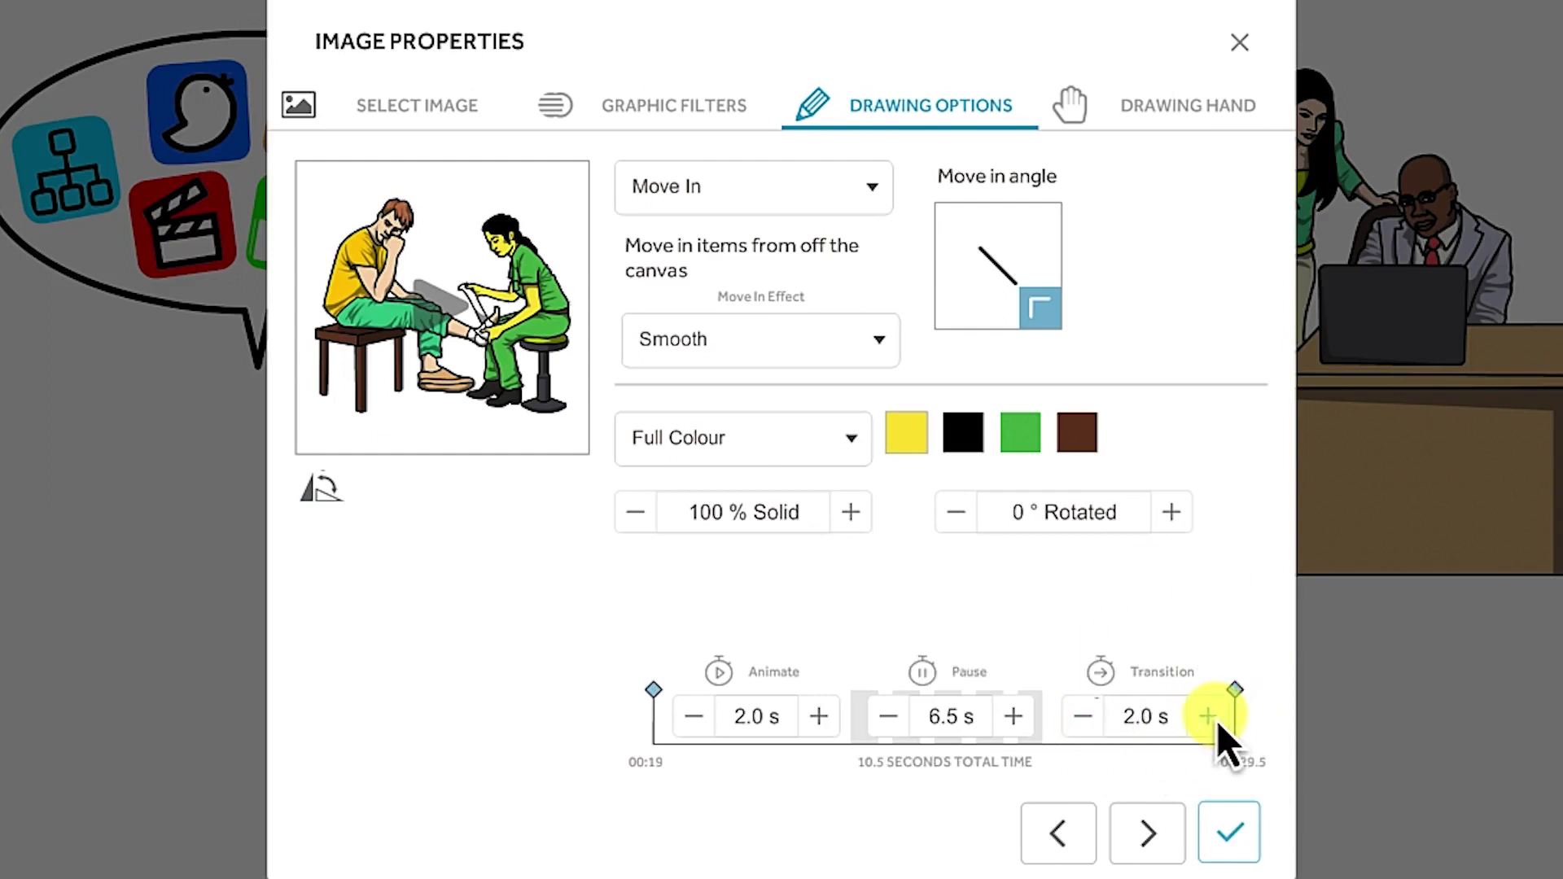
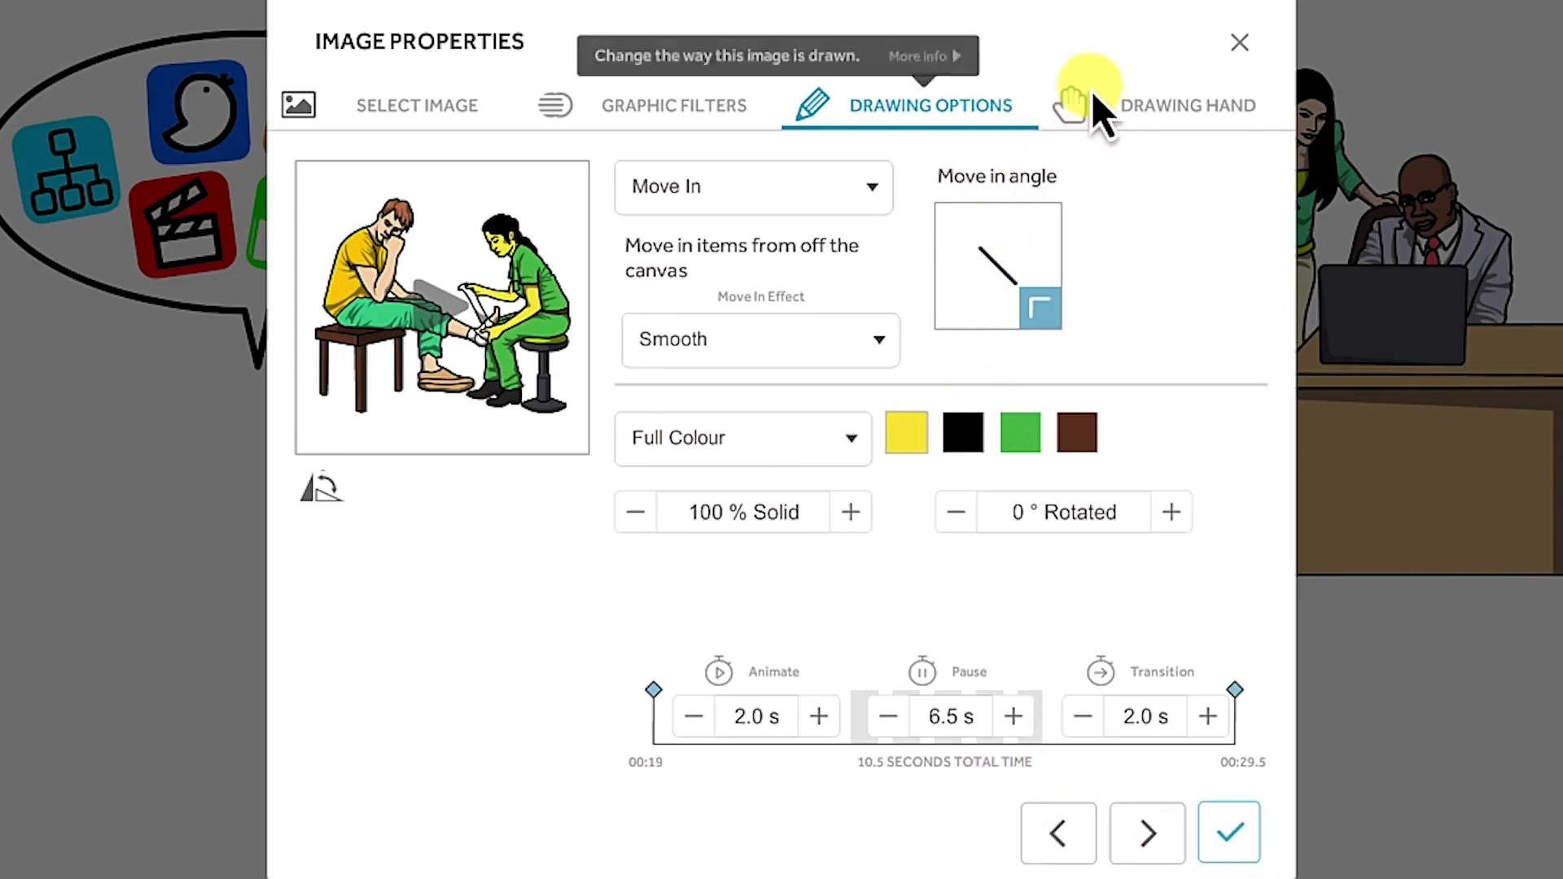
Browse the drawing hand library, going through both pages of the pens collection and of the three hand collections listed after it.
{"action": "left_click", "coordinate": [1160, 122]}
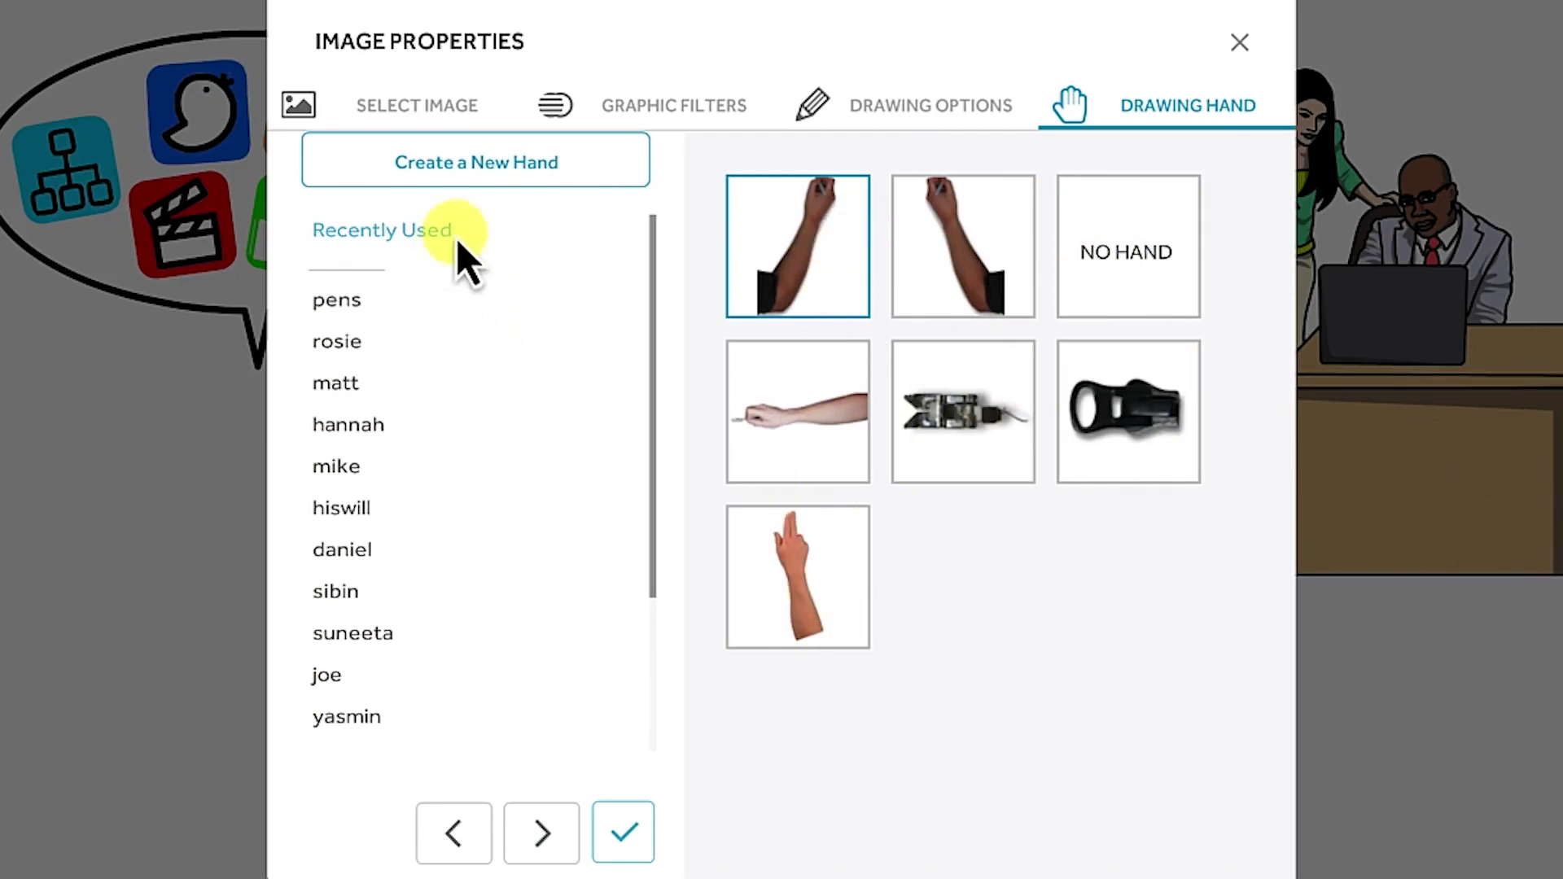
{"action": "left_click", "coordinate": [352, 313]}
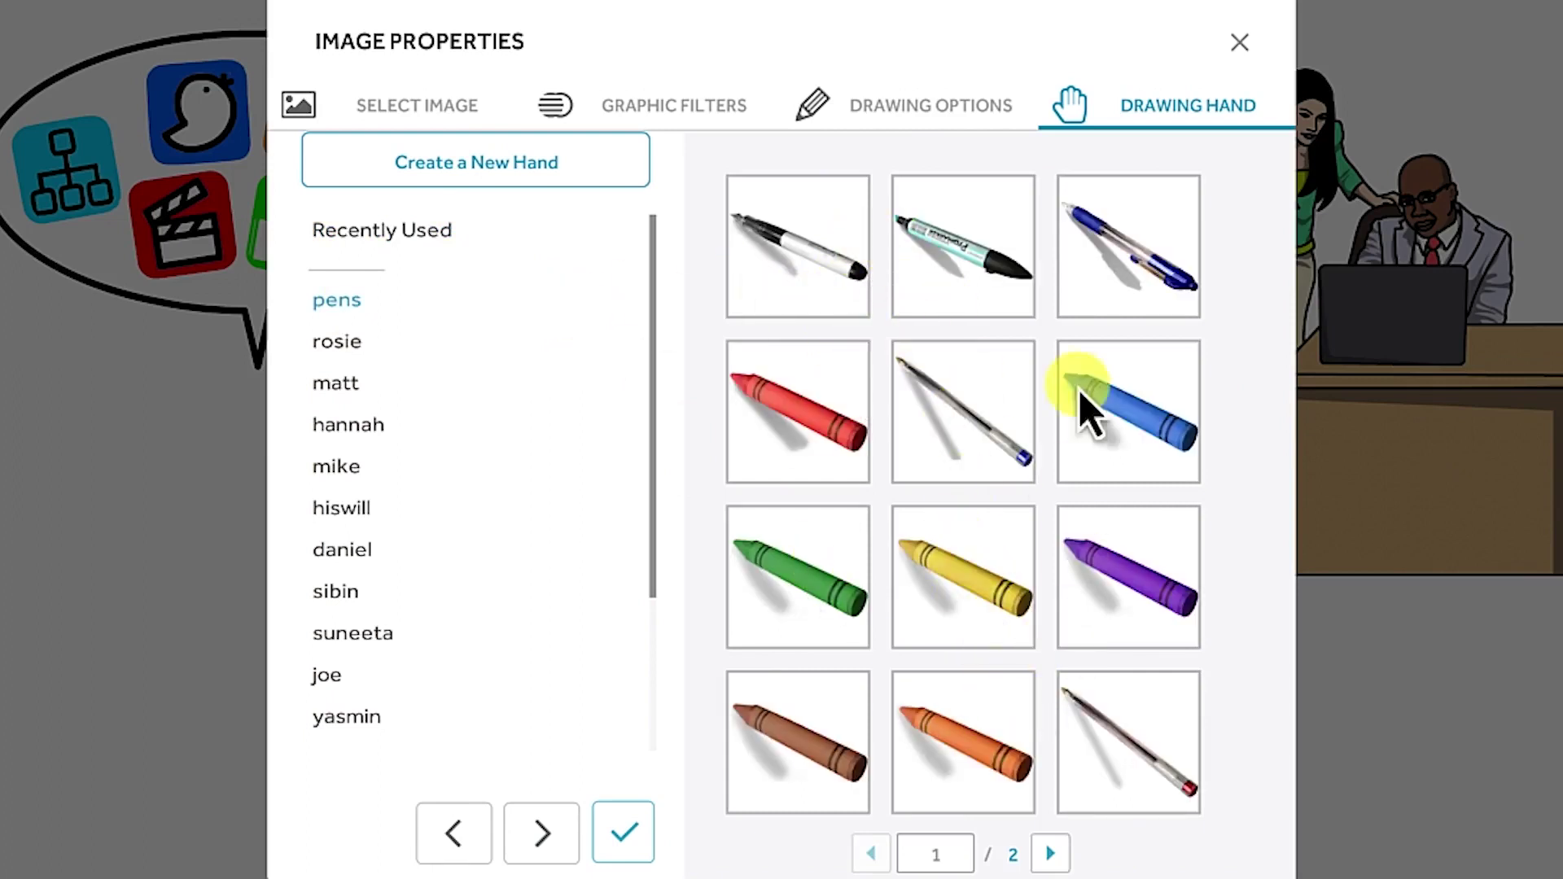
{"action": "key", "text": "Right"}
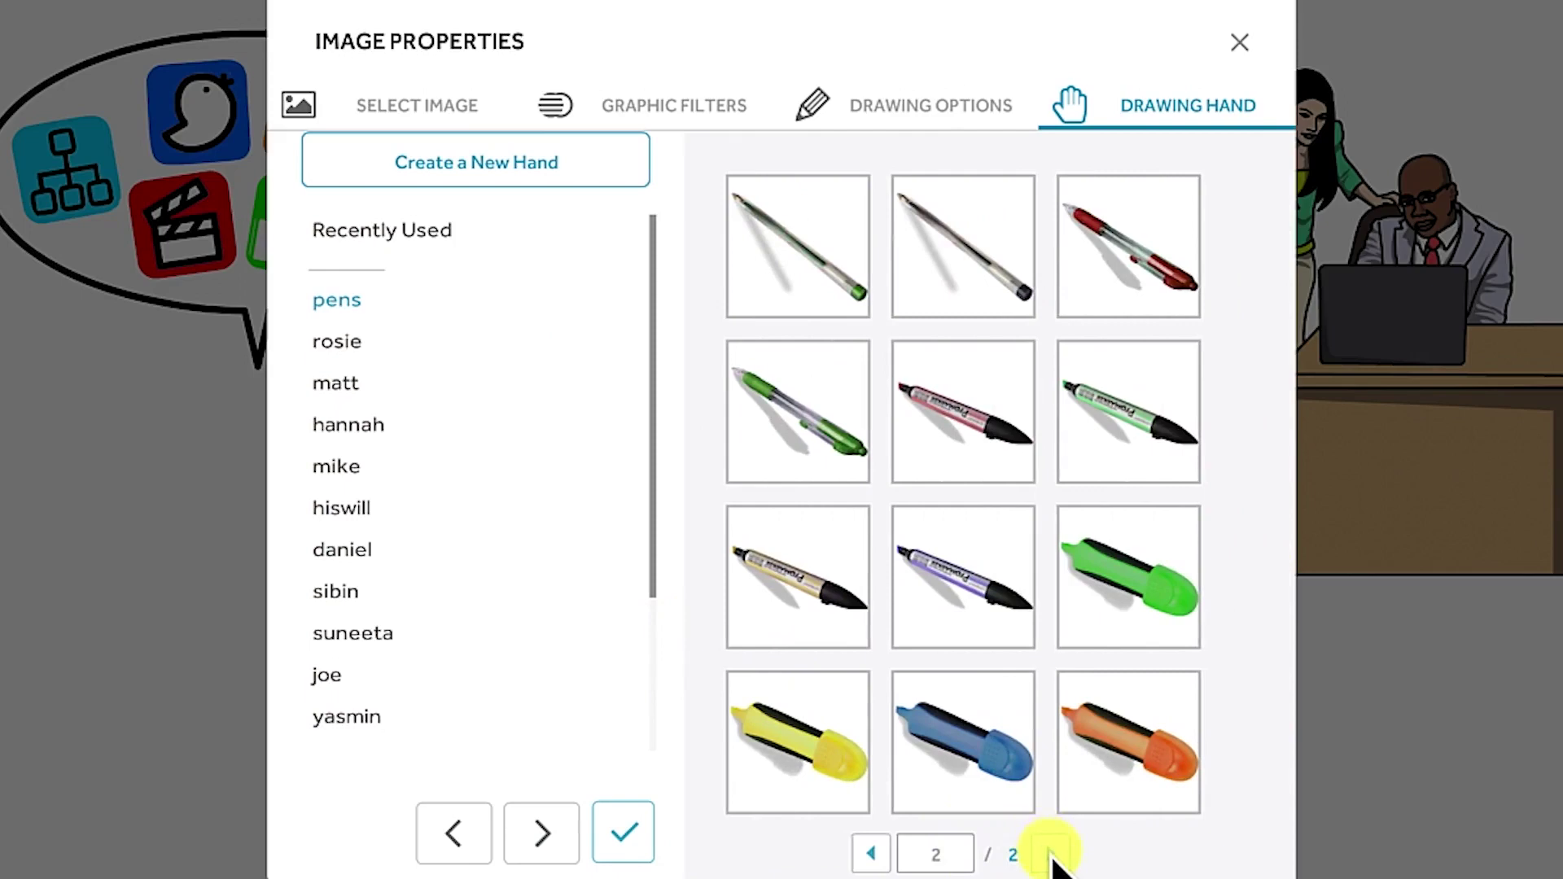
{"action": "left_click", "coordinate": [338, 346]}
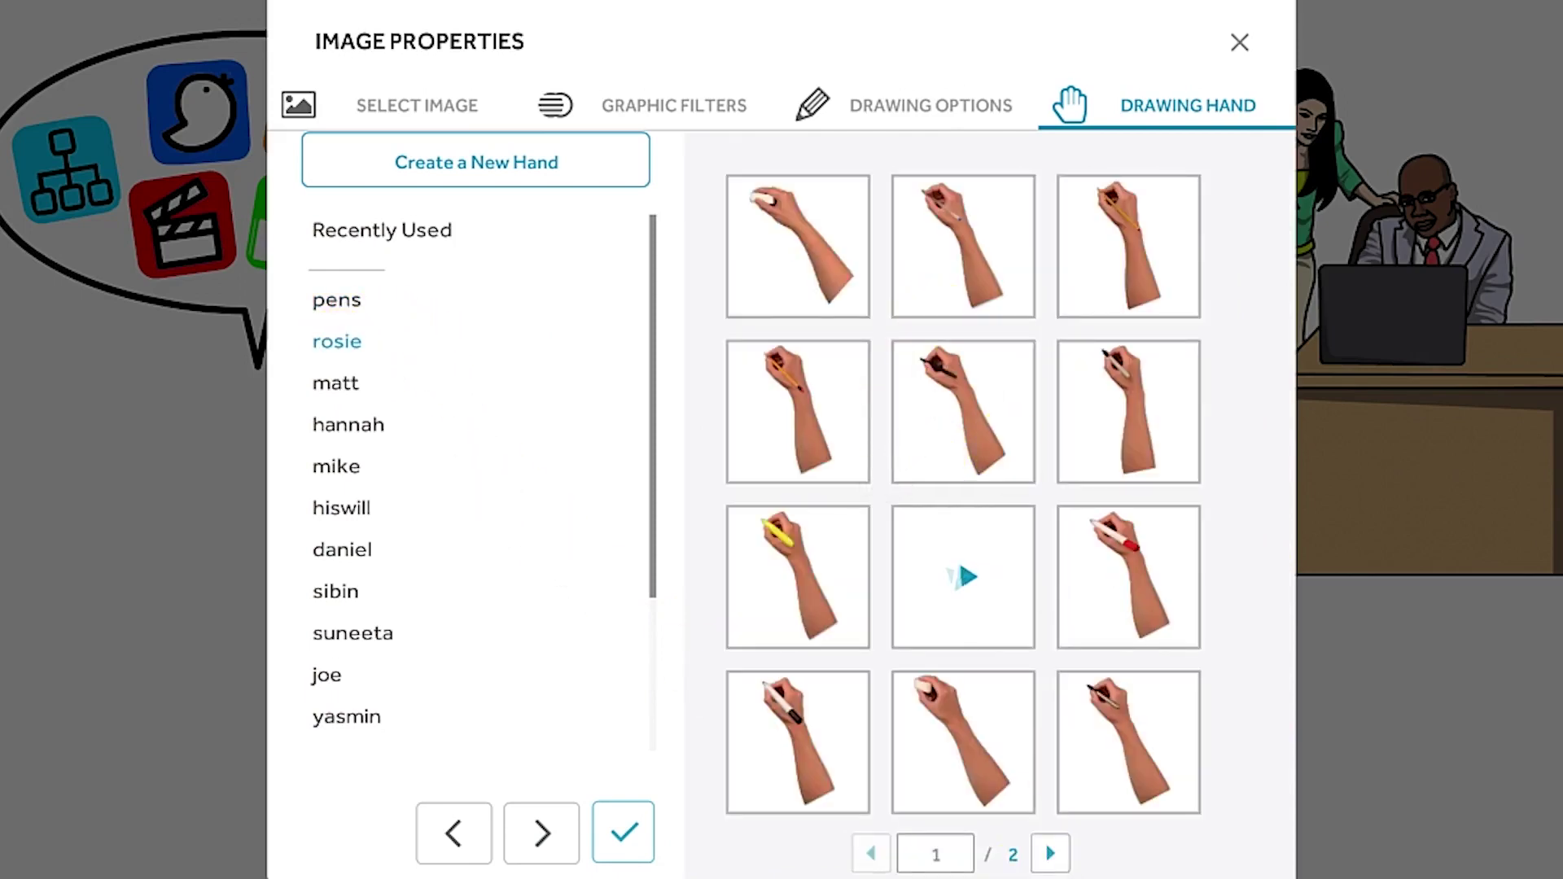
{"action": "left_click", "coordinate": [1050, 853]}
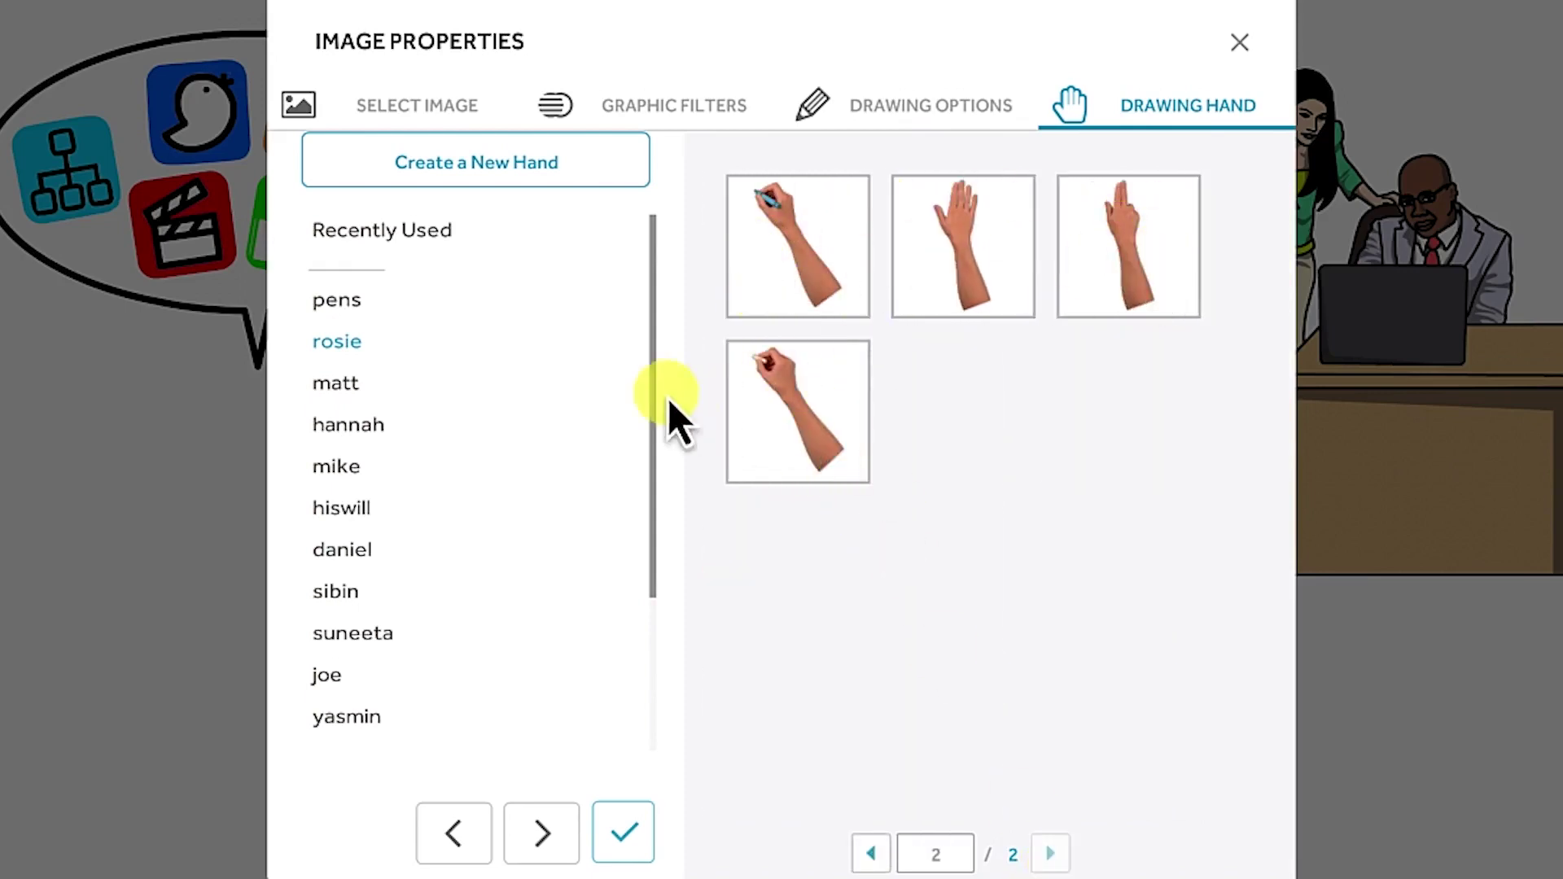
{"action": "left_click", "coordinate": [354, 389]}
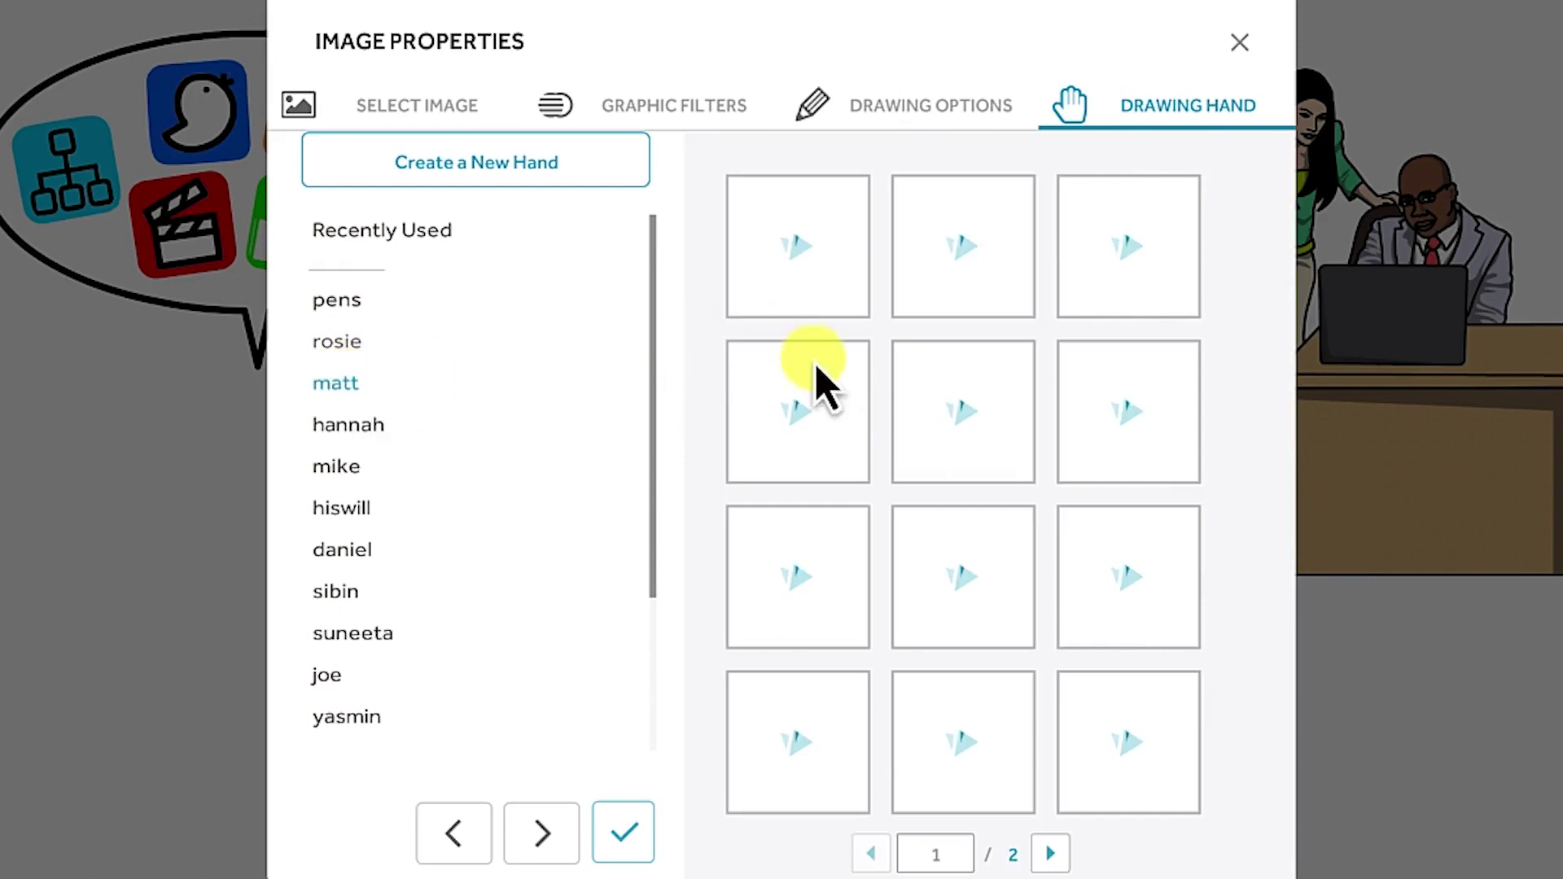
{"action": "left_click", "coordinate": [1053, 861]}
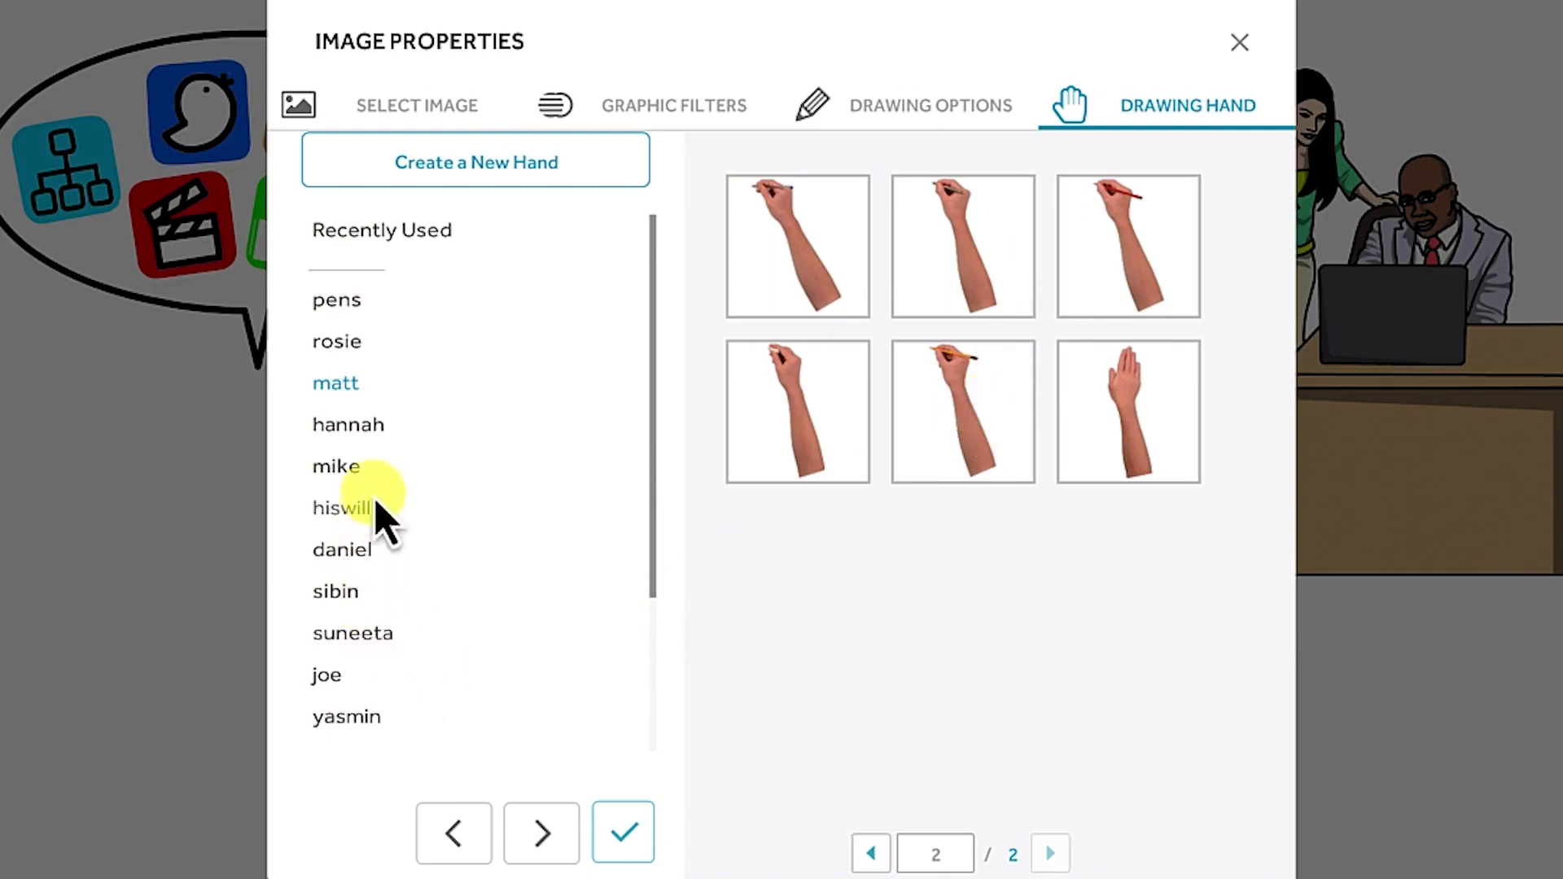
{"action": "left_click", "coordinate": [370, 437]}
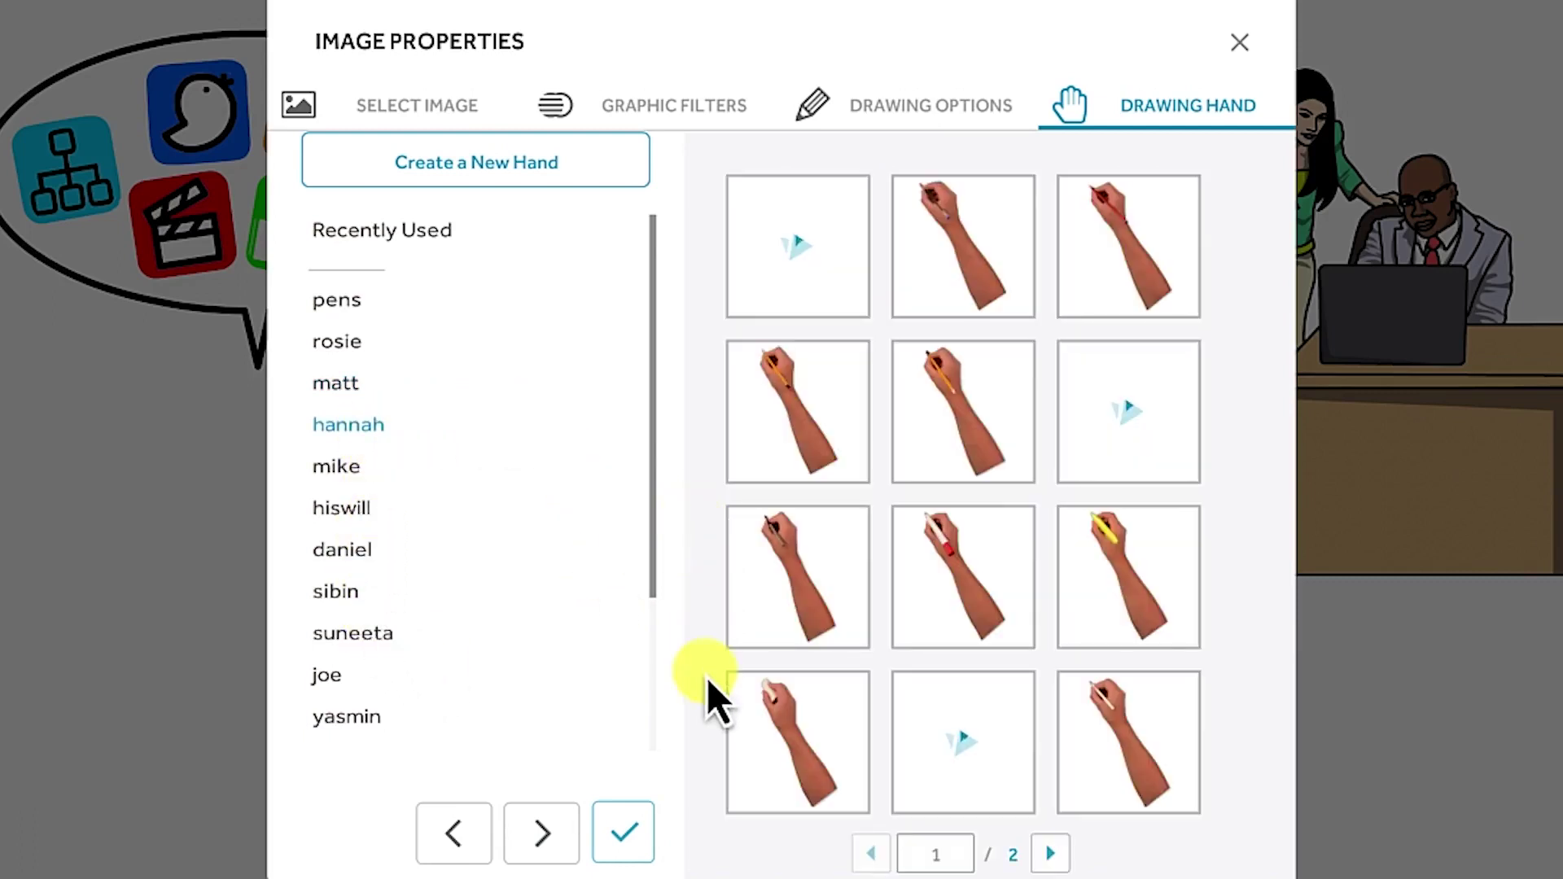
{"action": "left_click", "coordinate": [1051, 853]}
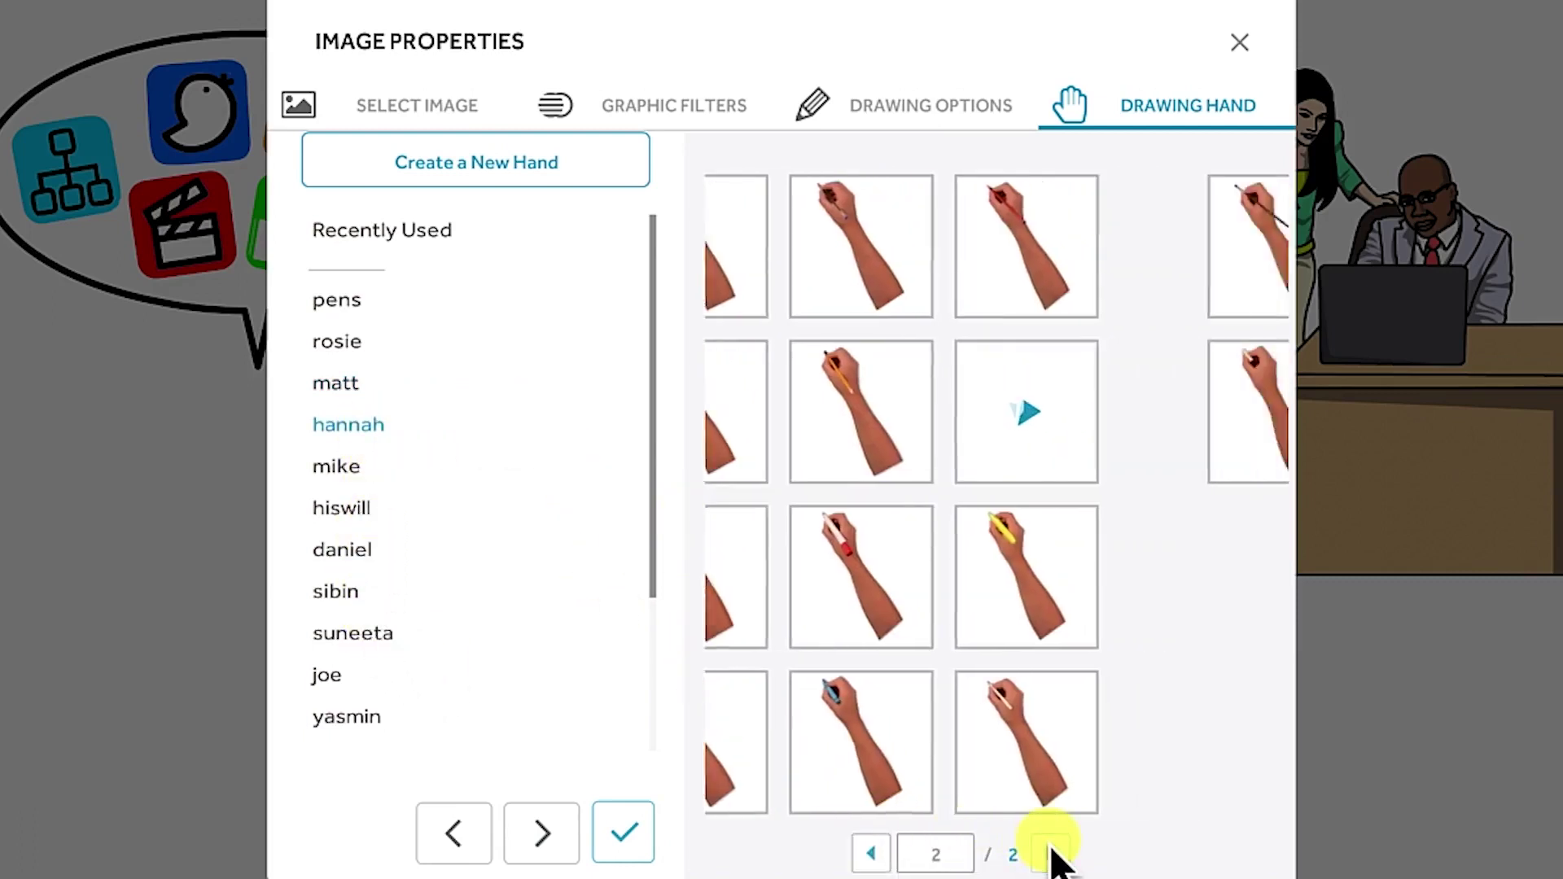
Change the image's animation type to Draw in the drawing options and set its animate time to 3.5 s.
{"action": "left_click", "coordinate": [975, 107]}
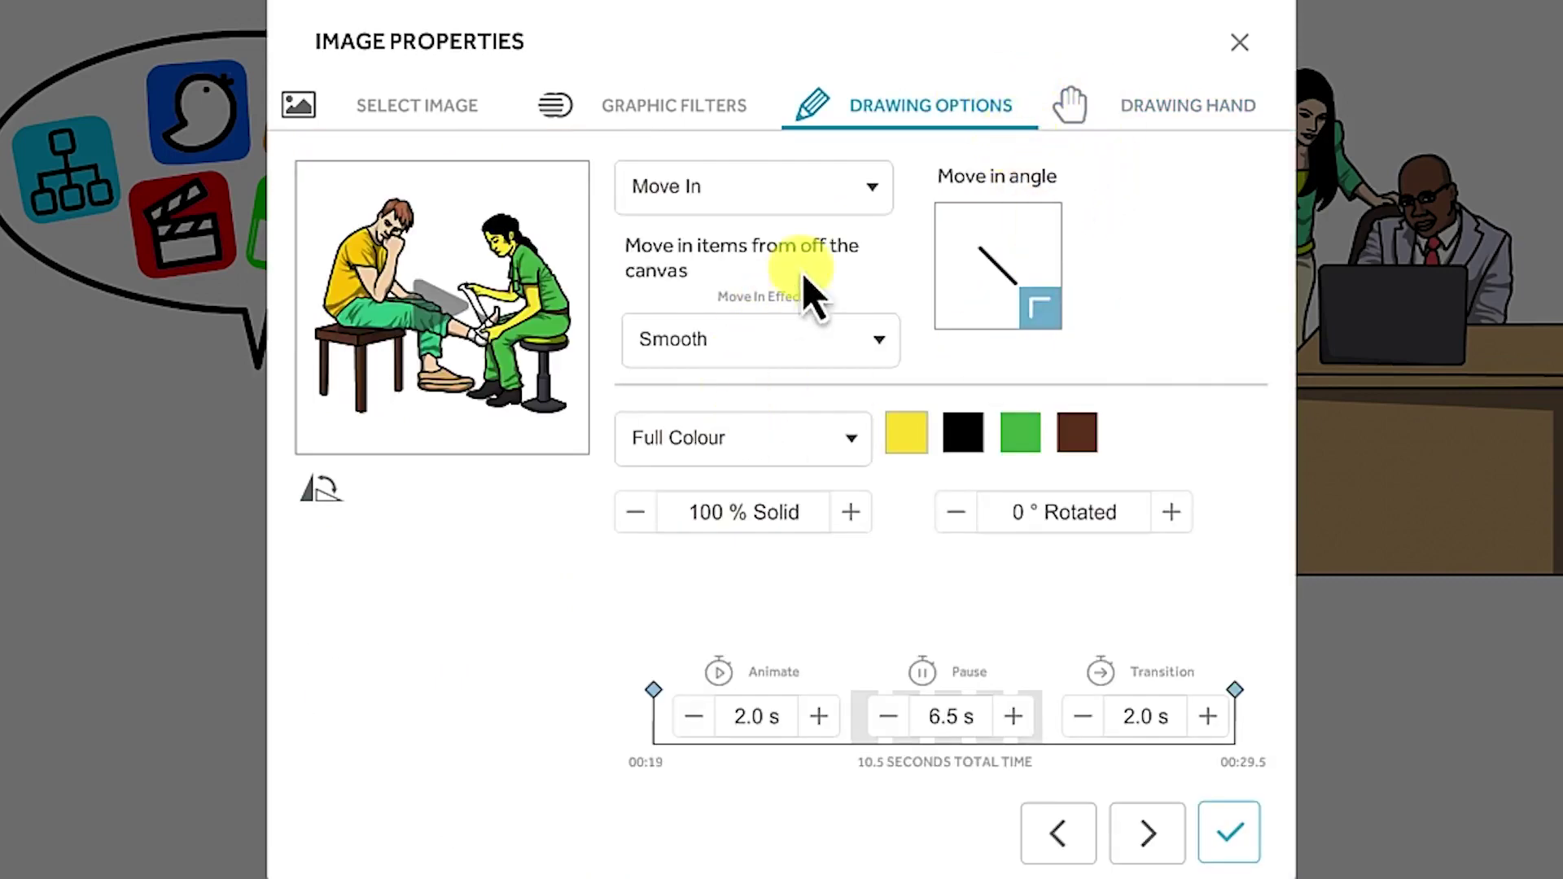
{"action": "left_click", "coordinate": [780, 188]}
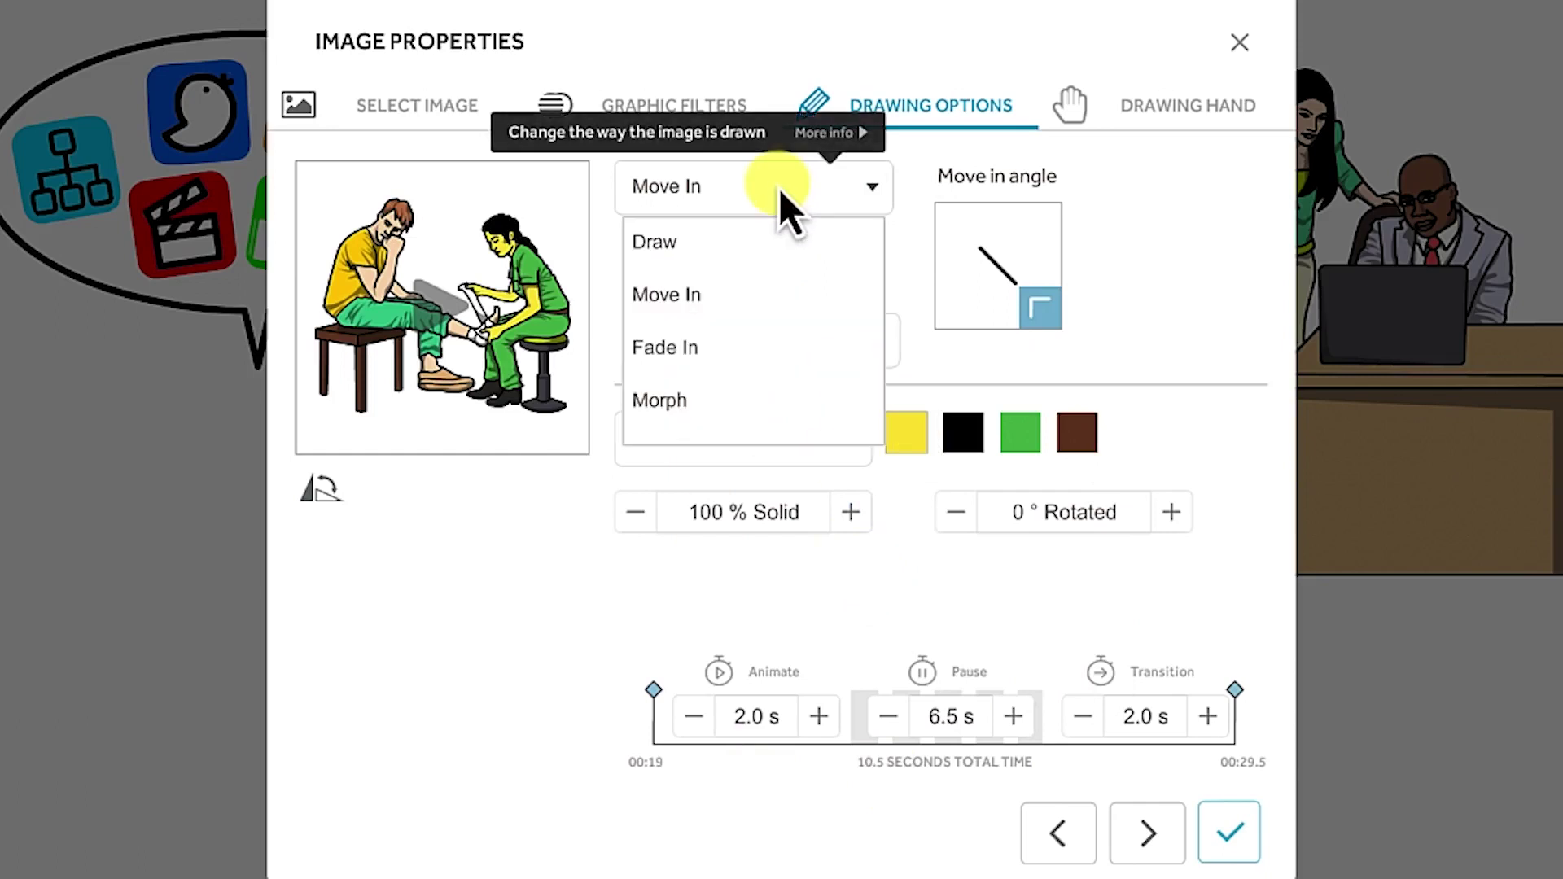
{"action": "left_click", "coordinate": [705, 244]}
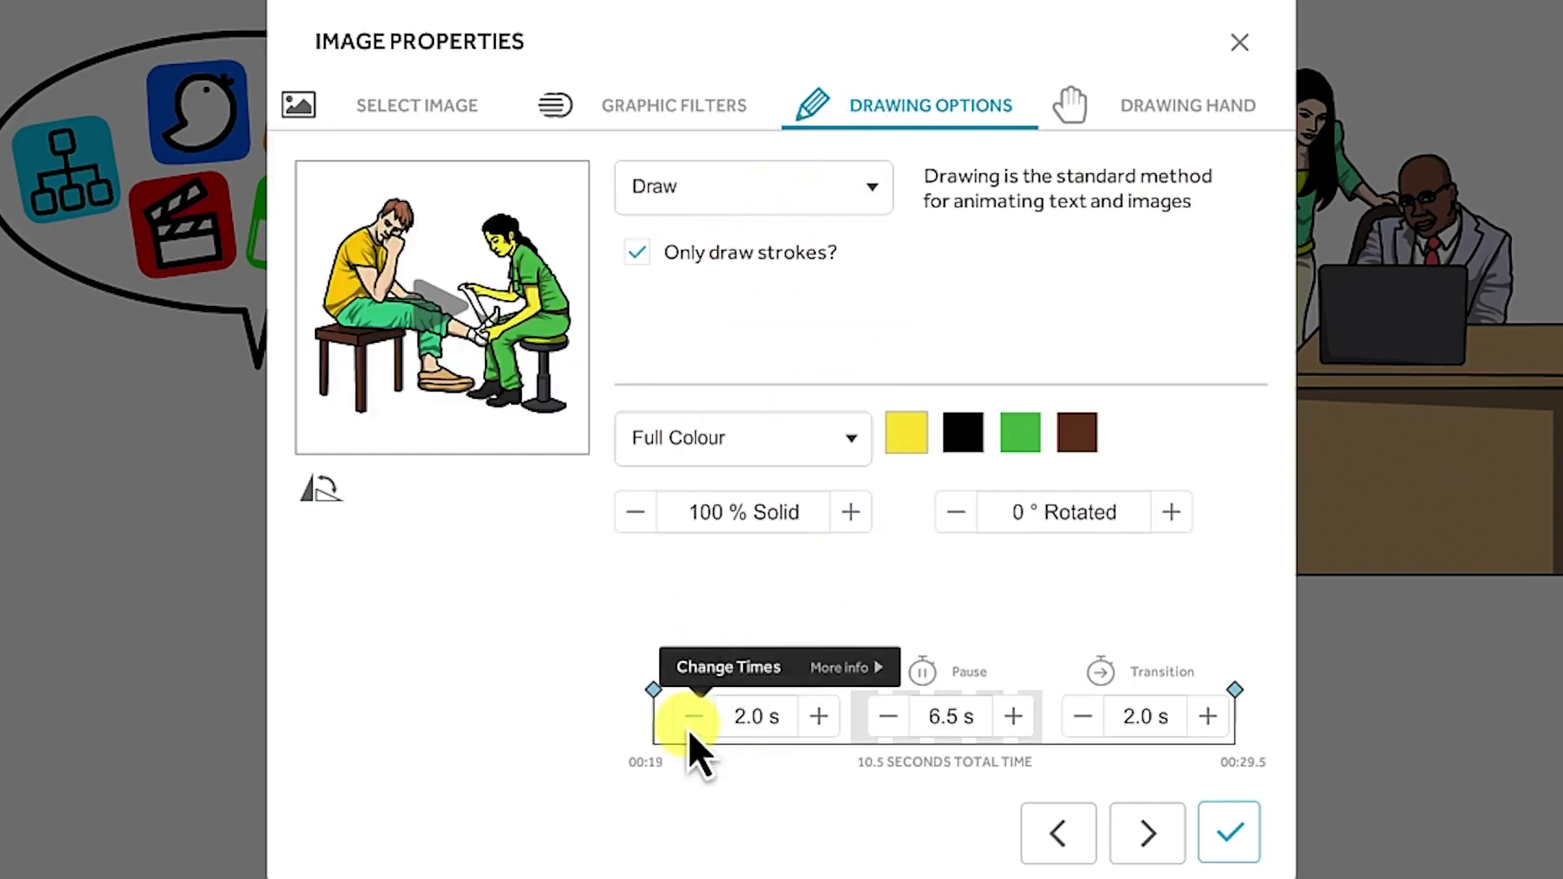
{"action": "left_click", "coordinate": [829, 724]}
{"action": "left_click", "coordinate": [819, 716]}
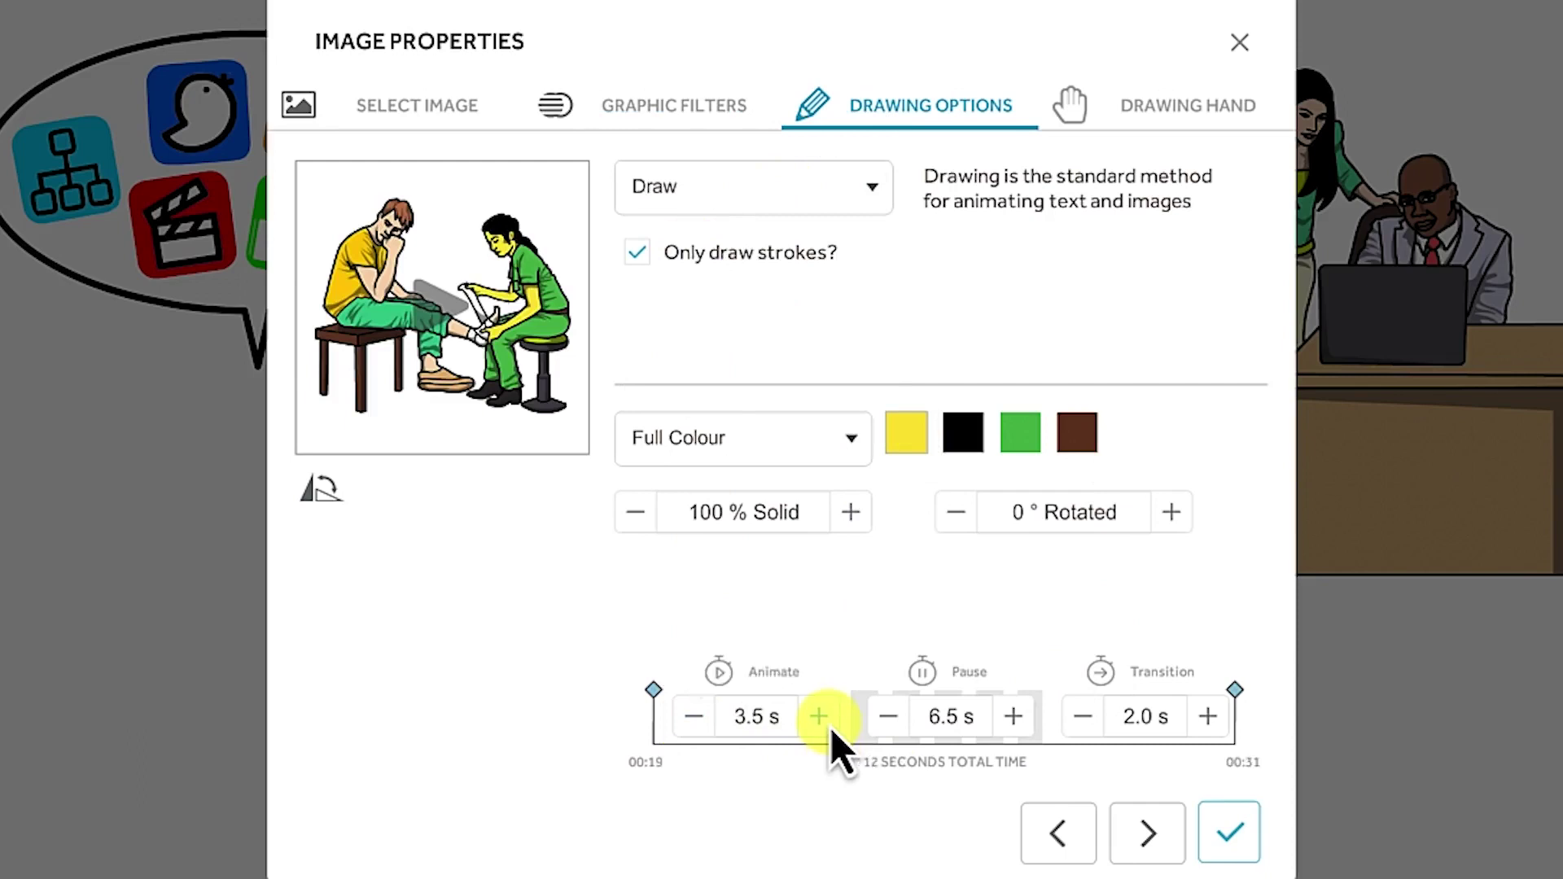
Set the image's pause time to 1.0 s and apply the image properties.
{"action": "left_click", "coordinate": [889, 717]}
{"action": "left_click", "coordinate": [888, 717]}
{"action": "left_click", "coordinate": [888, 716]}
{"action": "left_click", "coordinate": [888, 717]}
{"action": "left_click", "coordinate": [888, 717]}
{"action": "left_click", "coordinate": [888, 716]}
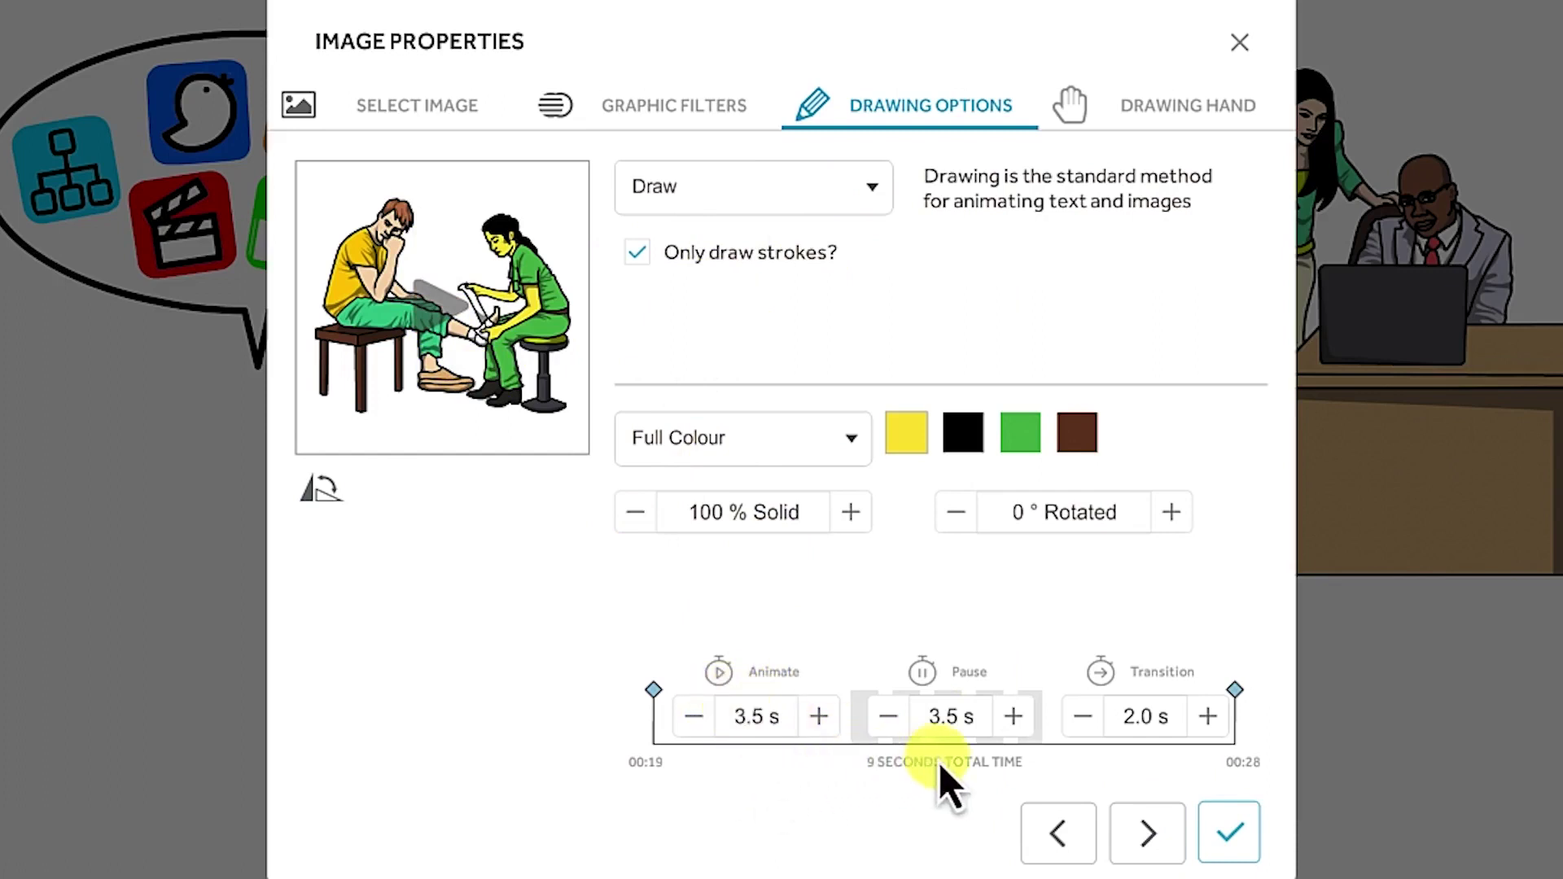
{"action": "left_click", "coordinate": [896, 718]}
{"action": "left_click", "coordinate": [889, 716]}
{"action": "left_click", "coordinate": [889, 716]}
{"action": "left_click", "coordinate": [889, 717]}
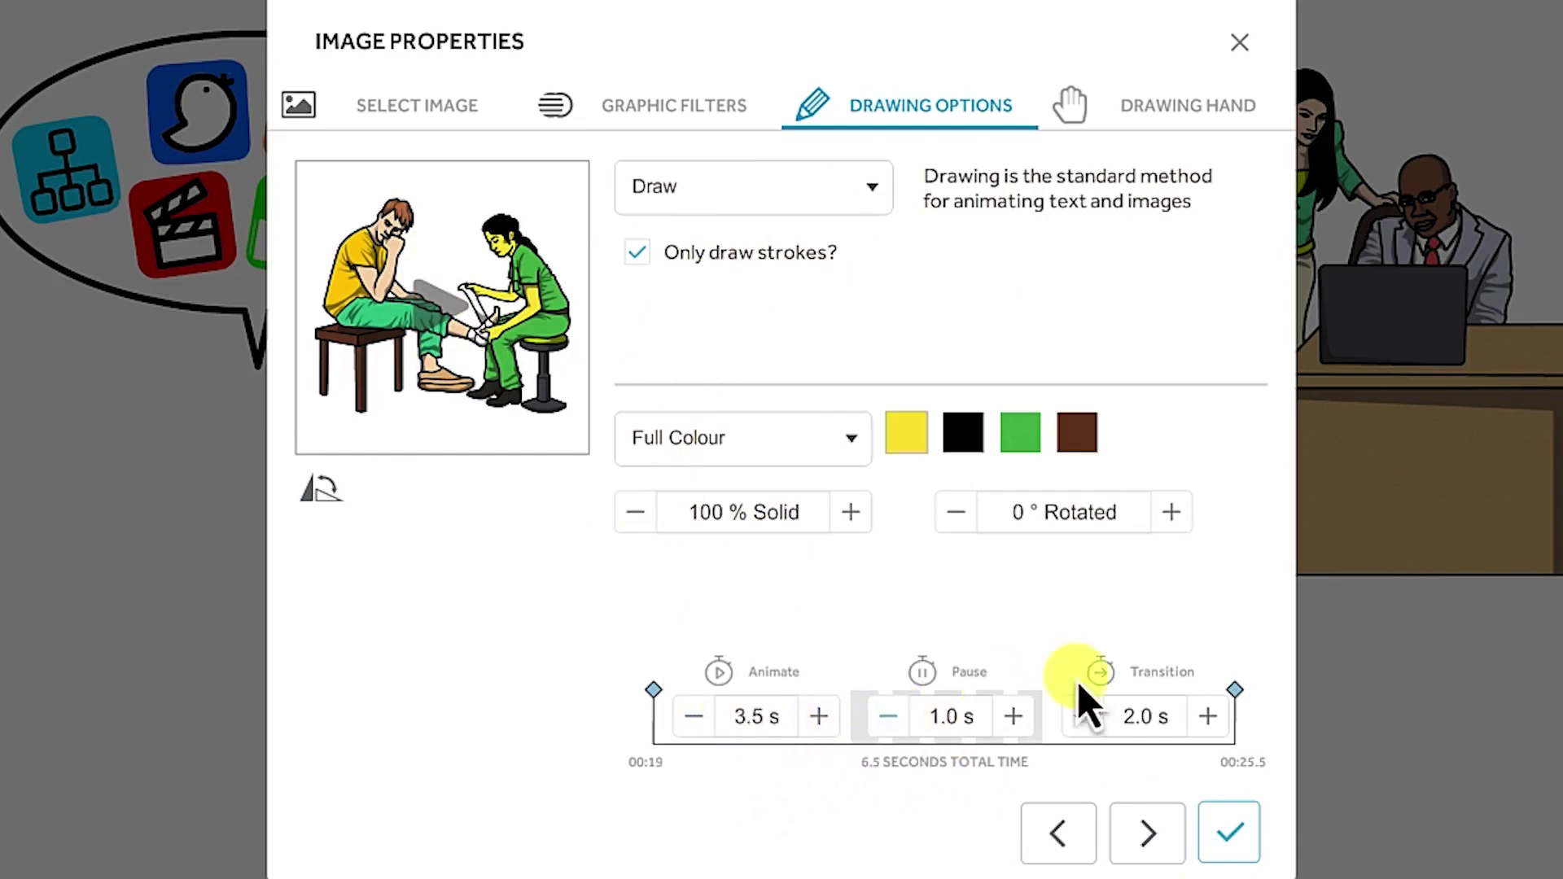
{"action": "left_click", "coordinate": [1228, 847]}
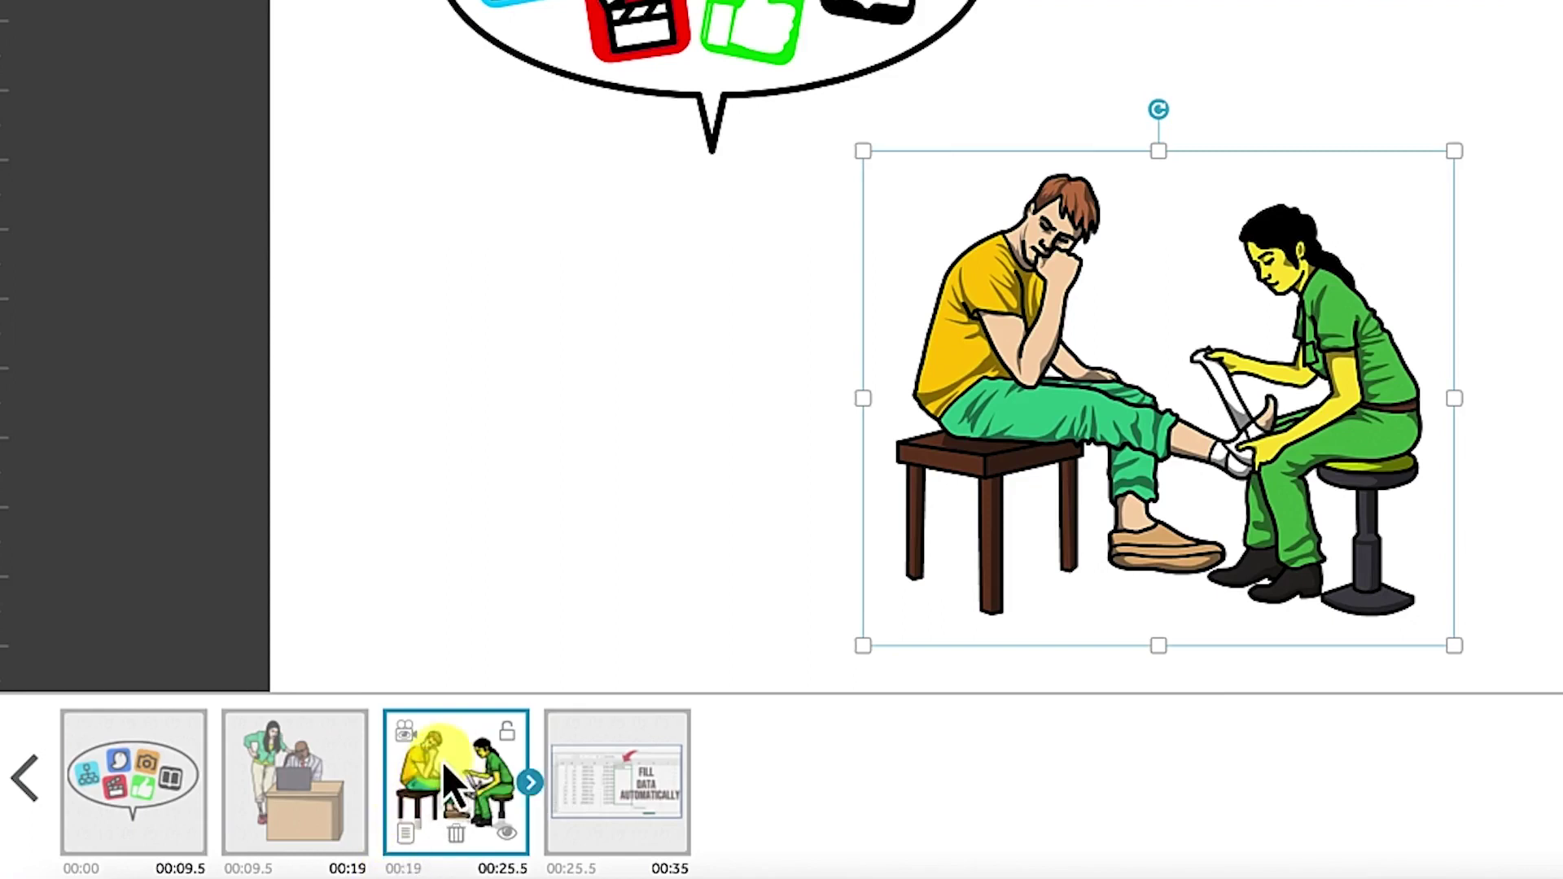
Reopen and close the bandaging image's properties, and review its animate, pause and transition times in the timeline quick menu.
{"action": "left_click", "coordinate": [407, 826]}
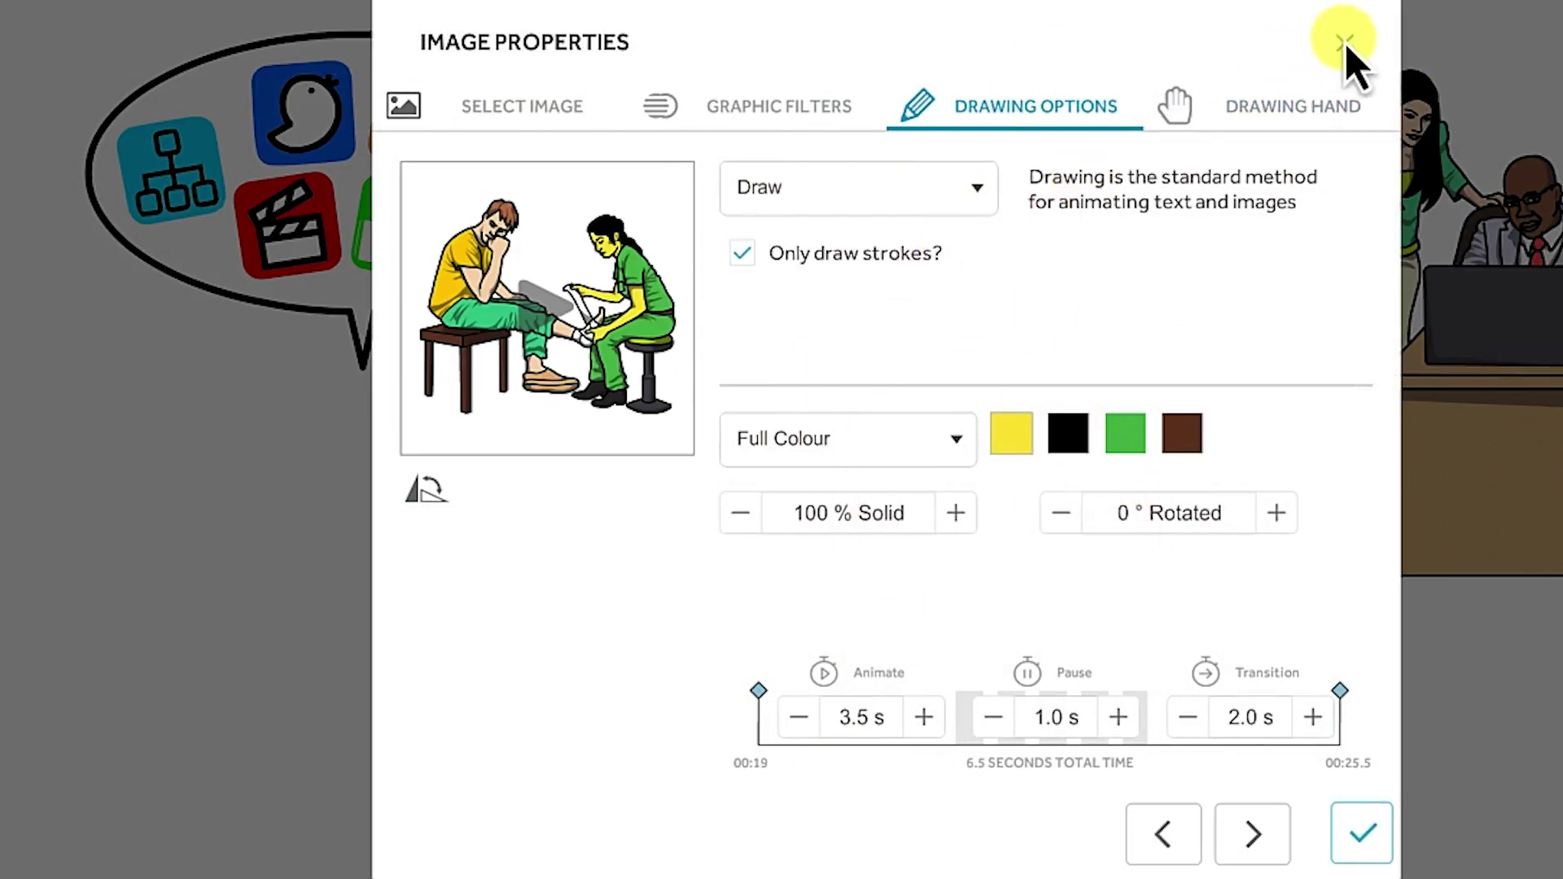
{"action": "left_click", "coordinate": [1351, 829]}
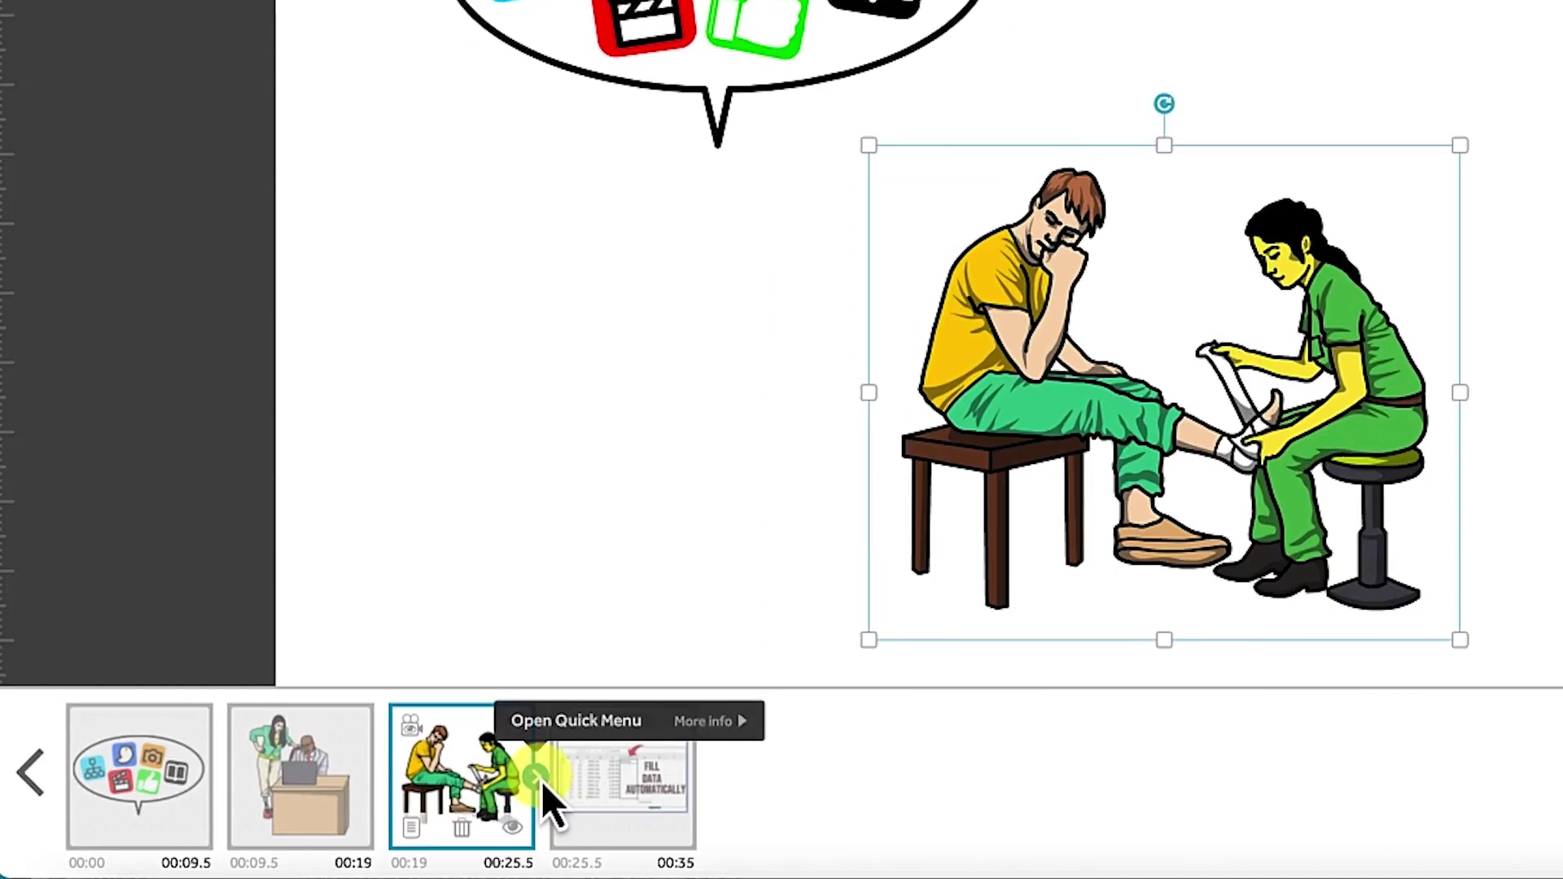
{"action": "left_click", "coordinate": [540, 779]}
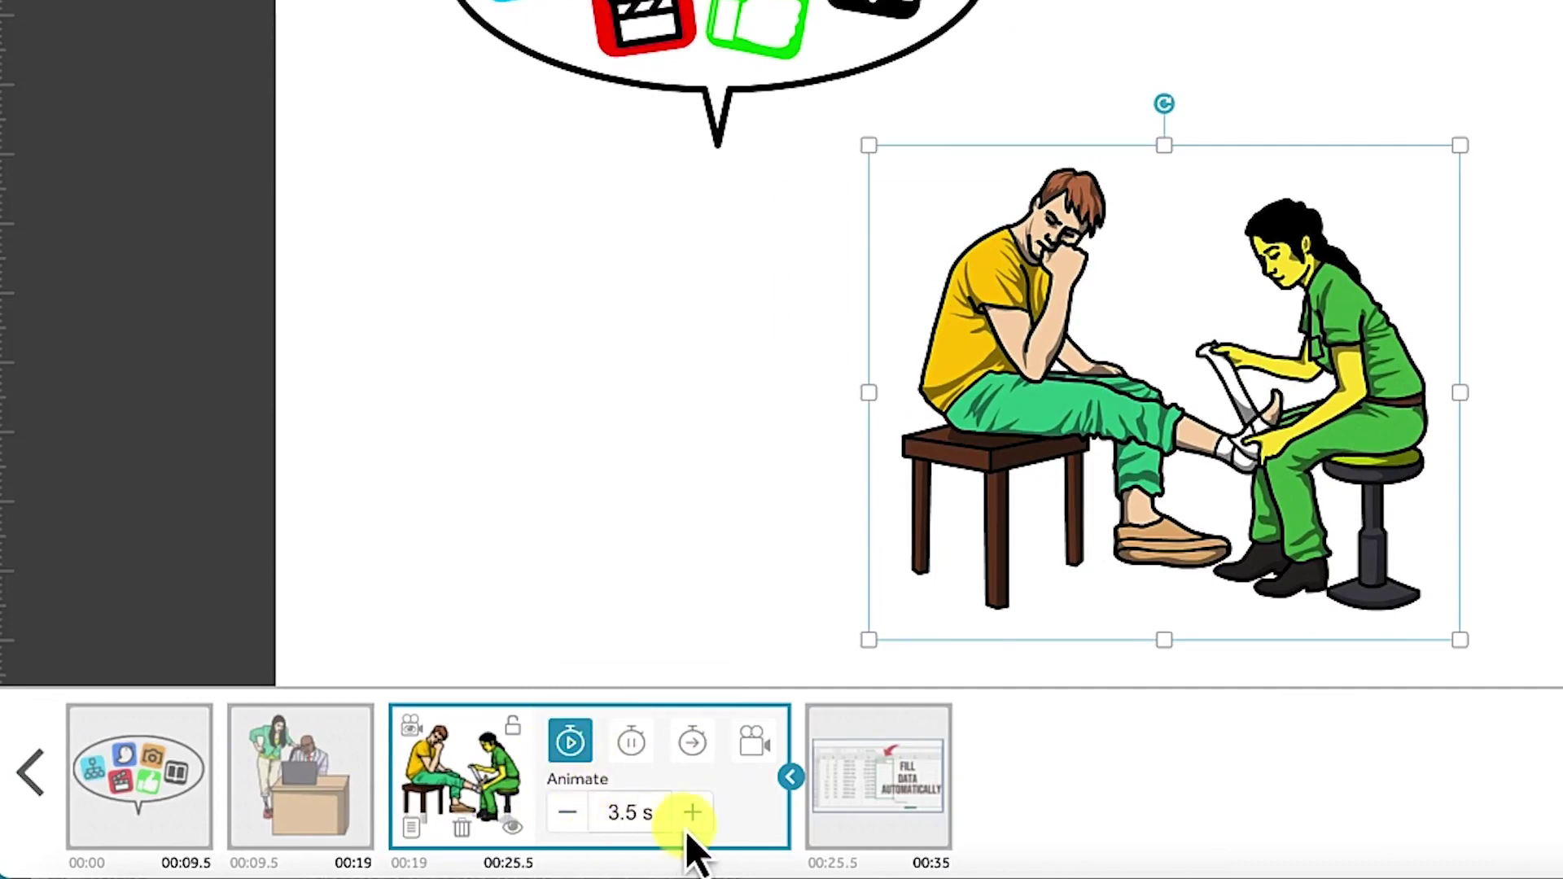
{"action": "left_click", "coordinate": [632, 743]}
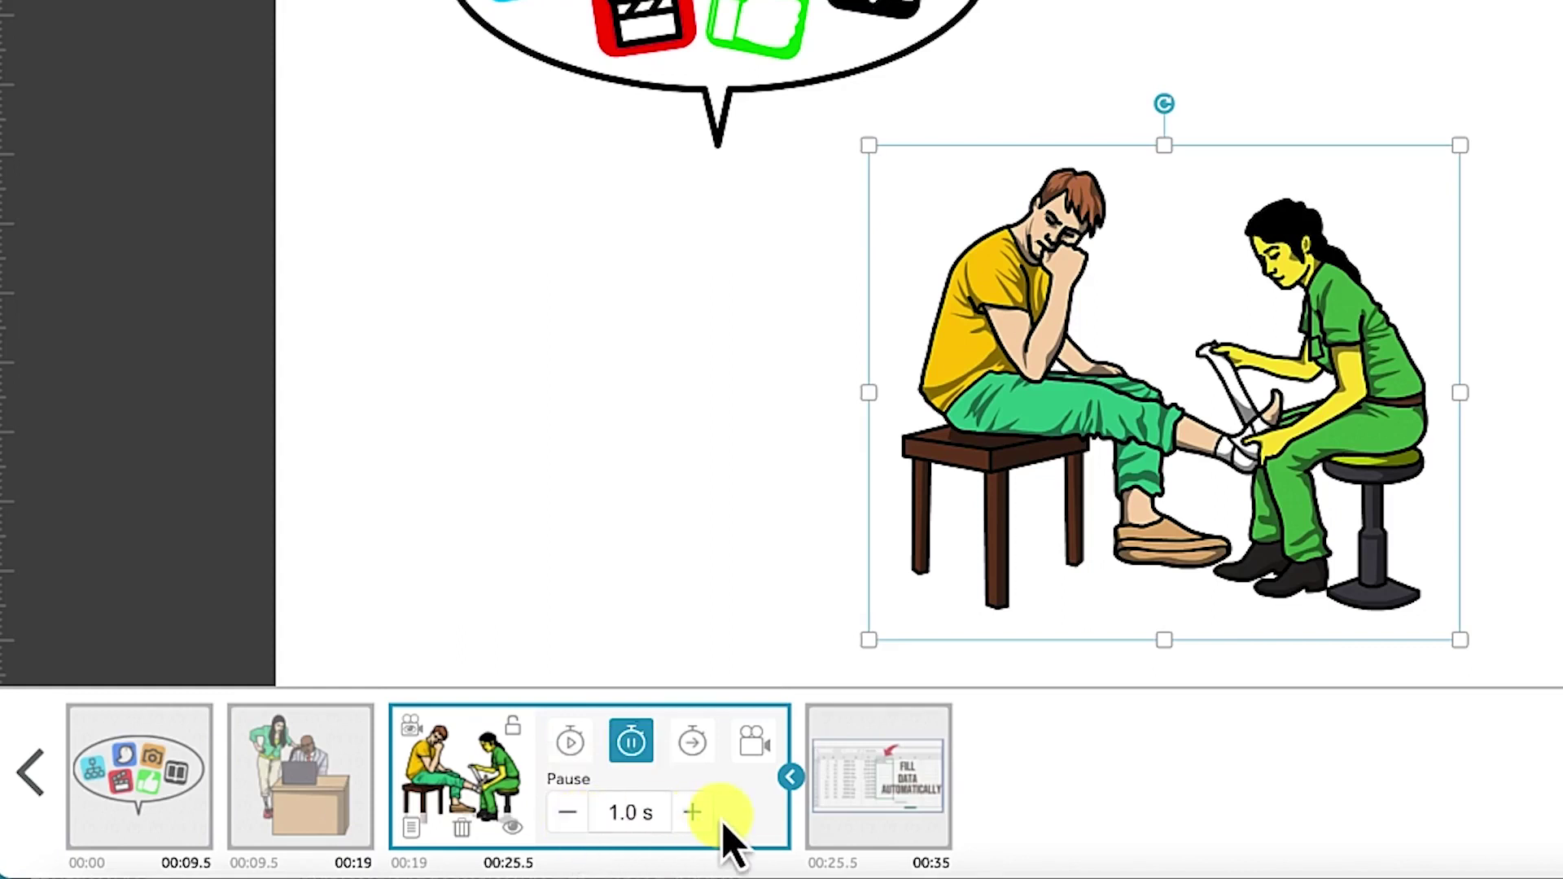
{"action": "left_click", "coordinate": [697, 741]}
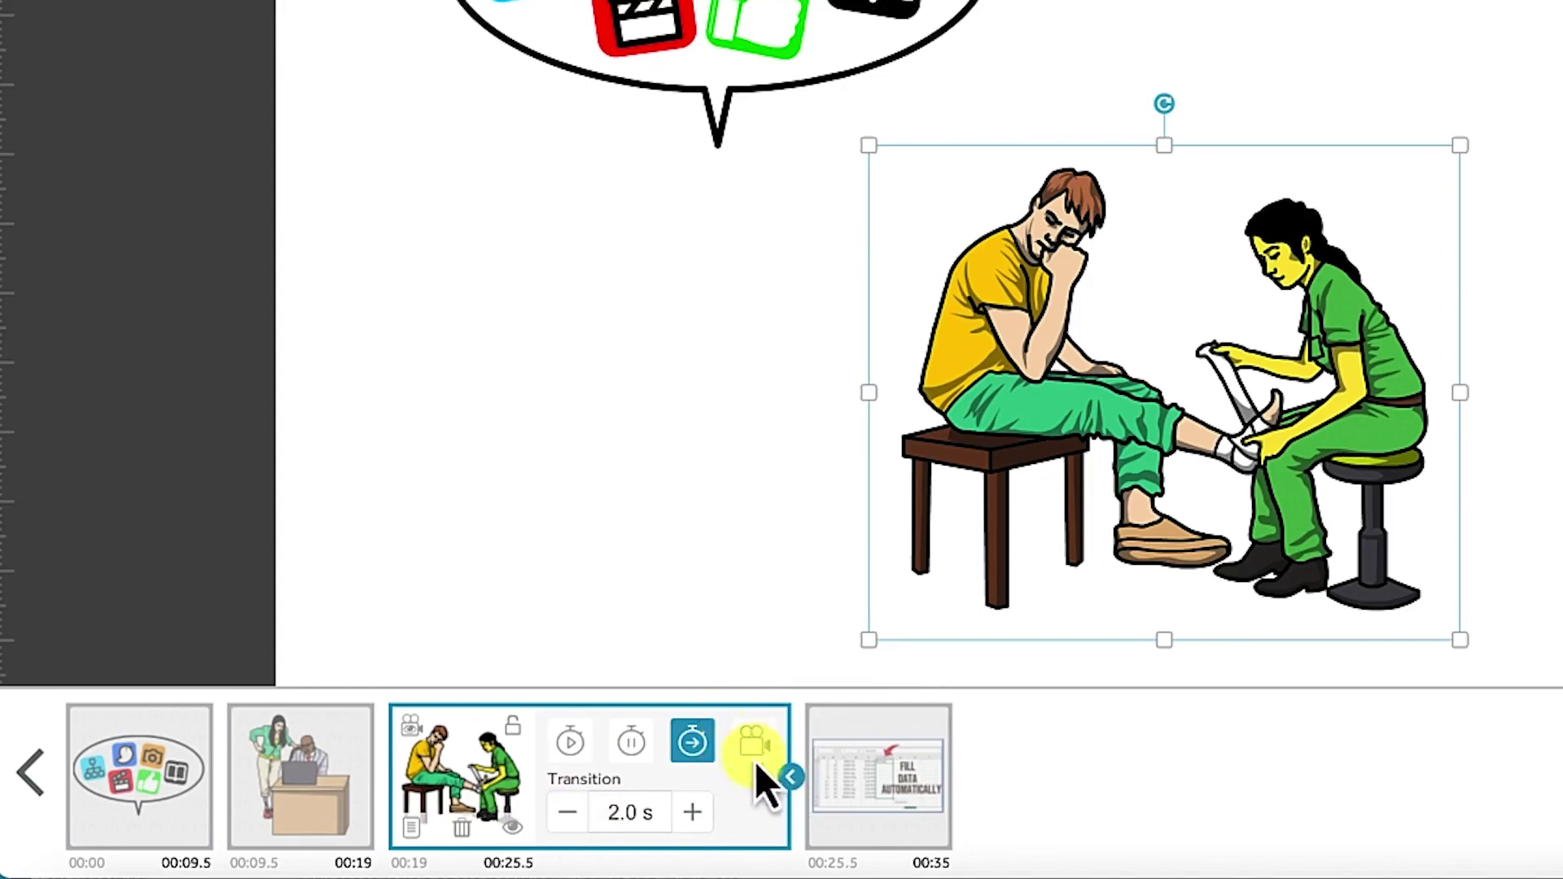
{"action": "left_click", "coordinate": [789, 785]}
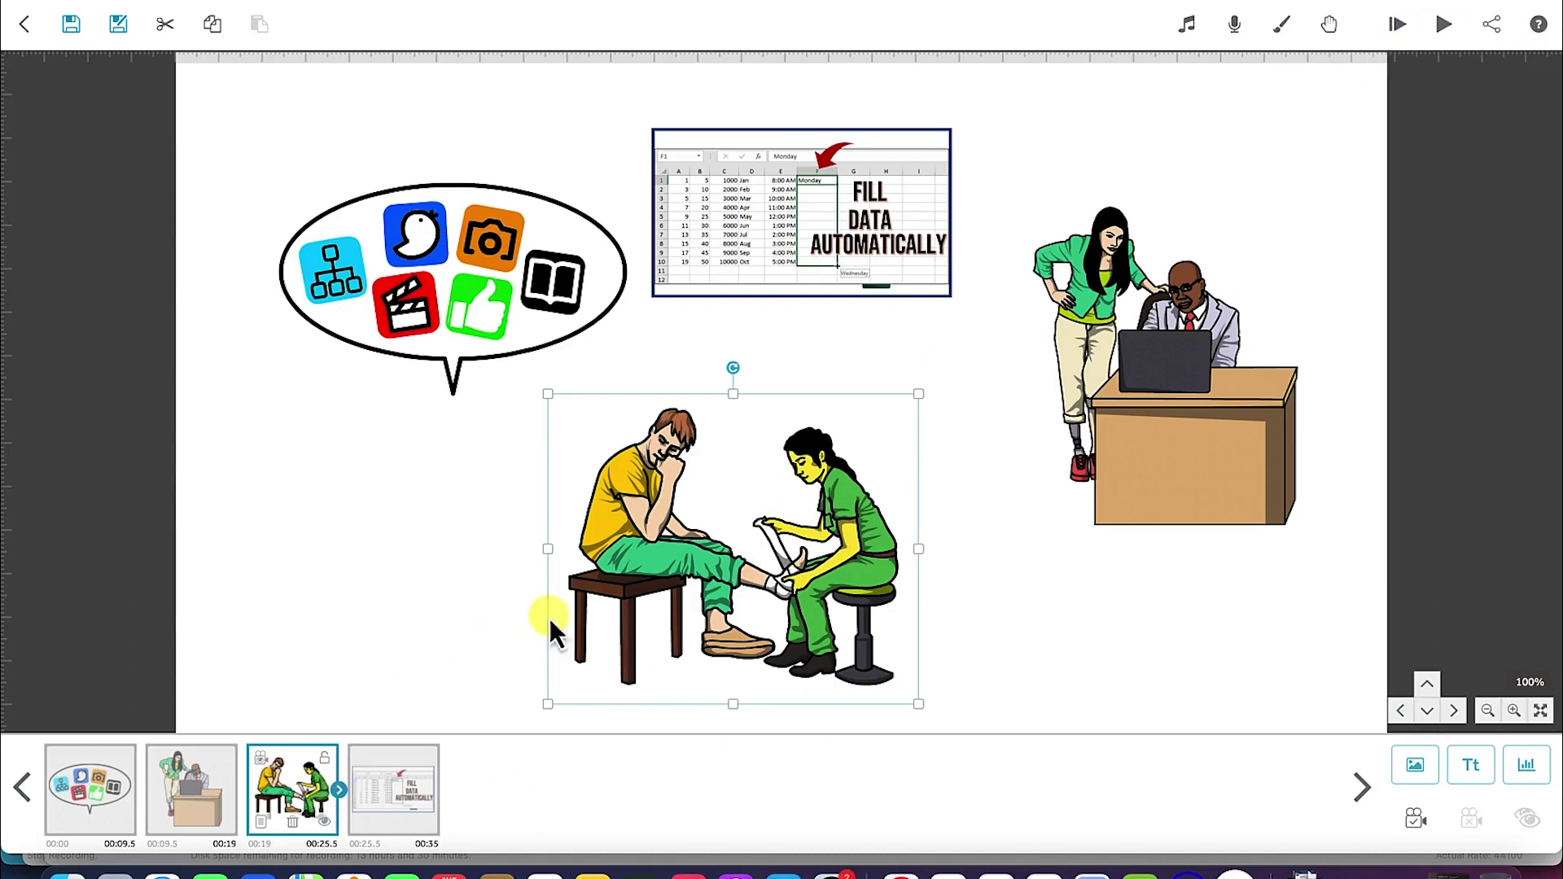
Play a preview of the scribe and select the spreadsheet, speech bubble and office desk images in turn on the canvas.
{"action": "left_click", "coordinate": [1438, 32]}
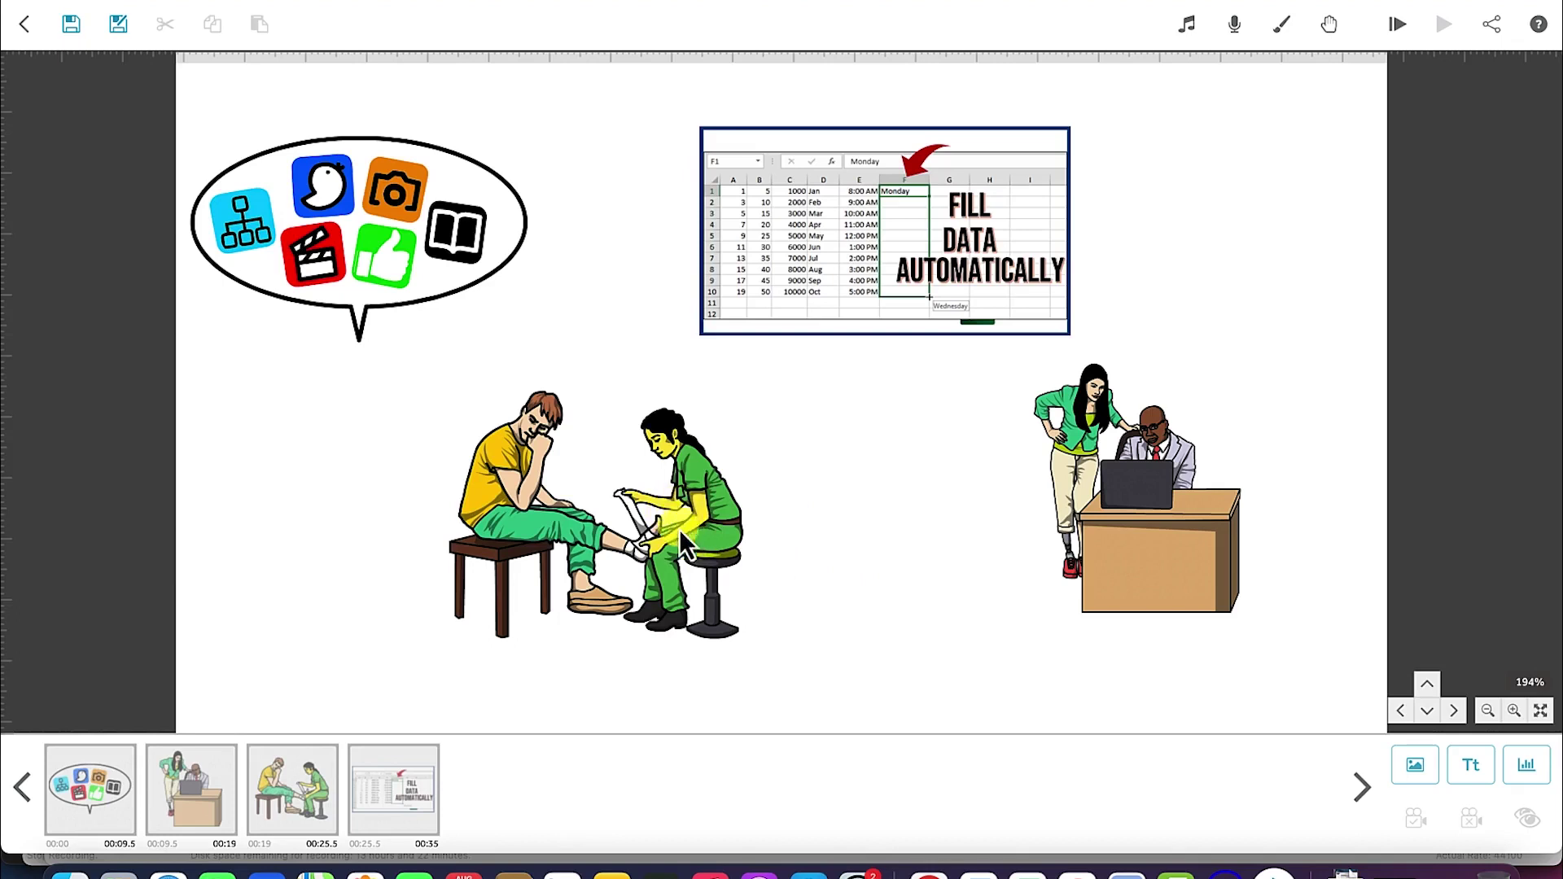
{"action": "left_click", "coordinate": [885, 230]}
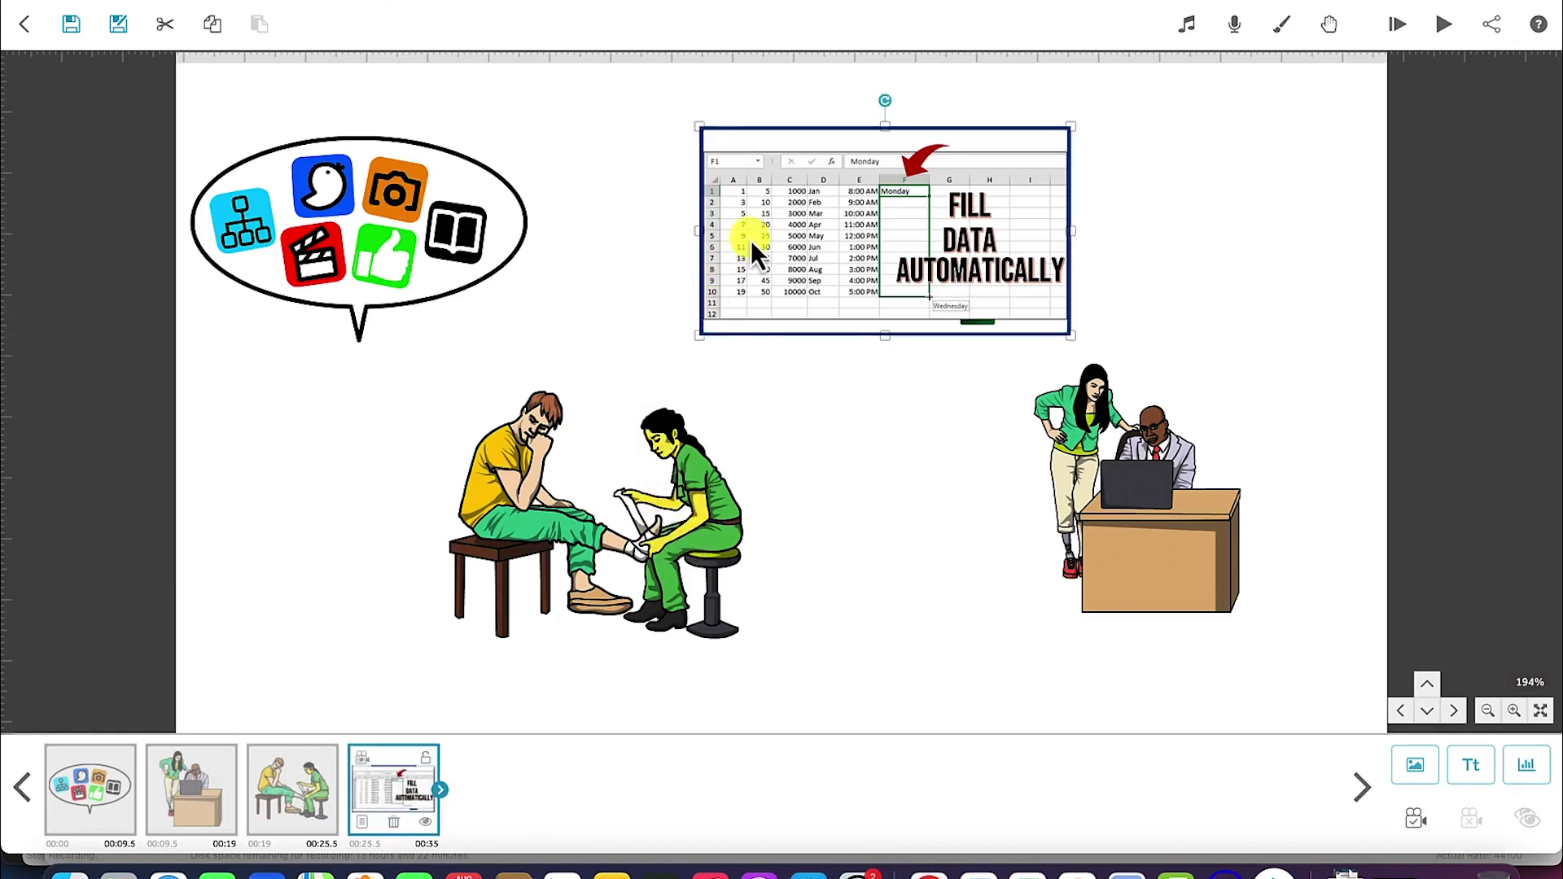
{"action": "left_click", "coordinate": [457, 235]}
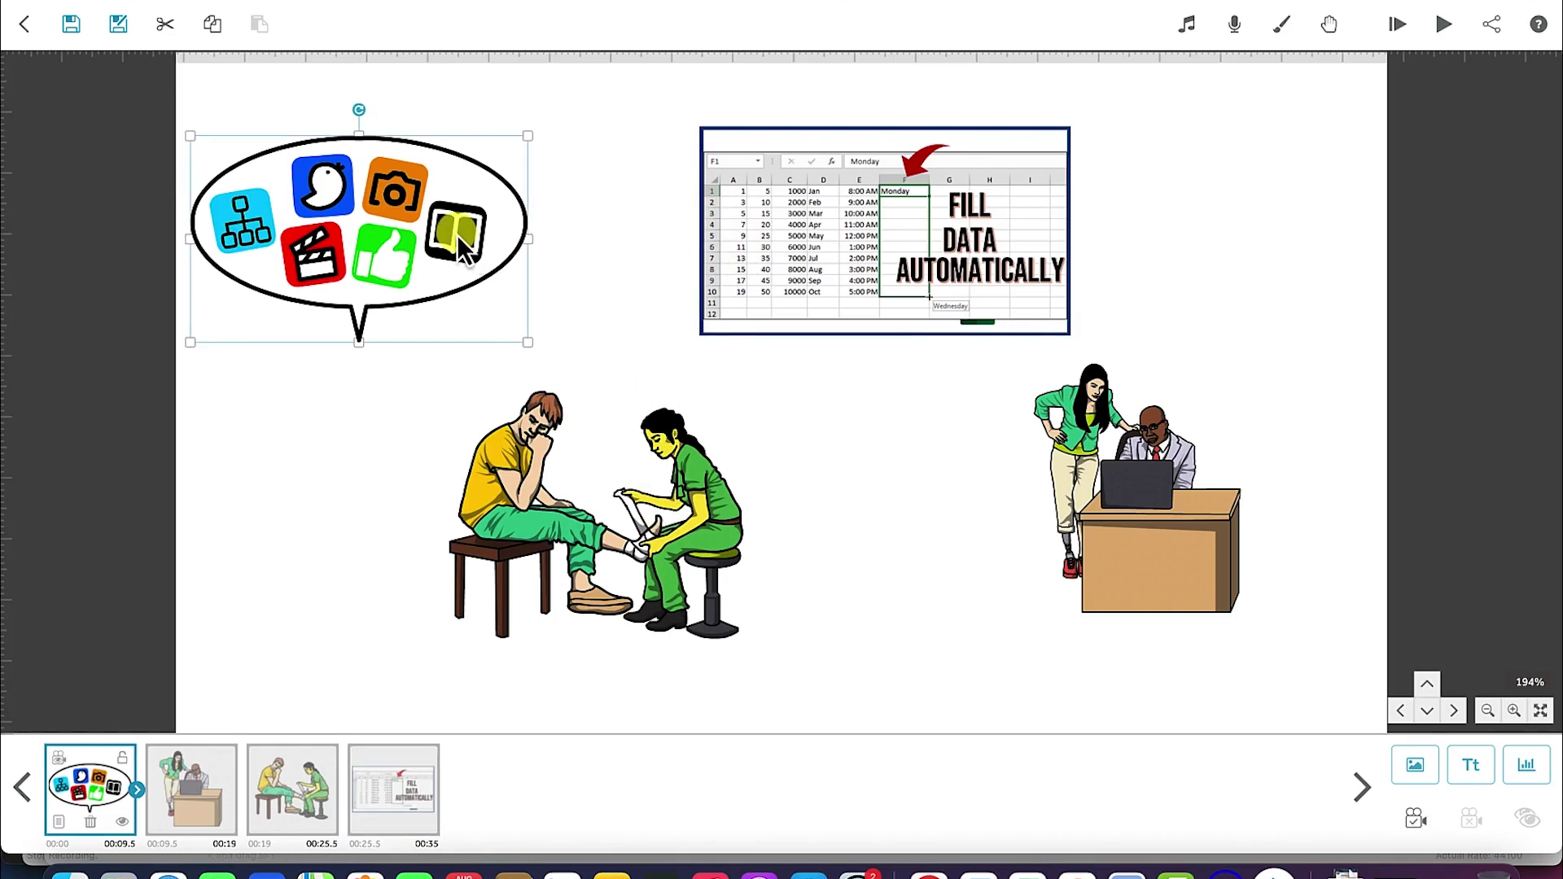
{"action": "left_click", "coordinate": [811, 217]}
{"action": "left_click", "coordinate": [1119, 487]}
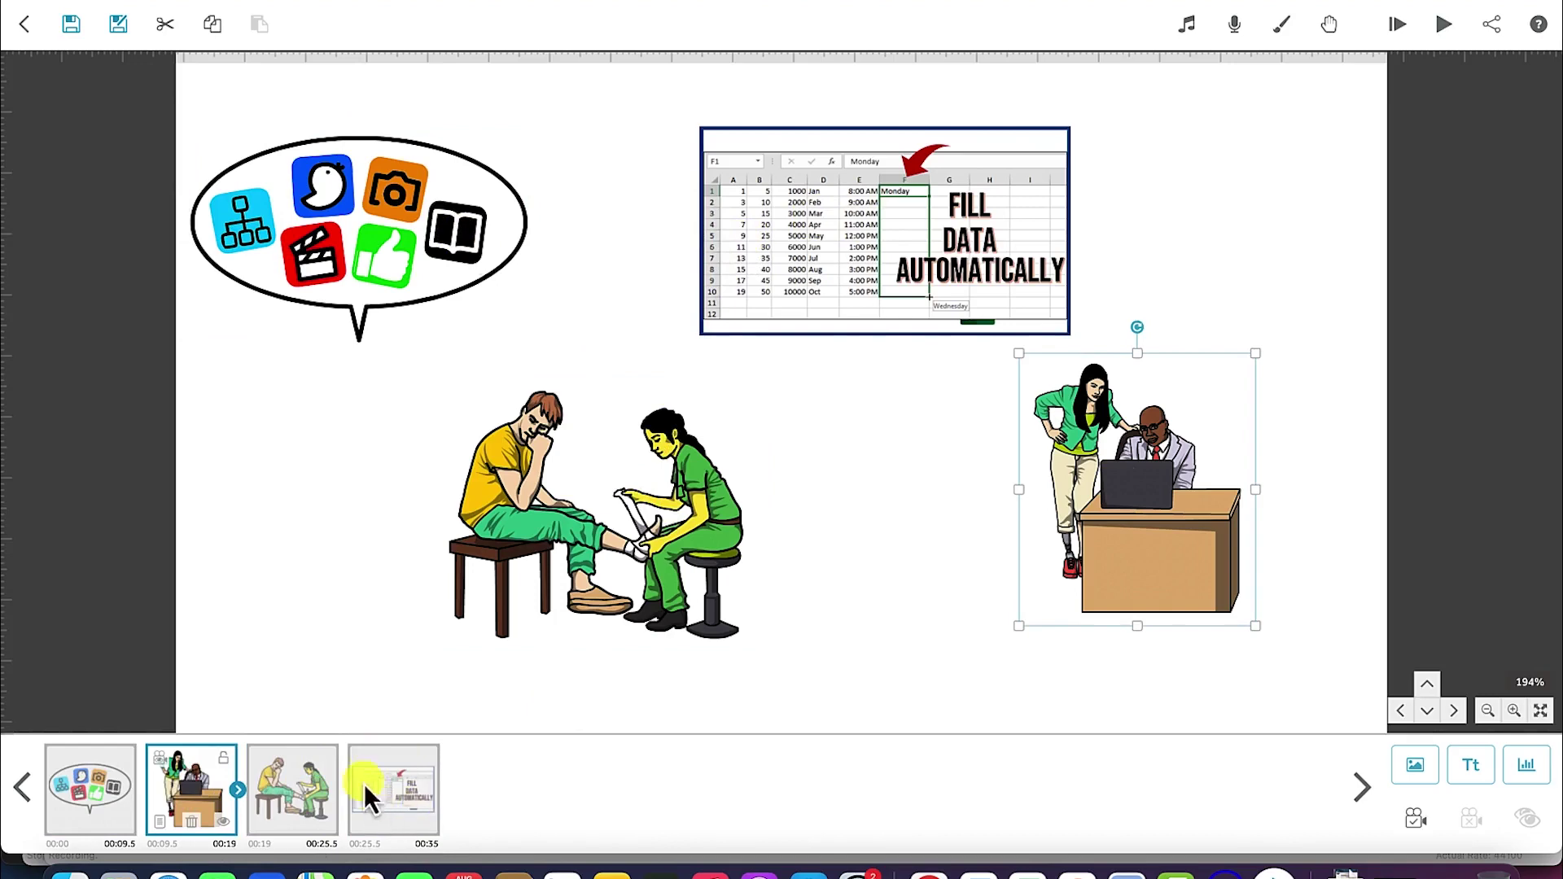
Select the bandaging image and set its camera to the current position.
{"action": "left_click", "coordinate": [656, 564]}
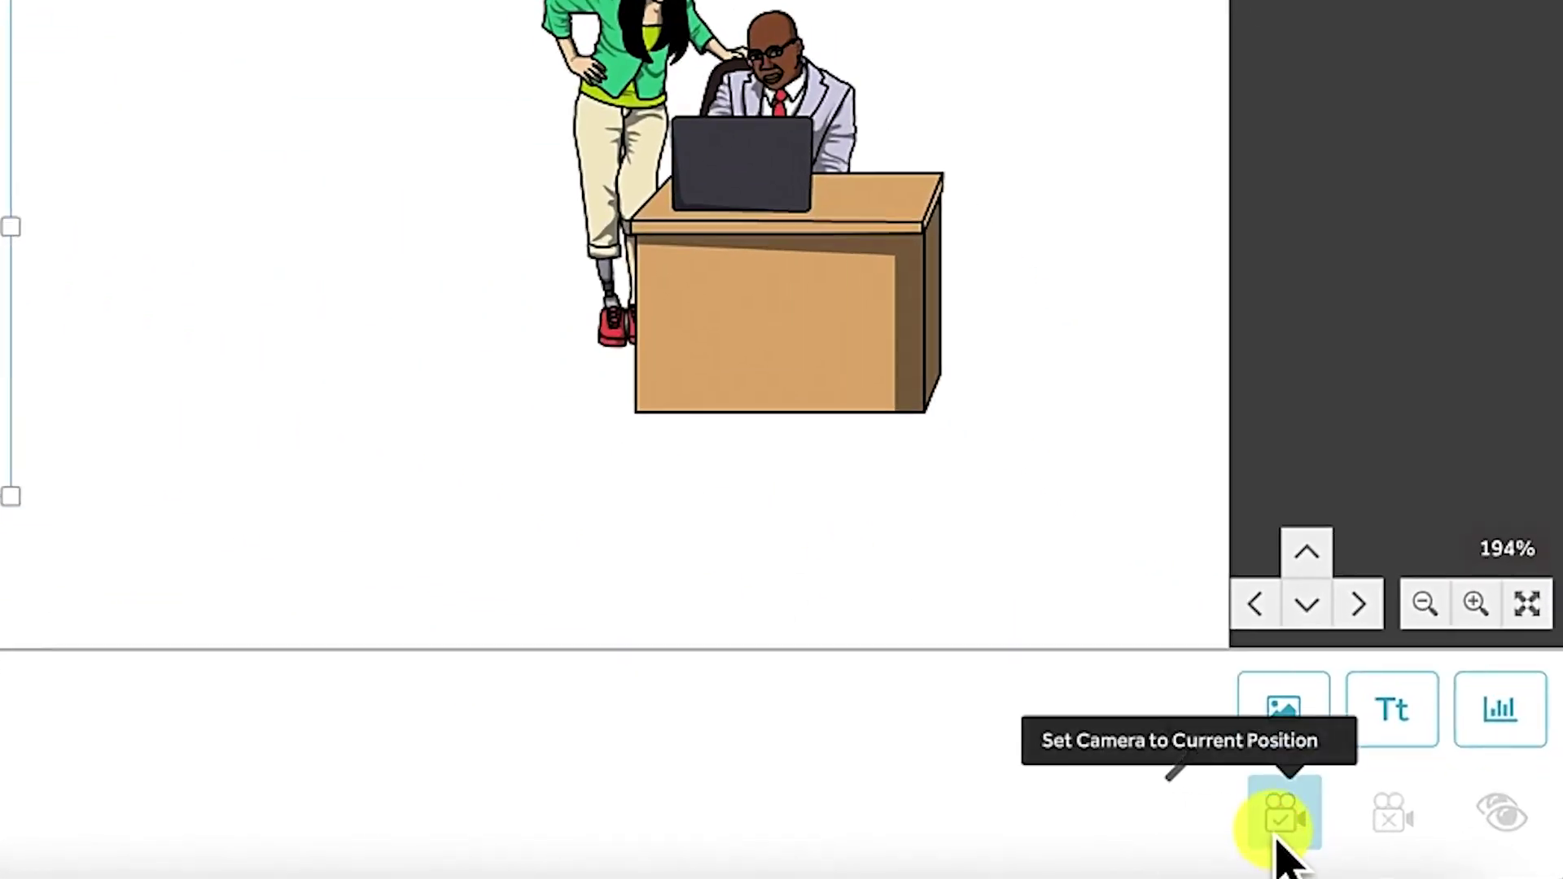
{"action": "left_click", "coordinate": [1280, 818]}
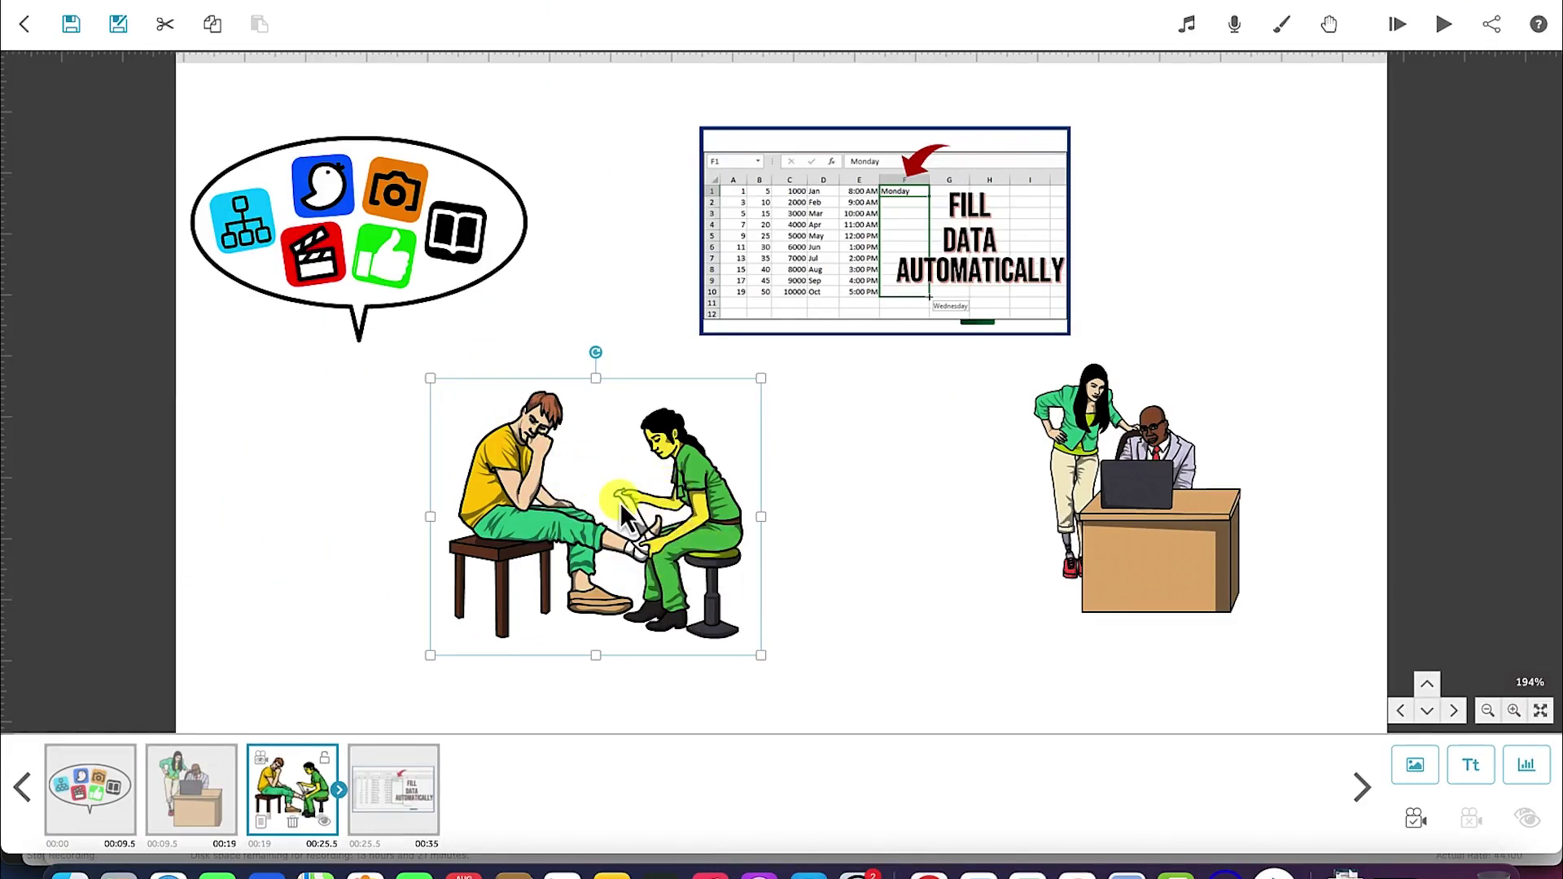
{"action": "left_click", "coordinate": [1414, 822]}
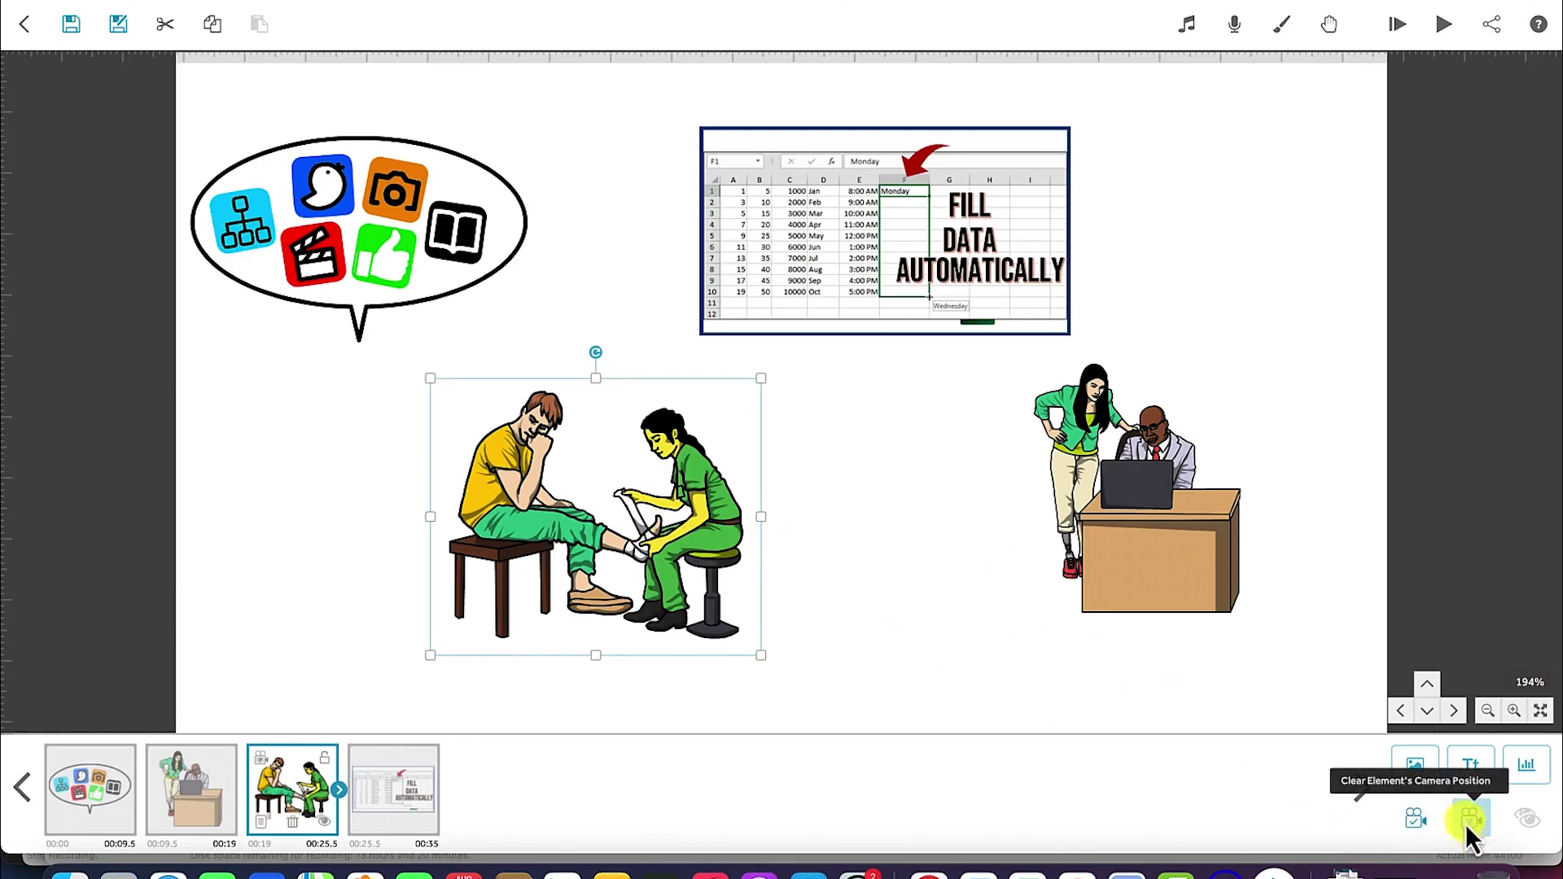
Set the camera to the current position for the bandaging and speech bubble images, then select all four images together and clear the selection.
{"action": "left_click", "coordinate": [1415, 819]}
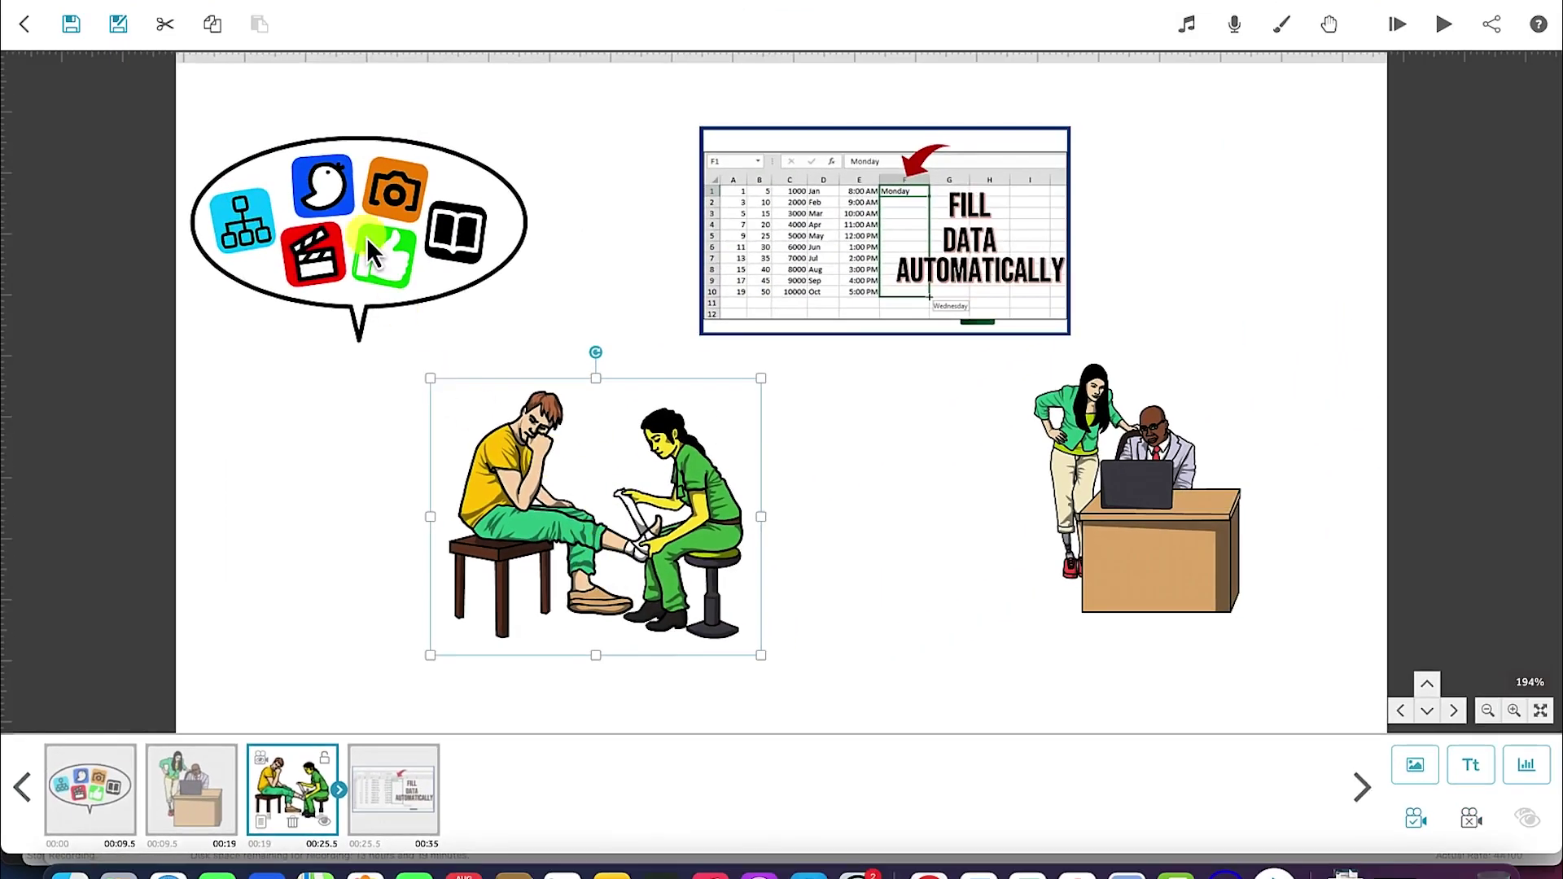
{"action": "left_click", "coordinate": [366, 236]}
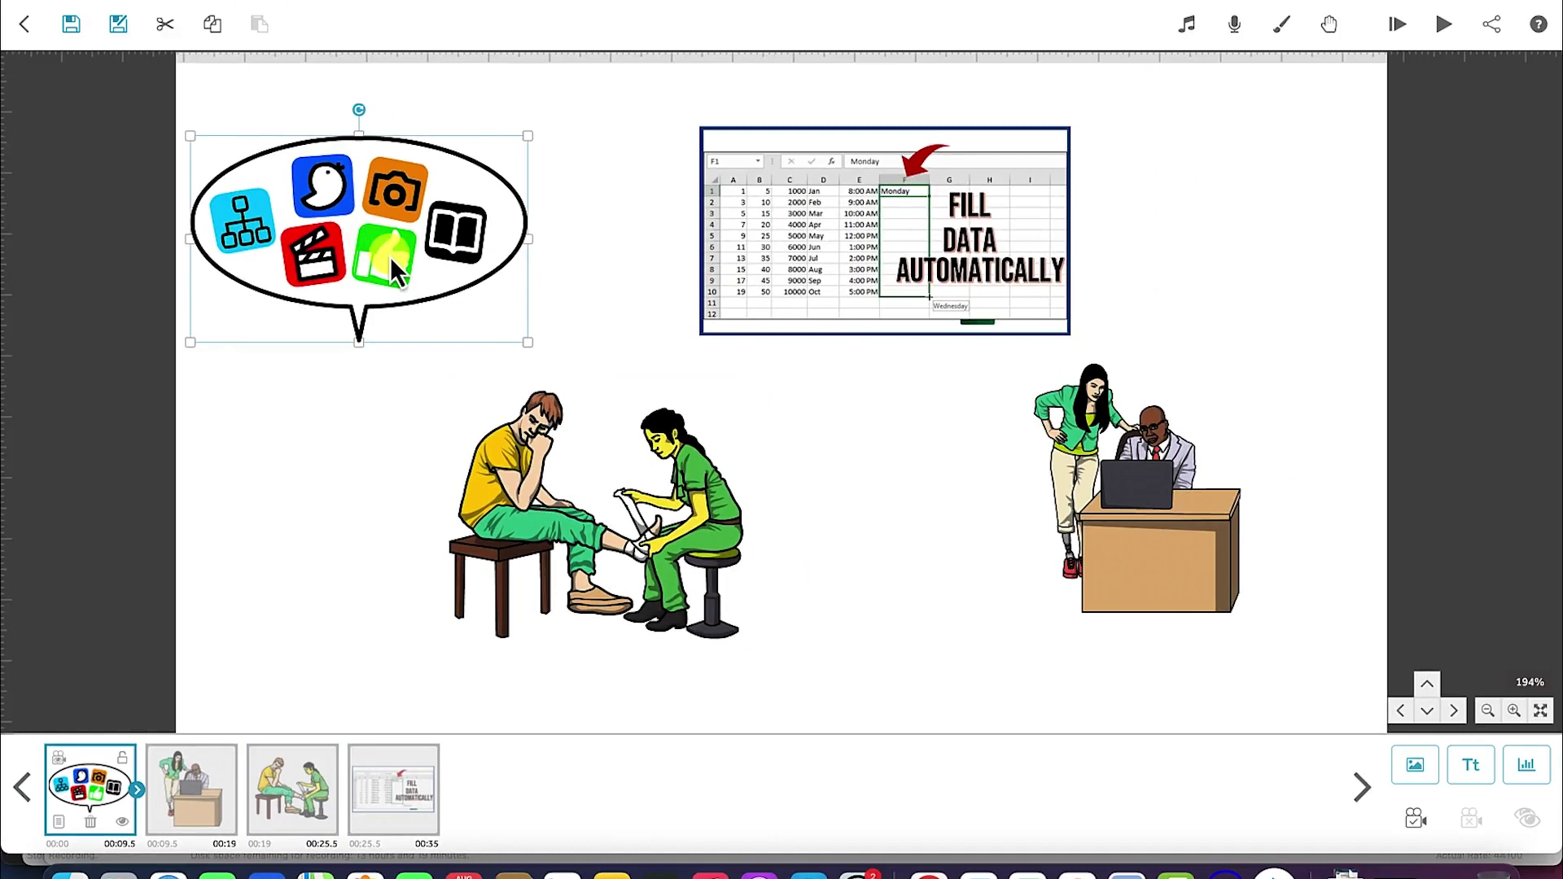
{"action": "left_click", "coordinate": [1414, 814]}
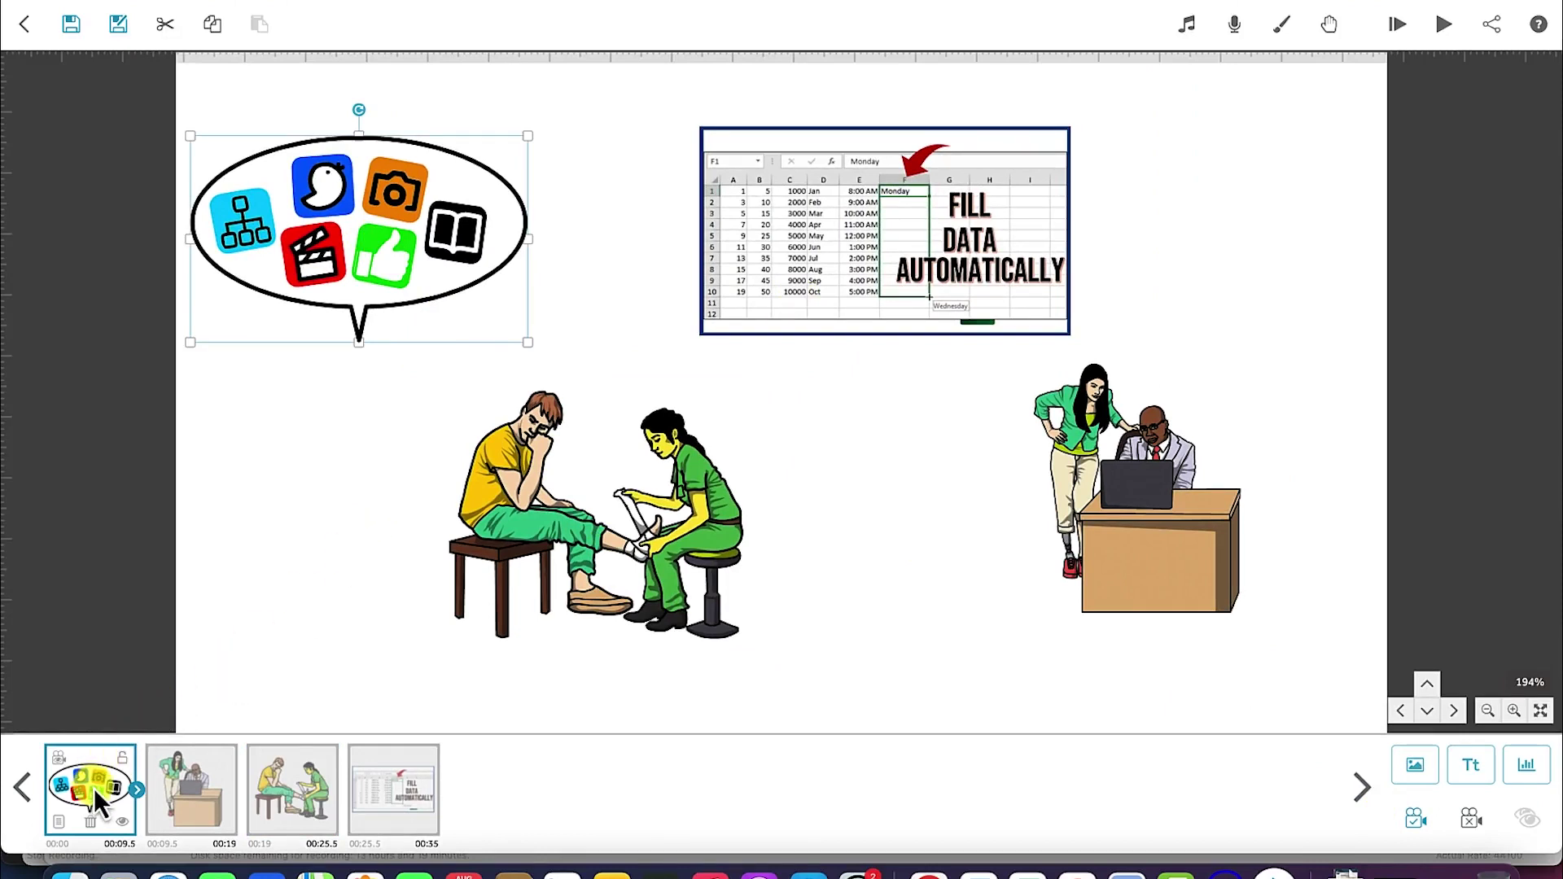
{"action": "left_click", "coordinate": [417, 798], "text": "shift"}
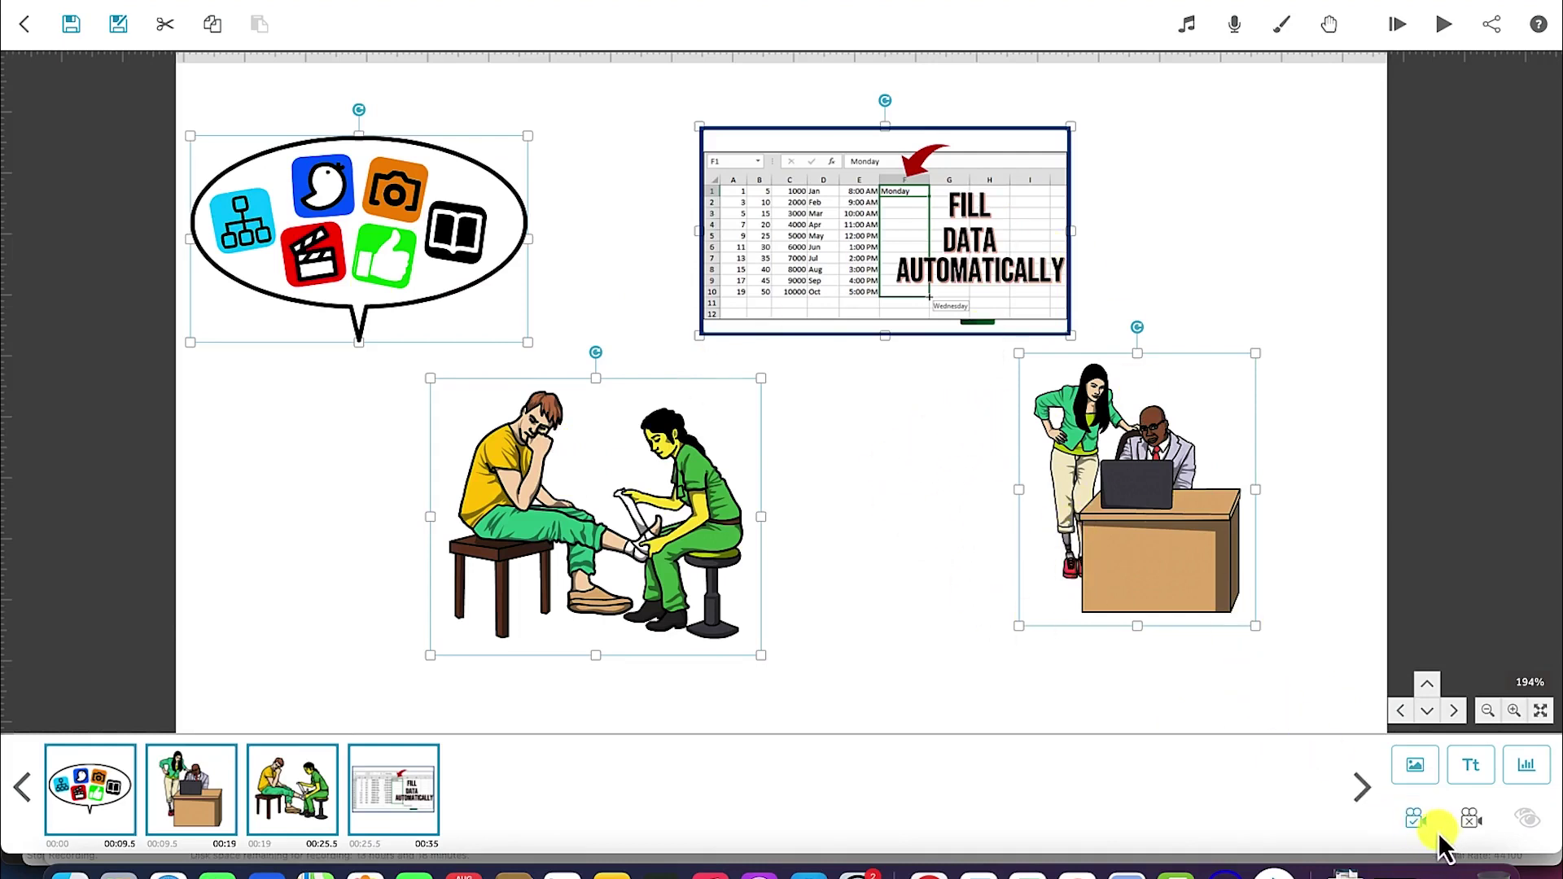
{"action": "left_click", "coordinate": [312, 428]}
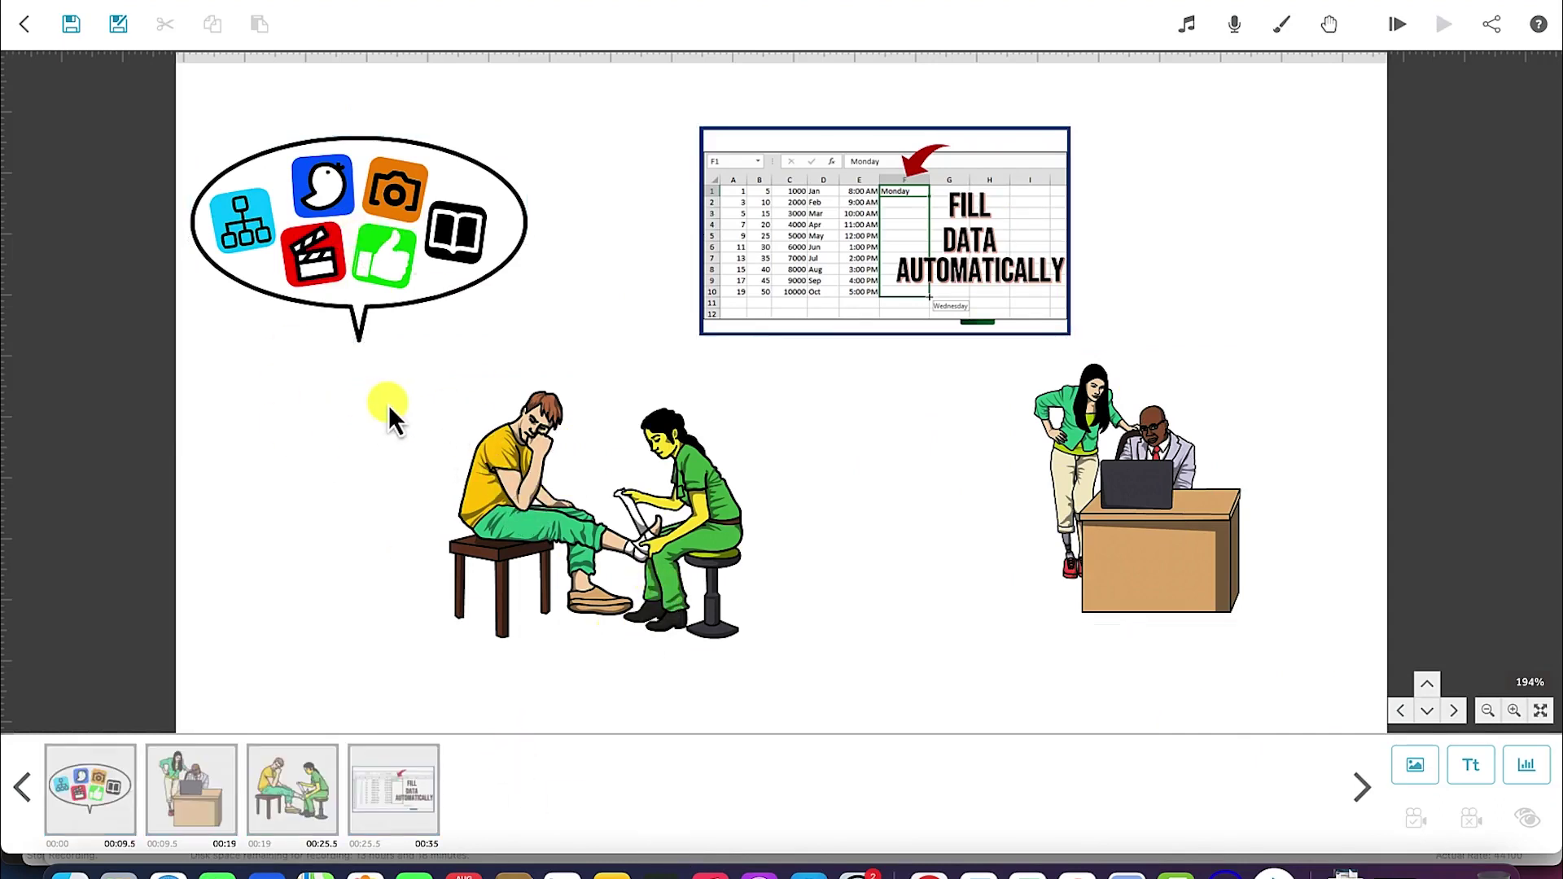
Select the speech bubble image, play a preview of the scribe from the start, and exit the preview.
{"action": "left_click", "coordinate": [93, 798]}
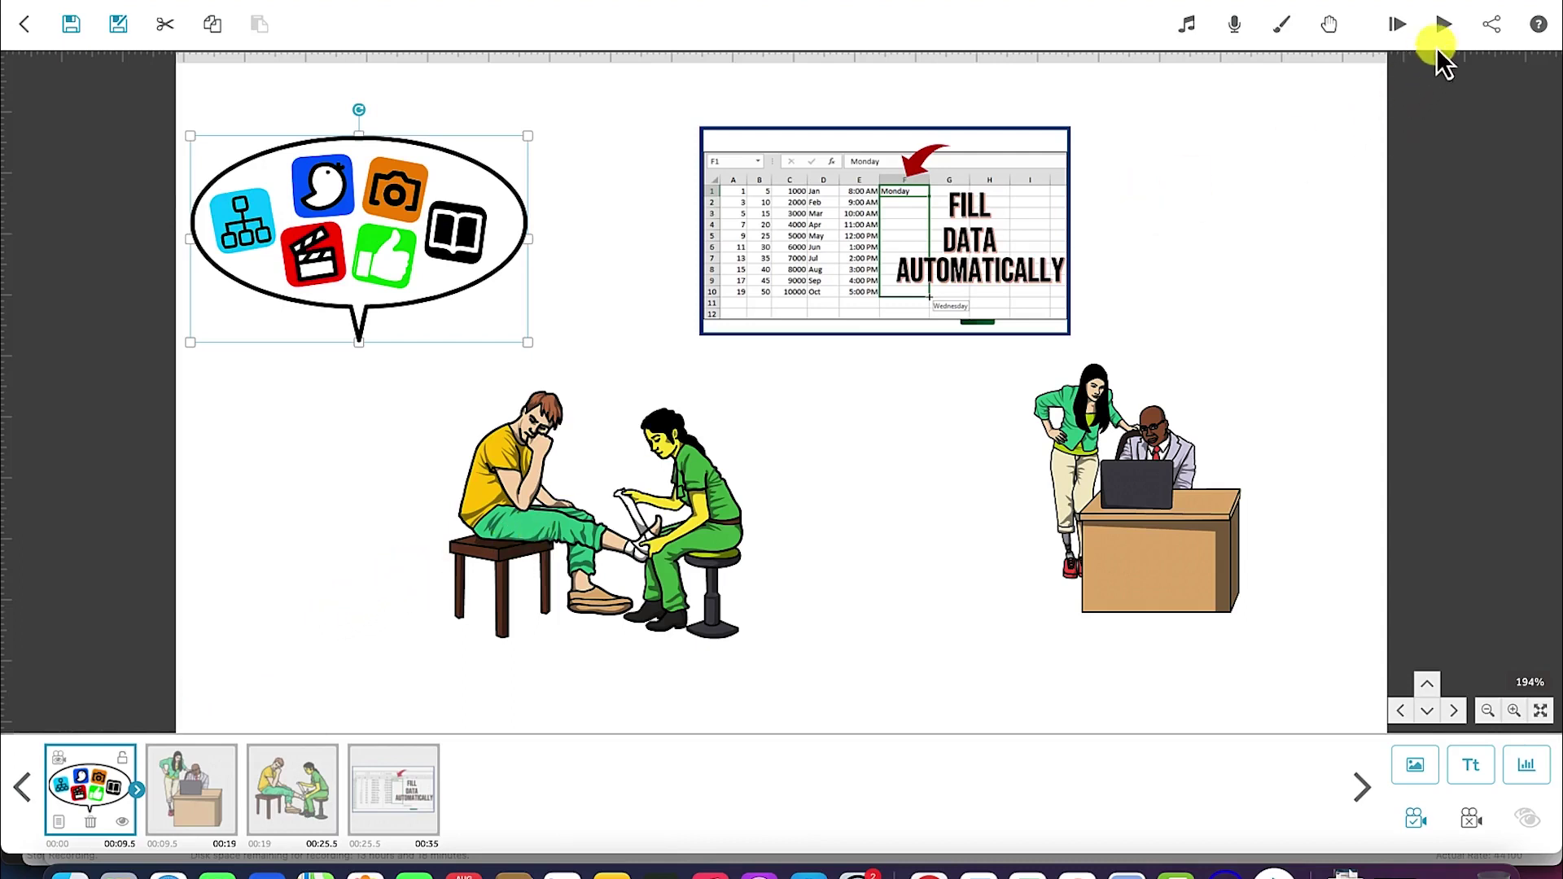
{"action": "left_click", "coordinate": [1397, 24]}
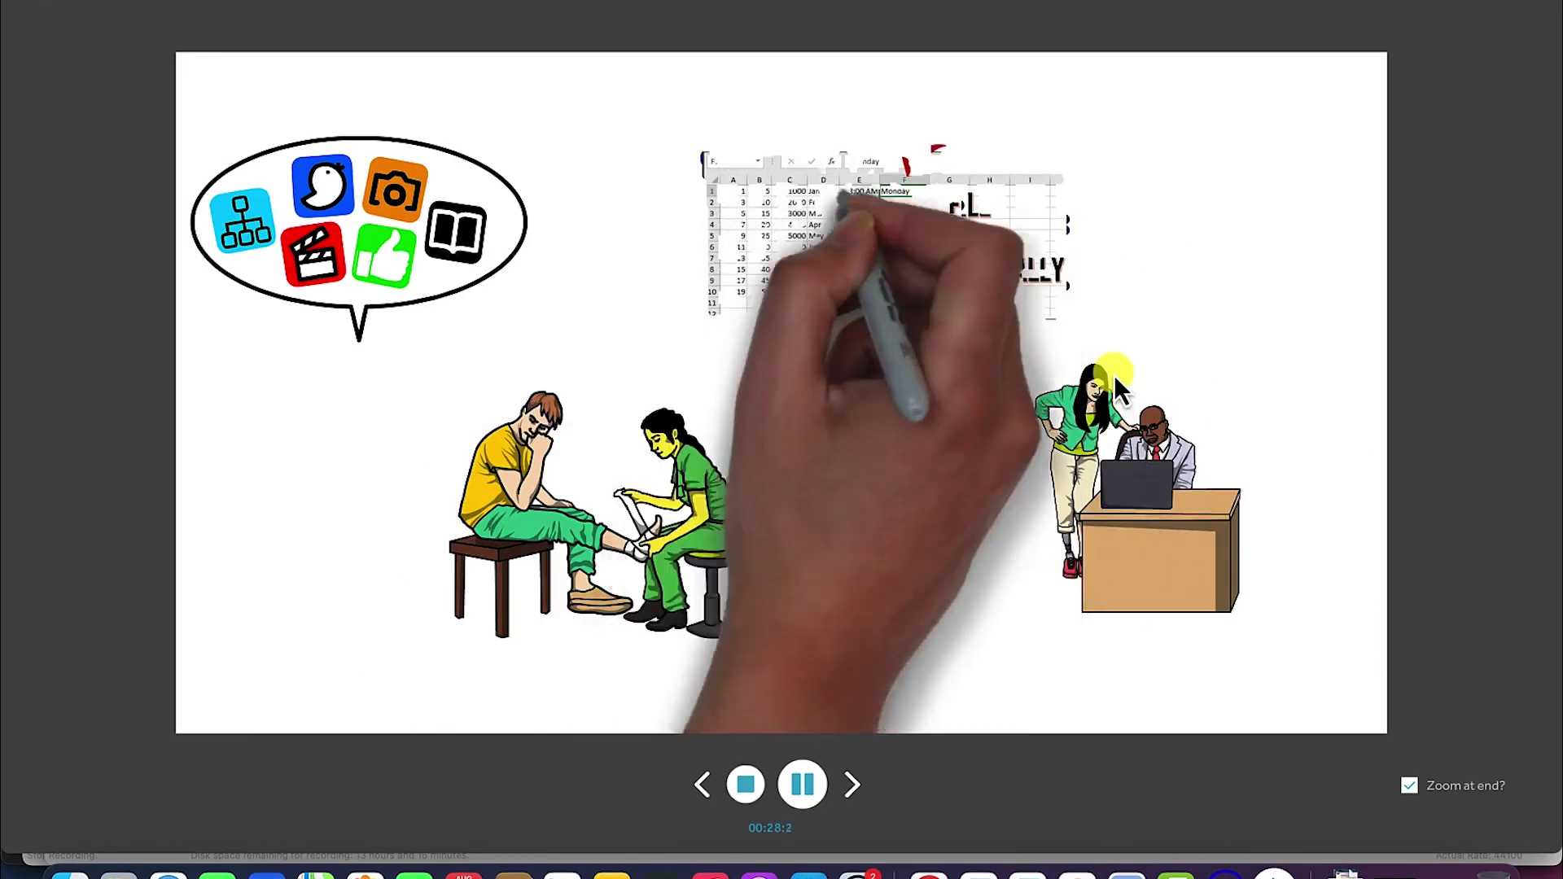
{"action": "key", "text": "Escape"}
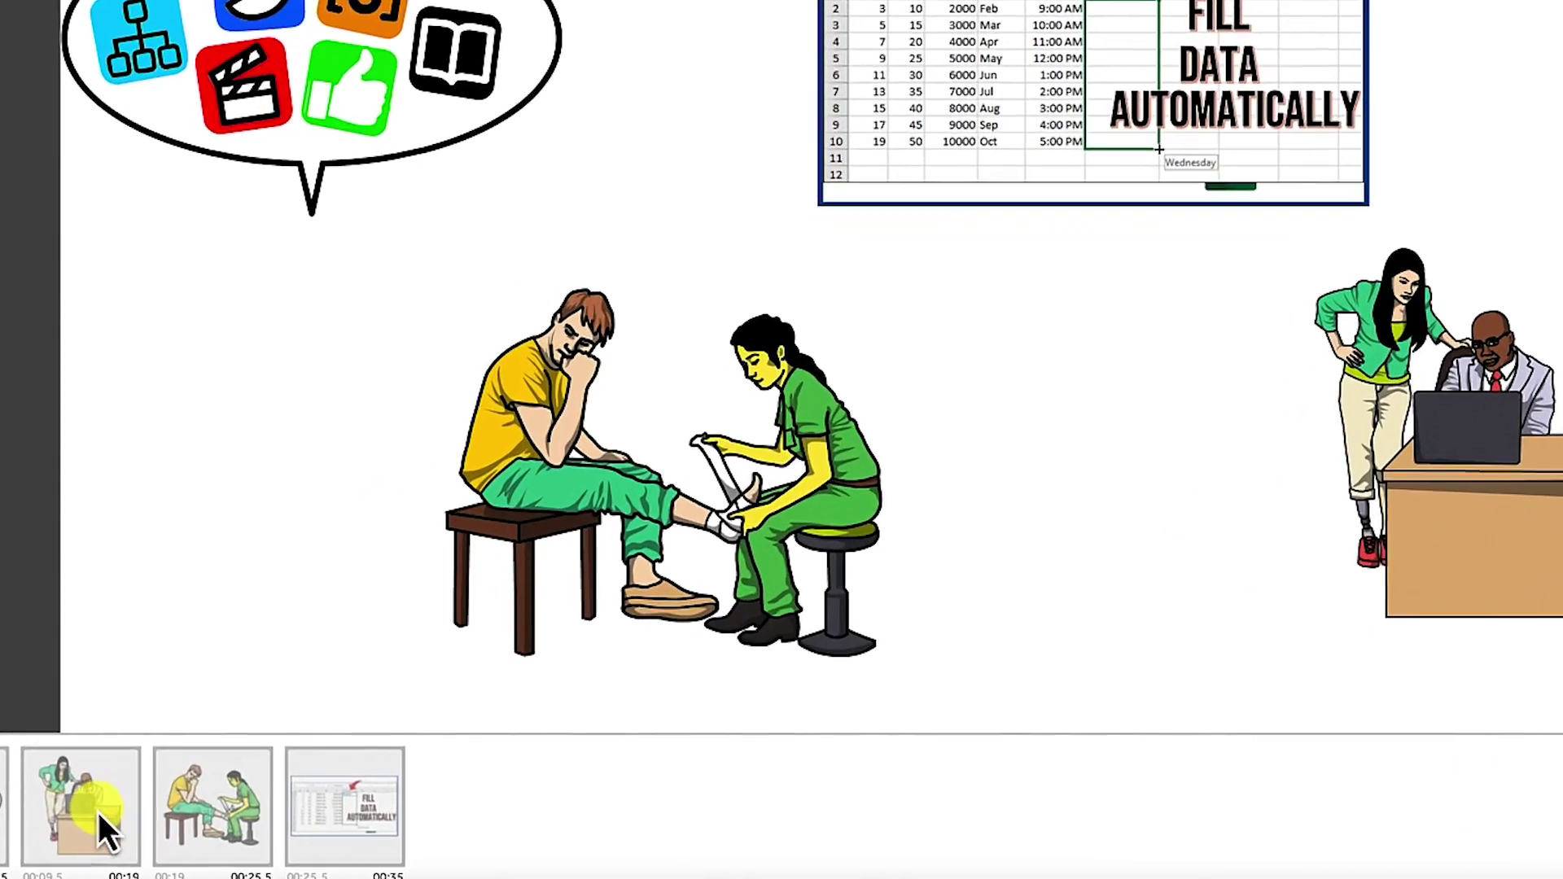
Select the office desk image and repeatedly hide it on the canvas and show it again.
{"action": "left_click", "coordinate": [204, 796]}
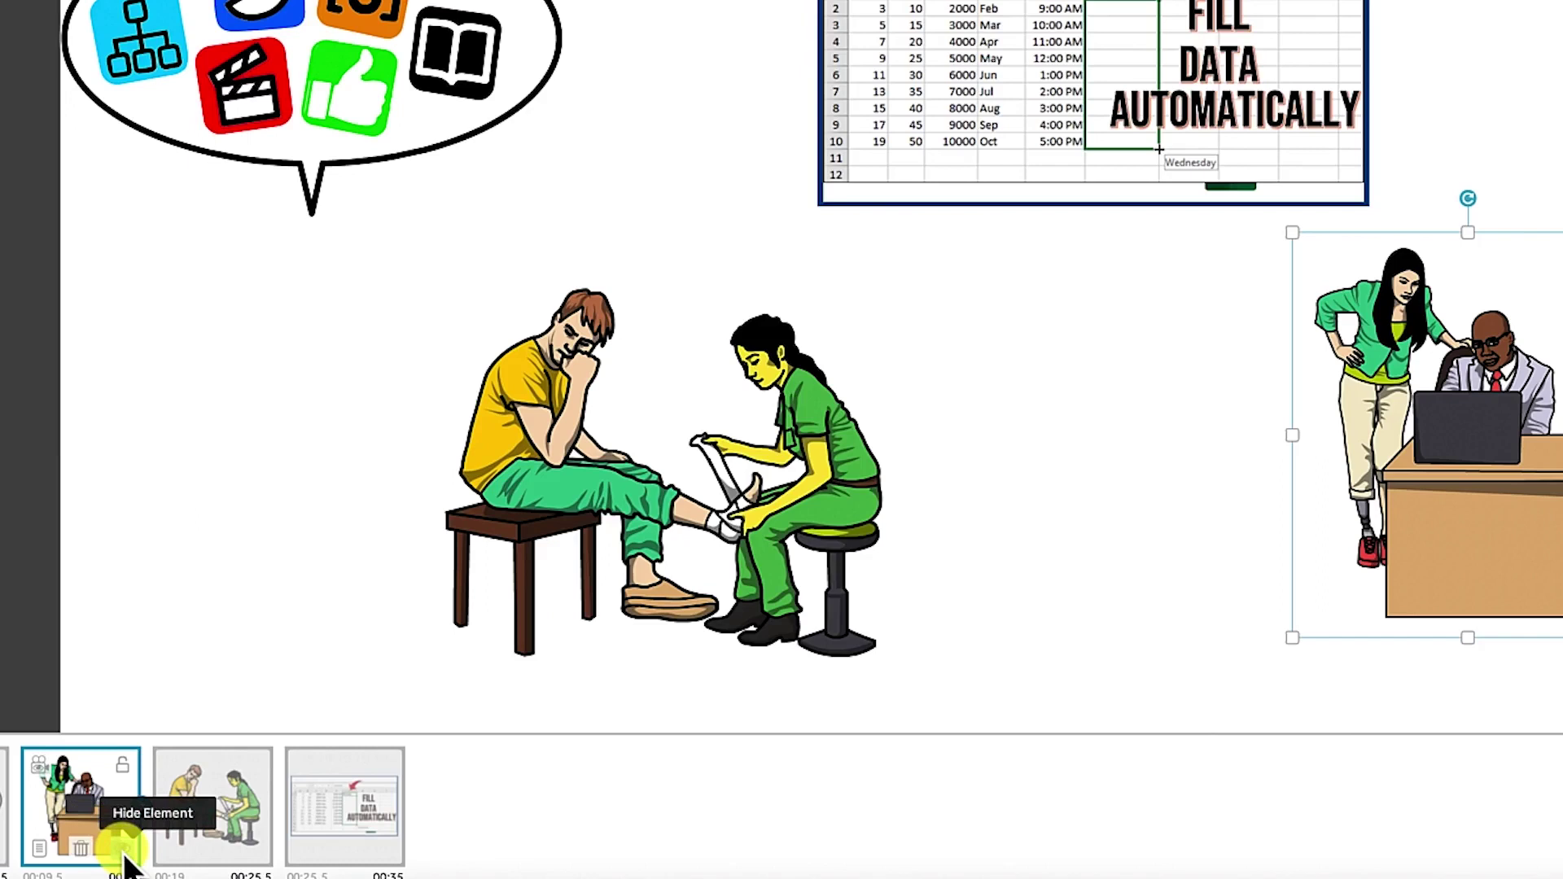
{"action": "left_click", "coordinate": [122, 849]}
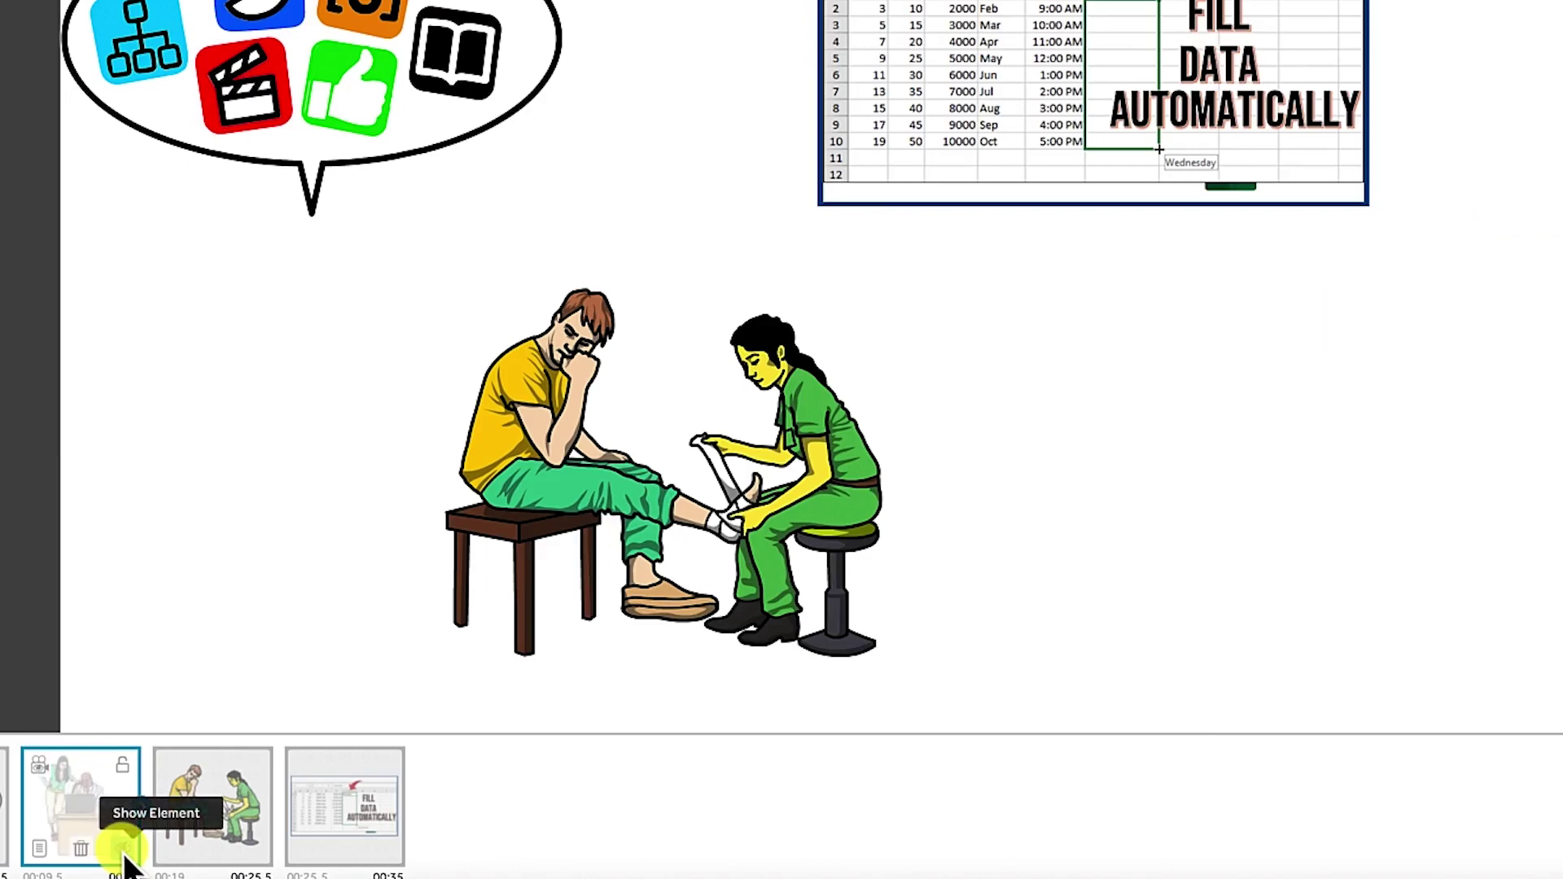
{"action": "left_click", "coordinate": [123, 849]}
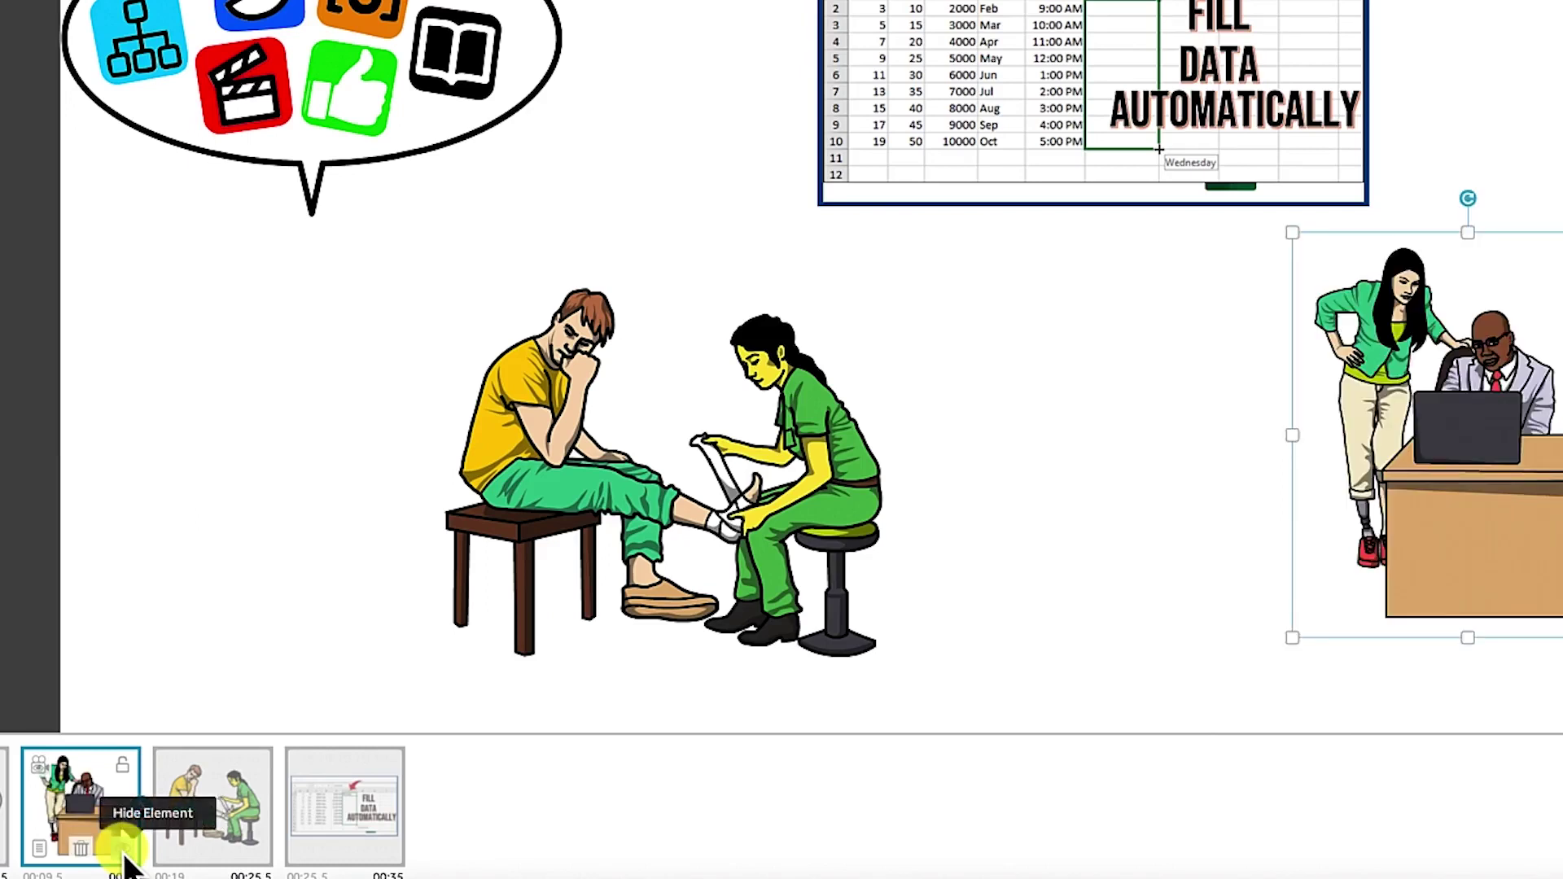
{"action": "left_click", "coordinate": [123, 849]}
{"action": "left_click", "coordinate": [122, 849]}
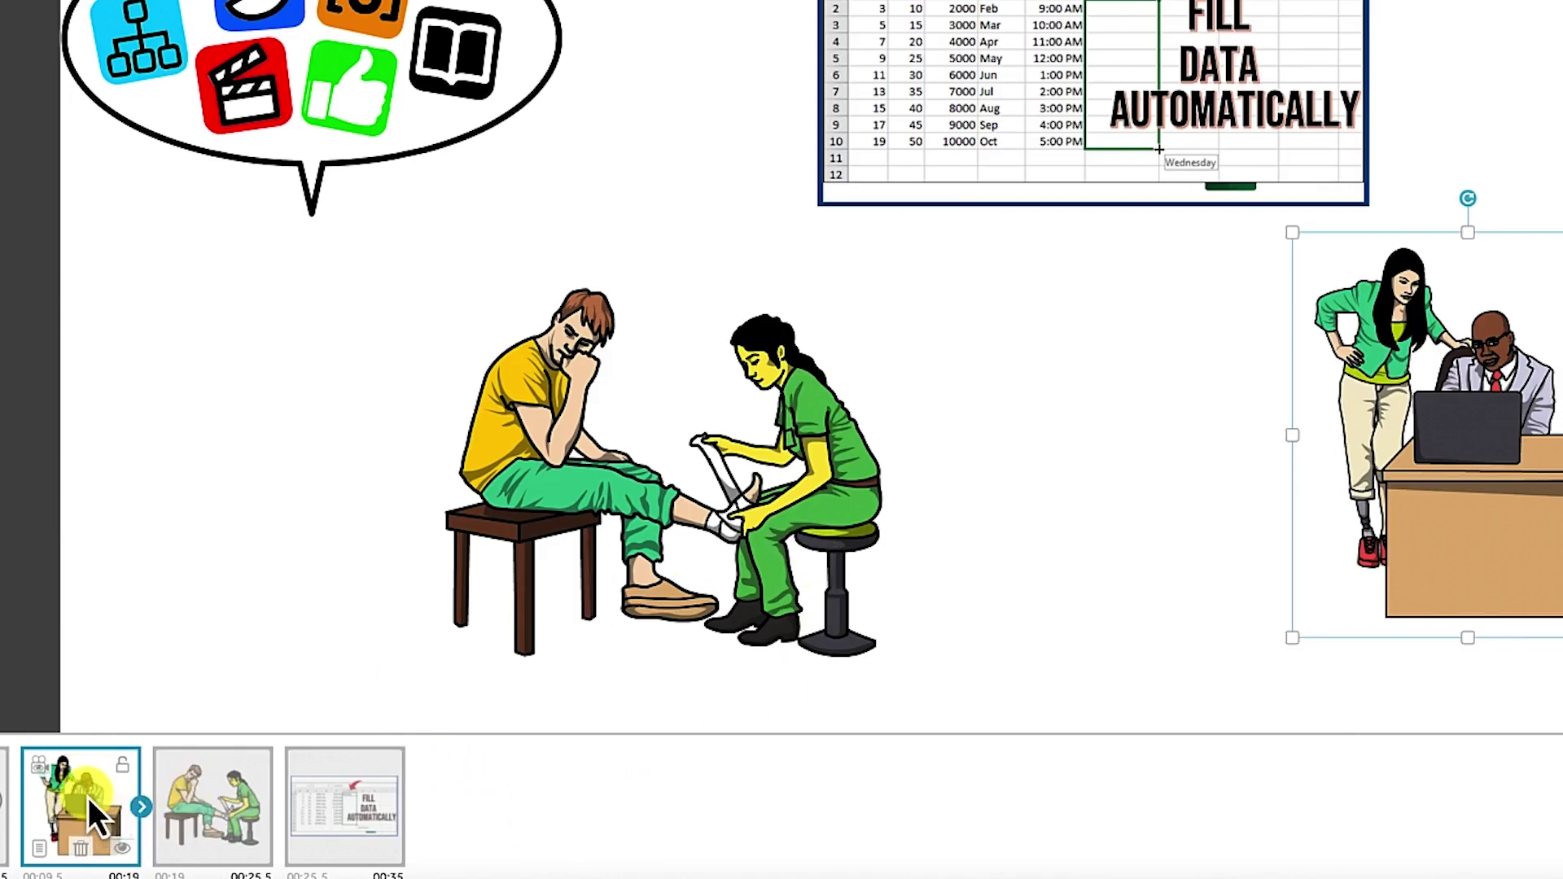
{"action": "left_click", "coordinate": [124, 853]}
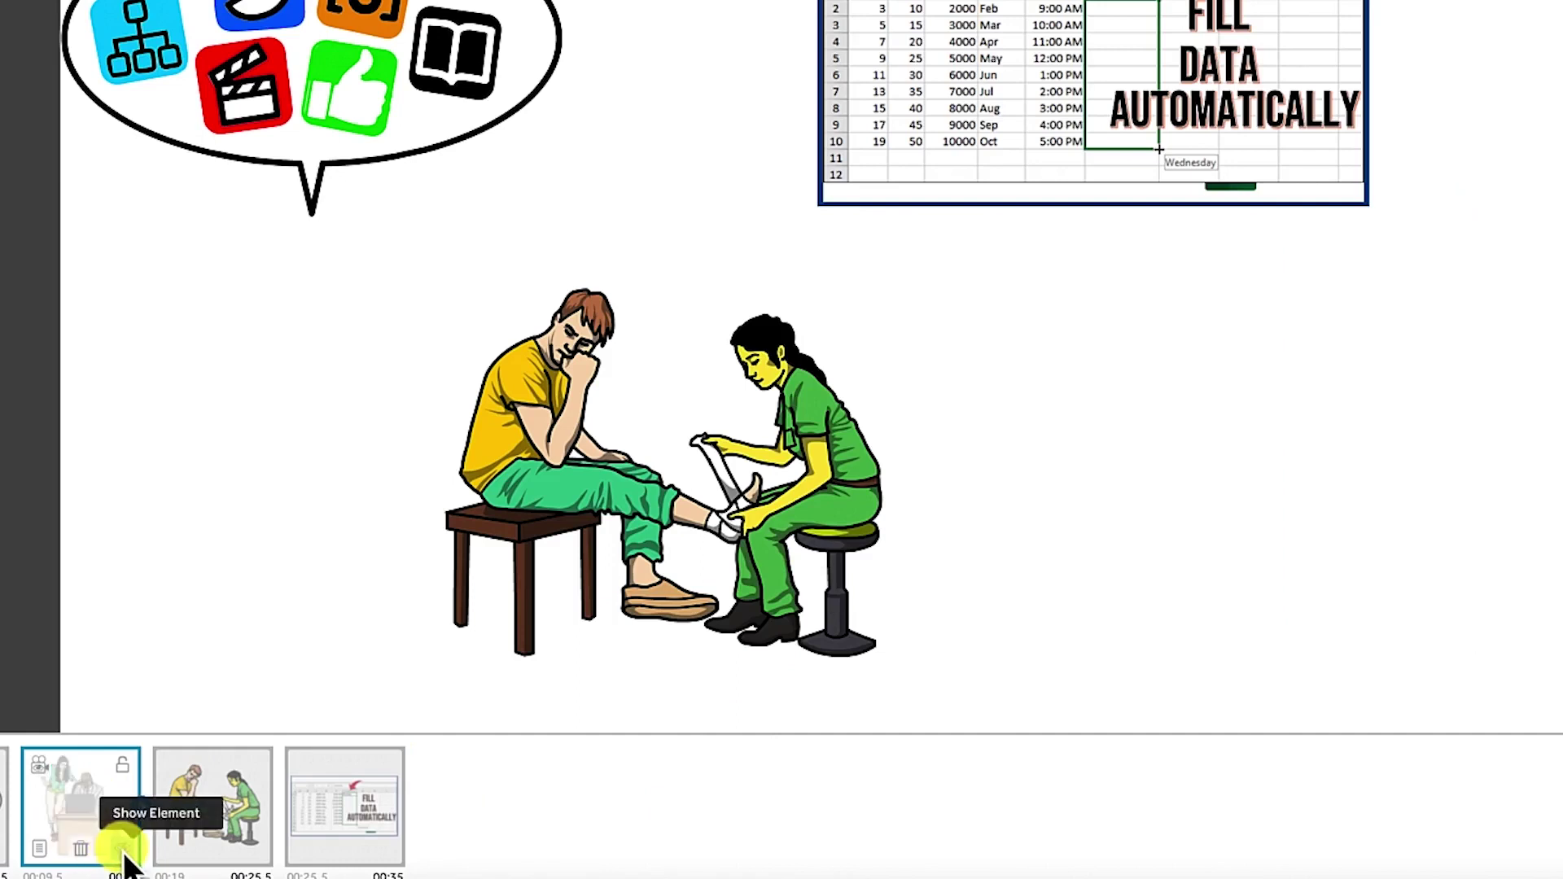
{"action": "left_click", "coordinate": [124, 853]}
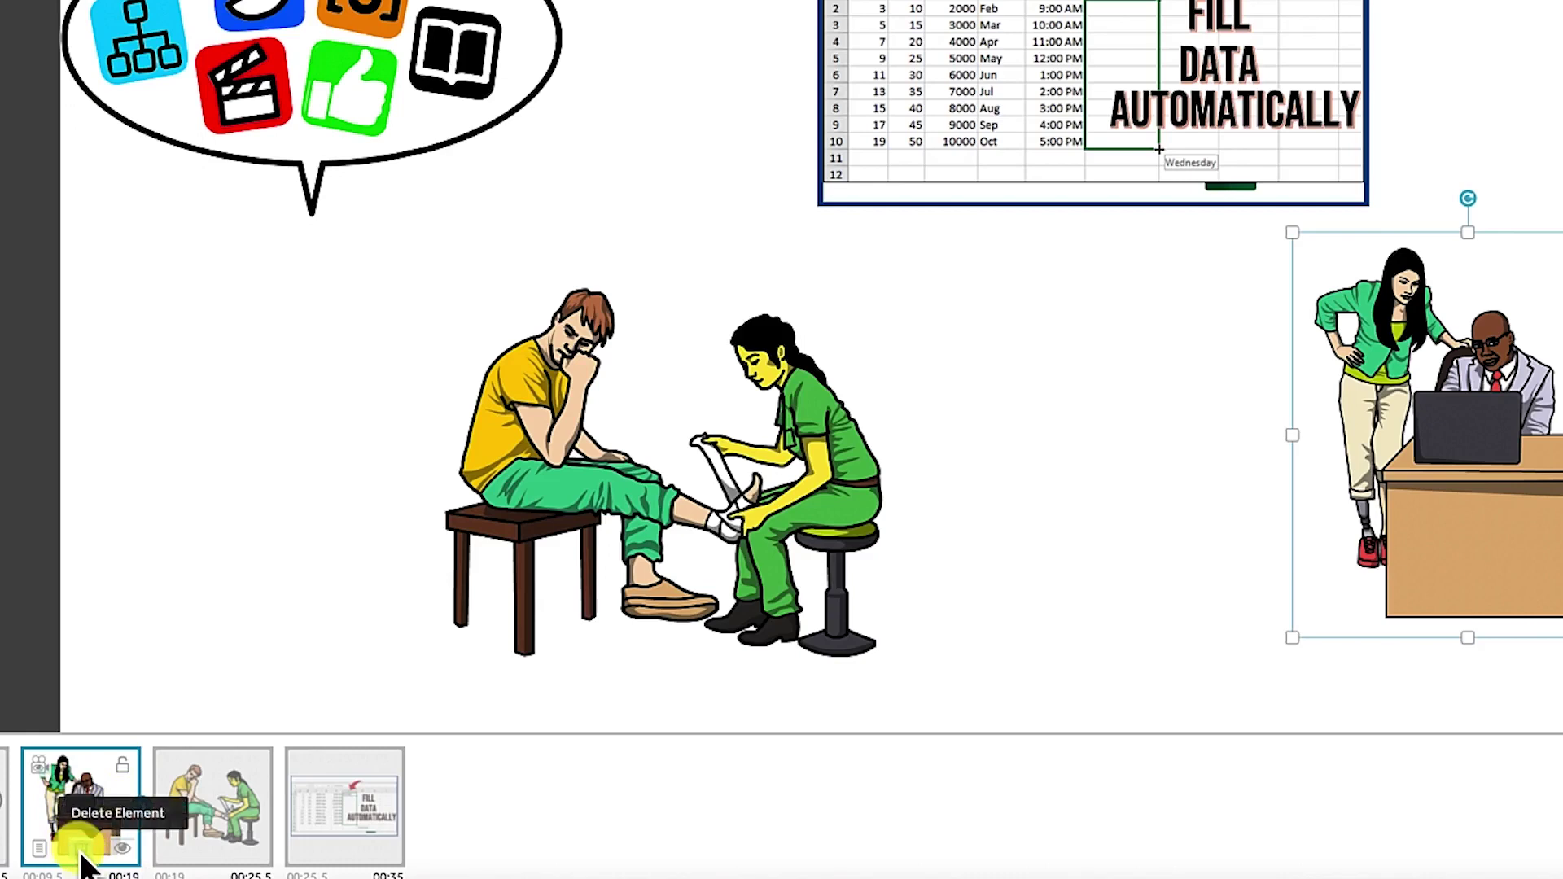
Delete the spreadsheet image from the scribe.
{"action": "left_click", "coordinate": [377, 817]}
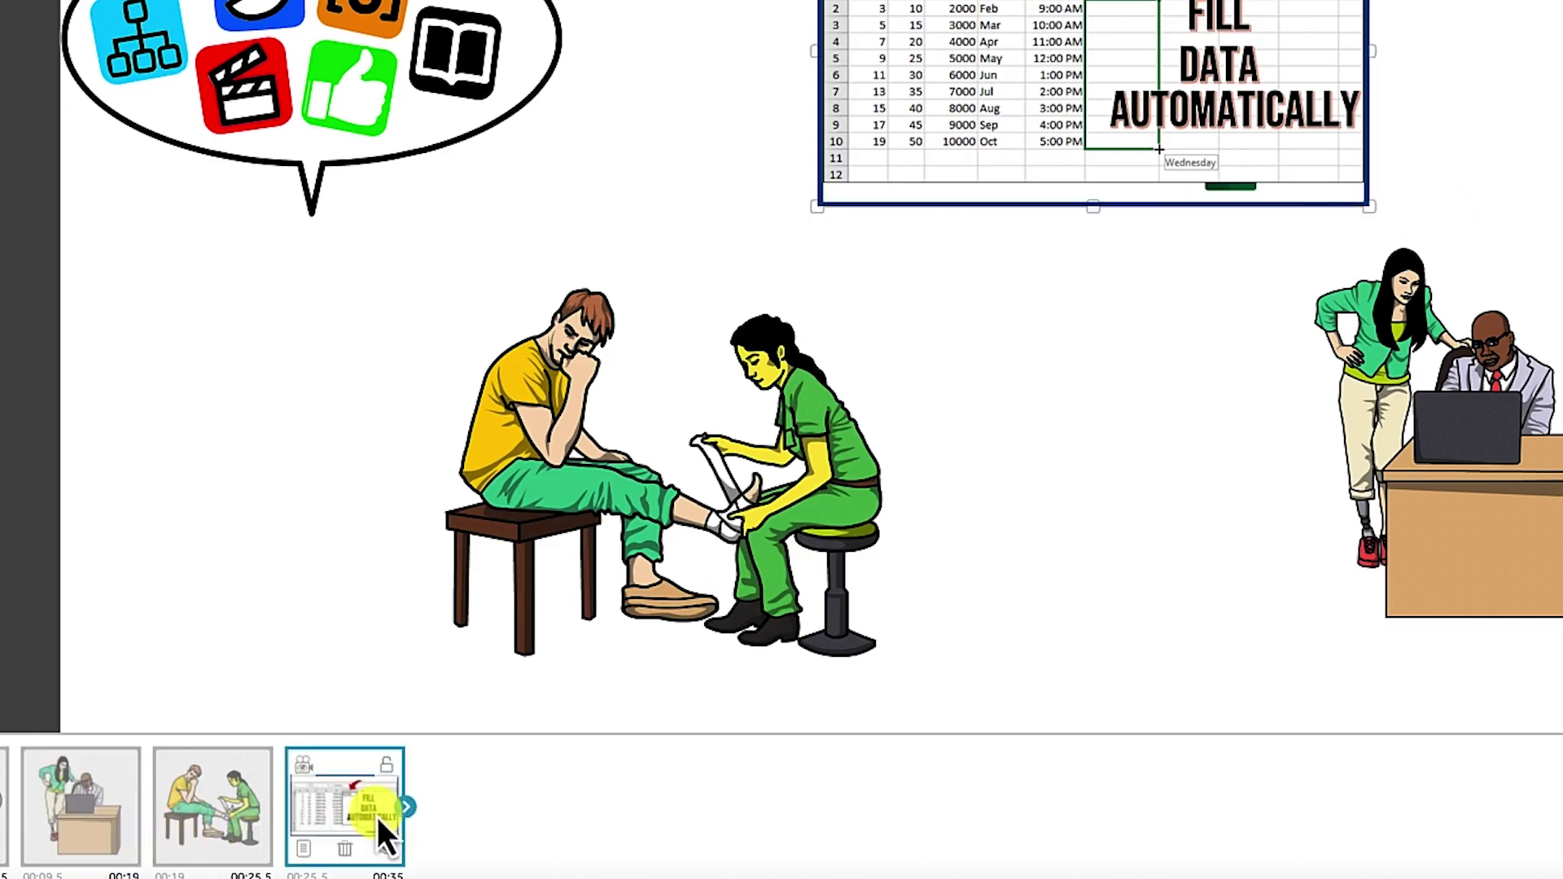
{"action": "left_click", "coordinate": [345, 850]}
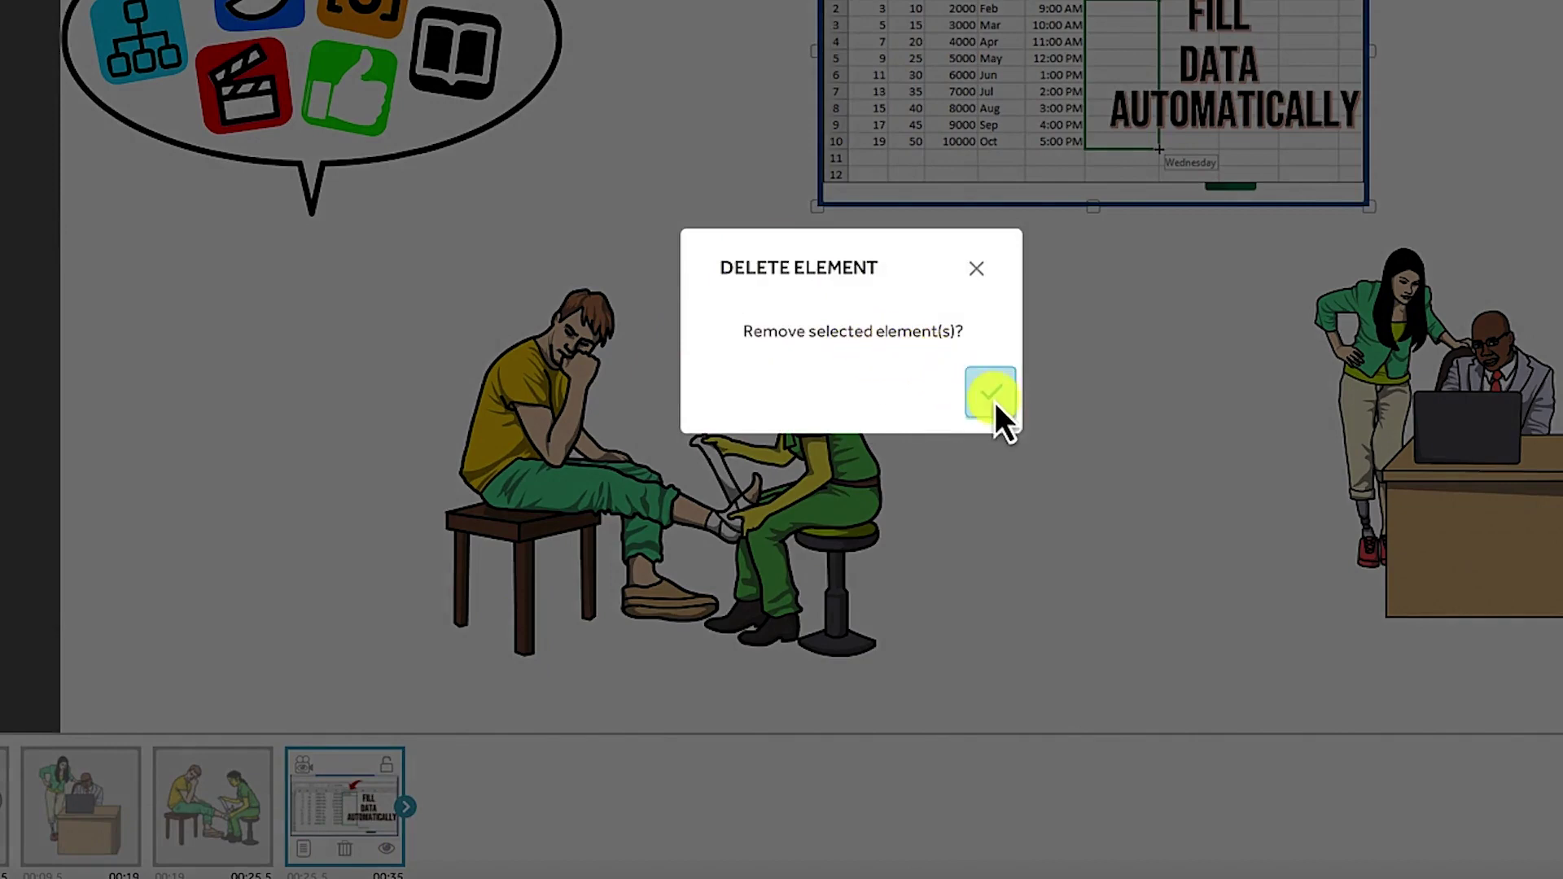
{"action": "left_click", "coordinate": [979, 271]}
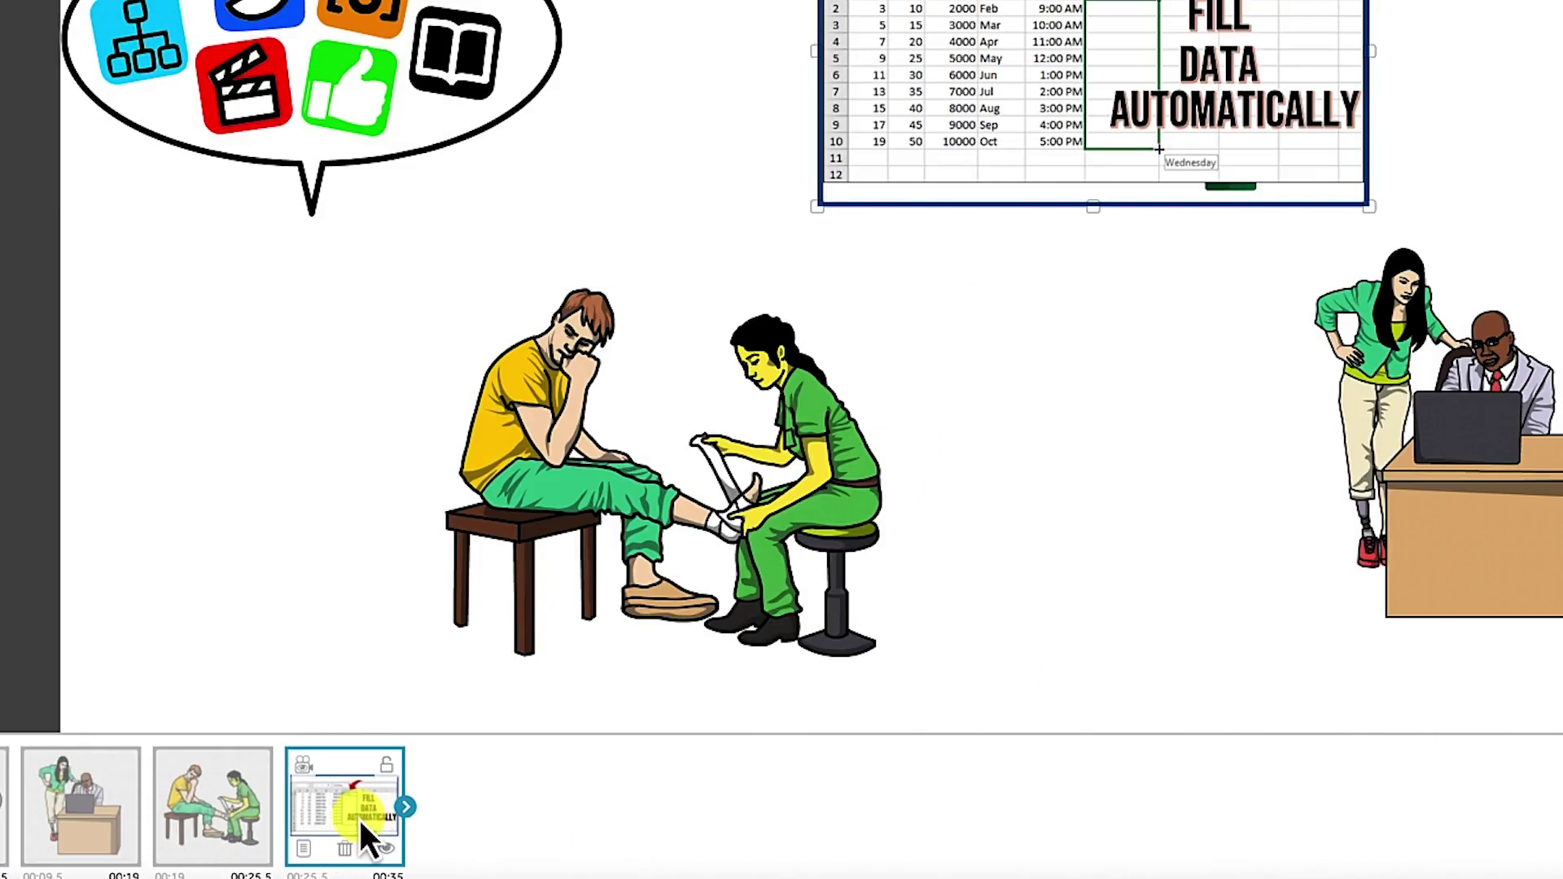
{"action": "key", "text": "Delete"}
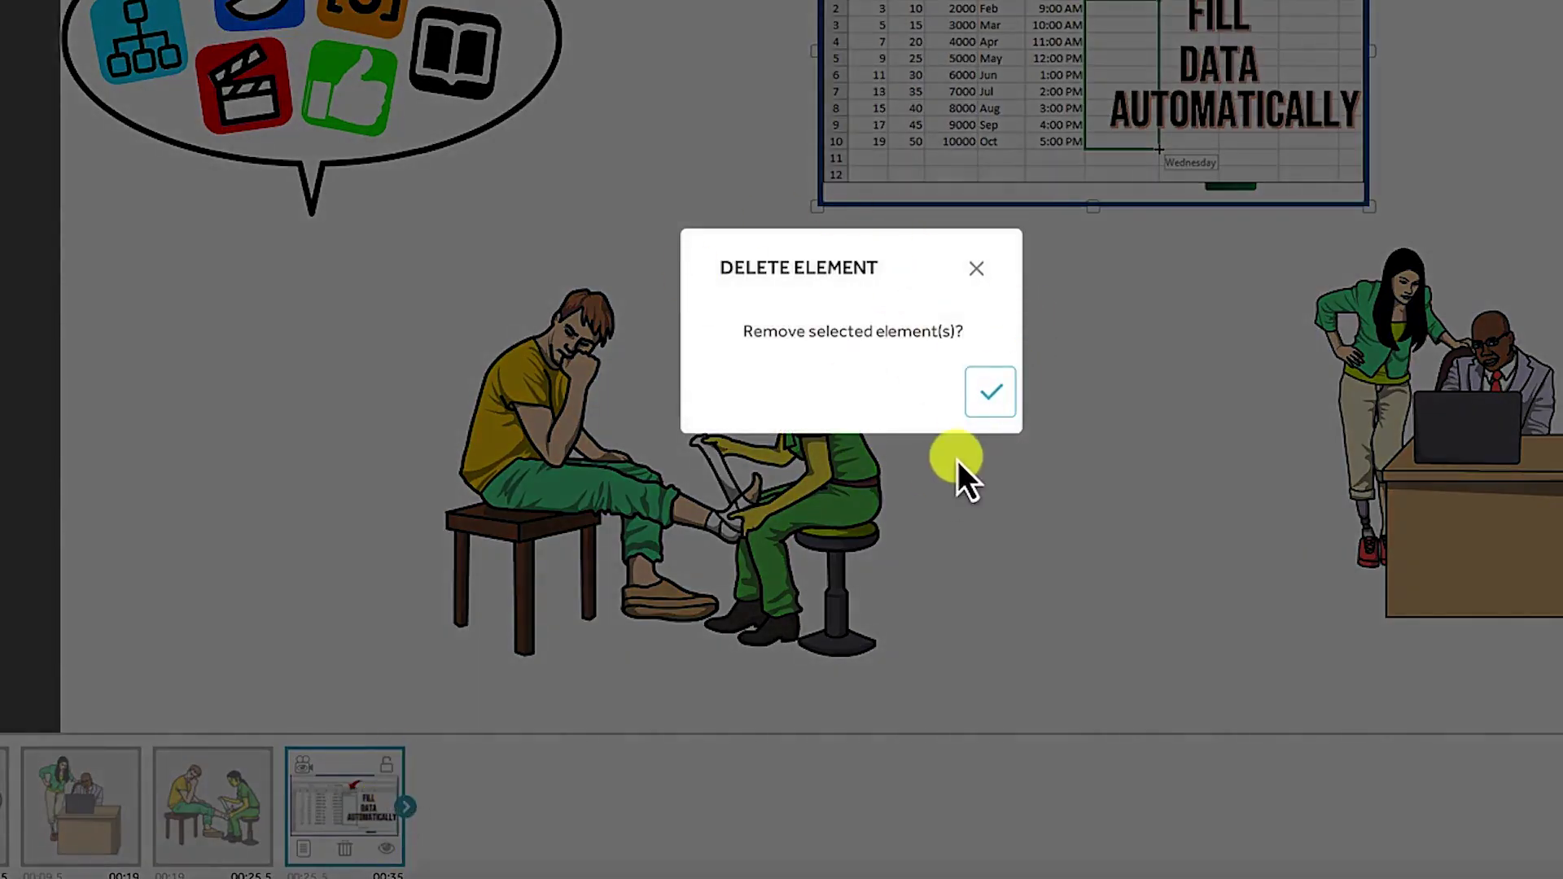
{"action": "left_click", "coordinate": [991, 411]}
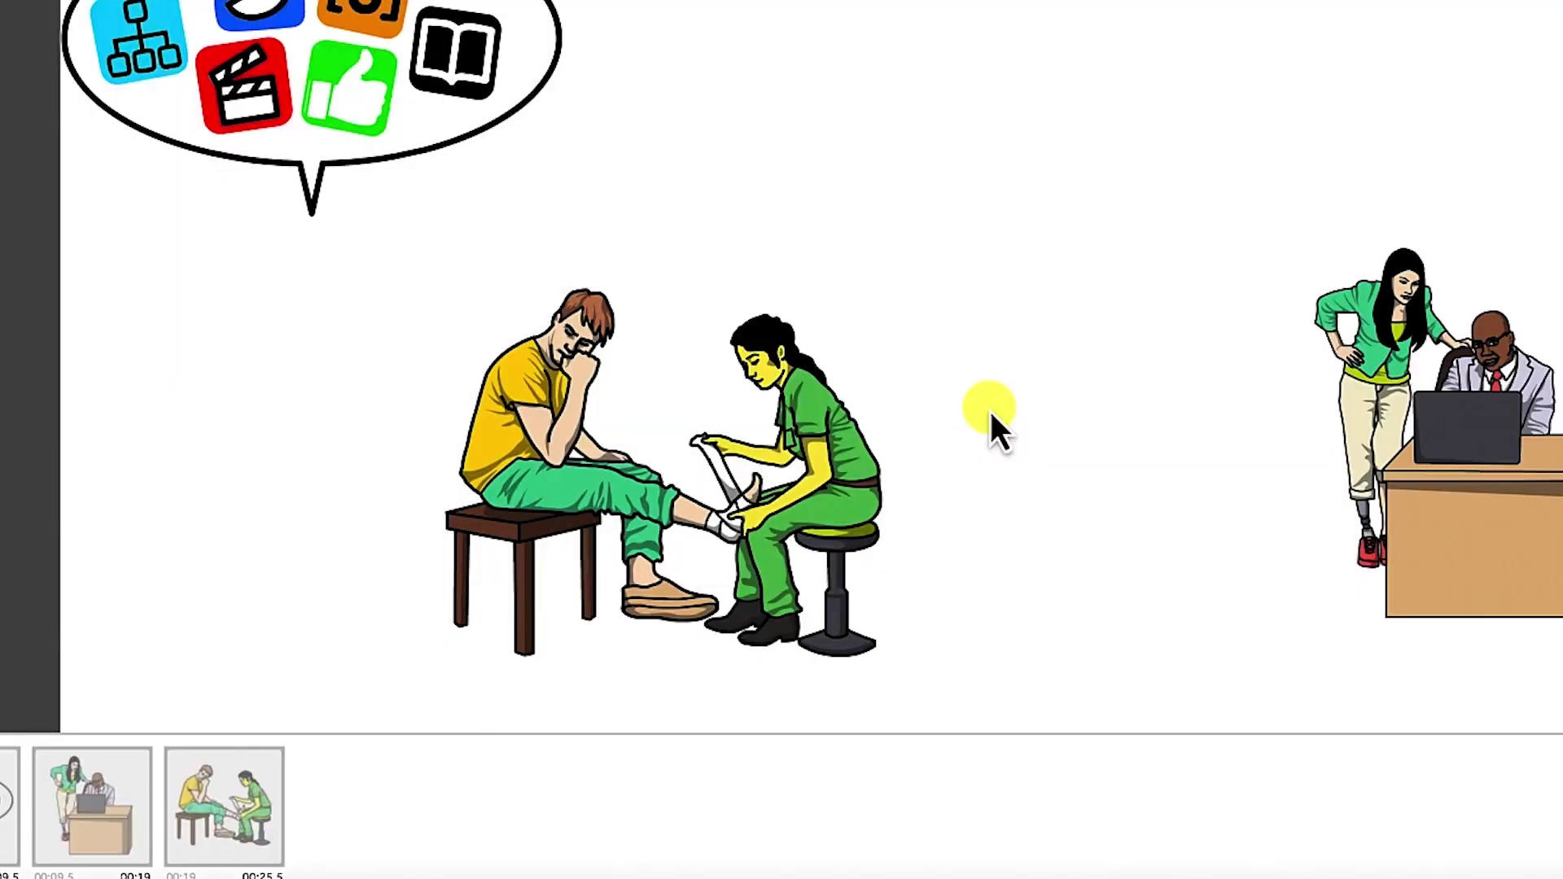
Lock the bandaging image, try to select it on the canvas, and unlock it again from the timeline.
{"action": "left_click", "coordinate": [221, 831]}
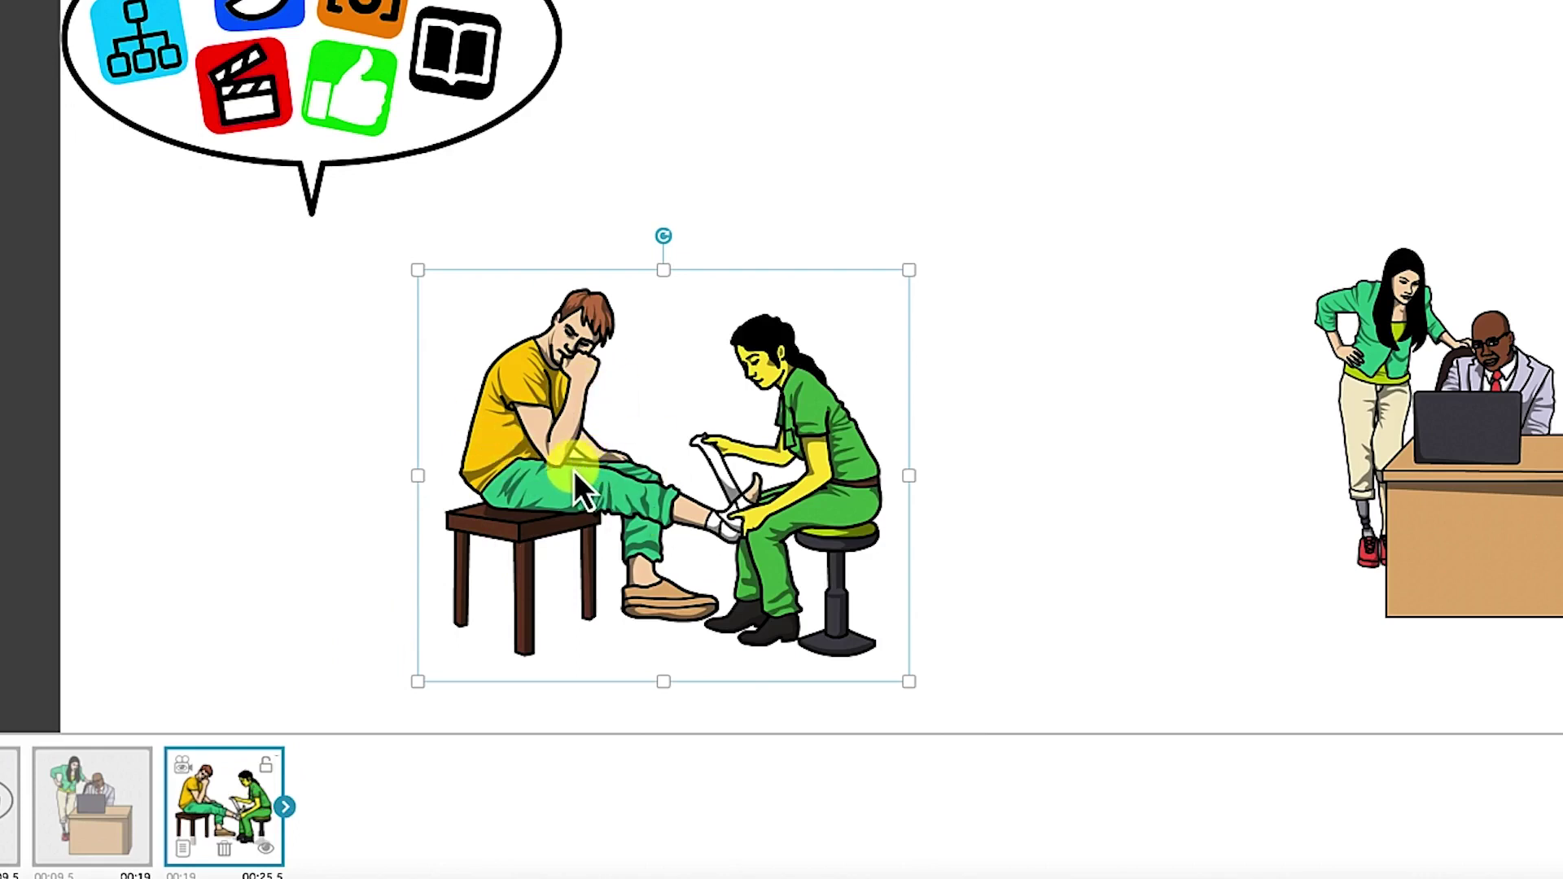
{"action": "left_click", "coordinate": [265, 765]}
{"action": "left_click", "coordinate": [526, 534]}
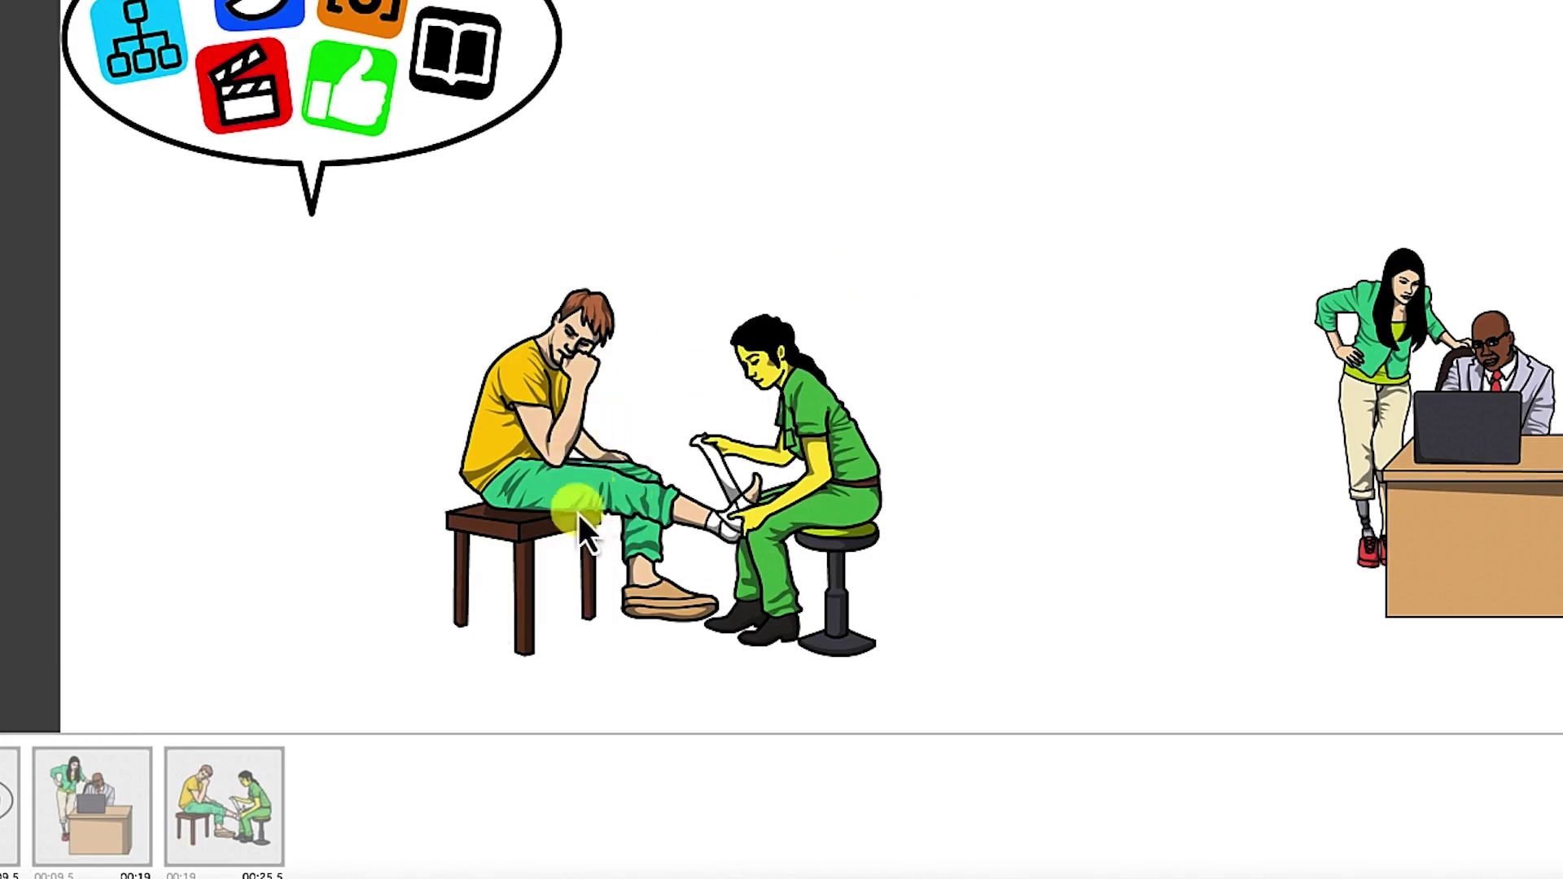
{"action": "left_click", "coordinate": [236, 794]}
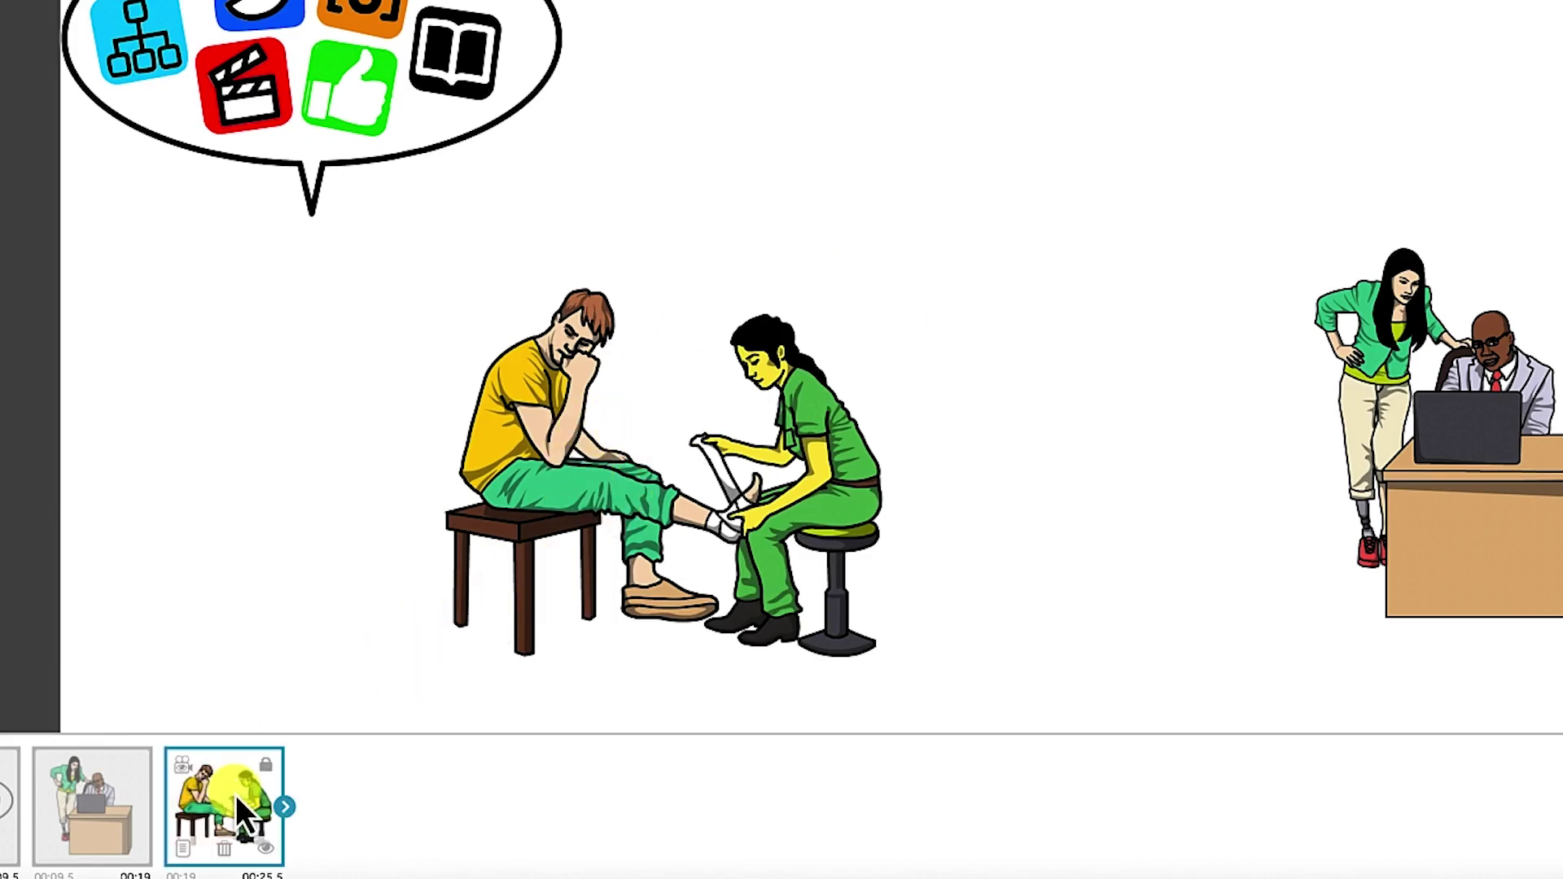
{"action": "left_click", "coordinate": [266, 765]}
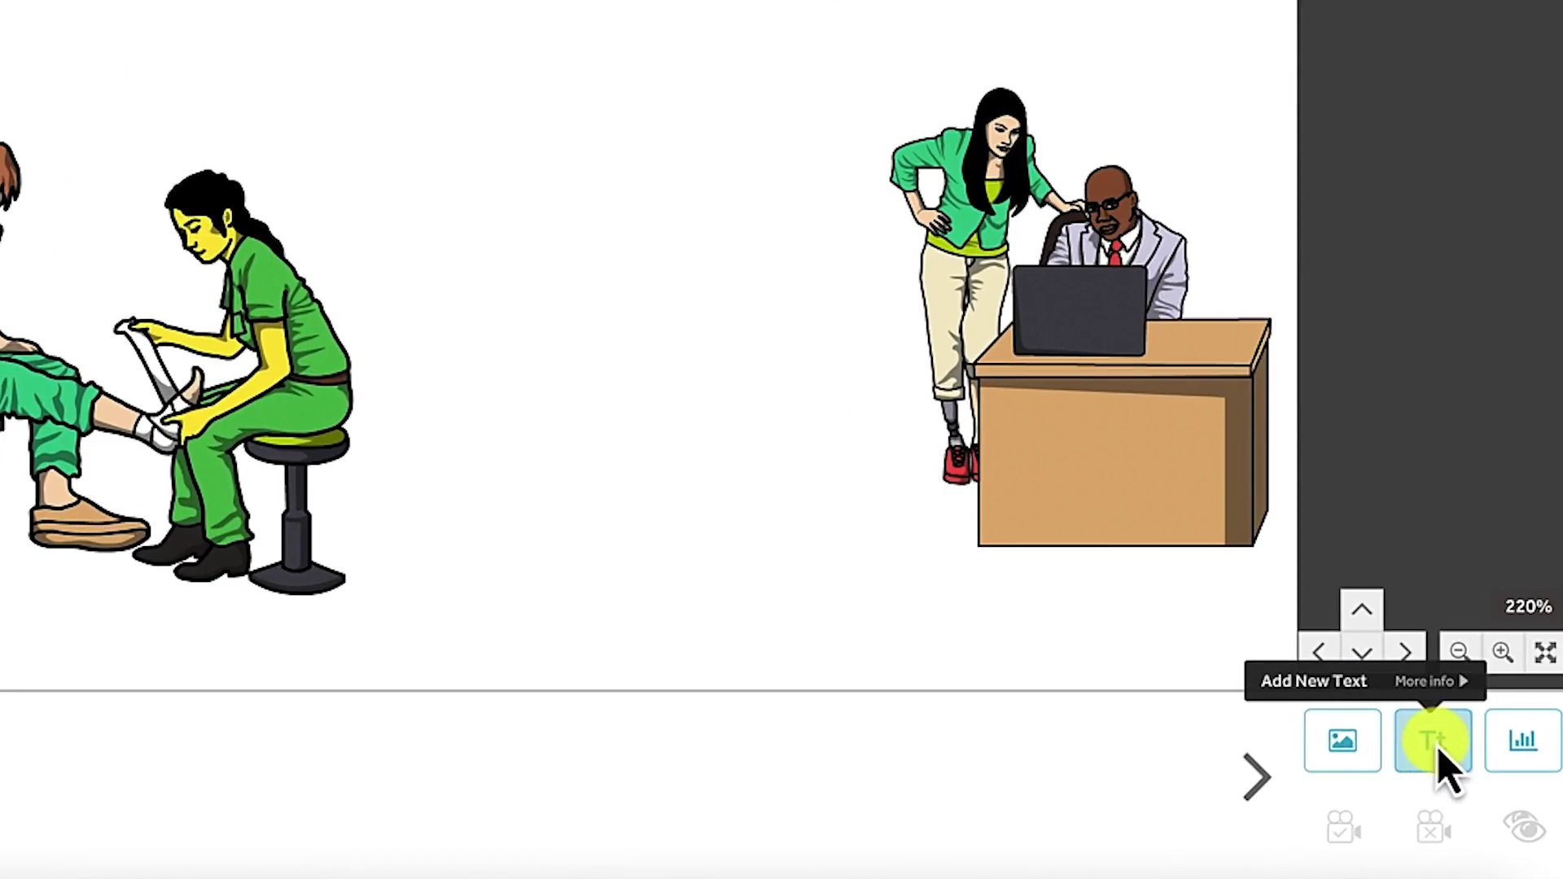
Start a new text element reading "Welcome to my Channel" and look through the available fonts, keeping Londrina Solid.
{"action": "left_click", "coordinate": [1438, 752]}
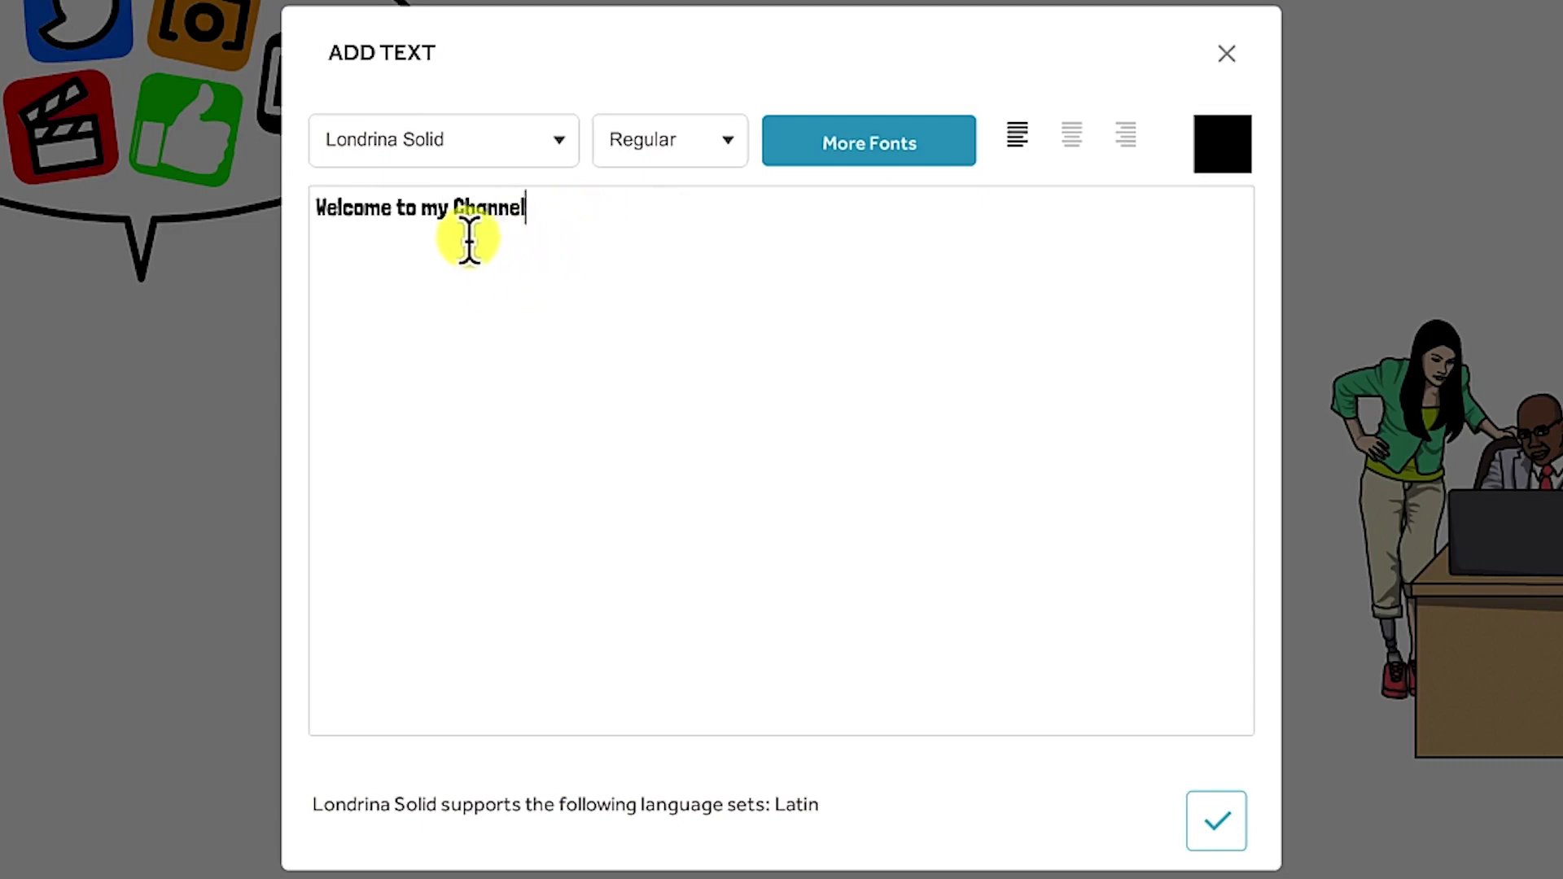
{"action": "left_click", "coordinate": [480, 155]}
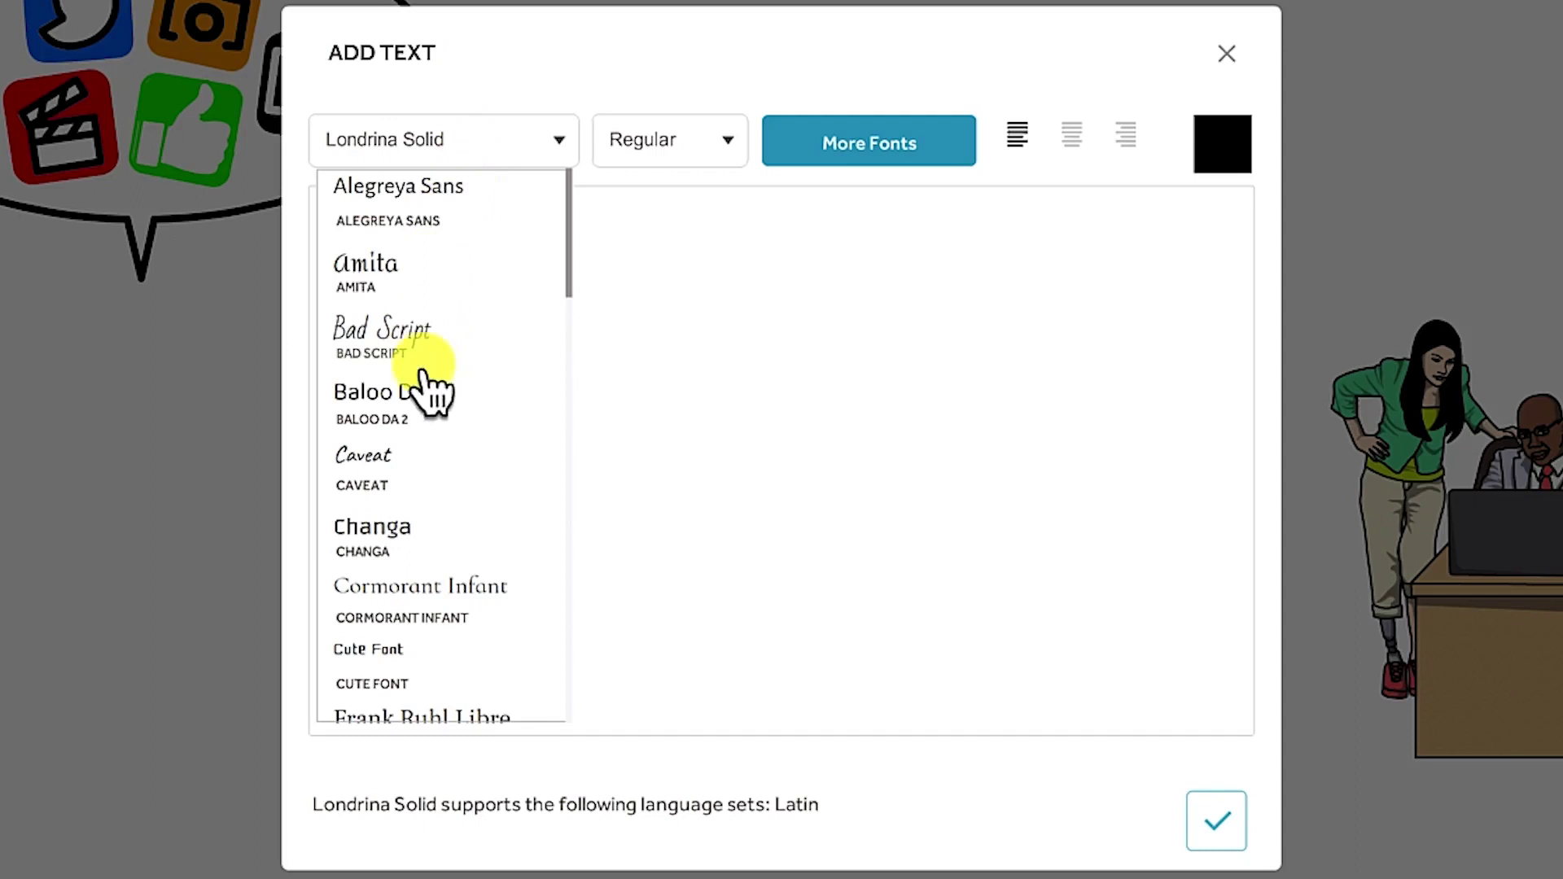
{"action": "scroll", "coordinate": [416, 643], "scroll_direction": "down", "scroll_amount": 12}
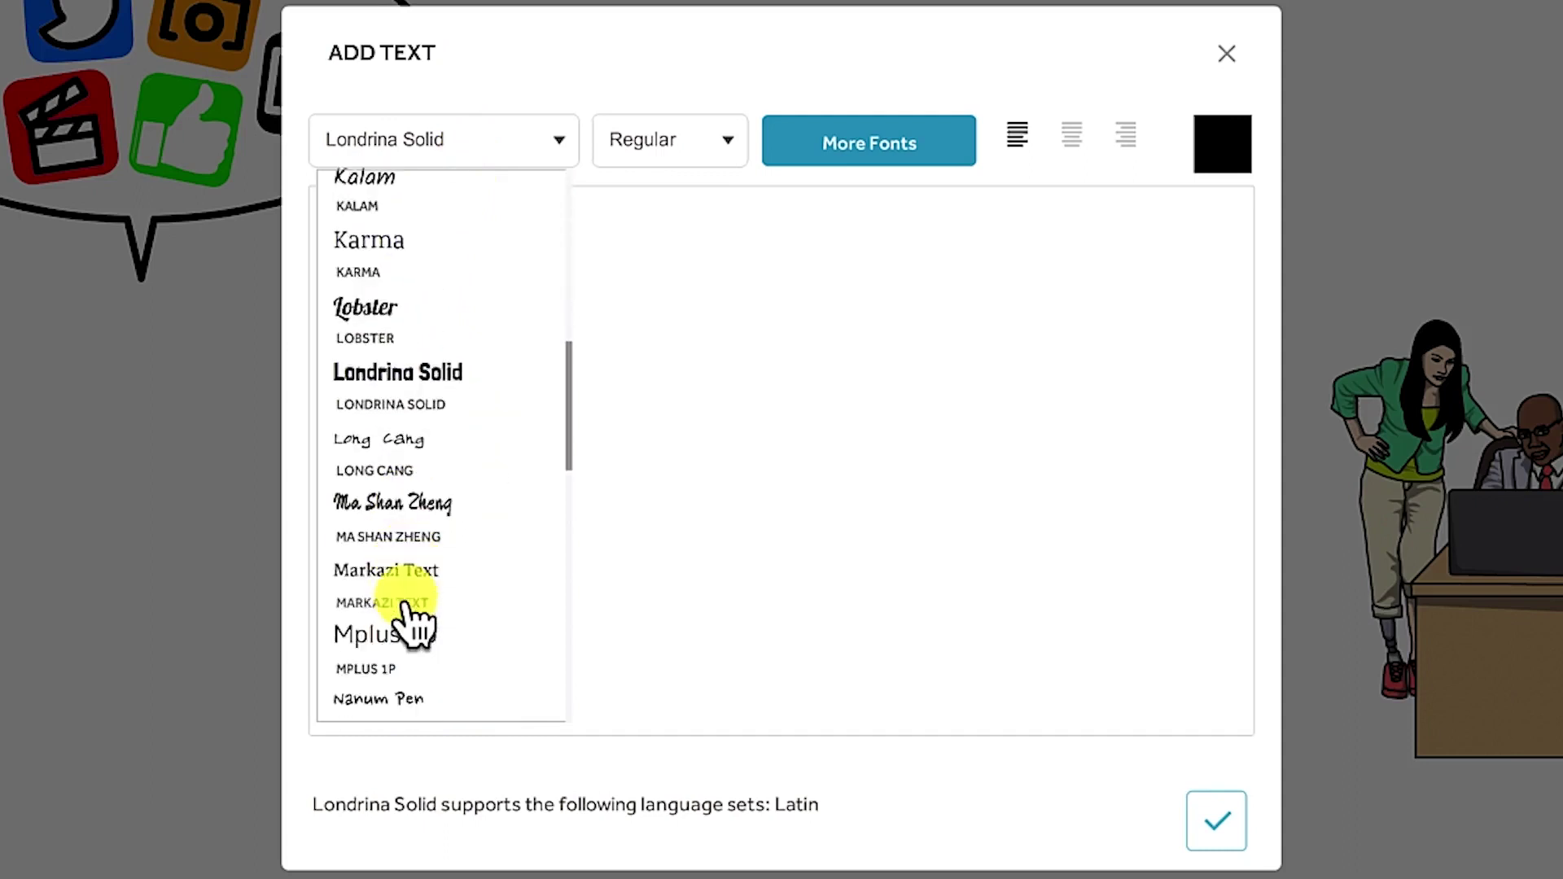
{"action": "scroll", "coordinate": [412, 623], "scroll_direction": "down", "scroll_amount": 6}
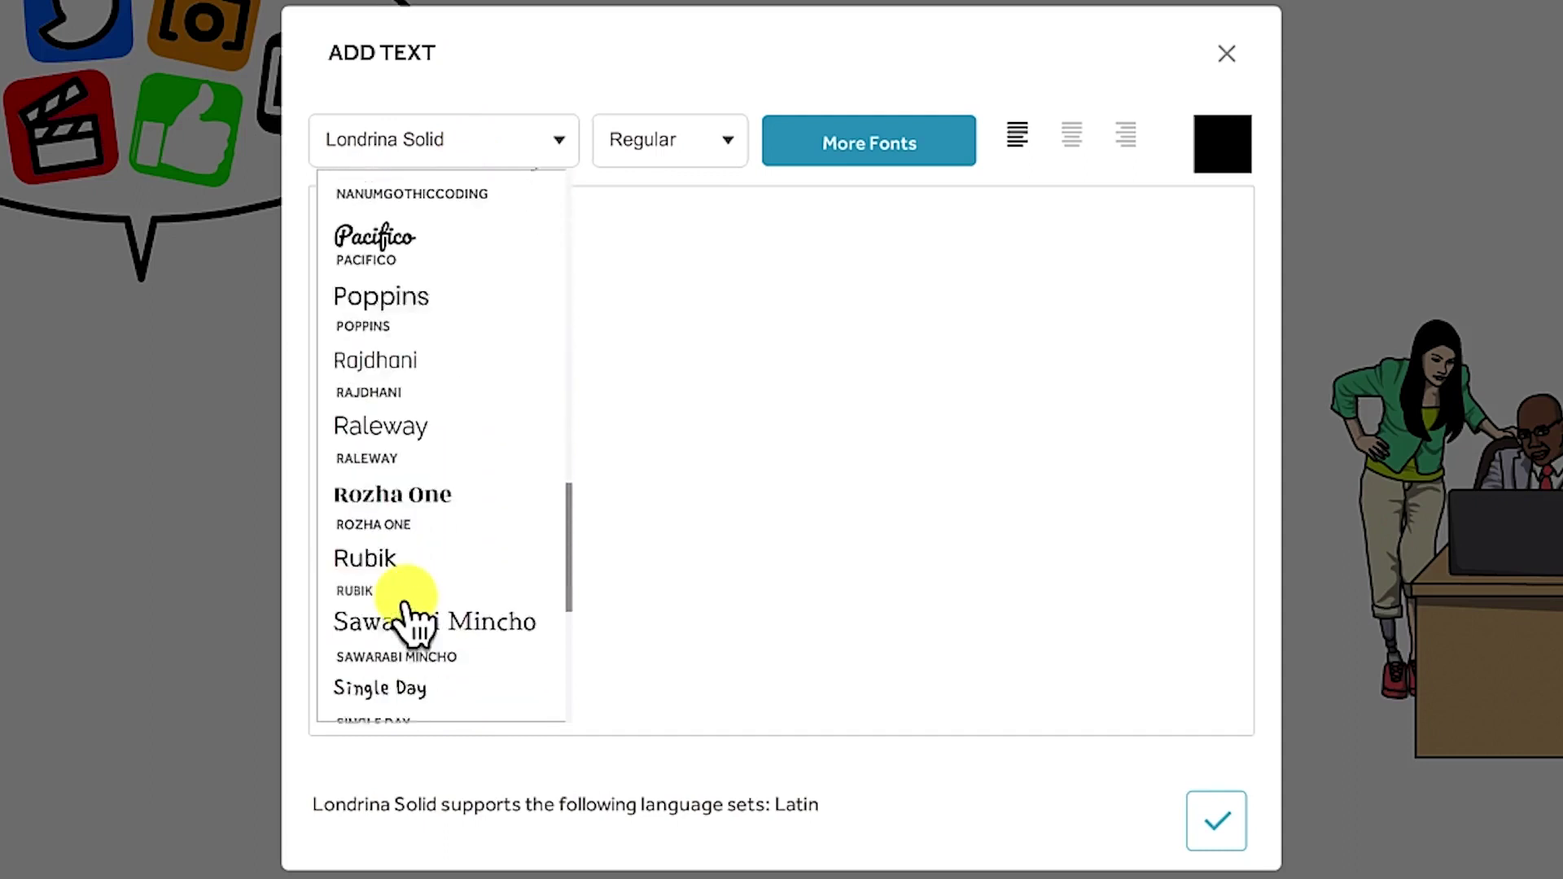
{"action": "scroll", "coordinate": [415, 623], "scroll_direction": "down", "scroll_amount": 6}
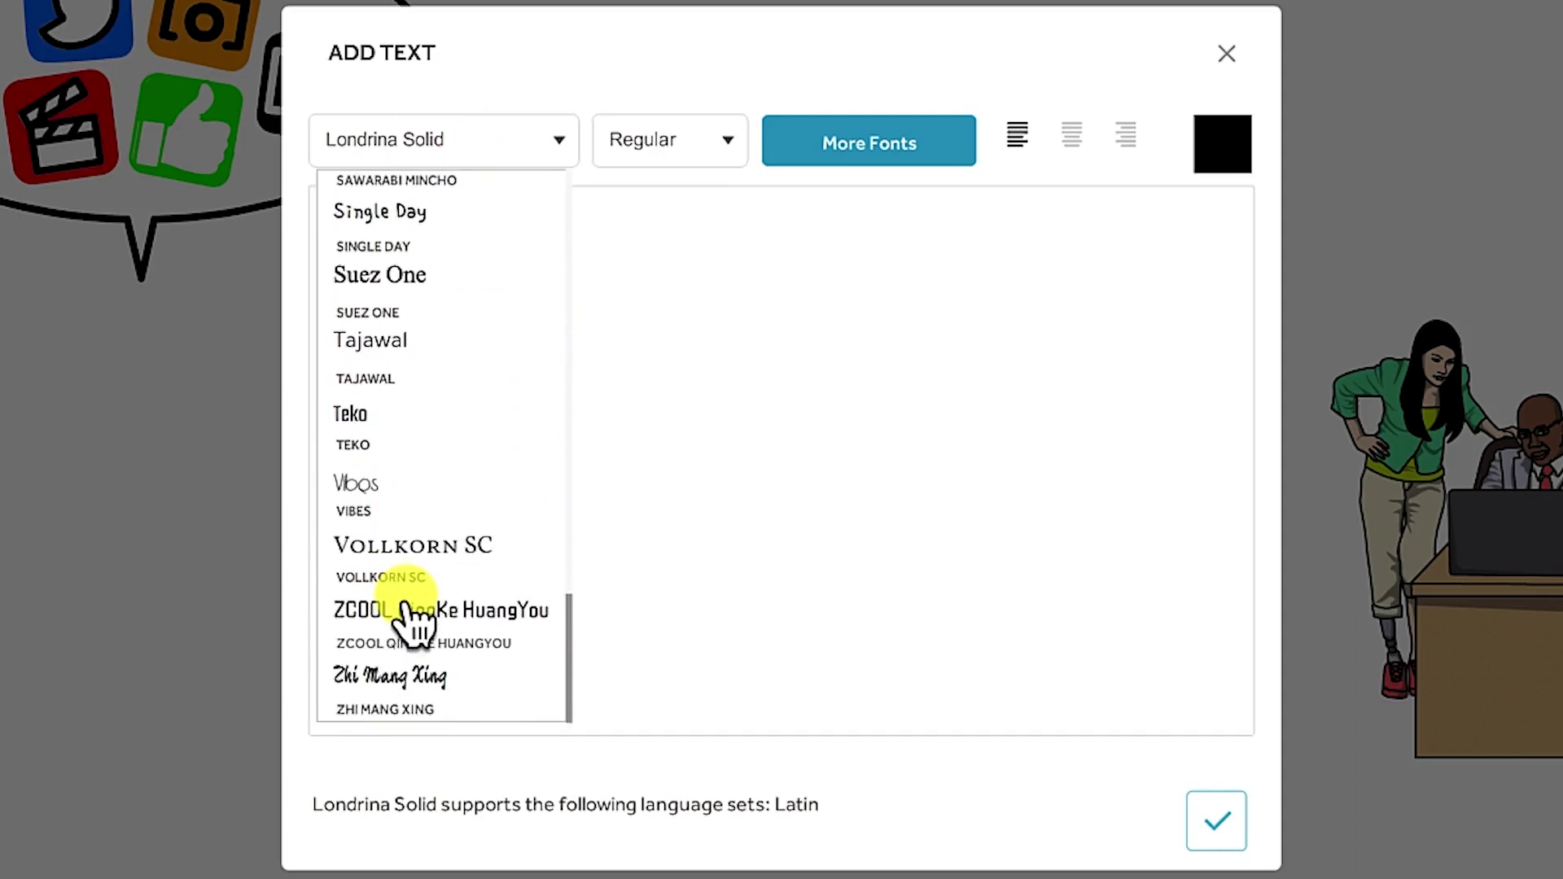
{"action": "scroll", "coordinate": [415, 623], "scroll_direction": "up", "scroll_amount": 20}
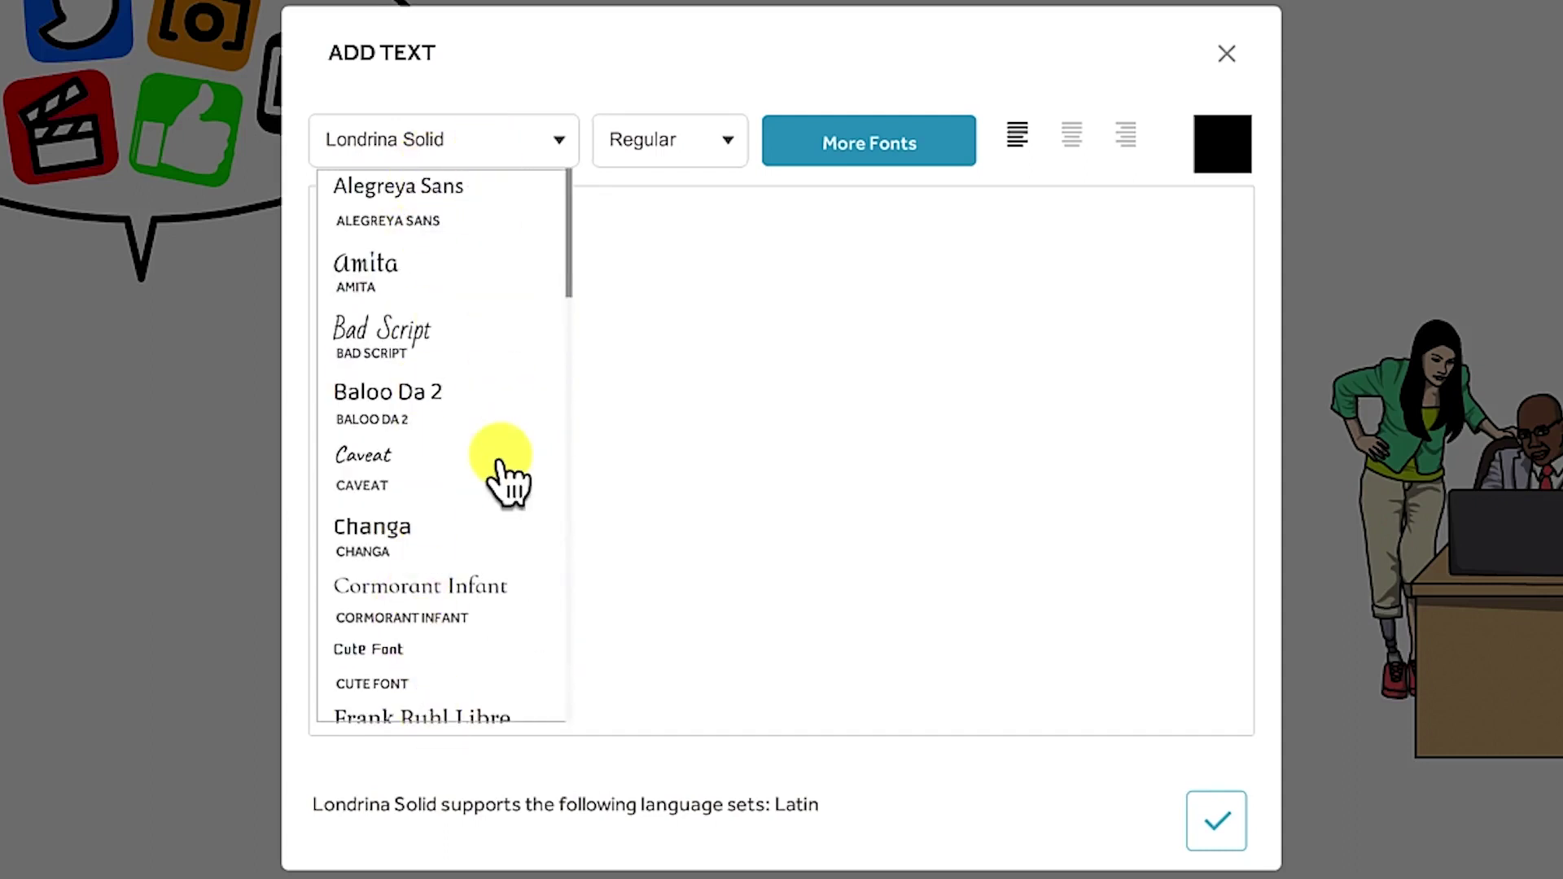
{"action": "left_click", "coordinate": [757, 487]}
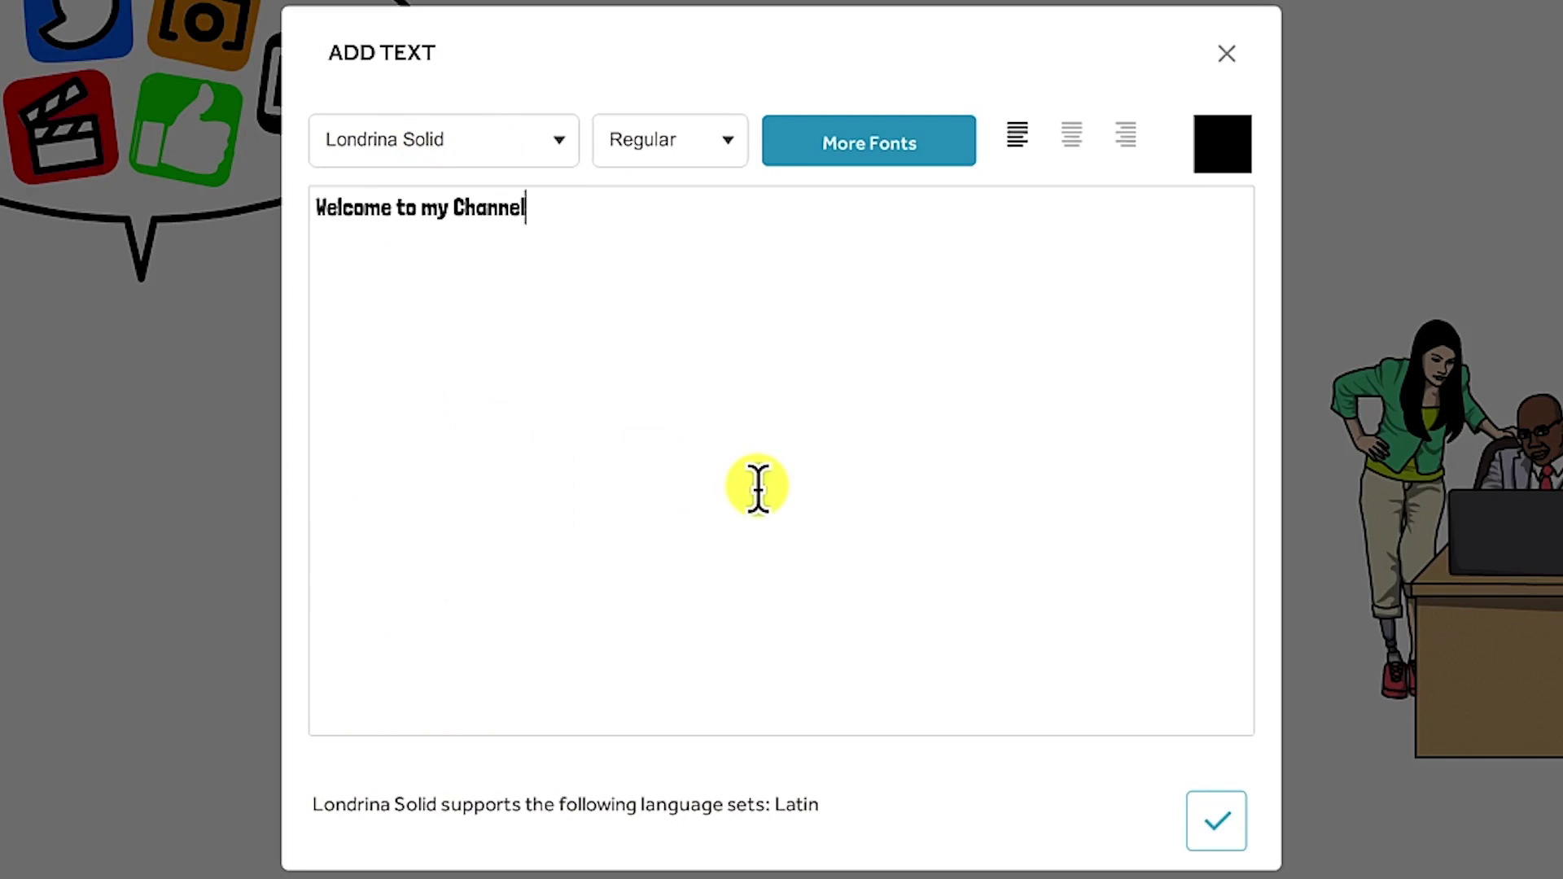
Set the font style of the new text to Thin and reopen the style choices.
{"action": "left_click", "coordinate": [718, 153]}
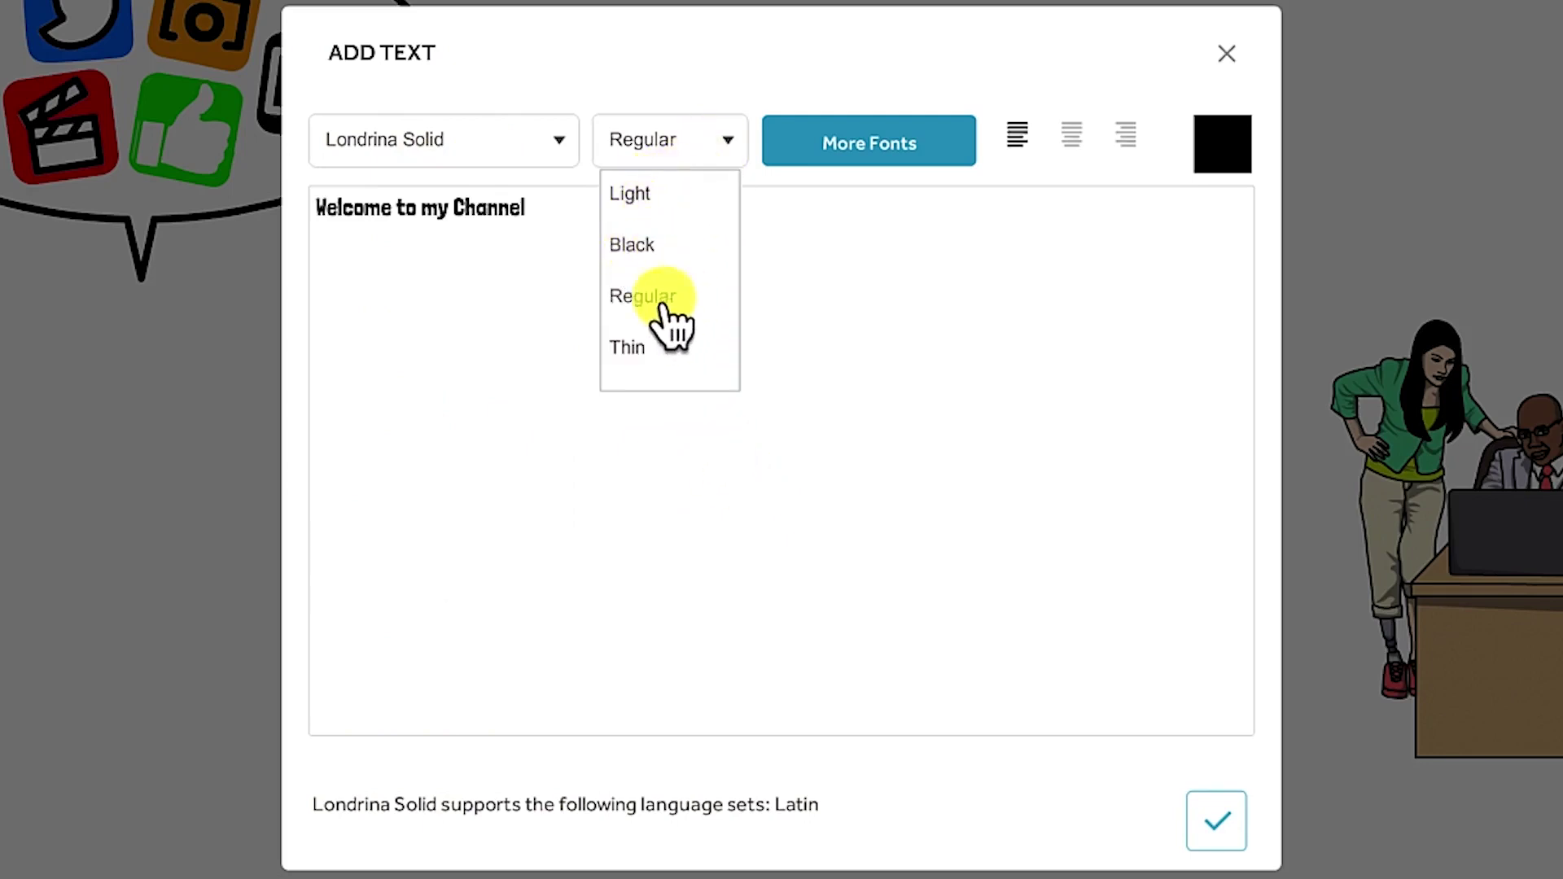
{"action": "left_click", "coordinate": [643, 348]}
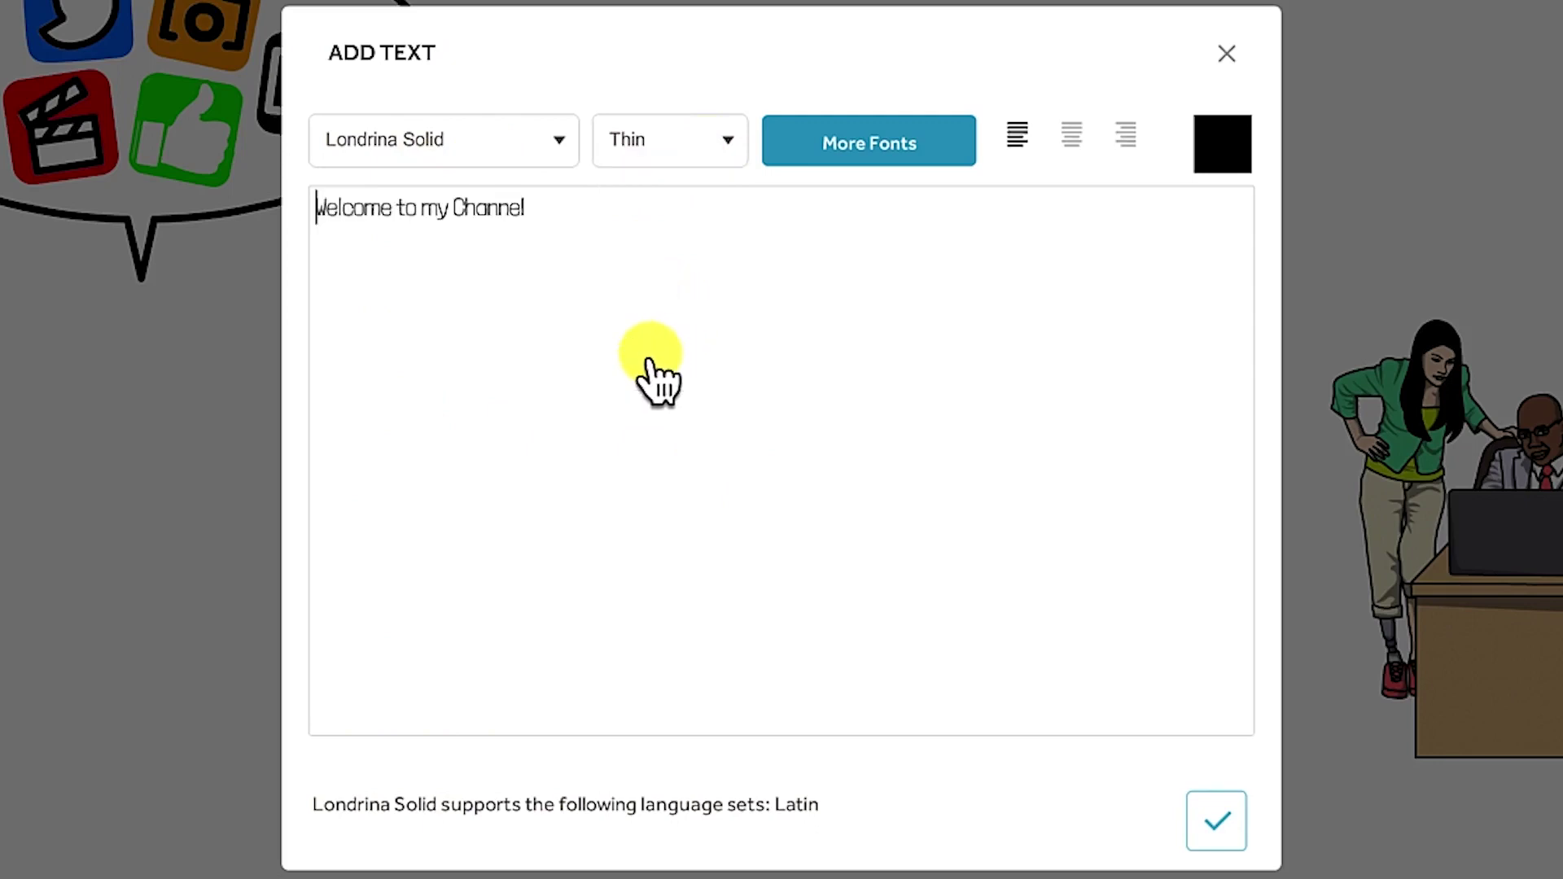
{"action": "left_click", "coordinate": [707, 145]}
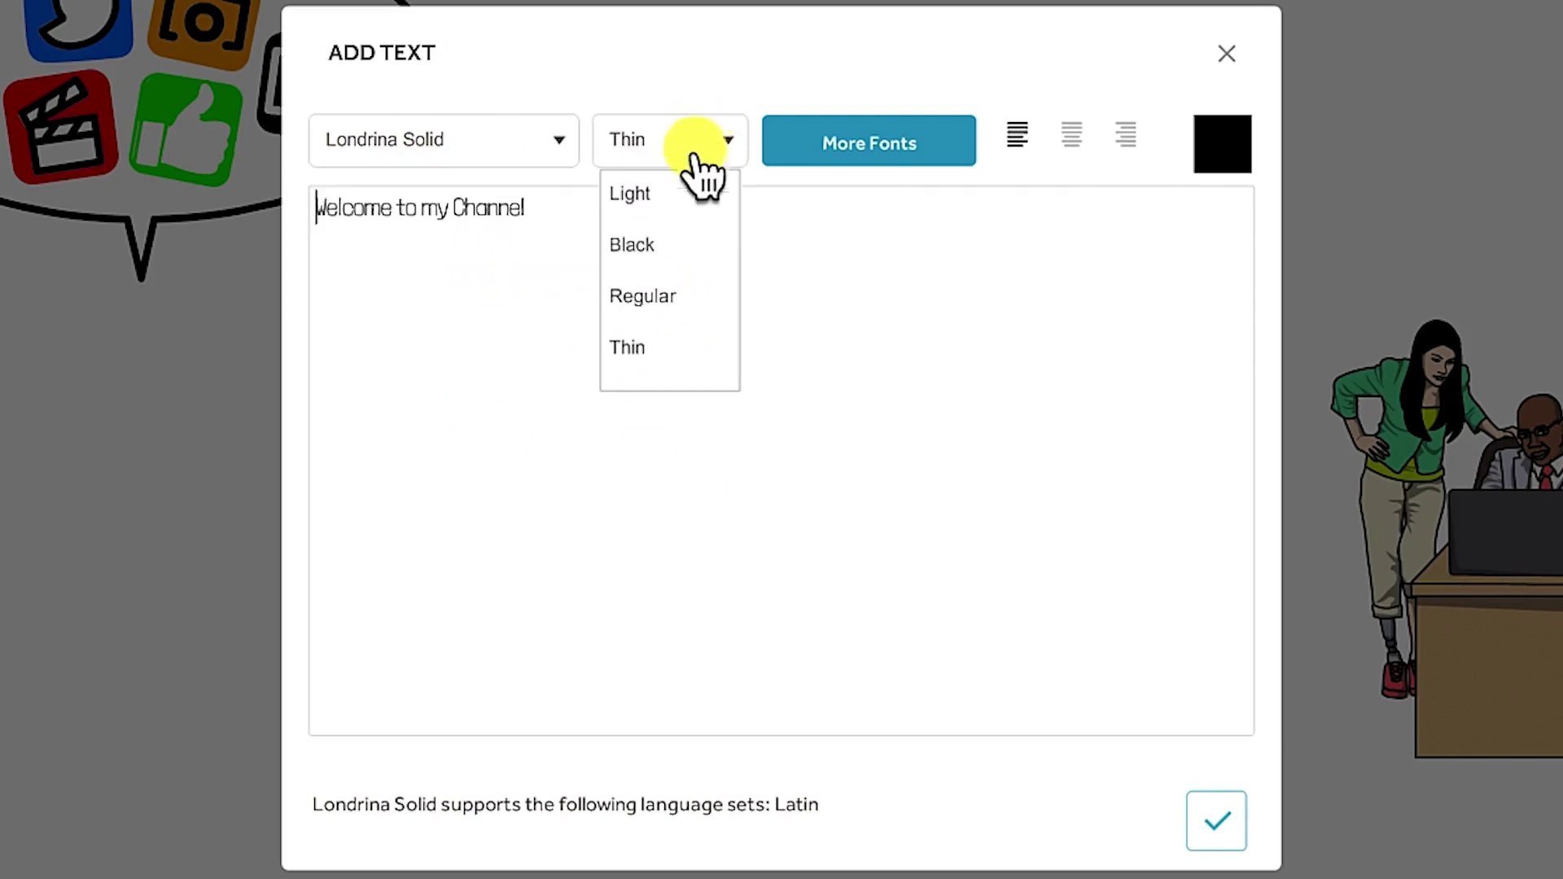
Try the Black style on the "Welcome to my Channel" text, and set its Londrina Solid style to Light.
{"action": "left_click", "coordinate": [647, 243]}
{"action": "left_click", "coordinate": [669, 145]}
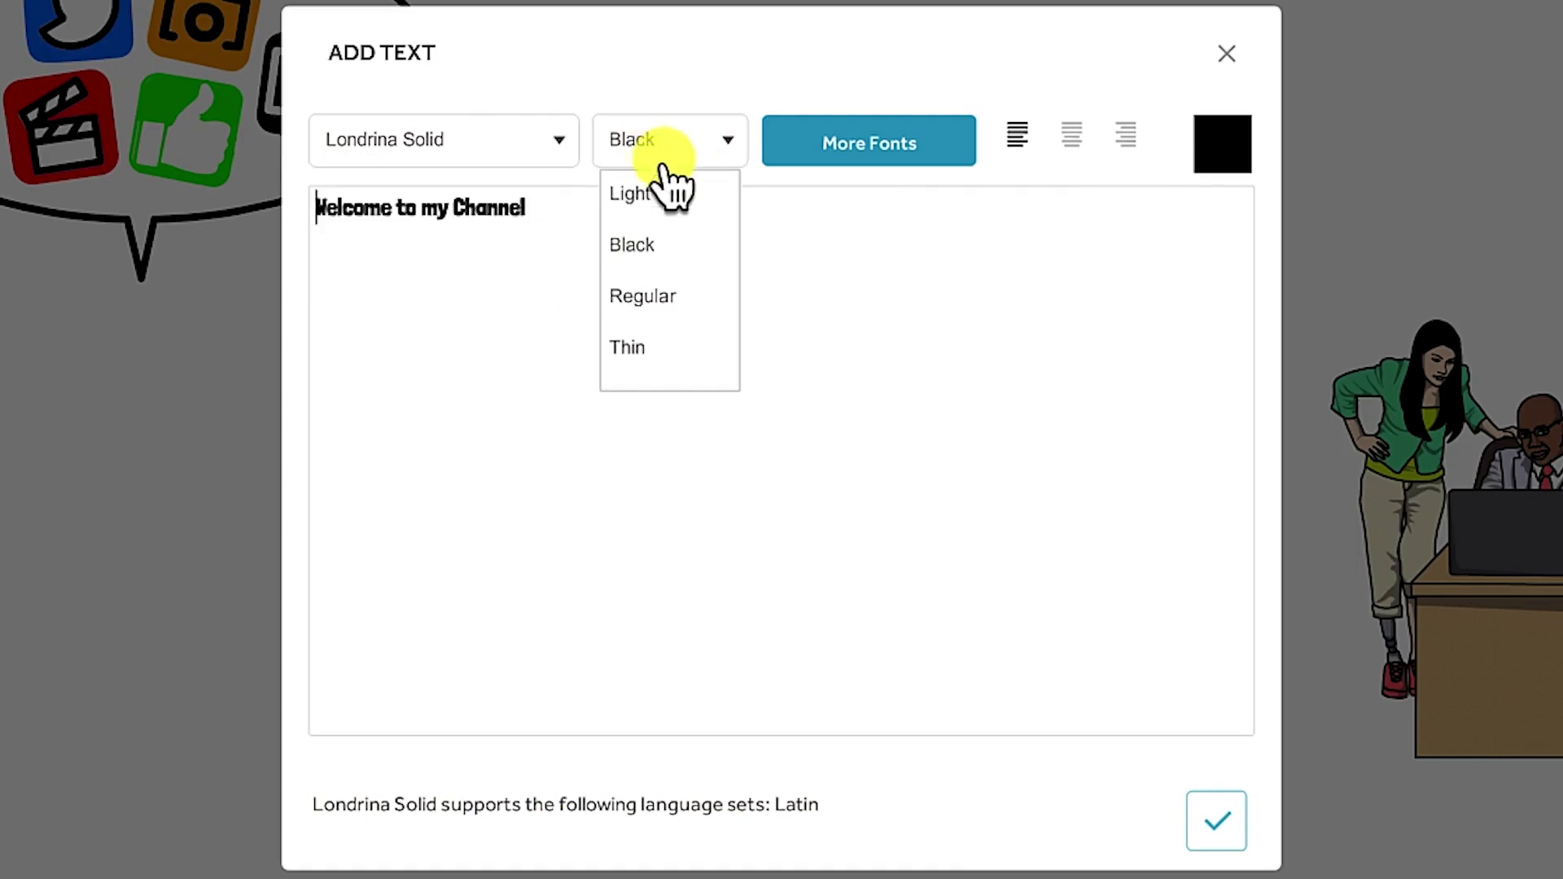
{"action": "left_click", "coordinate": [660, 201]}
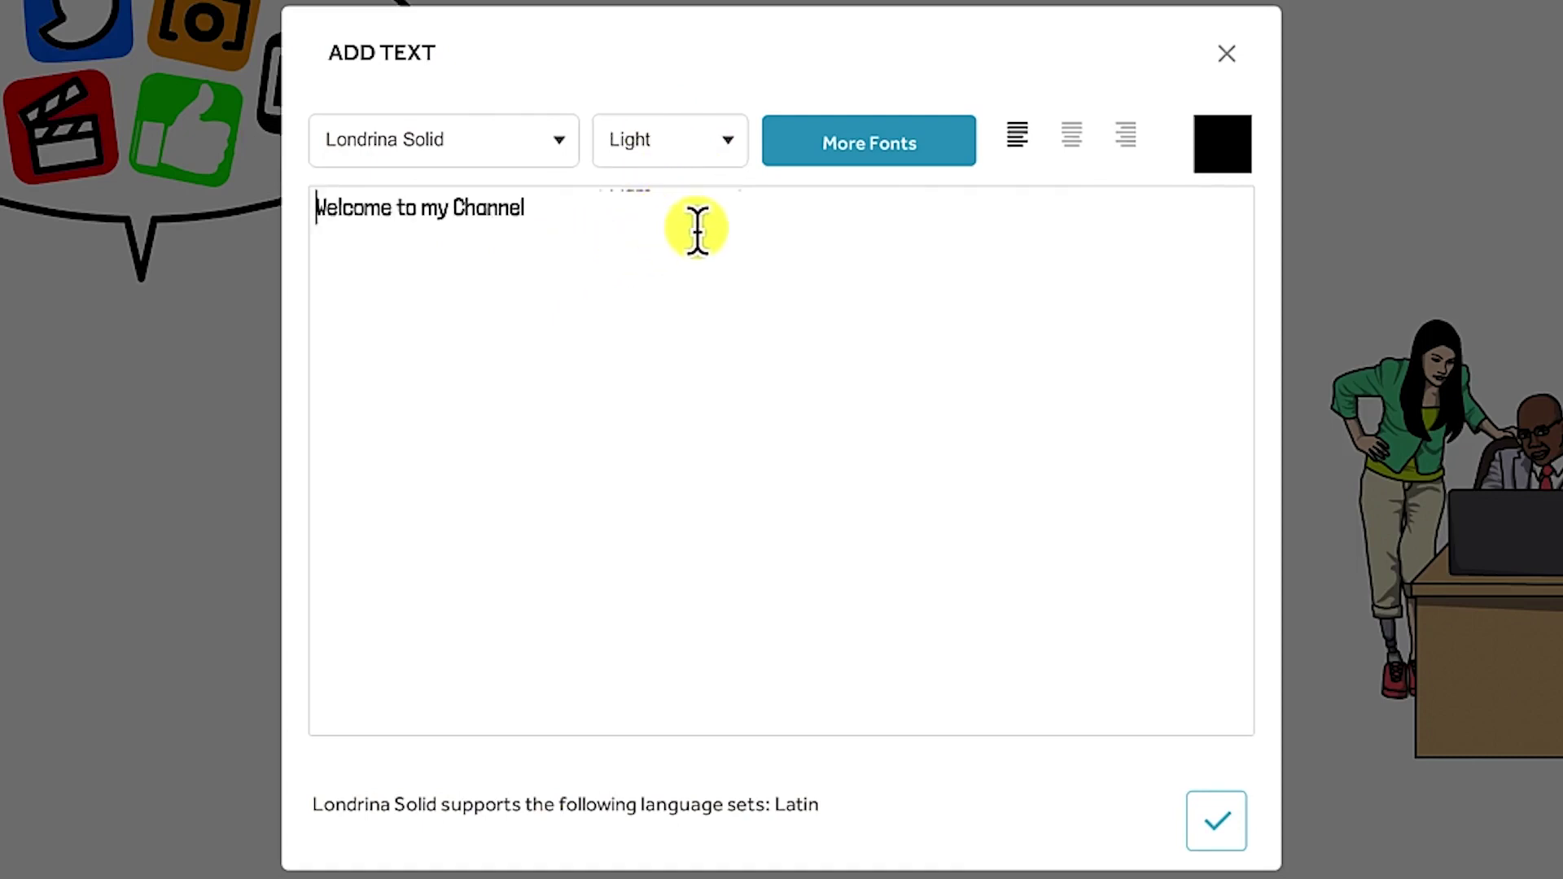
Browse the additional fonts and import Merriweather into the project.
{"action": "left_click", "coordinate": [835, 159]}
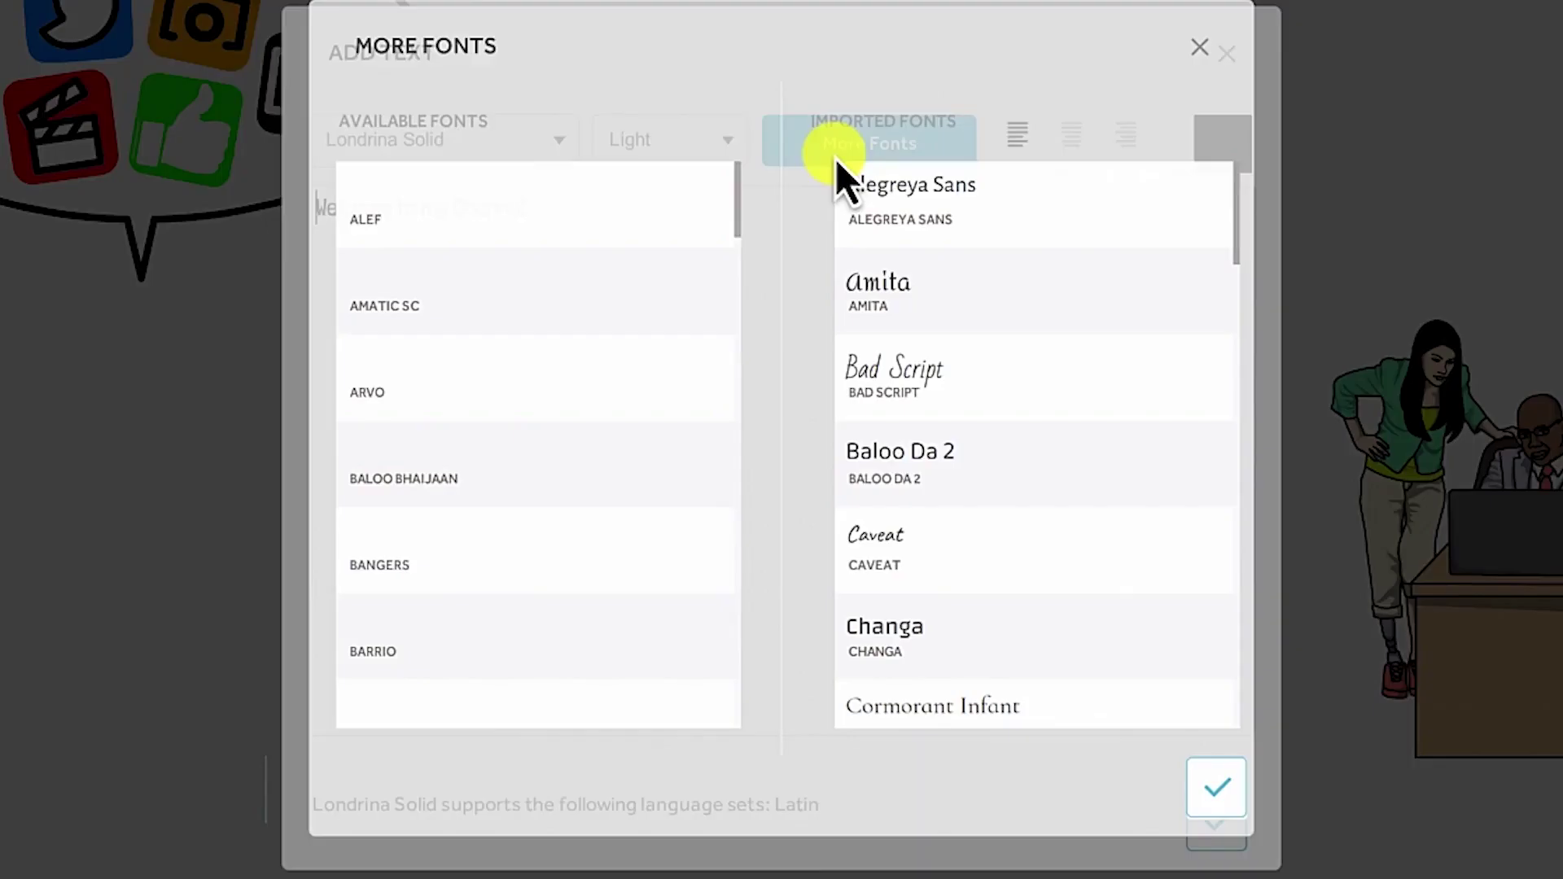
{"action": "scroll", "coordinate": [536, 457], "scroll_direction": "down", "scroll_amount": 10}
{"action": "scroll", "coordinate": [536, 457], "scroll_direction": "down", "scroll_amount": 10}
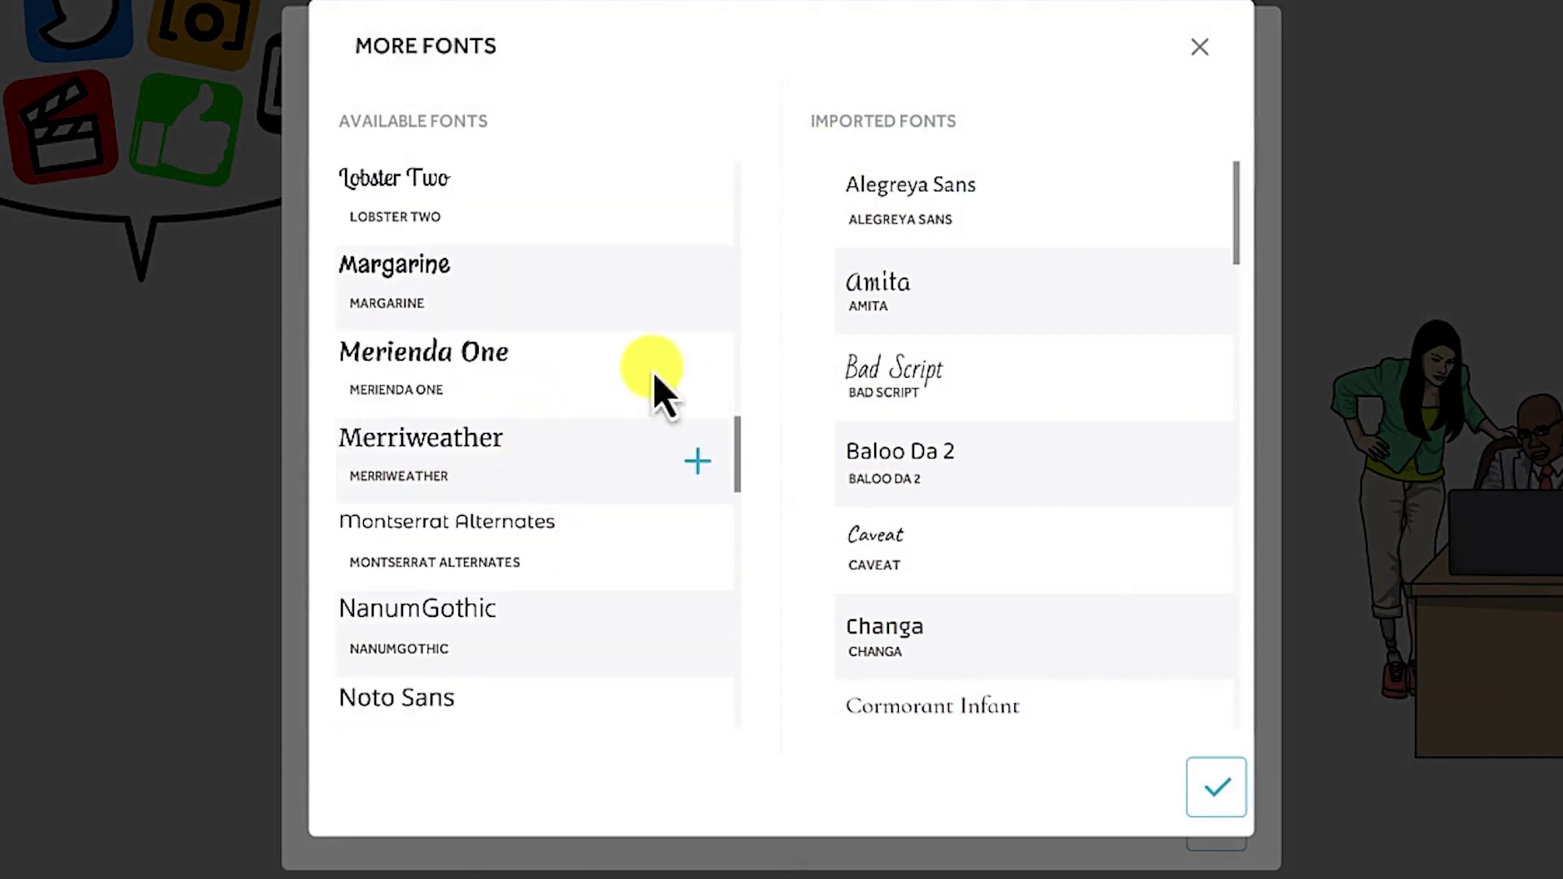
{"action": "scroll", "coordinate": [913, 549], "scroll_direction": "down", "scroll_amount": 2}
{"action": "scroll", "coordinate": [913, 549], "scroll_direction": "down", "scroll_amount": 12}
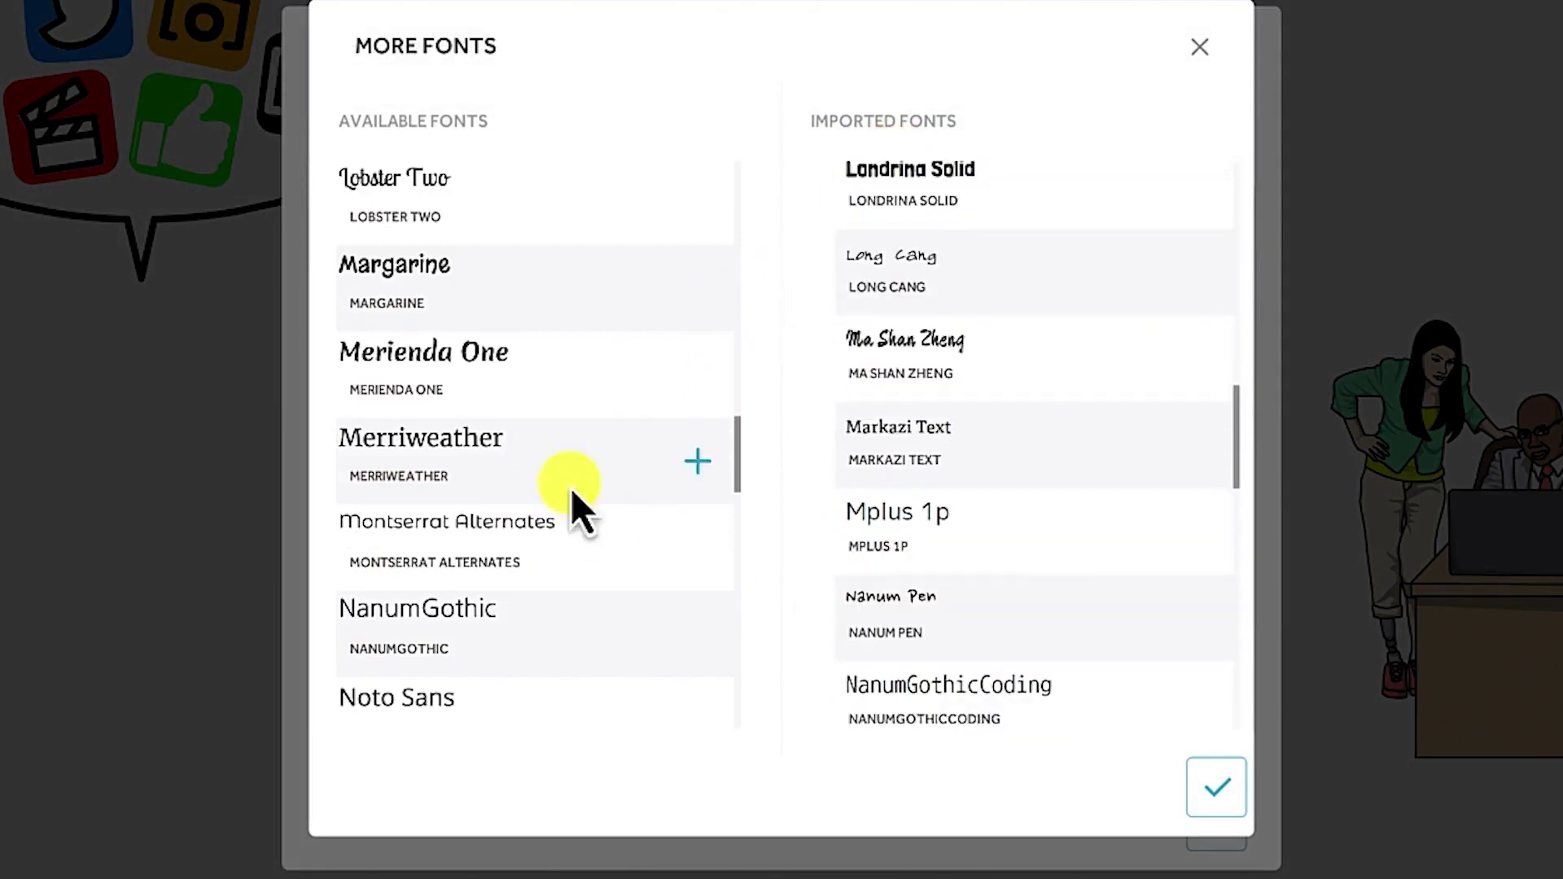
{"action": "scroll", "coordinate": [883, 606], "scroll_direction": "down", "scroll_amount": 9}
{"action": "scroll", "coordinate": [886, 597], "scroll_direction": "down", "scroll_amount": 4}
{"action": "mouse_move", "coordinate": [570, 443]}
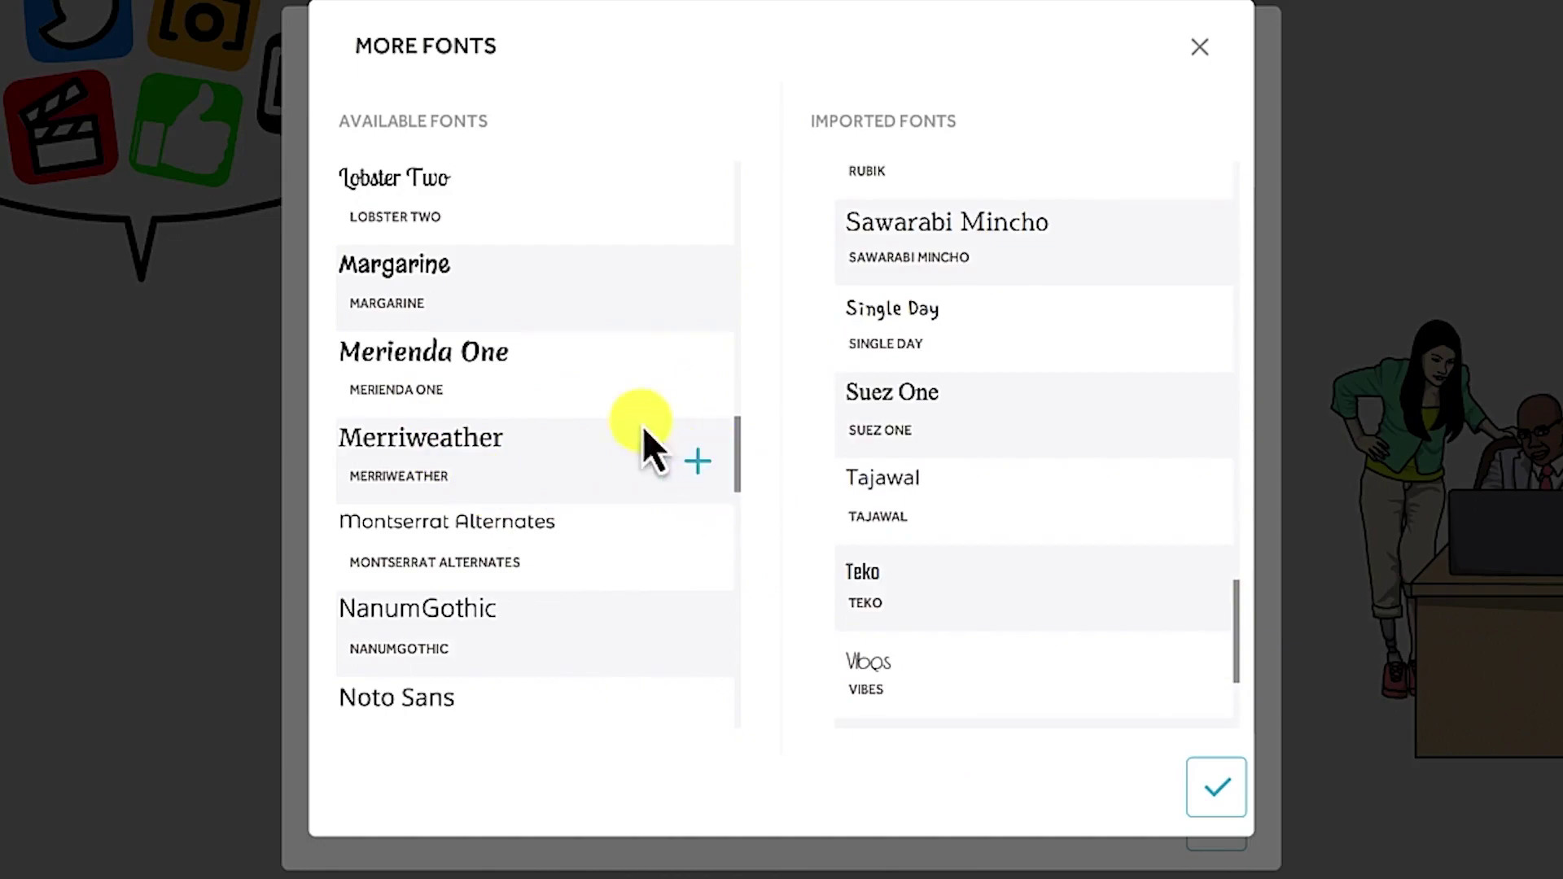
{"action": "left_click", "coordinate": [694, 462]}
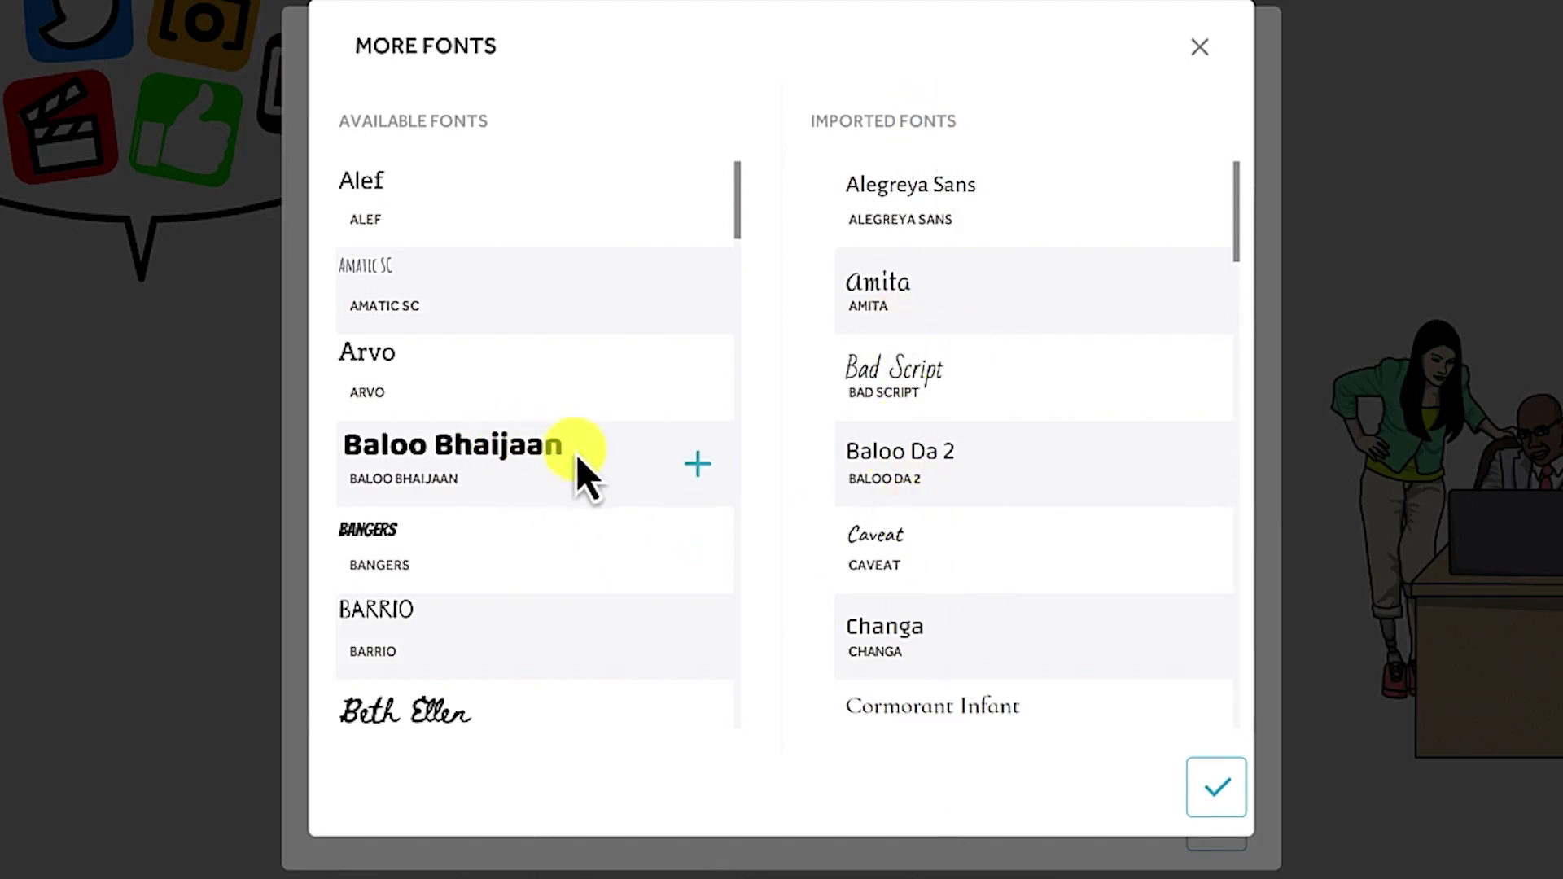
Import the Baloo Bhaijaan font and confirm the list of imported fonts.
{"action": "left_click", "coordinate": [697, 465]}
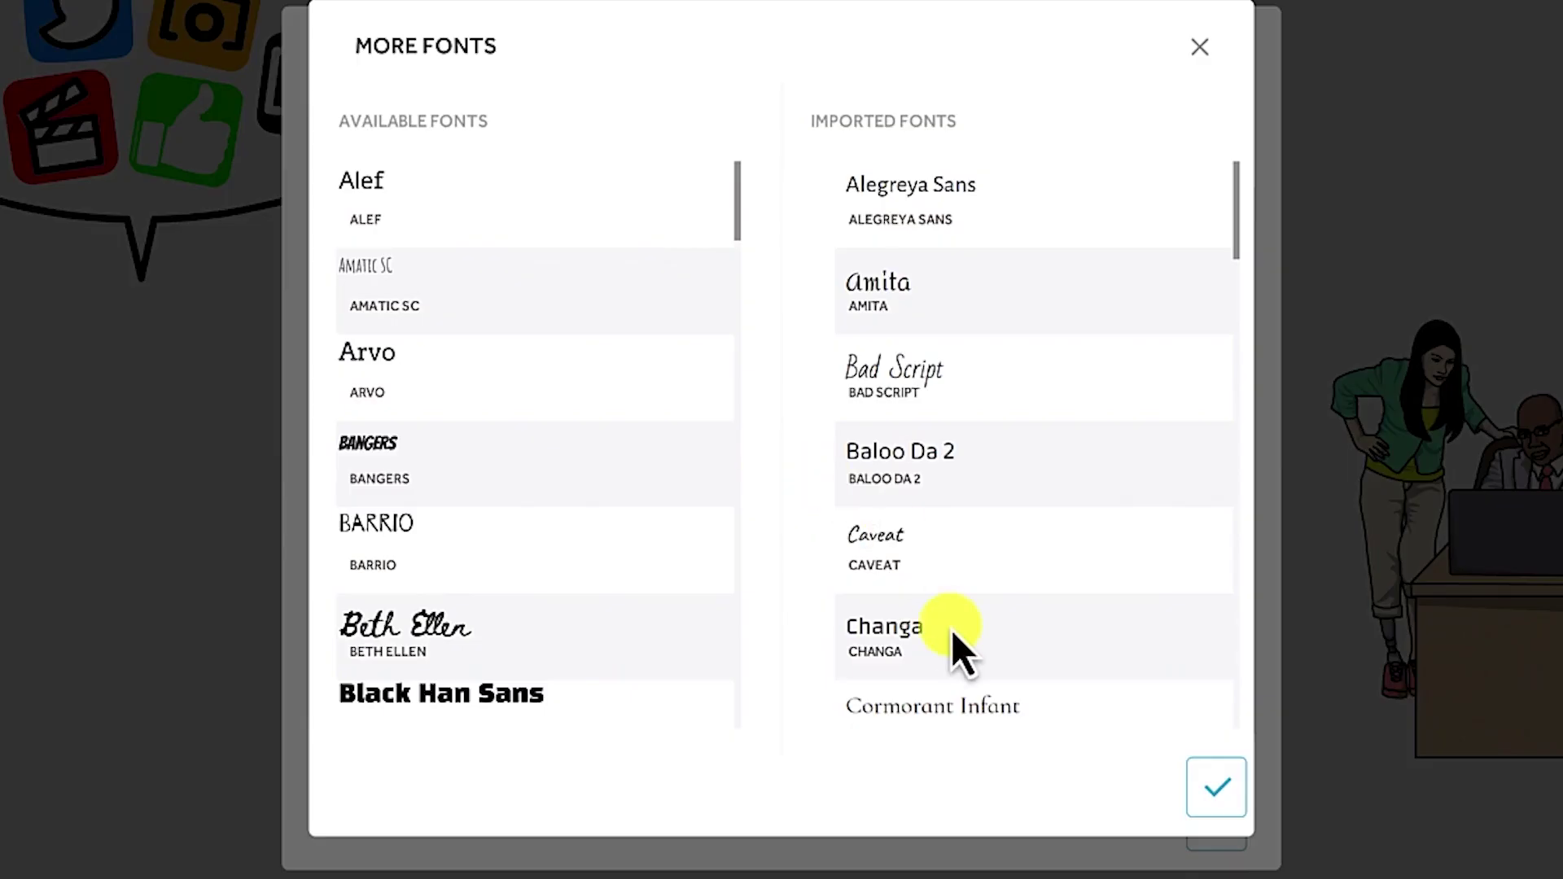
{"action": "scroll", "coordinate": [951, 629], "scroll_direction": "down", "scroll_amount": 10}
{"action": "scroll", "coordinate": [951, 629], "scroll_direction": "down", "scroll_amount": 10}
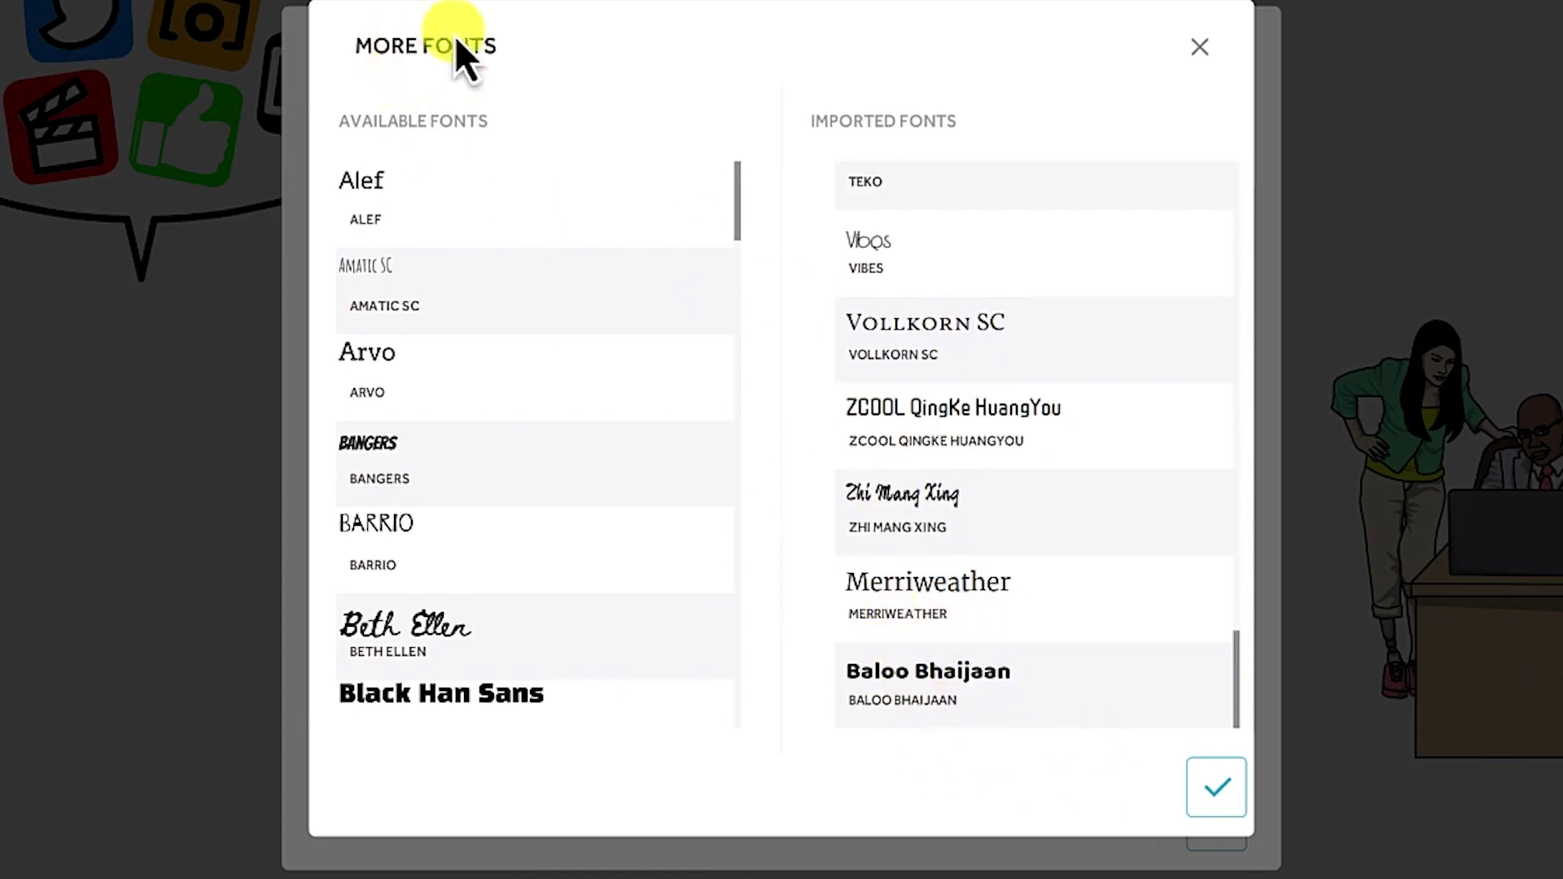
{"action": "left_click", "coordinate": [1213, 794]}
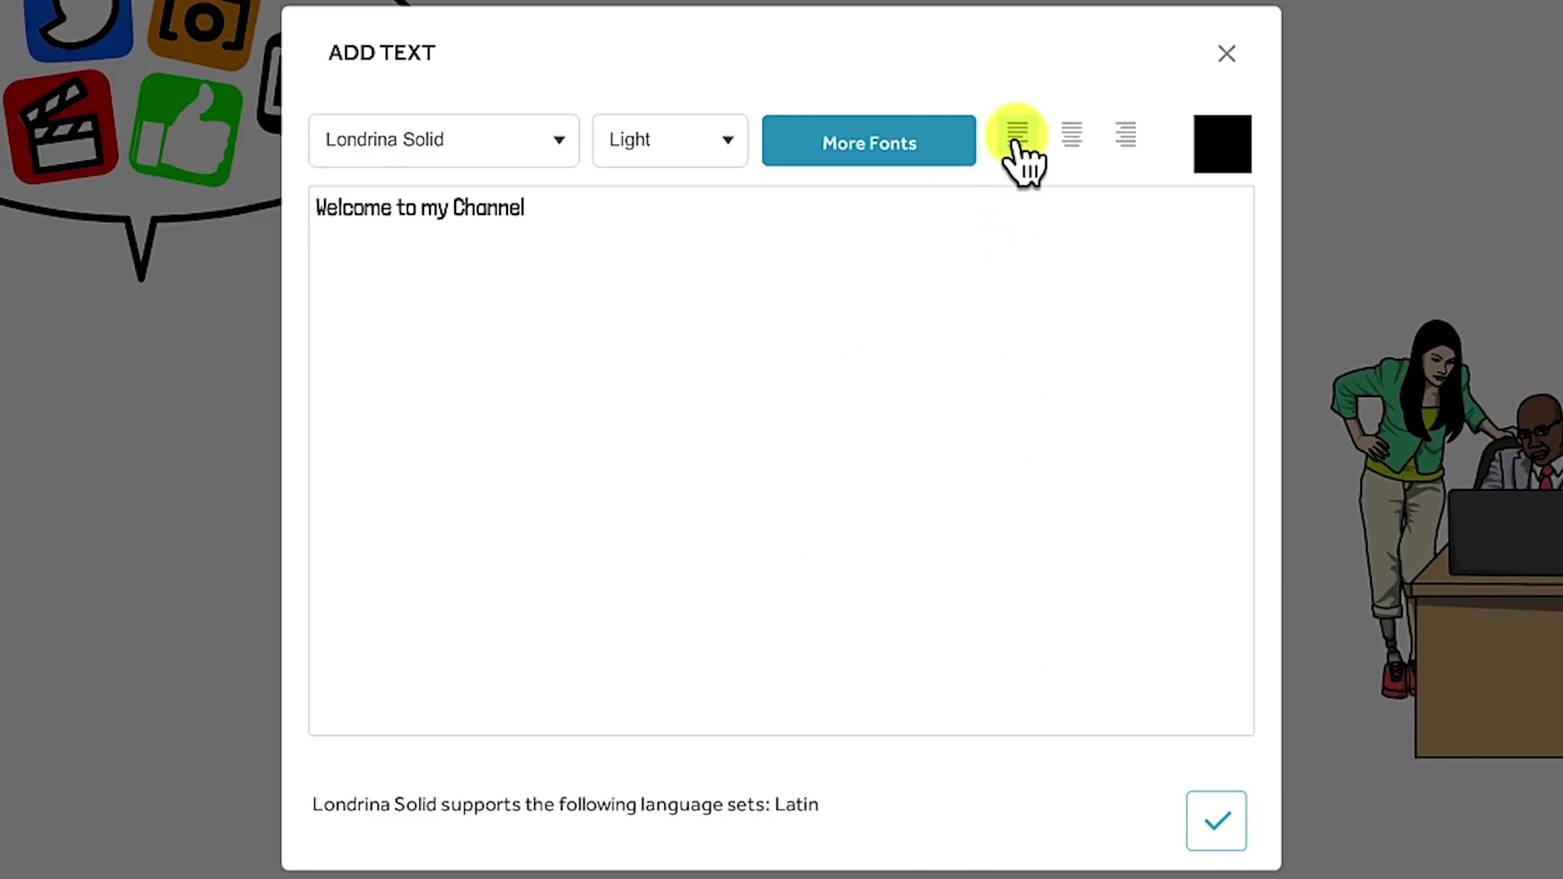
Try right alignment on the "Welcome to my Channel" text, and finish with it centred.
{"action": "left_click", "coordinate": [1071, 137]}
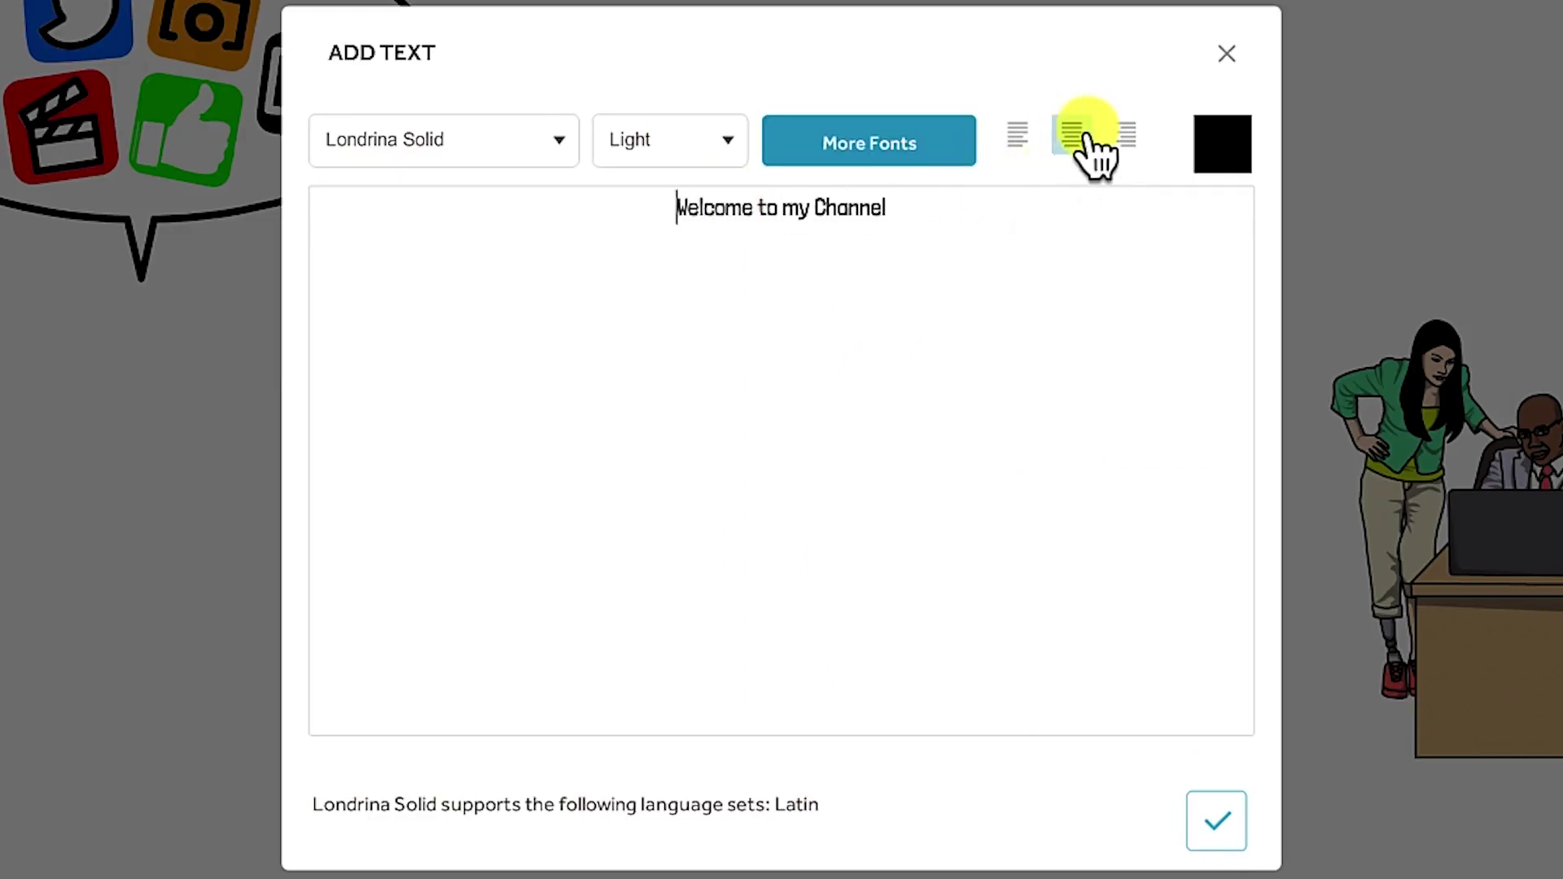
{"action": "left_click", "coordinate": [1130, 138]}
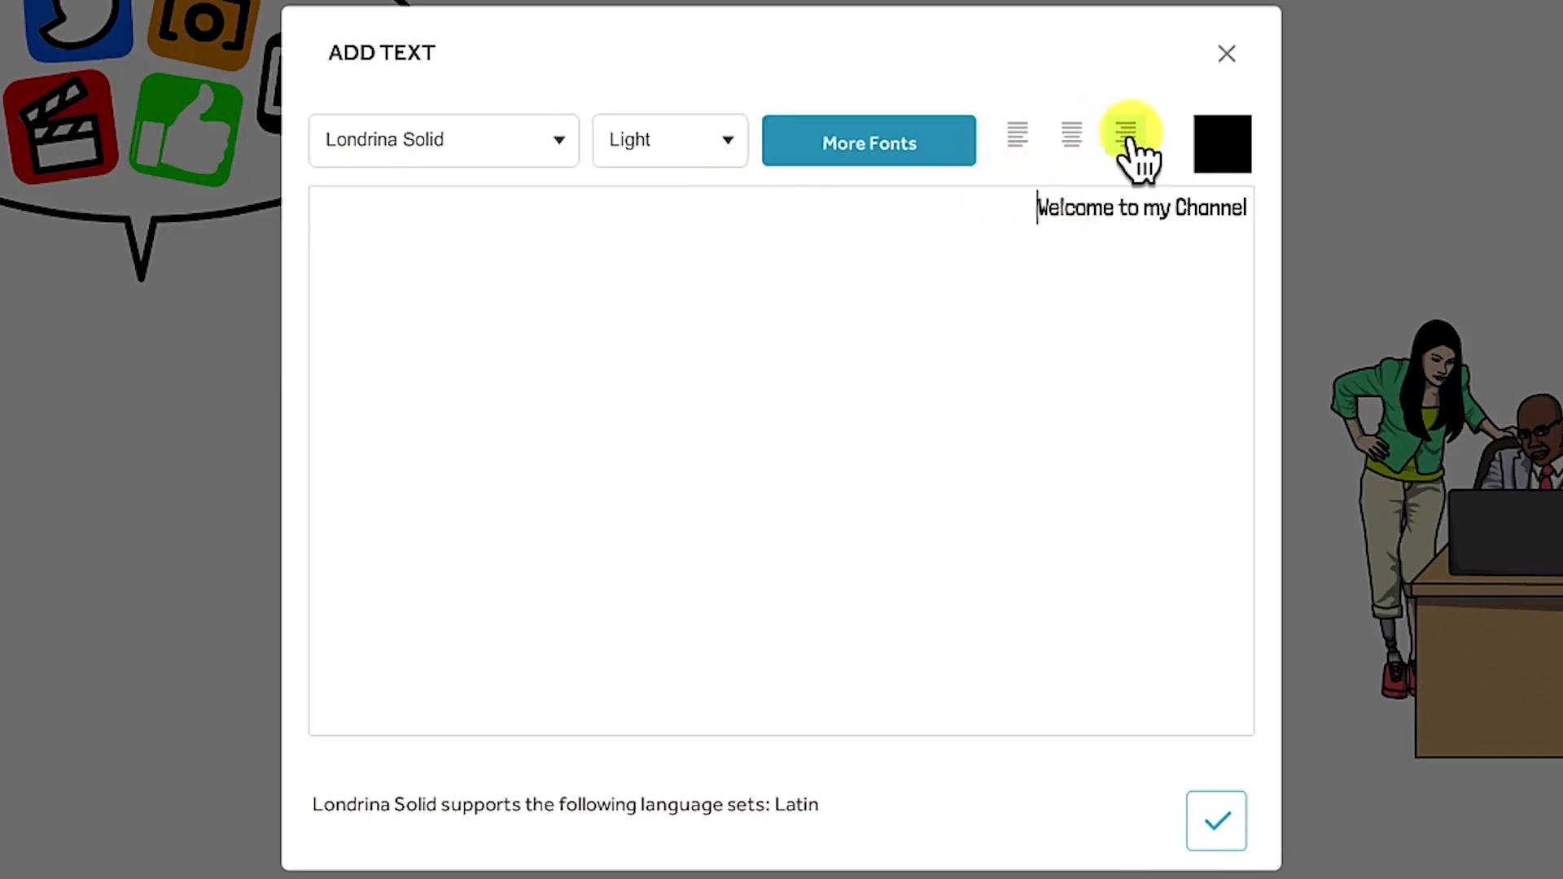
{"action": "left_click", "coordinate": [1073, 153]}
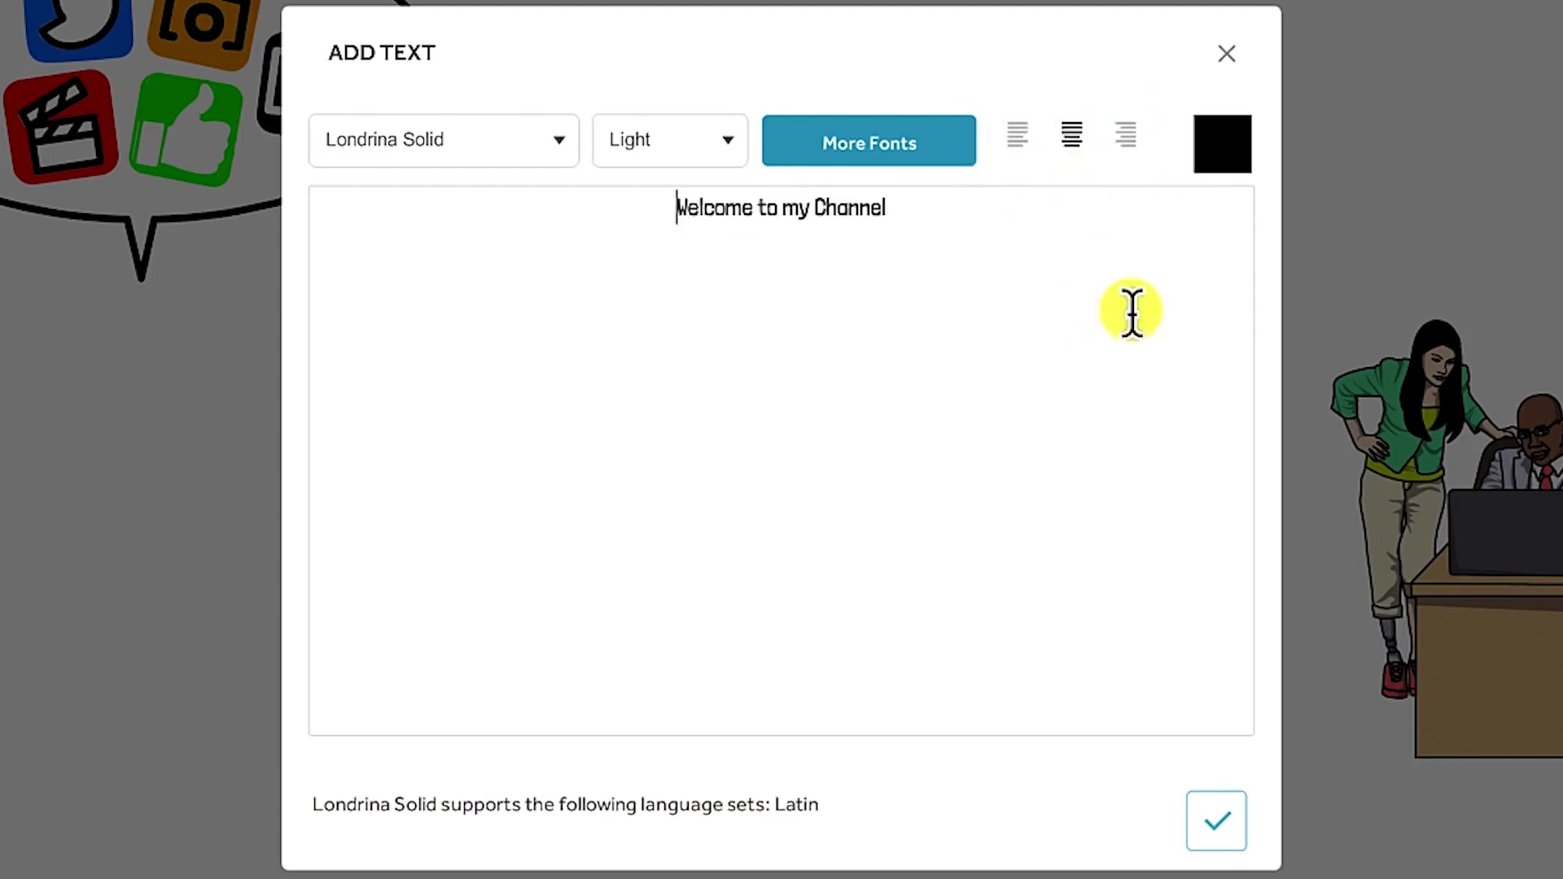
Set the text colour to dark red #8c172f and place the finished text on the canvas.
{"action": "left_click", "coordinate": [1237, 144]}
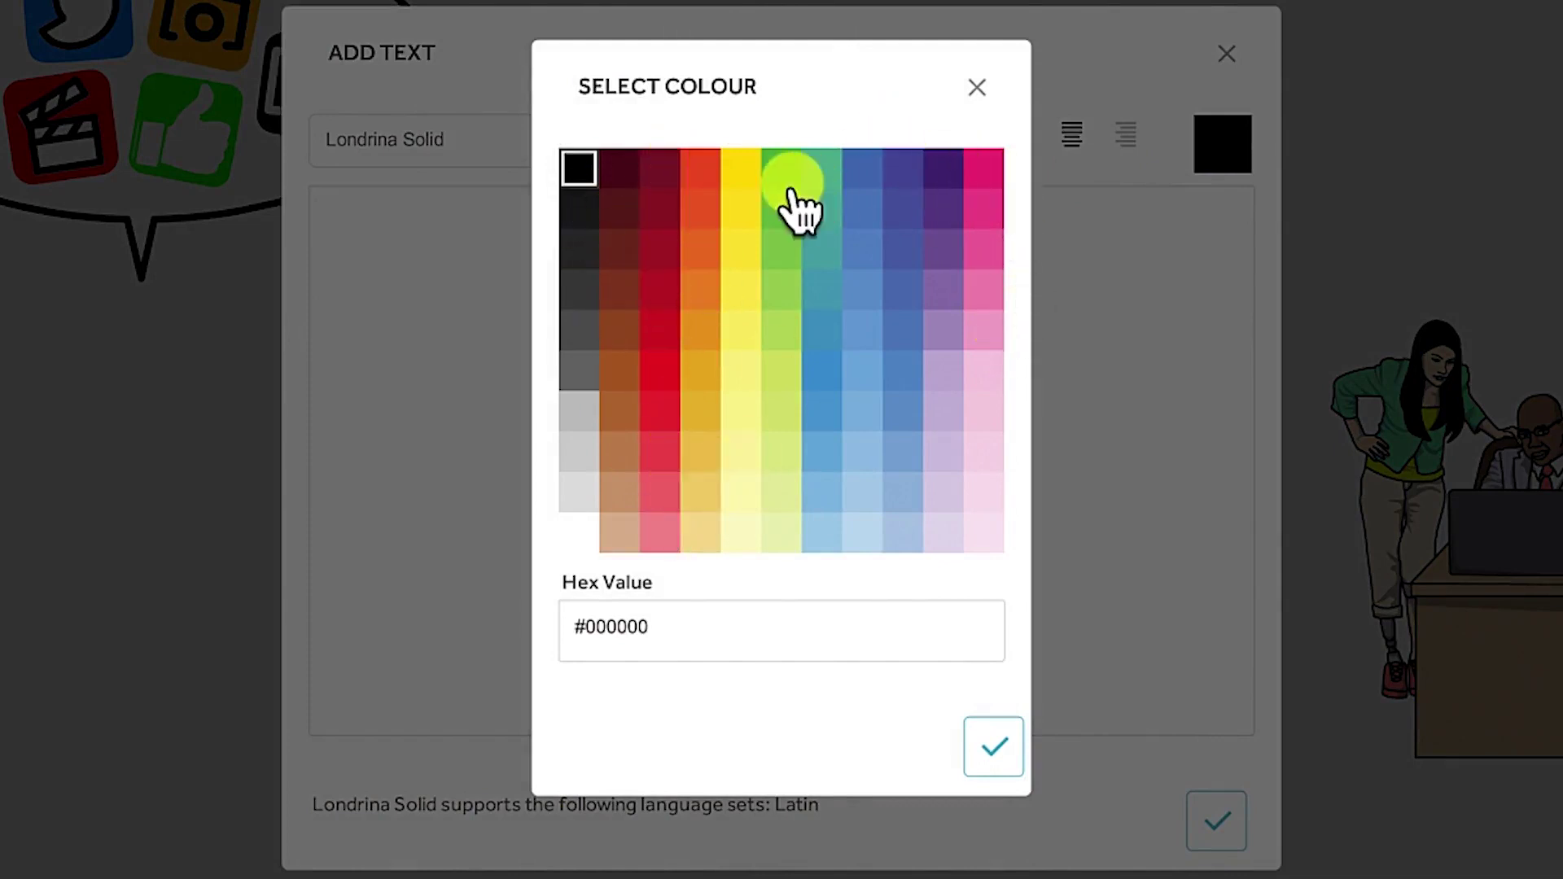
{"action": "left_click", "coordinate": [658, 169]}
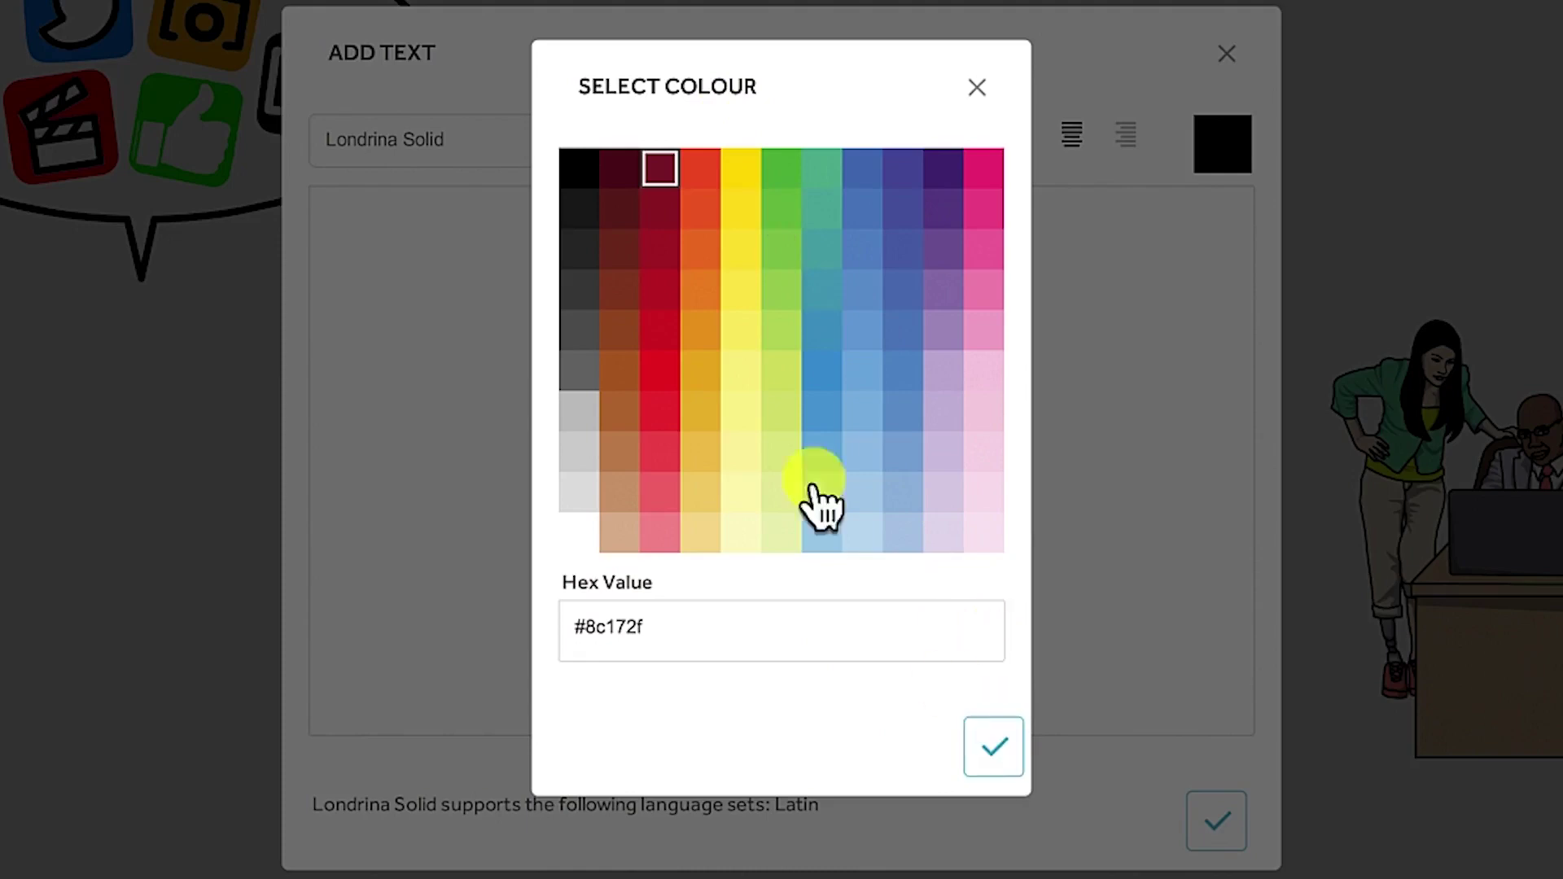
{"action": "left_click", "coordinate": [989, 745]}
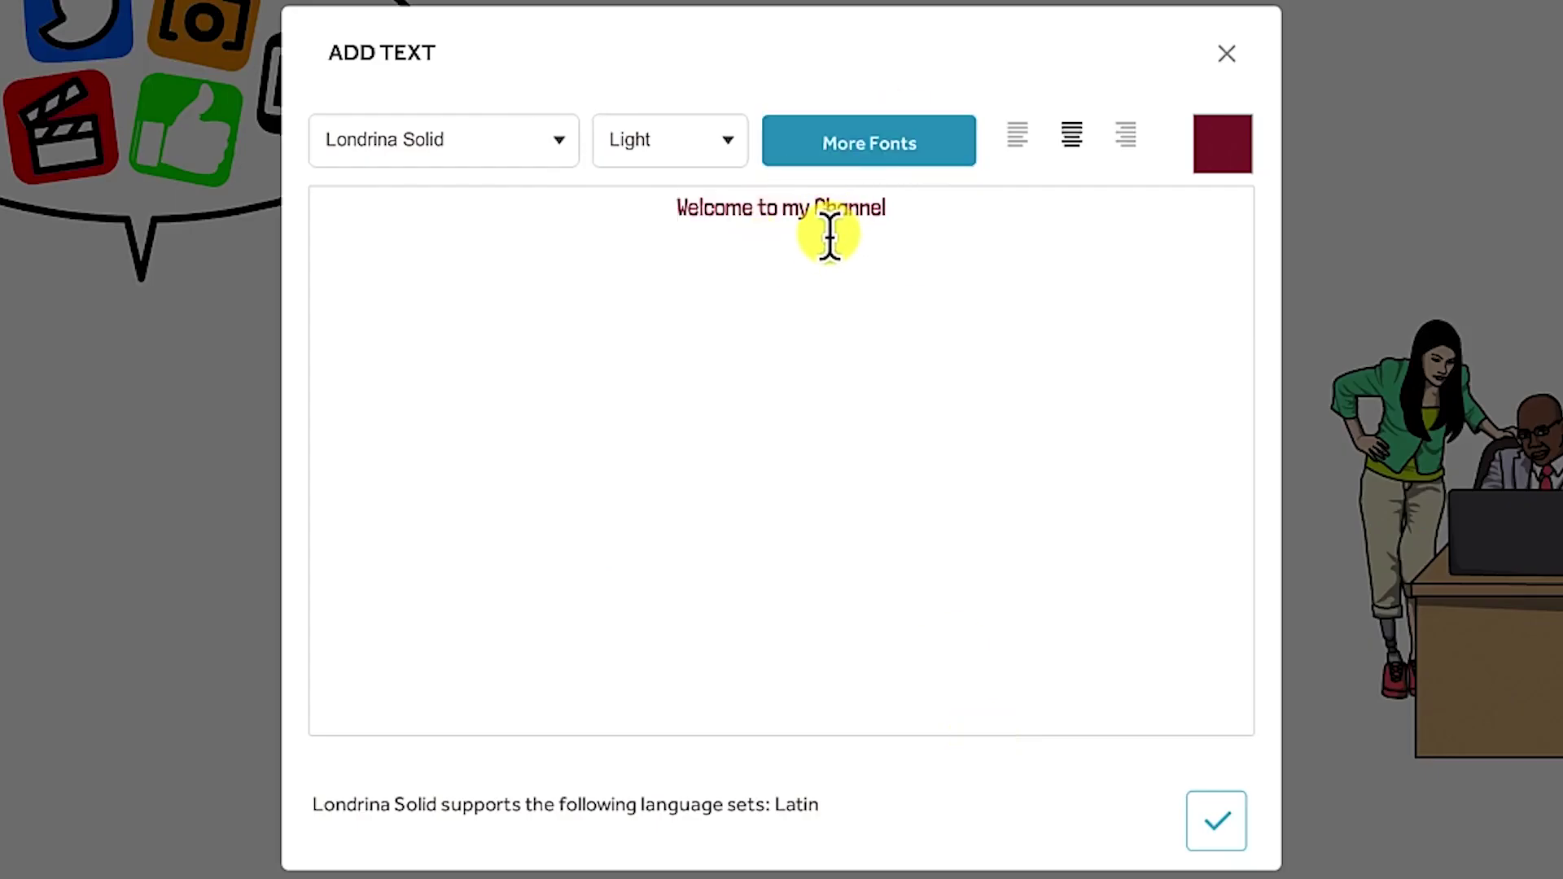
{"action": "left_click", "coordinate": [1228, 845]}
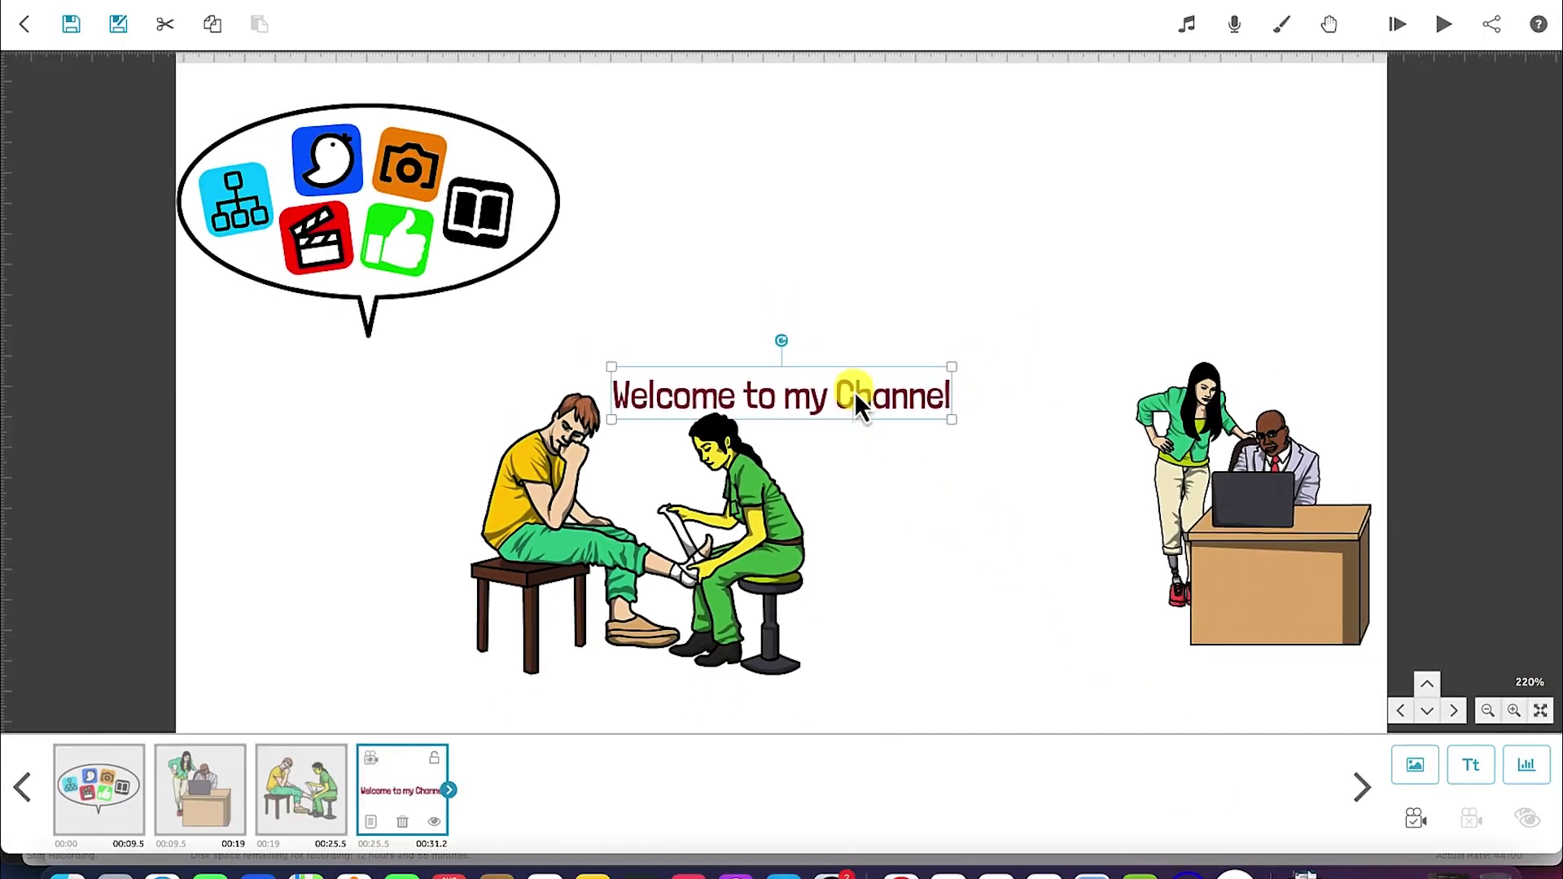
Move the speech bubble above the two people at the desk and the welcome text to the canvas's upper-left area.
{"action": "left_click_drag", "start_coordinate": [853, 393], "coordinate": [878, 246]}
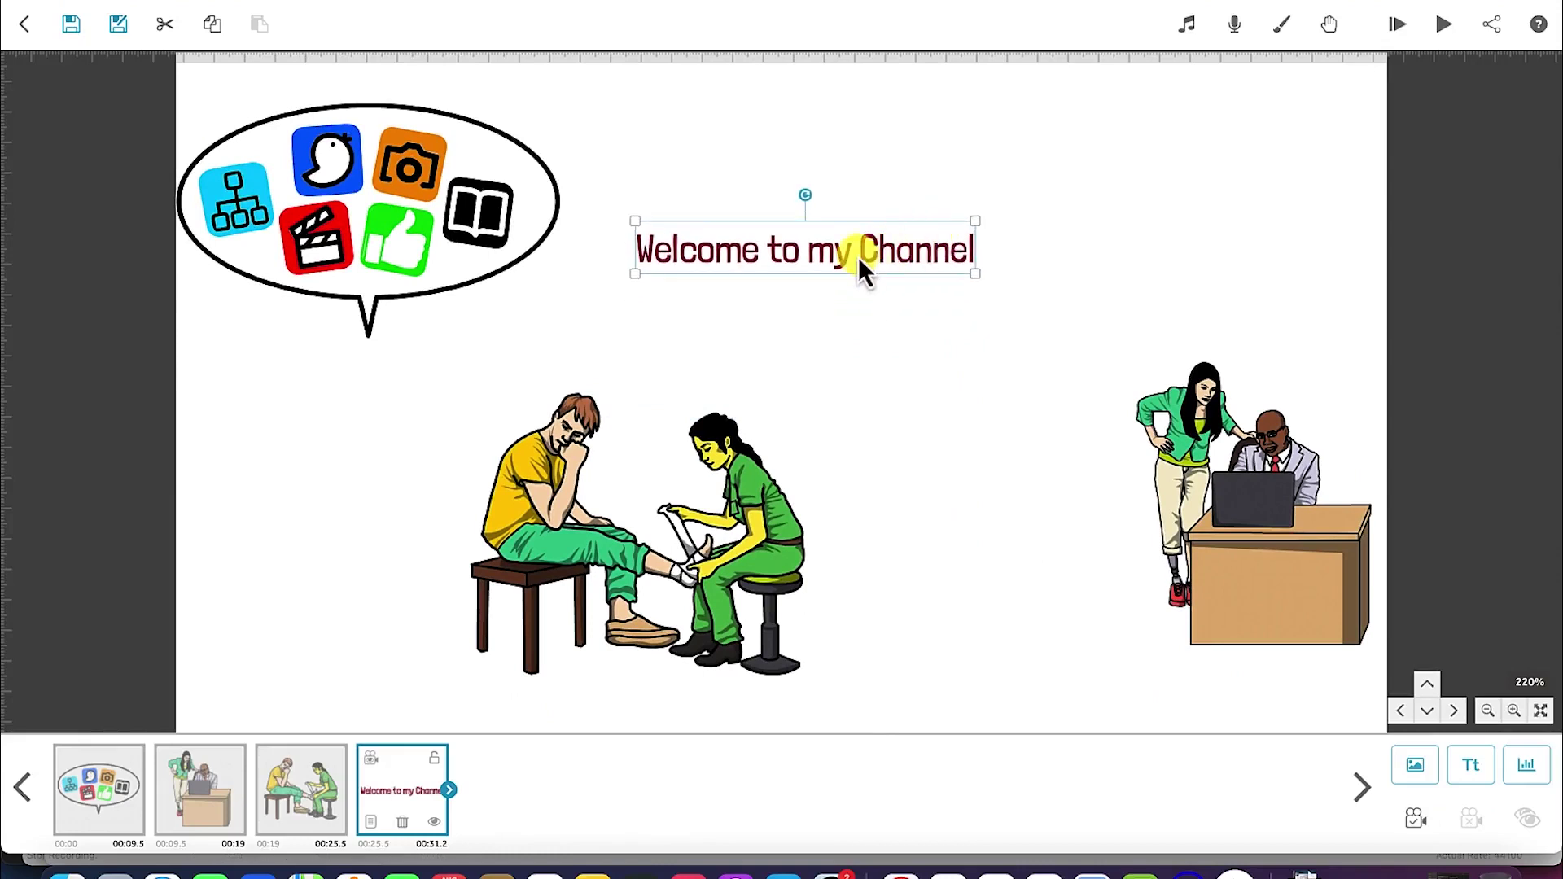
{"action": "left_click_drag", "start_coordinate": [447, 216], "coordinate": [1178, 320]}
{"action": "left_click_drag", "start_coordinate": [1233, 295], "coordinate": [1255, 236]}
{"action": "left_click_drag", "start_coordinate": [897, 253], "coordinate": [463, 286]}
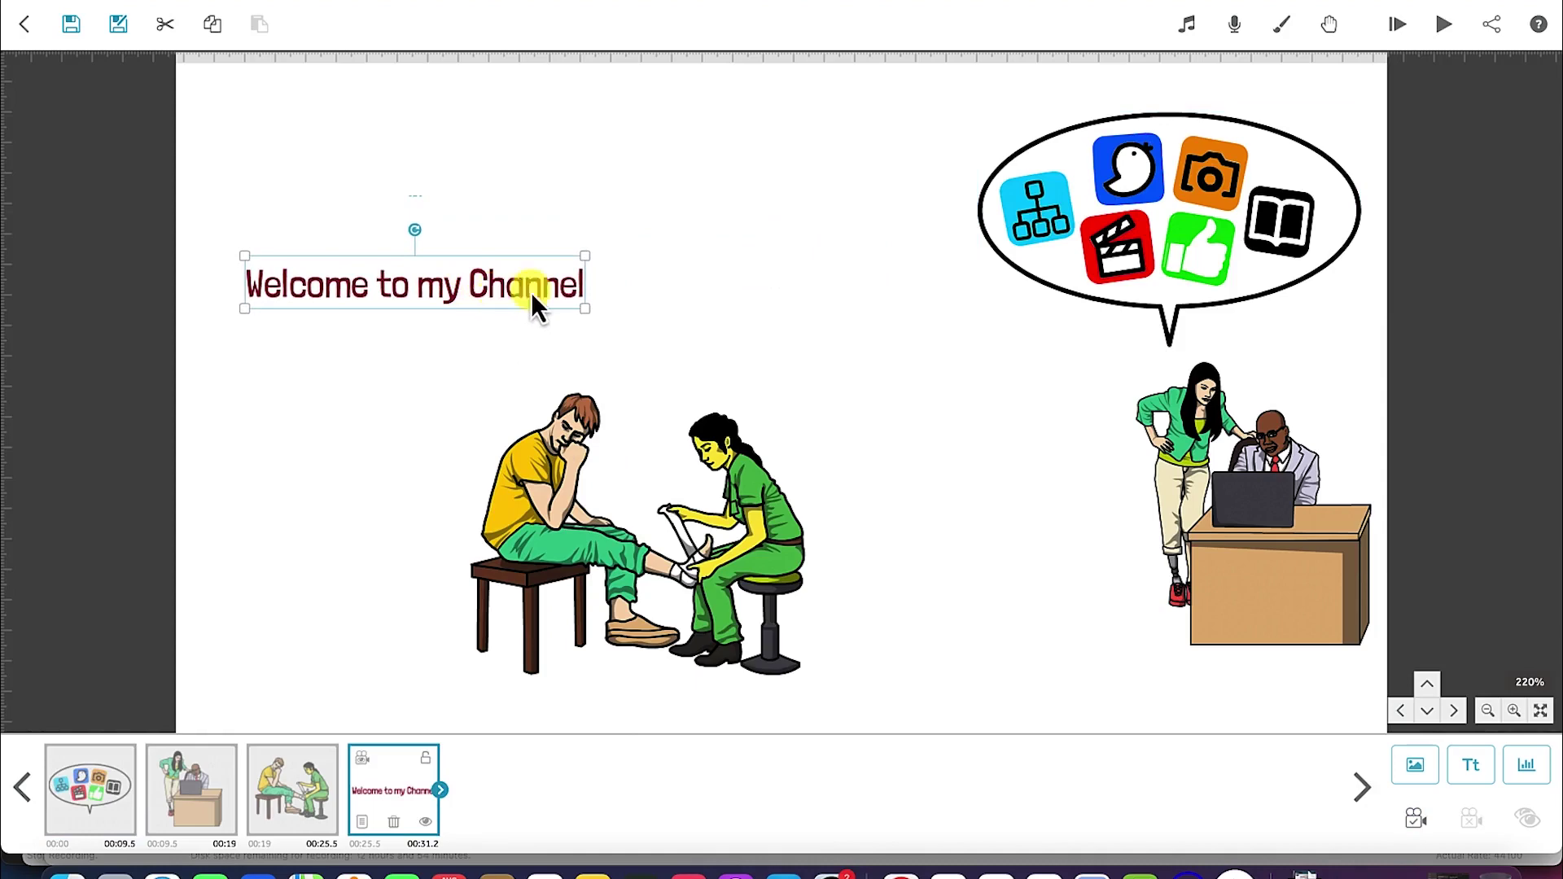
Add the handshake image, place it in the canvas's upper-left area and move the welcome text directly beneath it.
{"action": "left_click", "coordinate": [1414, 766]}
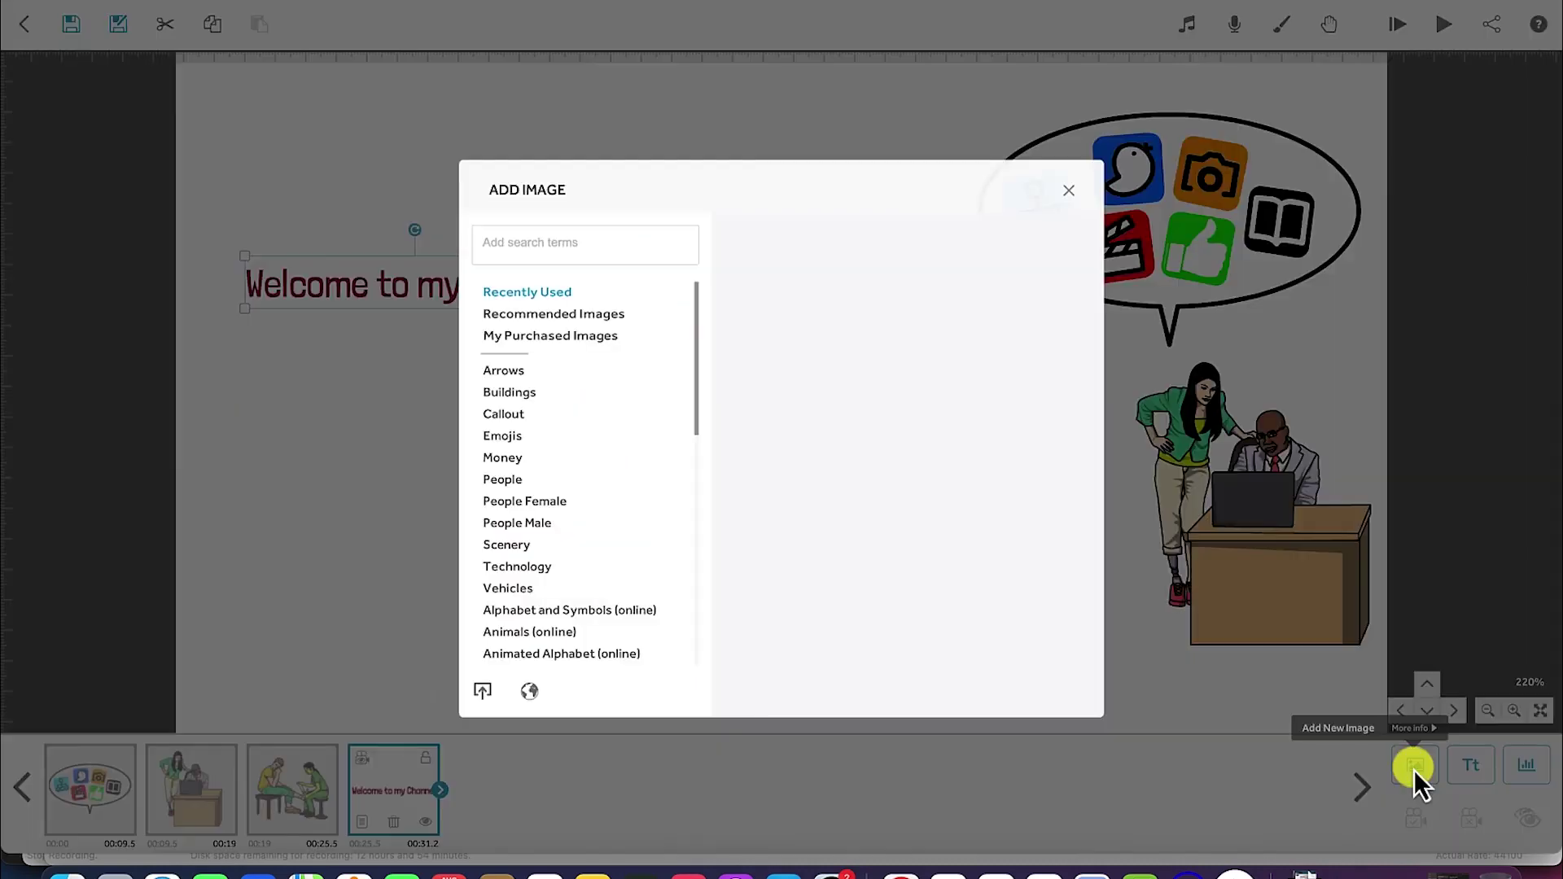
{"action": "left_click", "coordinate": [860, 360]}
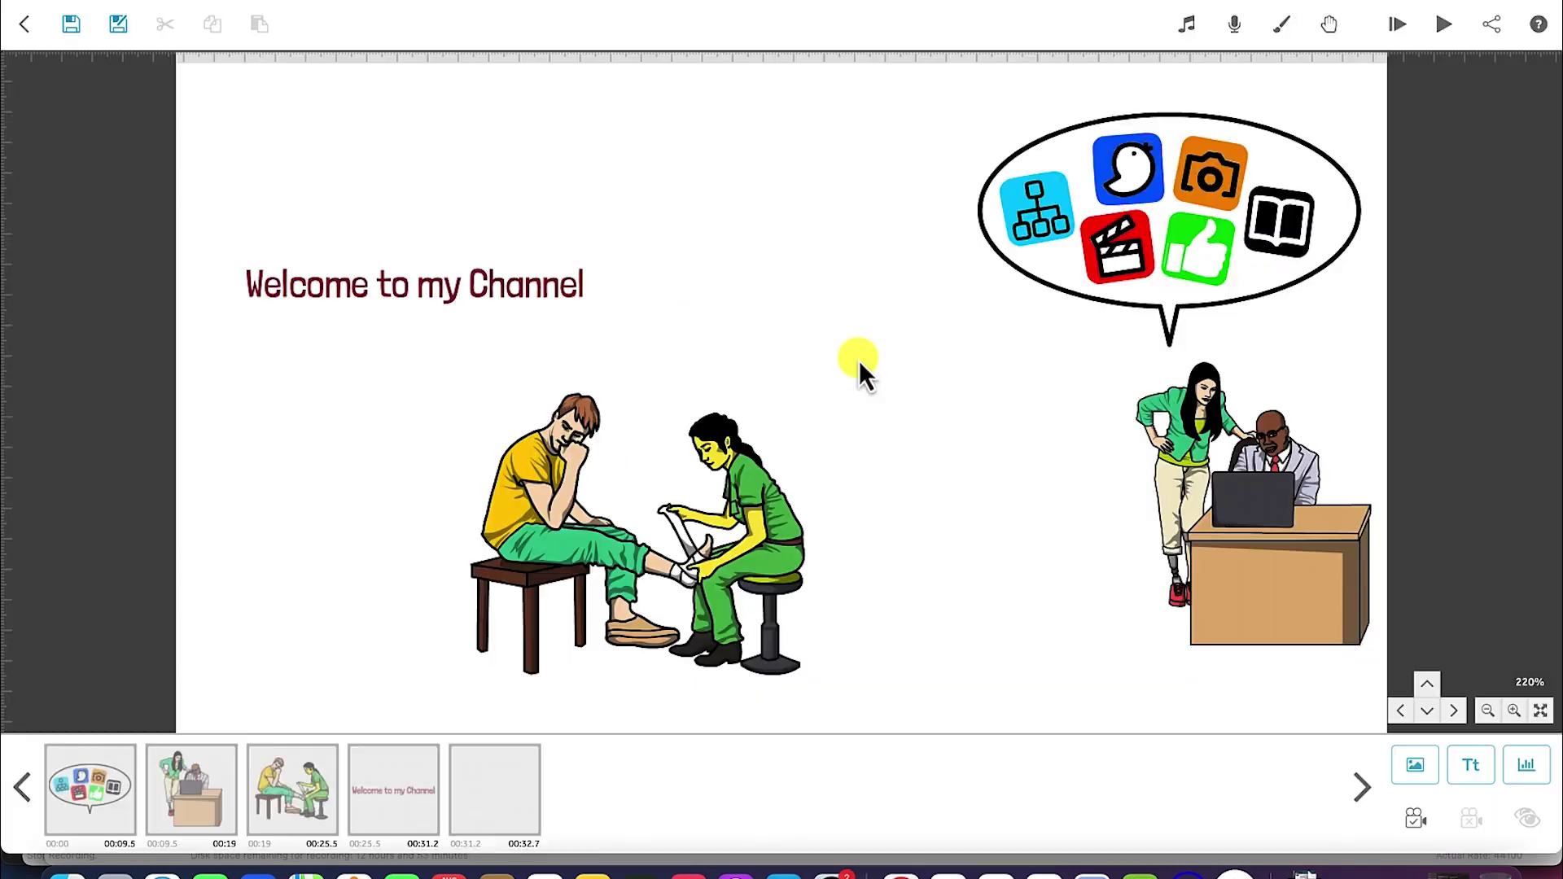
{"action": "left_click_drag", "start_coordinate": [859, 360], "coordinate": [497, 218]}
{"action": "left_click_drag", "start_coordinate": [257, 294], "coordinate": [260, 363]}
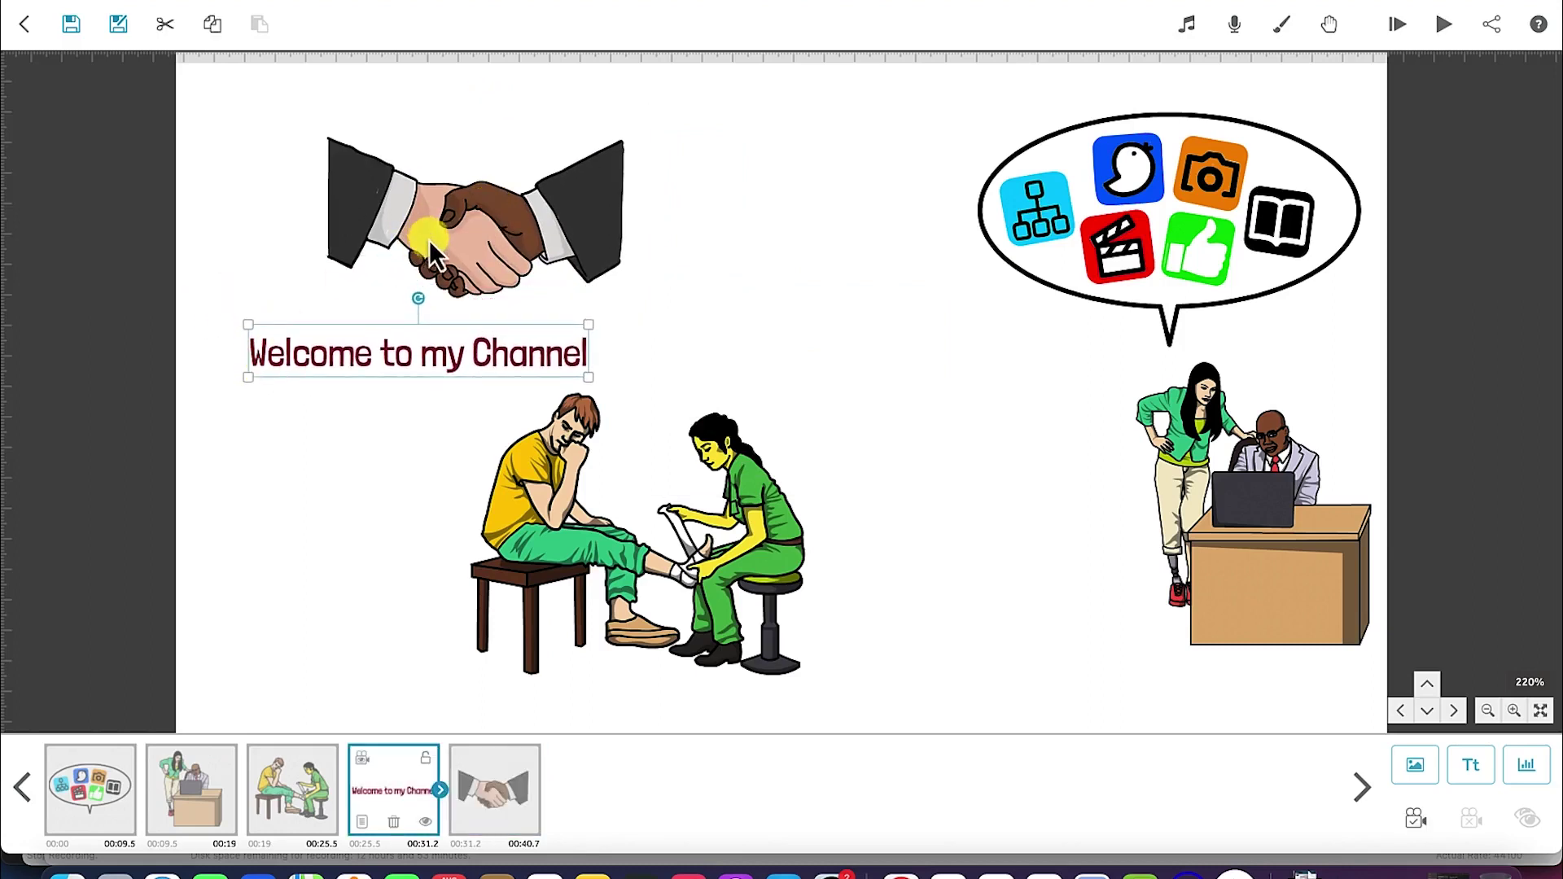
{"action": "left_click_drag", "start_coordinate": [433, 246], "coordinate": [428, 226]}
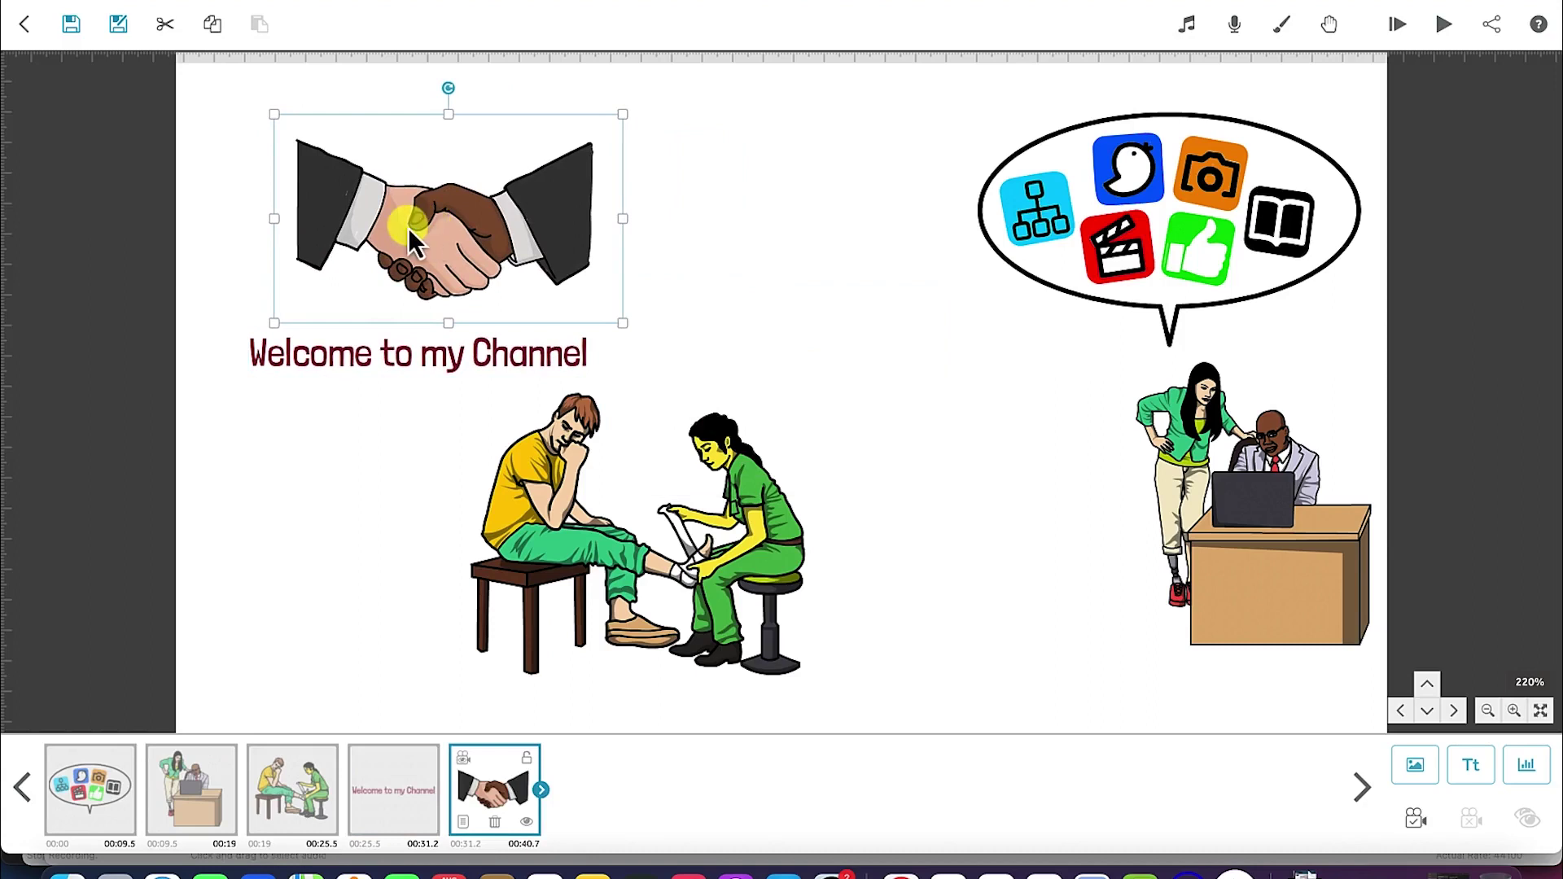
Centre the welcome text under the handshake image and set the current camera position for both elements.
{"action": "left_click", "coordinate": [1417, 817]}
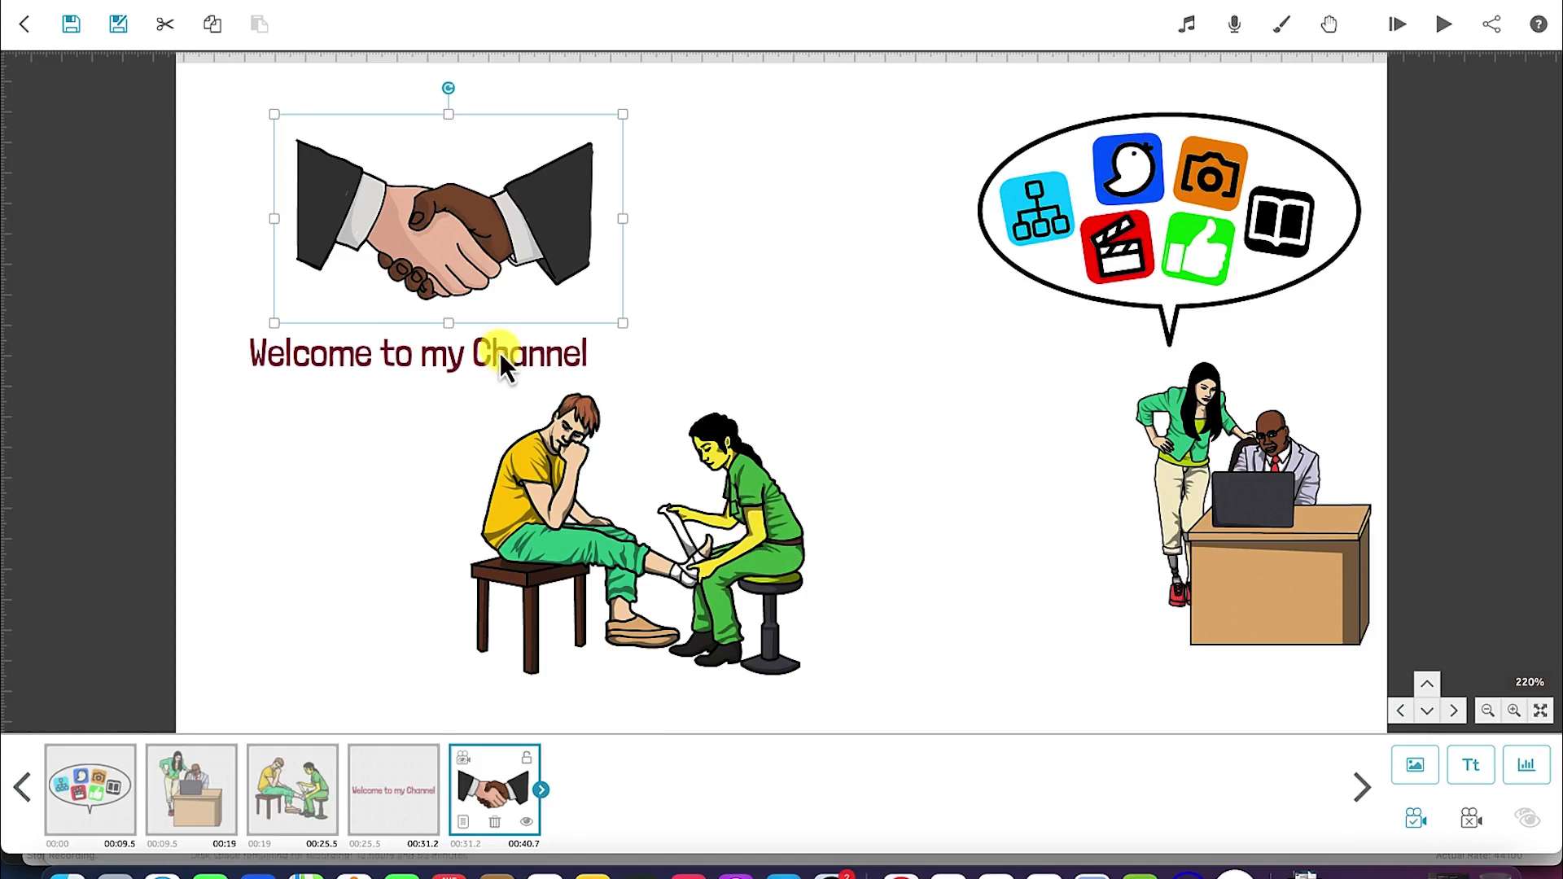
{"action": "left_click_drag", "start_coordinate": [497, 355], "coordinate": [521, 358]}
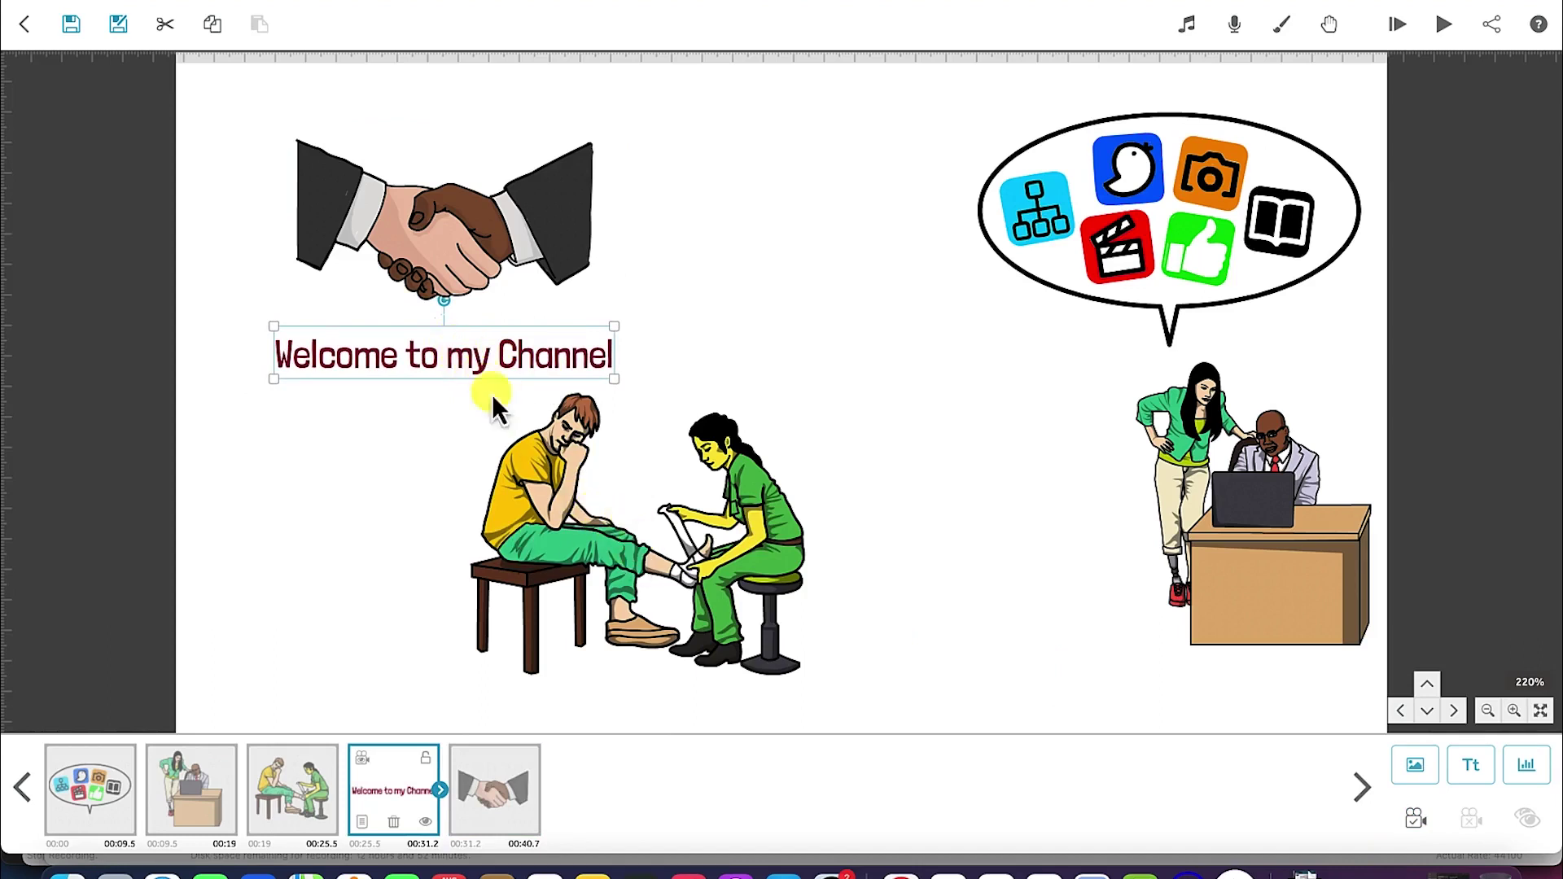
{"action": "left_click", "coordinate": [1414, 826]}
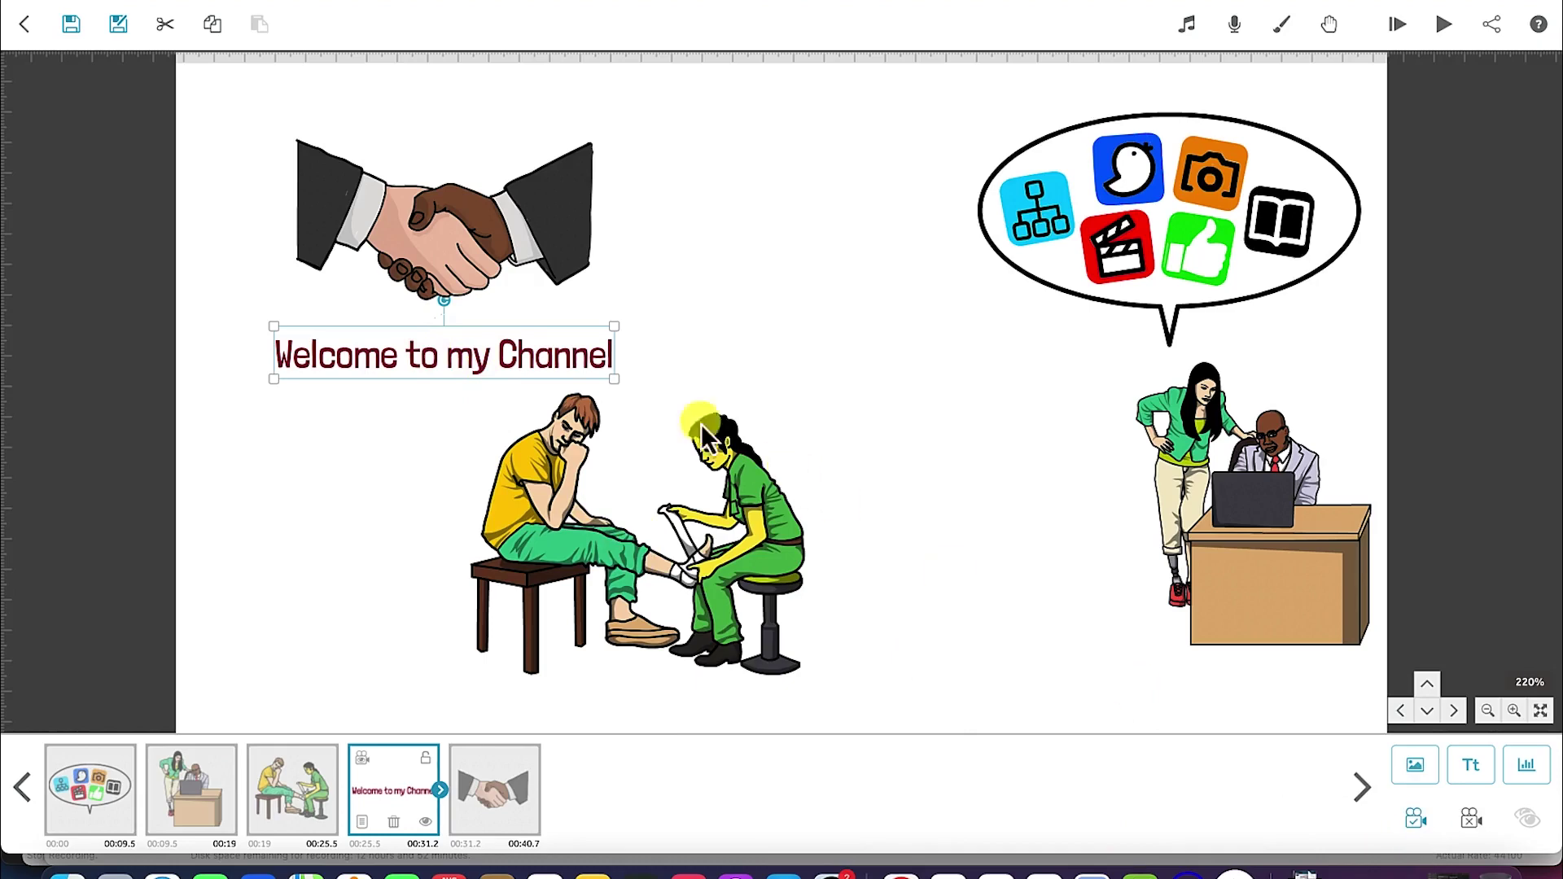
Set the handshake image's animation to Move In, entering the canvas from the top.
{"action": "double_click", "coordinate": [472, 242]}
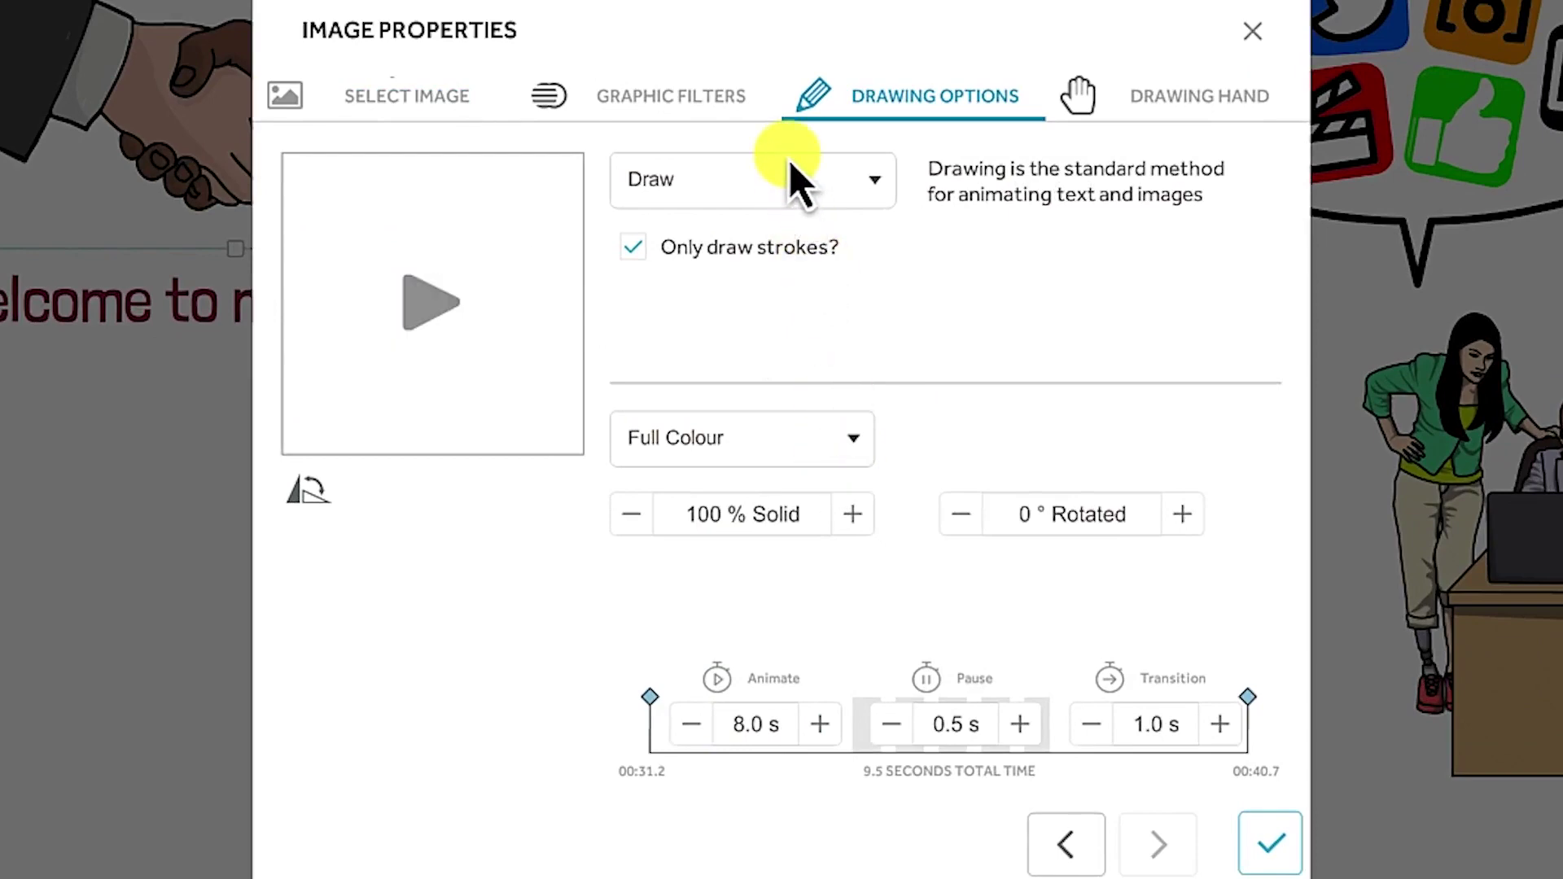
{"action": "left_click", "coordinate": [795, 195]}
{"action": "left_click", "coordinate": [676, 298]}
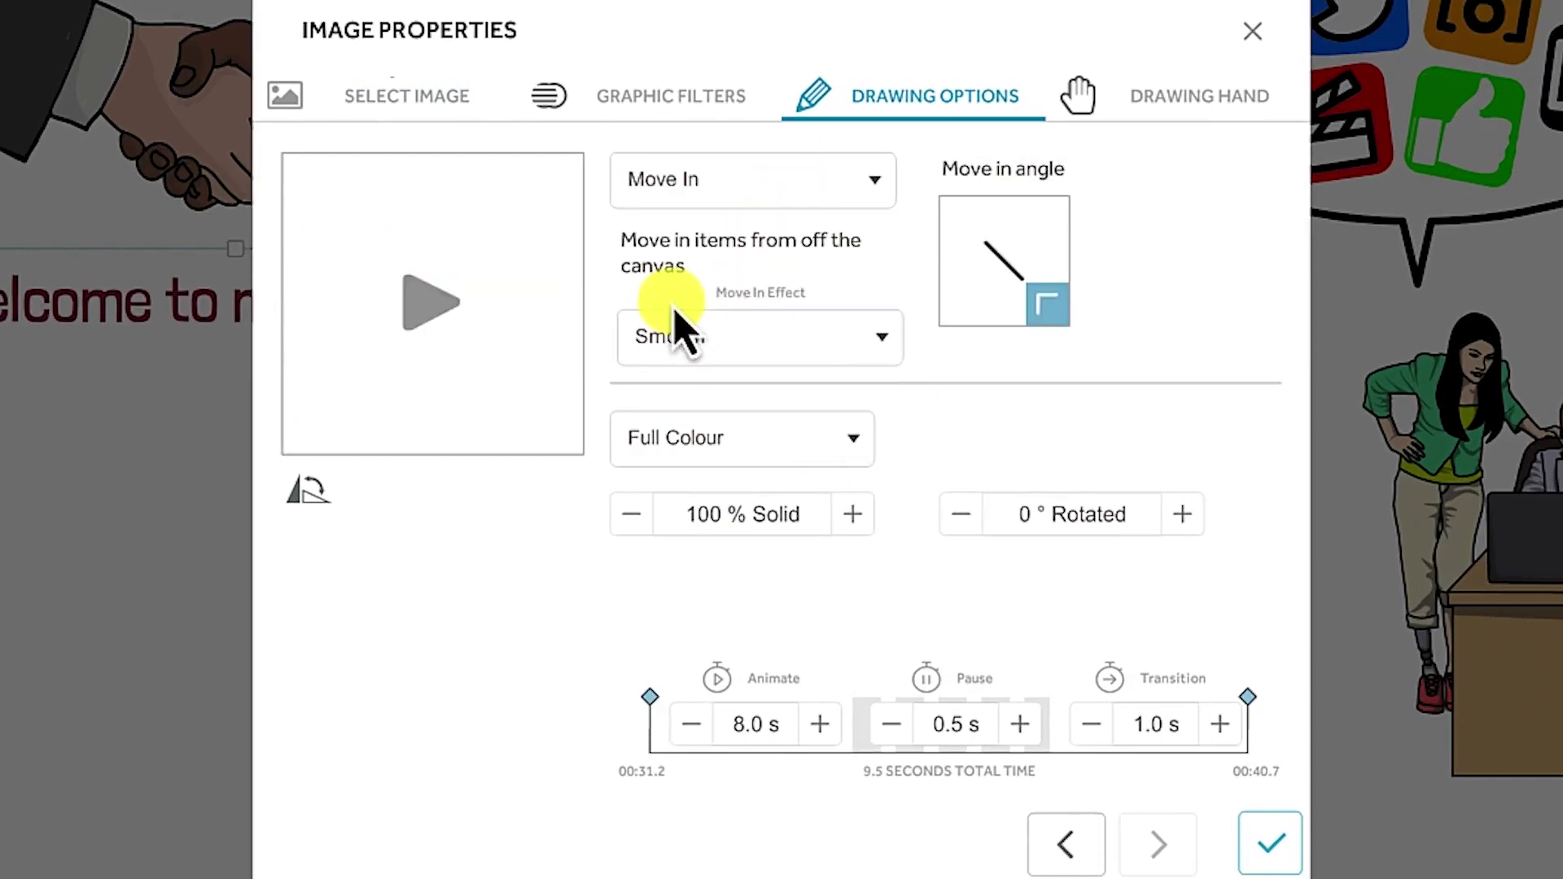
{"action": "left_click", "coordinate": [1006, 218]}
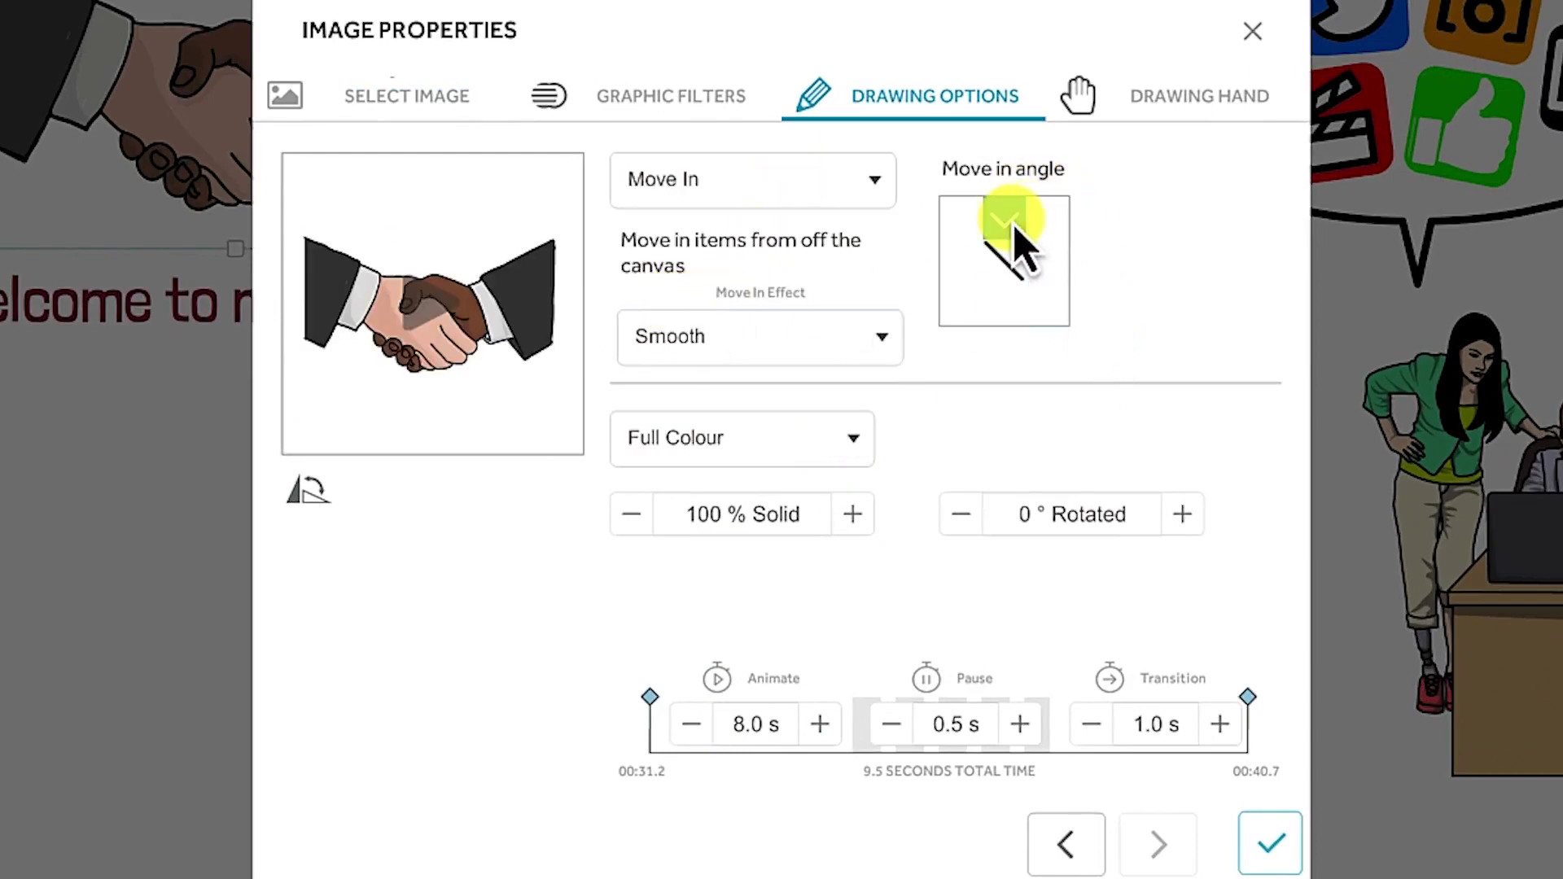
Set the handshake image's animate time to 1.5 s and transition time to 0.5 s, and apply the properties.
{"action": "left_click", "coordinate": [697, 736]}
{"action": "left_click", "coordinate": [697, 735]}
{"action": "left_click", "coordinate": [697, 735]}
{"action": "left_click", "coordinate": [697, 735]}
{"action": "left_click", "coordinate": [697, 735]}
{"action": "left_click", "coordinate": [697, 735]}
{"action": "left_click", "coordinate": [697, 735]}
{"action": "left_click", "coordinate": [697, 736]}
{"action": "left_click", "coordinate": [697, 735]}
{"action": "left_click", "coordinate": [827, 731]}
{"action": "left_click", "coordinate": [827, 731]}
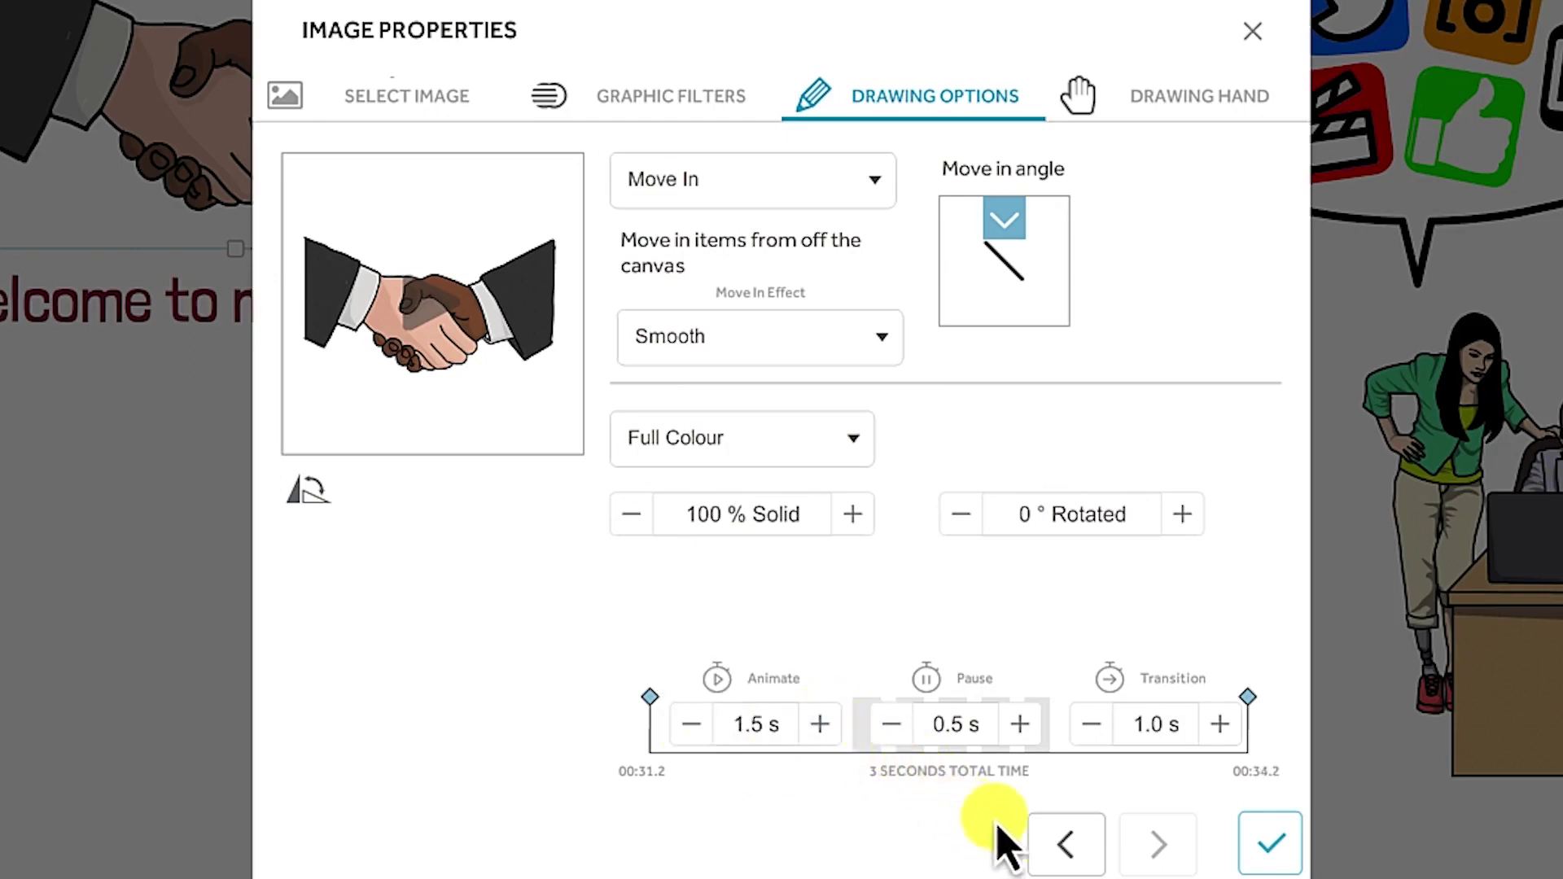
{"action": "left_click", "coordinate": [1093, 725]}
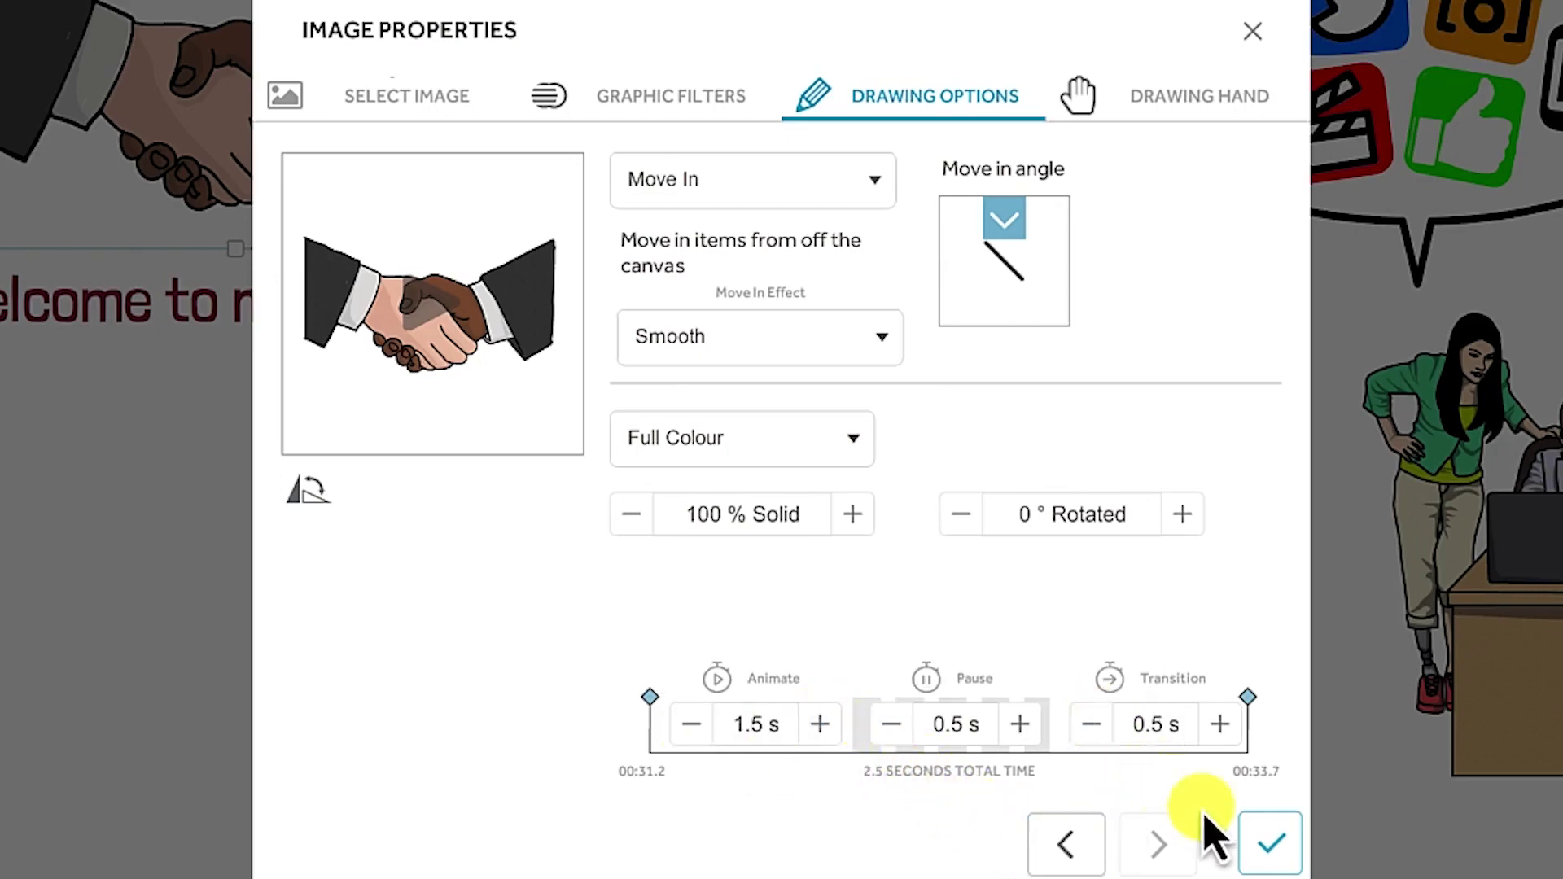
{"action": "left_click", "coordinate": [1270, 843]}
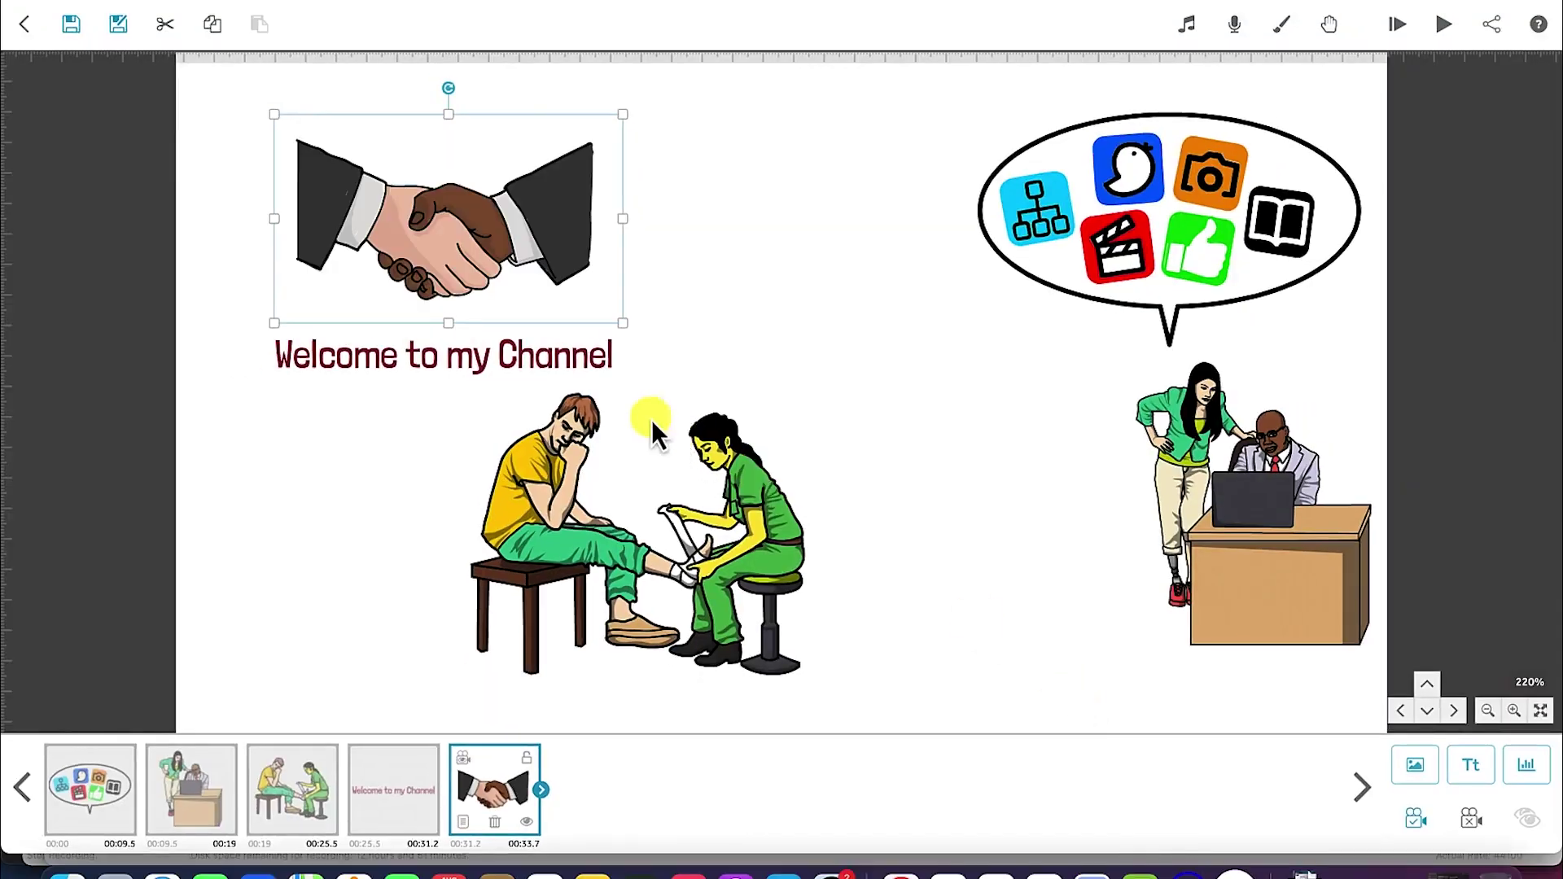
Choose the pointing hand from the recently used hands as the handshake image's drawing hand.
{"action": "double_click", "coordinate": [534, 287]}
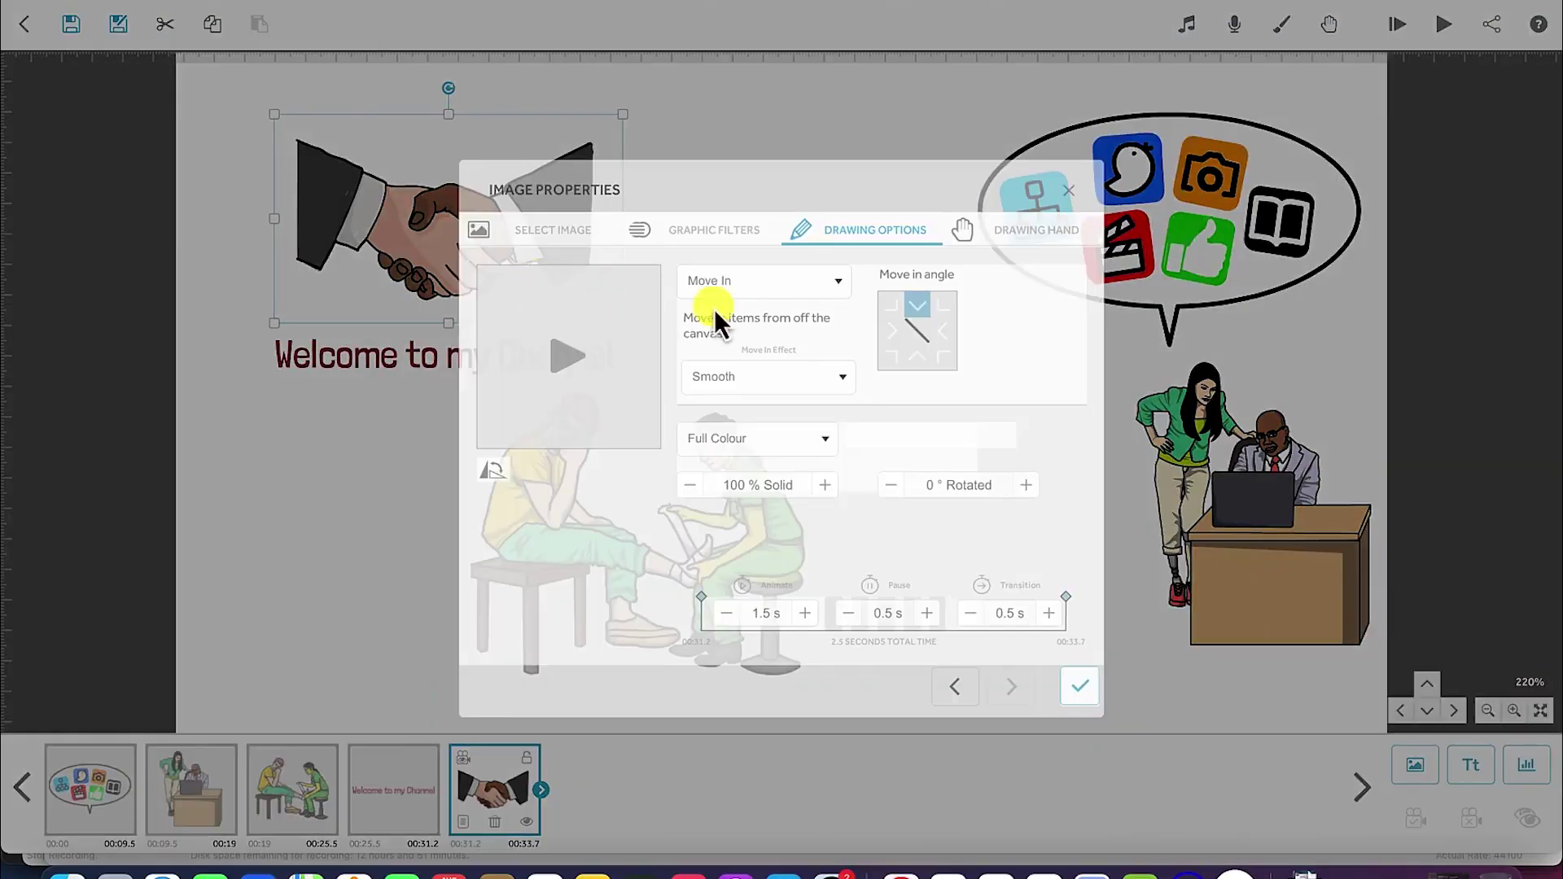
{"action": "left_click", "coordinate": [1010, 234]}
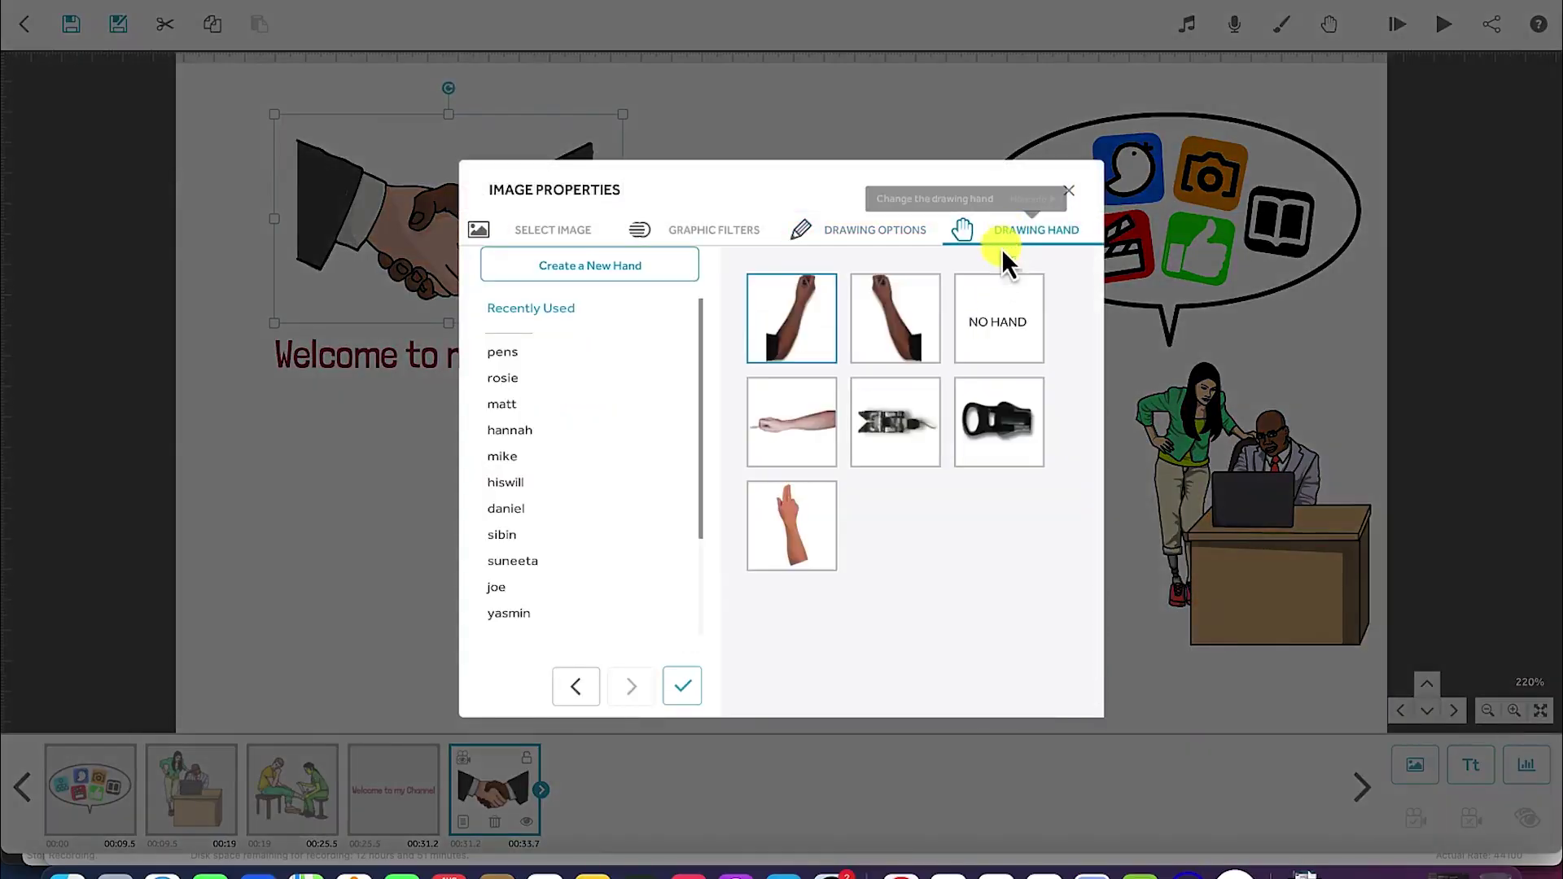
{"action": "left_click", "coordinate": [791, 511]}
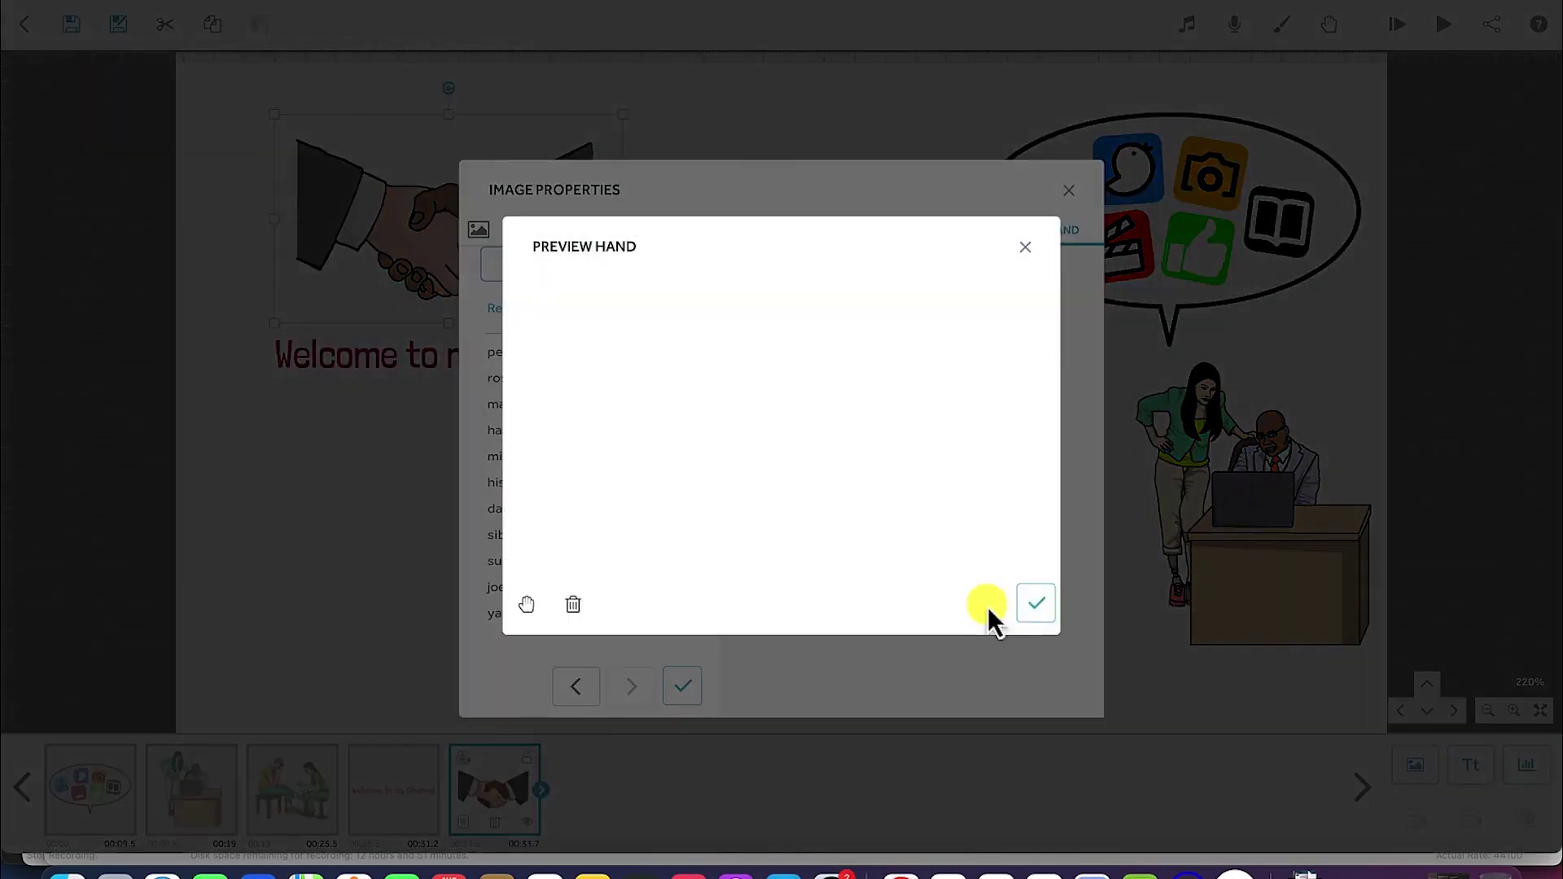
{"action": "left_click", "coordinate": [1037, 605]}
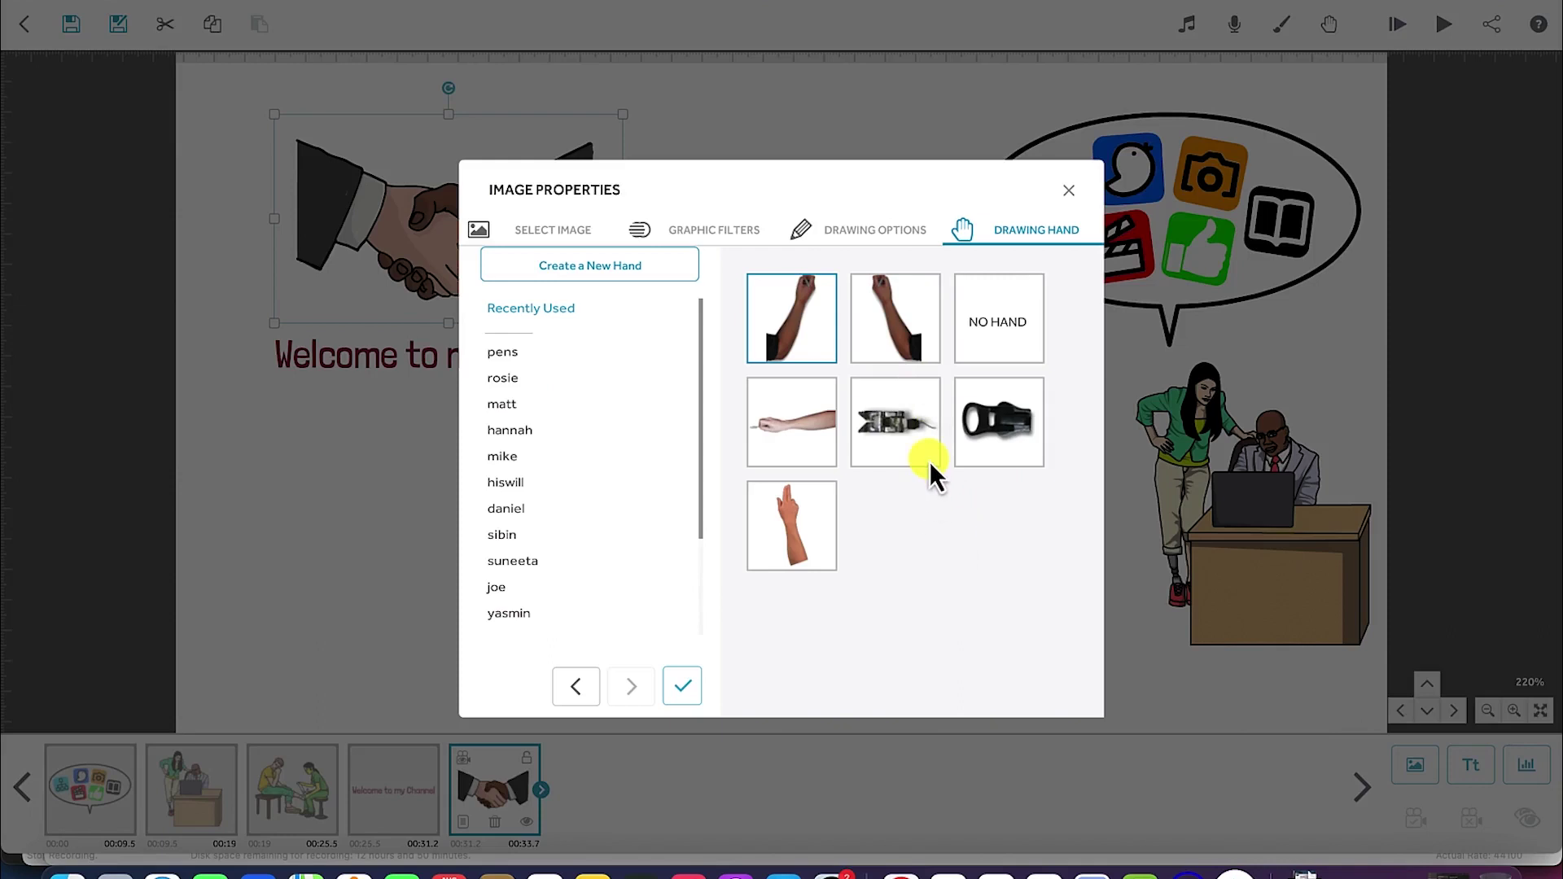
Preview the handshake image's Move In animation from the drawing options and apply the image properties.
{"action": "left_click", "coordinate": [897, 236]}
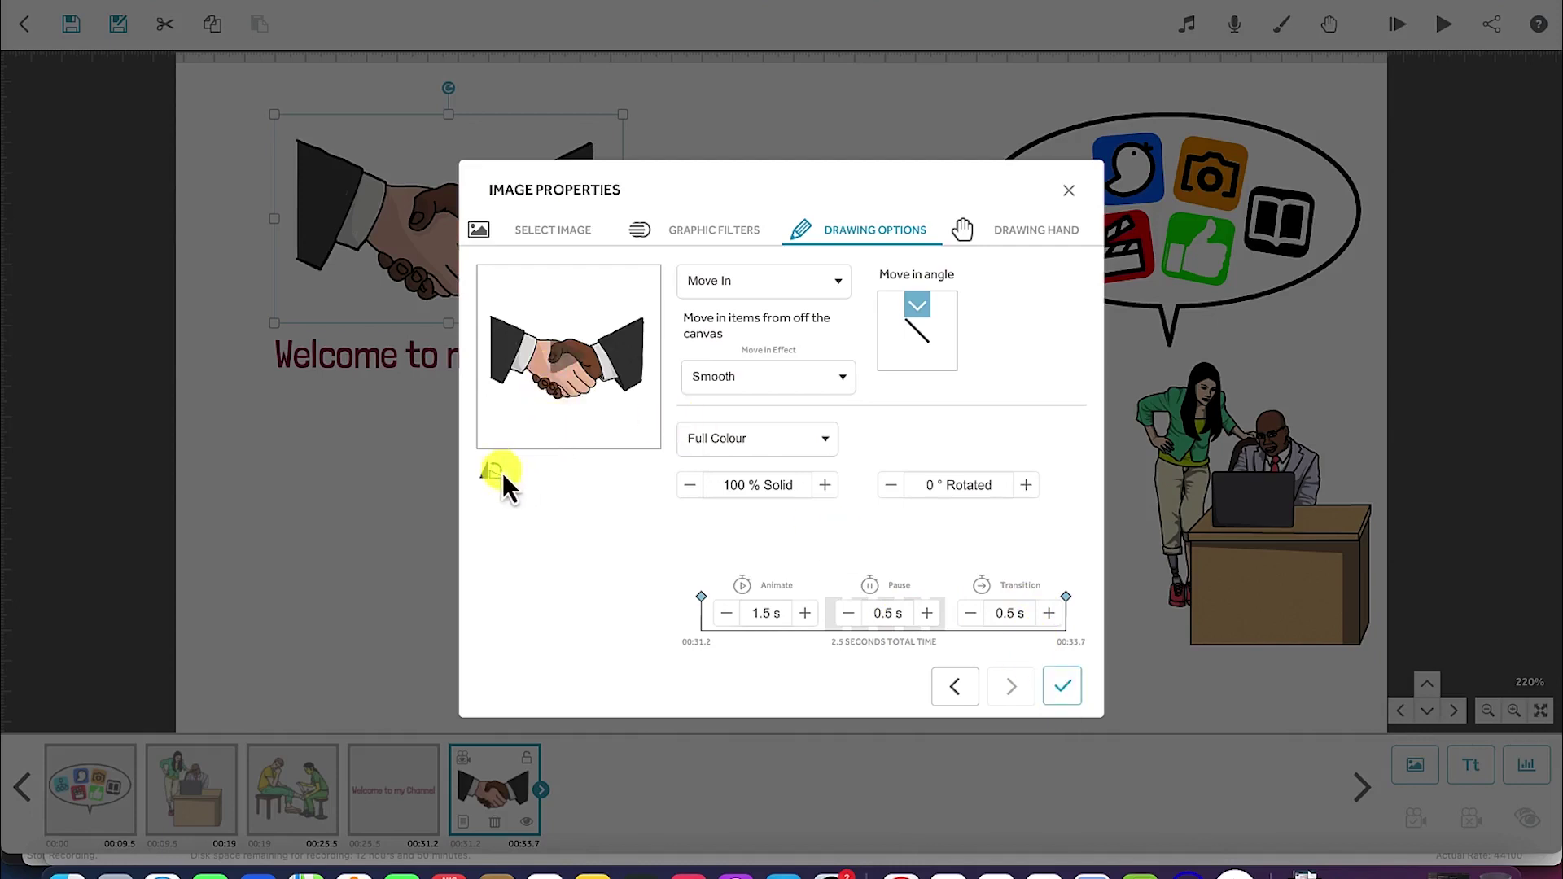
{"action": "left_click", "coordinate": [564, 360]}
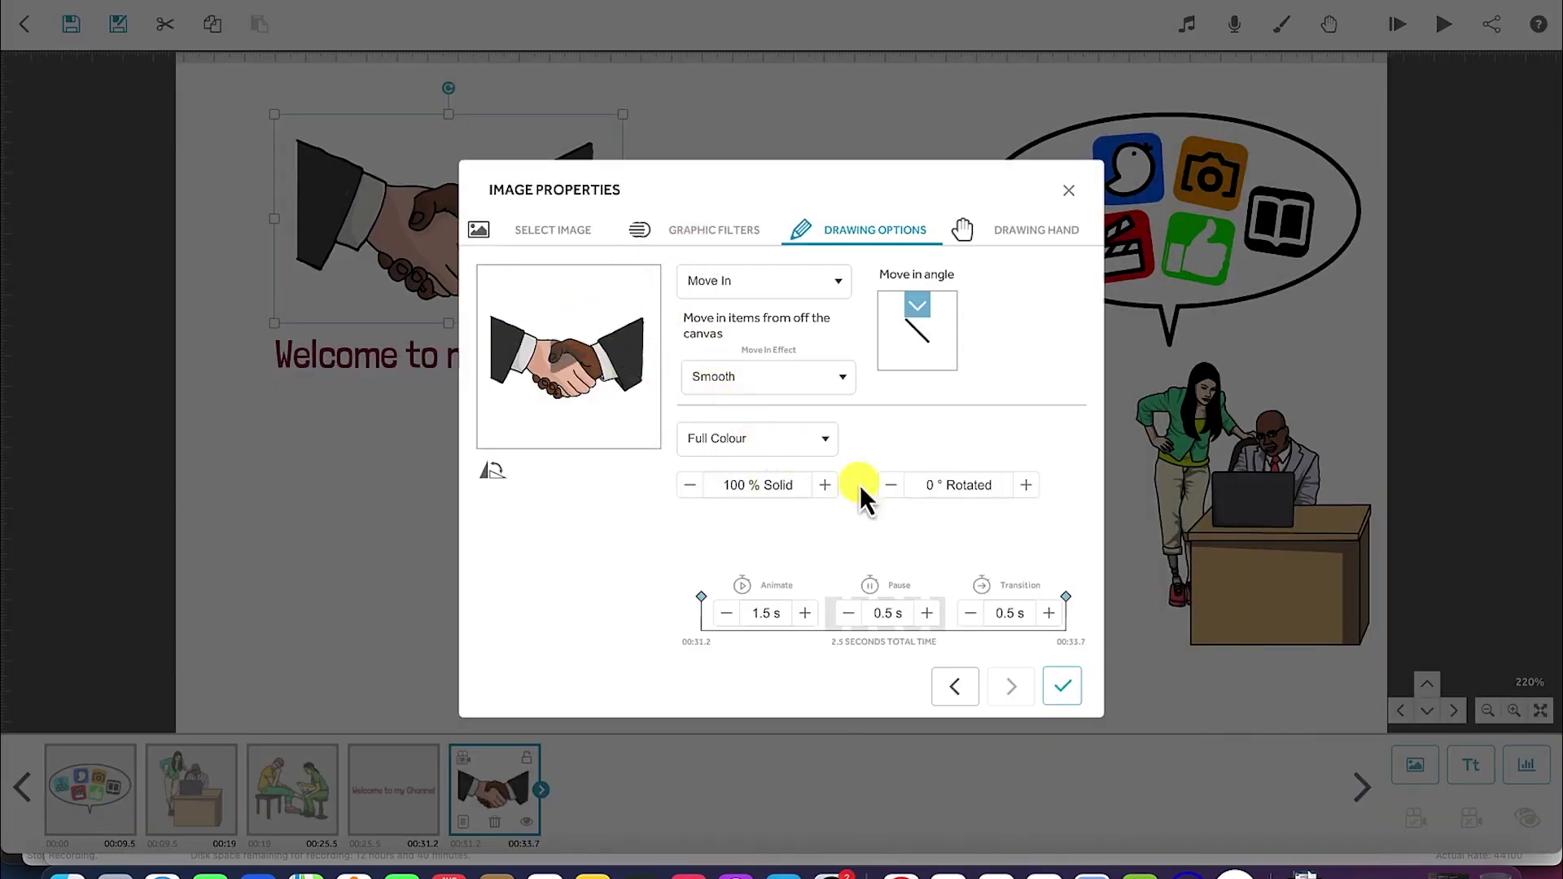
{"action": "left_click", "coordinate": [1063, 686]}
{"action": "left_click", "coordinate": [814, 391]}
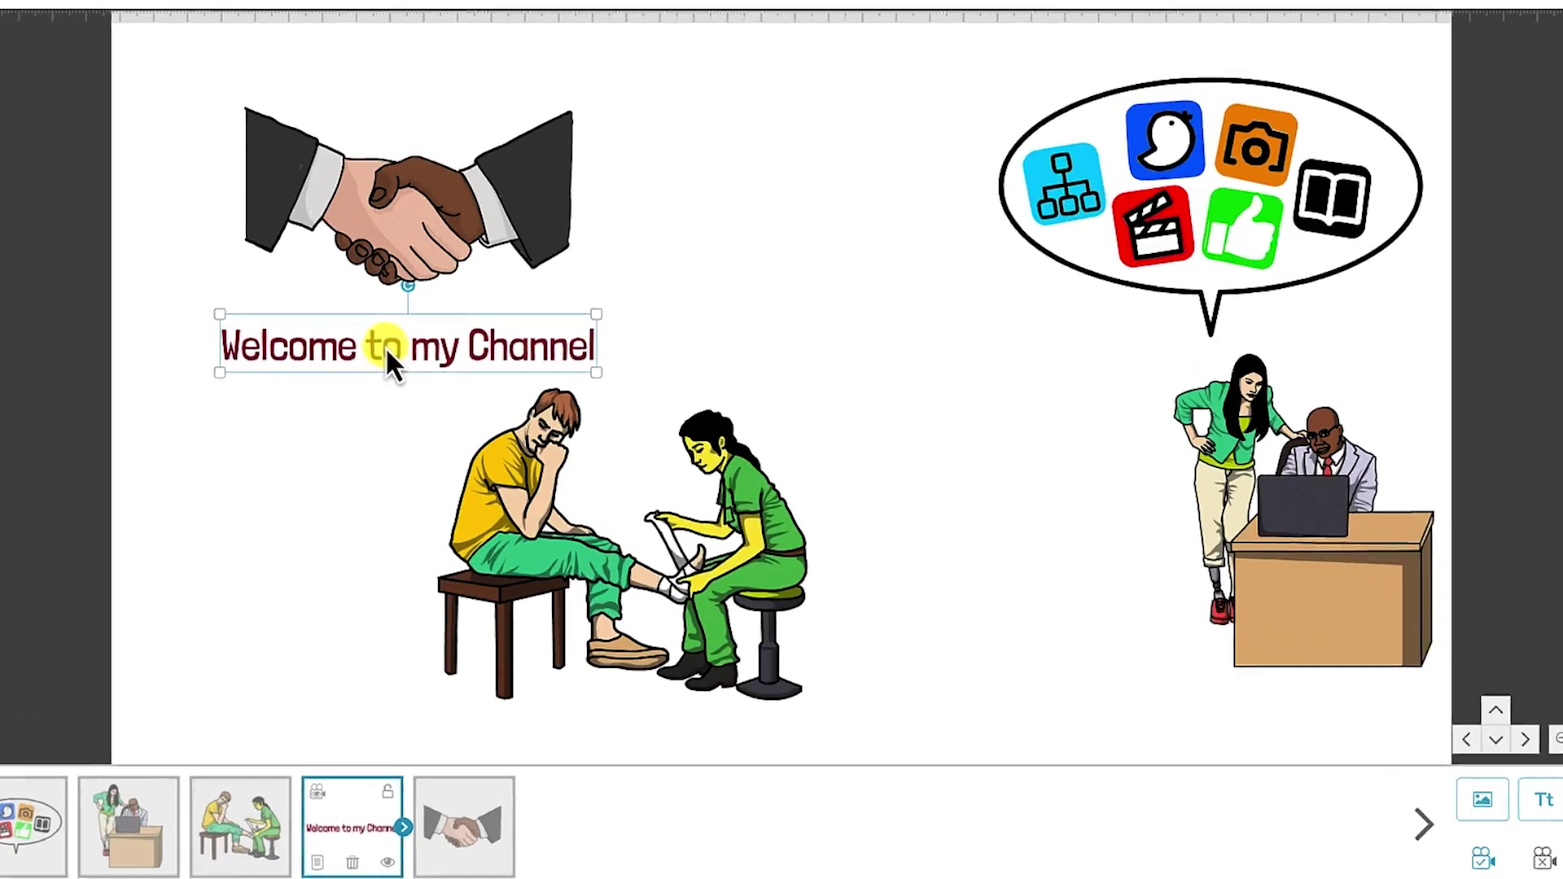
Review the welcome text's font, graphic filter and drawing options, and preview its Draw animation.
{"action": "double_click", "coordinate": [424, 357]}
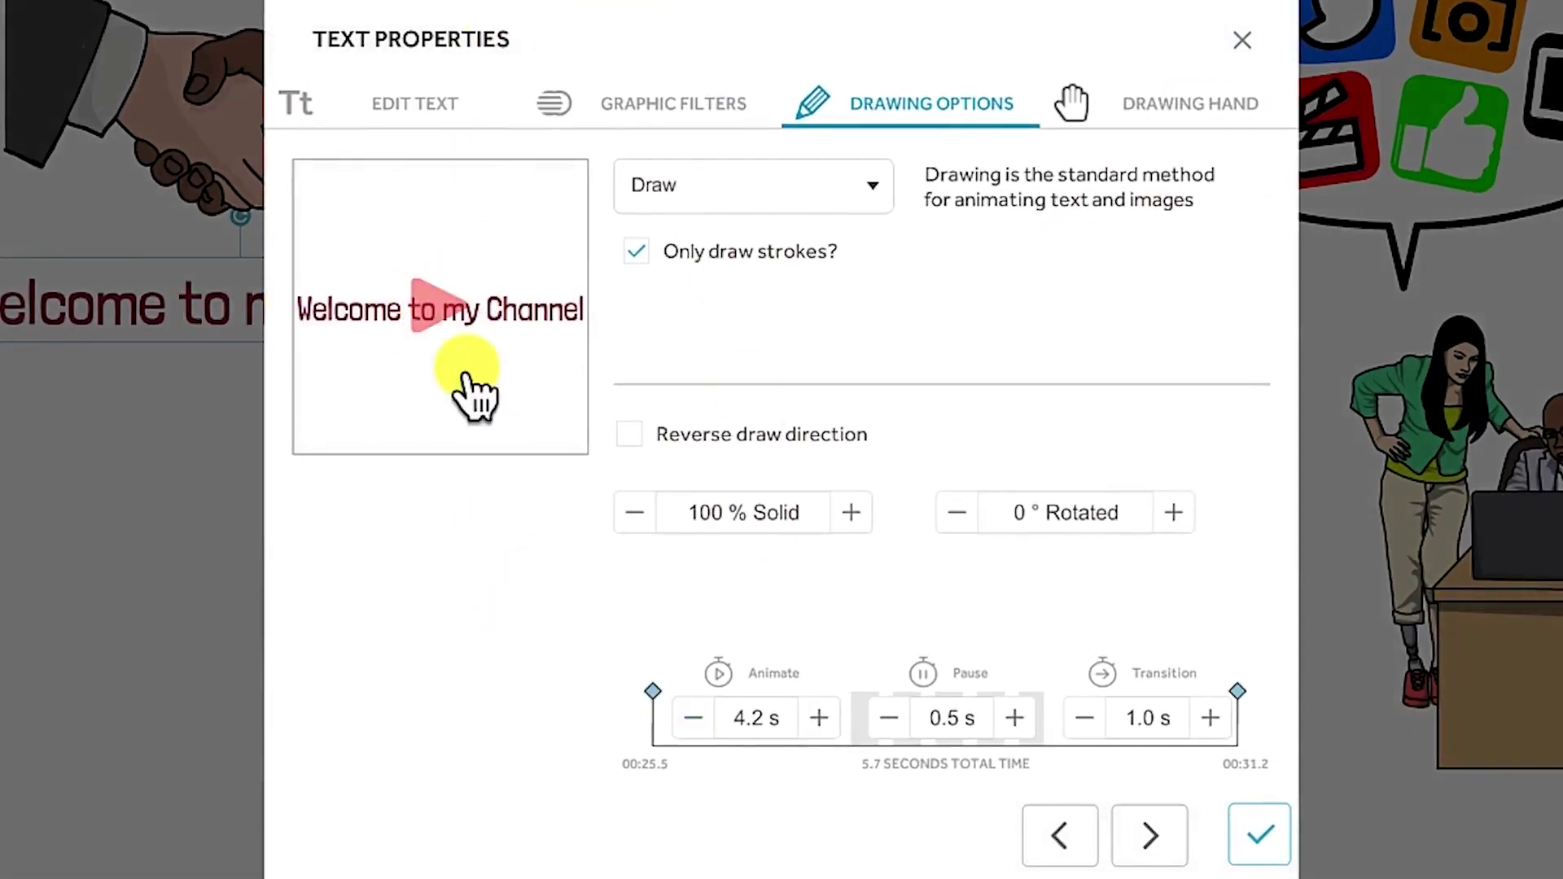
{"action": "left_click", "coordinate": [428, 111]}
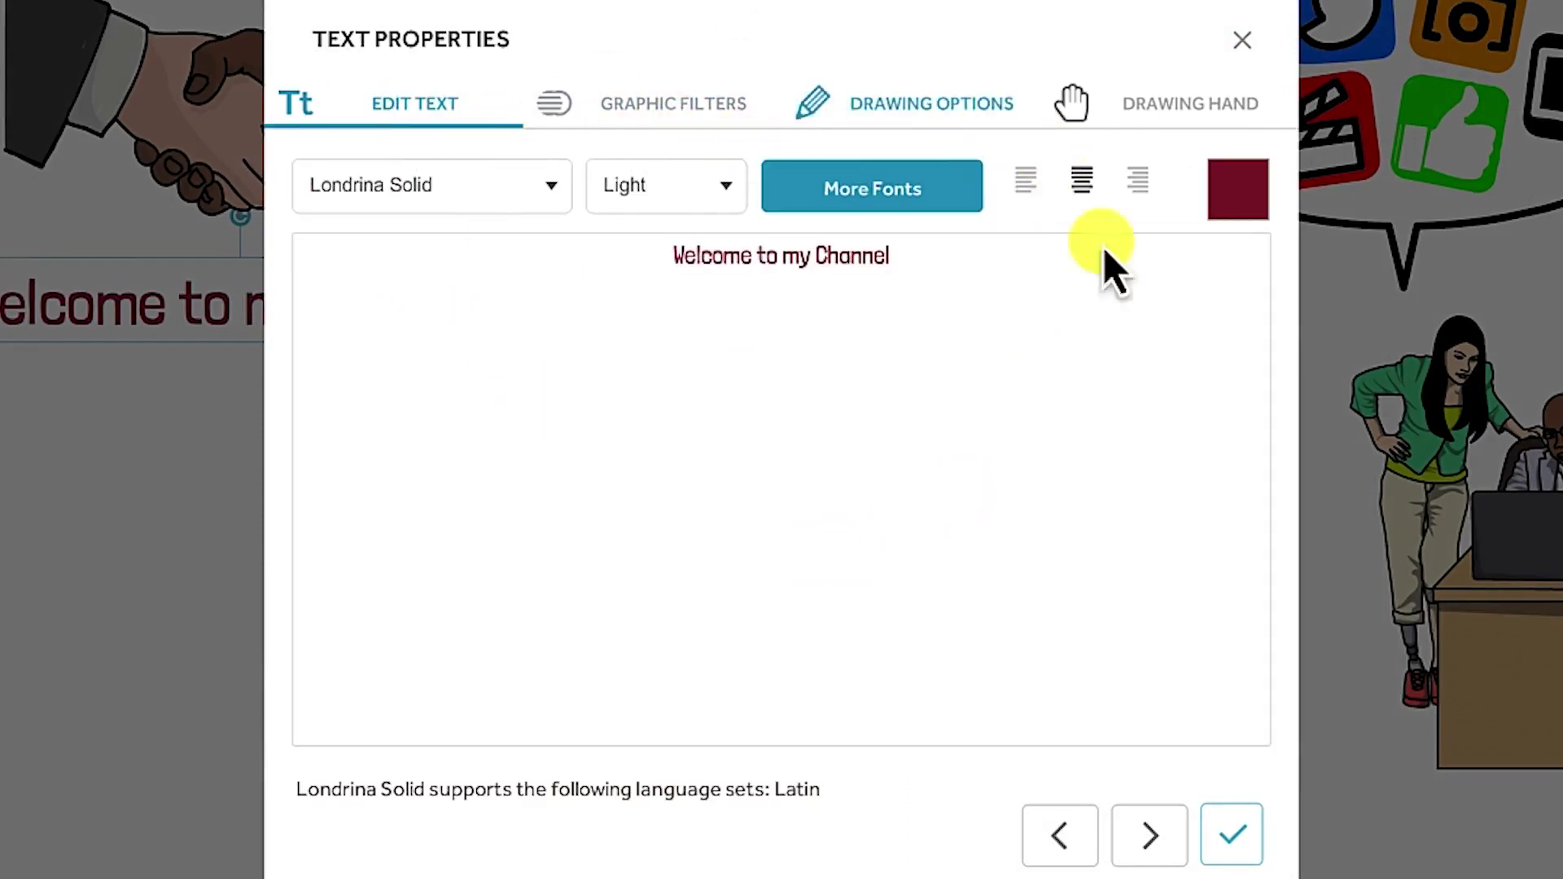
{"action": "left_click", "coordinate": [659, 106]}
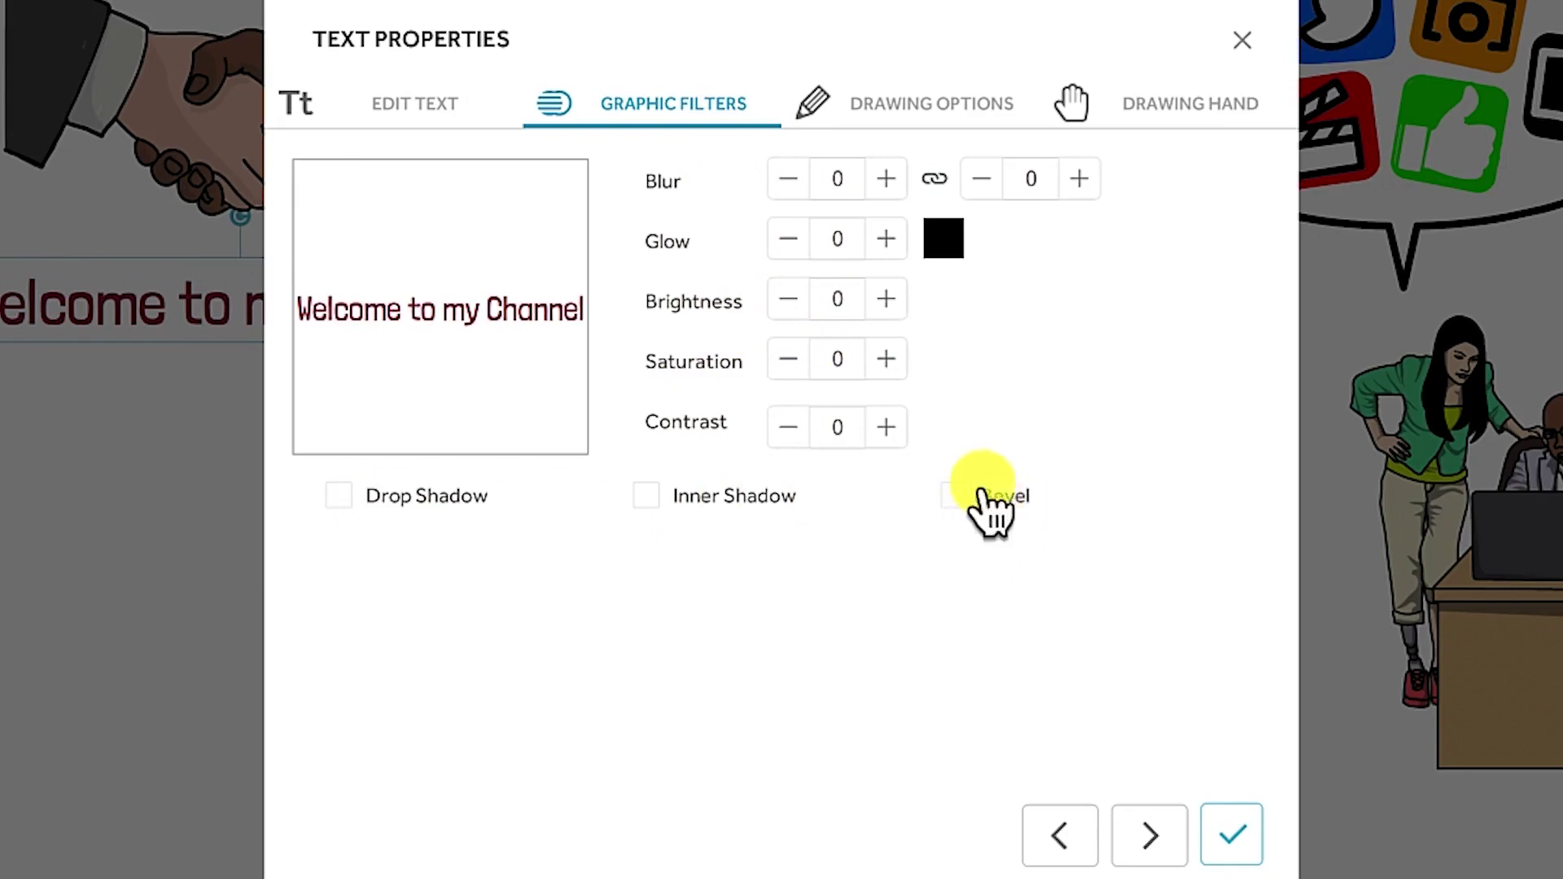
{"action": "left_click", "coordinate": [906, 122]}
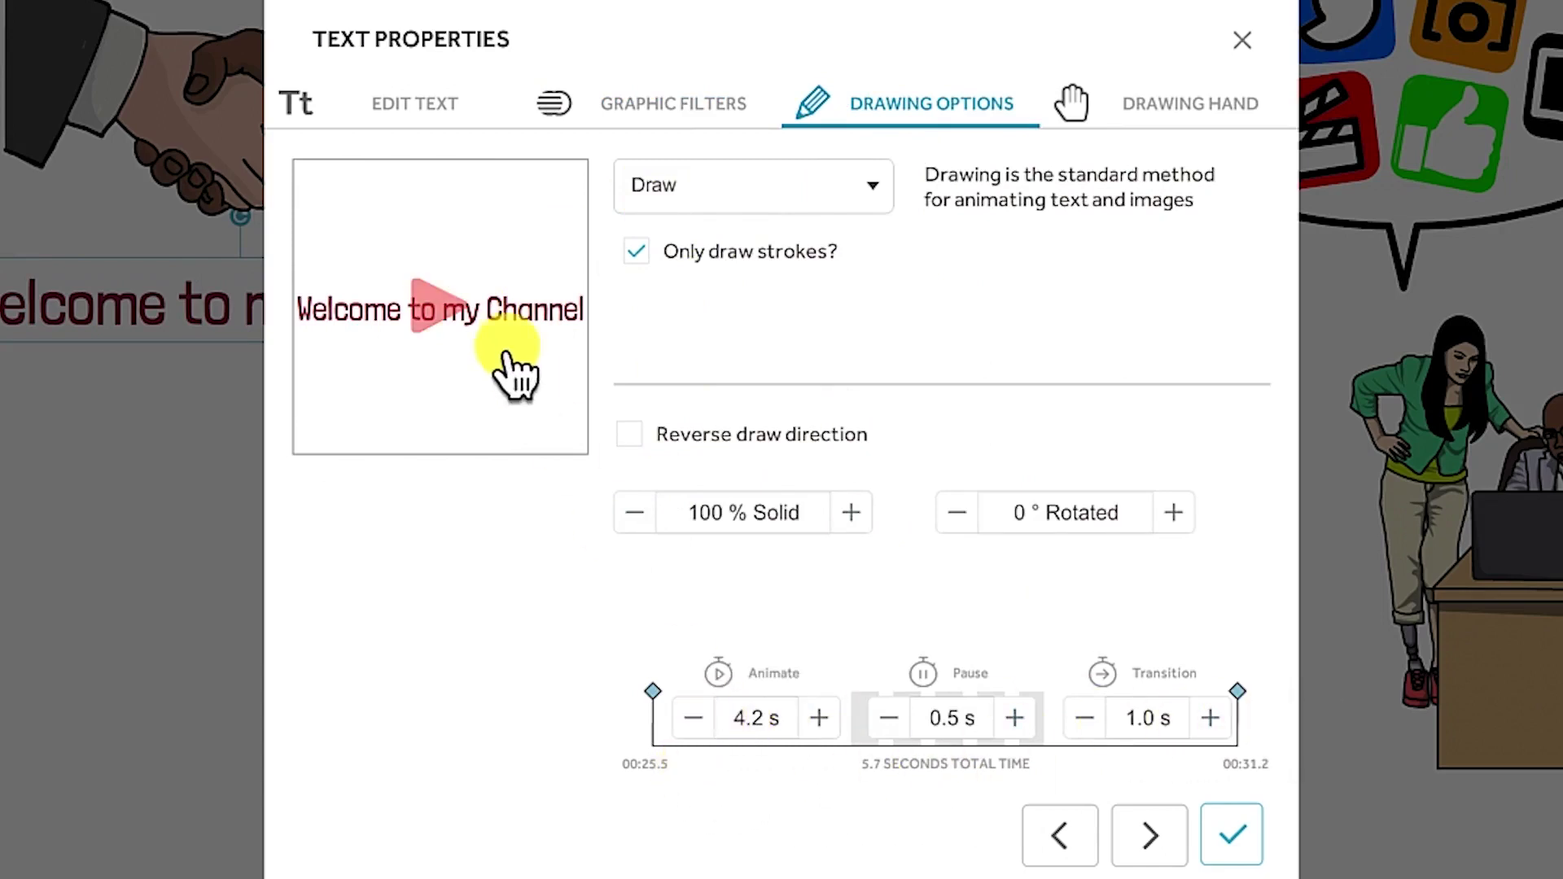
{"action": "left_click", "coordinate": [448, 314]}
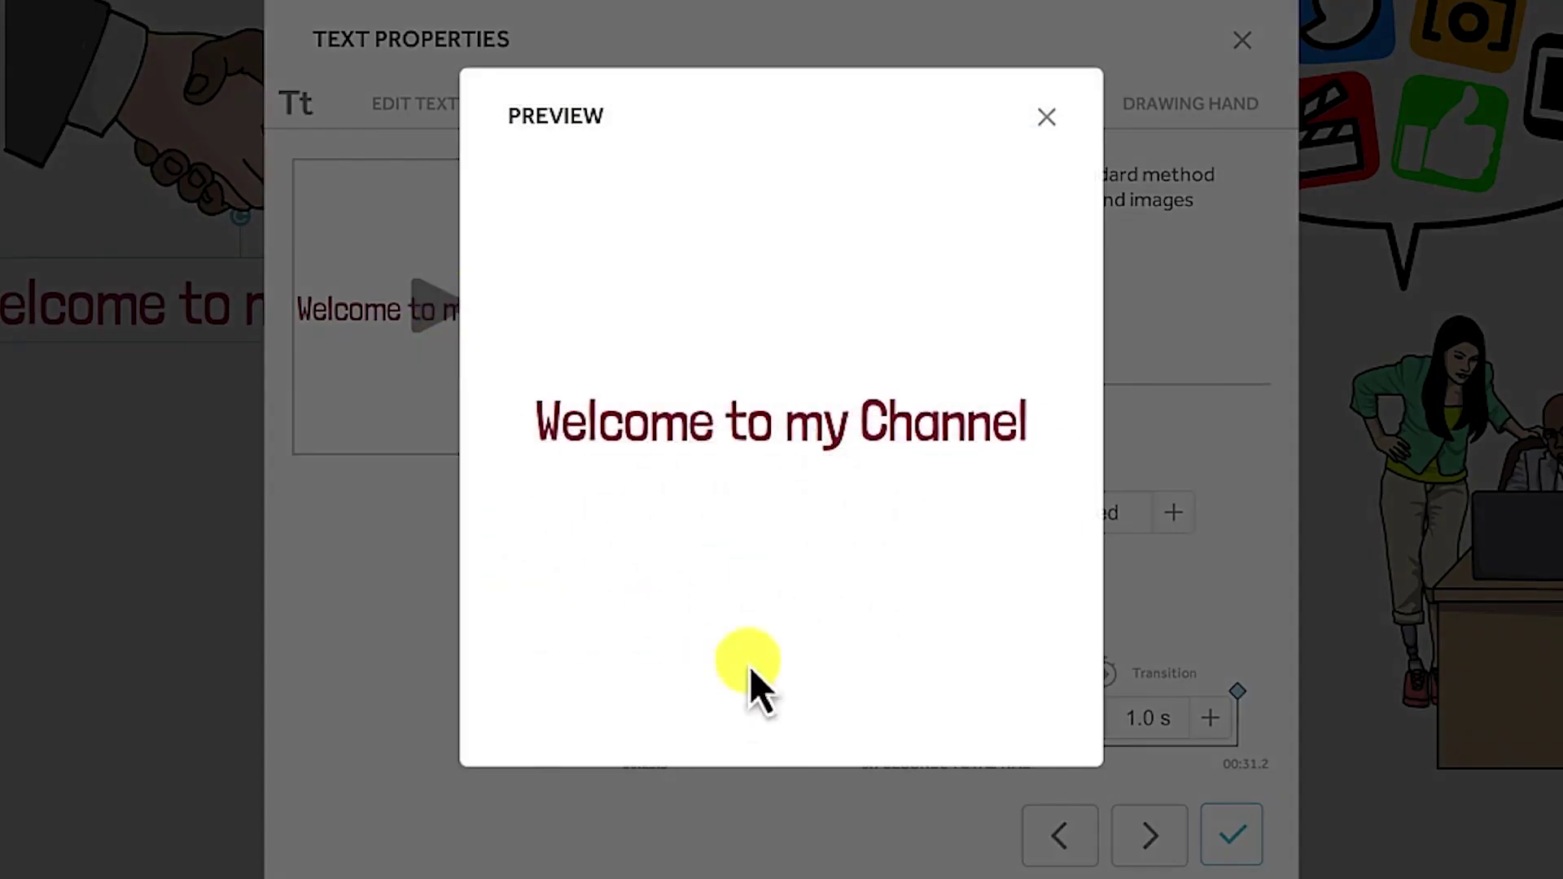
{"action": "left_click", "coordinate": [1051, 116]}
Set the welcome text's animate time to 1.0 s and transition time to 0.5 s, and apply the properties.
{"action": "left_click", "coordinate": [694, 718]}
{"action": "left_click", "coordinate": [693, 718]}
{"action": "left_click", "coordinate": [693, 718]}
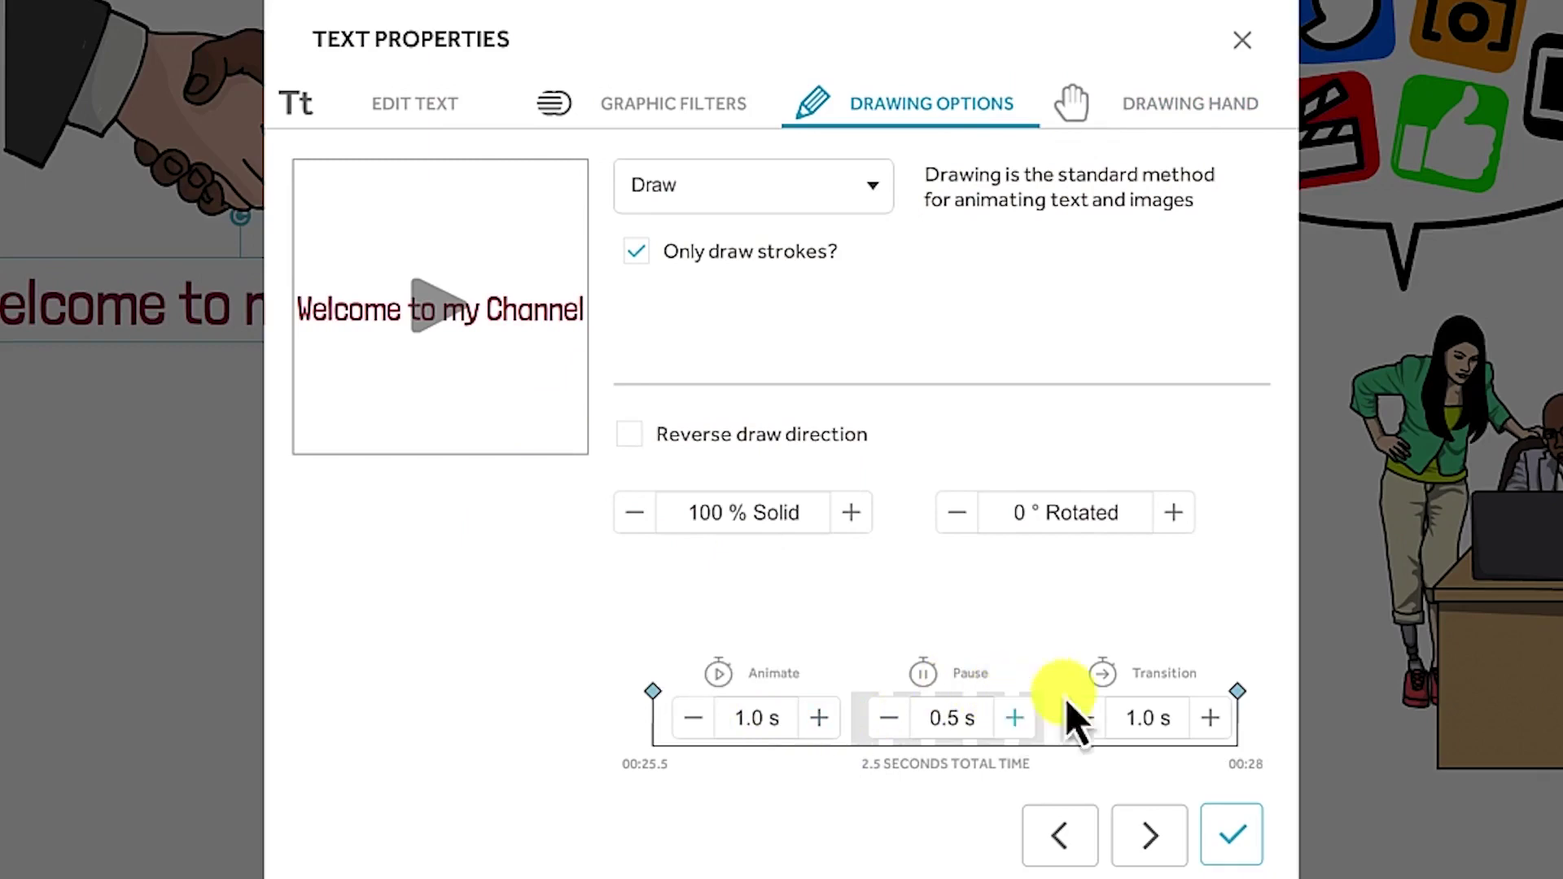
{"action": "left_click", "coordinate": [1086, 719]}
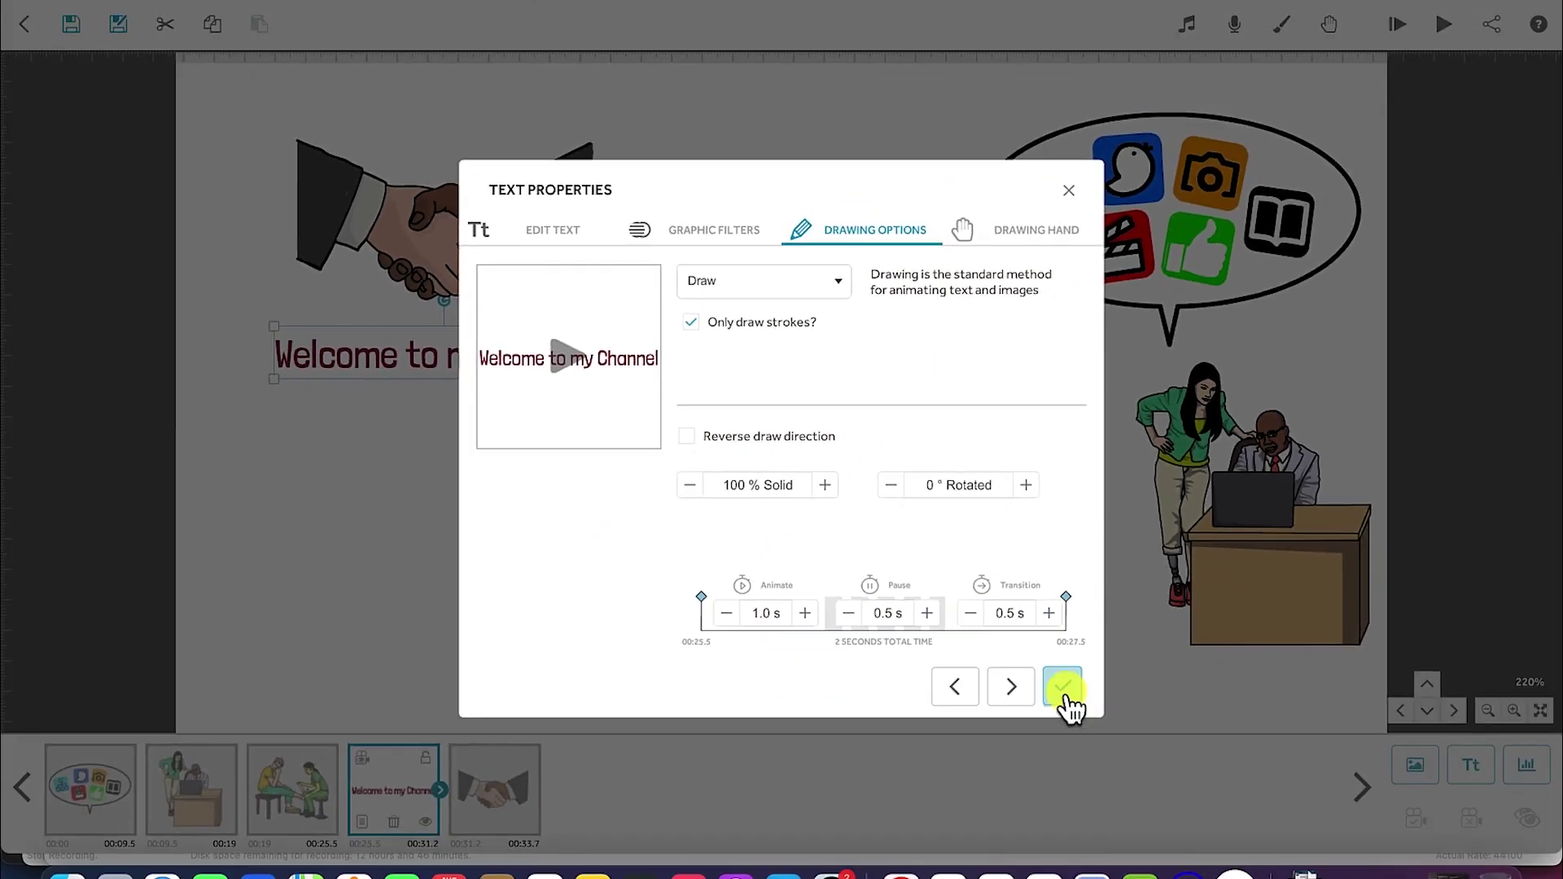
{"action": "left_click", "coordinate": [1064, 690]}
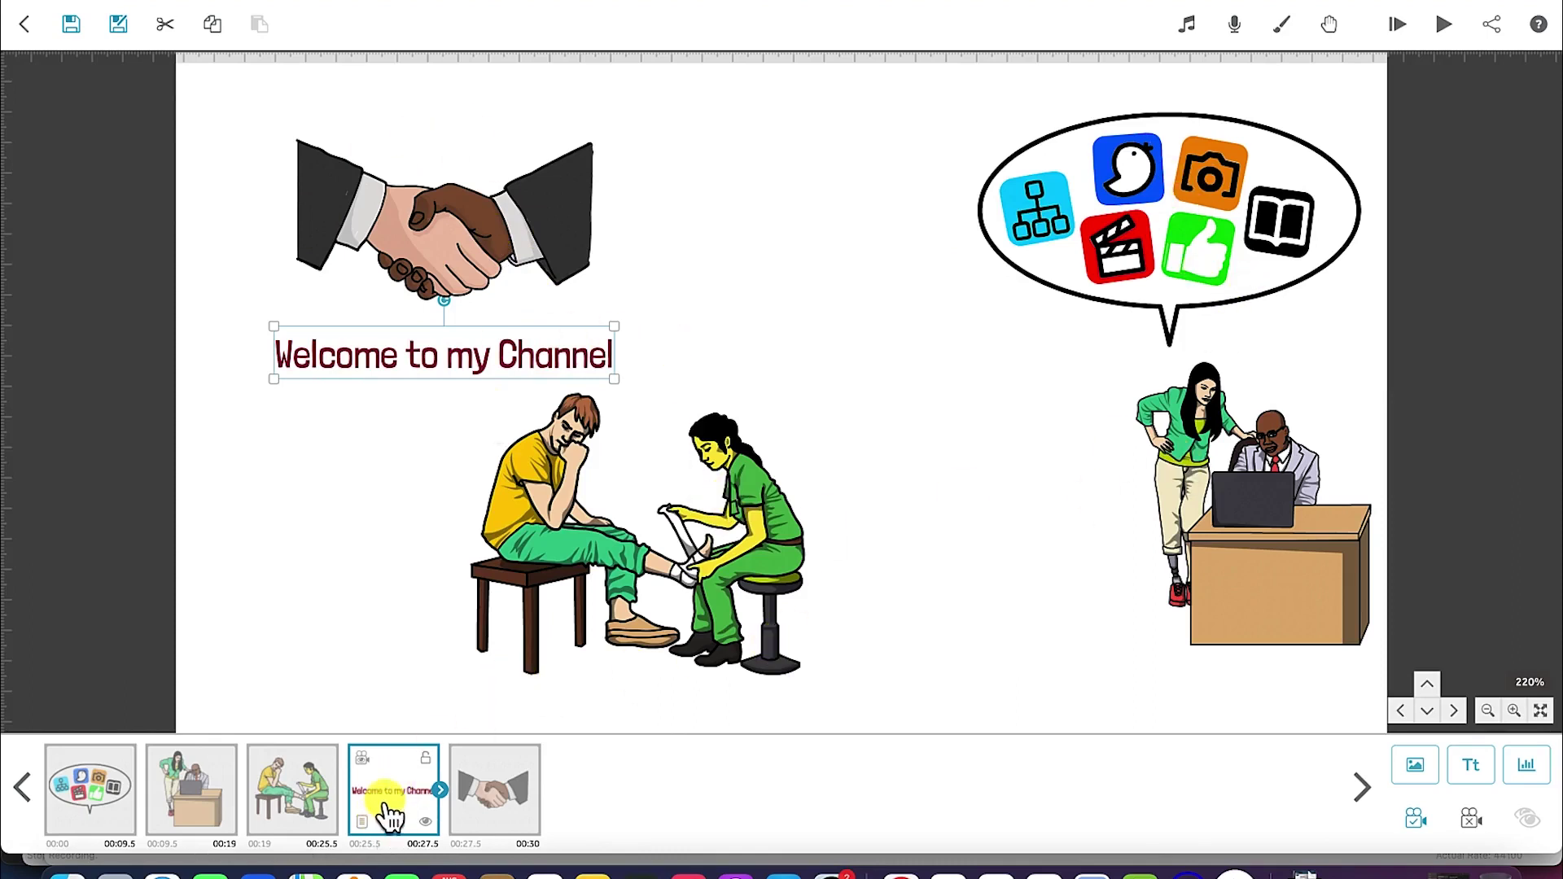
Reorder the timeline so the handshake image comes first and the welcome text second.
{"action": "left_click_drag", "start_coordinate": [399, 814], "coordinate": [89, 782]}
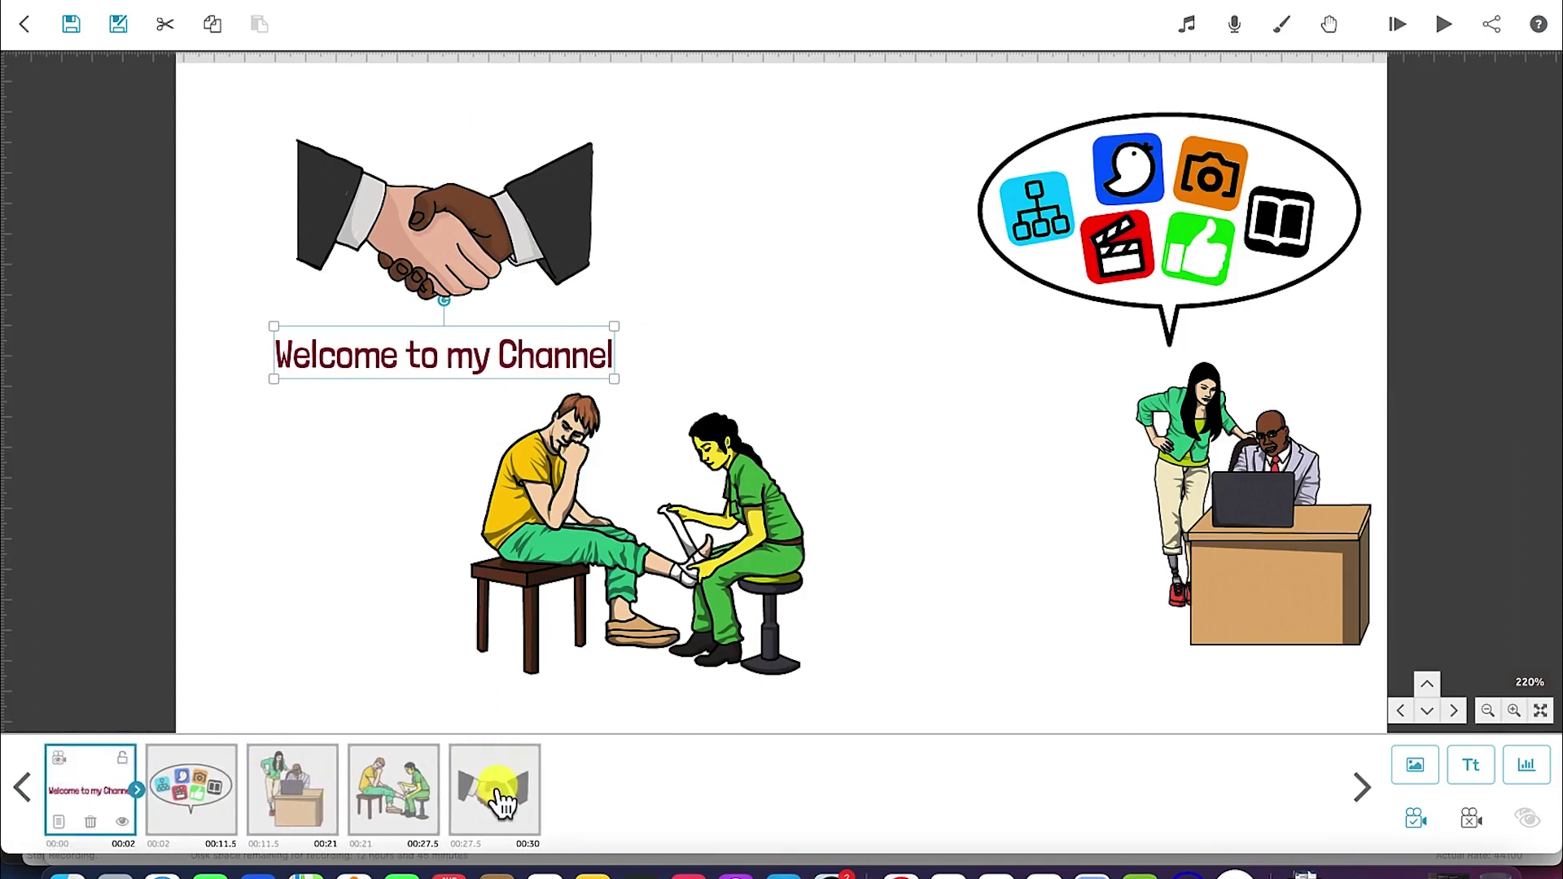
{"action": "left_click_drag", "start_coordinate": [499, 788], "coordinate": [88, 787]}
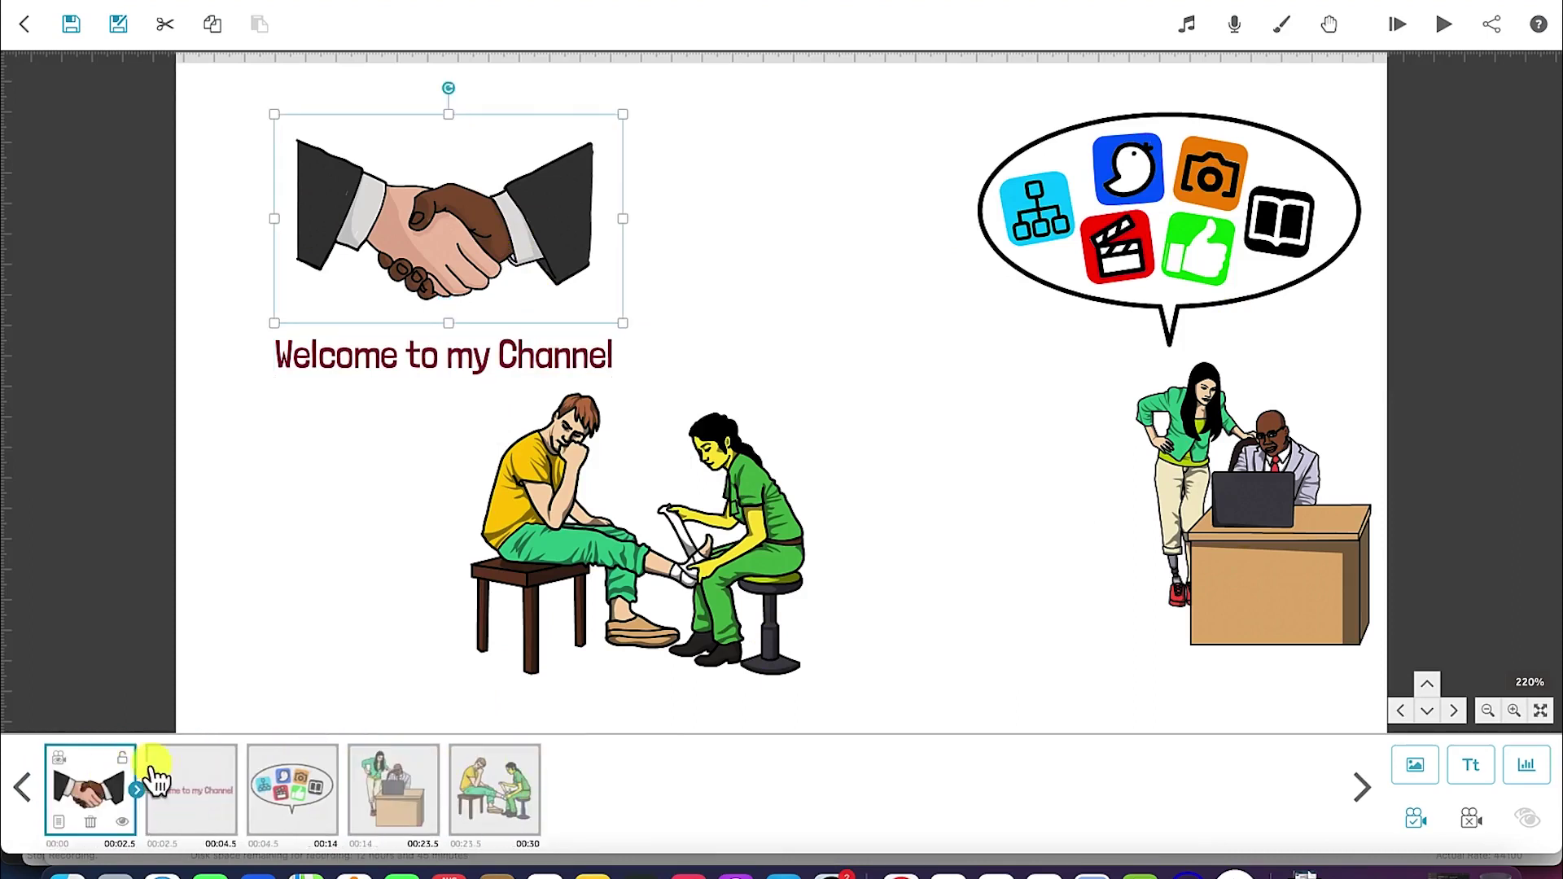
Hide and show the welcome text element in the timeline, and lock and unlock it.
{"action": "left_click", "coordinate": [198, 809]}
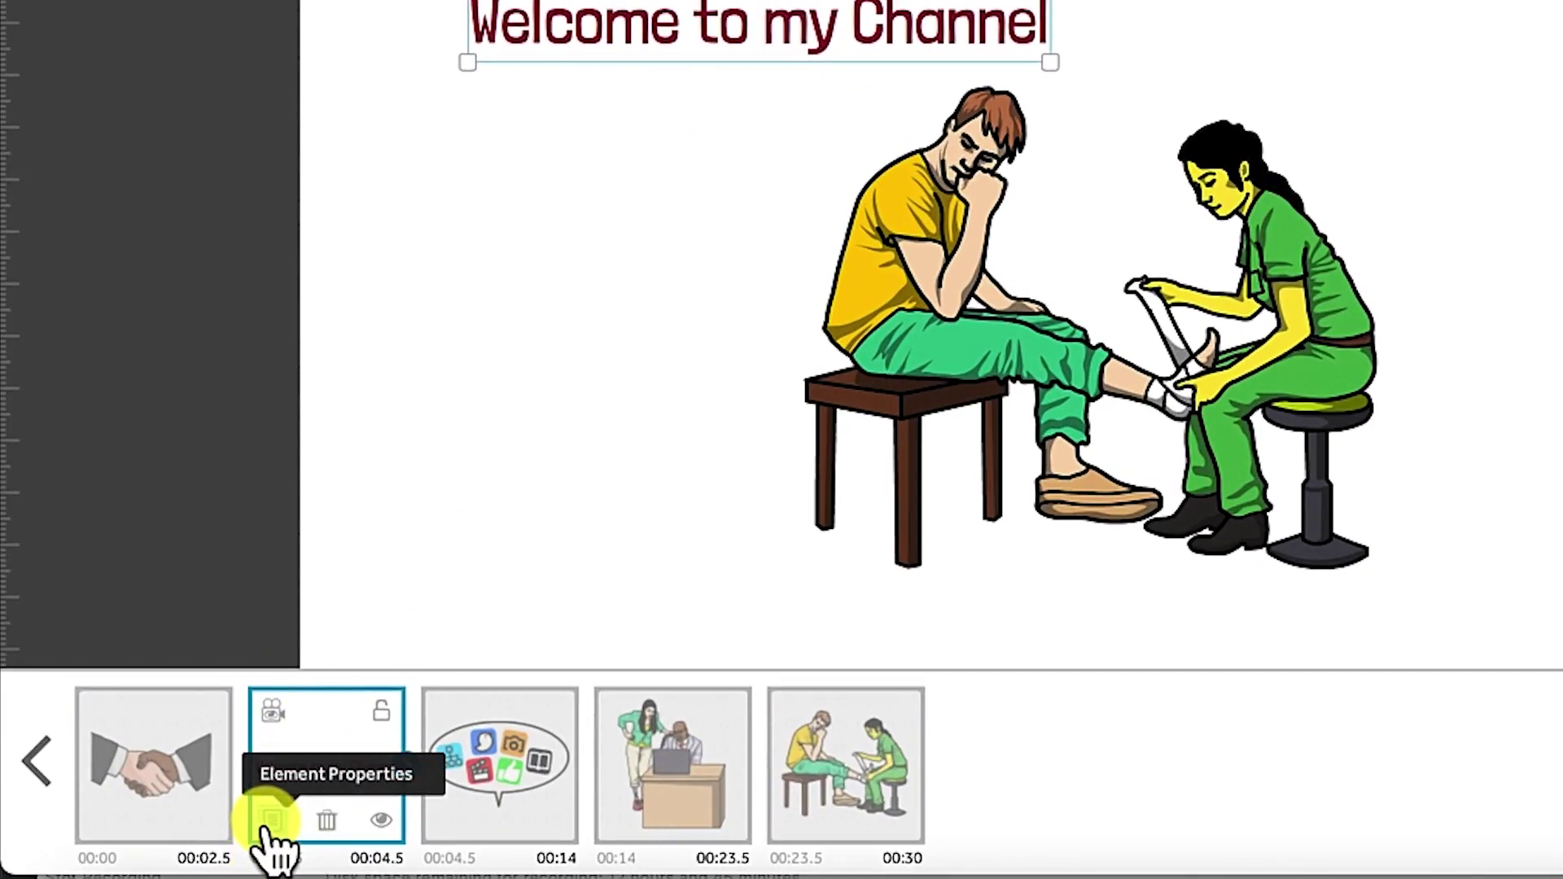
{"action": "left_click", "coordinate": [368, 827]}
{"action": "left_click", "coordinate": [368, 827]}
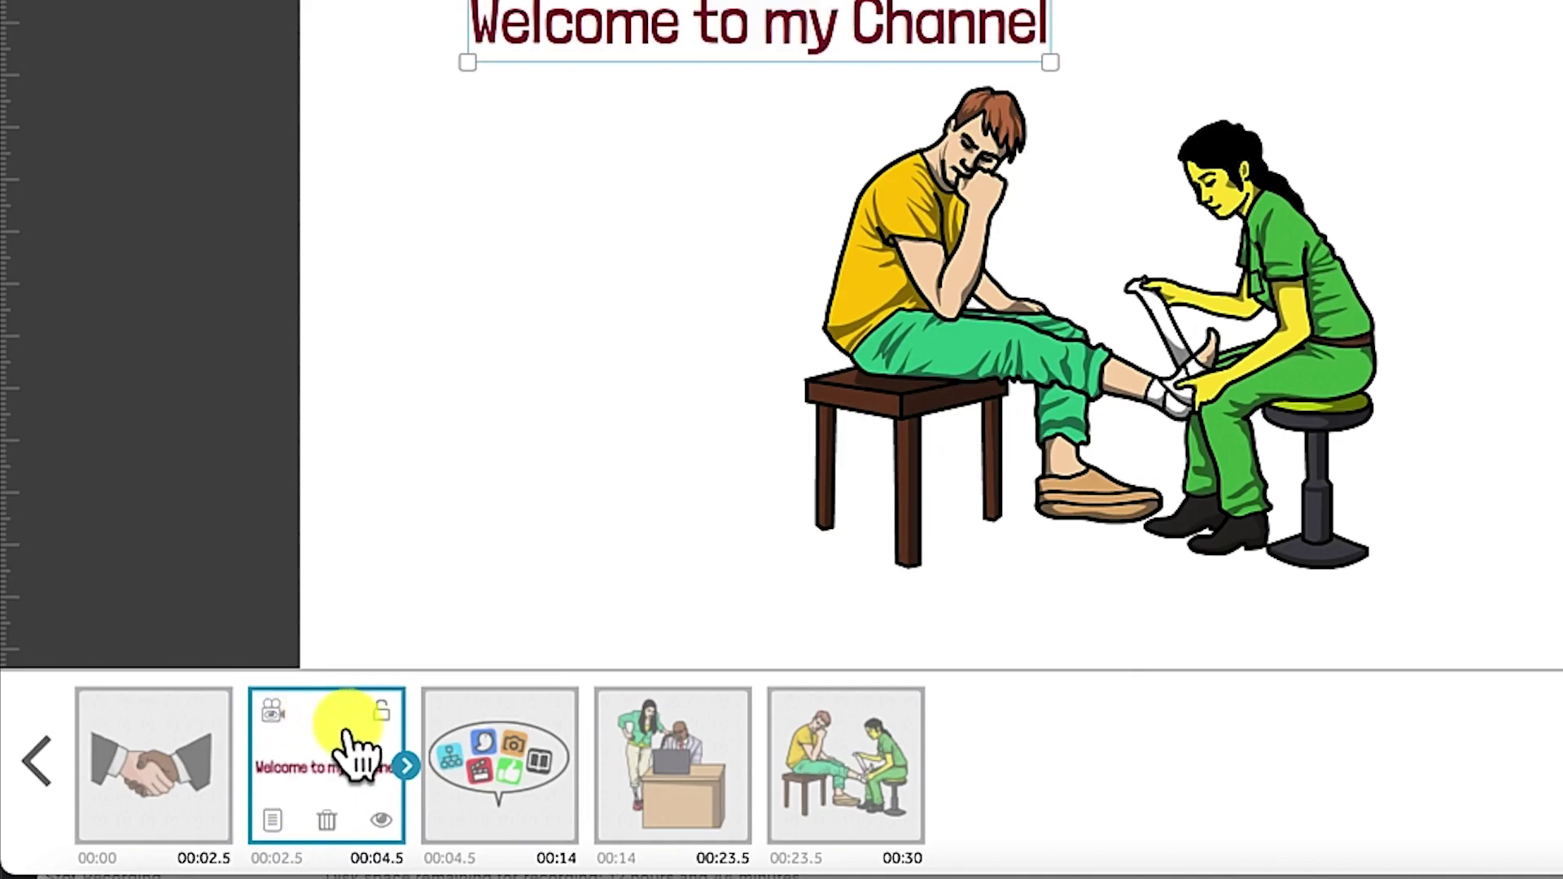
{"action": "left_click", "coordinate": [376, 713]}
{"action": "left_click", "coordinate": [378, 715]}
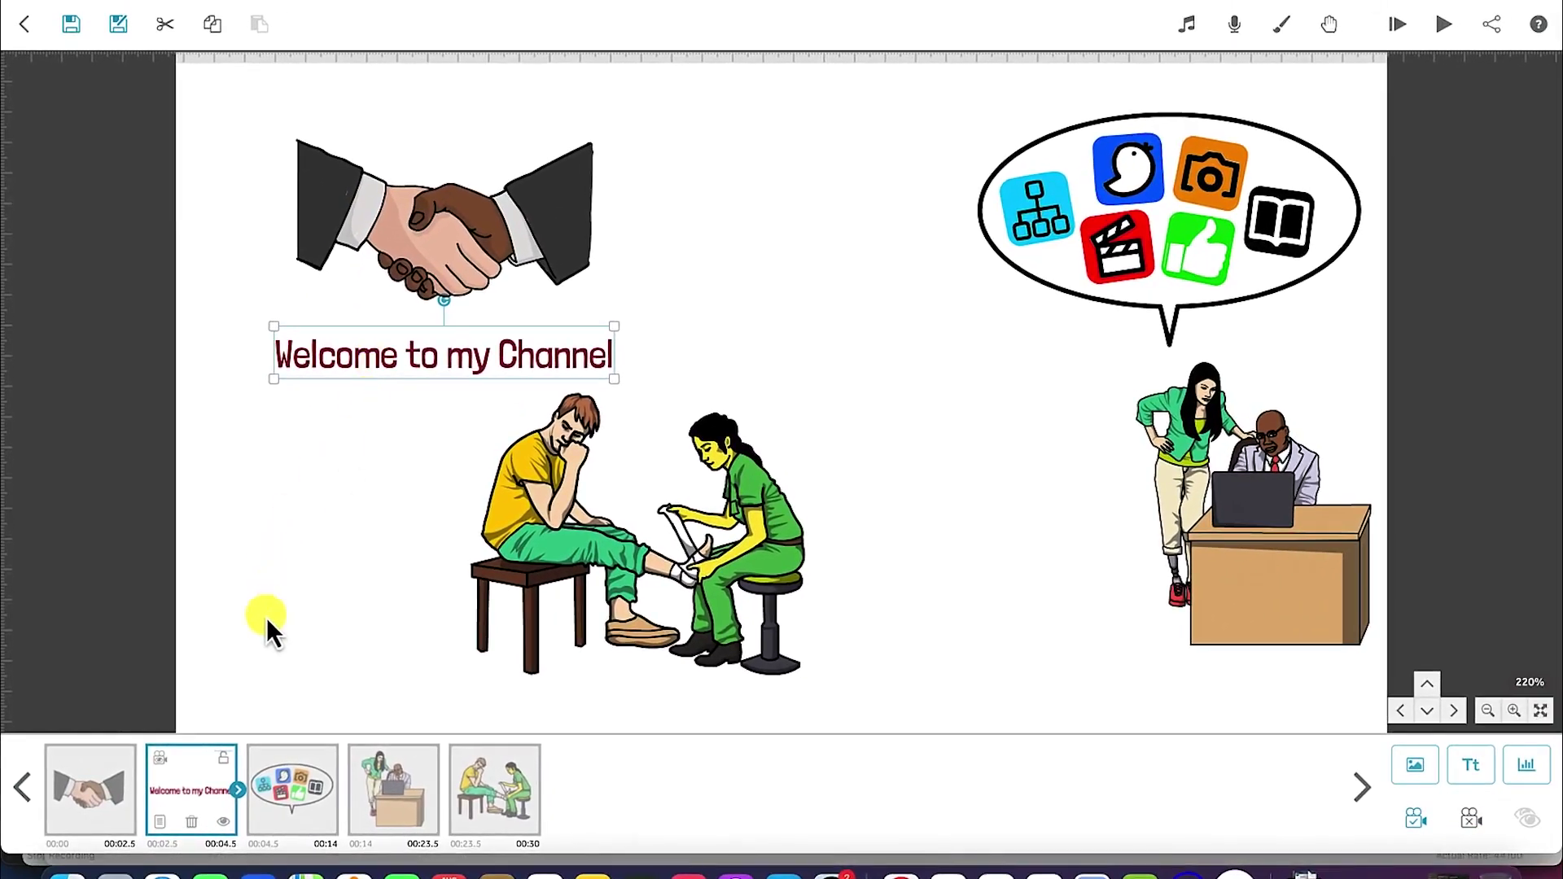
Play the scribe from the start through the handshake and welcome text, and stop the playback.
{"action": "left_click", "coordinate": [92, 794]}
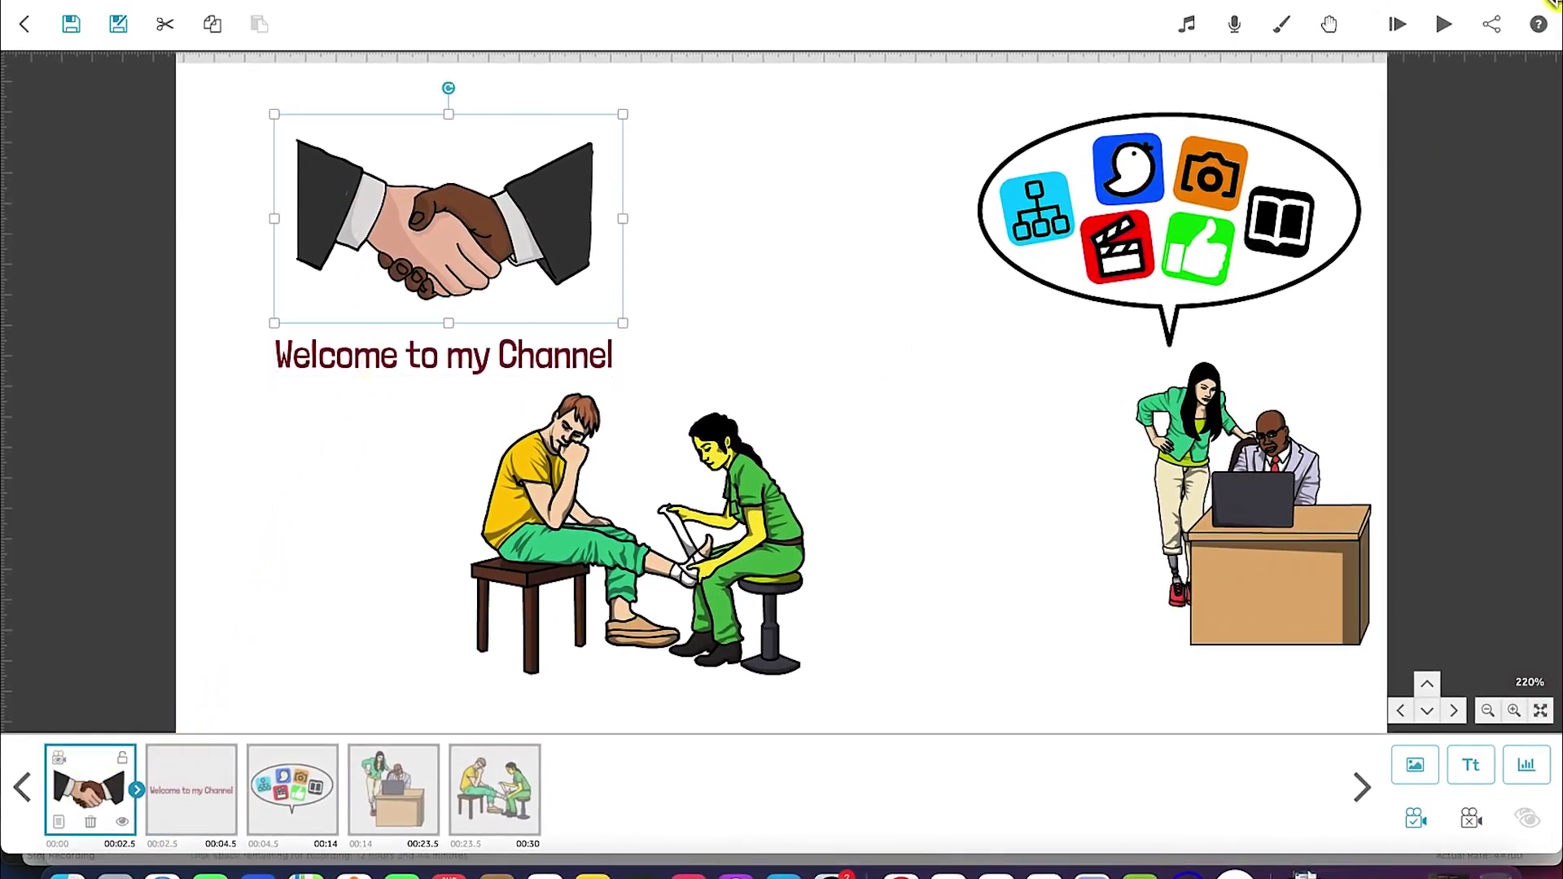
{"action": "left_click", "coordinate": [1397, 29]}
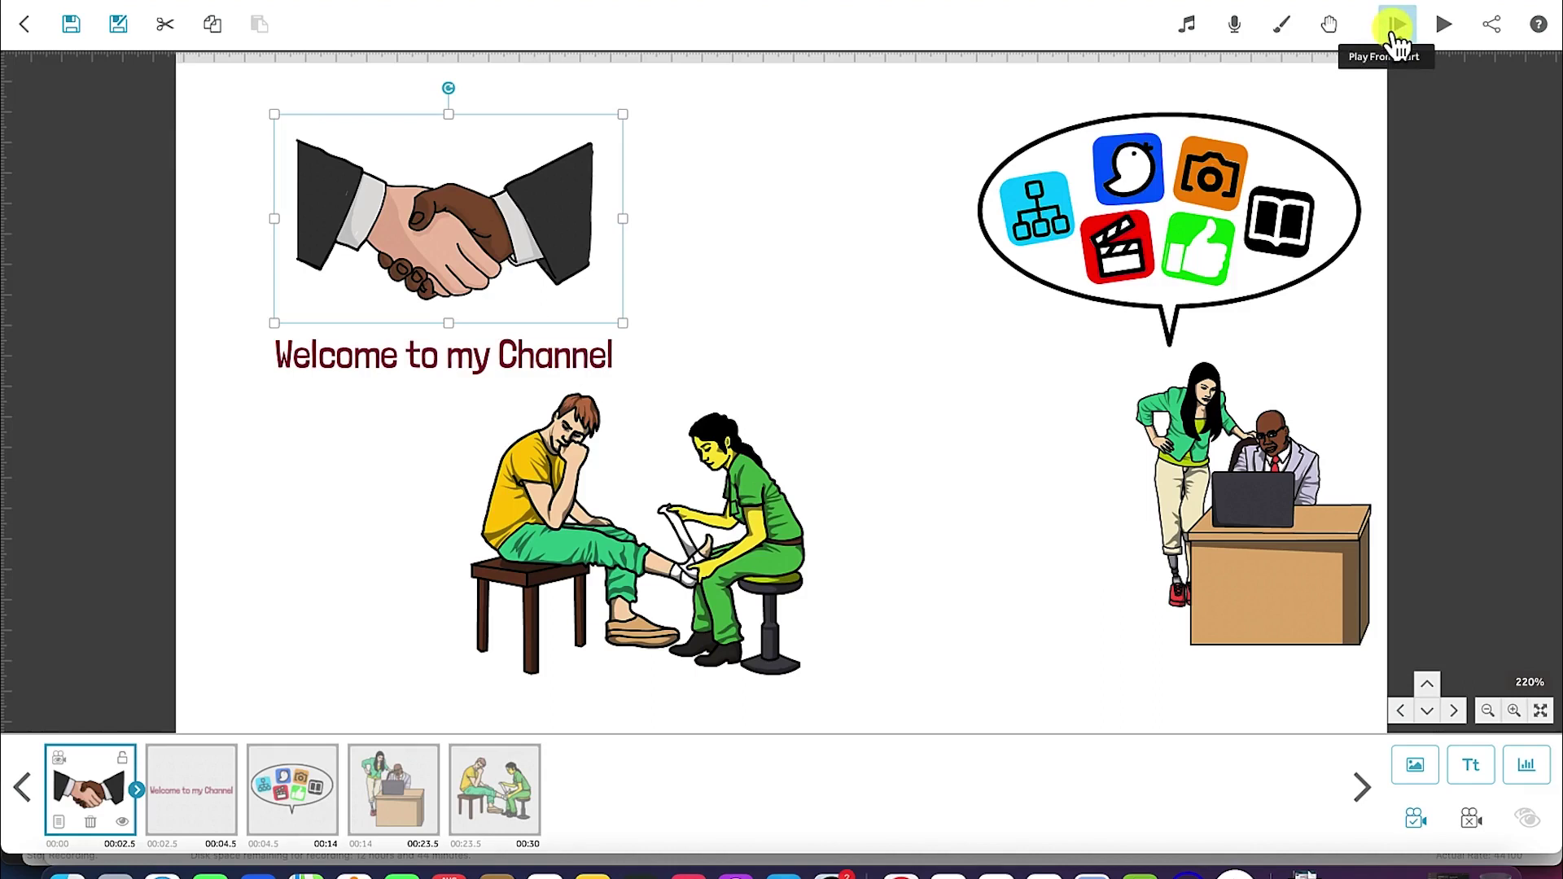
{"action": "left_click", "coordinate": [1397, 28]}
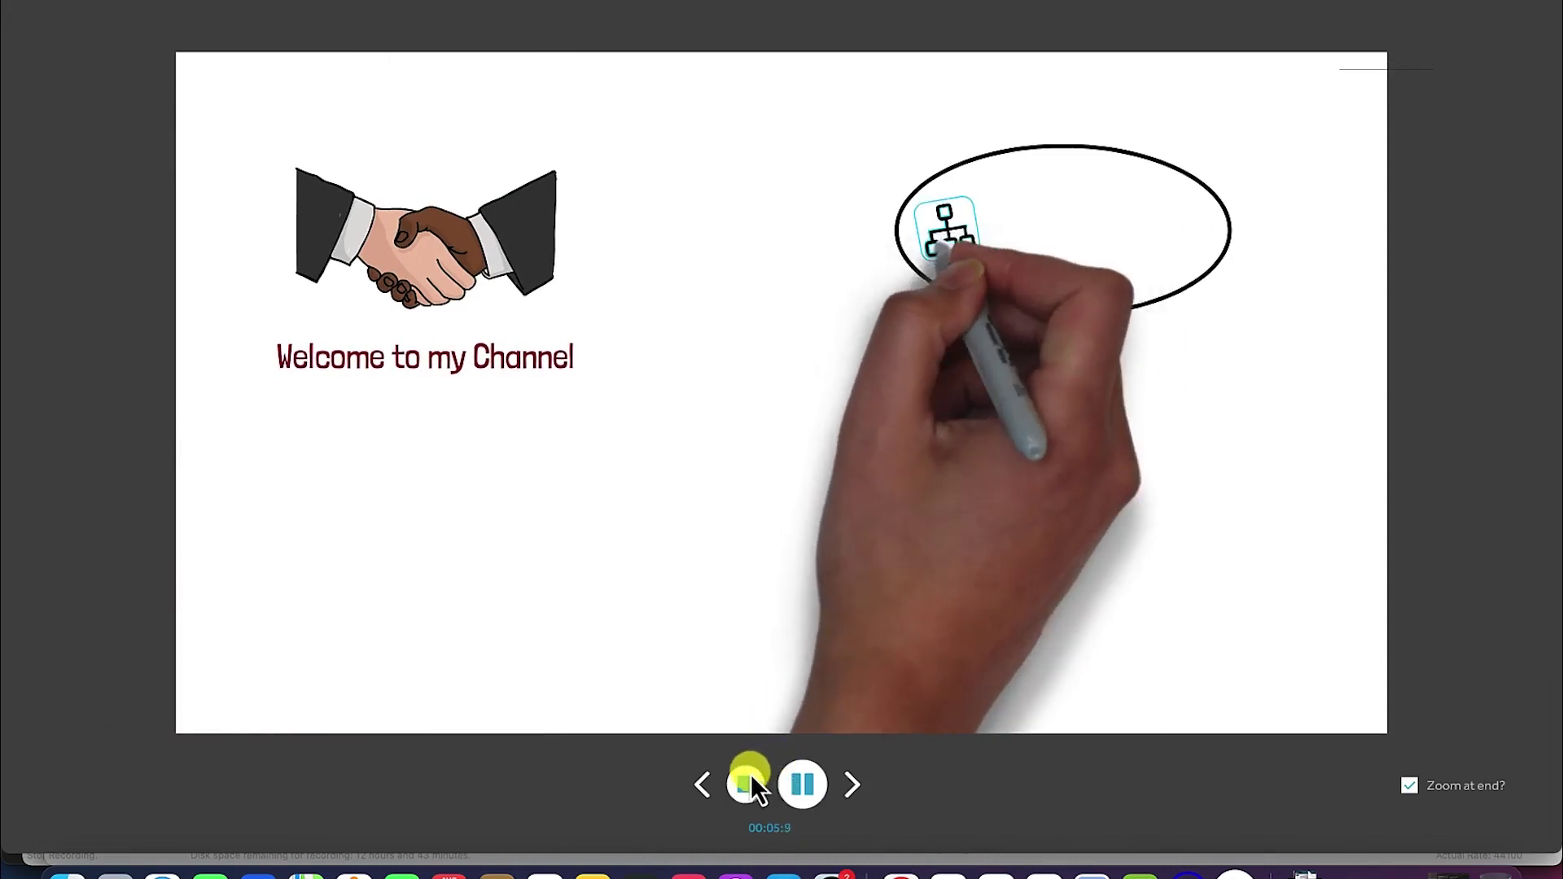
{"action": "left_click", "coordinate": [746, 784]}
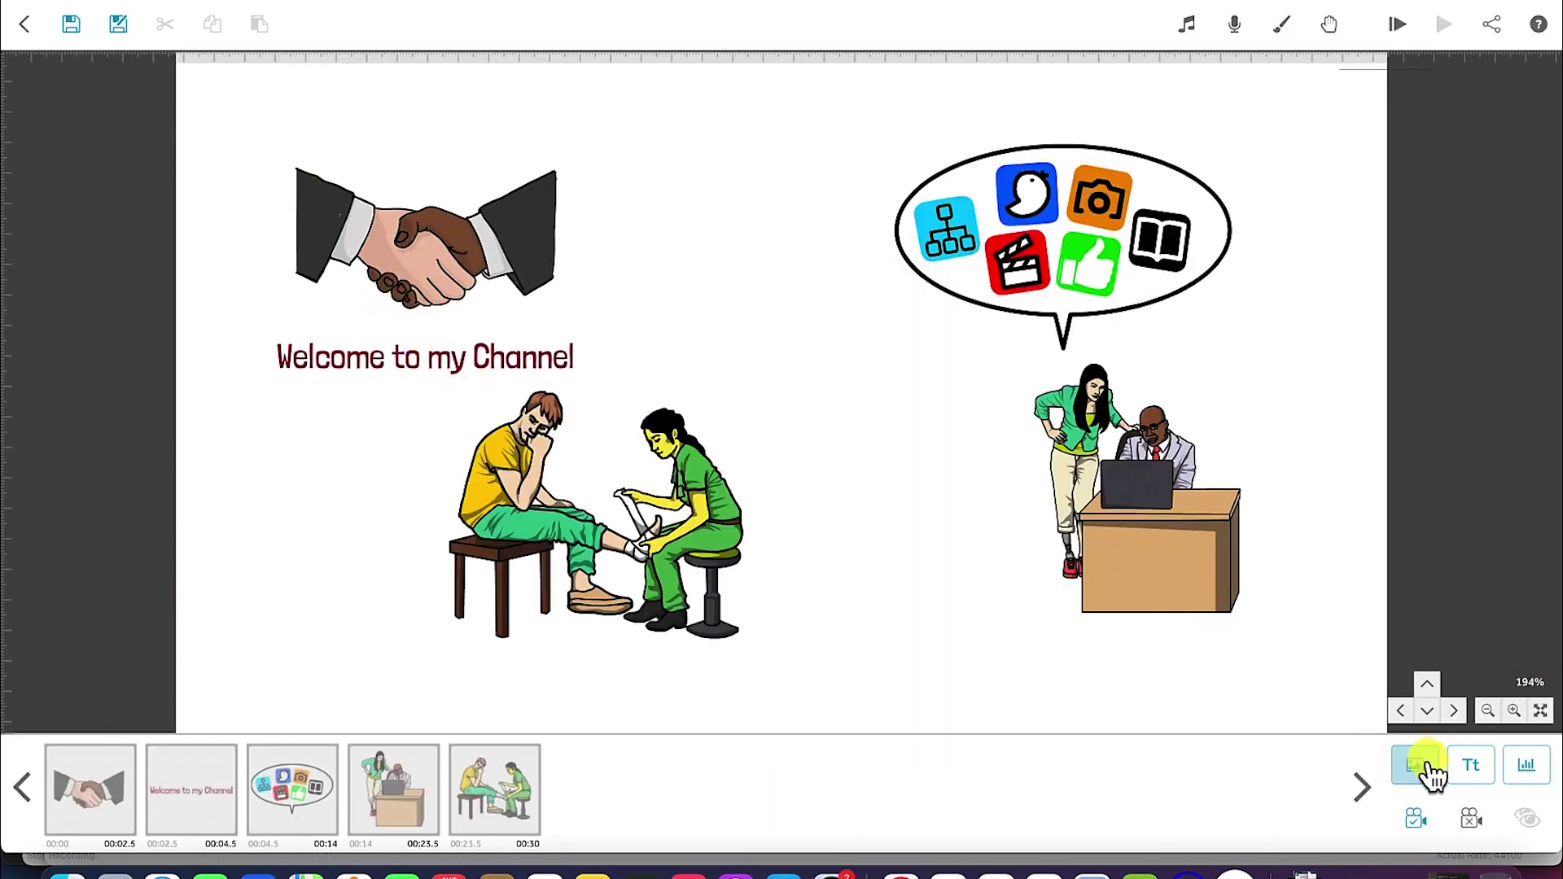
Start a new centred text reading "Thank you for watching", with a line break after "Thank you".
{"action": "left_click", "coordinate": [1500, 777]}
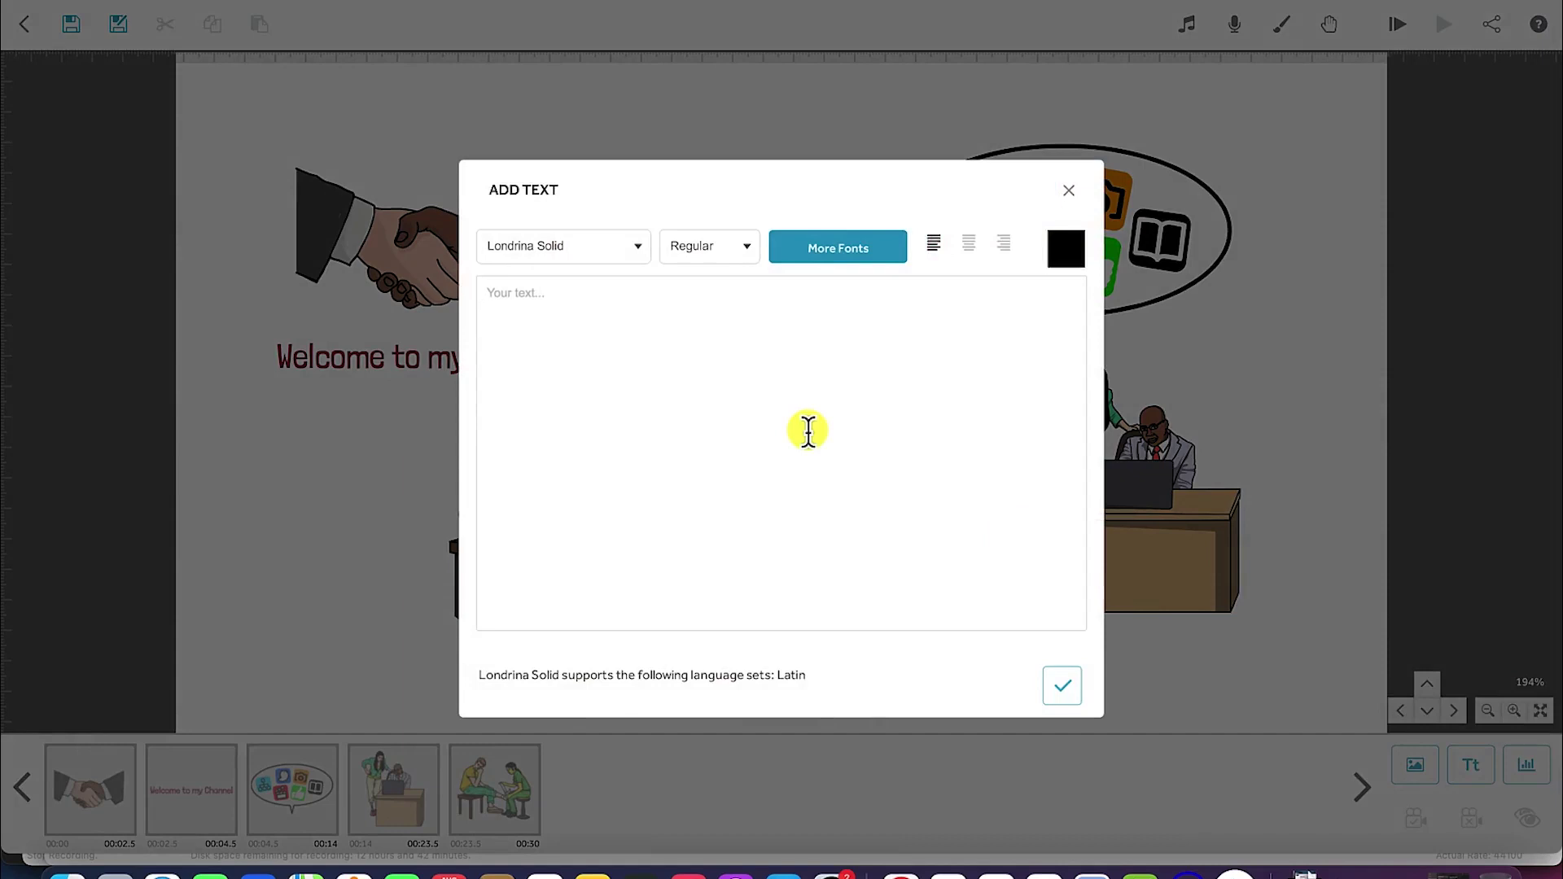
{"action": "type", "text": "Thank "}
{"action": "type", "text": "you for watching"}
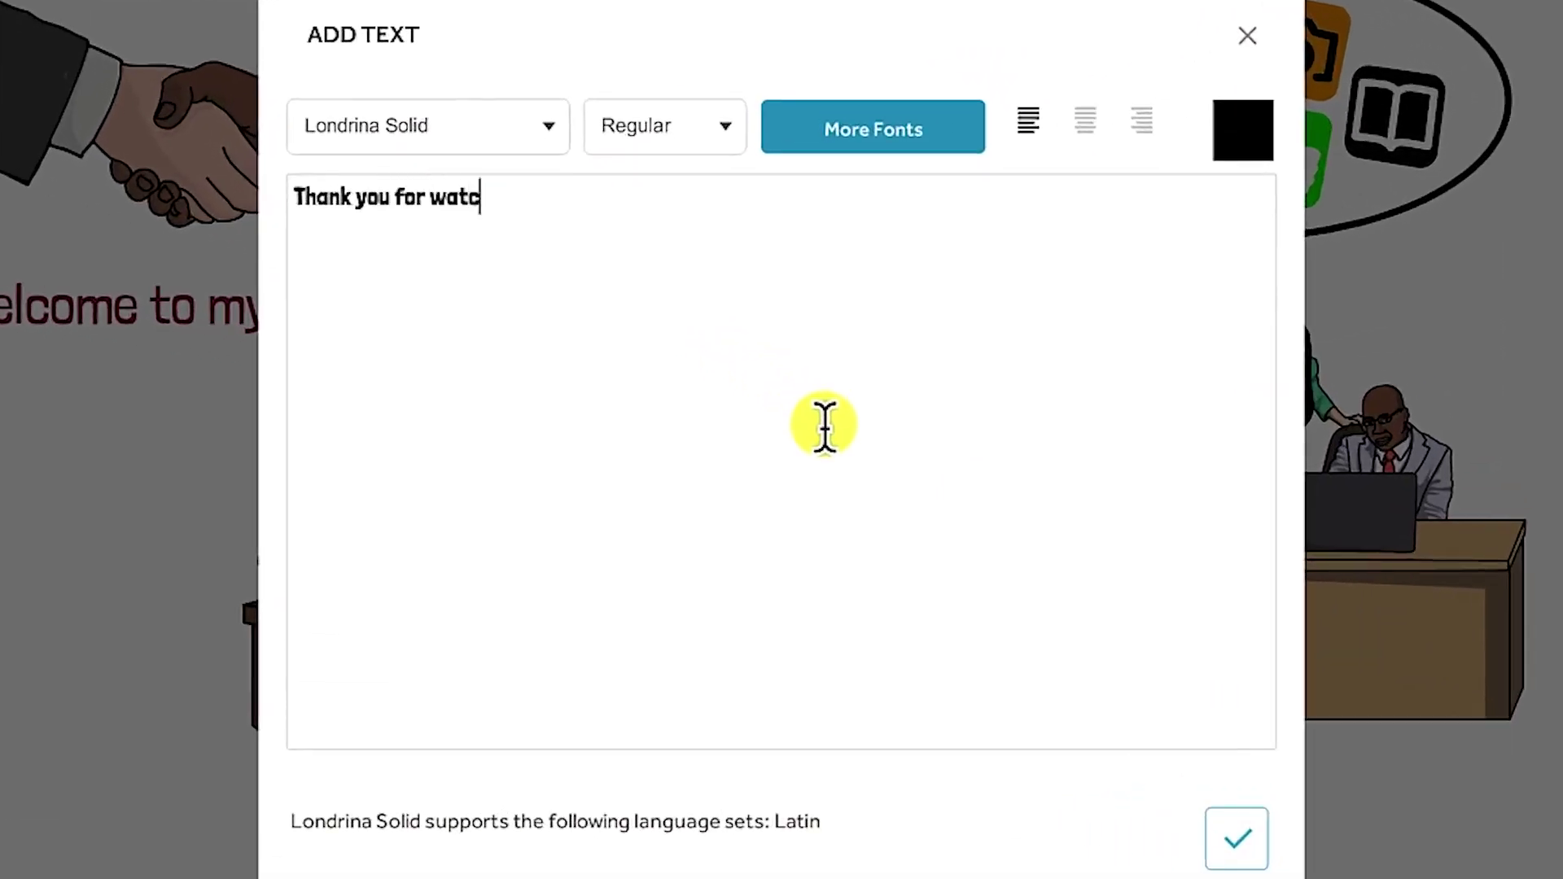
{"action": "left_click", "coordinate": [1078, 127]}
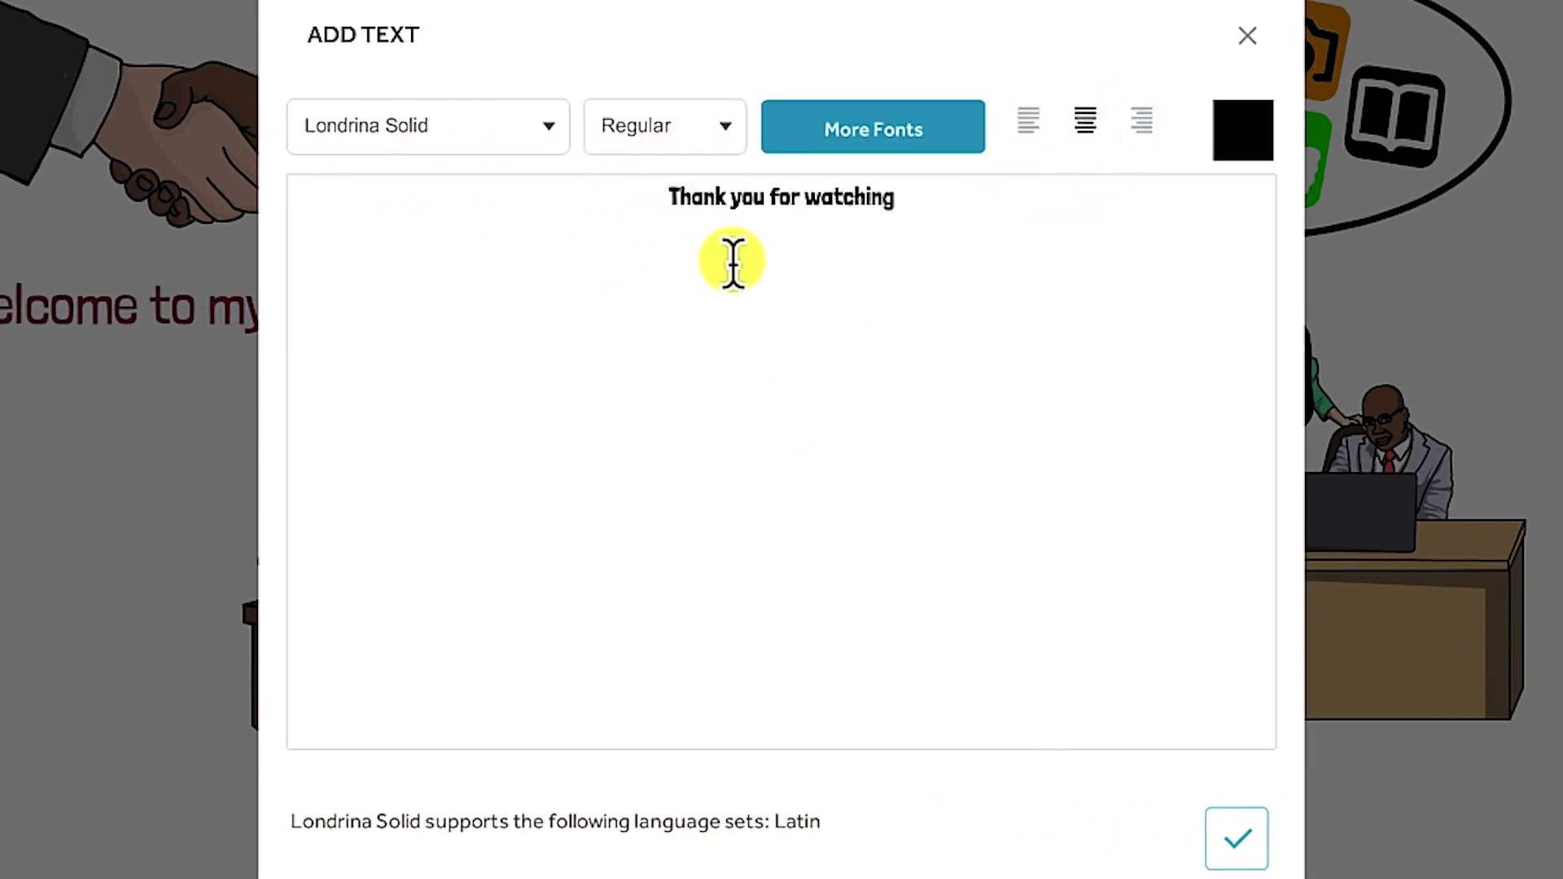
{"action": "left_click", "coordinate": [770, 197]}
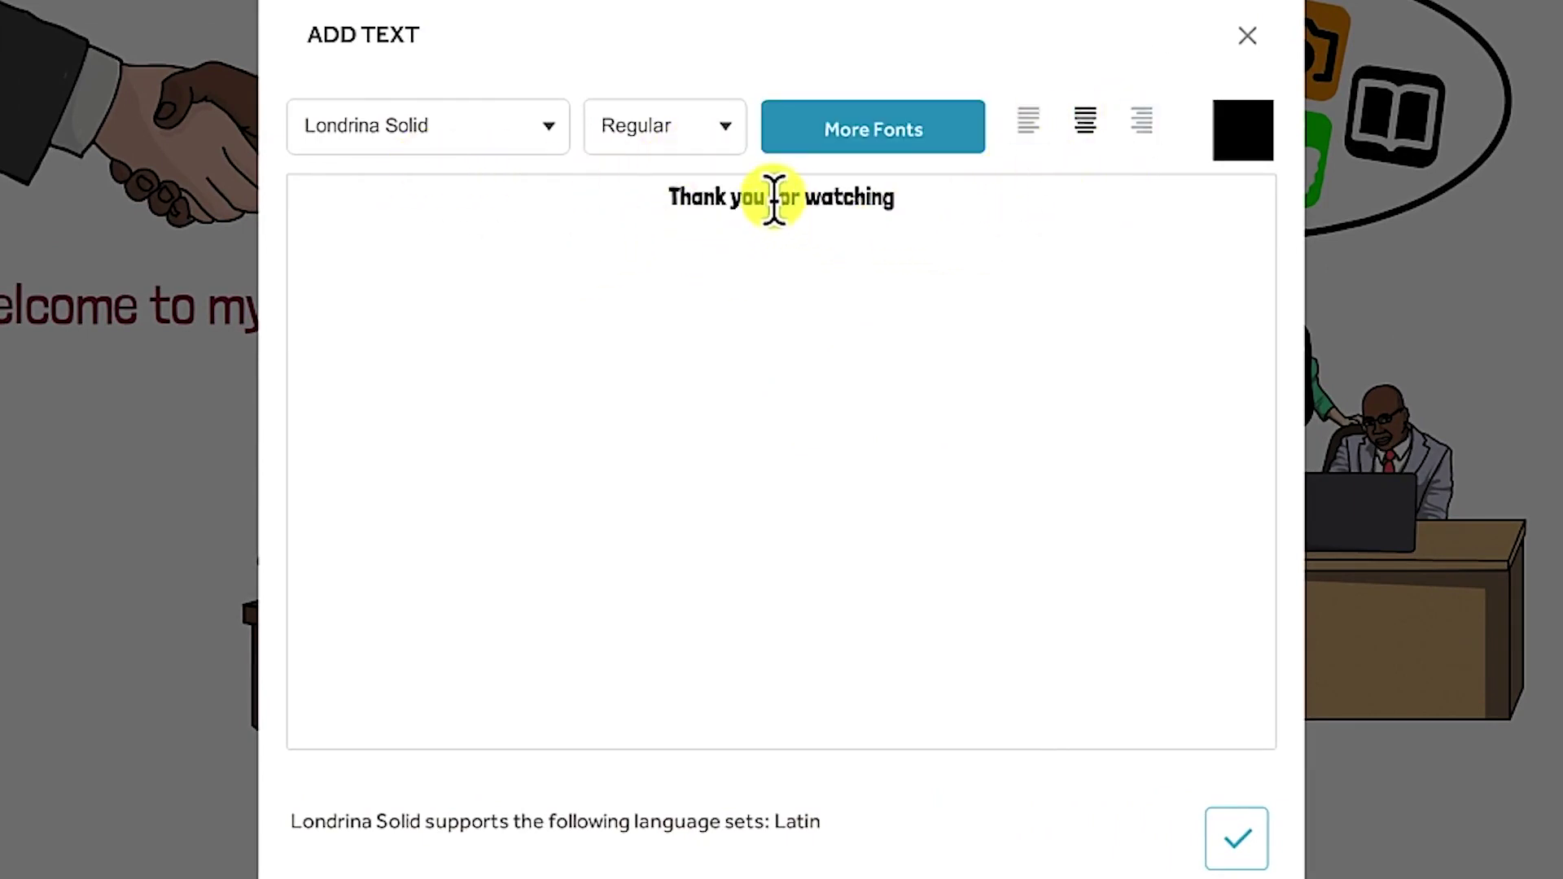
{"action": "key", "text": "Return"}
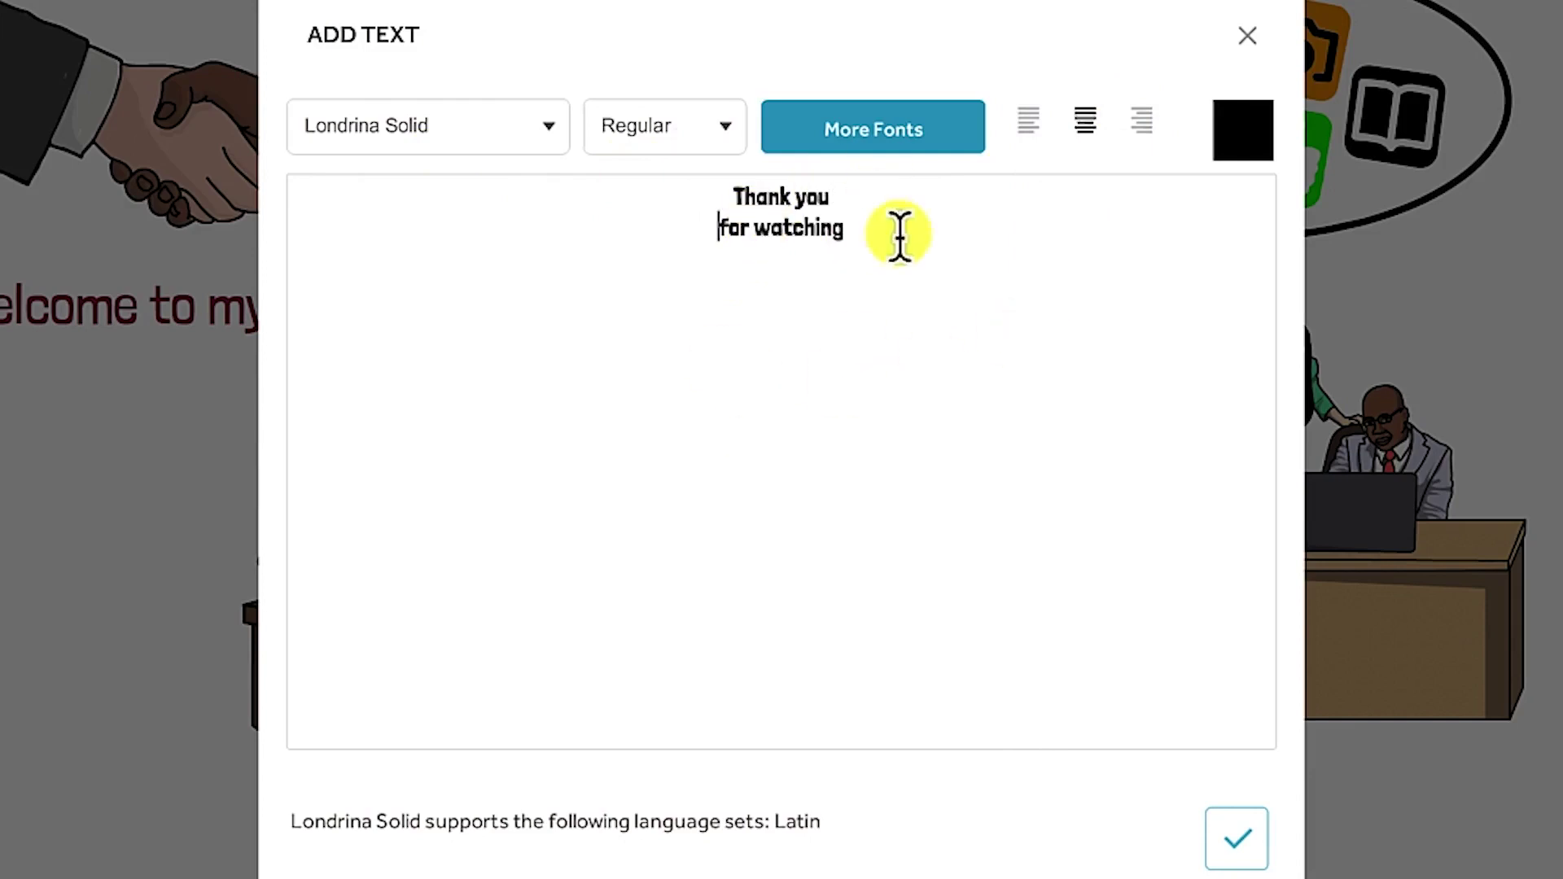
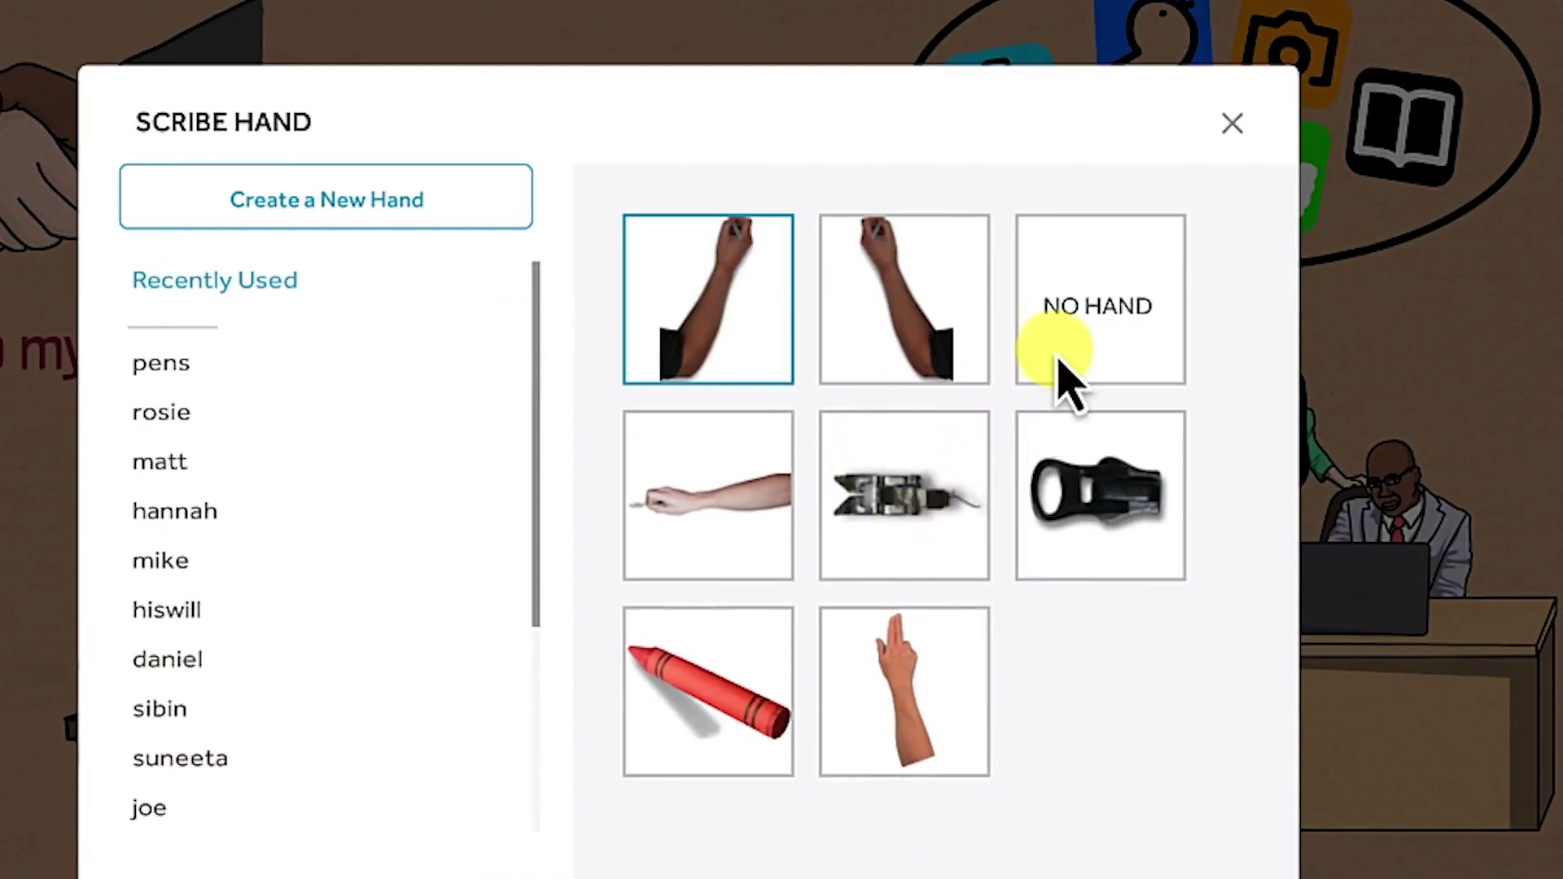
Set the scribe hand to No Hand and browse the pens and rosie hand categories.
{"action": "left_click", "coordinate": [1136, 289]}
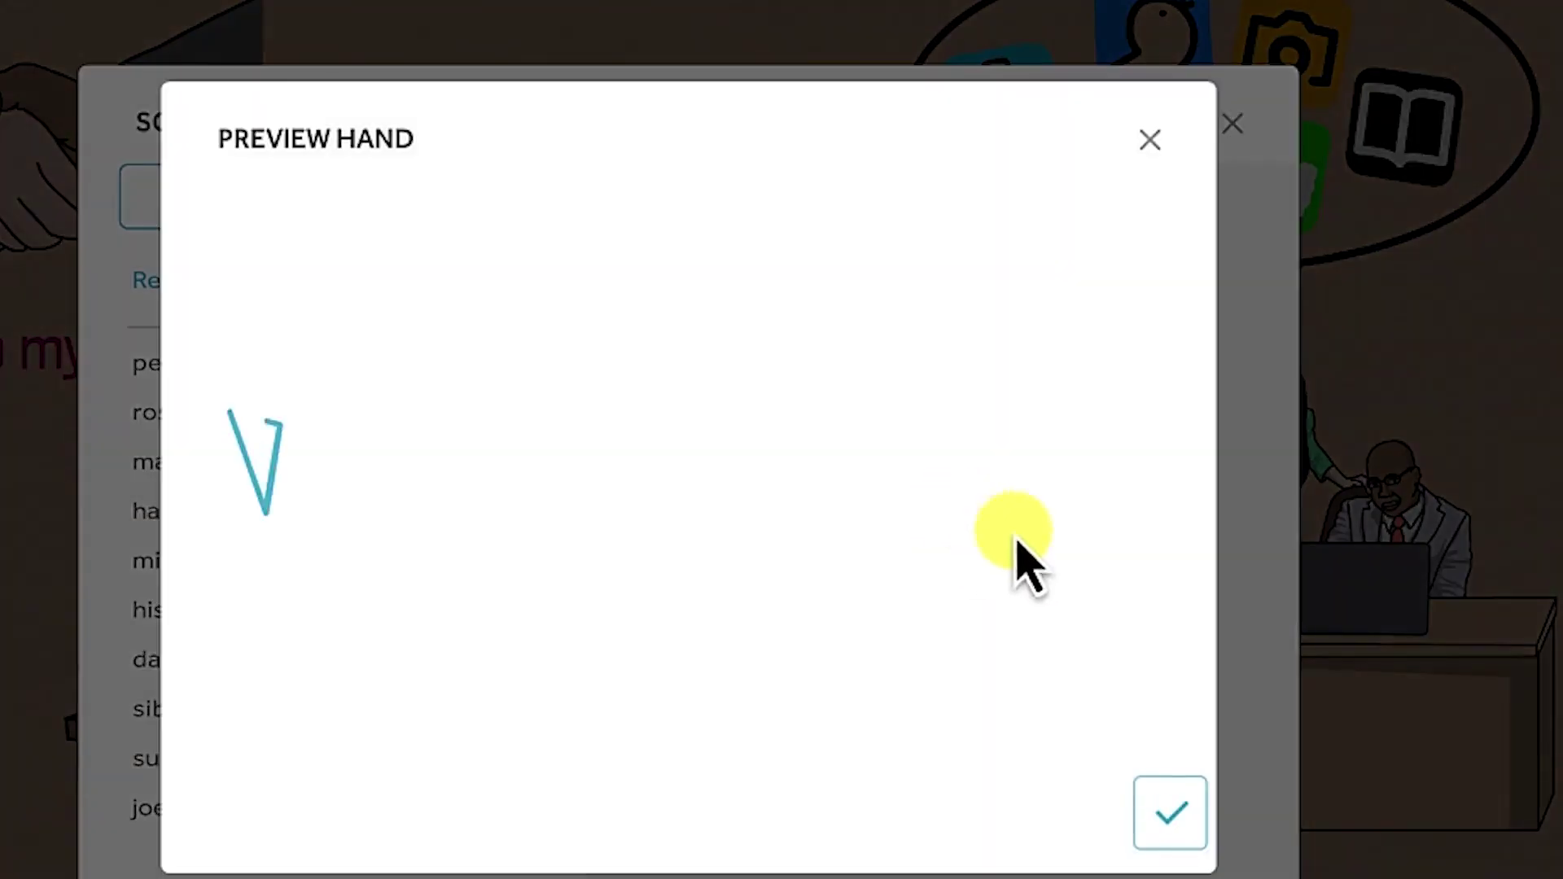
{"action": "left_click", "coordinate": [1166, 819]}
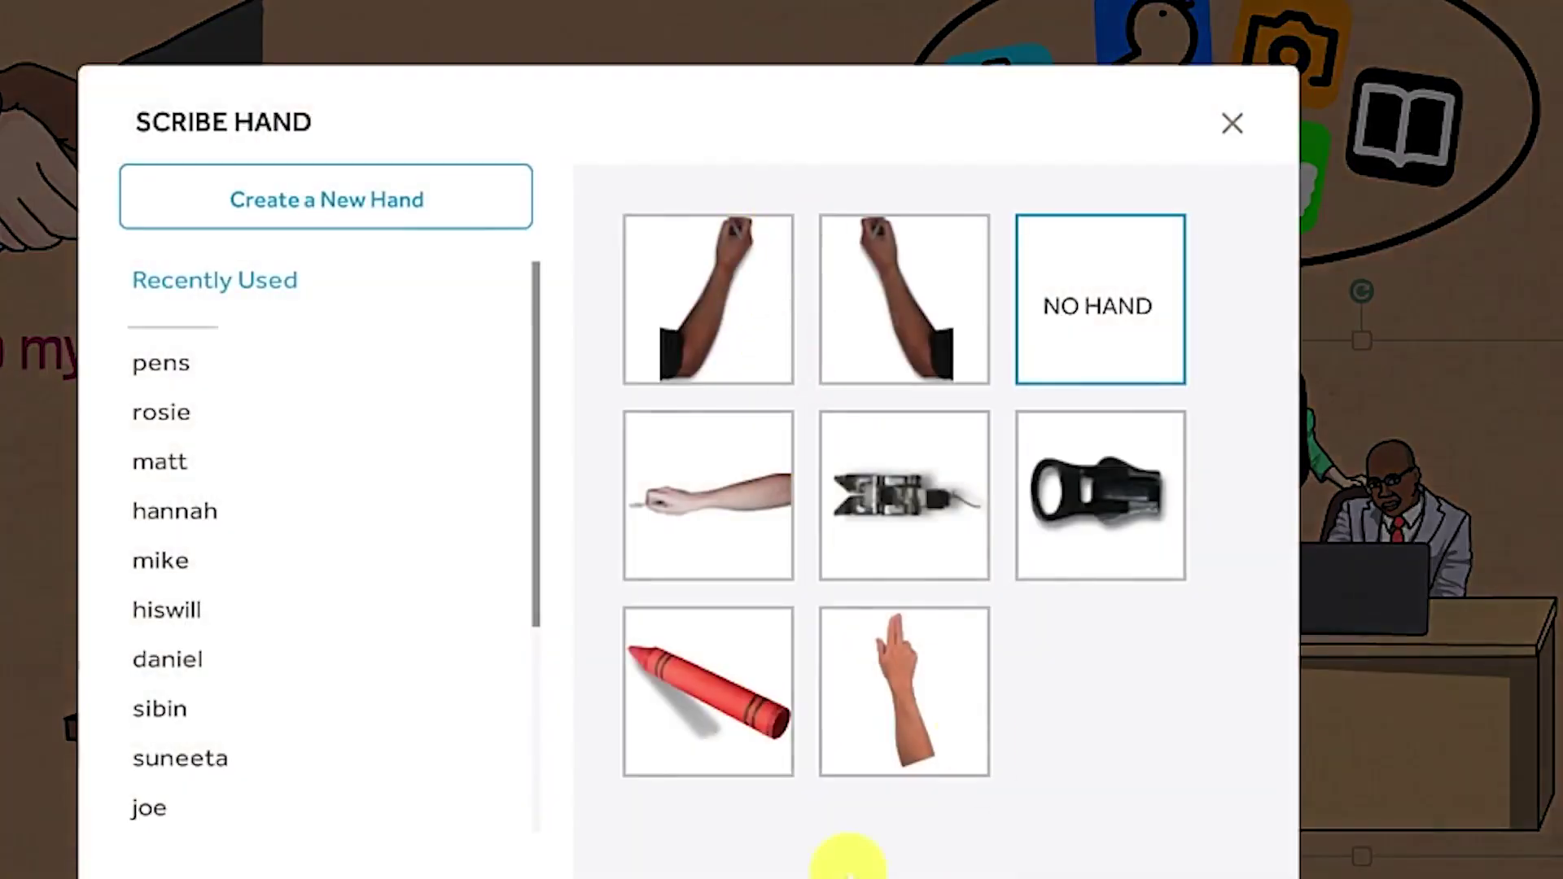
{"action": "left_click", "coordinate": [190, 364]}
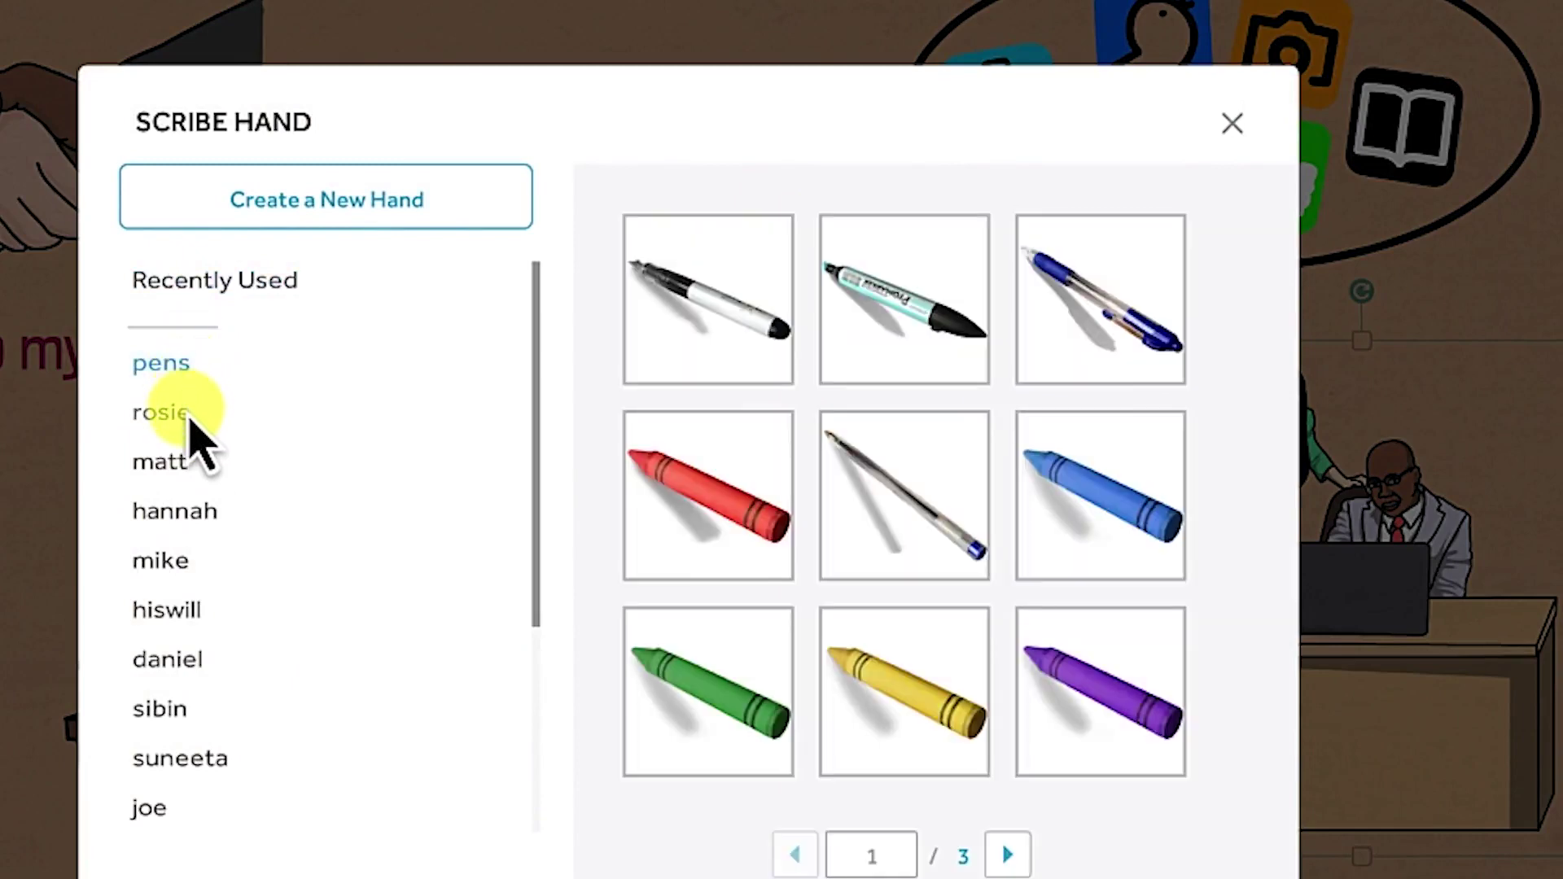
{"action": "left_click", "coordinate": [188, 419]}
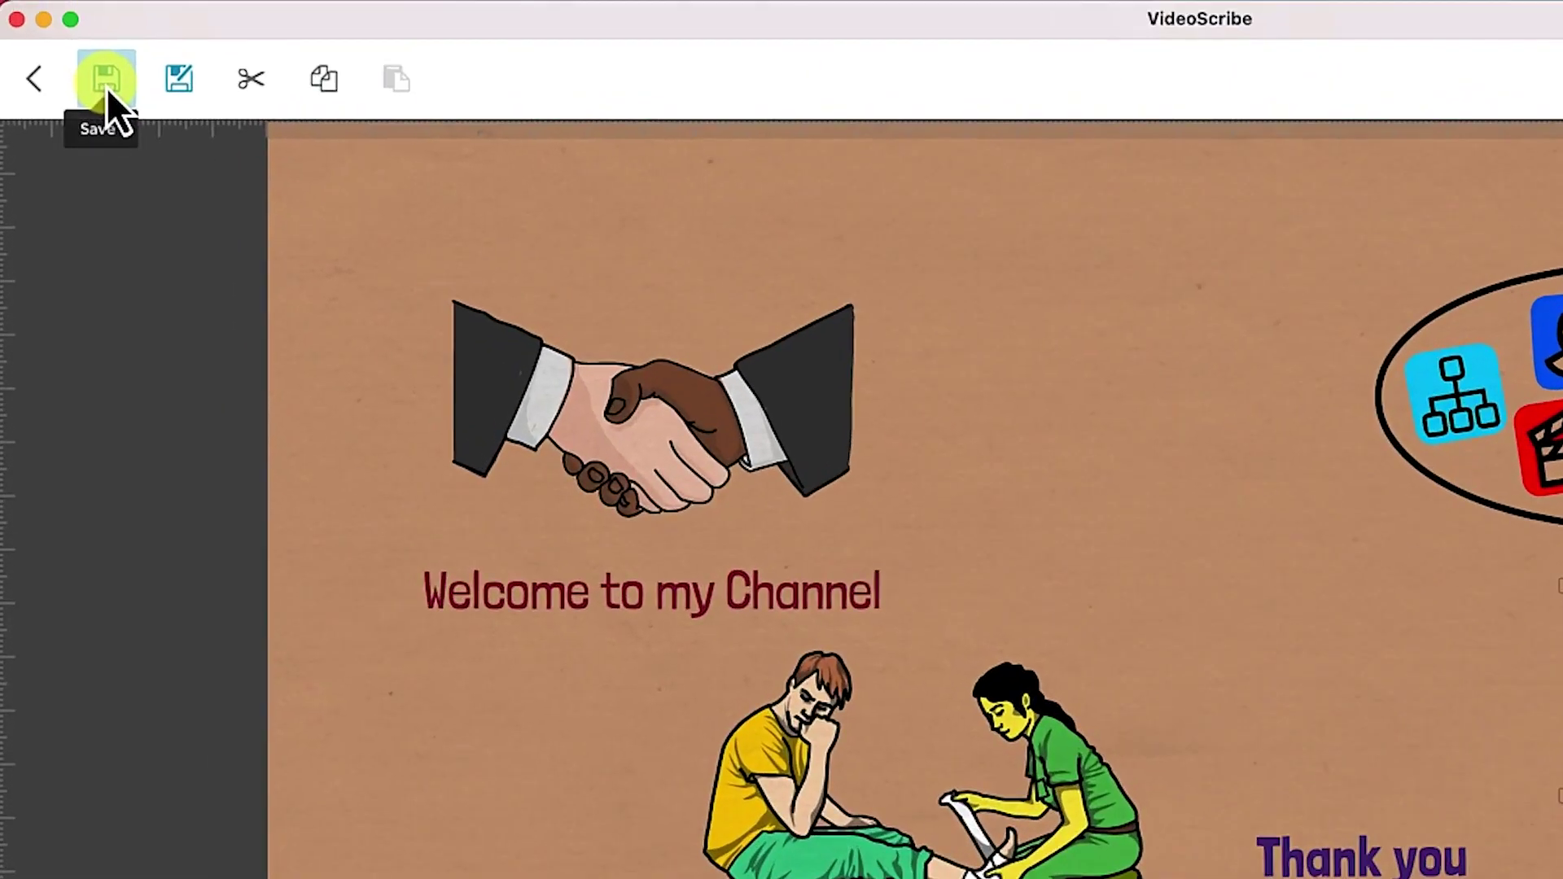
Start saving the scribe file to the computer and name it "Scribe Tutorial".
{"action": "left_click", "coordinate": [106, 87]}
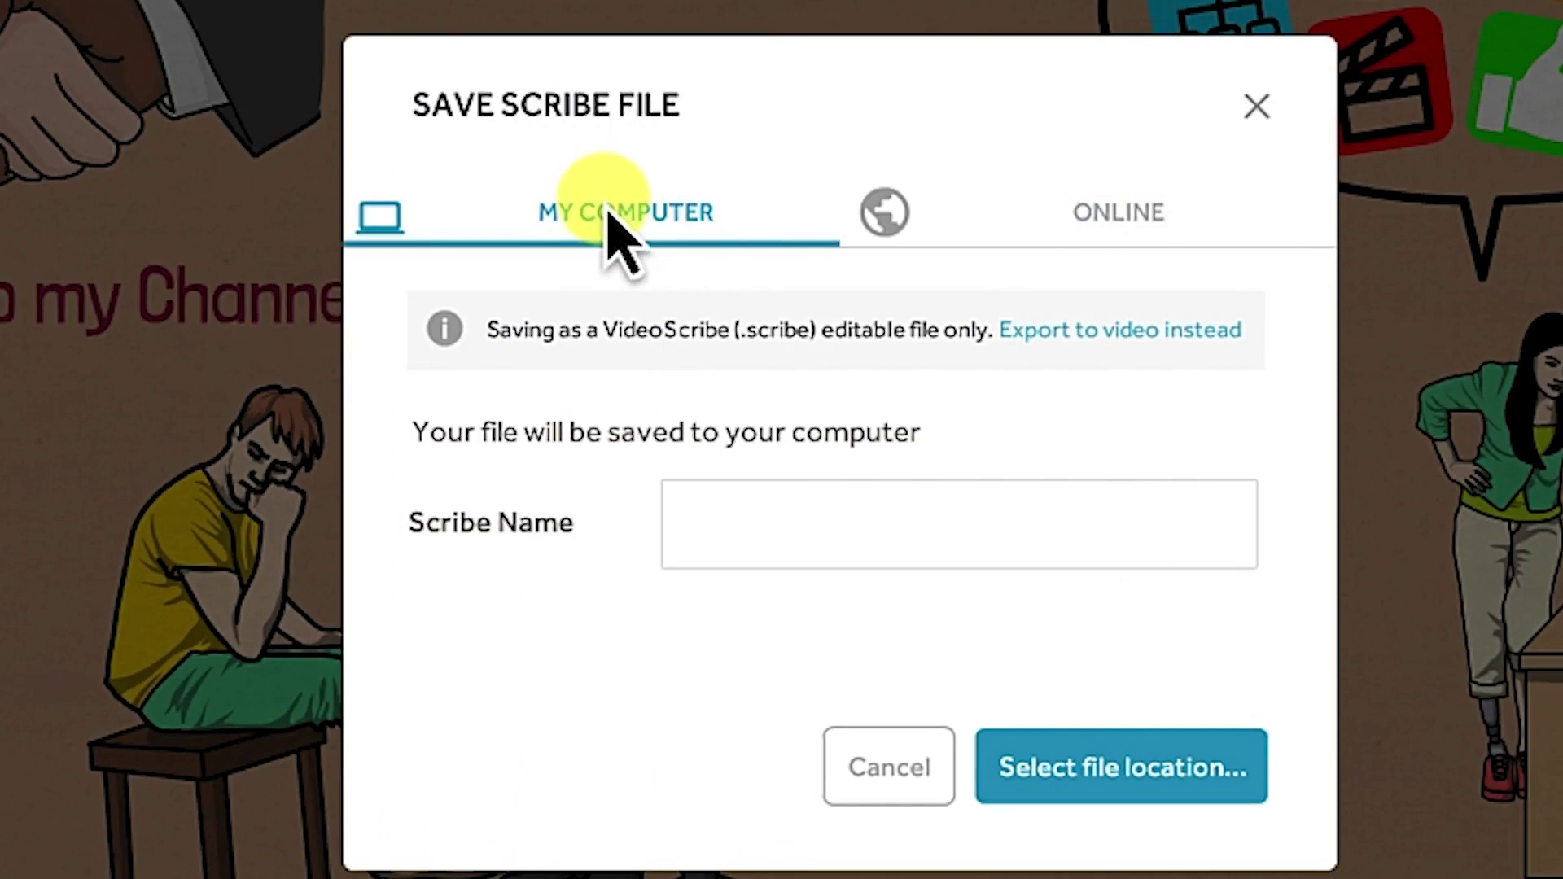
{"action": "left_click", "coordinate": [767, 536]}
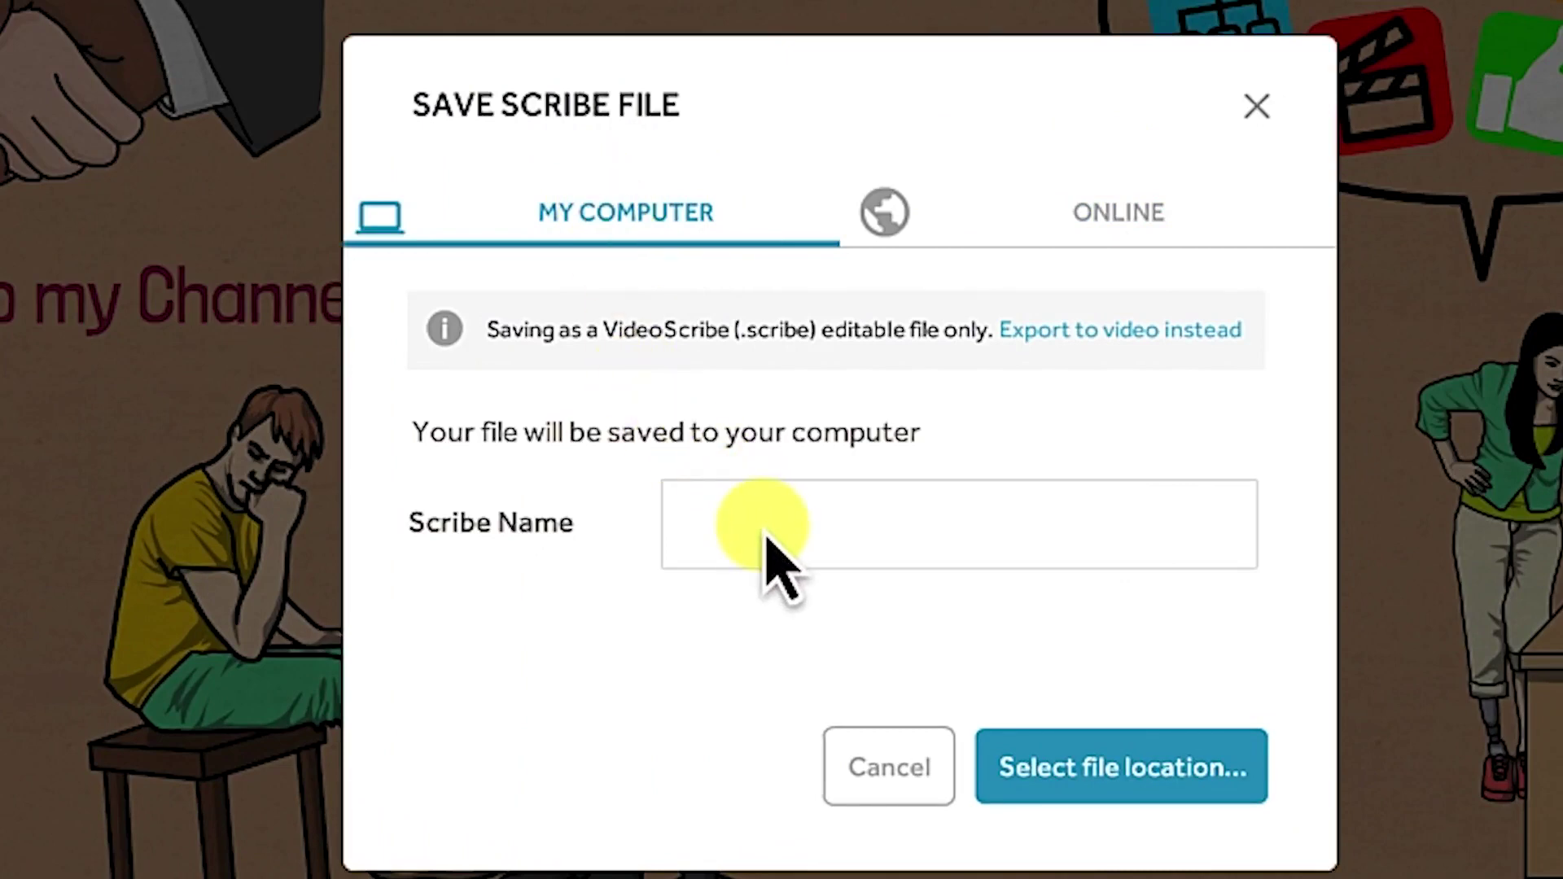
{"action": "type", "text": "Scribe Tutor"}
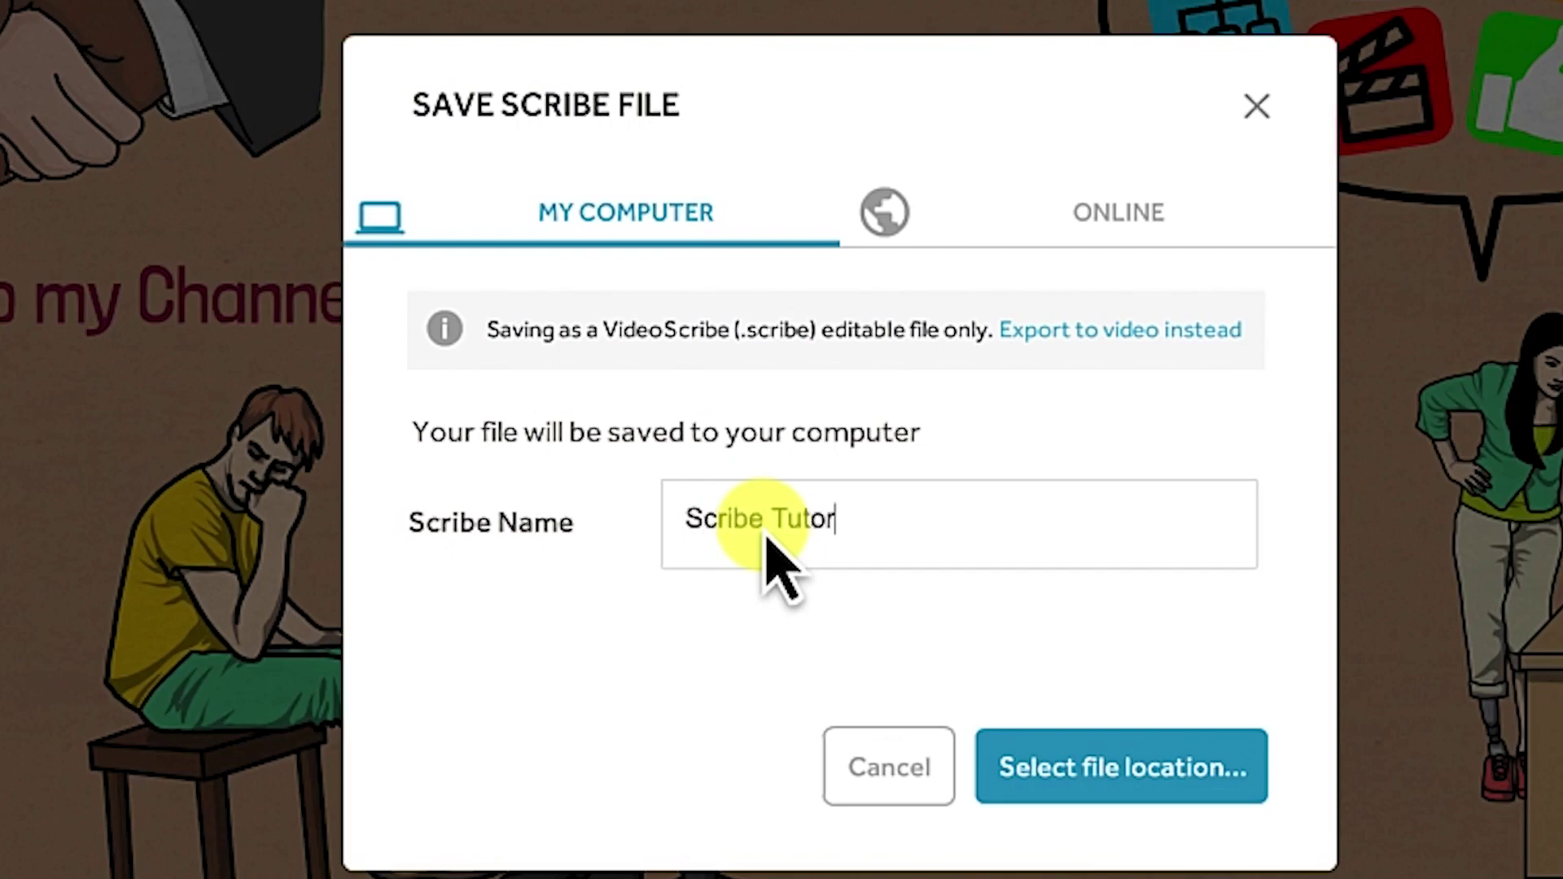
{"action": "type", "text": "ial"}
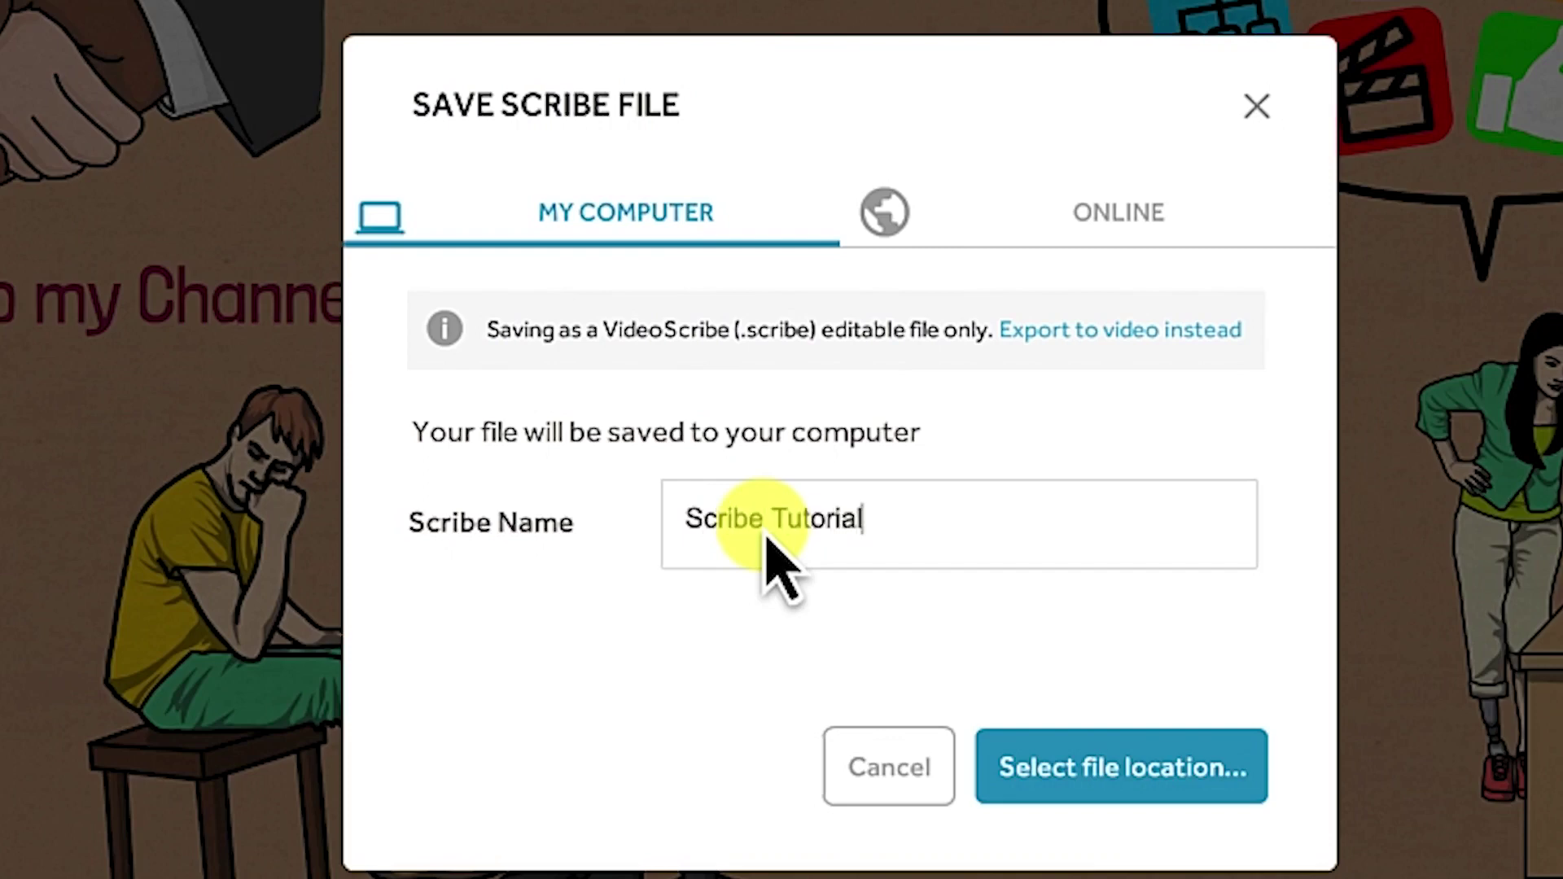
Choose the Videoscribe folder inside Documents as the file location and save the scribe there.
{"action": "left_click", "coordinate": [1069, 792]}
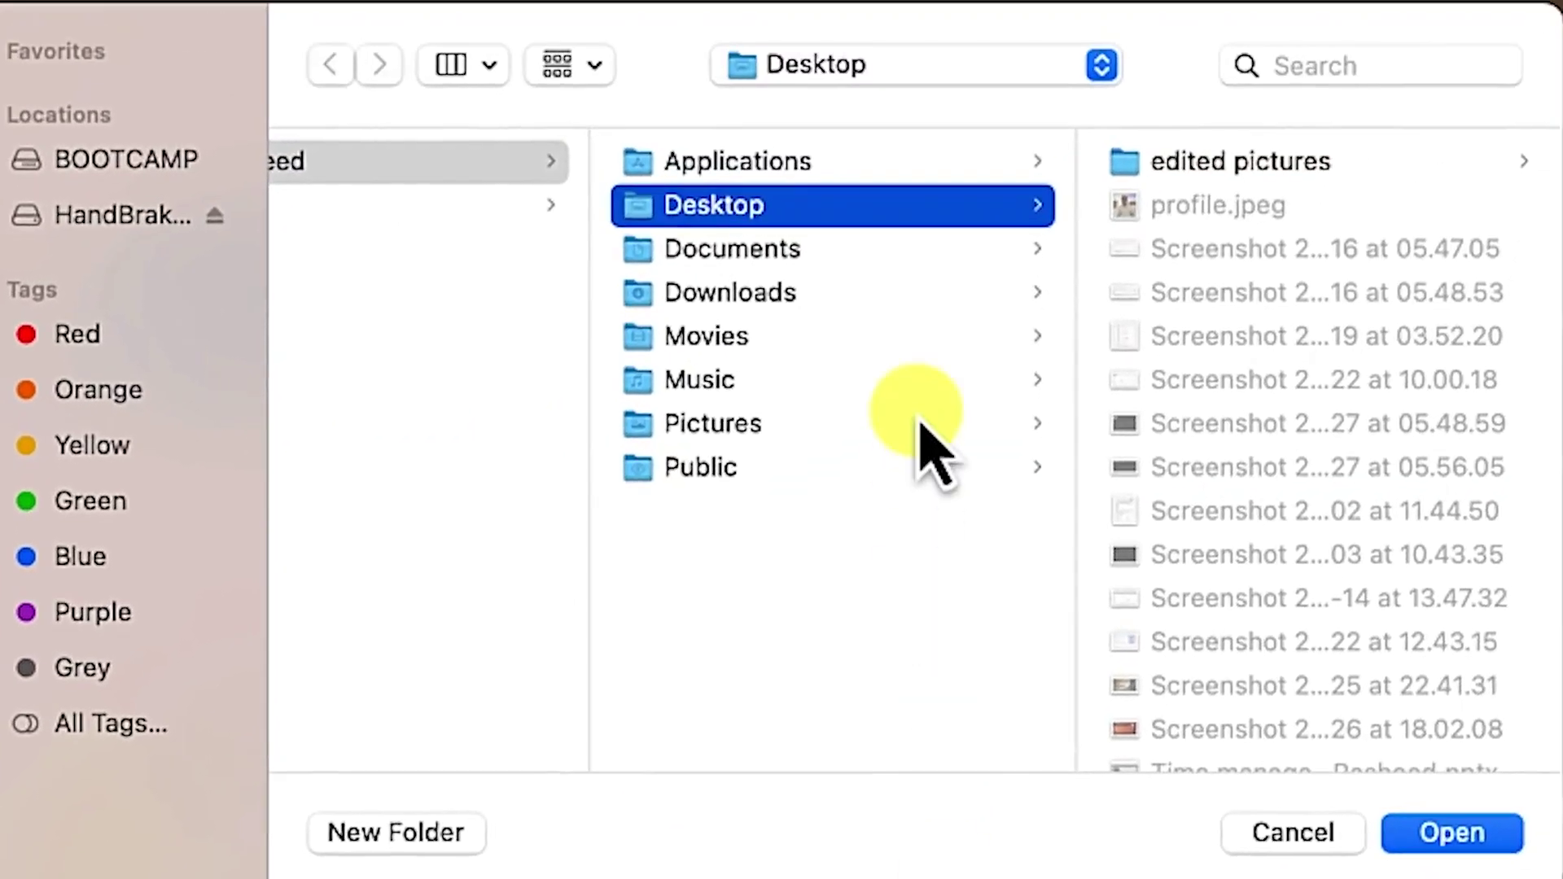
{"action": "left_click", "coordinate": [781, 252]}
{"action": "scroll", "coordinate": [1258, 587], "scroll_direction": "down", "scroll_amount": 3}
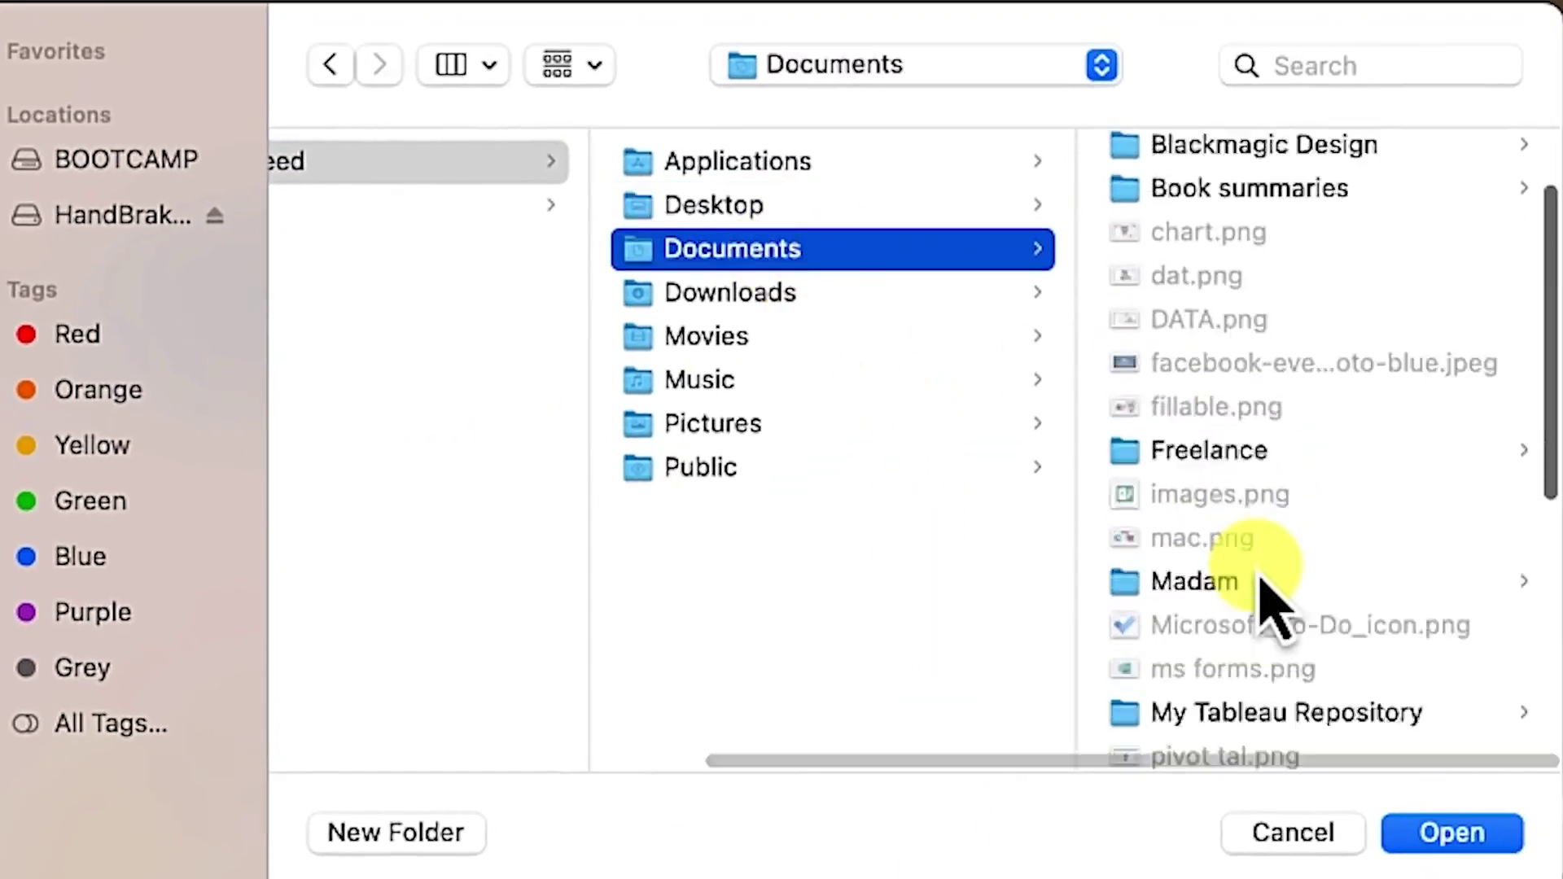
{"action": "left_click", "coordinate": [1221, 467]}
{"action": "left_click", "coordinate": [1238, 380]}
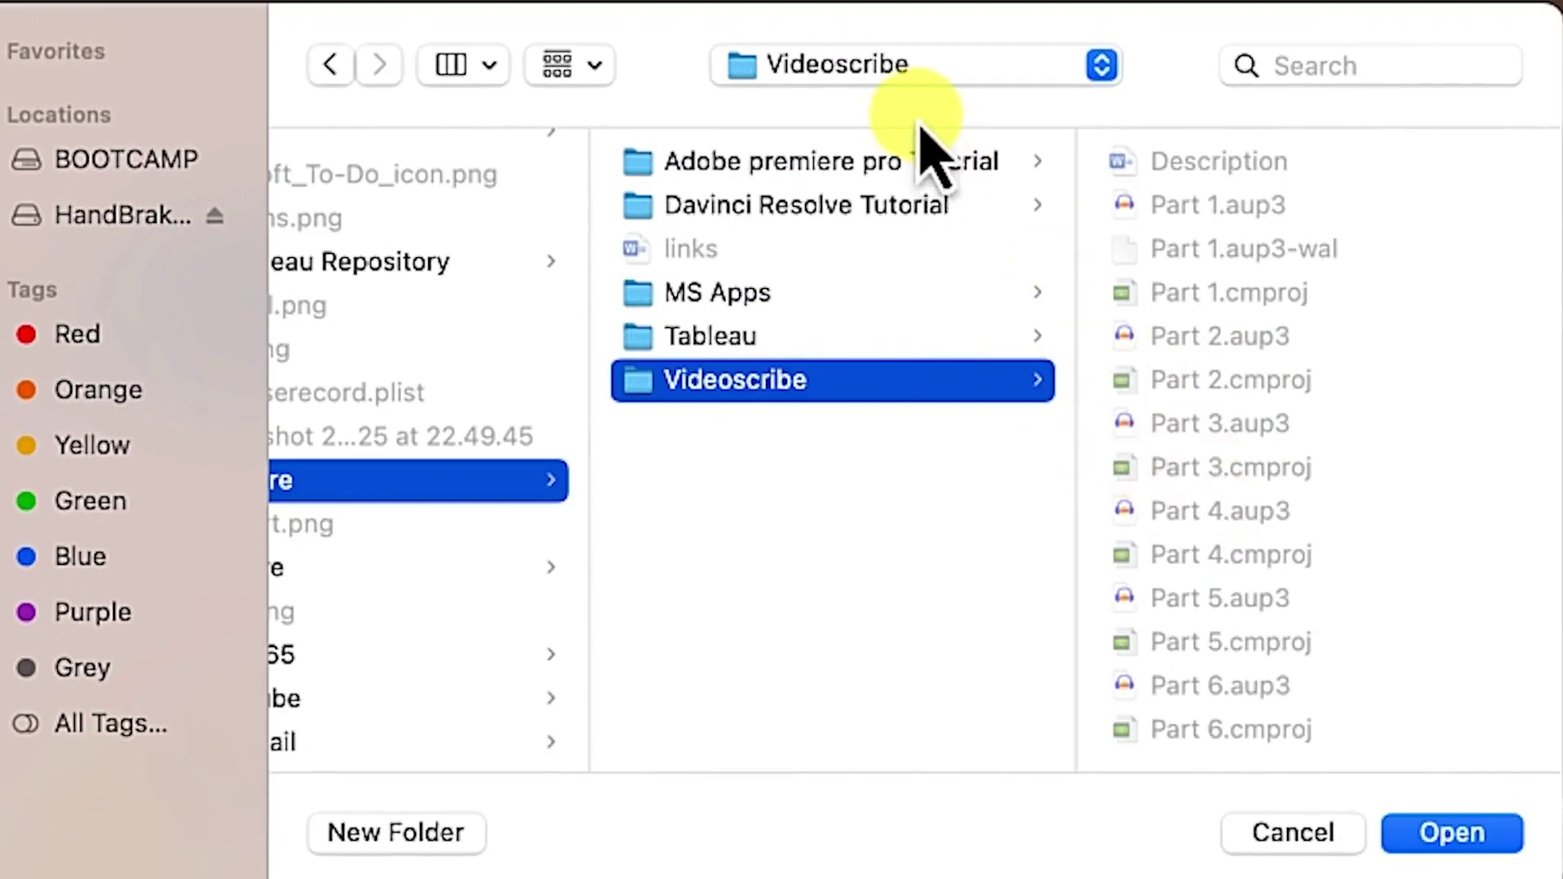
{"action": "left_click", "coordinate": [1448, 826]}
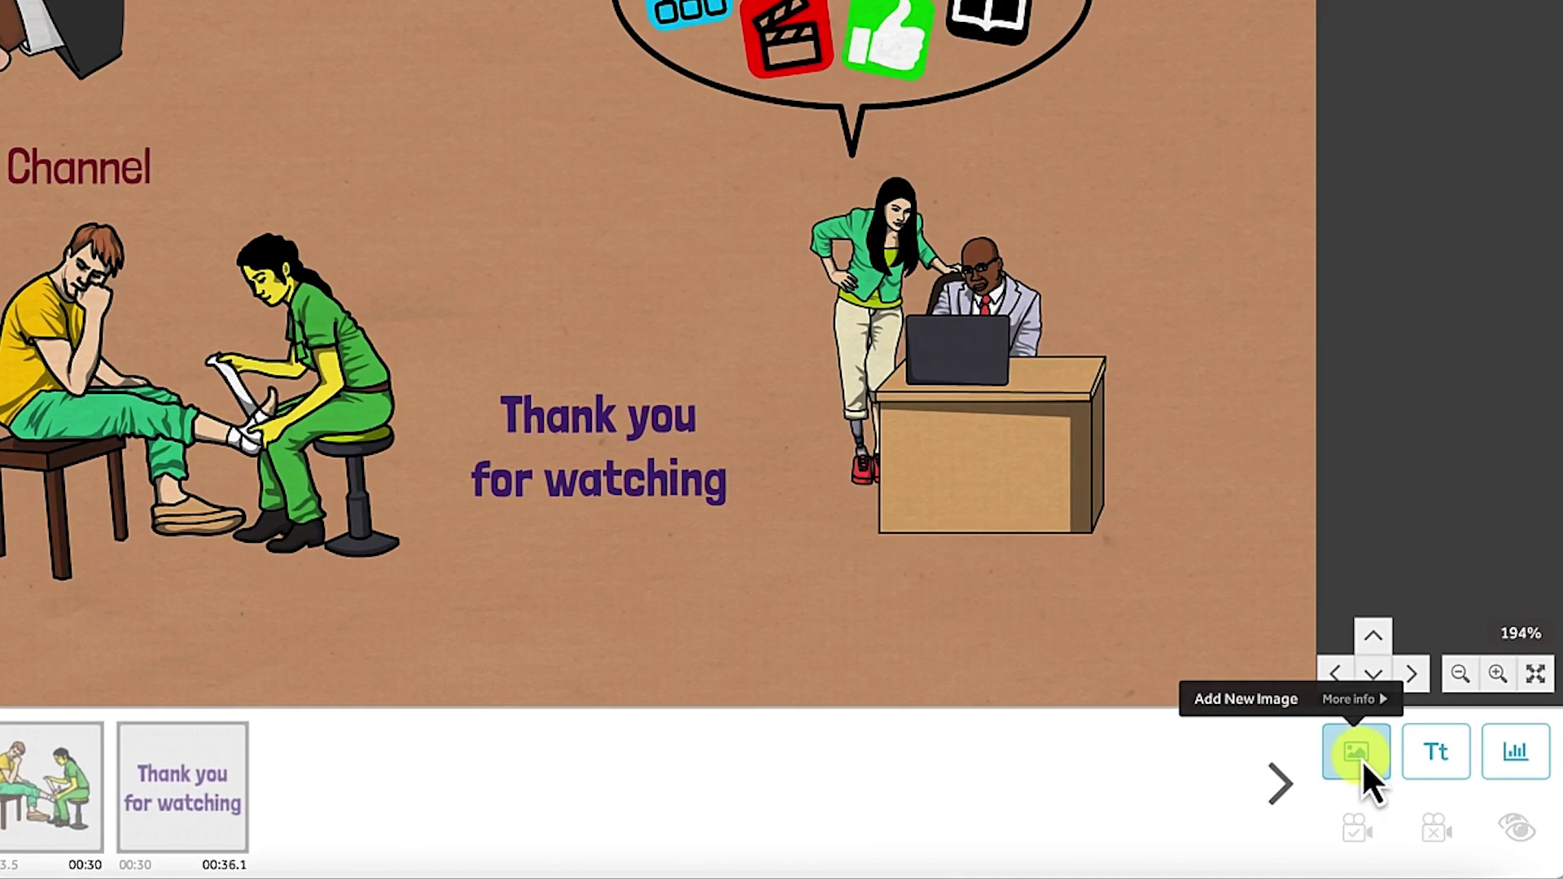
Start adding a new image and show the online GIFs category of the image library.
{"action": "left_click", "coordinate": [1358, 753]}
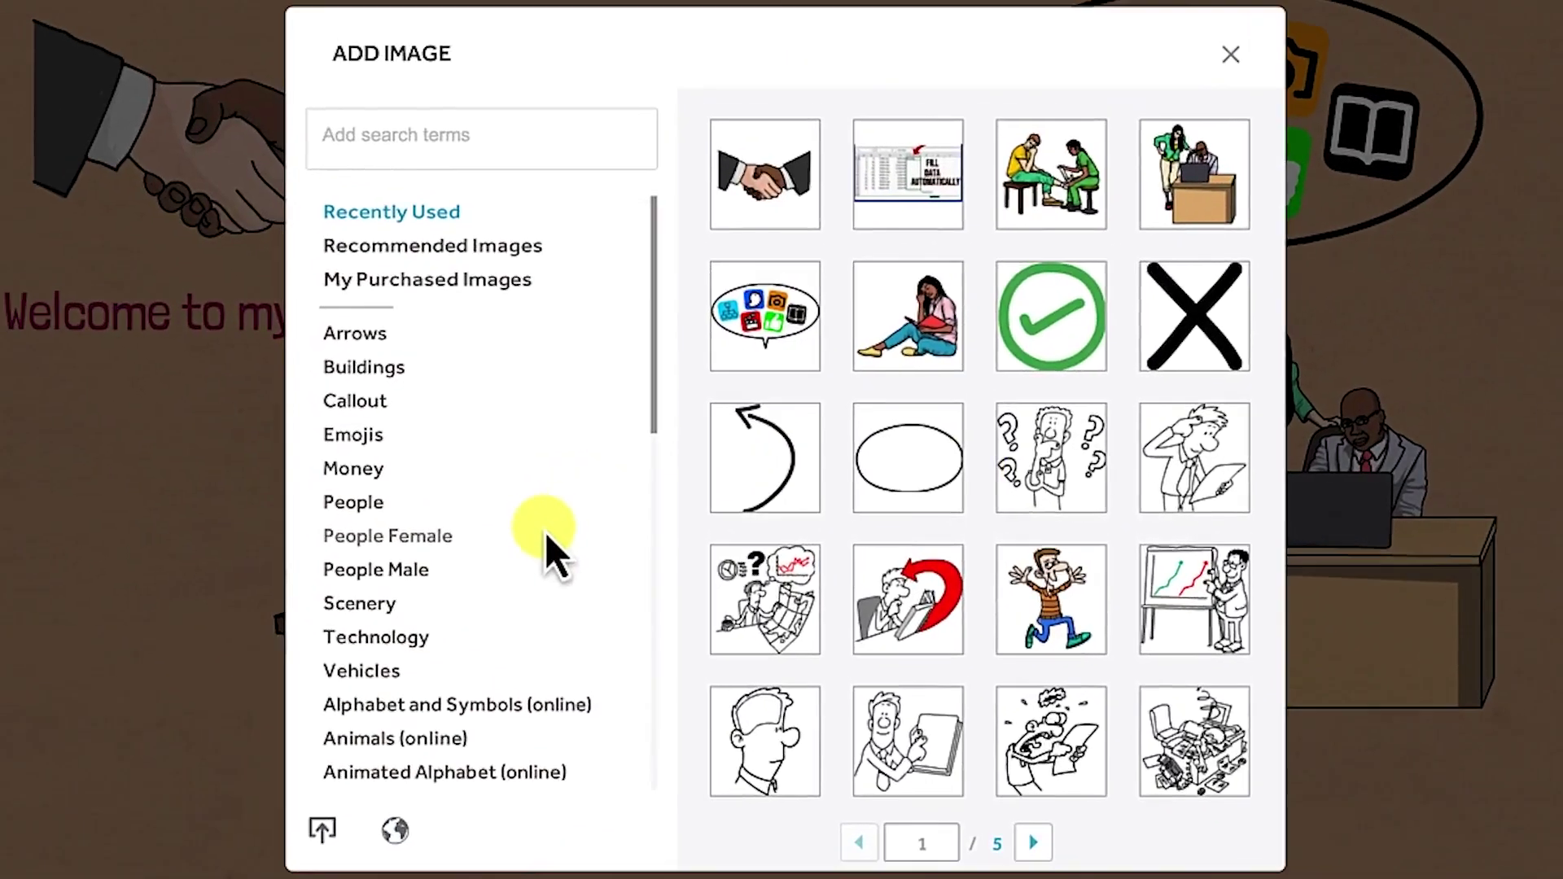
{"action": "scroll", "coordinate": [546, 538], "scroll_direction": "down", "scroll_amount": 10}
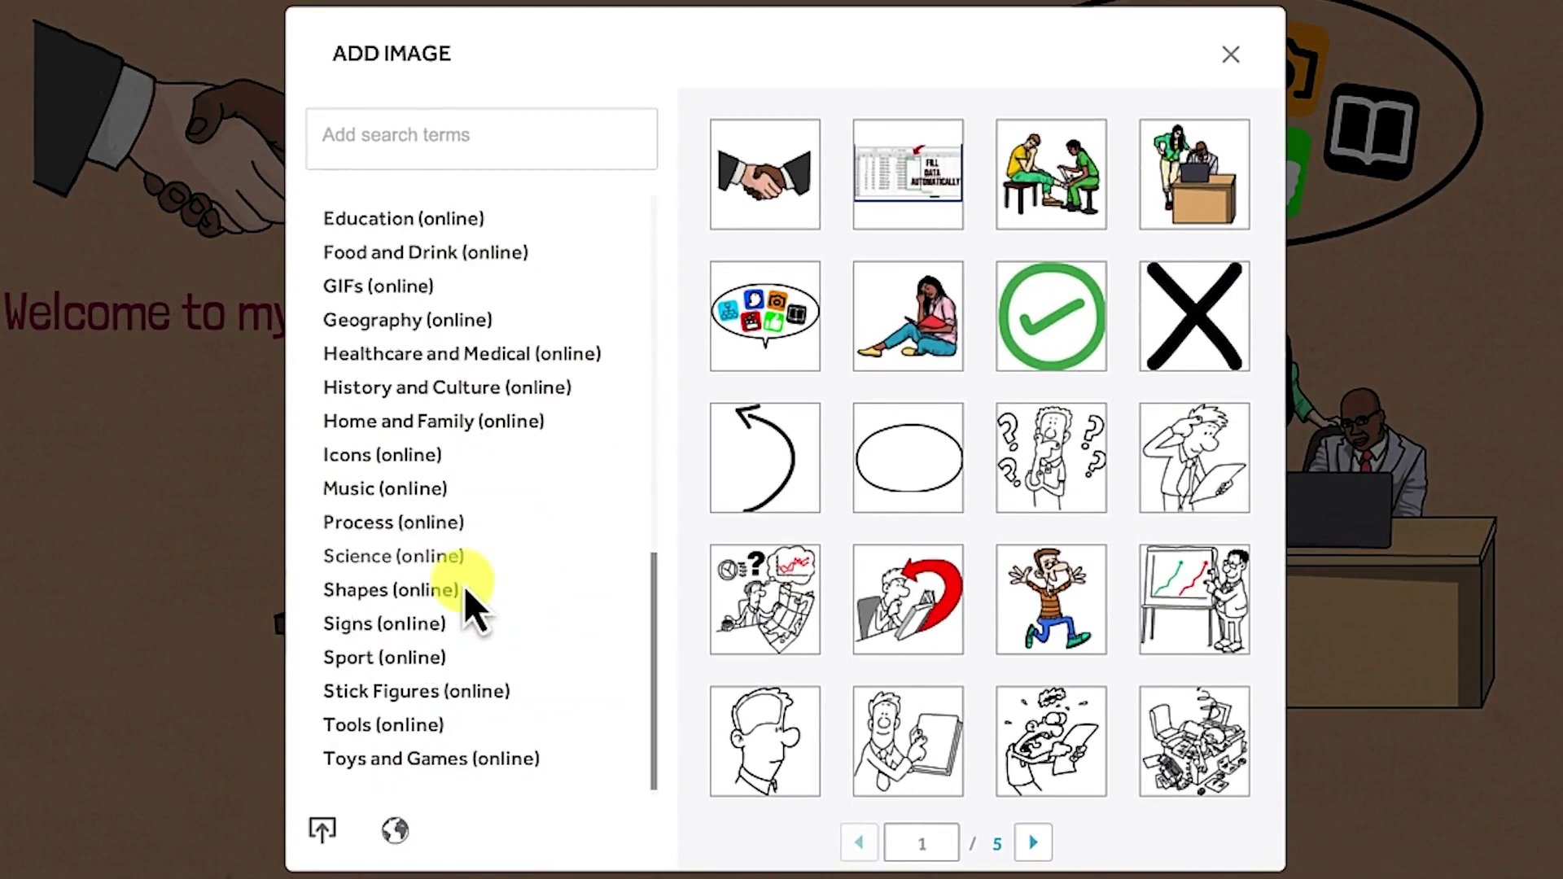
{"action": "left_click", "coordinate": [394, 298]}
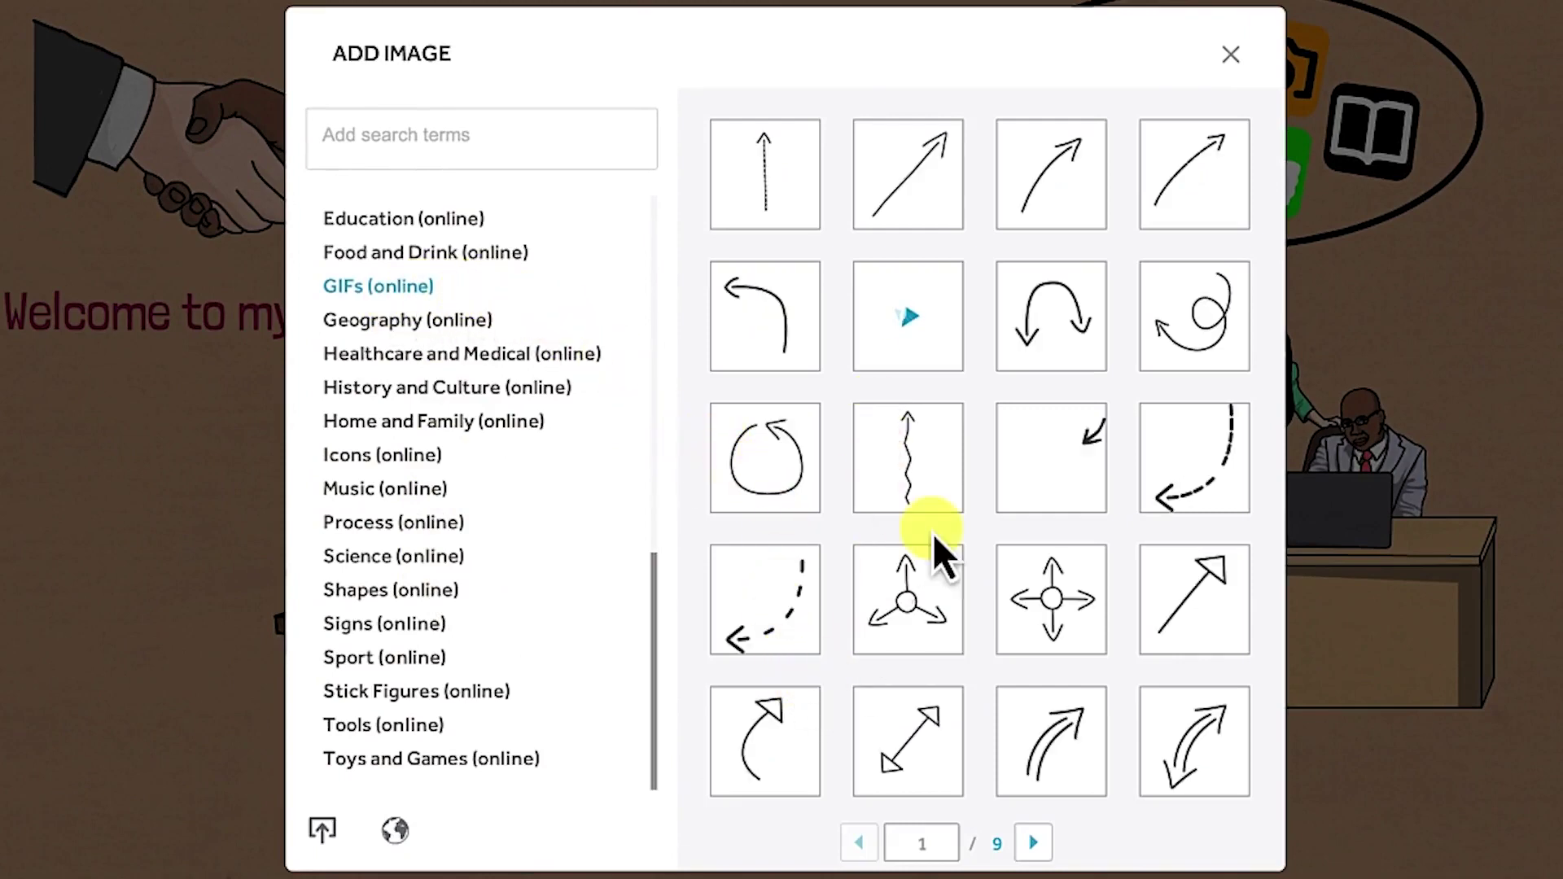
Insert the green recycling arrows GIF from page 5 and place it between the handshake and the speech bubble.
{"action": "left_click", "coordinate": [1033, 843]}
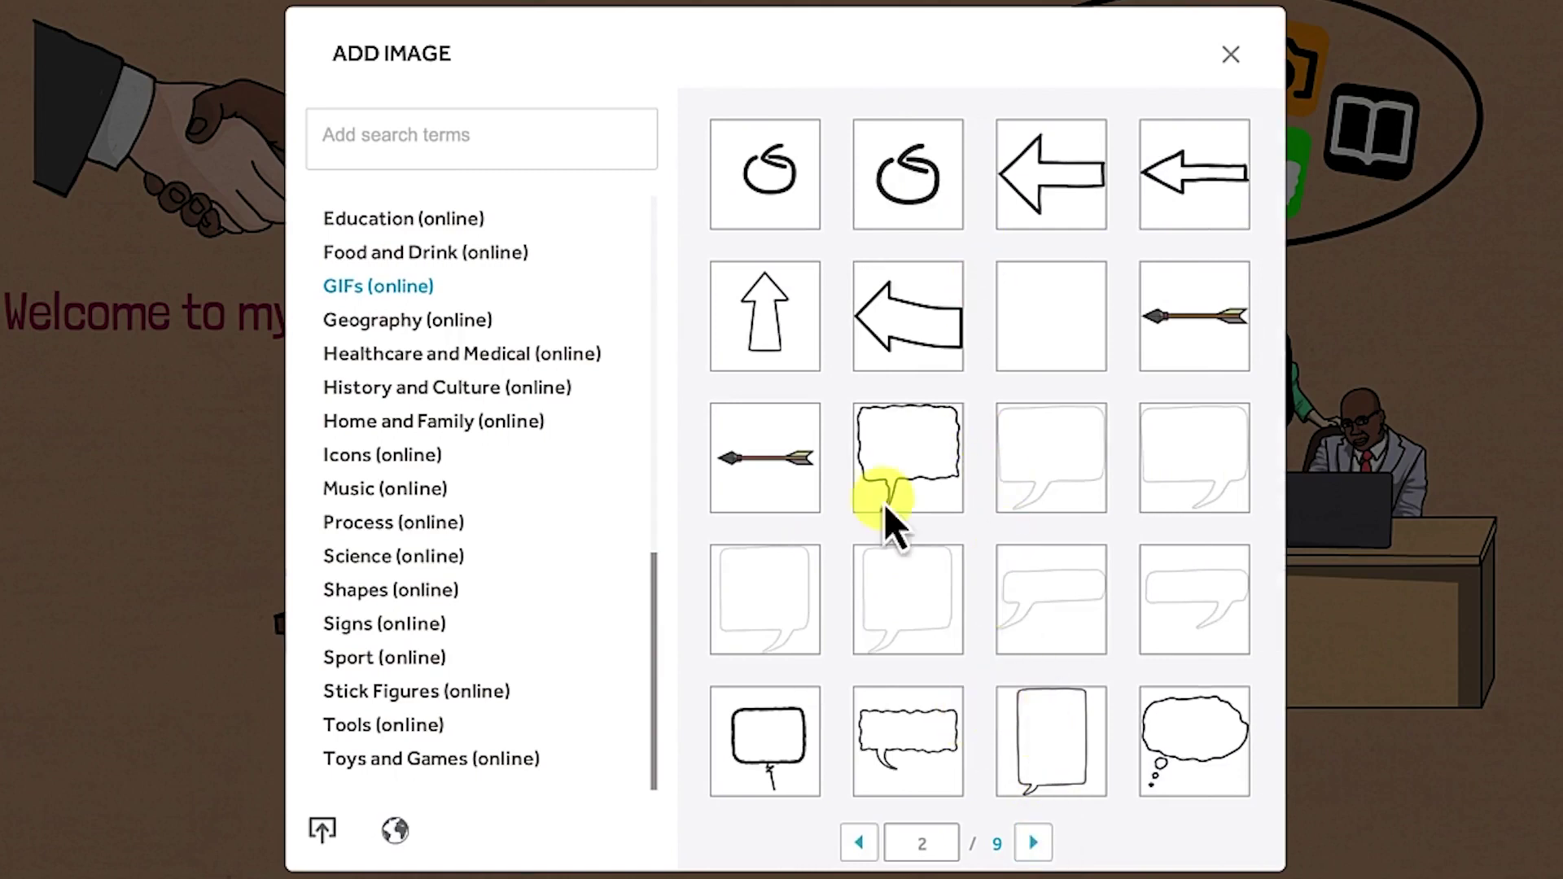
{"action": "left_click", "coordinate": [1036, 843]}
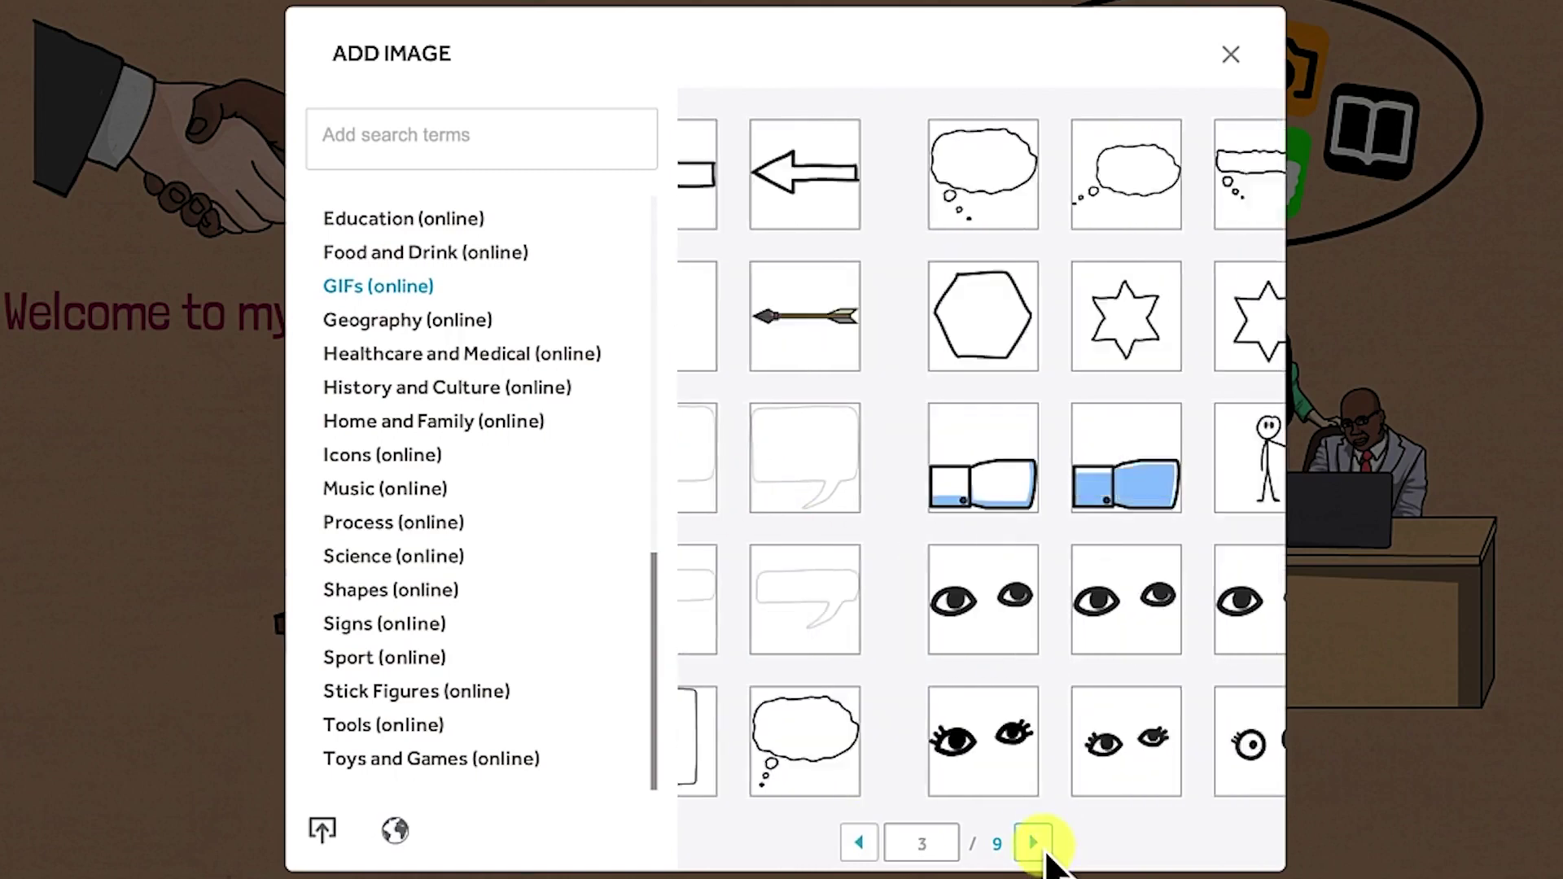
{"action": "left_click", "coordinate": [1045, 851]}
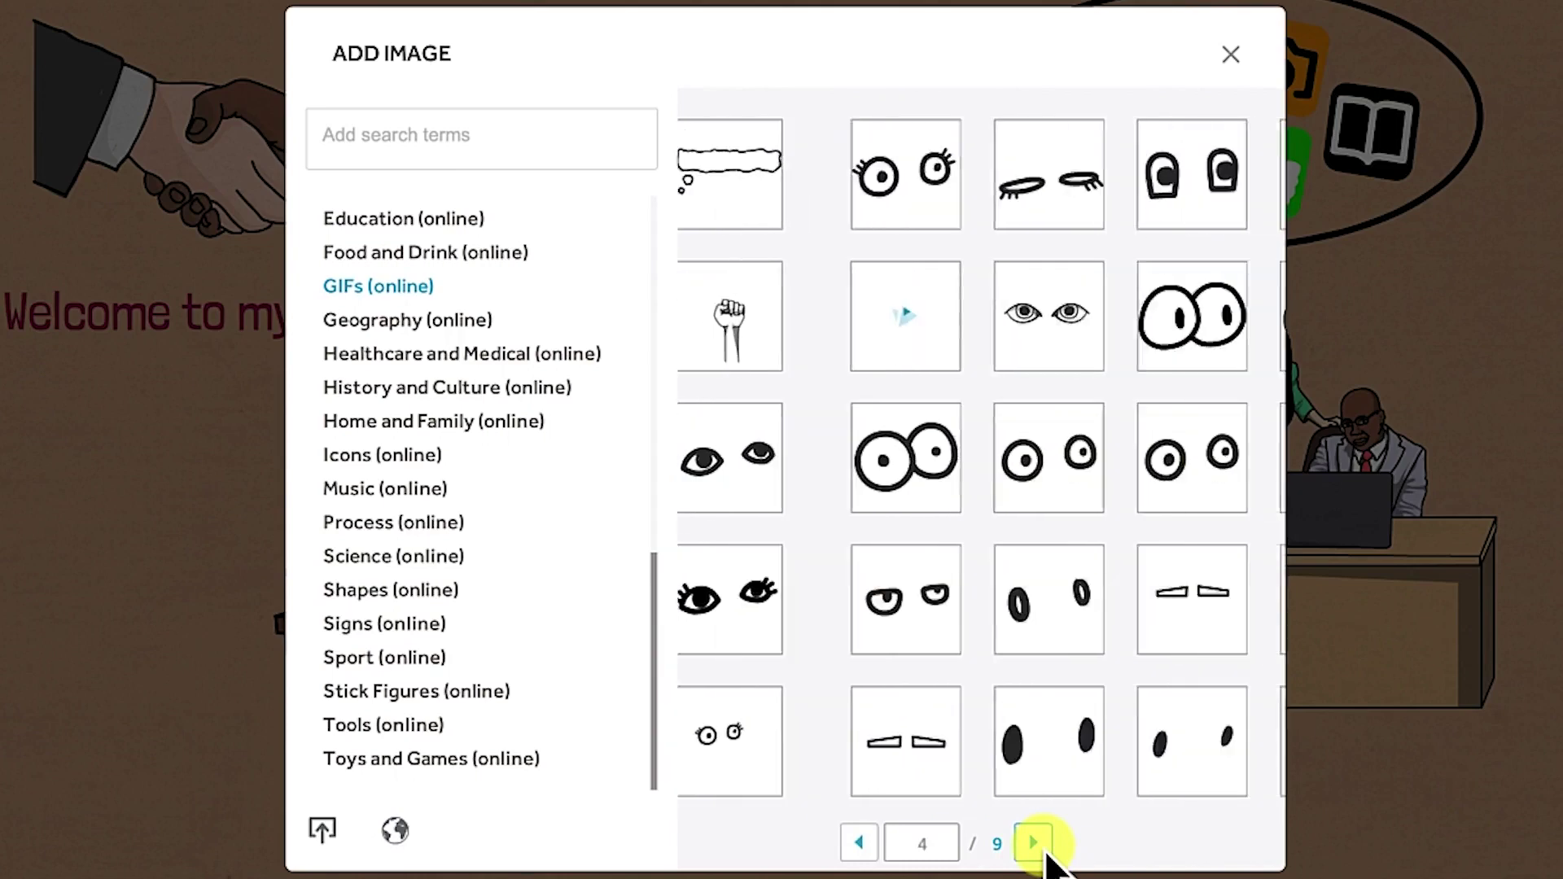
{"action": "left_click", "coordinate": [1045, 851]}
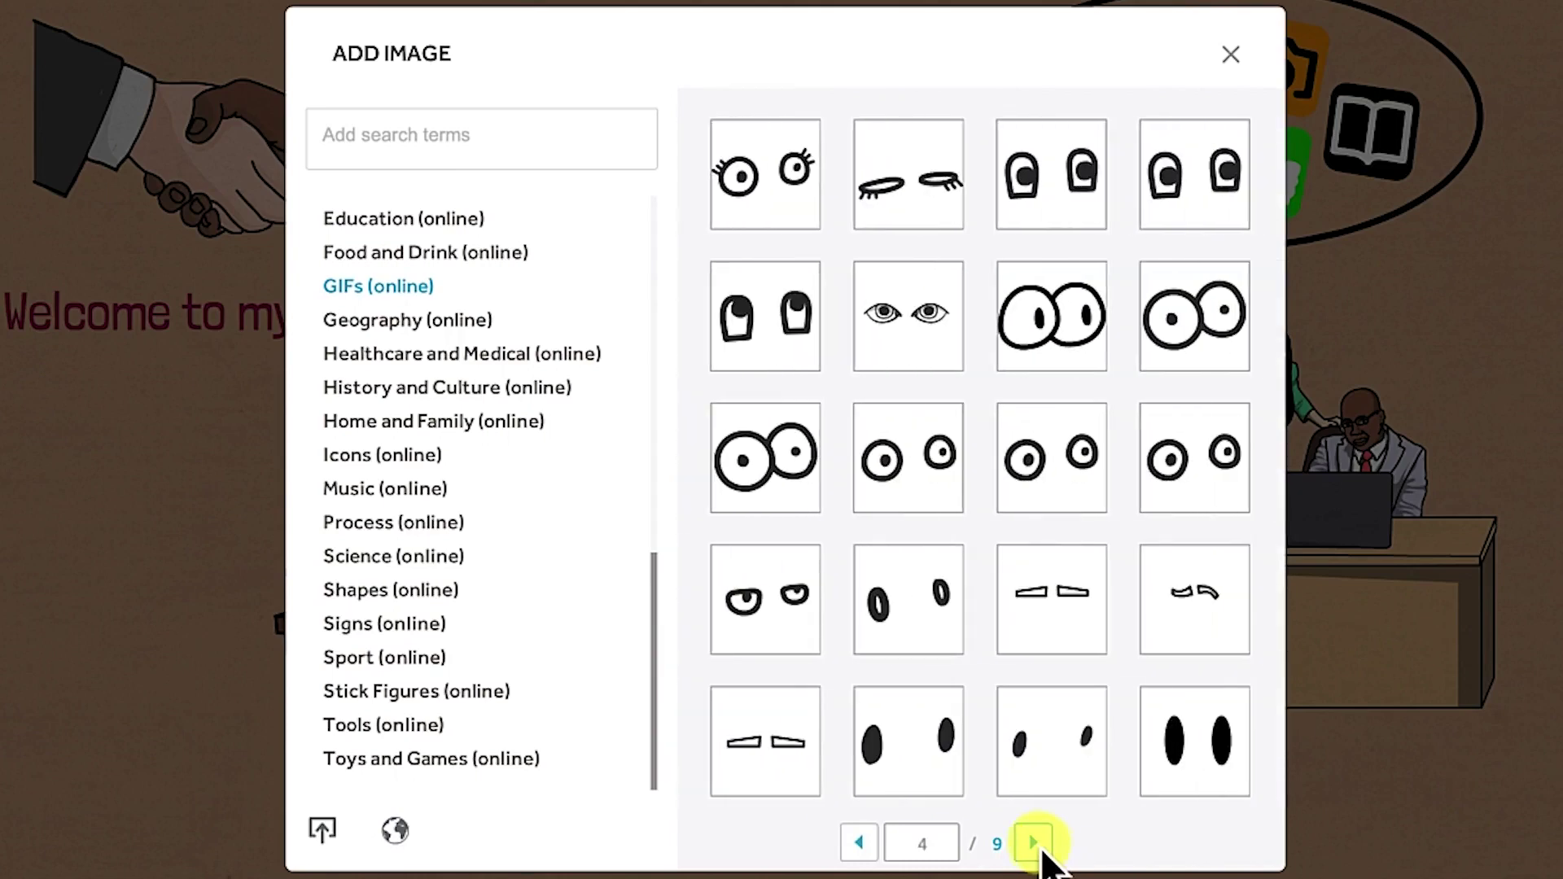
{"action": "left_click", "coordinate": [1044, 850]}
{"action": "left_click", "coordinate": [1042, 847]}
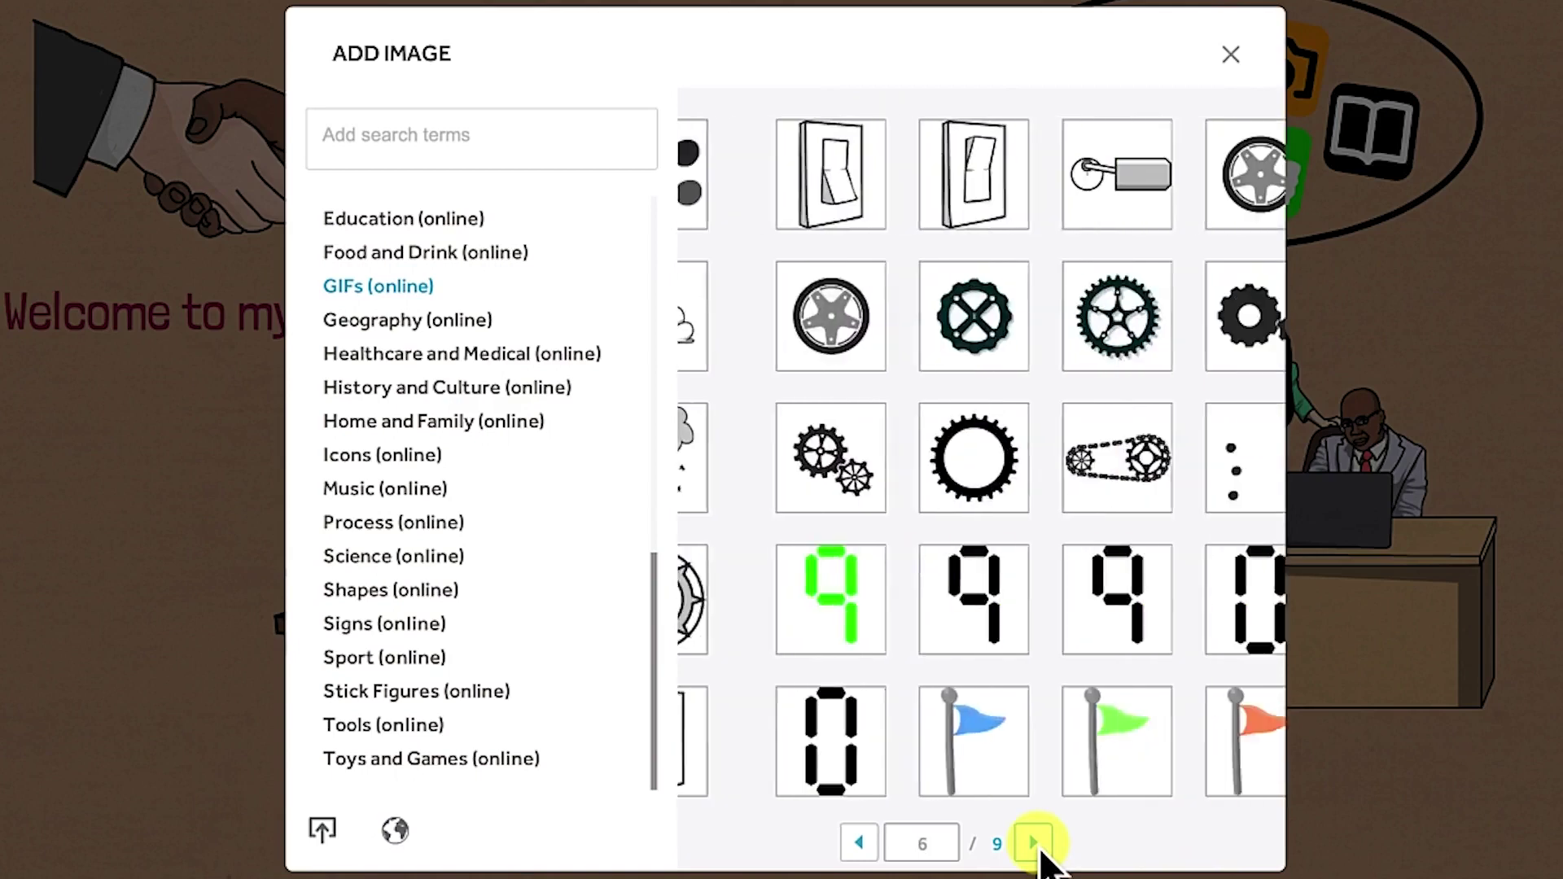
{"action": "left_click", "coordinate": [933, 847]}
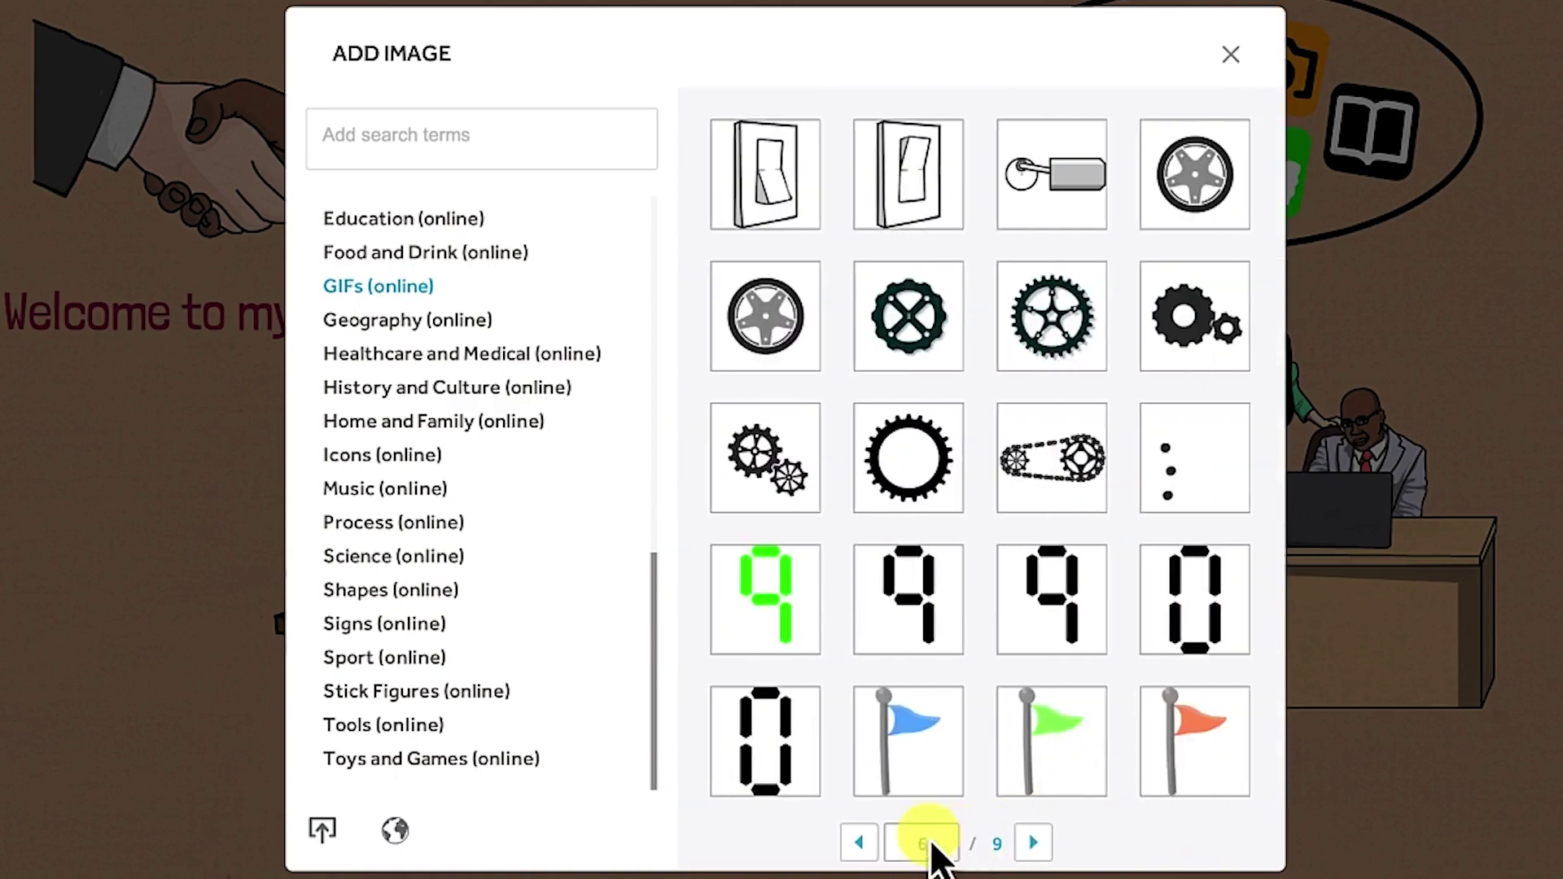
{"action": "left_click", "coordinate": [860, 844]}
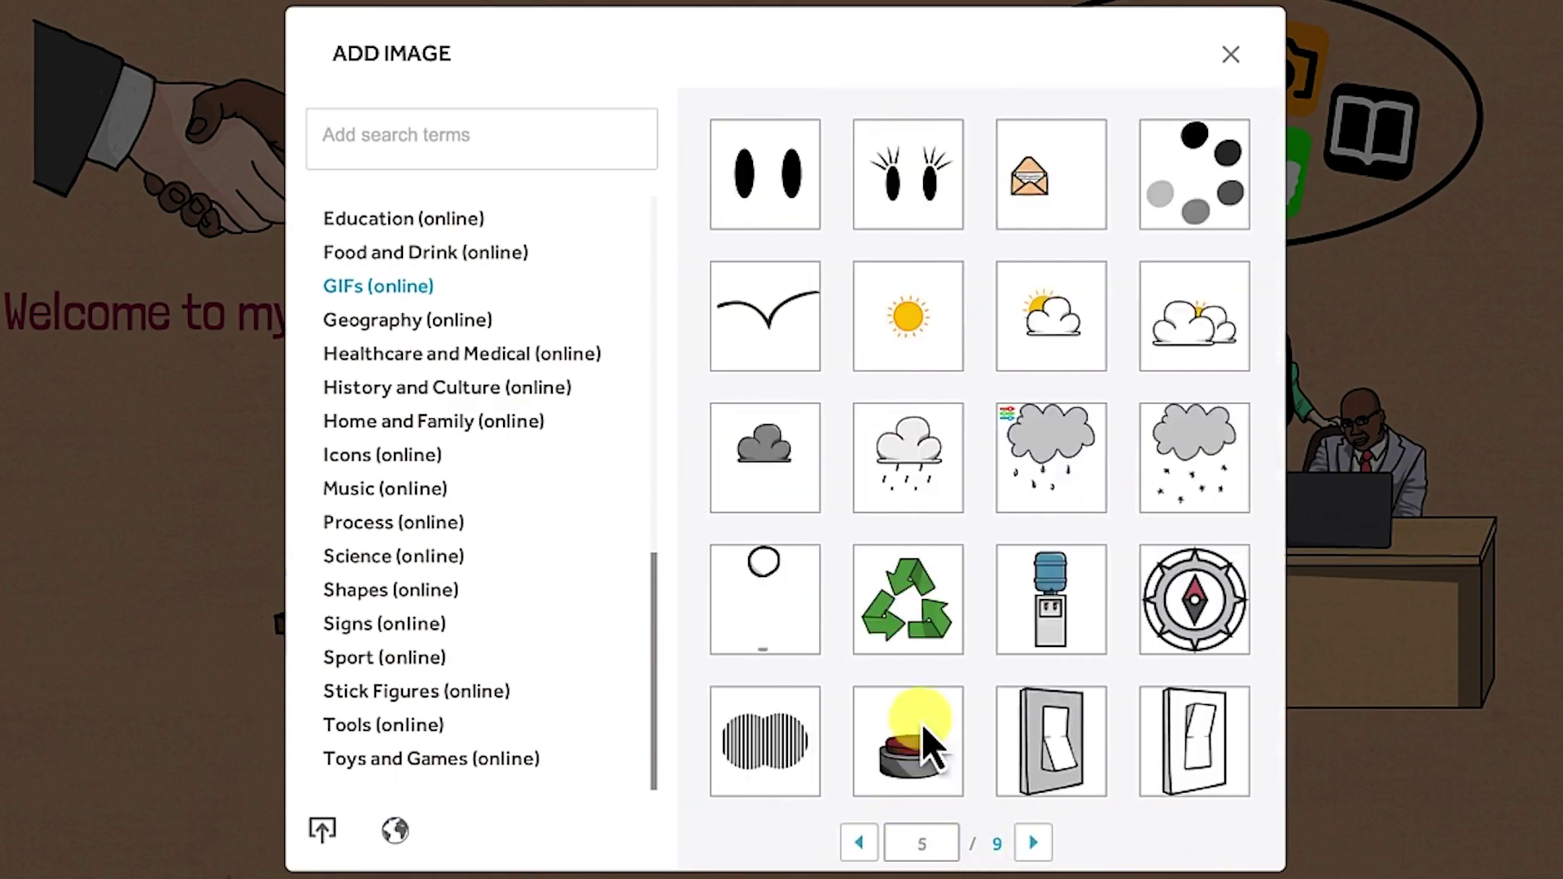
{"action": "left_click", "coordinate": [915, 622]}
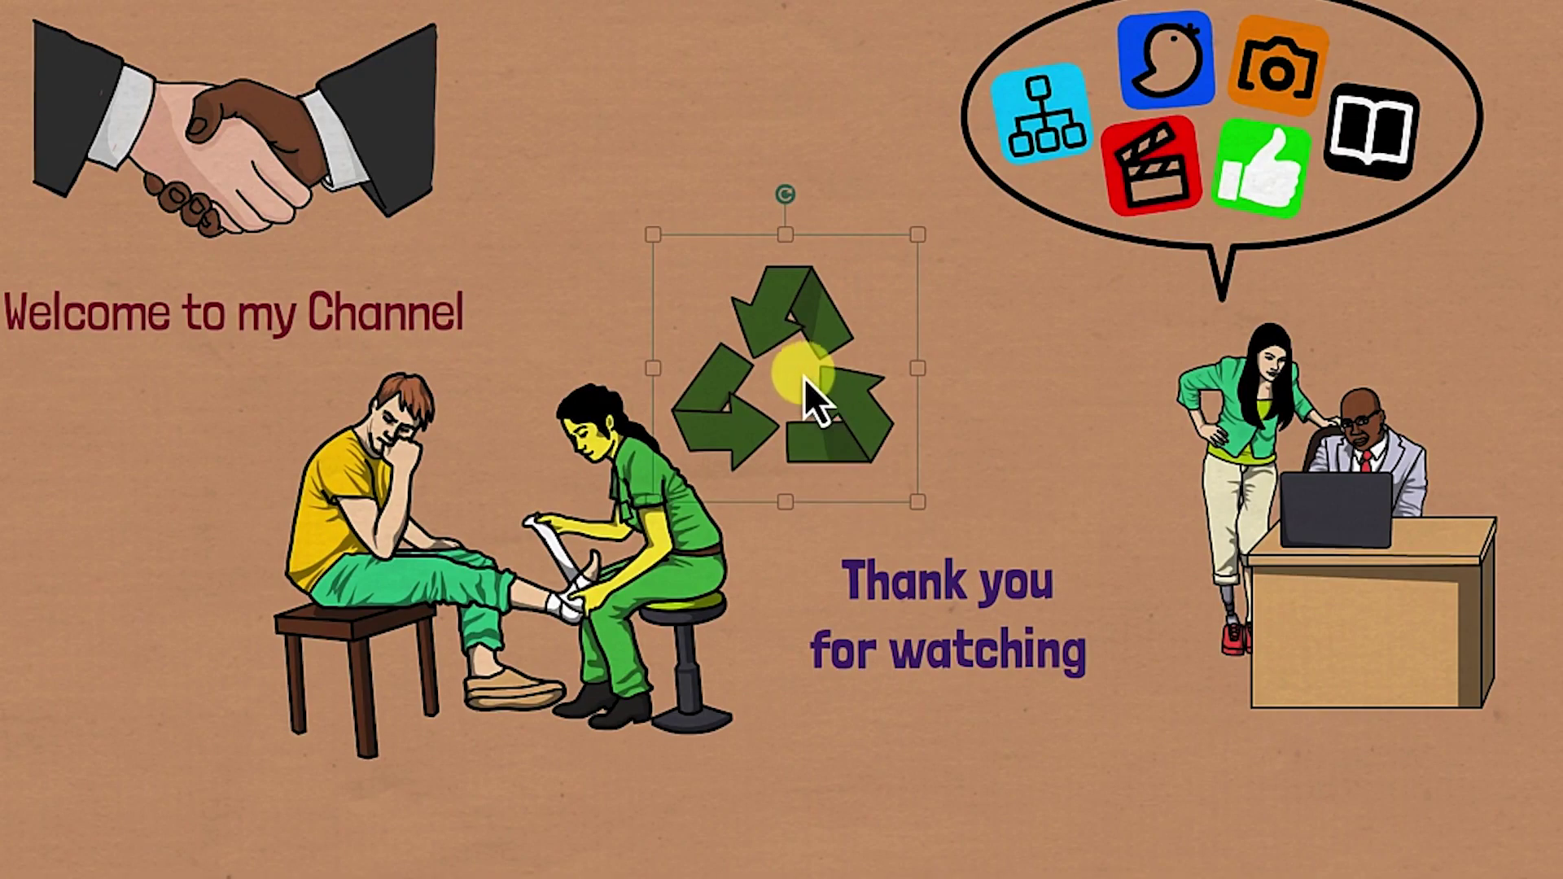
{"action": "left_click_drag", "start_coordinate": [790, 353], "coordinate": [745, 84]}
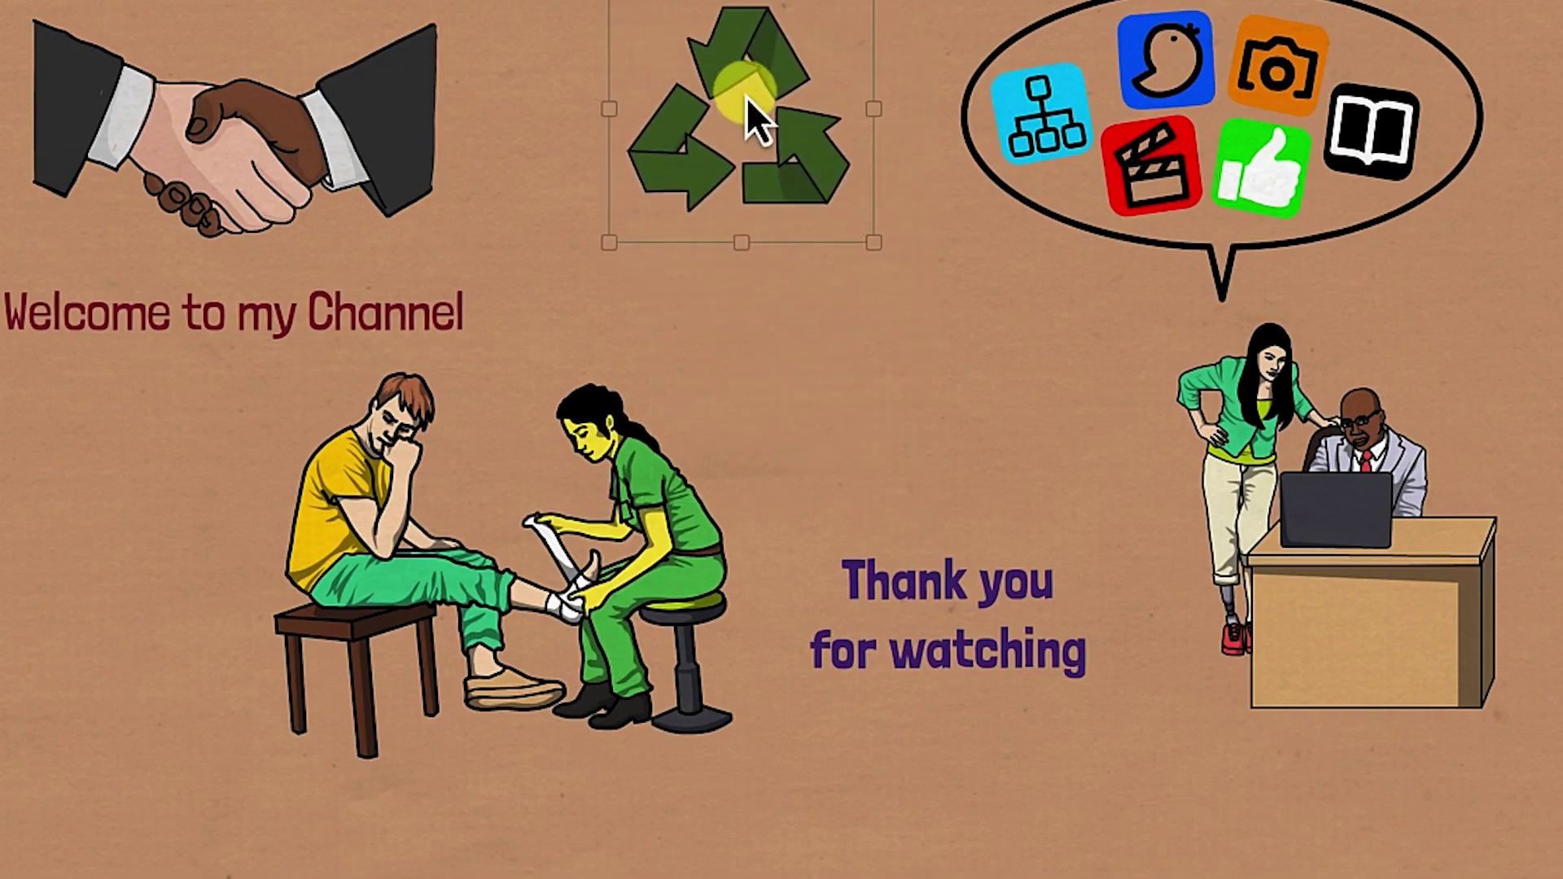
Preview the recycling GIF's animation from its properties, and close the preview and properties without changes.
{"action": "double_click", "coordinate": [745, 96]}
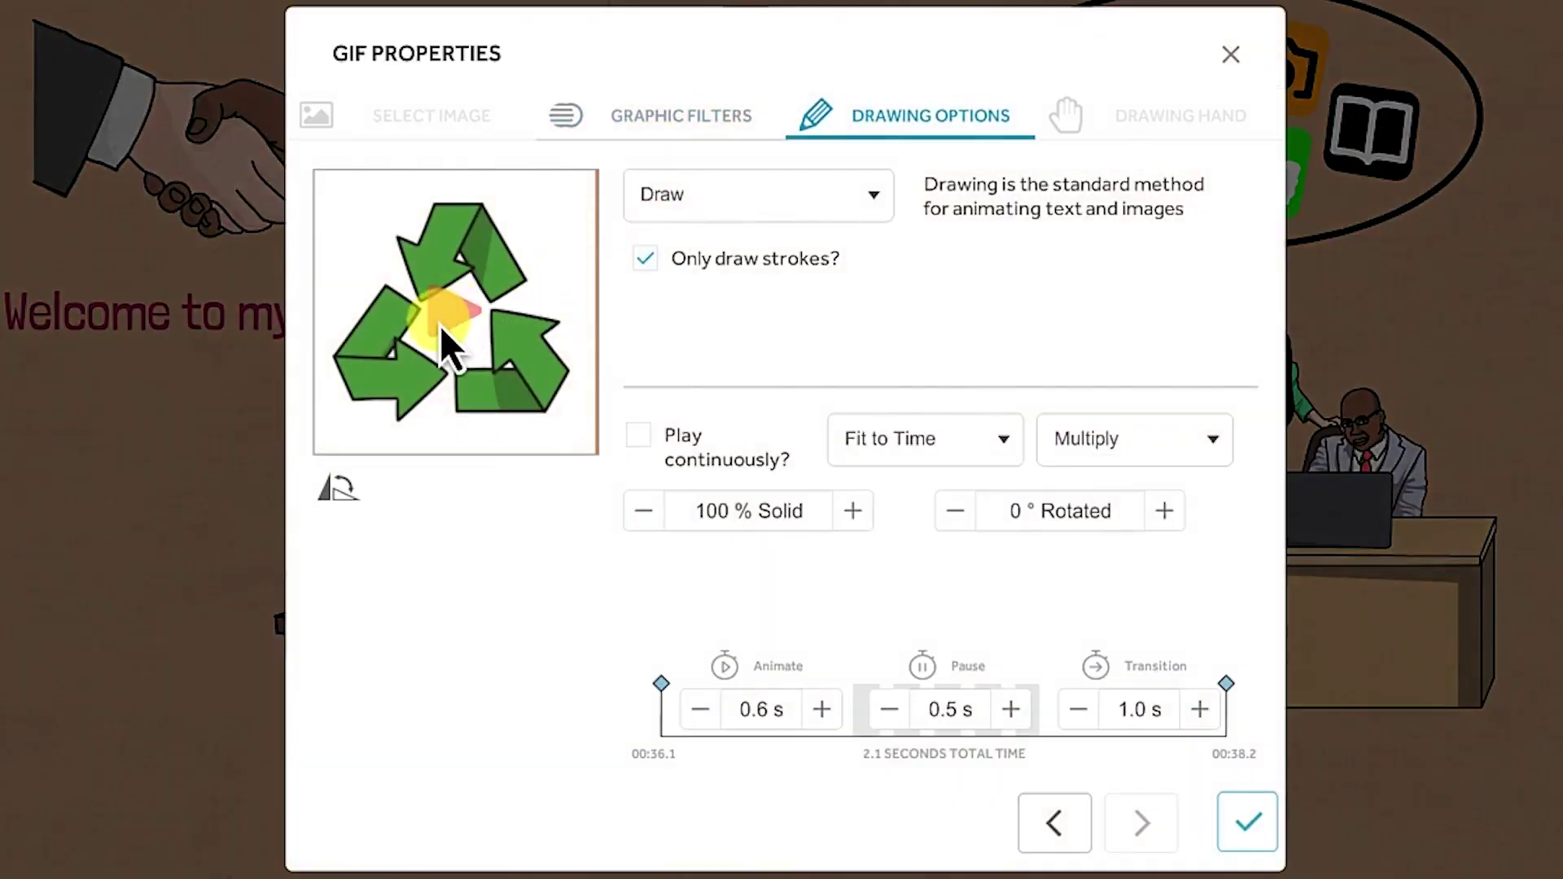
{"action": "left_click", "coordinate": [439, 325]}
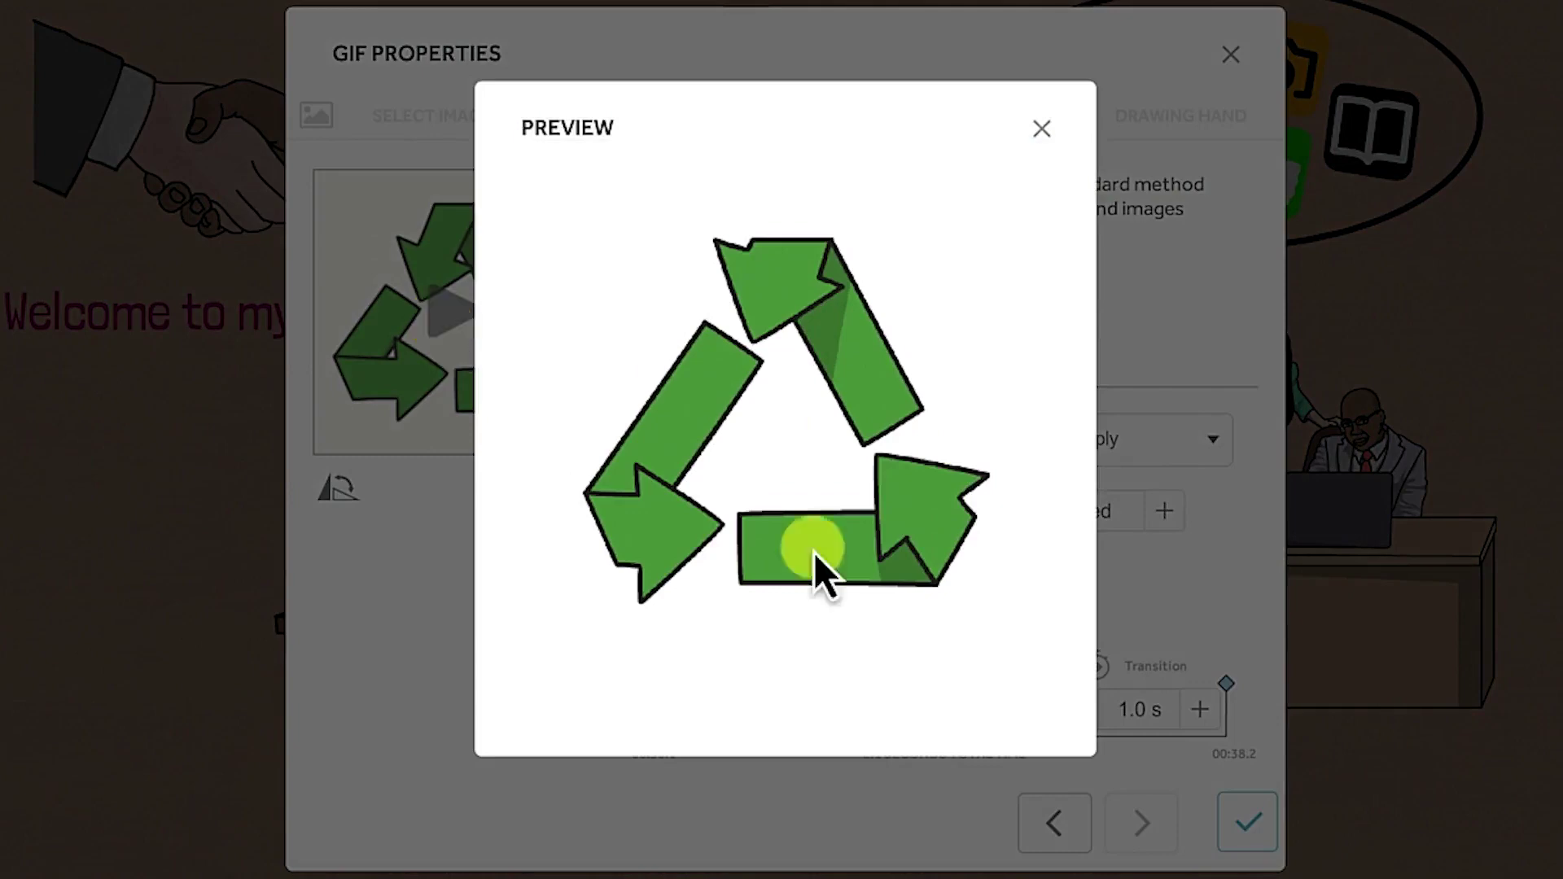
{"action": "left_click", "coordinate": [1032, 41]}
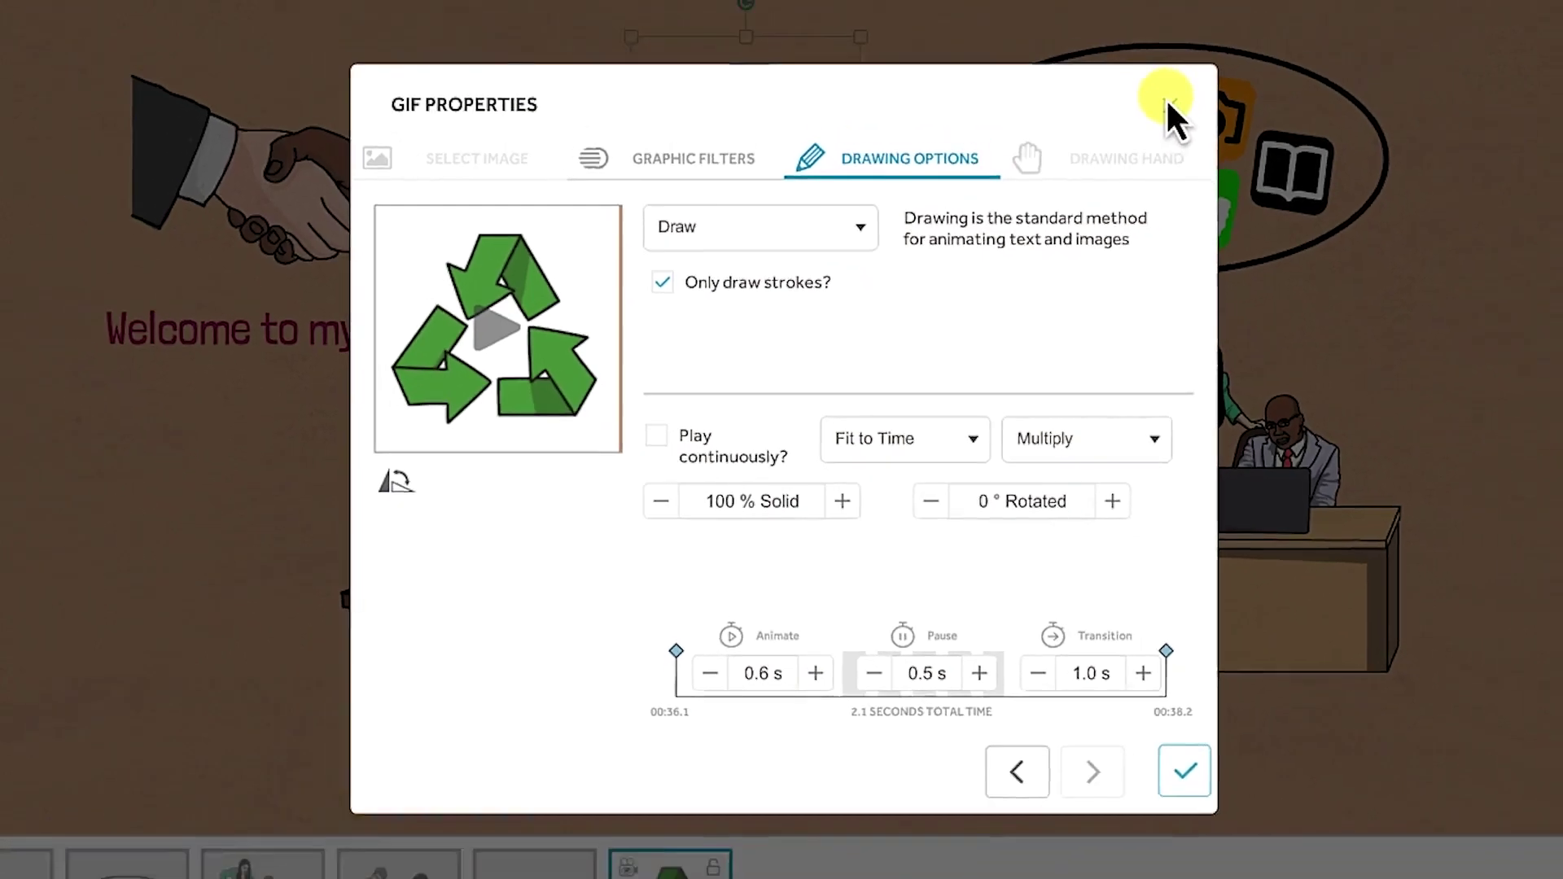
{"action": "left_click", "coordinate": [1233, 56]}
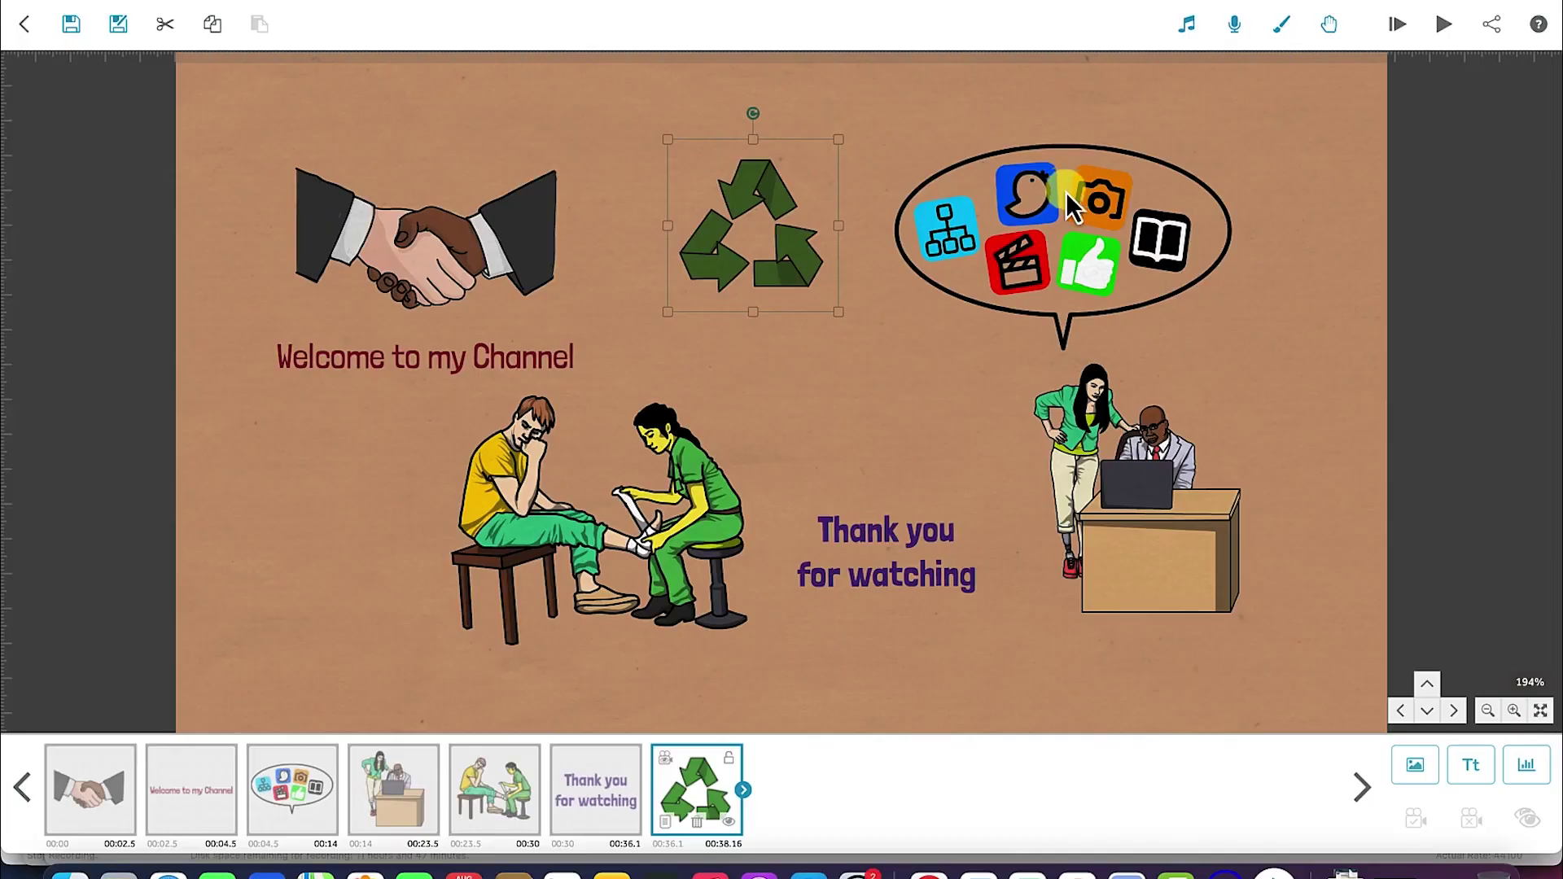
Bring up the image library again, and switch to Google Chrome to view the gifpaint.com site.
{"action": "left_click", "coordinate": [1421, 773]}
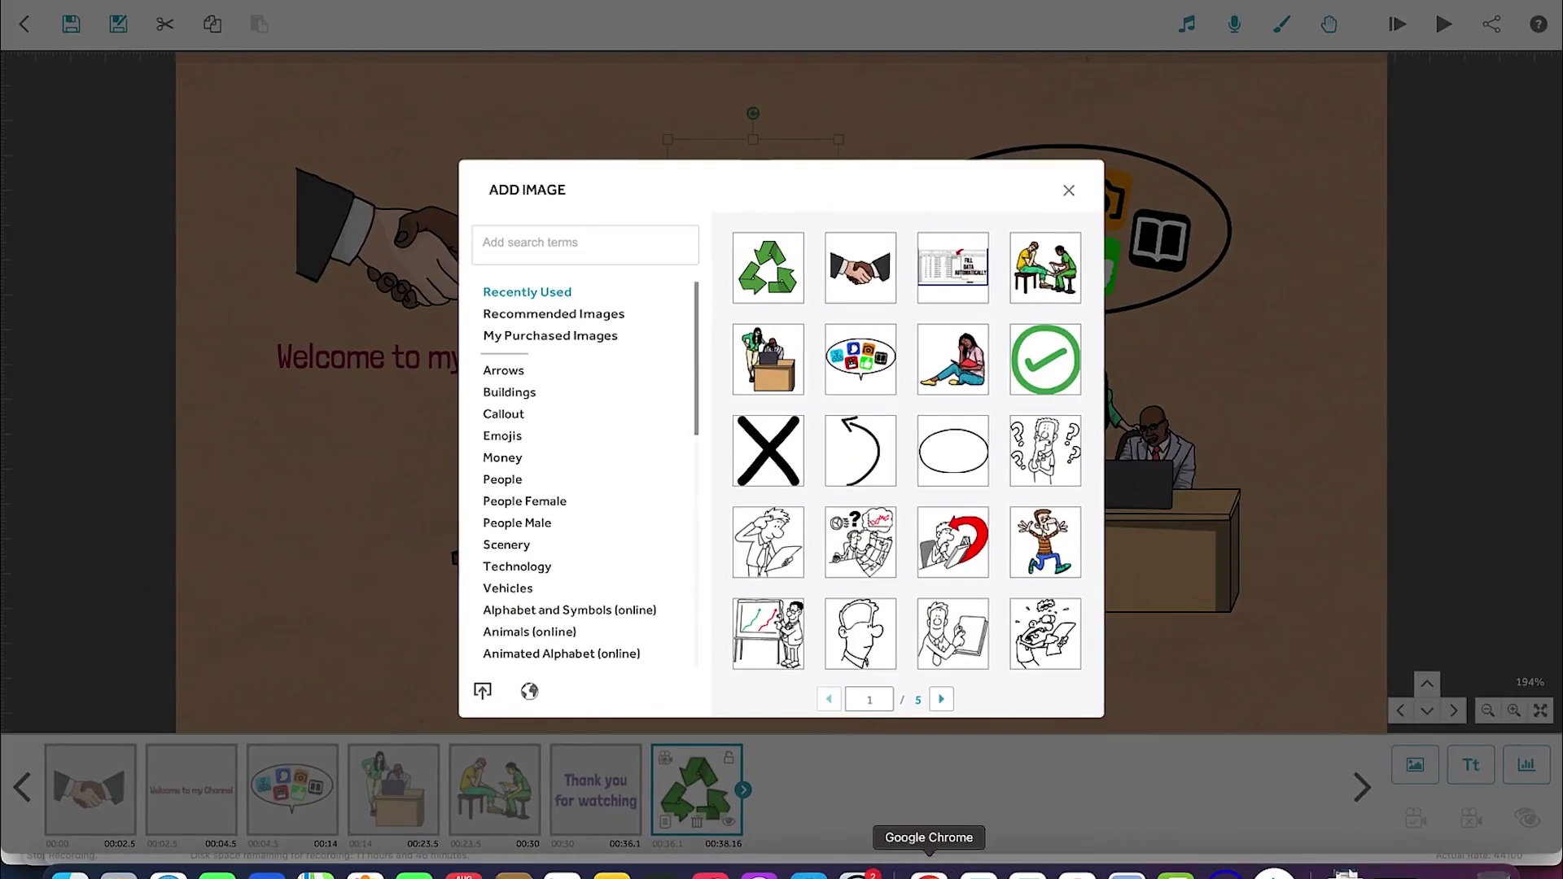
{"action": "left_click", "coordinate": [929, 872]}
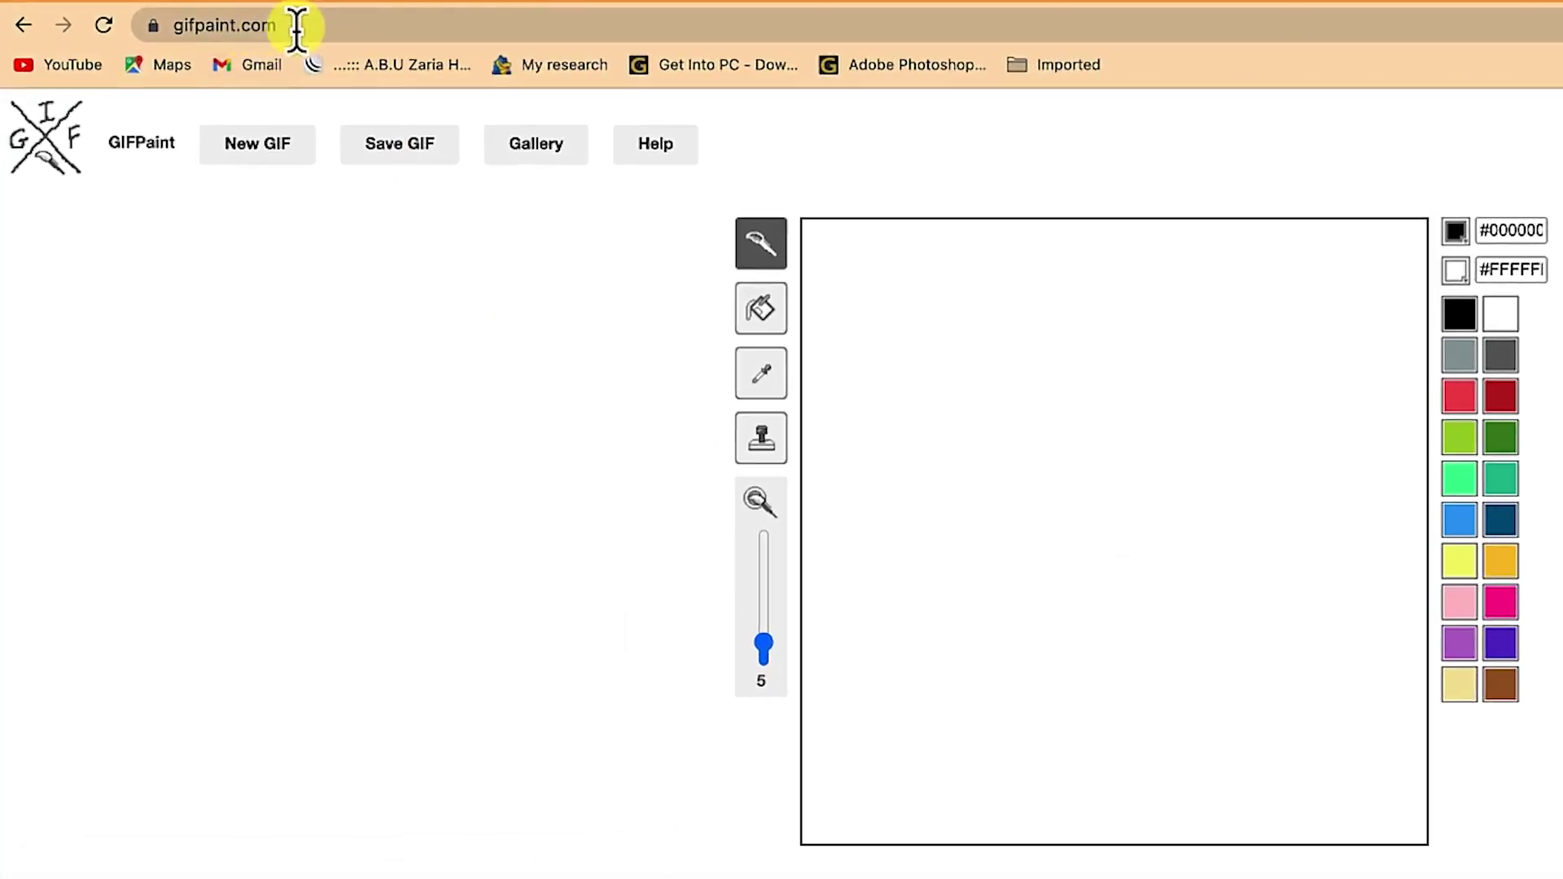
{"action": "left_click", "coordinate": [303, 28]}
{"action": "left_click", "coordinate": [296, 27]}
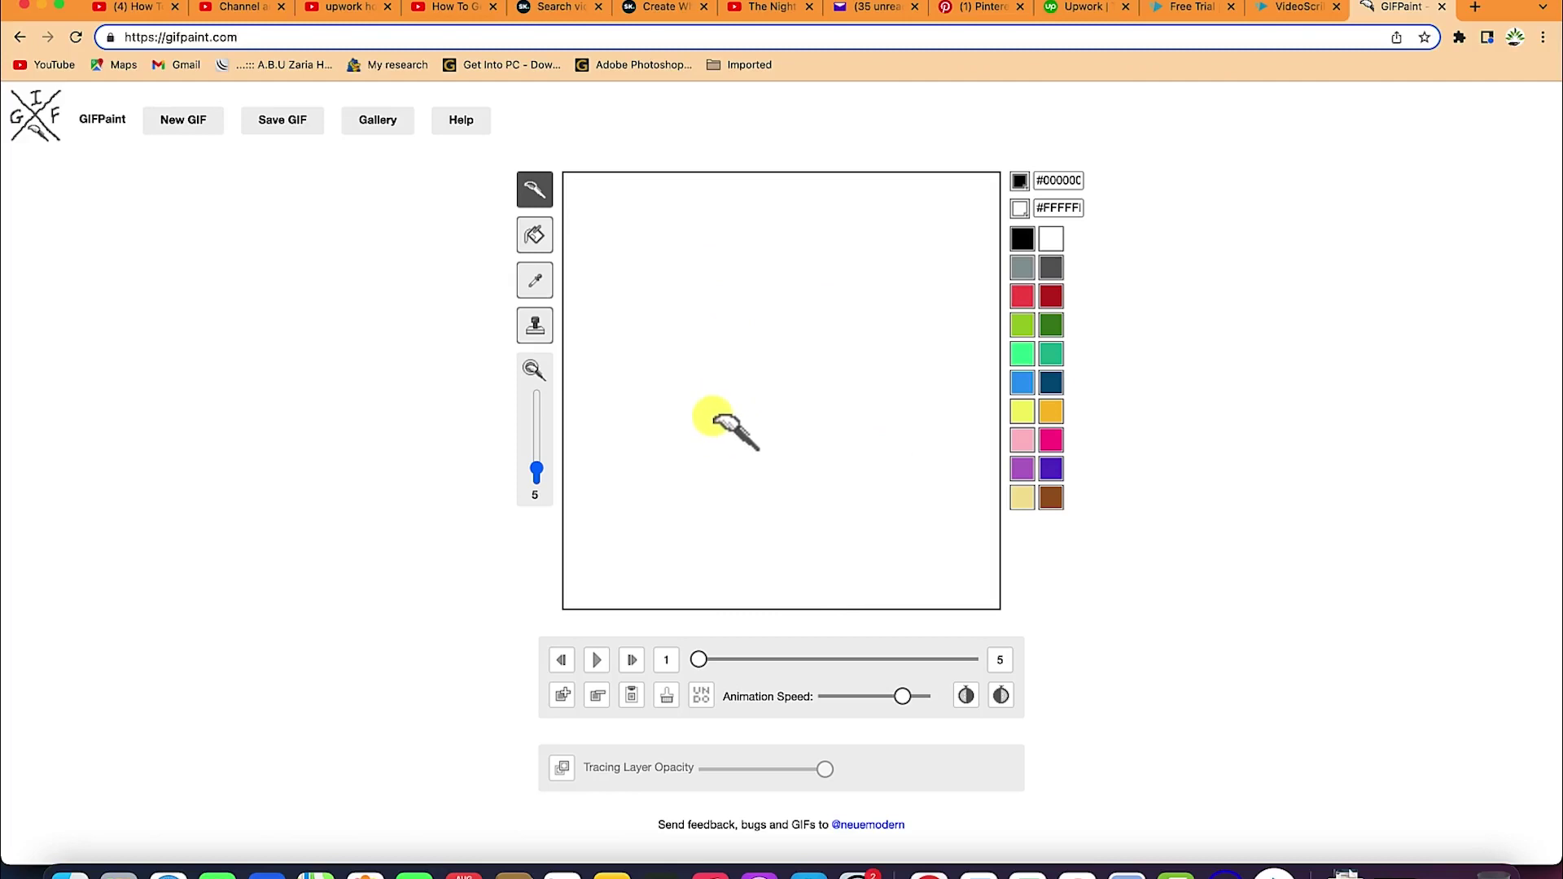
{"action": "left_click", "coordinate": [537, 273]}
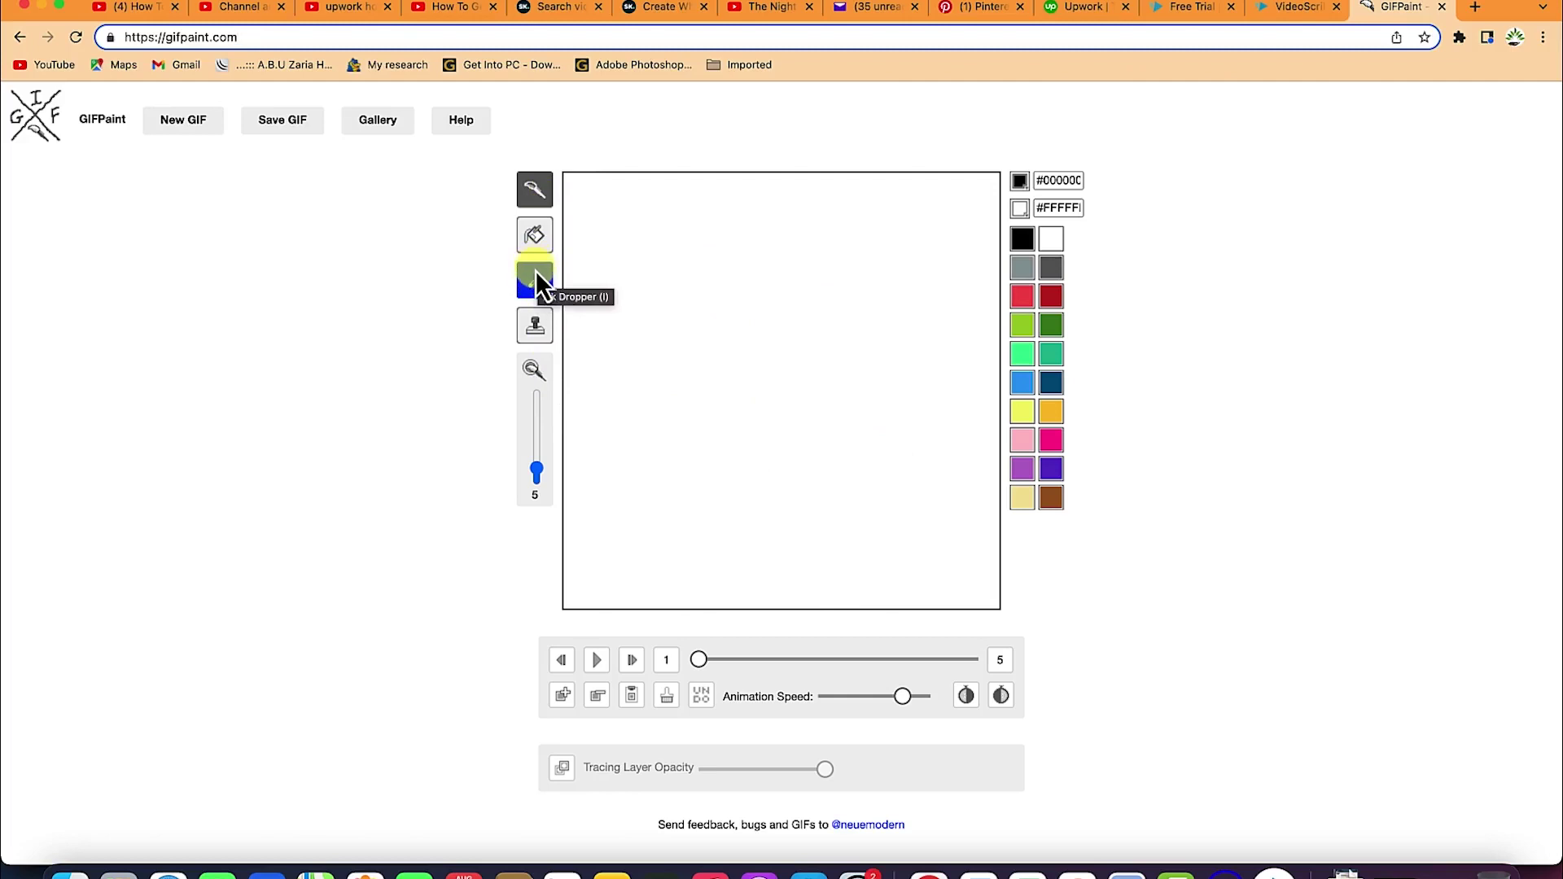
{"action": "left_click", "coordinate": [533, 329]}
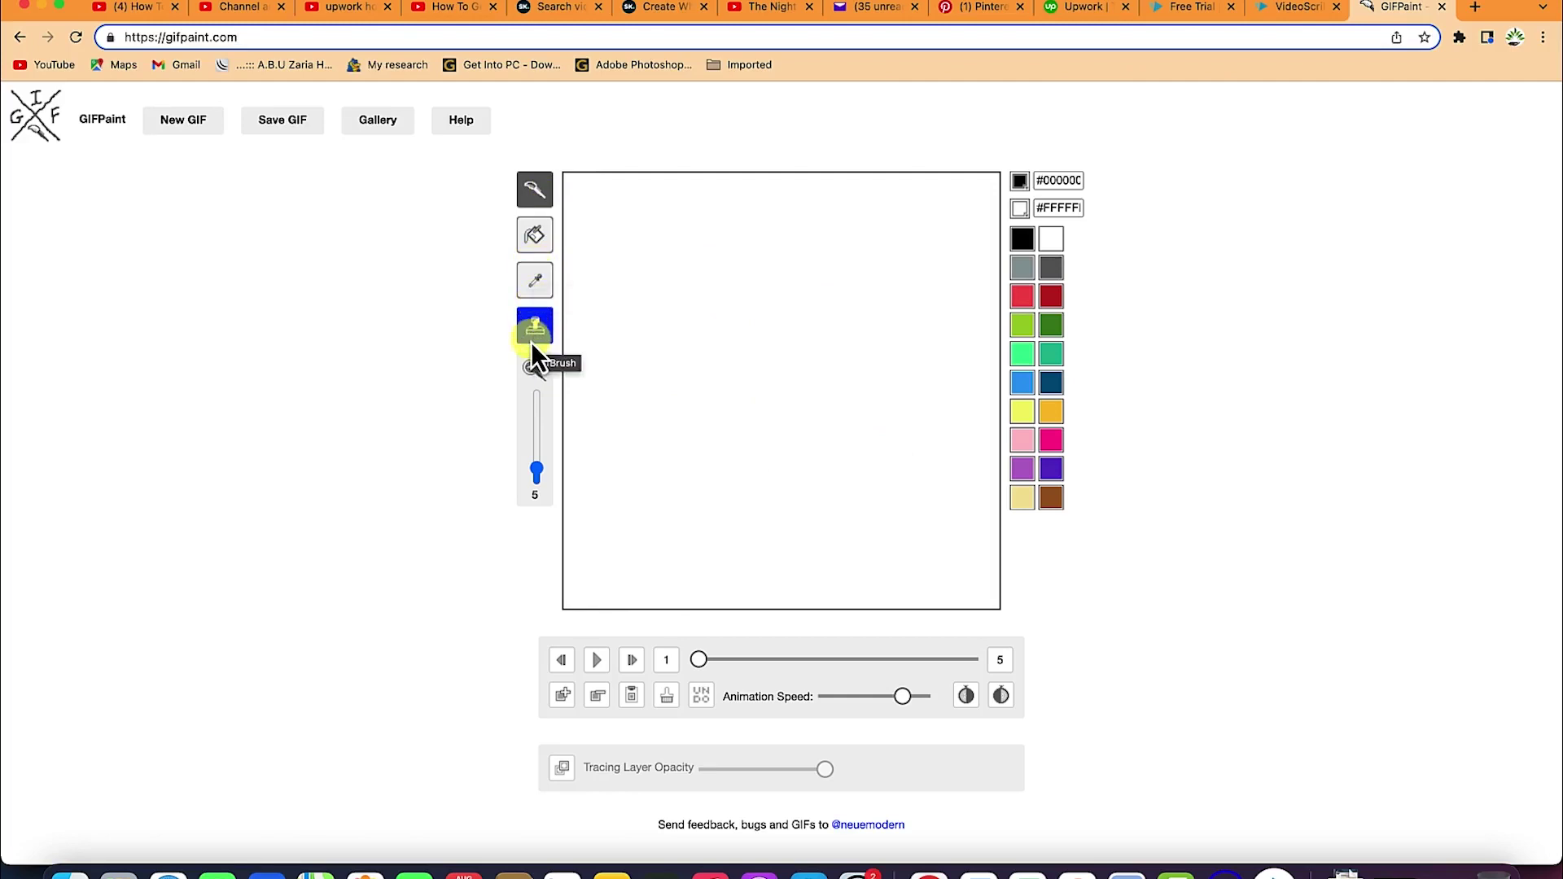
{"action": "left_click", "coordinate": [535, 470]}
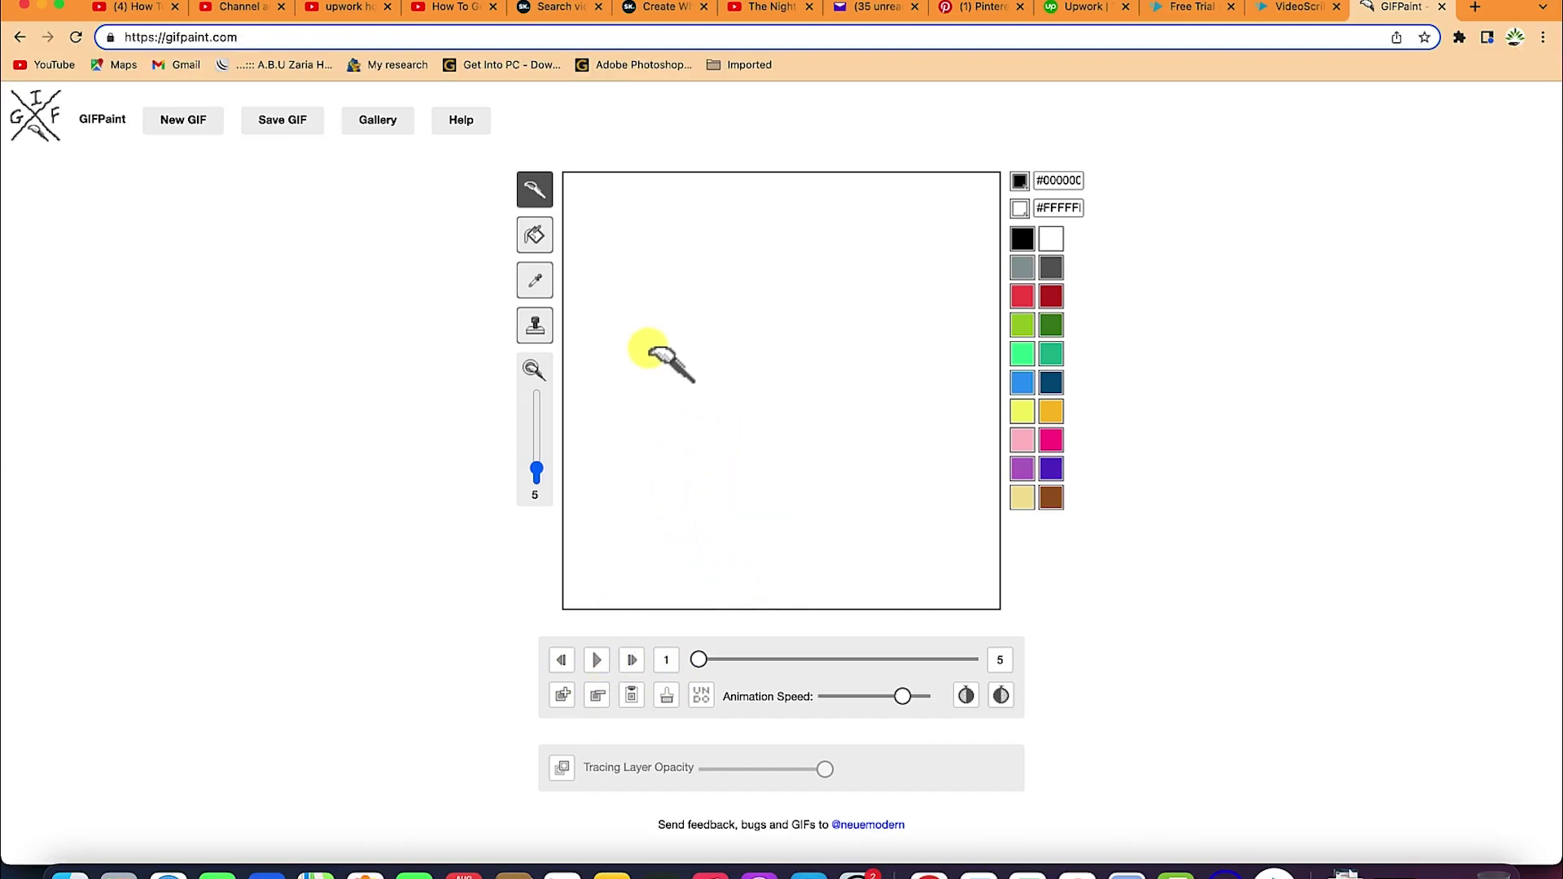
Write "Welcome" freehand in dark violet with brush size 5, rising diagonally across the first frame of the canvas.
{"action": "left_click", "coordinate": [1027, 473]}
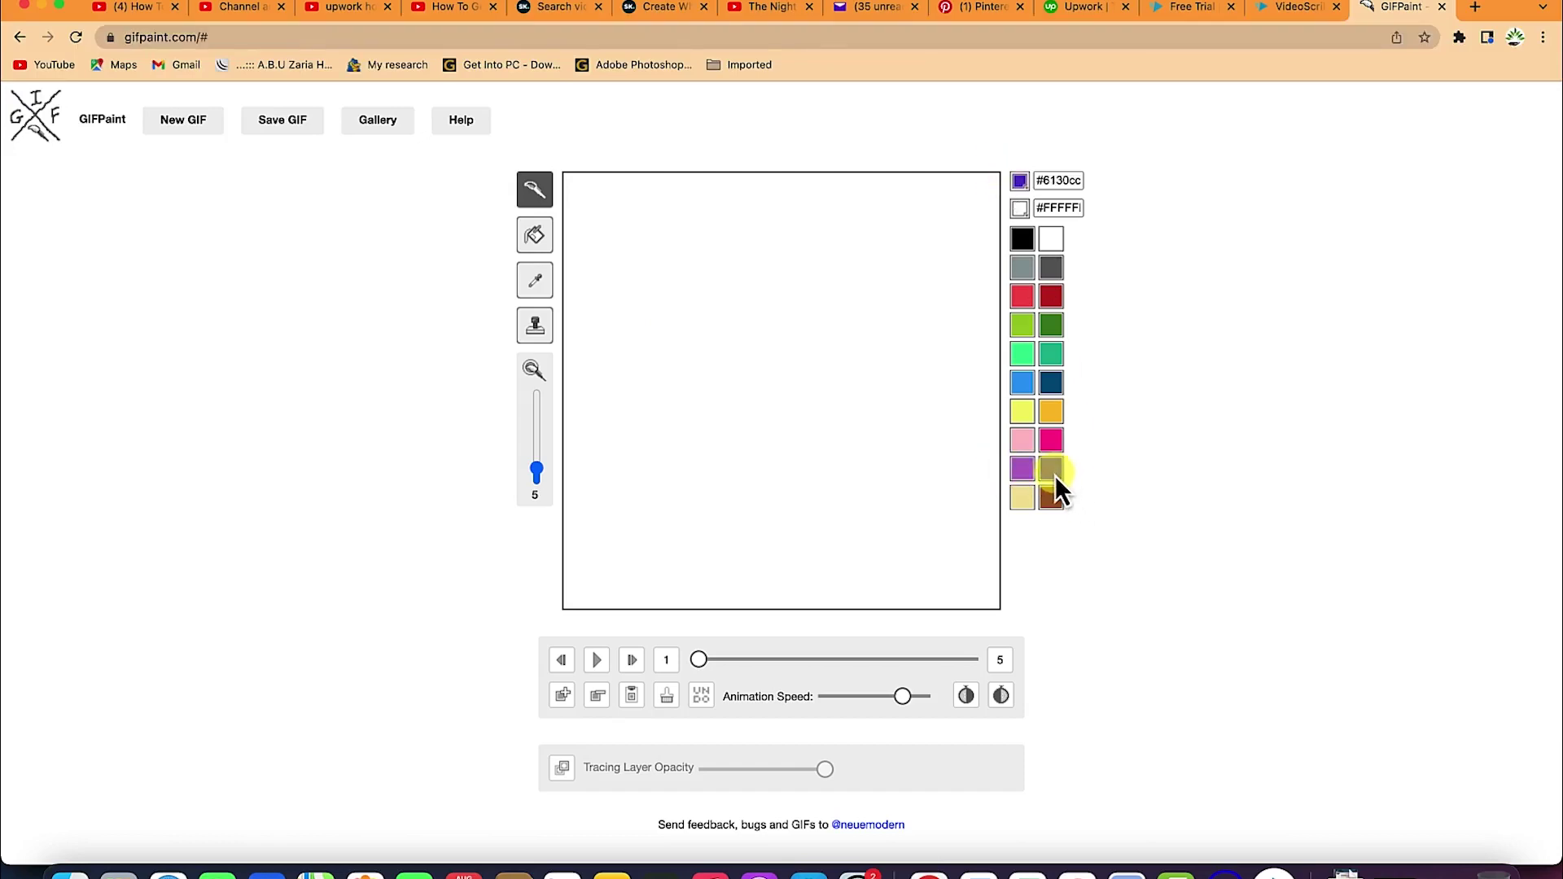
{"action": "mouse_move", "coordinate": [621, 414]}
{"action": "left_mouse_down"}
{"action": "mouse_move", "coordinate": [673, 443]}
{"action": "mouse_move", "coordinate": [667, 408]}
{"action": "mouse_move", "coordinate": [692, 426]}
{"action": "mouse_move", "coordinate": [660, 380]}
{"action": "mouse_move", "coordinate": [697, 409]}
{"action": "mouse_move", "coordinate": [688, 381]}
{"action": "mouse_move", "coordinate": [708, 407]}
{"action": "mouse_move", "coordinate": [708, 355]}
{"action": "mouse_move", "coordinate": [722, 395]}
{"action": "mouse_move", "coordinate": [728, 346]}
{"action": "mouse_move", "coordinate": [735, 377]}
{"action": "mouse_move", "coordinate": [749, 334]}
{"action": "mouse_move", "coordinate": [760, 367]}
{"action": "mouse_move", "coordinate": [756, 330]}
{"action": "mouse_move", "coordinate": [777, 351]}
{"action": "mouse_move", "coordinate": [782, 312]}
{"action": "mouse_move", "coordinate": [791, 346]}
{"action": "mouse_move", "coordinate": [810, 307]}
{"action": "left_mouse_up"}
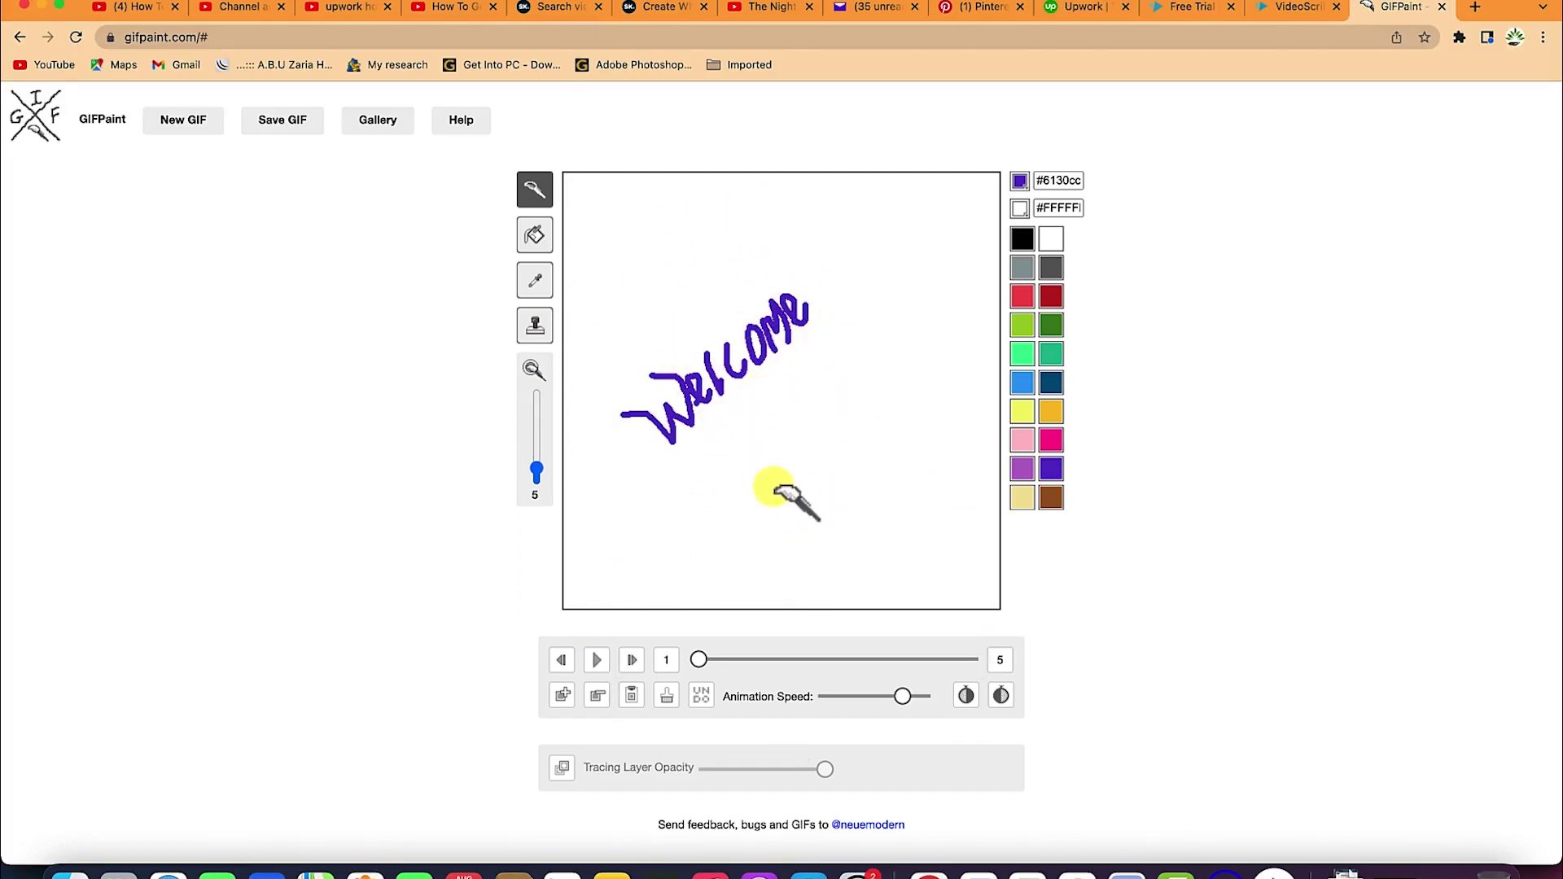
Play and stop the GIF animation, lower its animation speed, and play it again.
{"action": "left_click", "coordinate": [596, 660]}
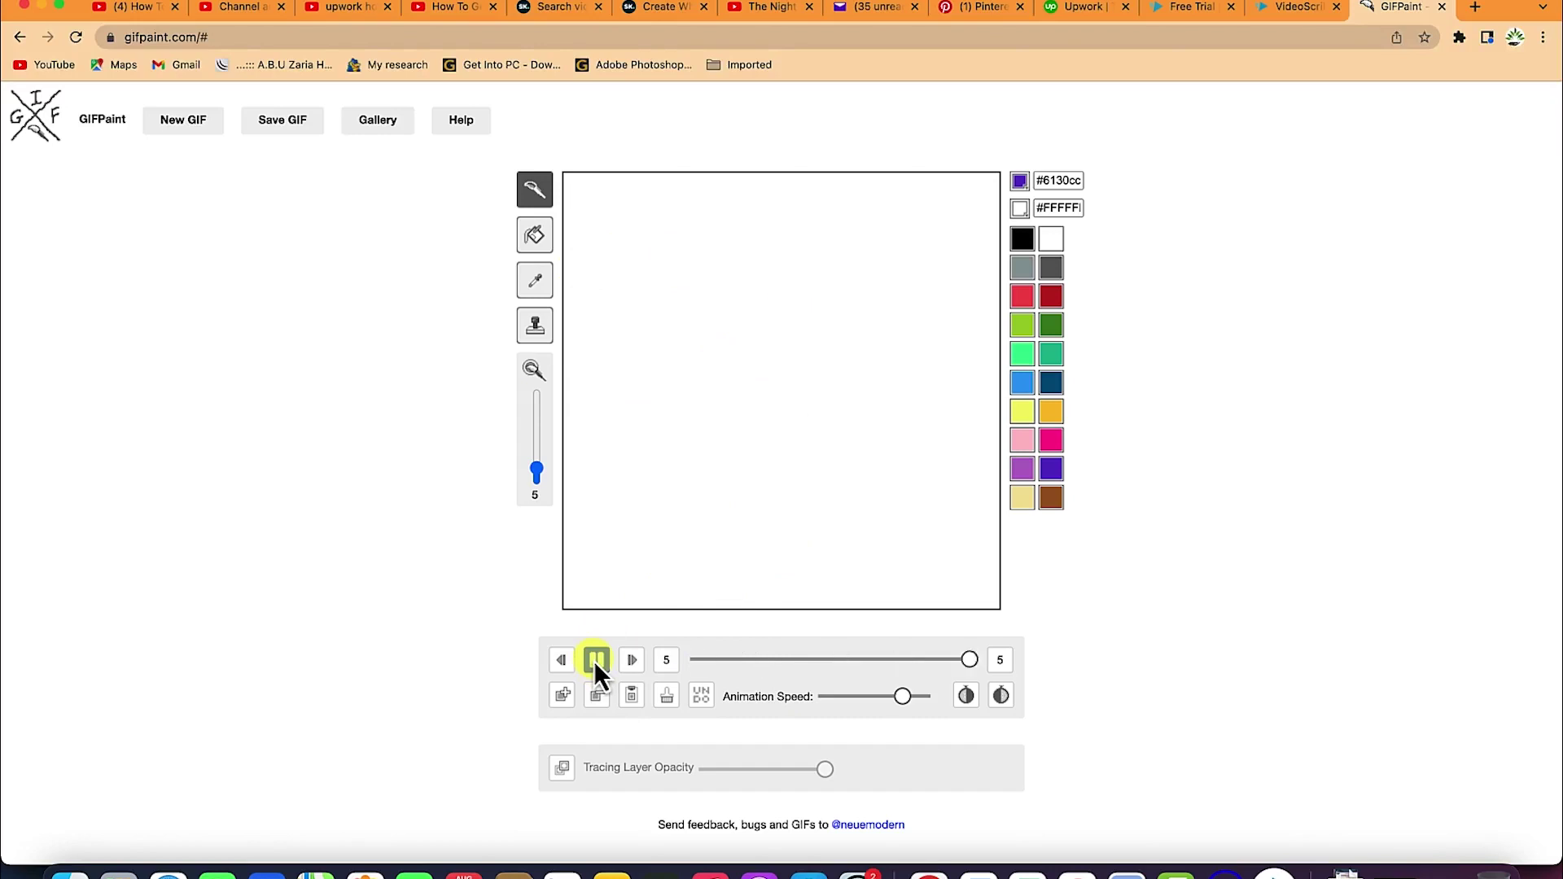
{"action": "left_click", "coordinate": [593, 665]}
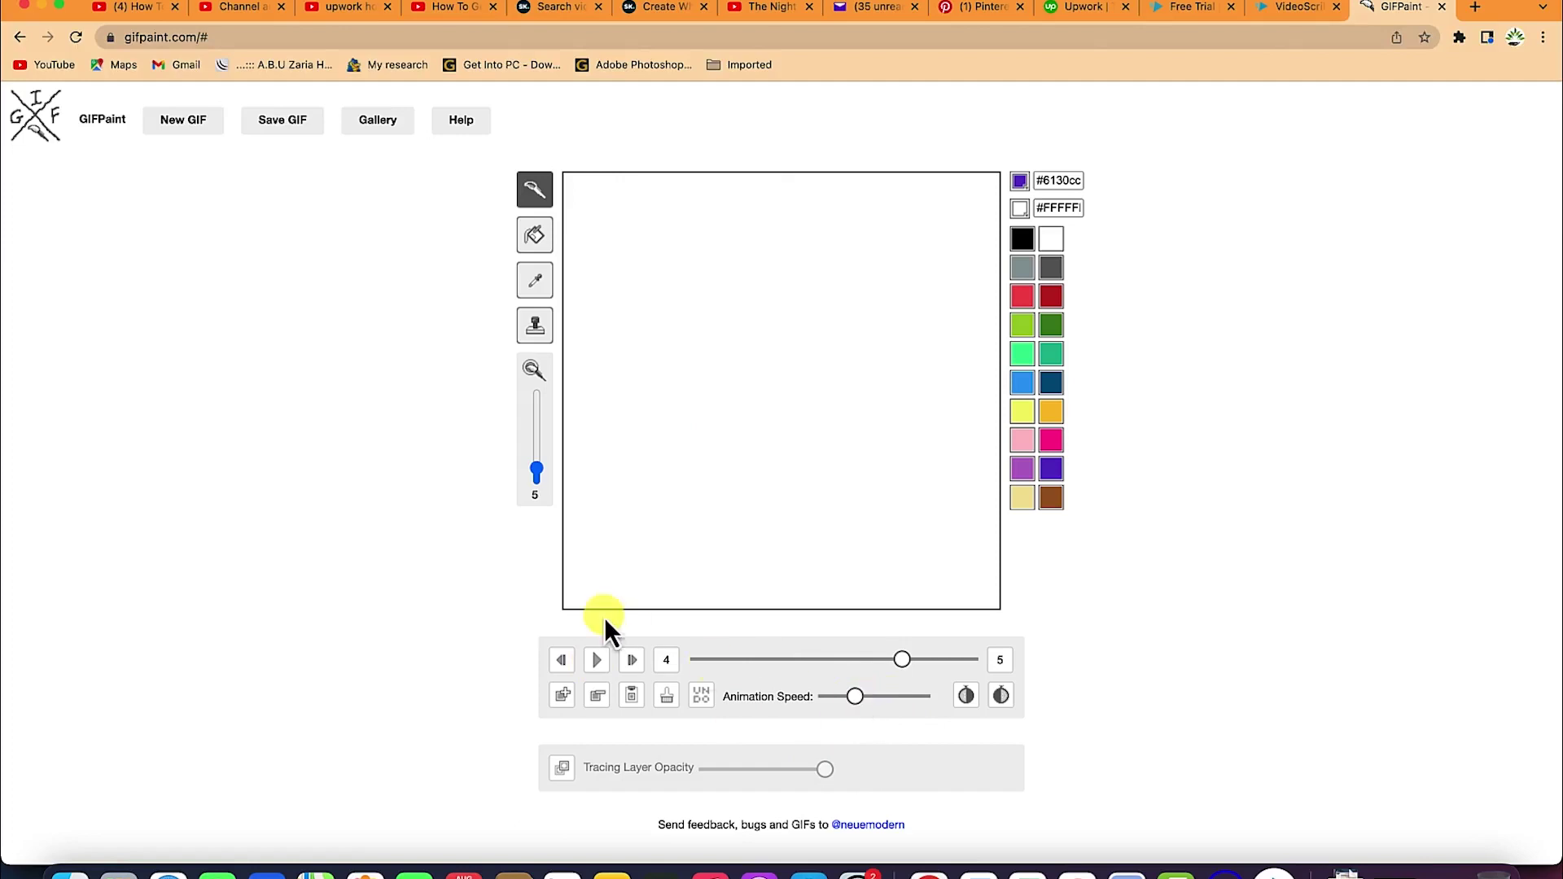
{"action": "left_click", "coordinate": [599, 667]}
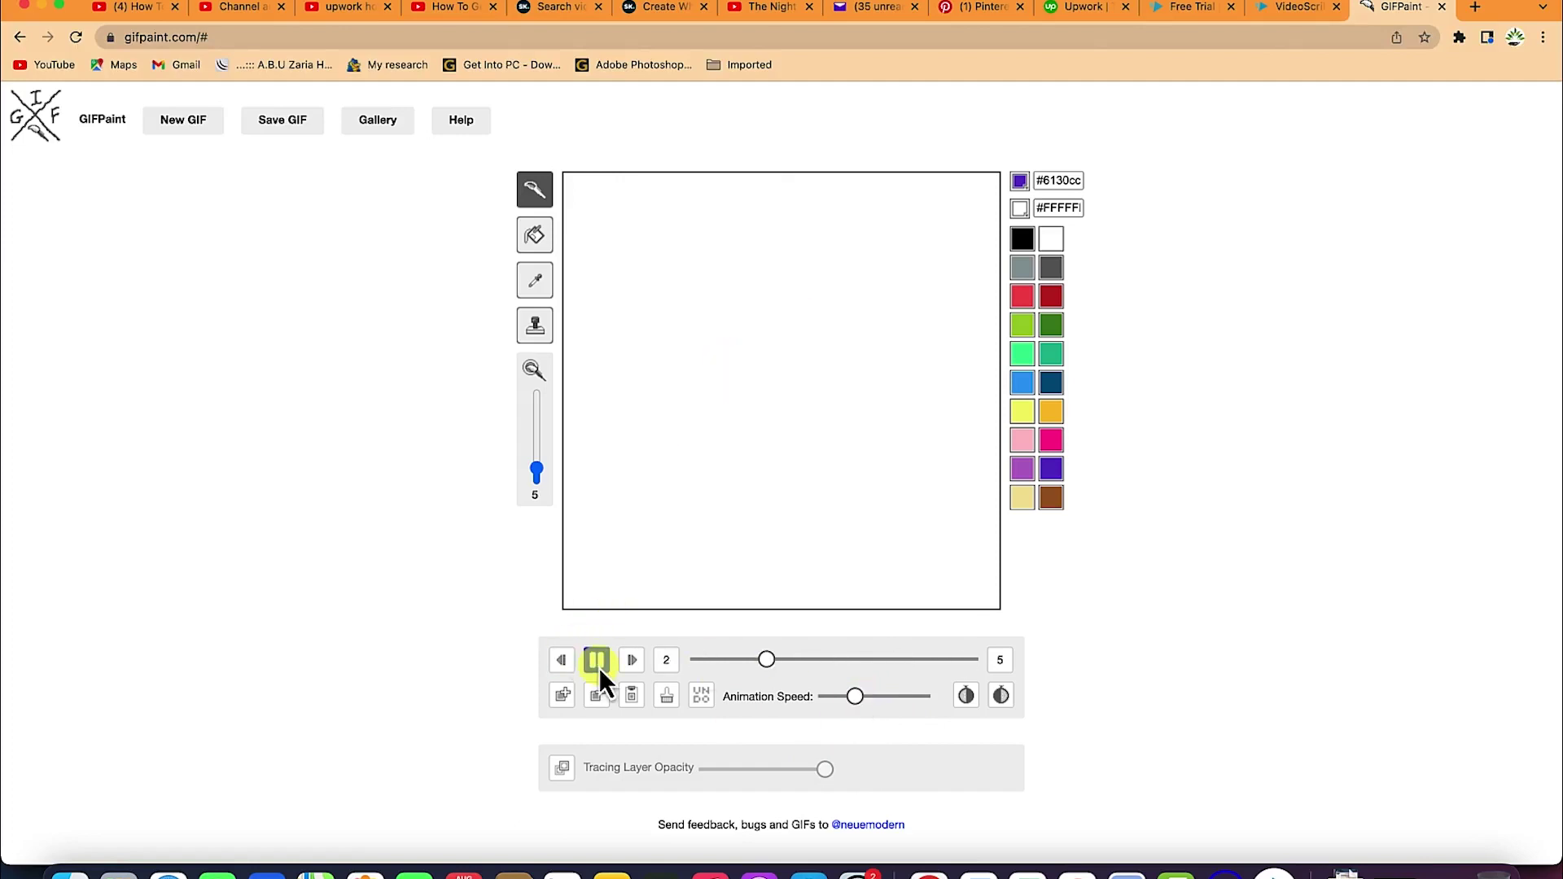
Lower the GIF's animation speed, raise it slightly again, and stop playback on the first frame showing "Welcome".
{"action": "left_click_drag", "start_coordinate": [853, 699], "coordinate": [832, 700]}
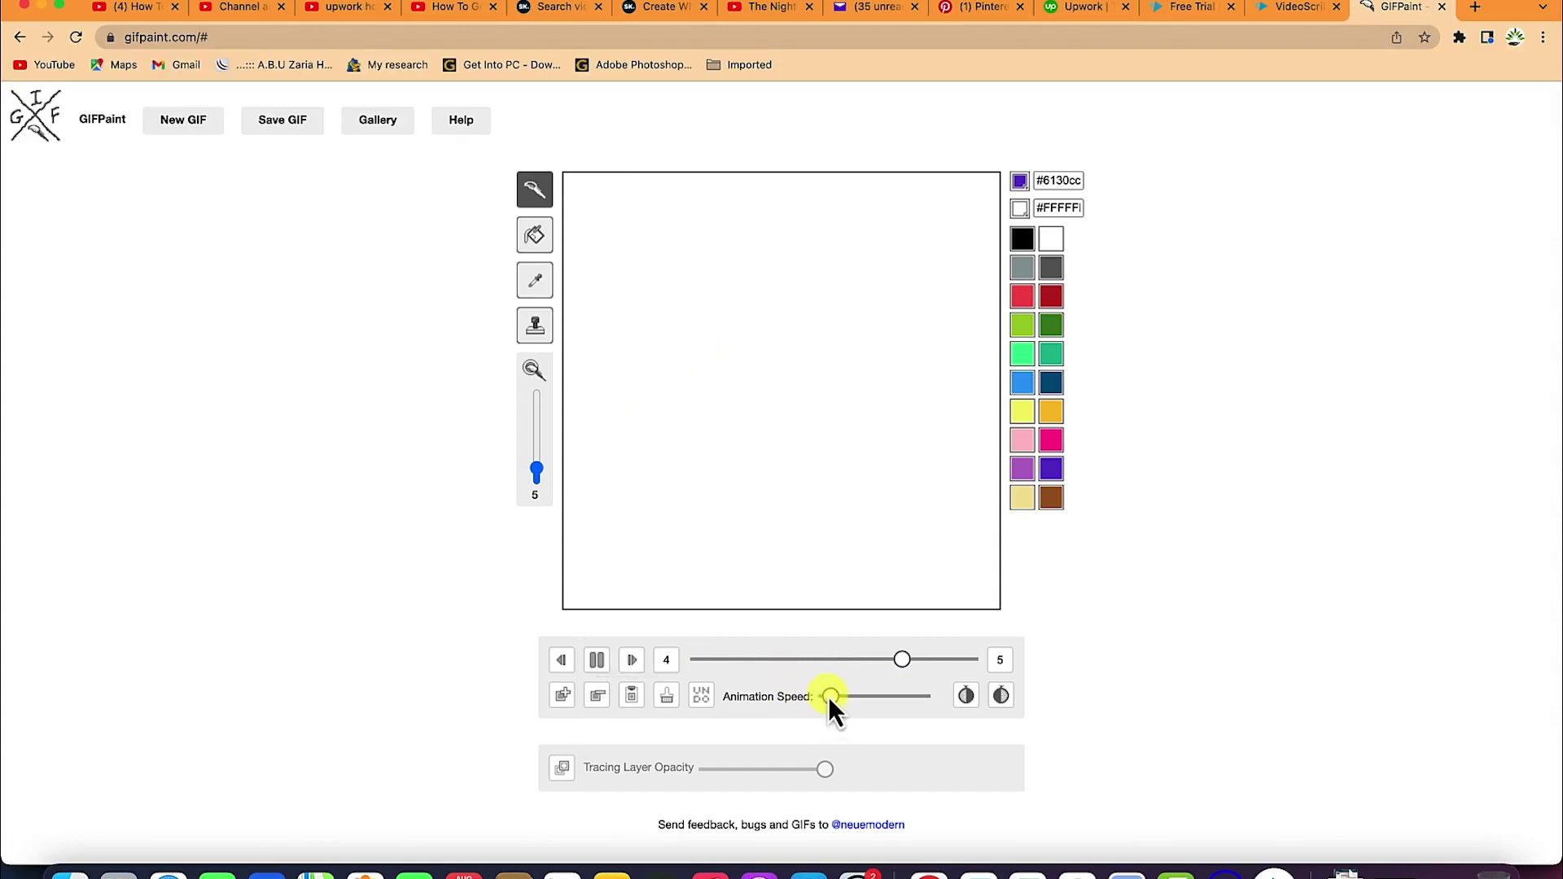
{"action": "left_click_drag", "start_coordinate": [828, 696], "coordinate": [837, 697]}
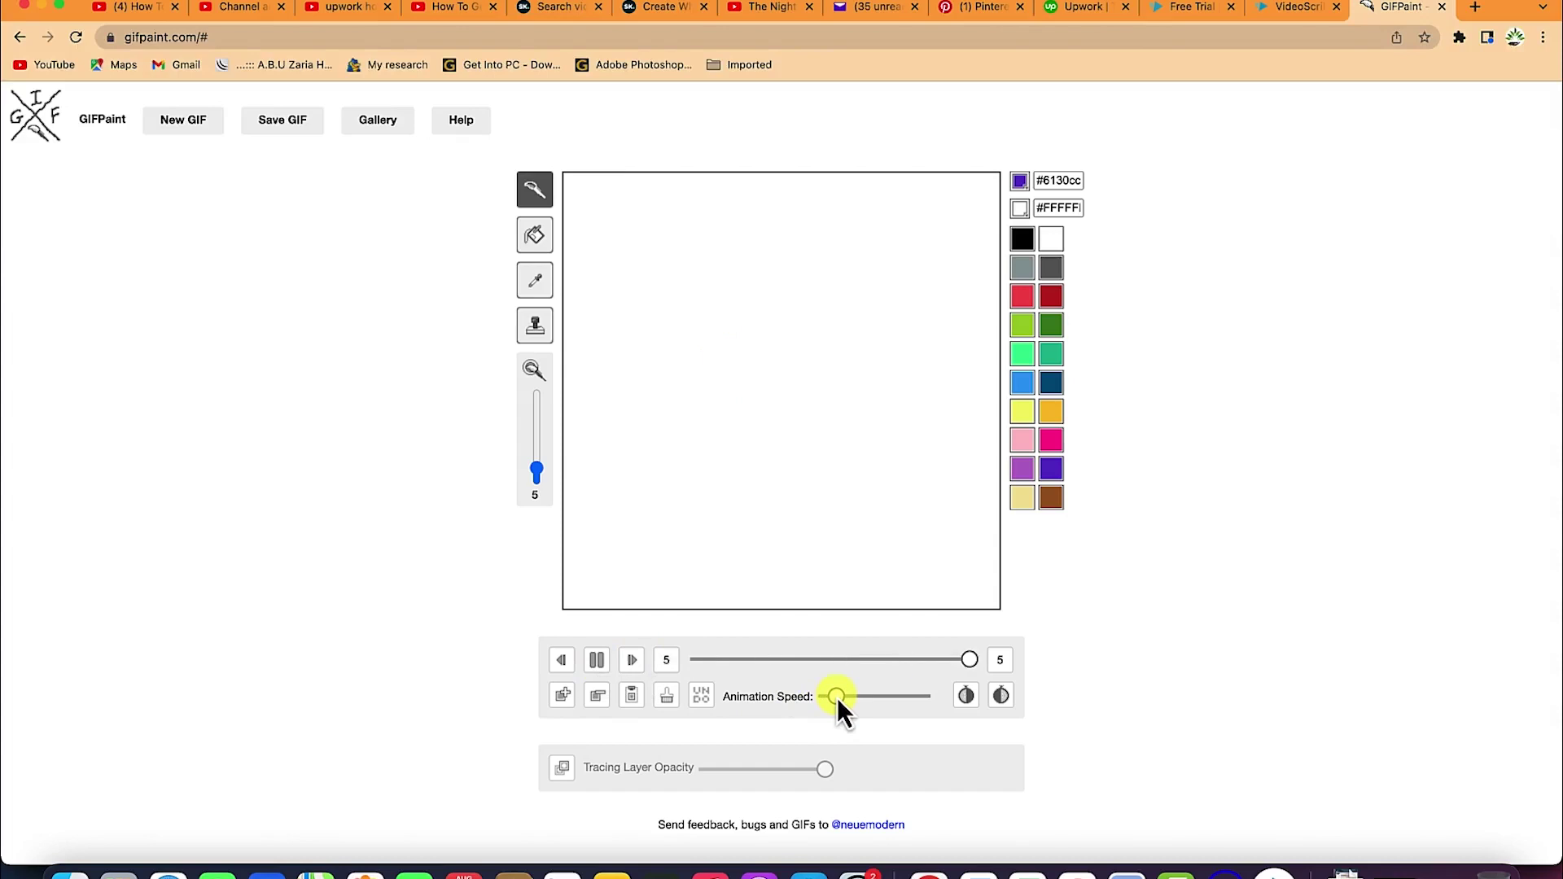
{"action": "left_click", "coordinate": [594, 660]}
{"action": "left_click", "coordinate": [632, 659]}
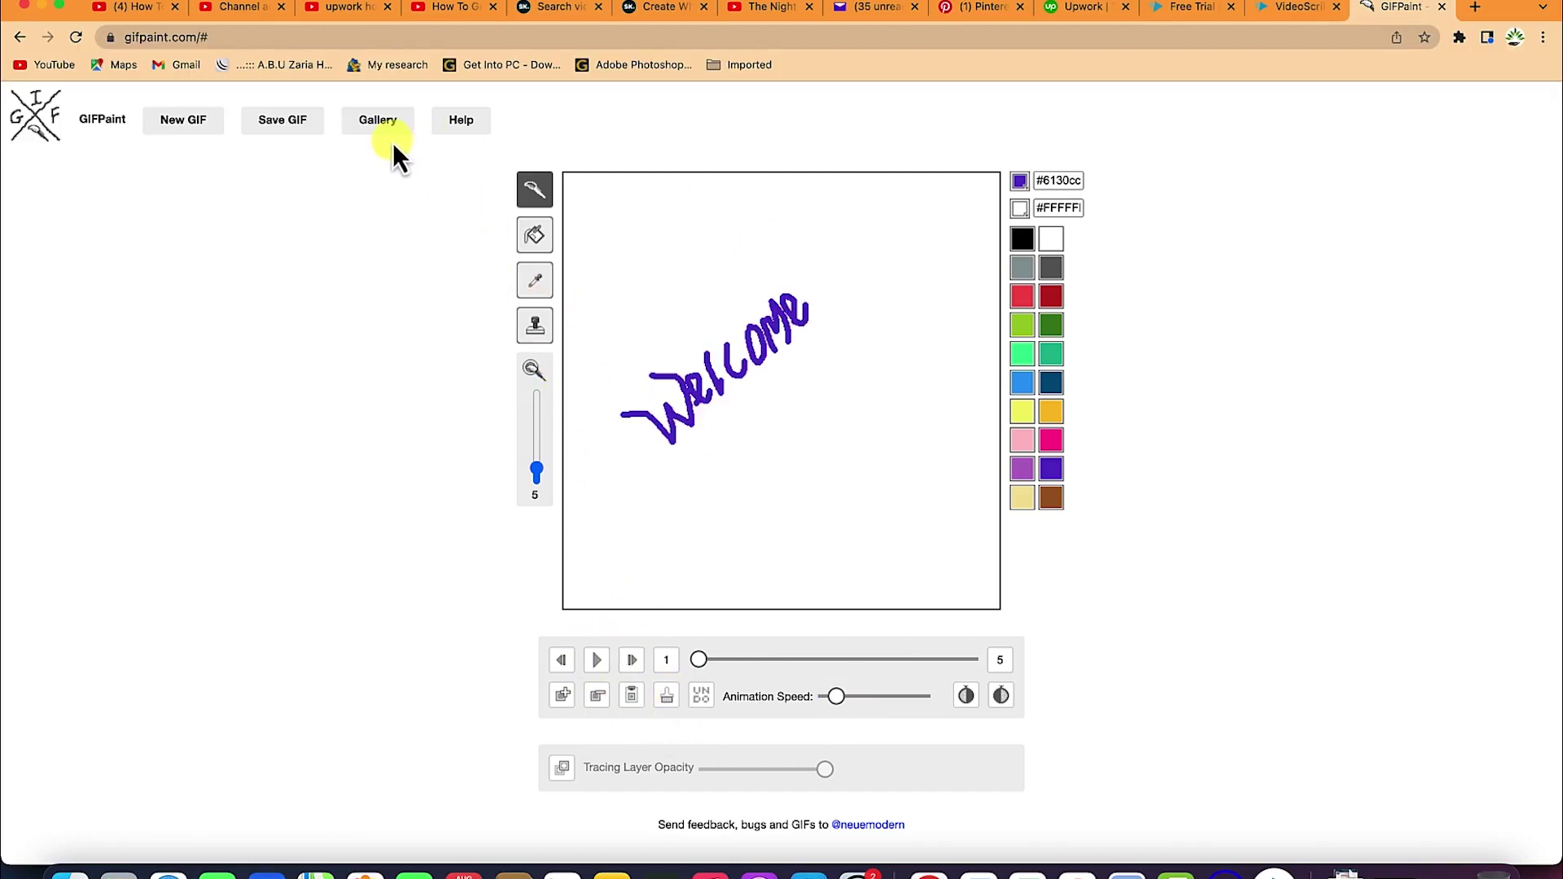
Save and download the "Welcome" GIF, and switch back to VideoScribe.
{"action": "left_click", "coordinate": [274, 124]}
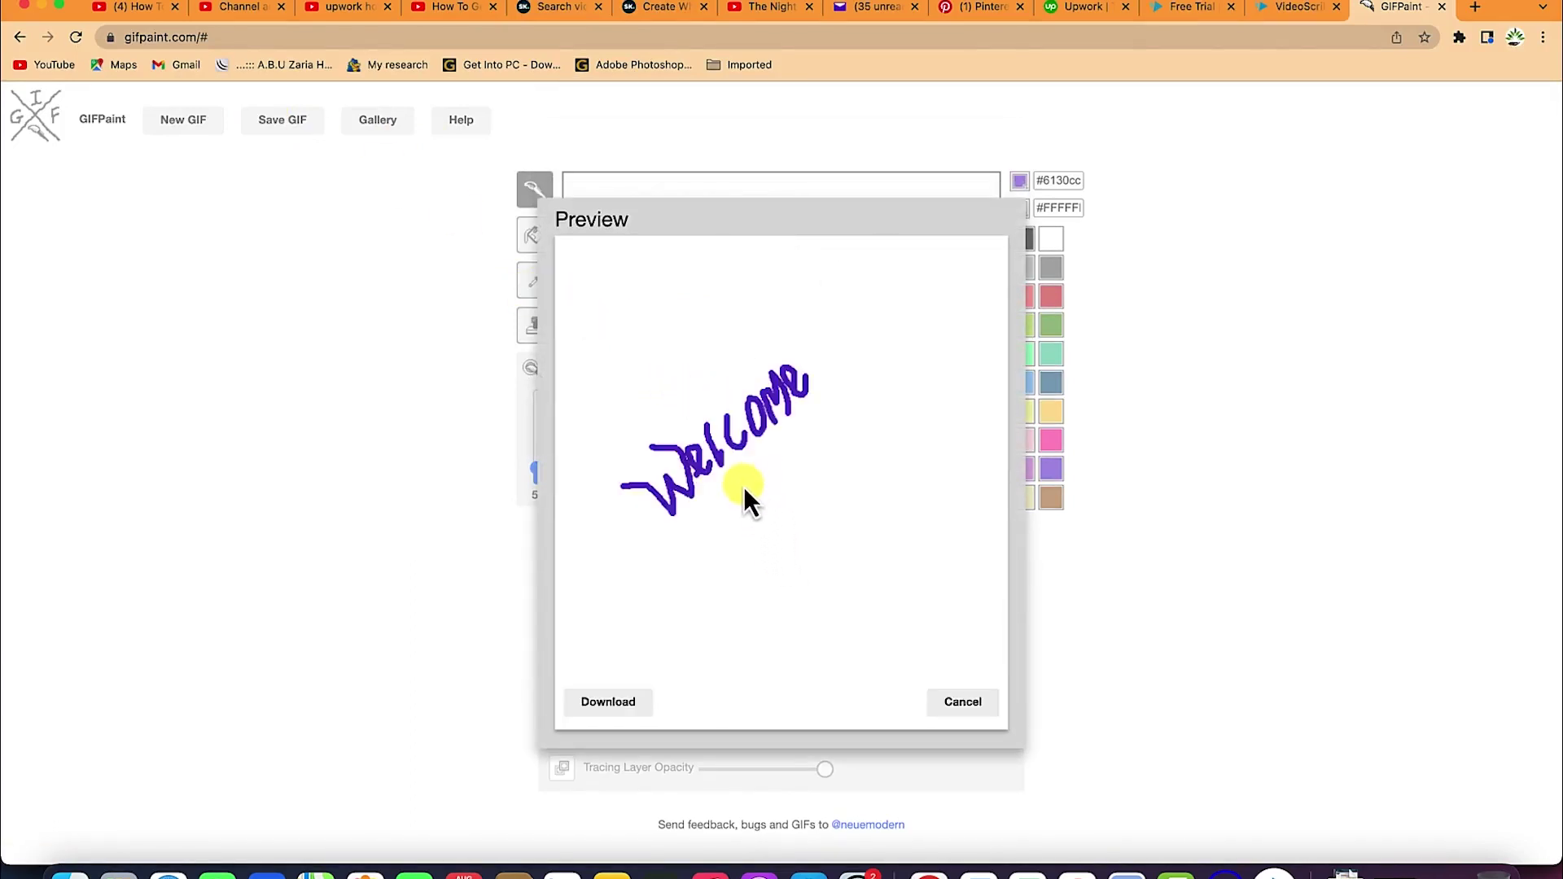
{"action": "left_click", "coordinate": [652, 705]}
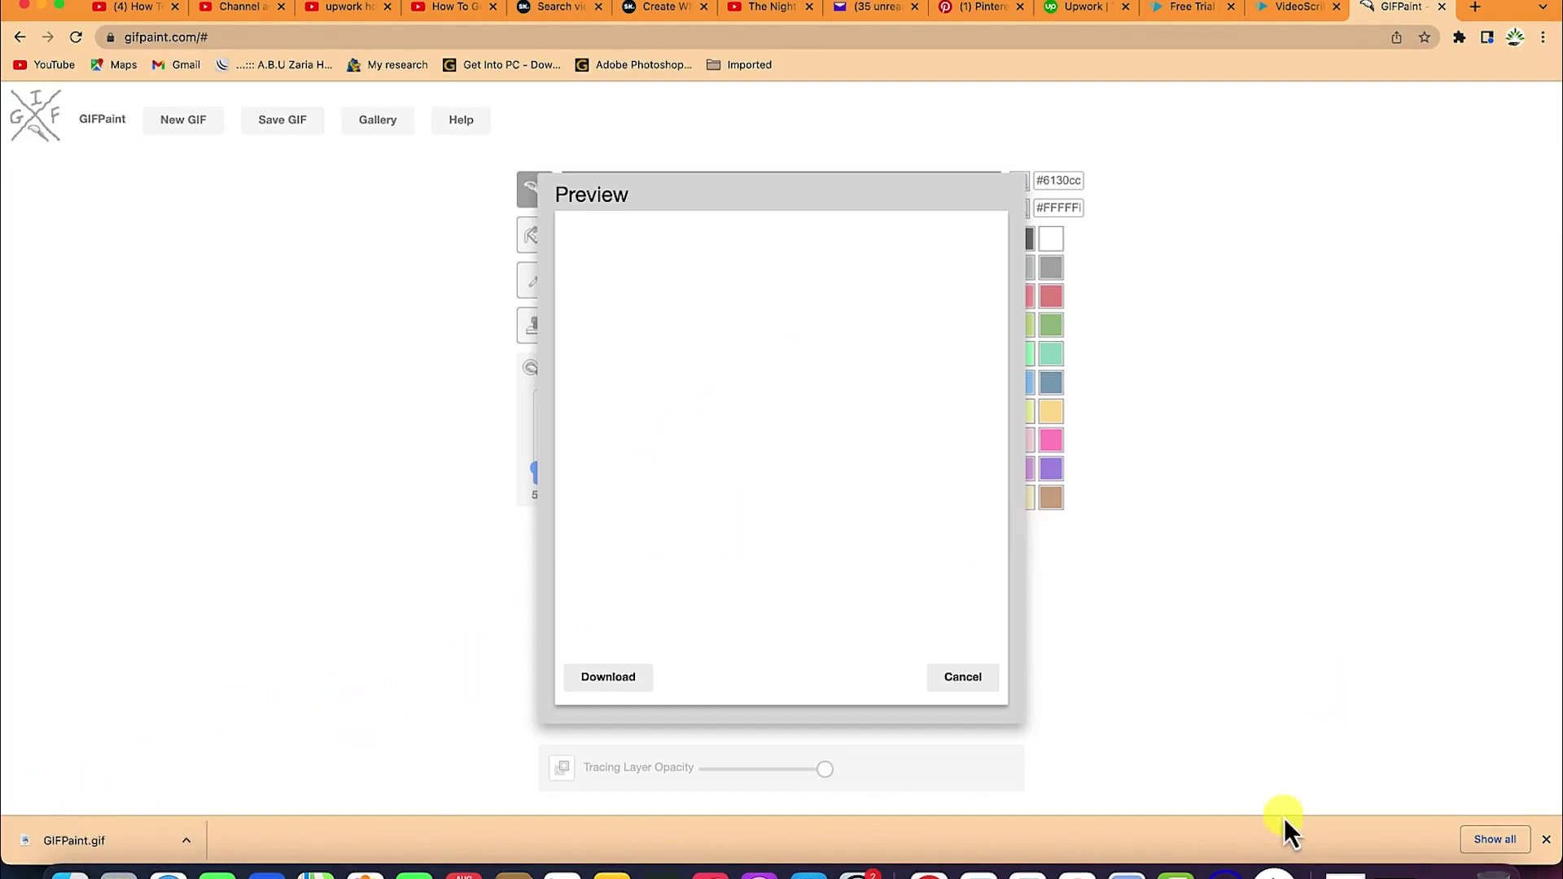
{"action": "left_click", "coordinate": [1275, 869]}
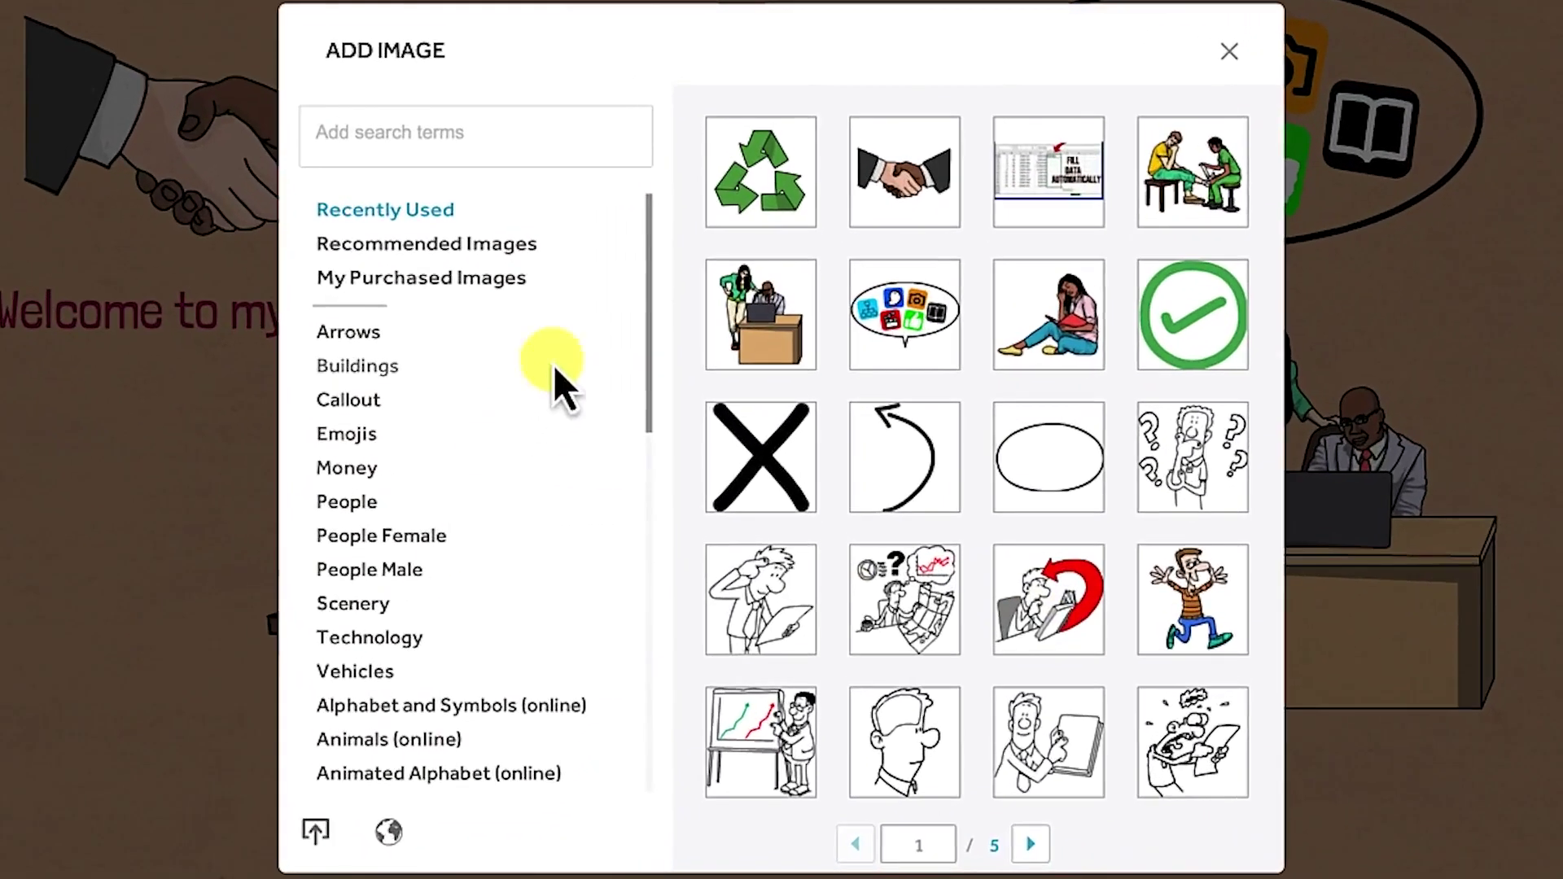
Import GIFPaint.gif from the Downloads folder and place it, enlarged, below the "Welcome to my Channel" text.
{"action": "left_click", "coordinate": [315, 832]}
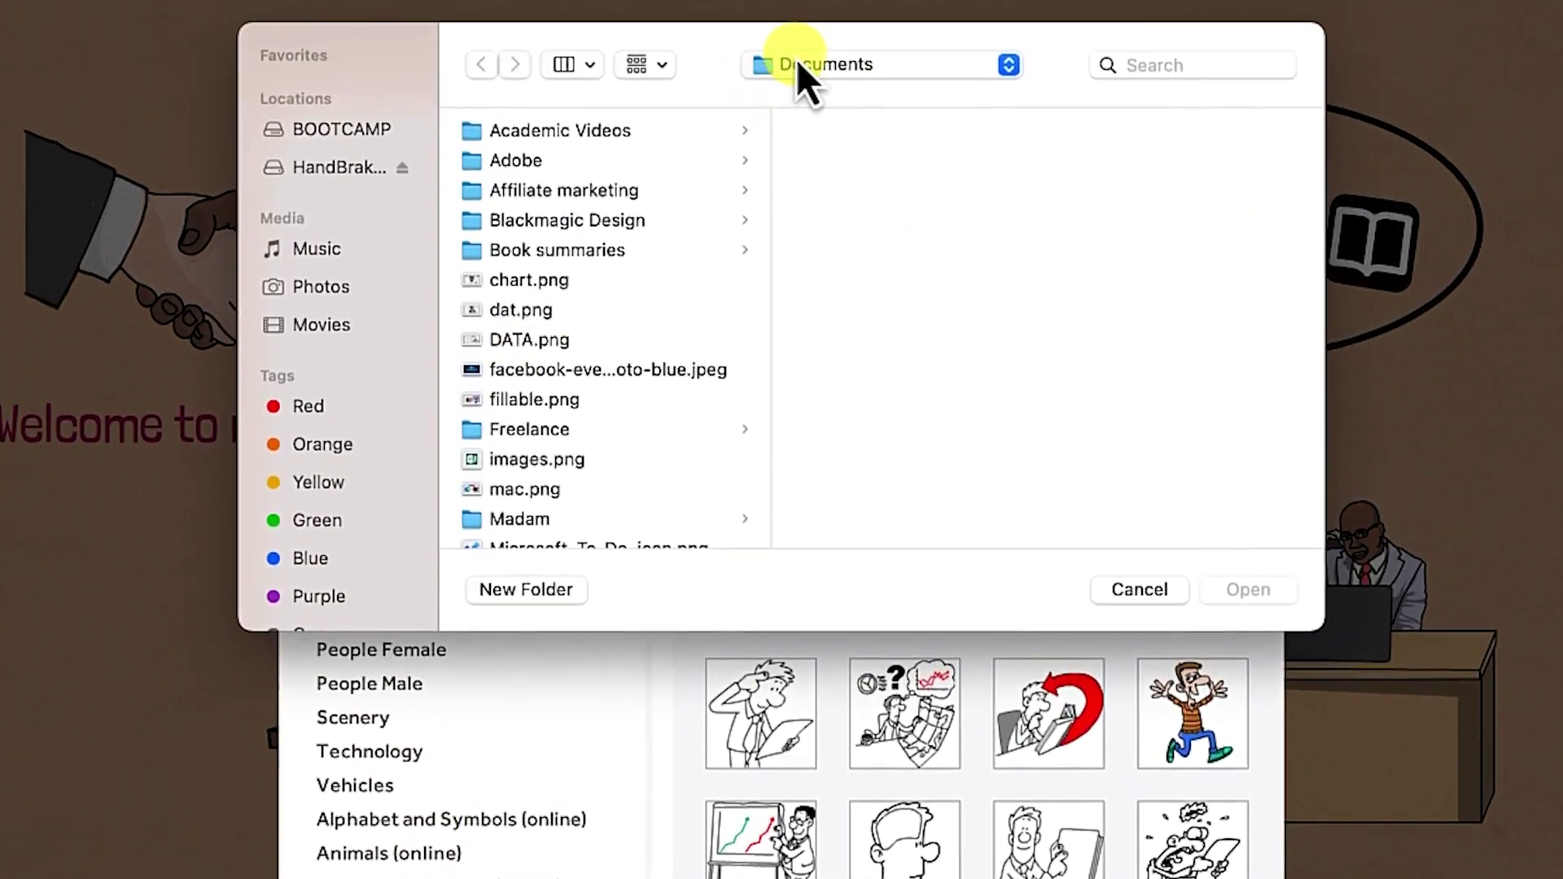
{"action": "left_click", "coordinate": [796, 59]}
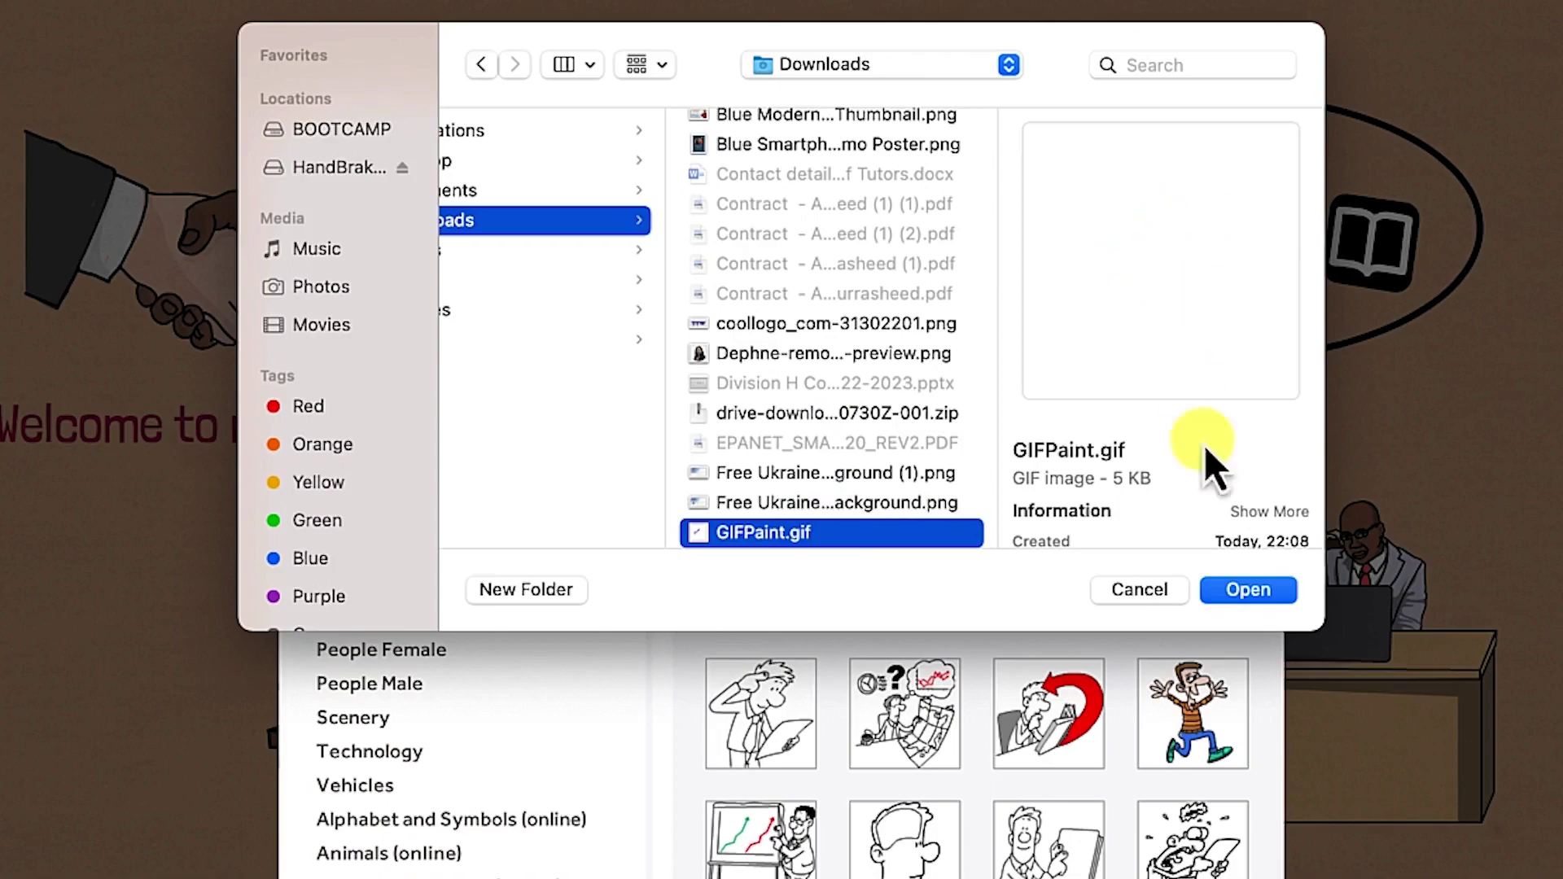
{"action": "left_click", "coordinate": [1248, 589]}
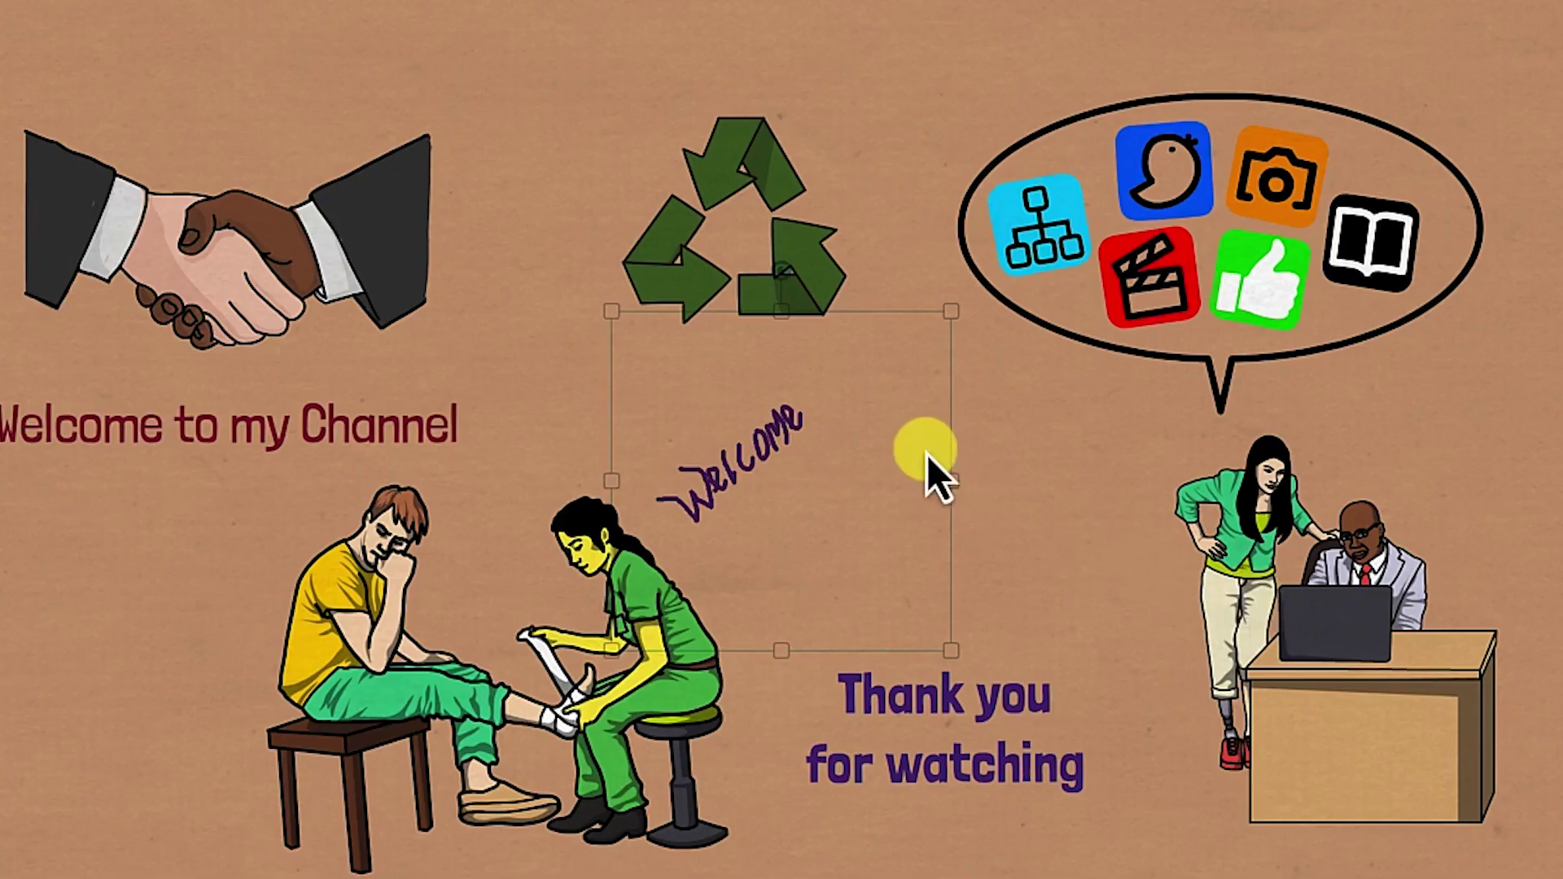
{"action": "left_click_drag", "start_coordinate": [671, 469], "coordinate": [257, 531]}
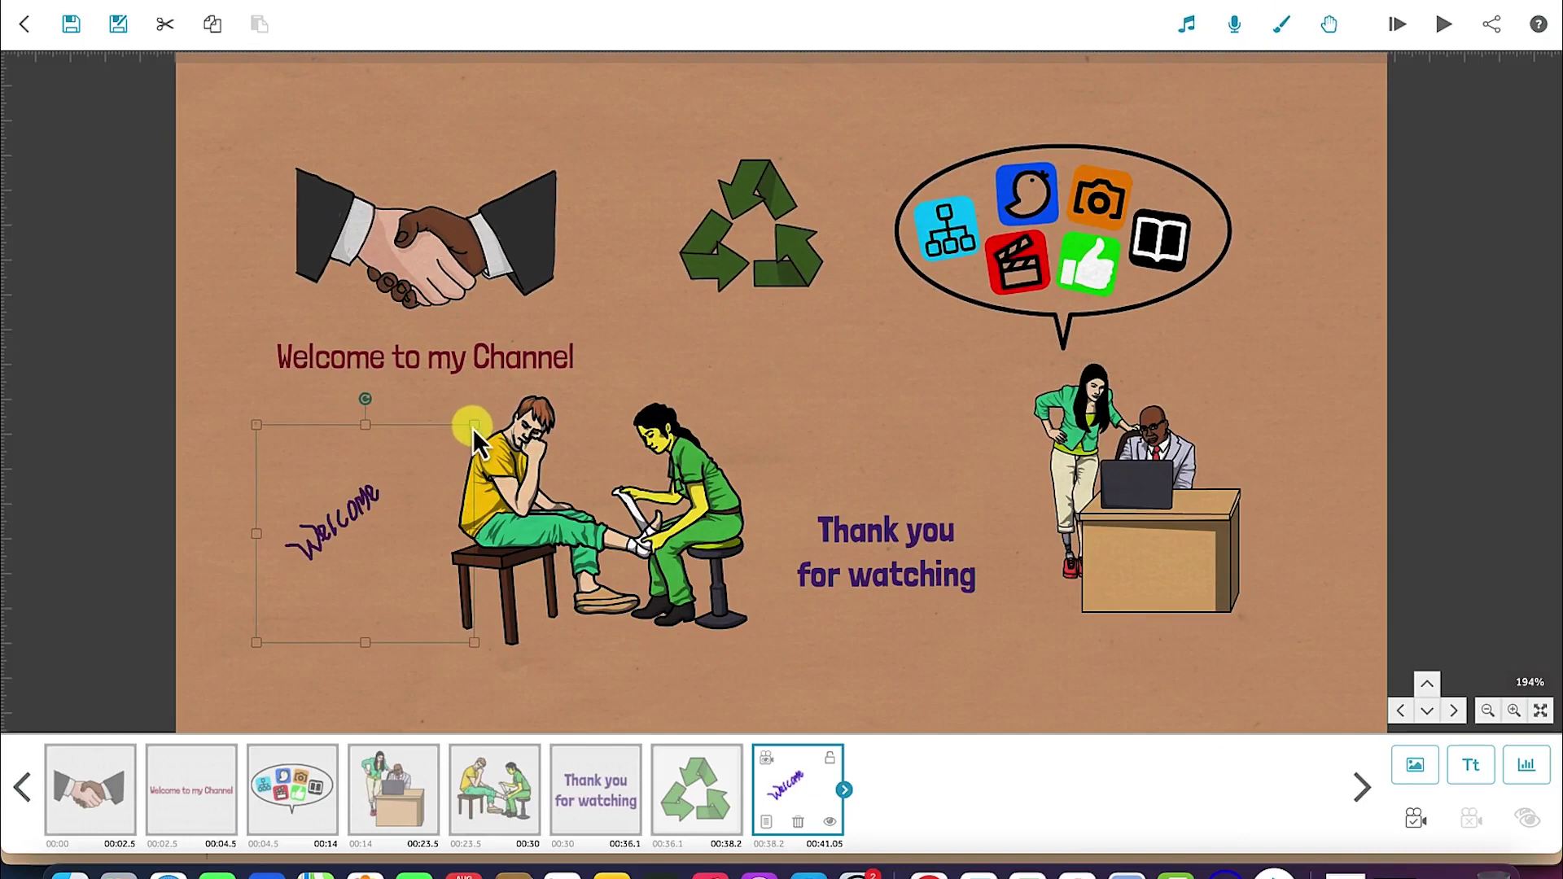
{"action": "left_click_drag", "start_coordinate": [474, 423], "coordinate": [647, 374]}
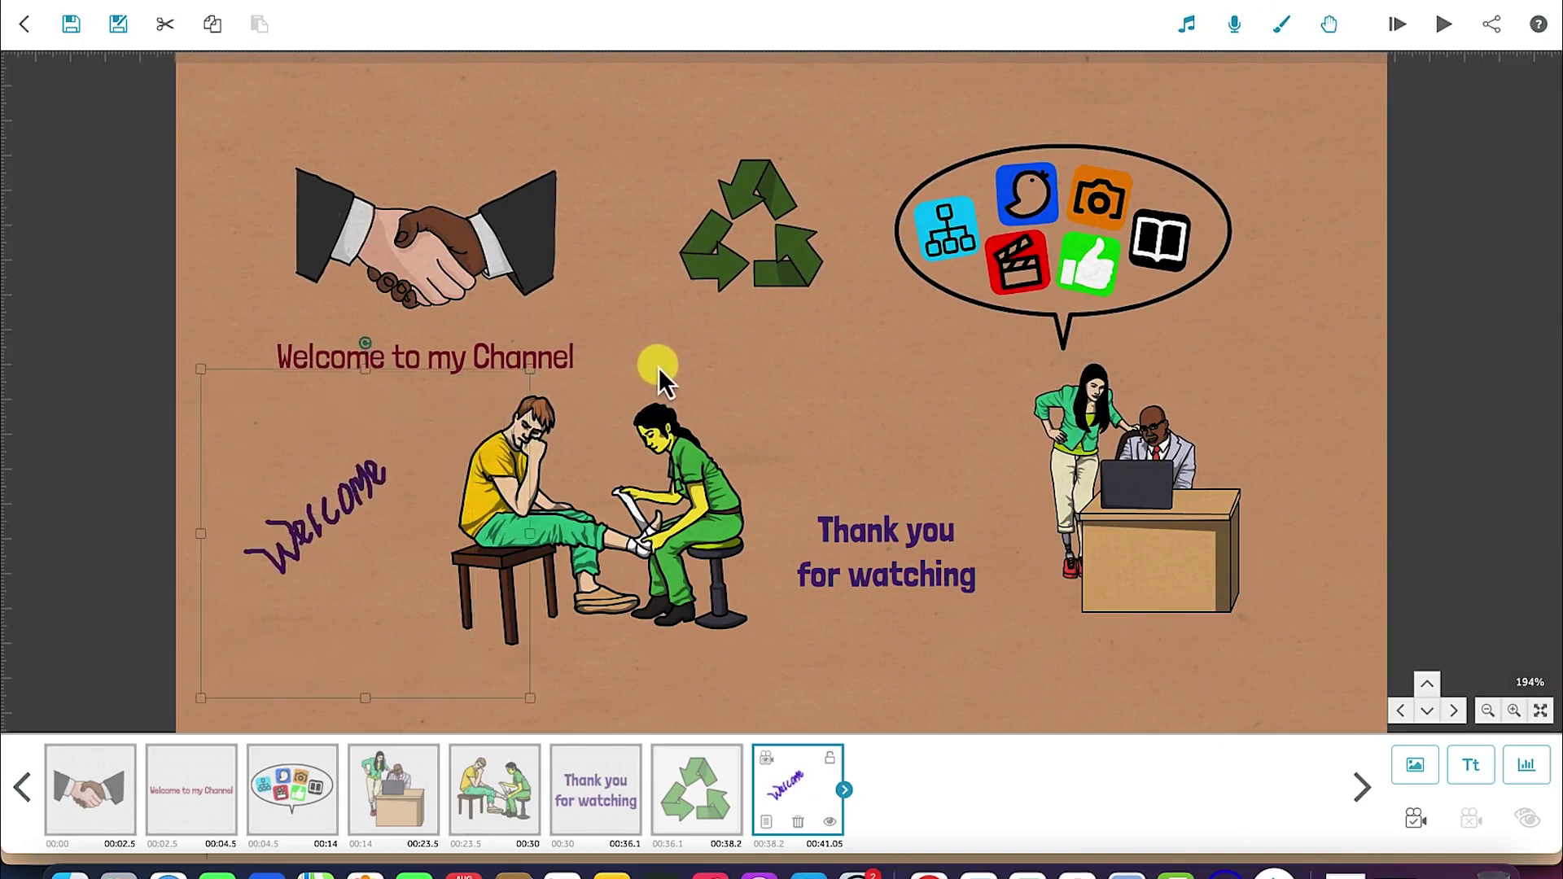
Review the "Welcome" GIF's graphic filters and drawing options, preview its animation, and close its properties with the GIF deselected.
{"action": "double_click", "coordinate": [328, 505]}
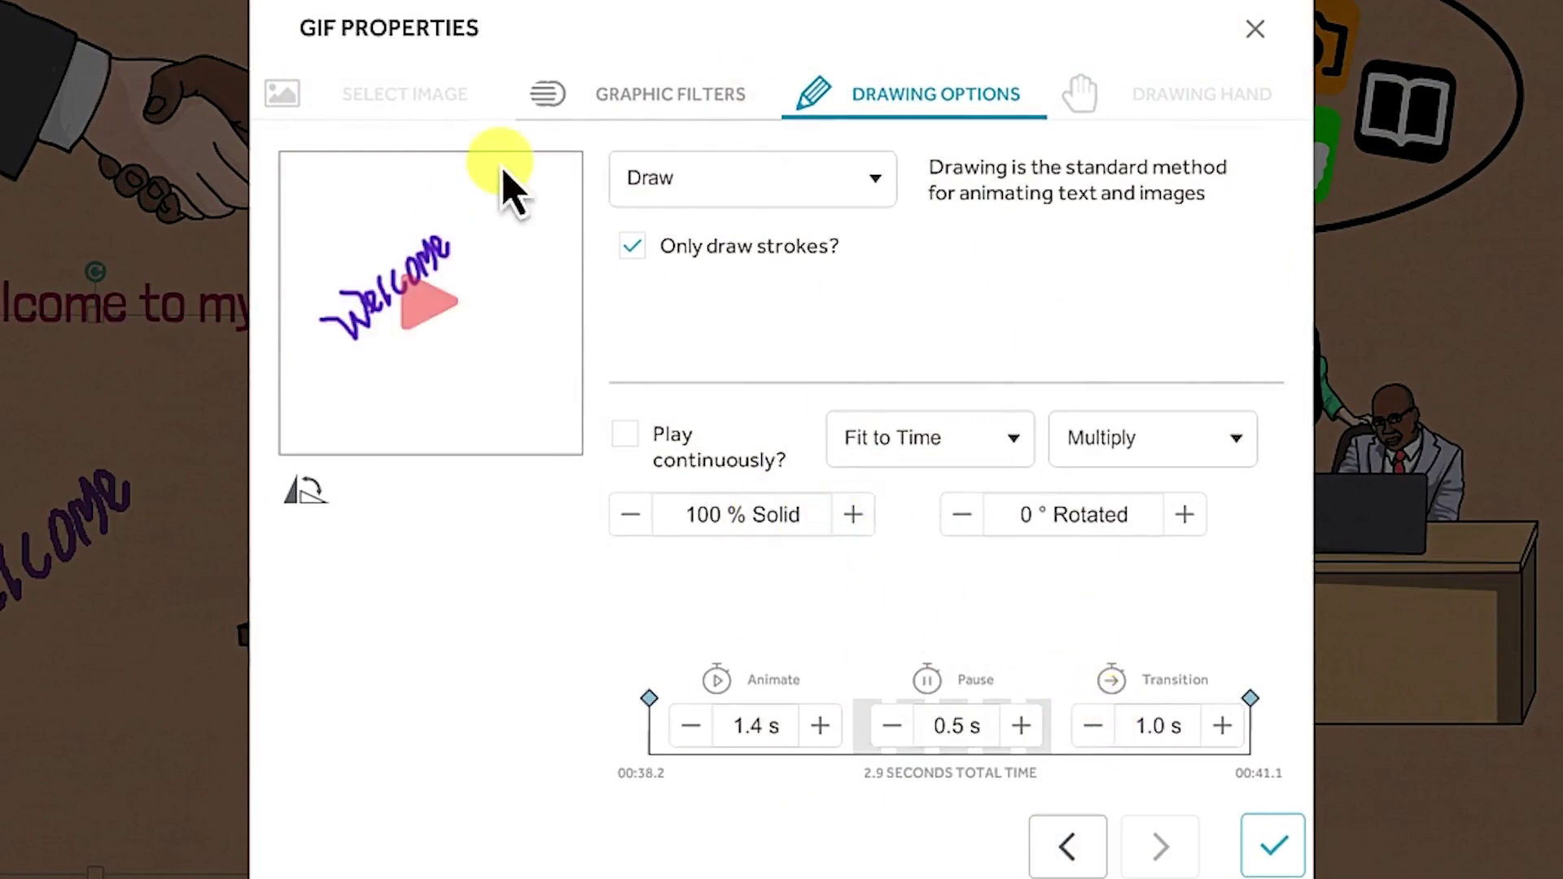
{"action": "left_click", "coordinate": [631, 118]}
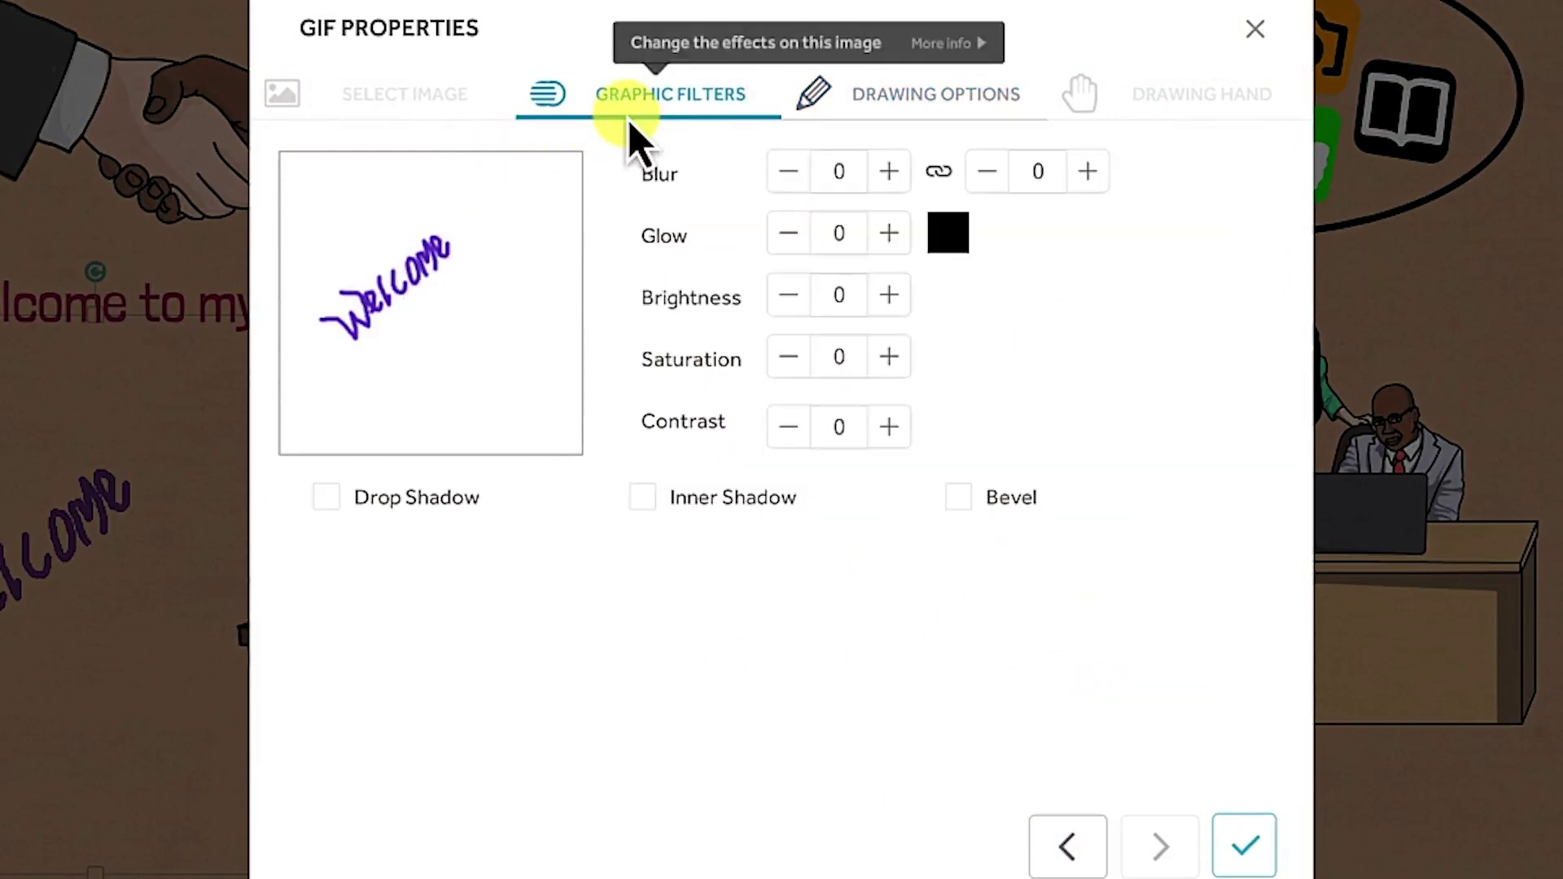
{"action": "left_click", "coordinate": [949, 112]}
{"action": "left_click", "coordinate": [416, 340]}
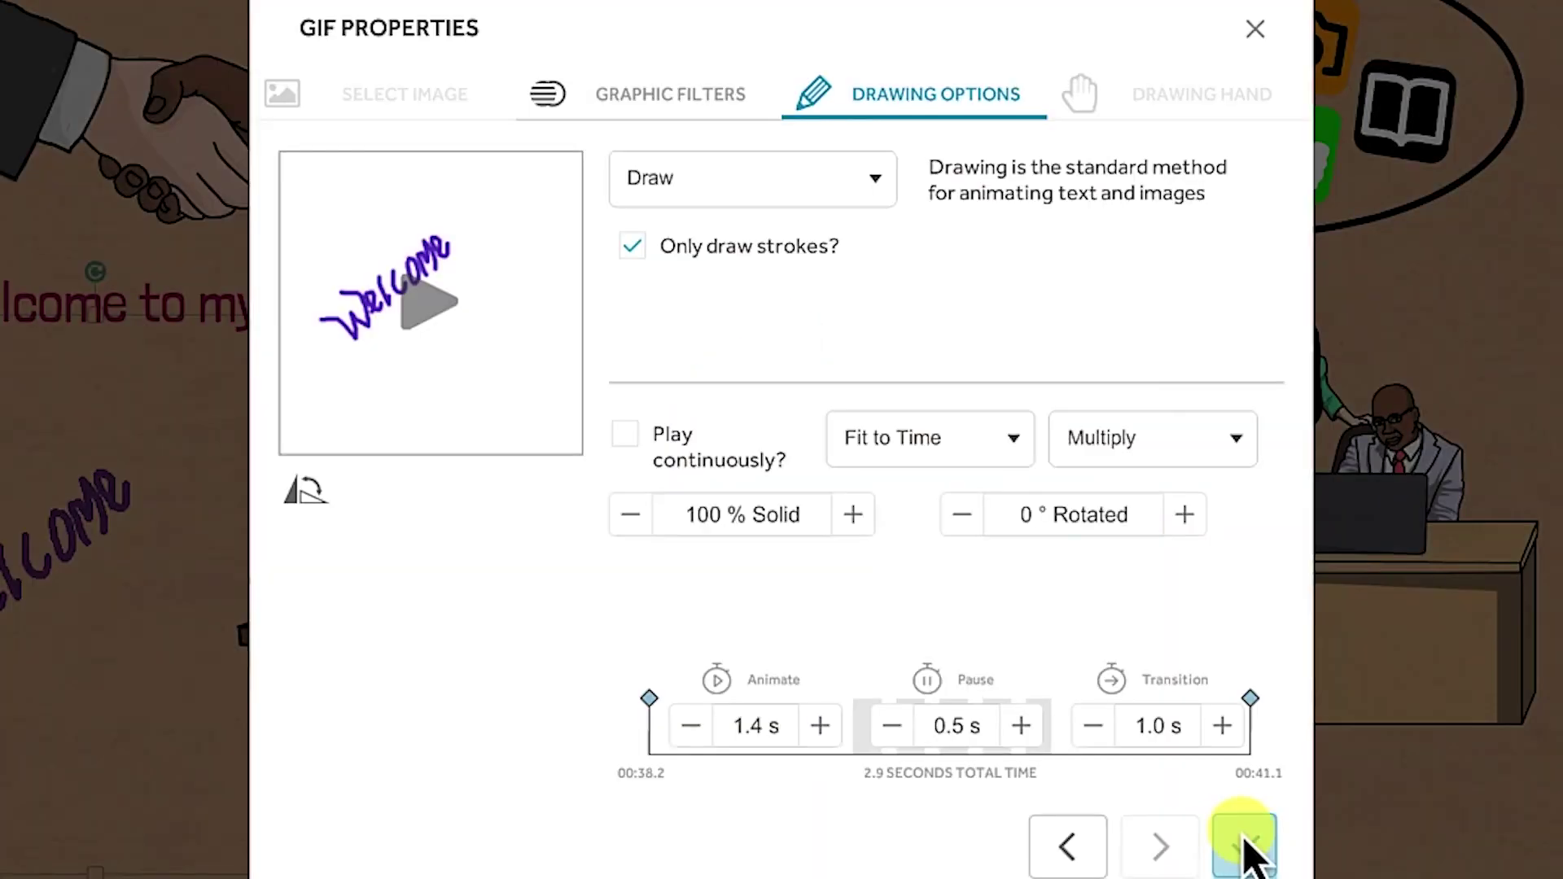
{"action": "left_click", "coordinate": [1246, 845]}
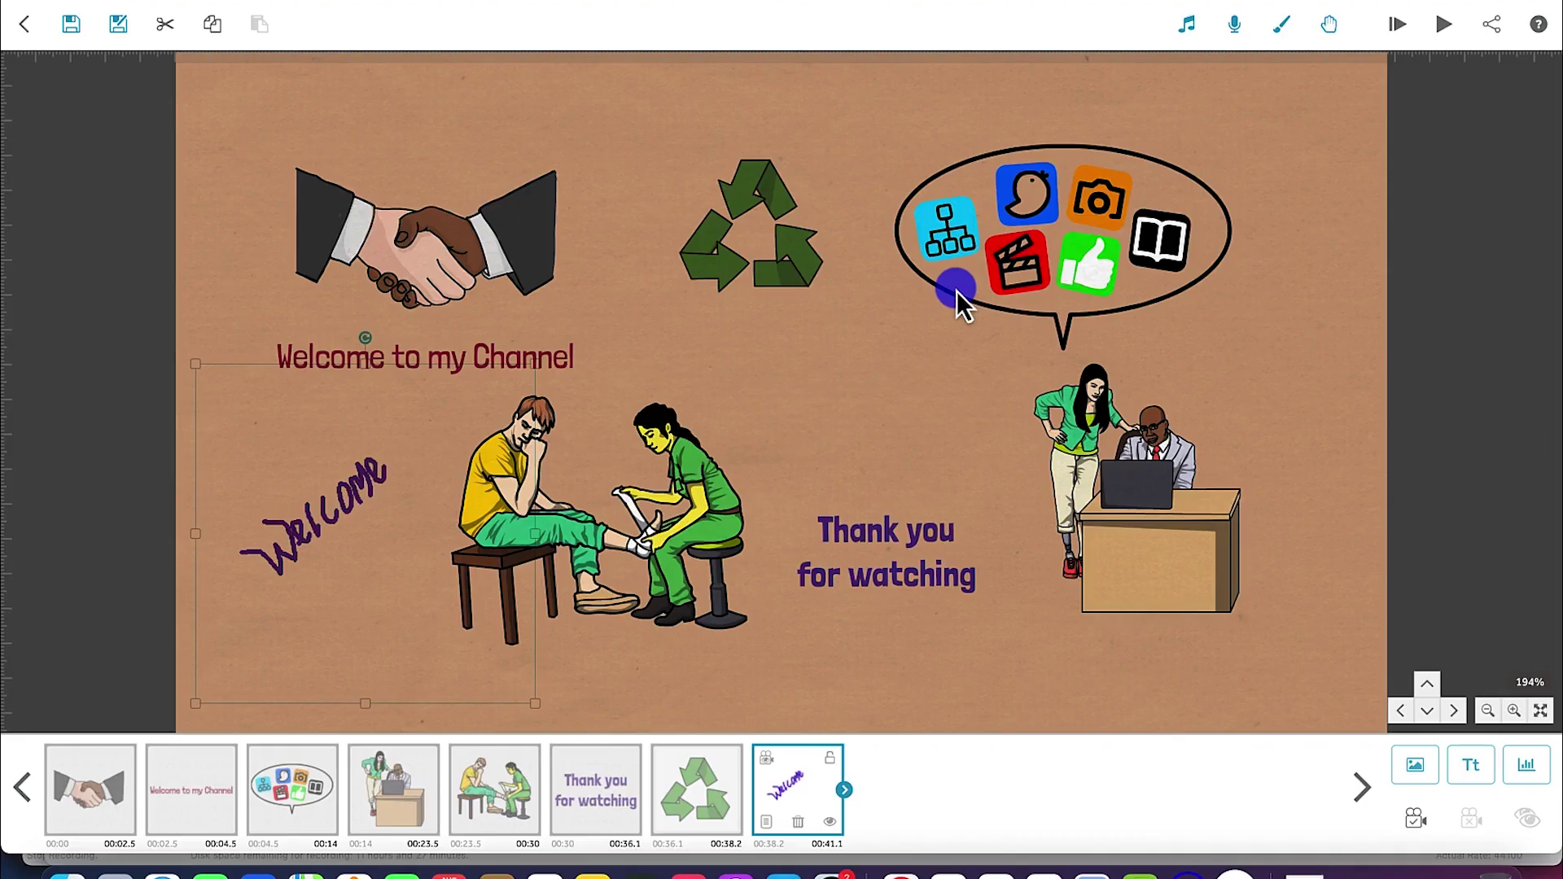
{"action": "left_click", "coordinate": [892, 359]}
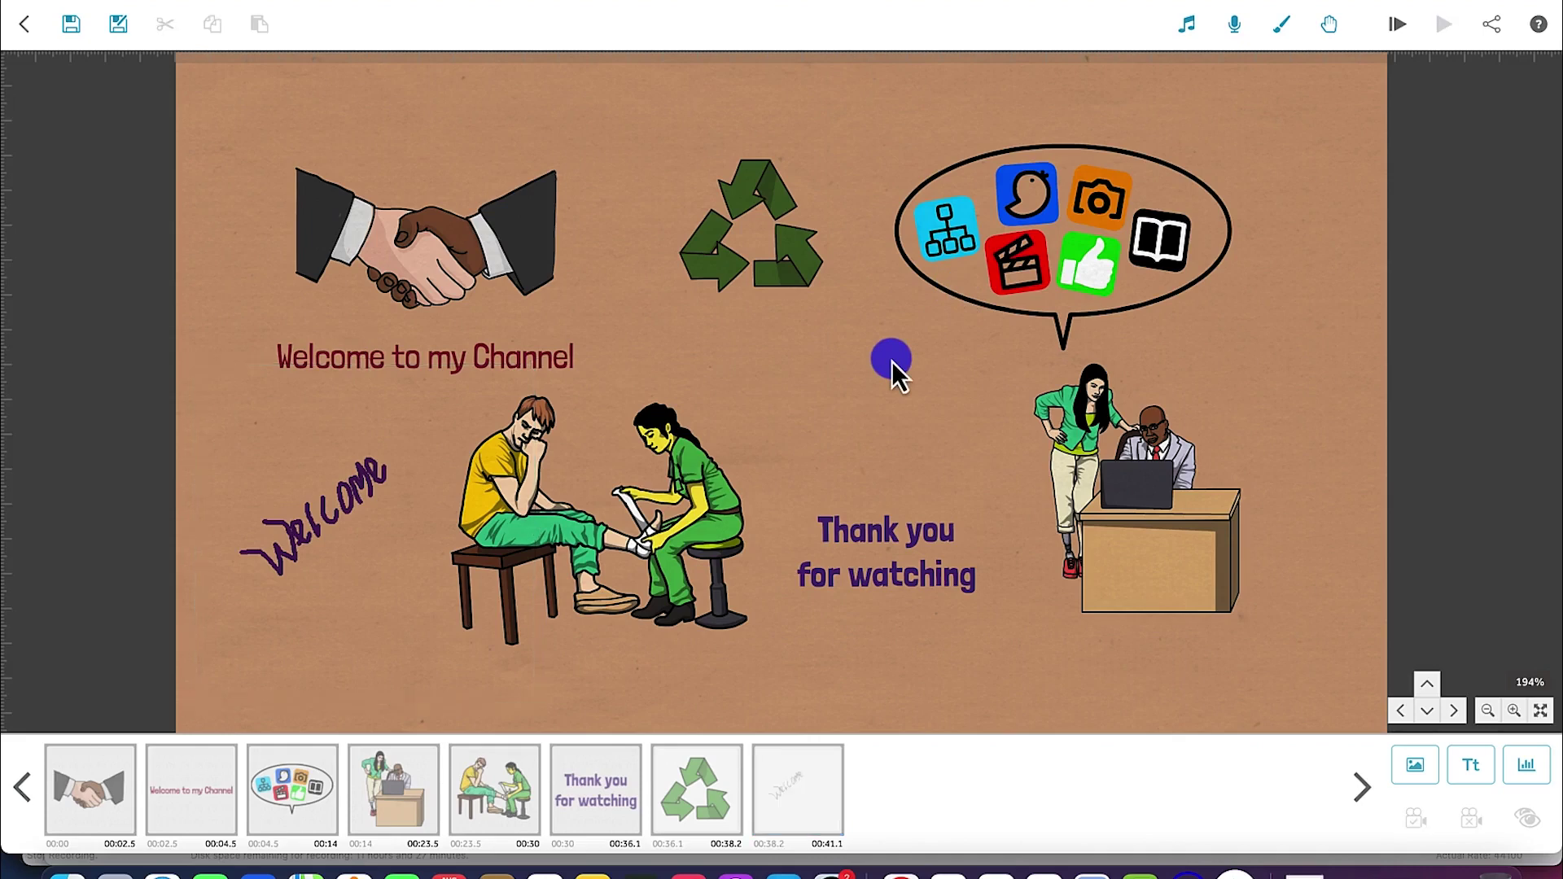
Delete the existing voiceover from the project.
{"action": "left_click", "coordinate": [1235, 25]}
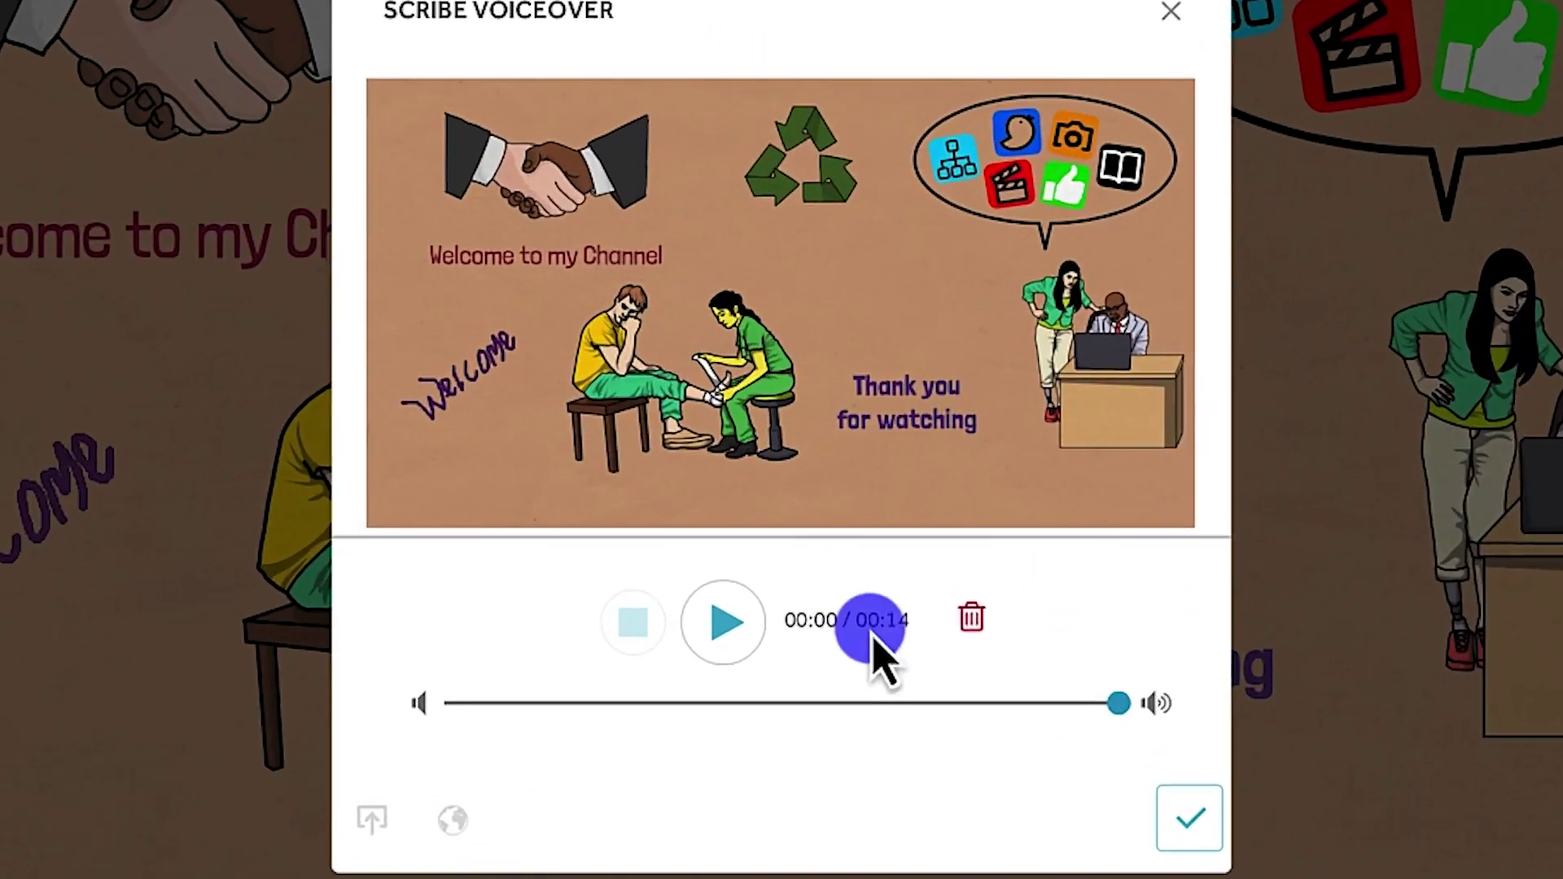
{"action": "left_click", "coordinate": [973, 620]}
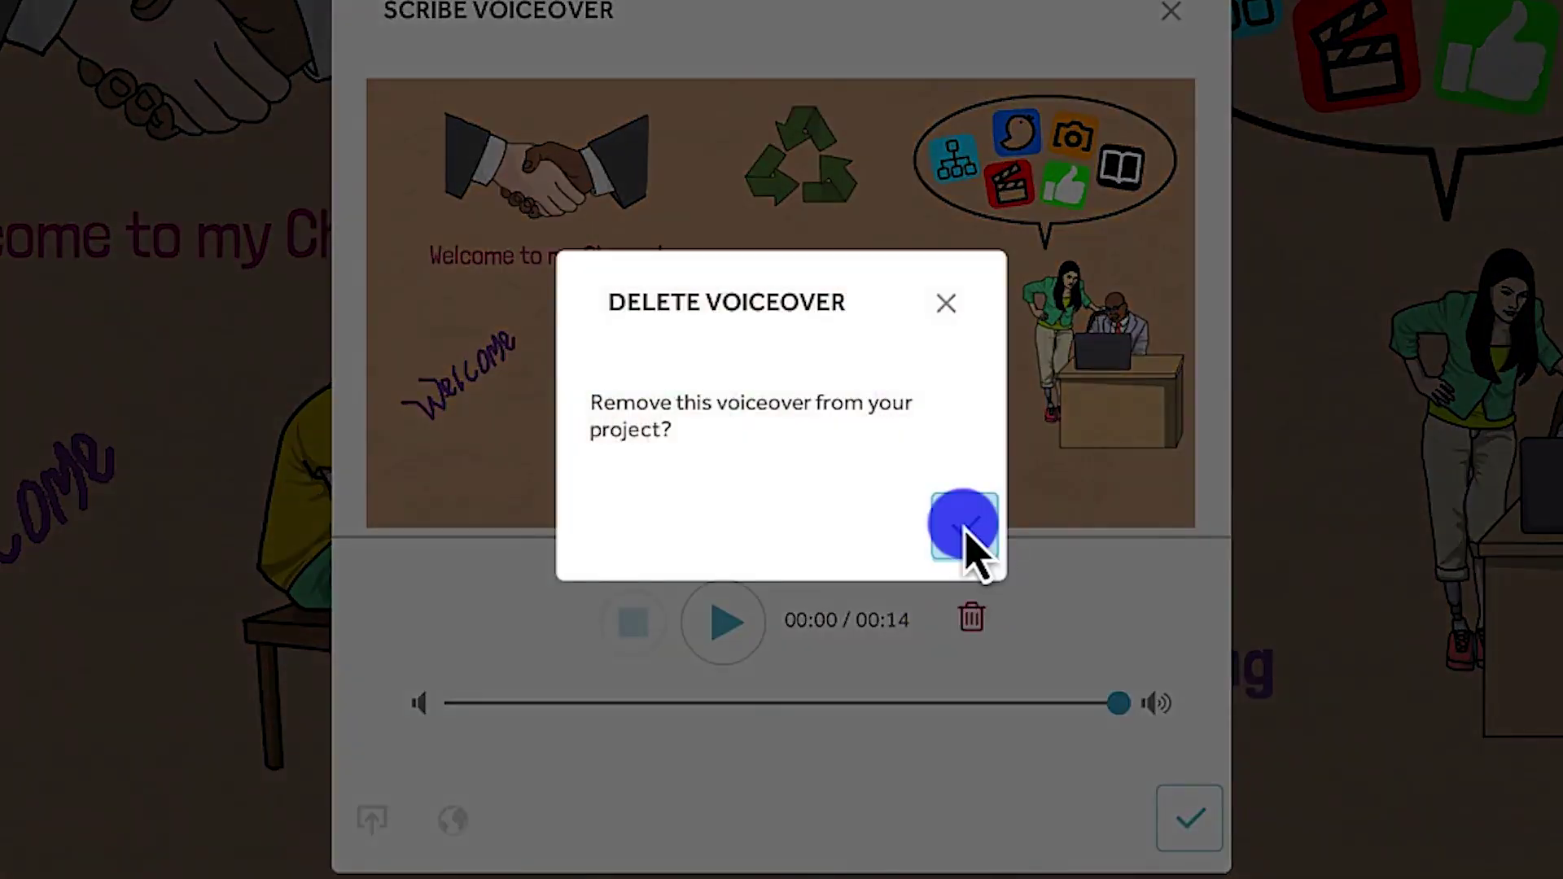
{"action": "left_click", "coordinate": [967, 544]}
Import an audio file from the Videoscribe folder as the new voiceover.
{"action": "left_click", "coordinate": [376, 821]}
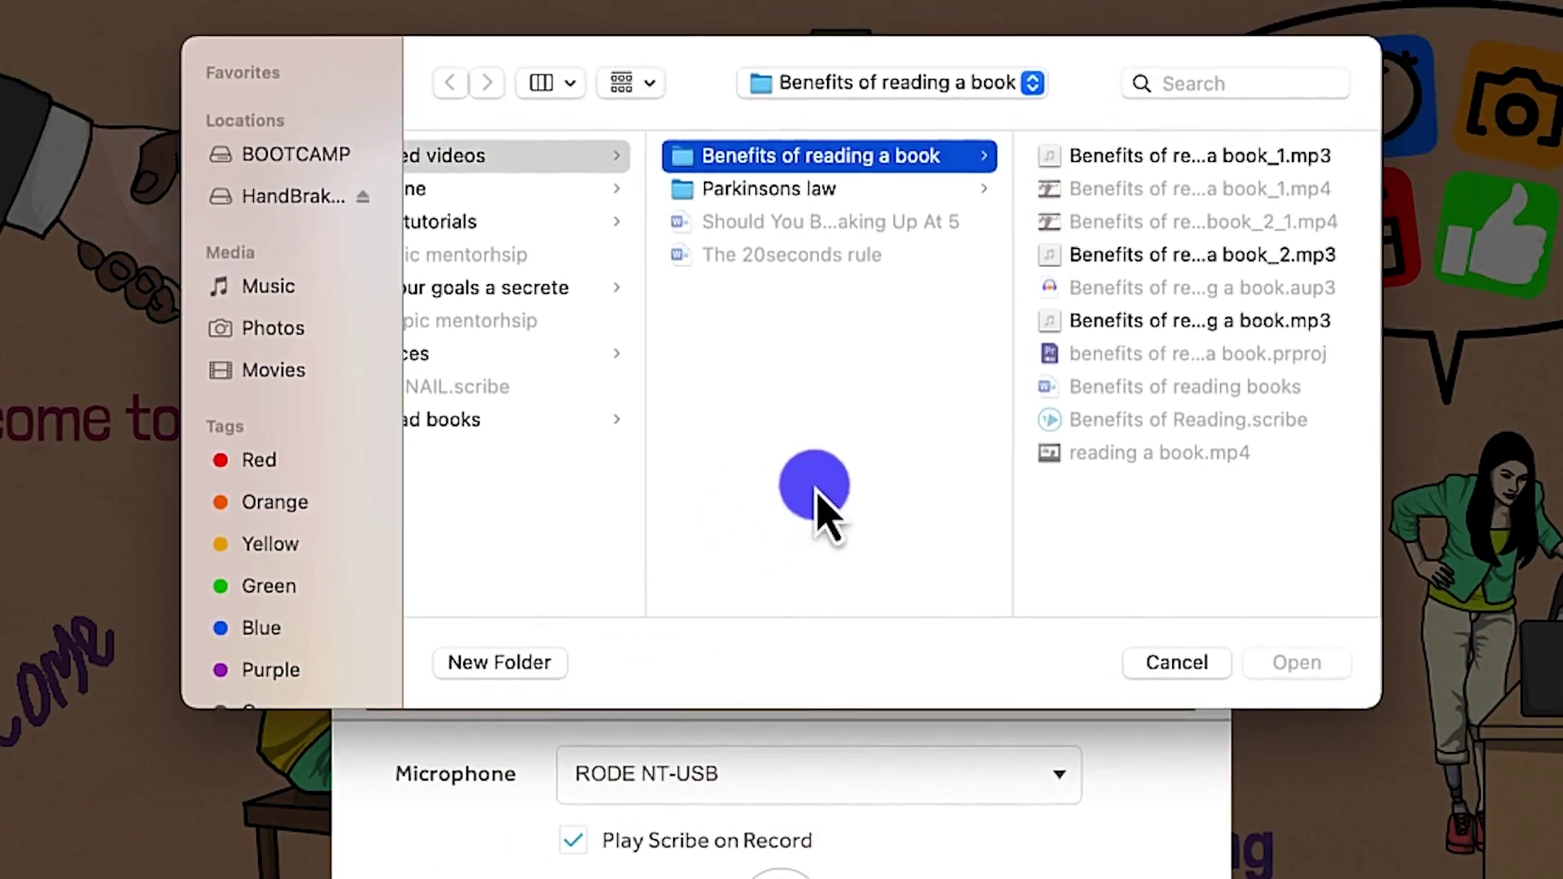
{"action": "left_click", "coordinate": [912, 84]}
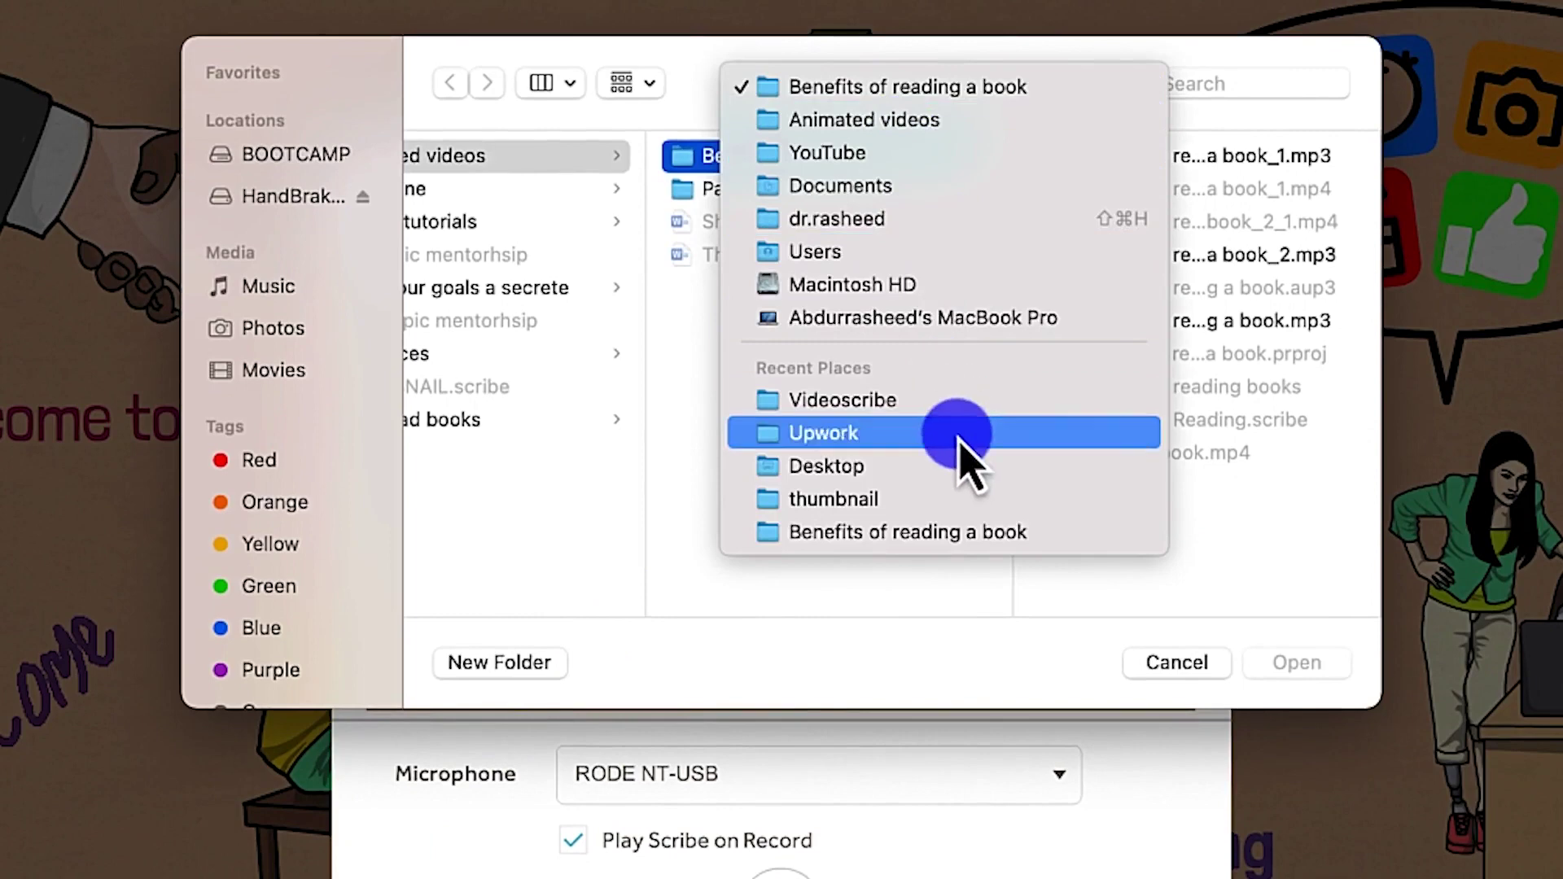
{"action": "left_click", "coordinate": [952, 403]}
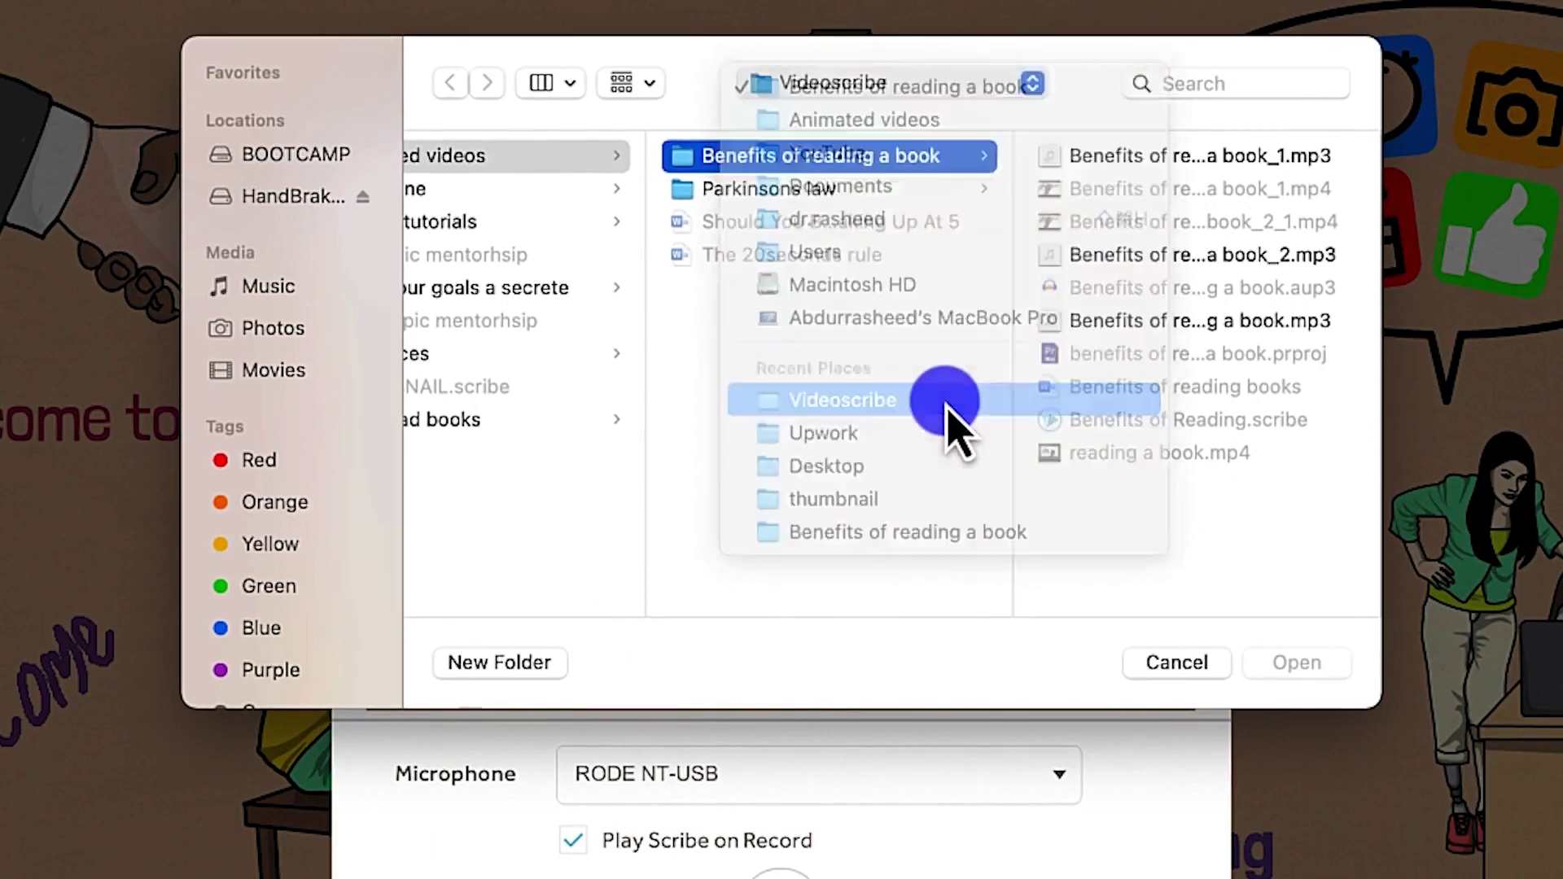
{"action": "left_click", "coordinate": [1131, 157]}
{"action": "left_click", "coordinate": [1319, 666]}
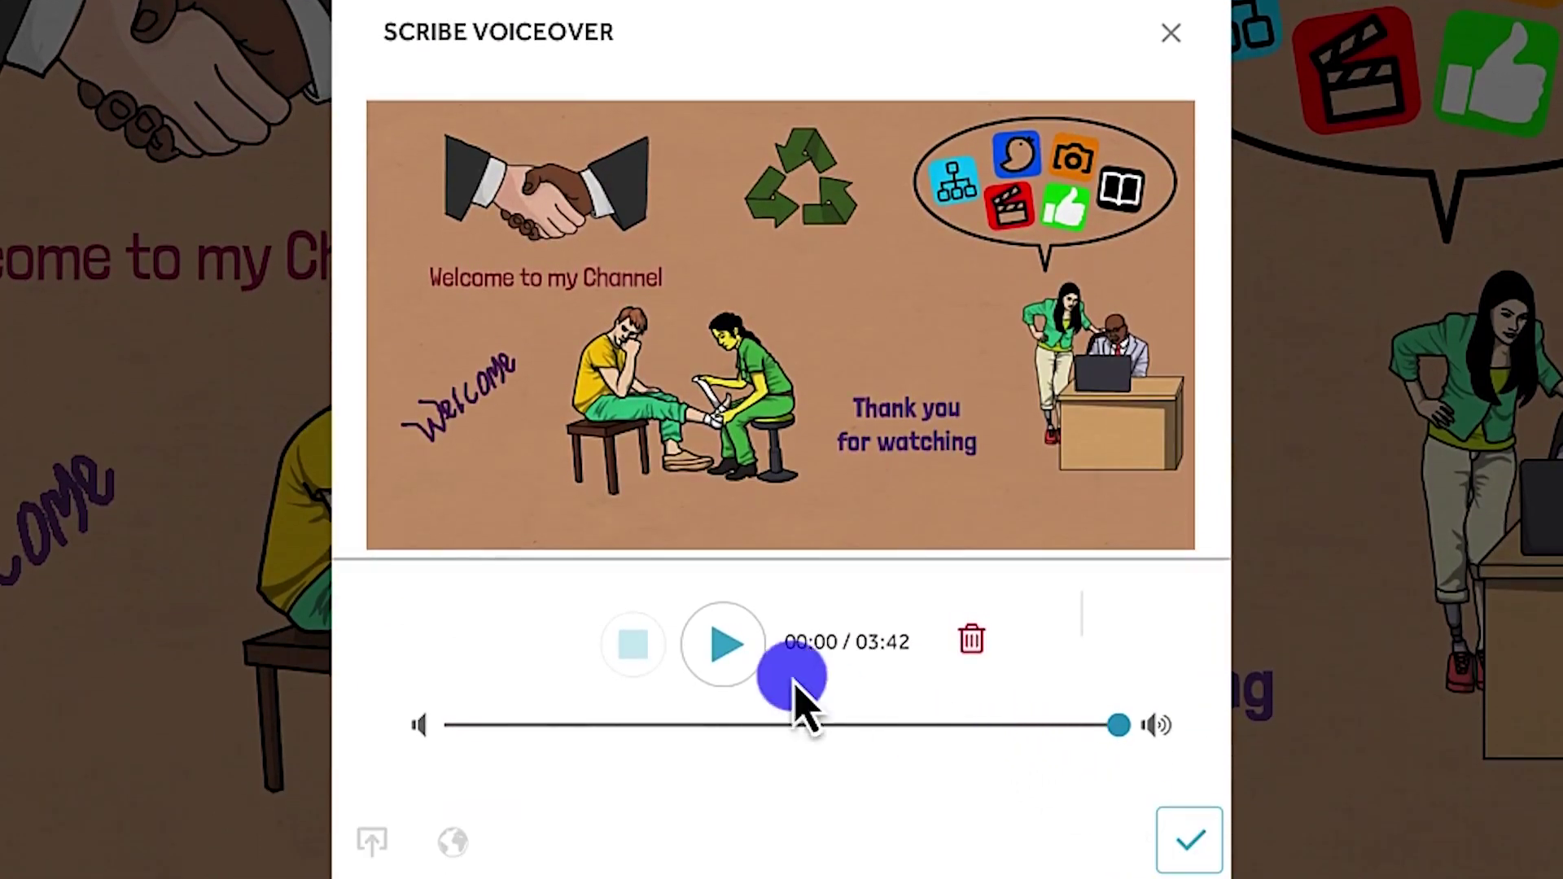
Play the imported voiceover briefly, stop it, and accept it for the project.
{"action": "left_click", "coordinate": [737, 651]}
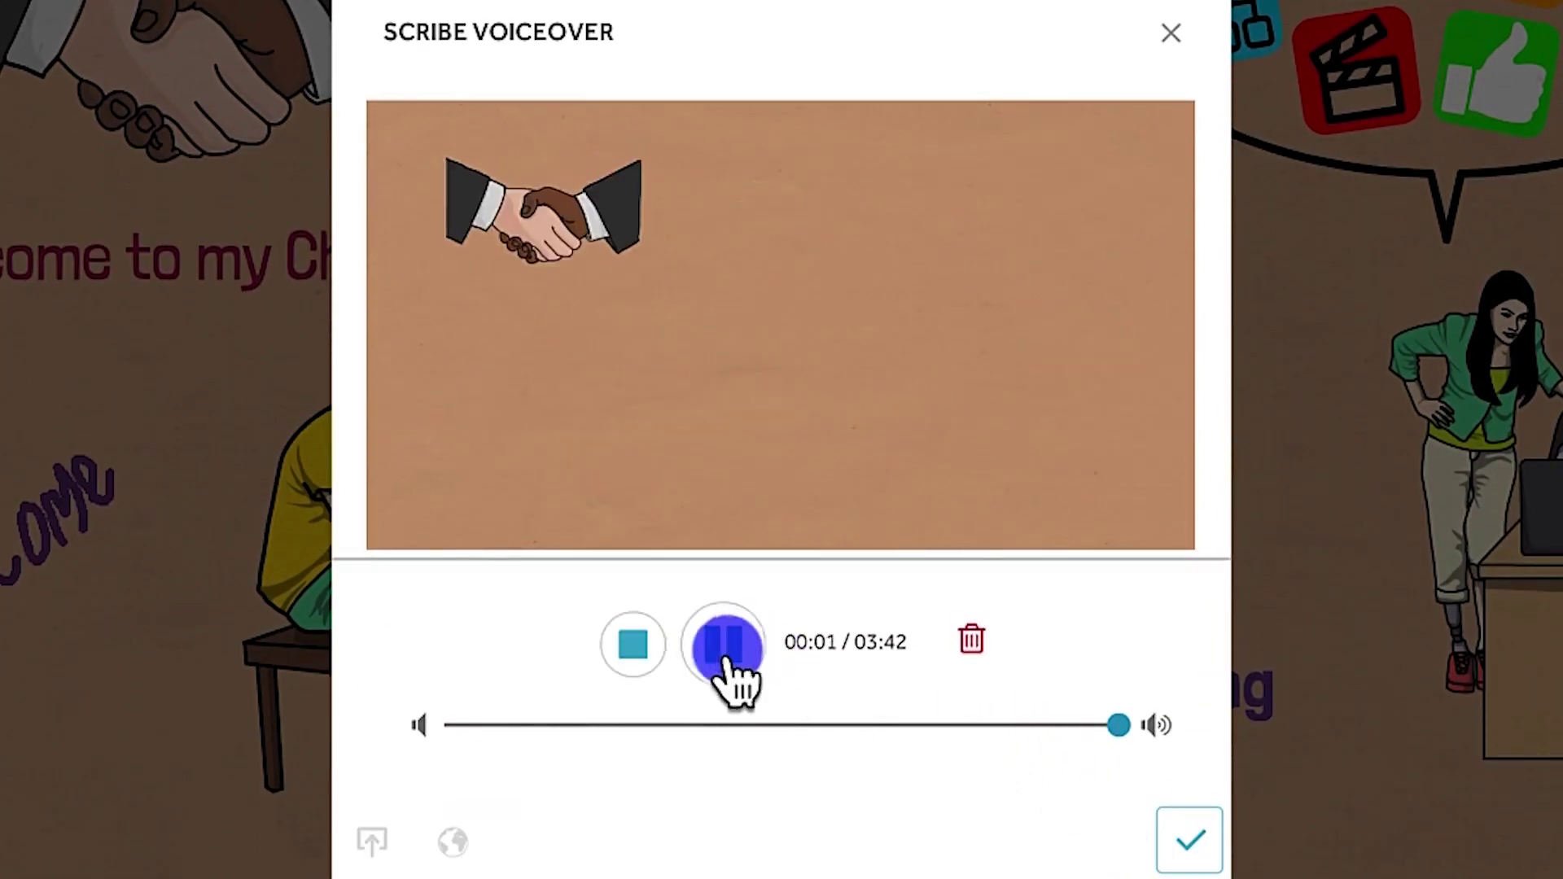
{"action": "left_click", "coordinate": [727, 651]}
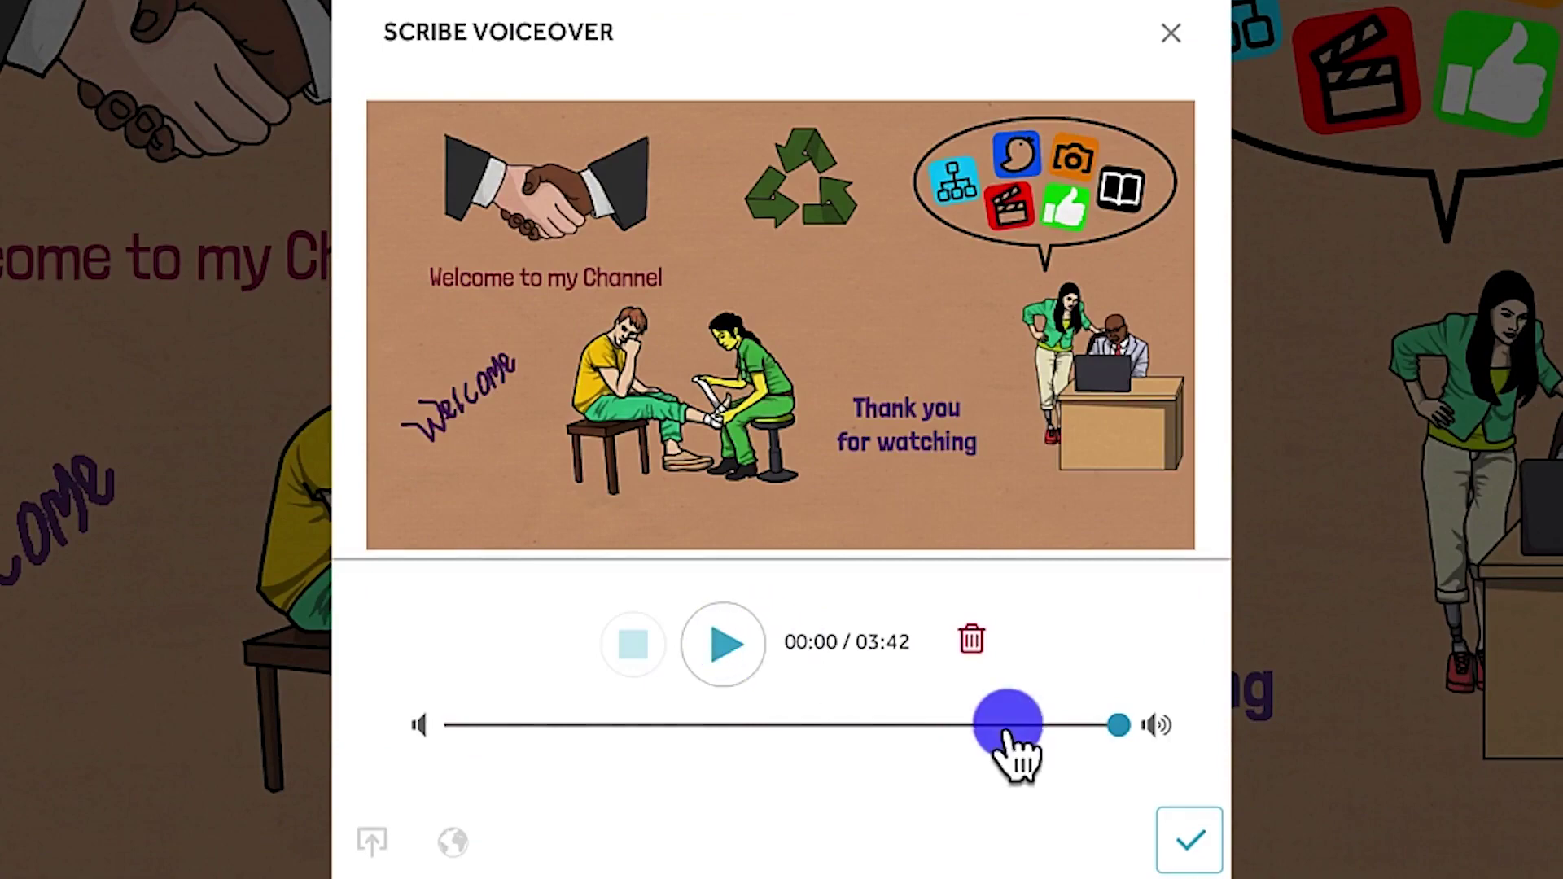
{"action": "left_click", "coordinate": [1189, 847]}
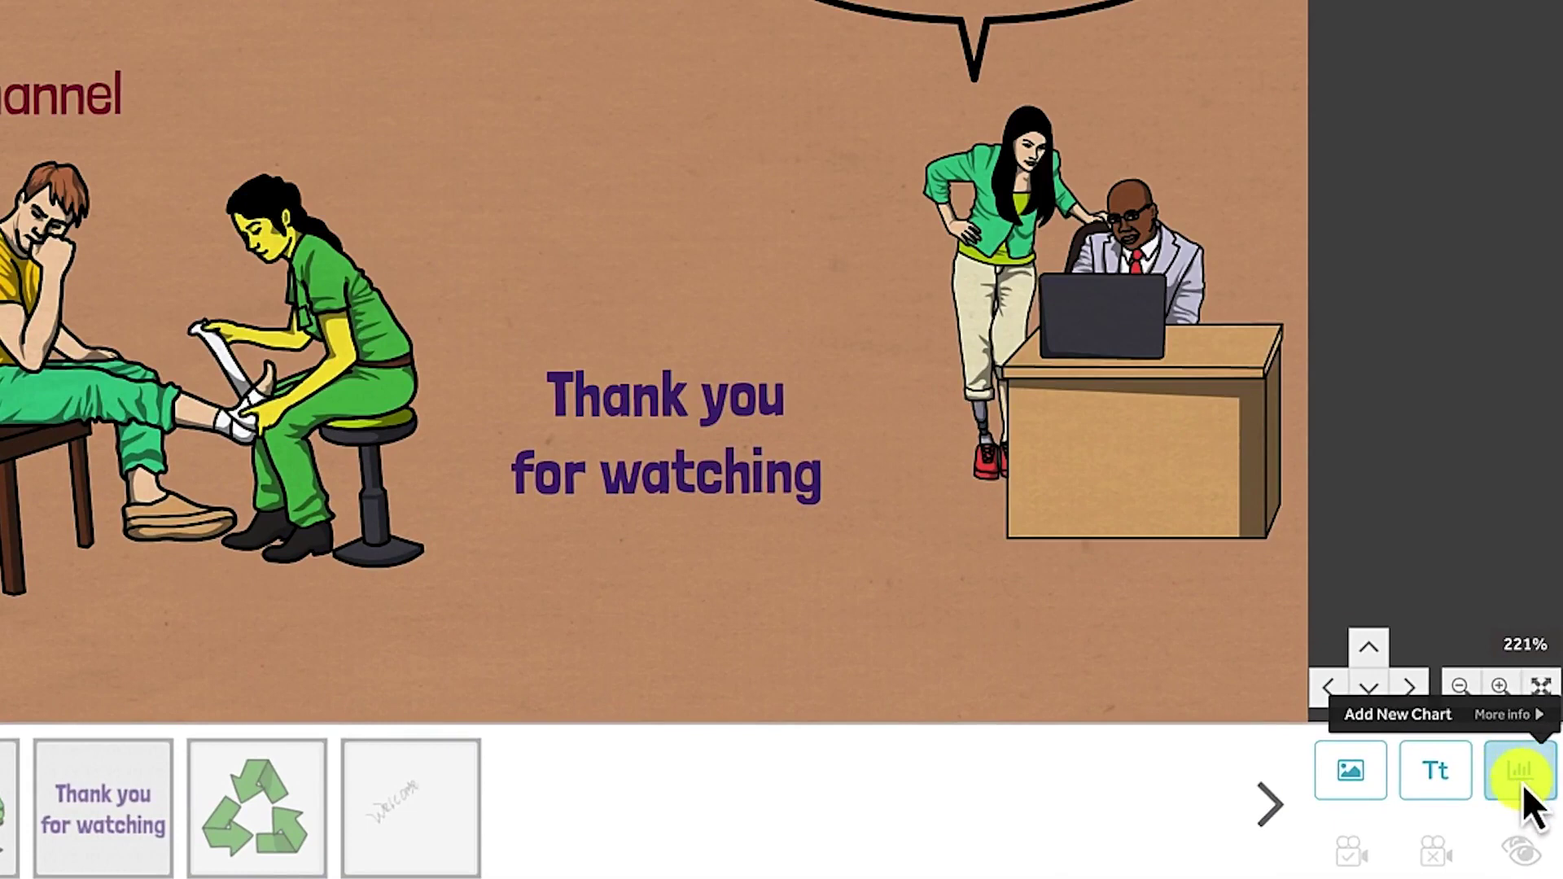
Start a new chart and review the available chart types, label fonts and label locations without changing them.
{"action": "left_click", "coordinate": [1528, 787]}
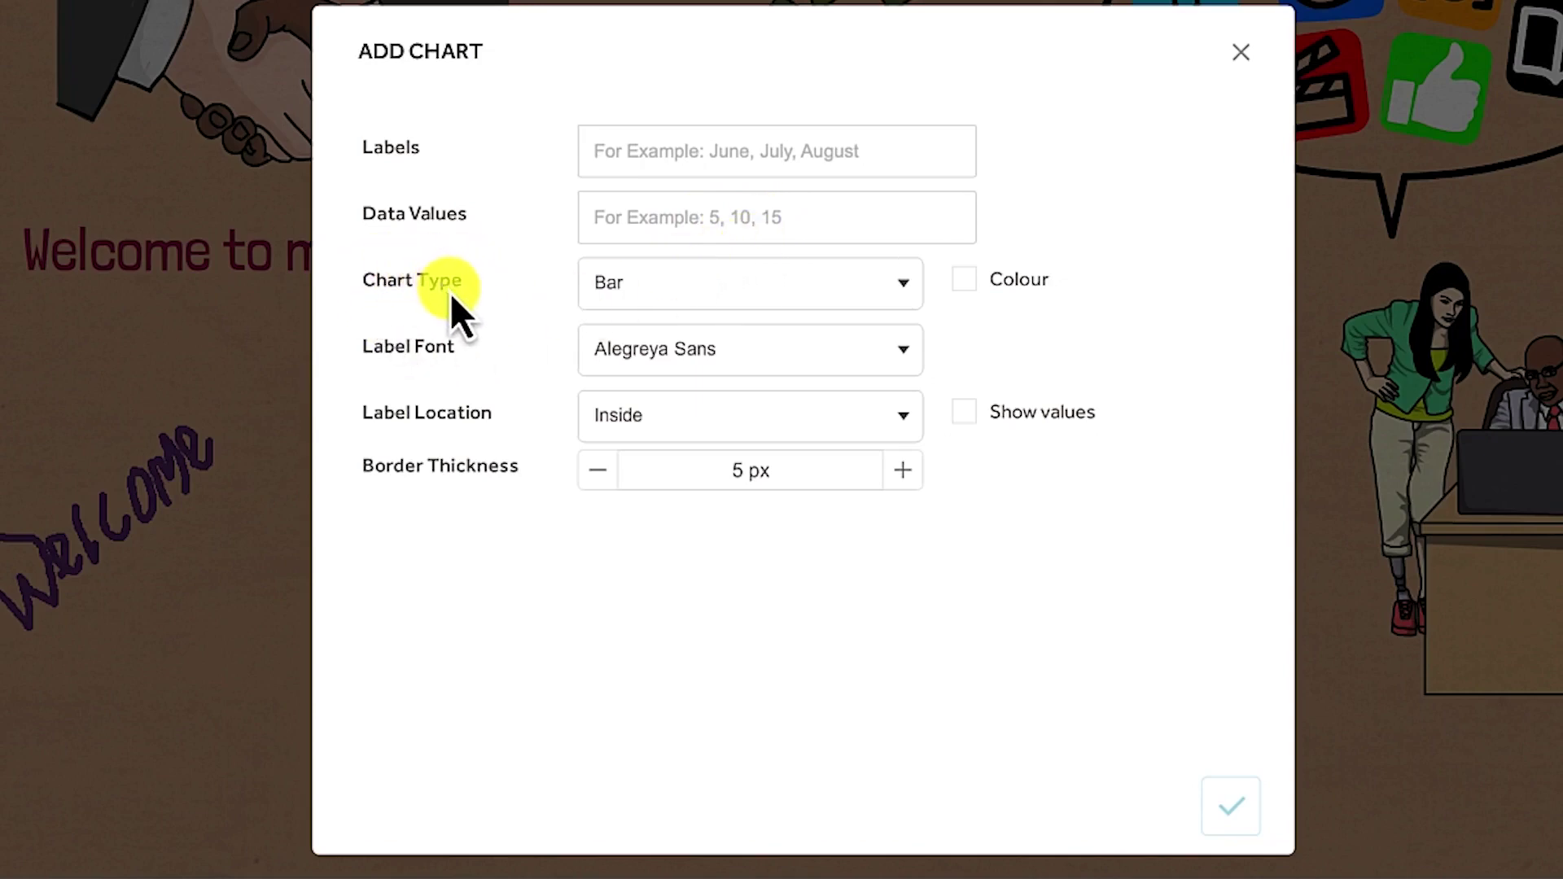
{"action": "left_click", "coordinate": [642, 283]}
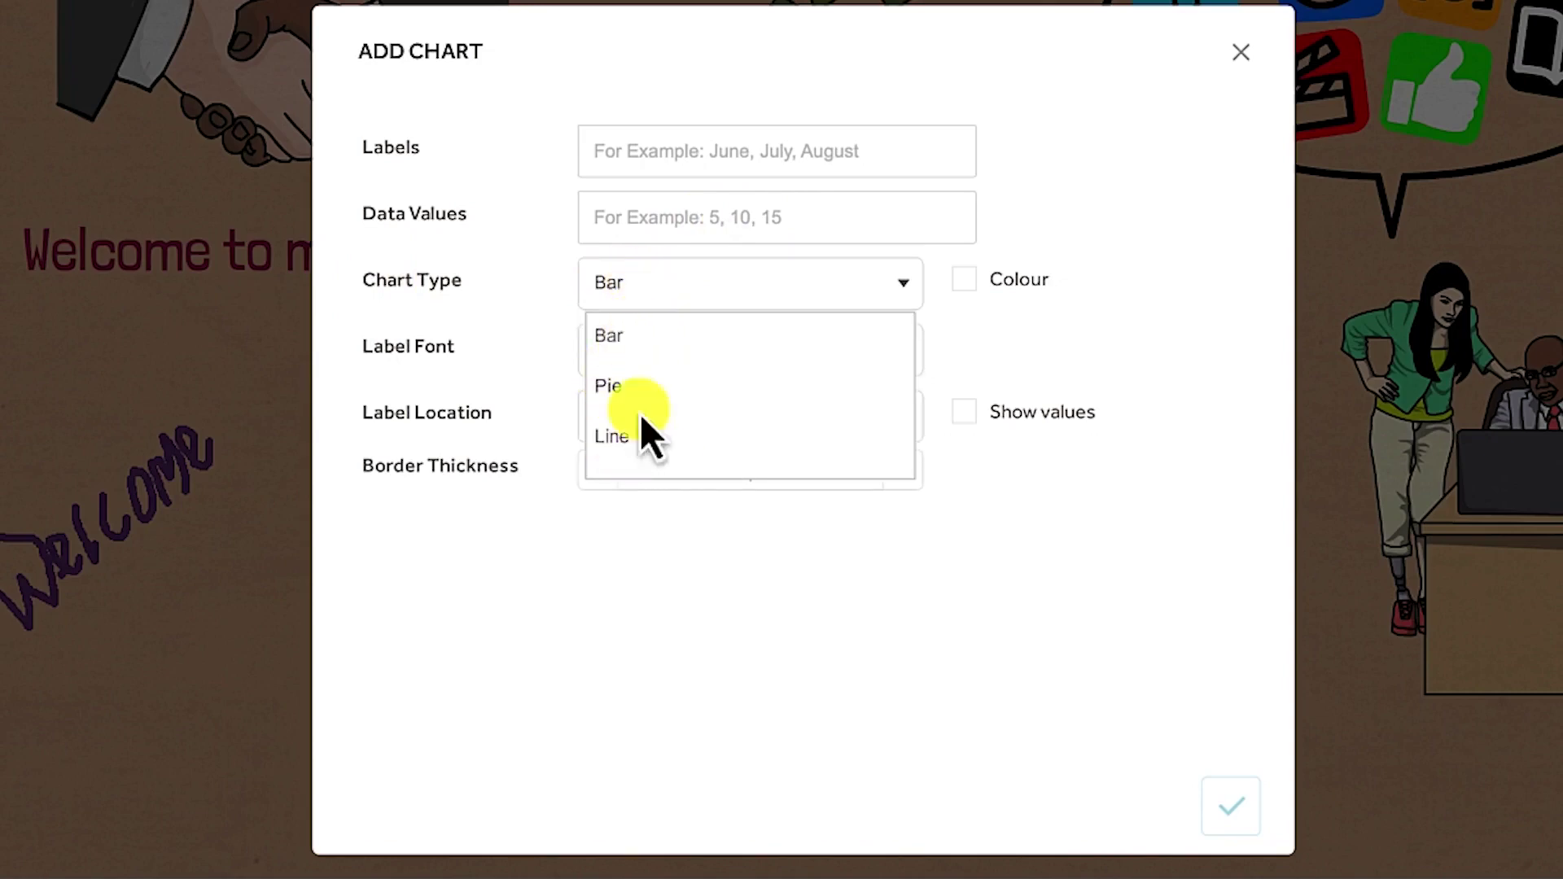
{"action": "left_click", "coordinate": [1110, 318]}
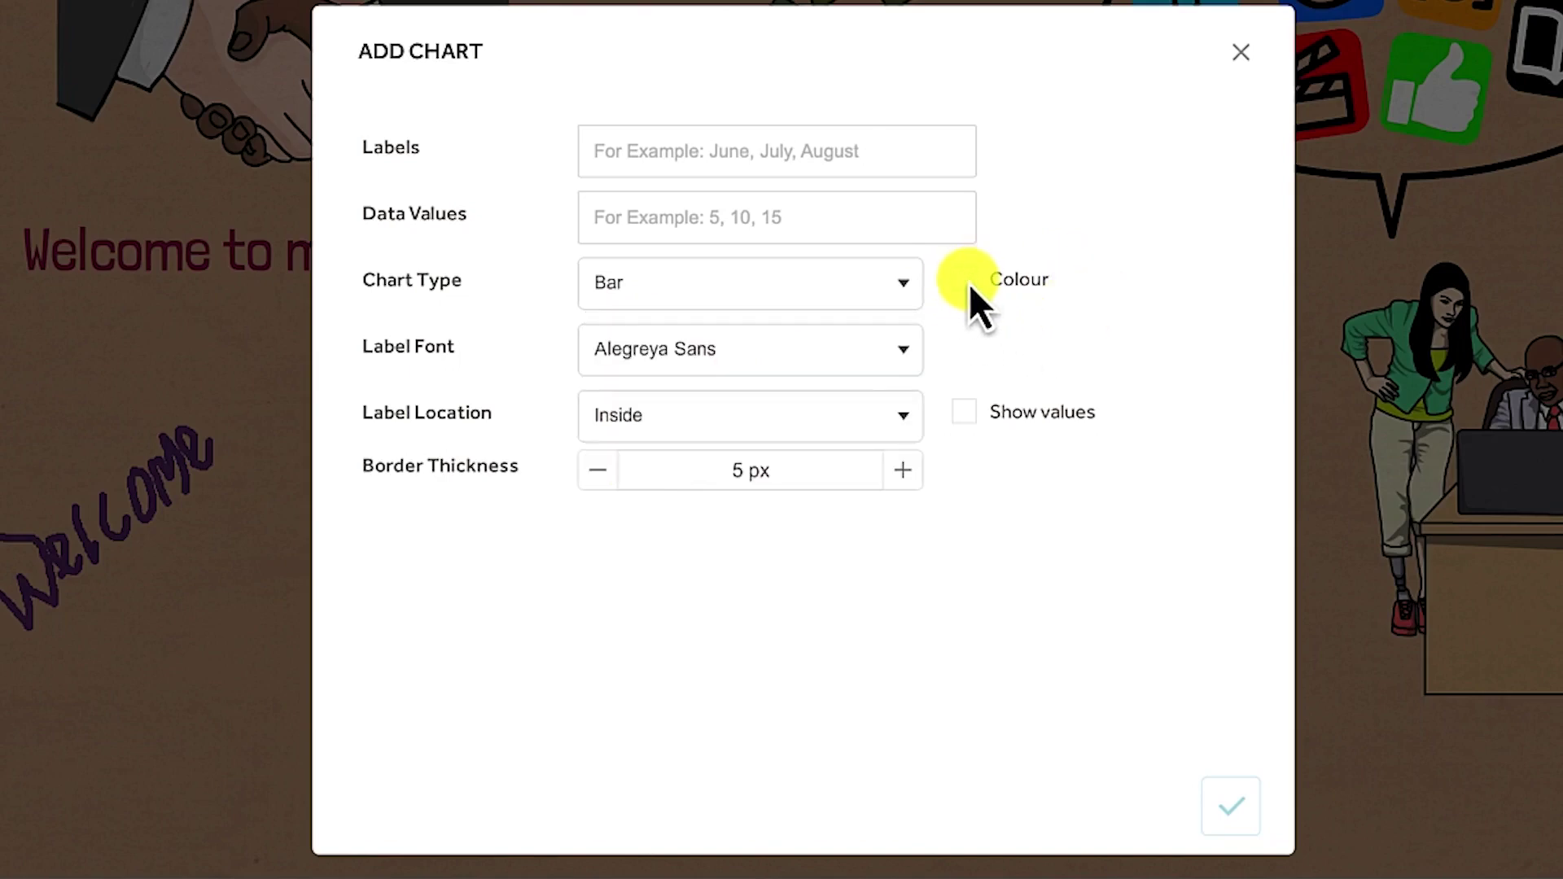
{"action": "left_click", "coordinate": [692, 350]}
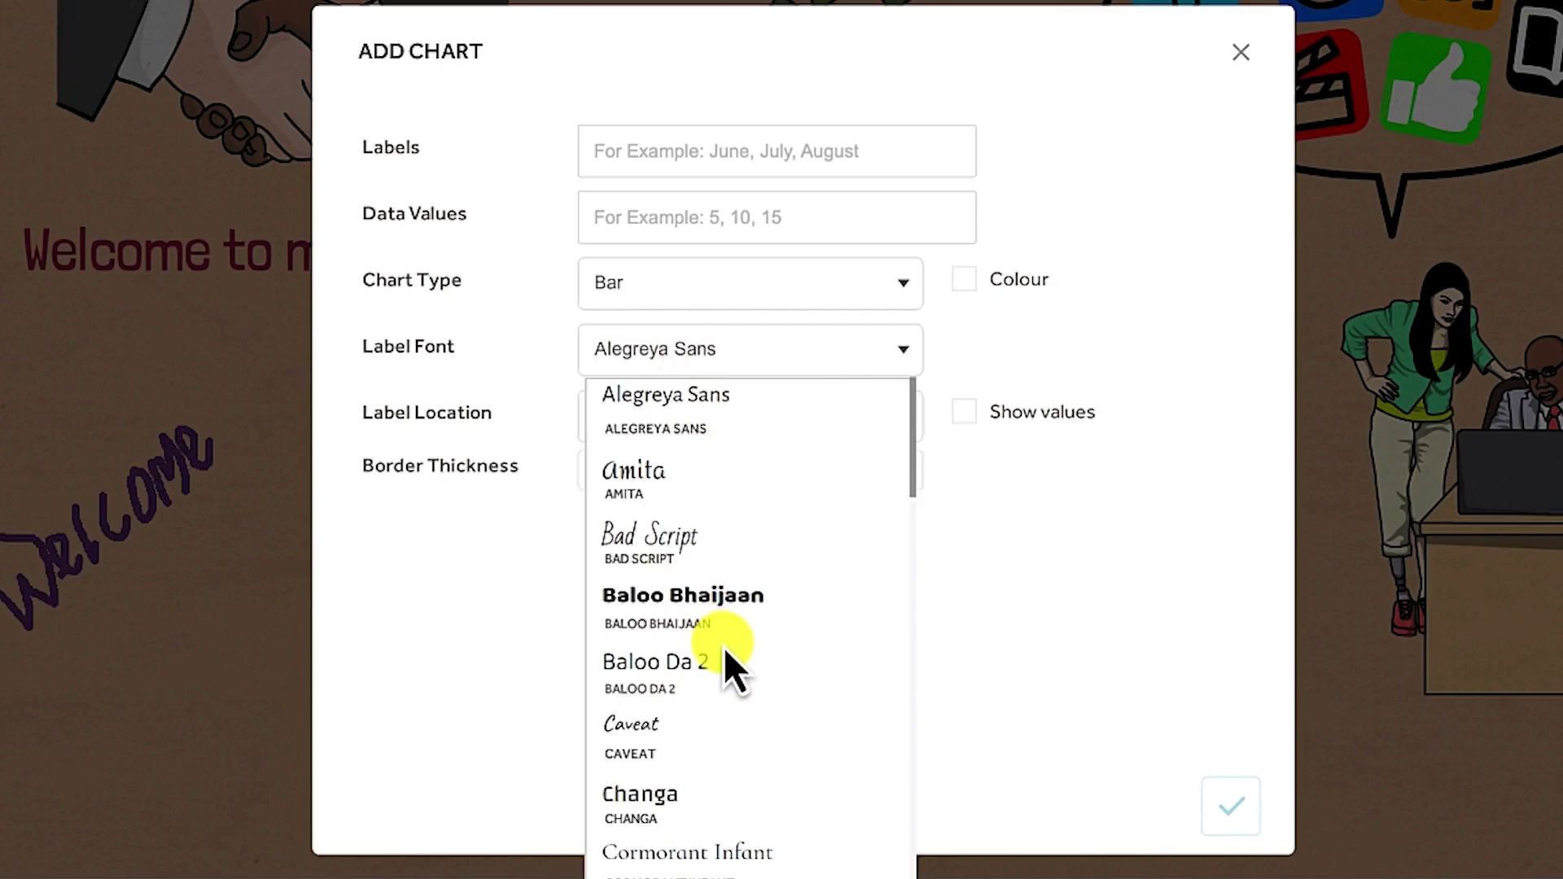
{"action": "left_click", "coordinate": [1036, 667]}
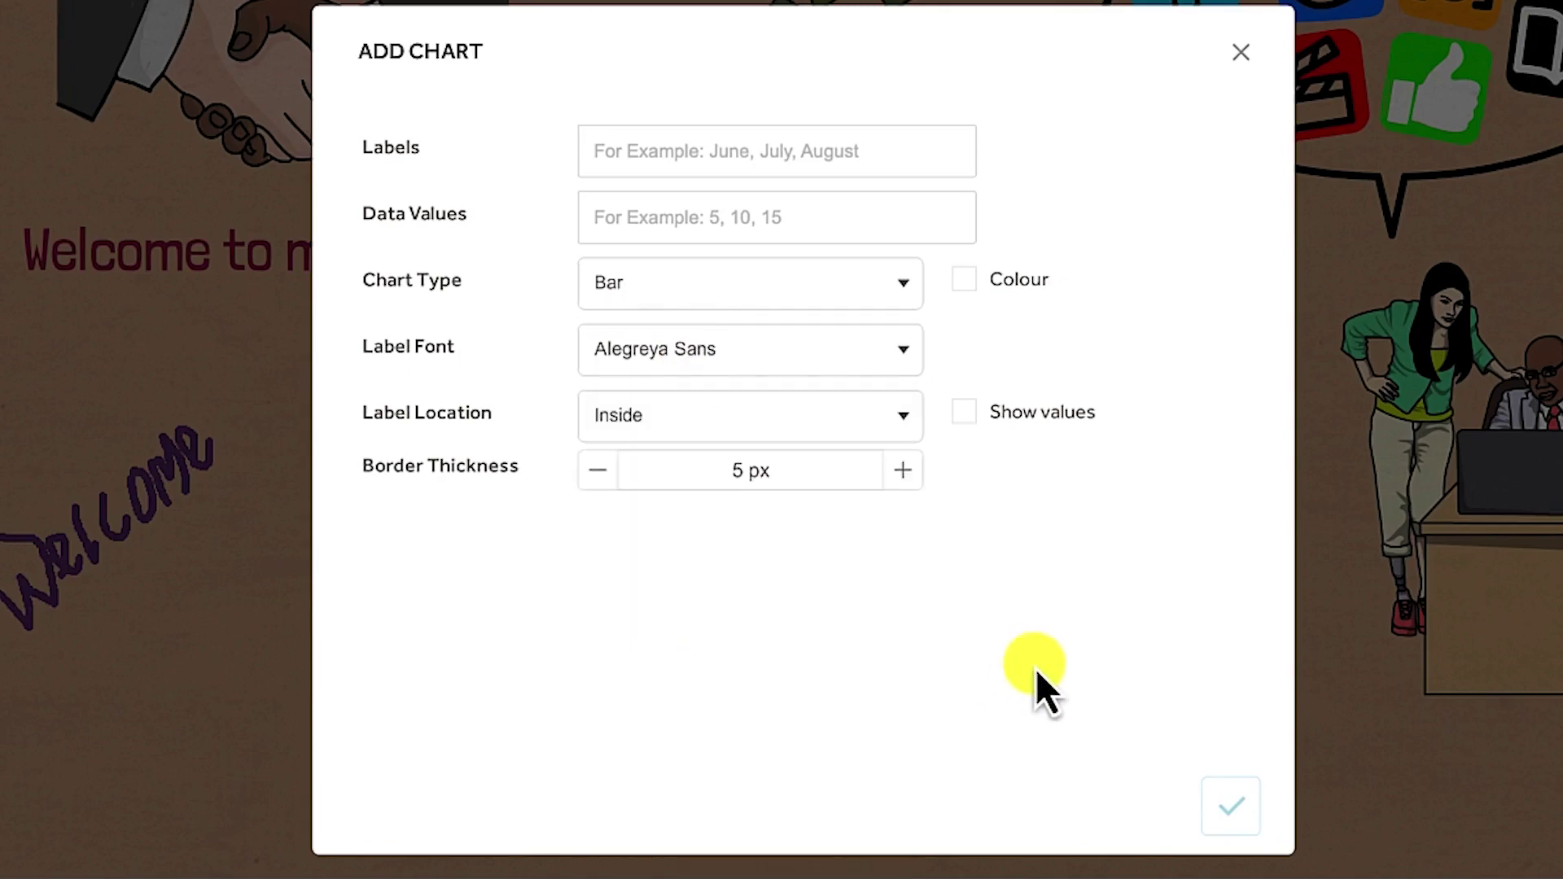
{"action": "left_click", "coordinate": [780, 422]}
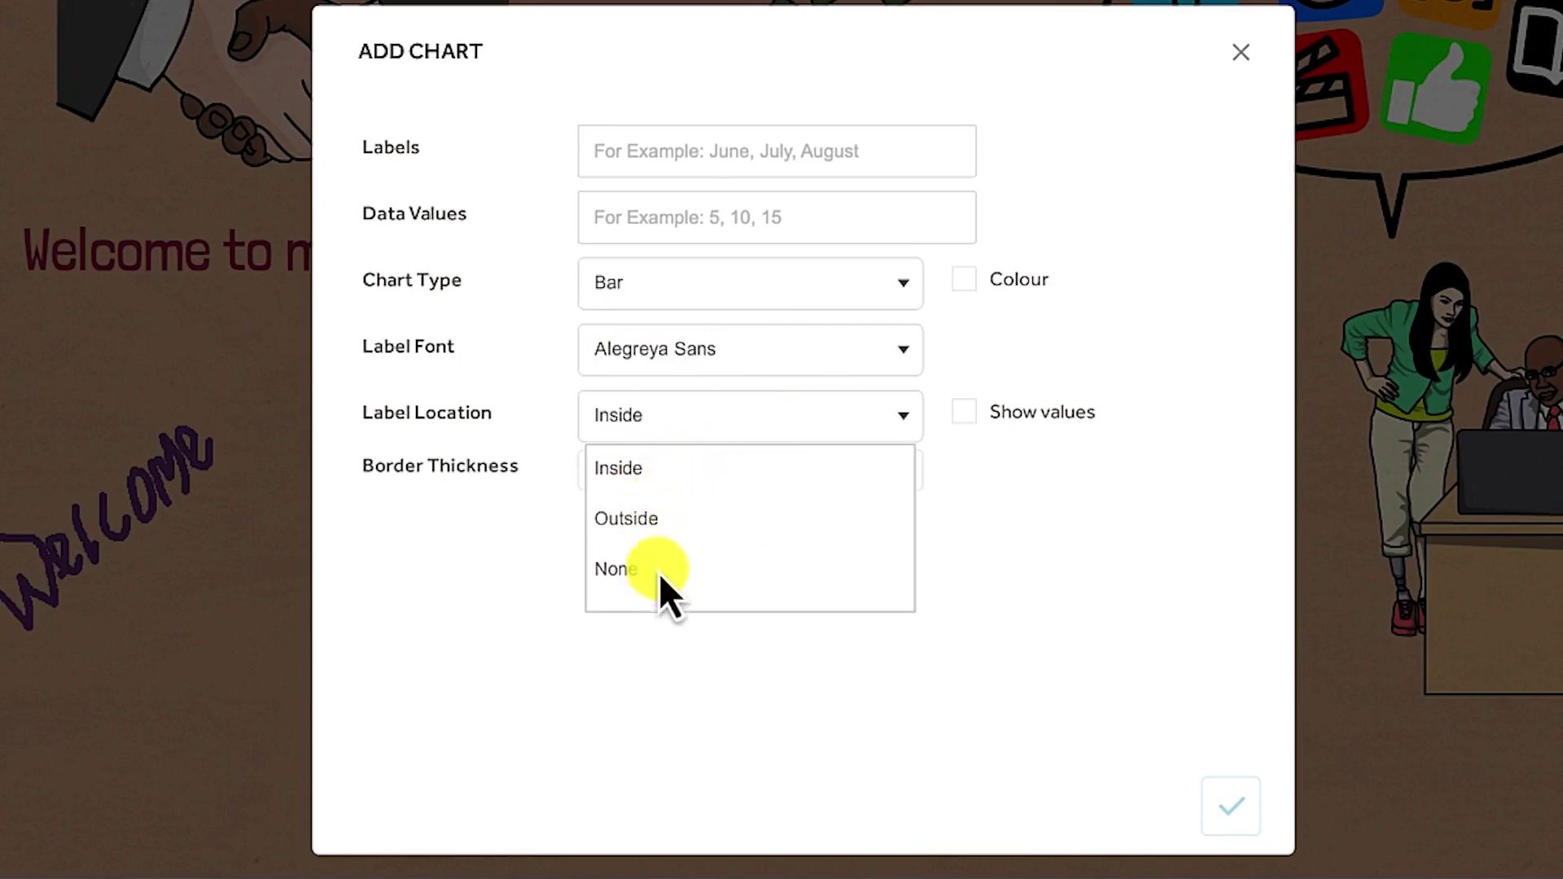
{"action": "left_click", "coordinate": [1067, 521]}
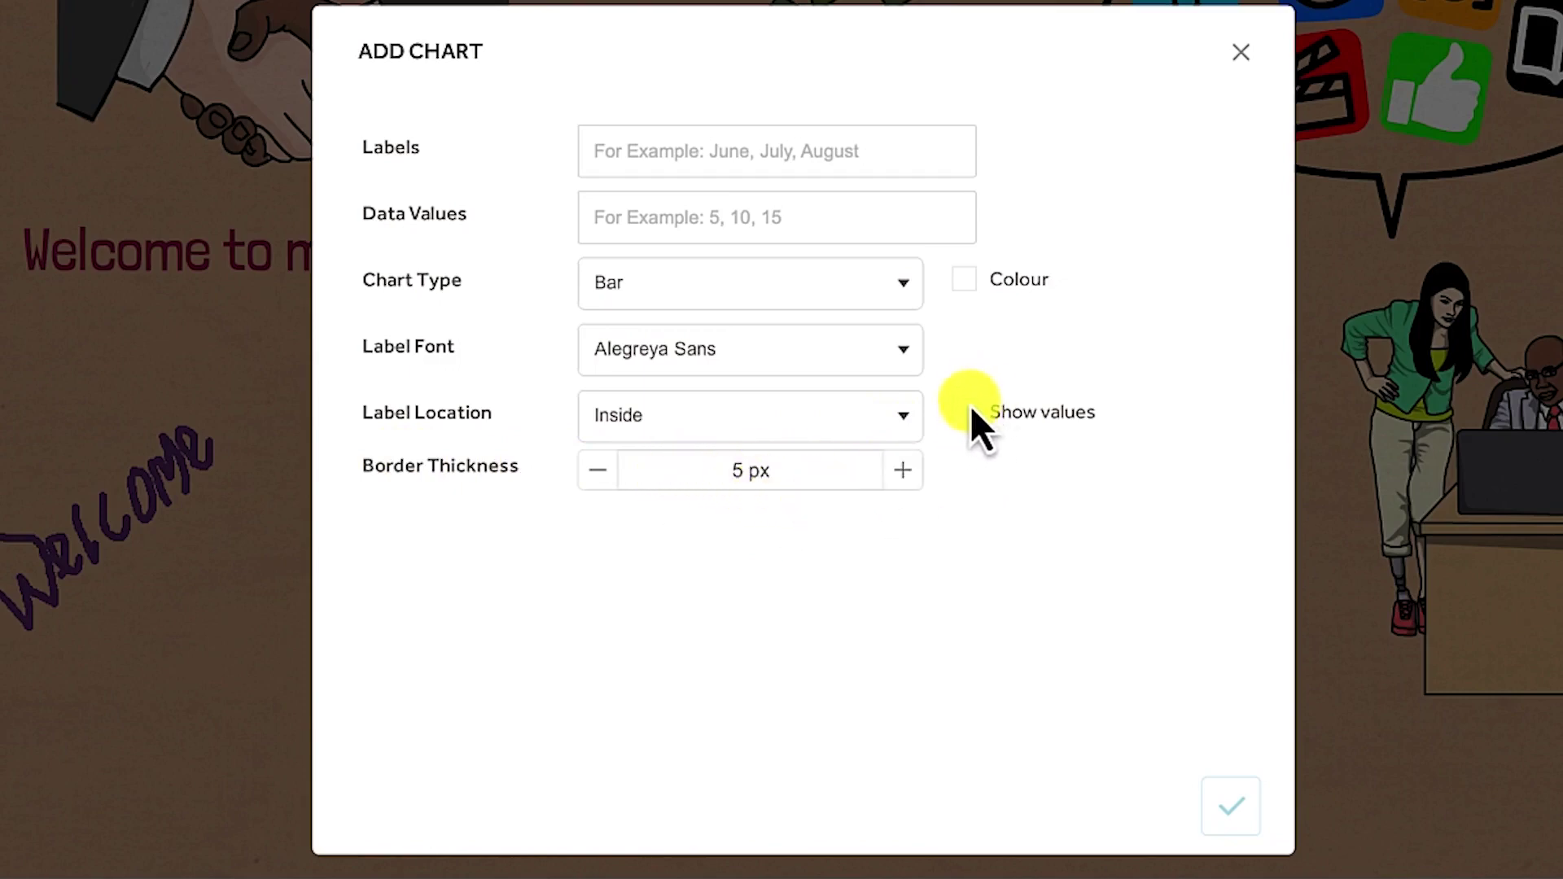
Enter the chart labels "Jan, Feb, Mar" and the data values 200, 500 and 1600.
{"action": "left_click", "coordinate": [782, 170]}
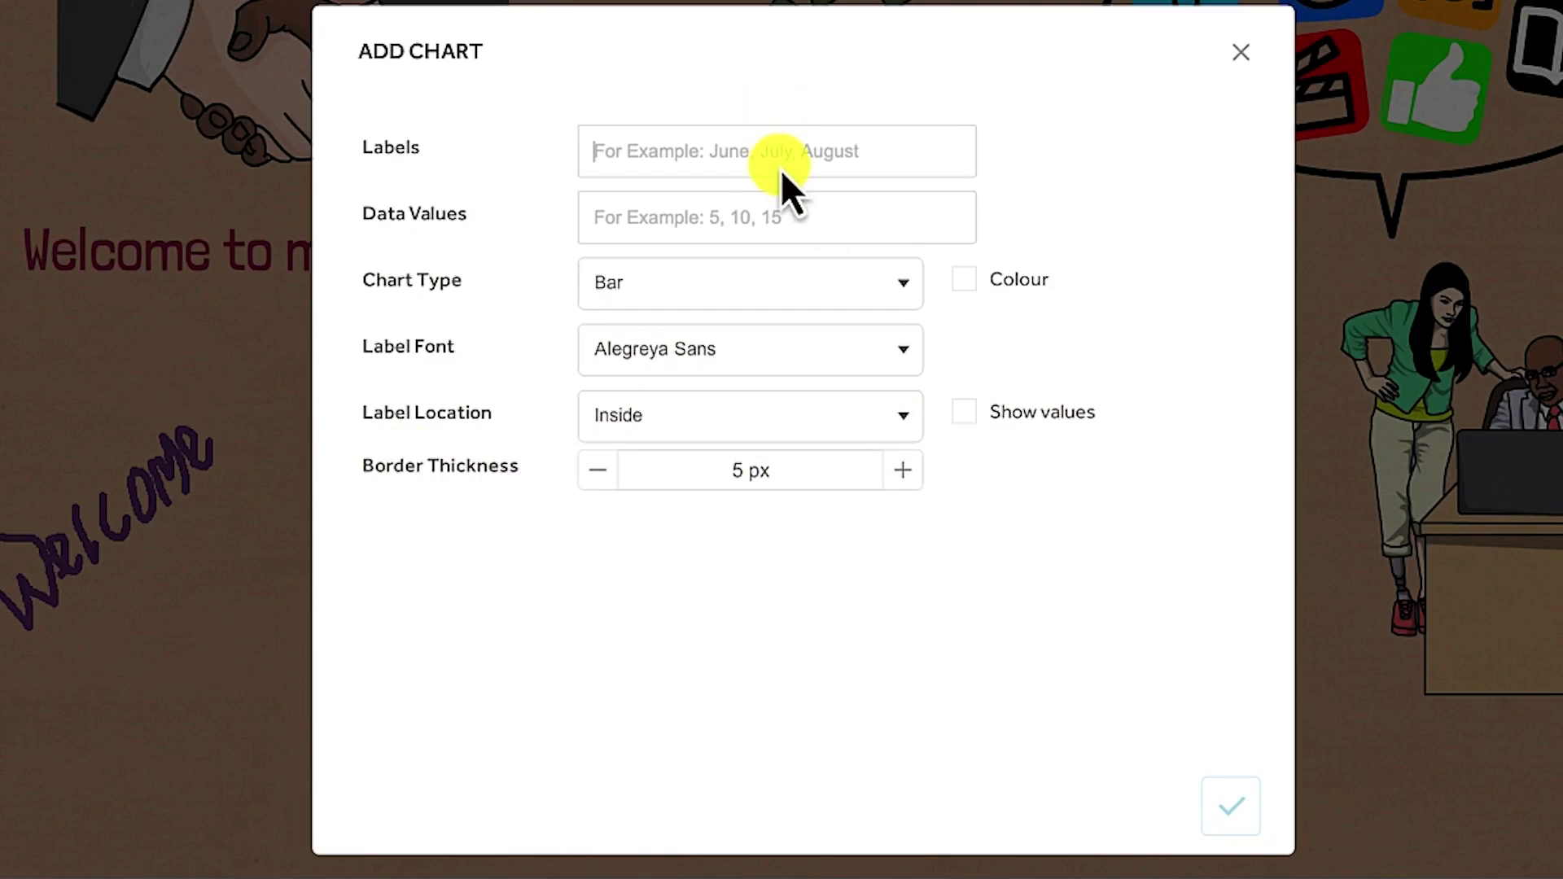
{"action": "type", "text": "Jan, Feb, Mar"}
{"action": "left_click", "coordinate": [710, 233]}
{"action": "type", "text": "200,"}
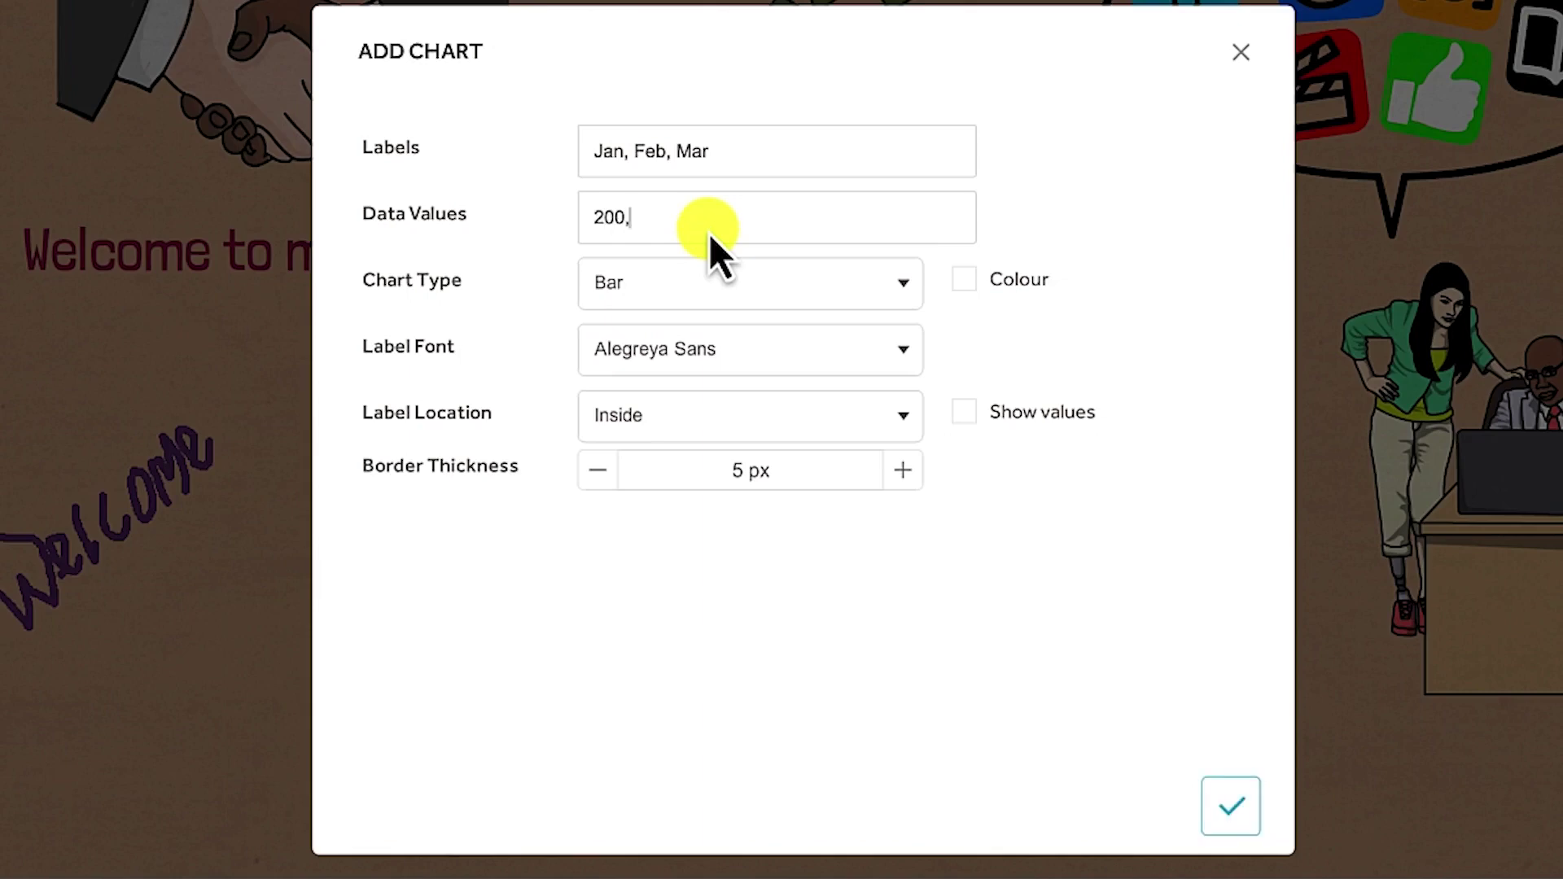
{"action": "type", "text": "500,16"}
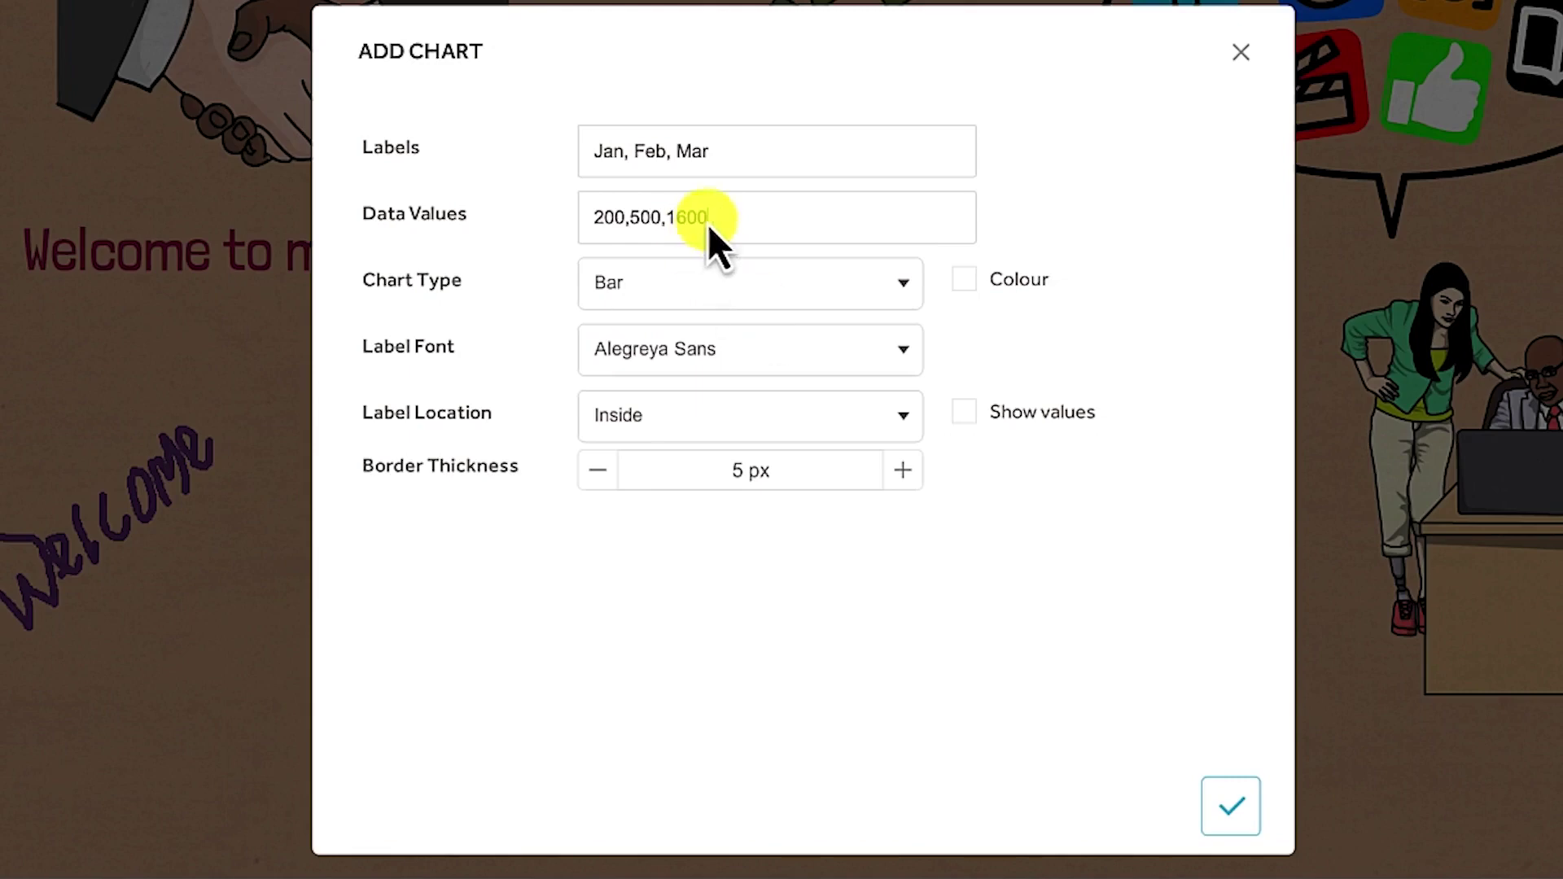
Complete the last data value as 1600, turn on colour for the bar chart and add it to the canvas.
{"action": "type", "text": "00"}
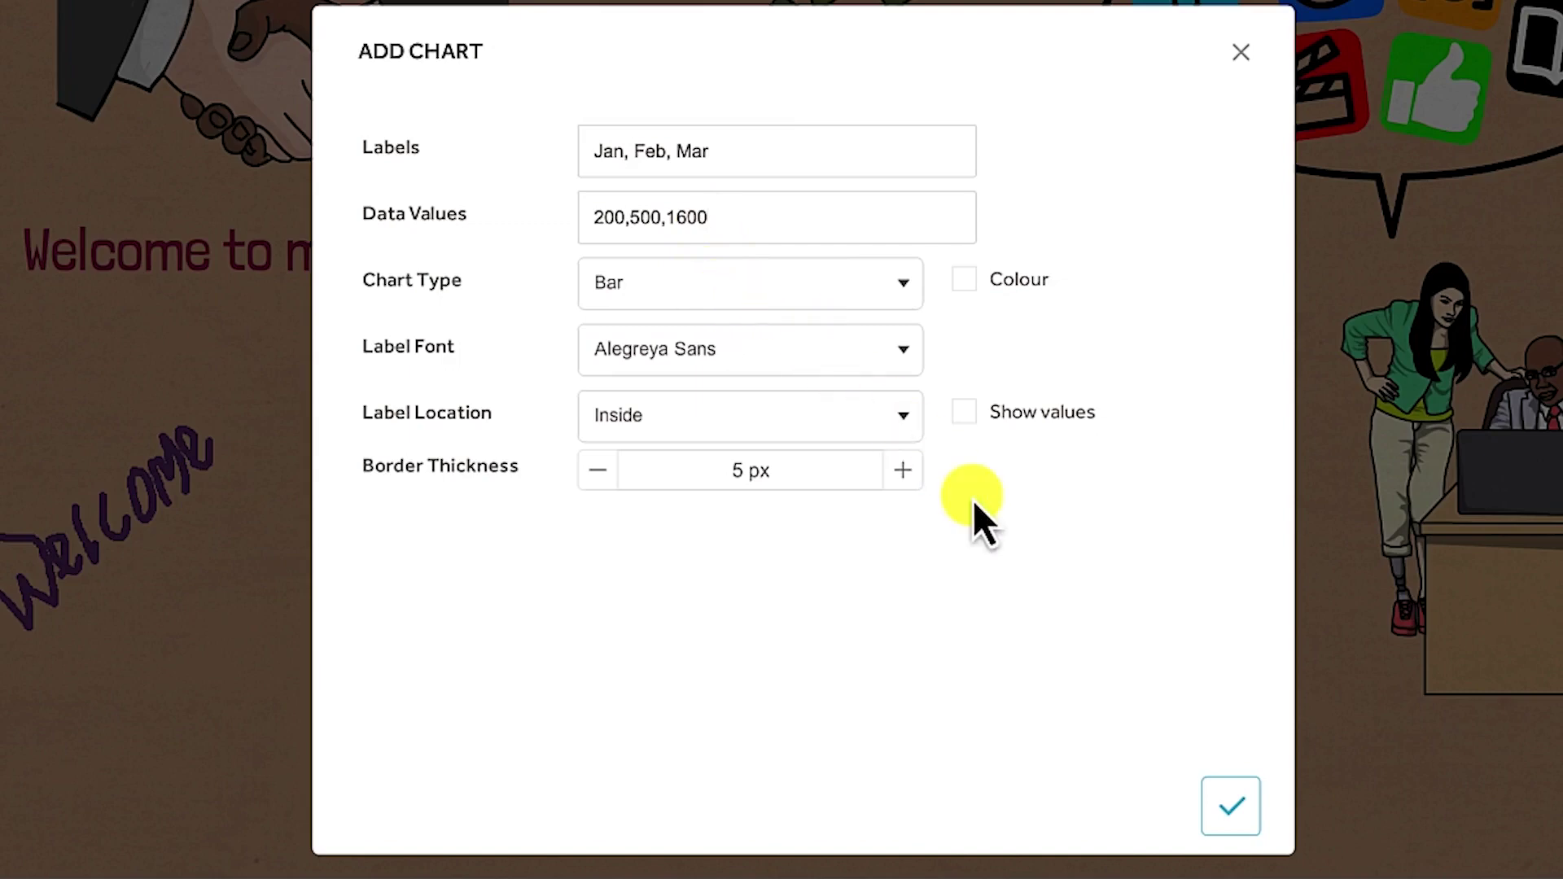
{"action": "left_click", "coordinate": [962, 280]}
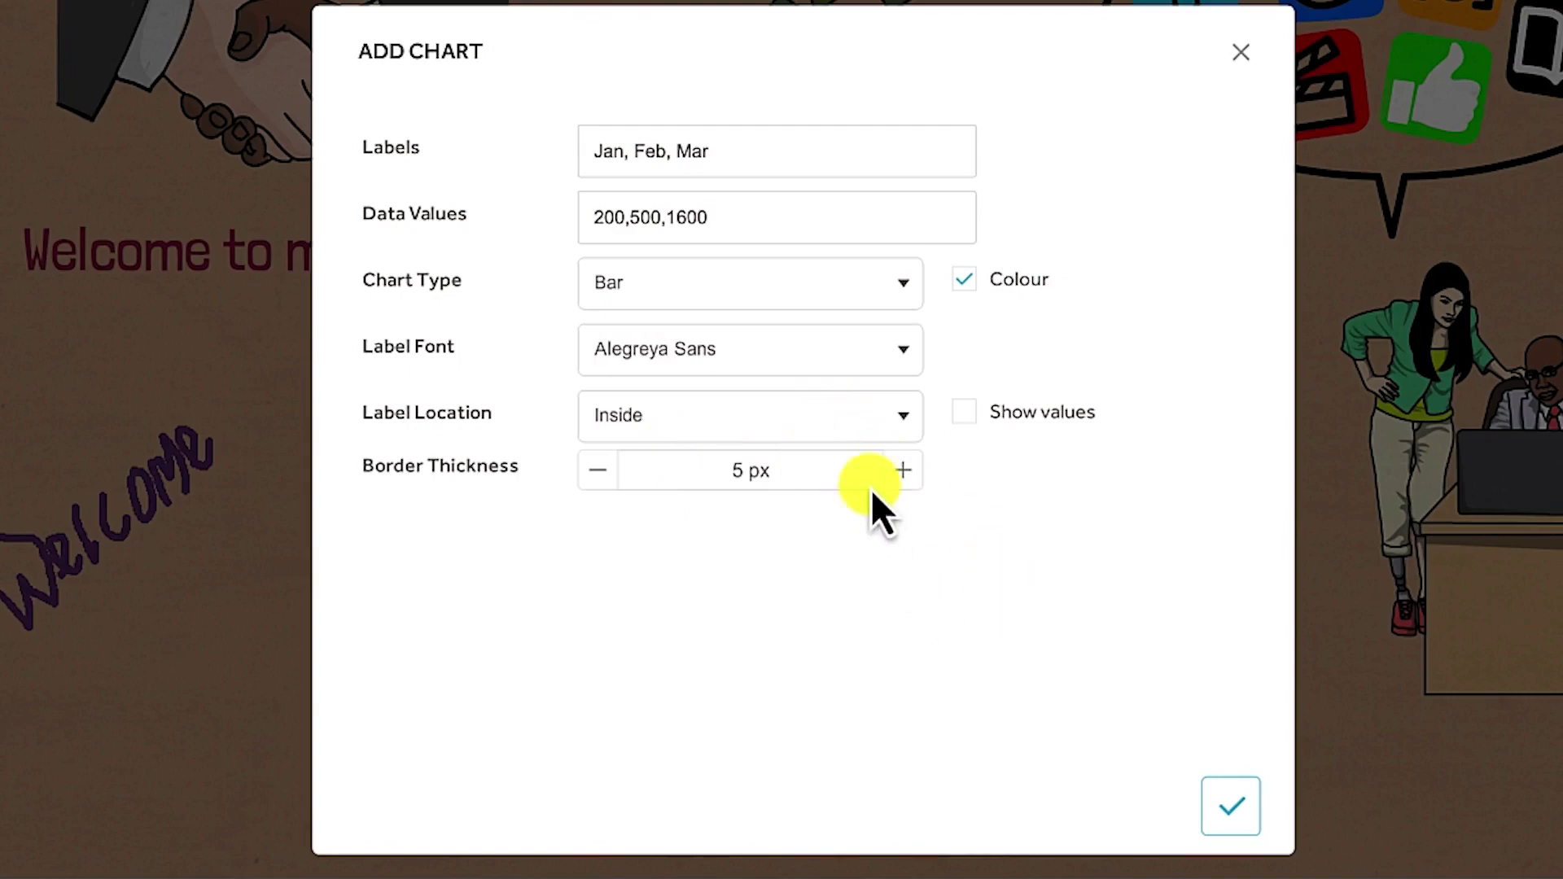
{"action": "left_click", "coordinate": [1229, 818]}
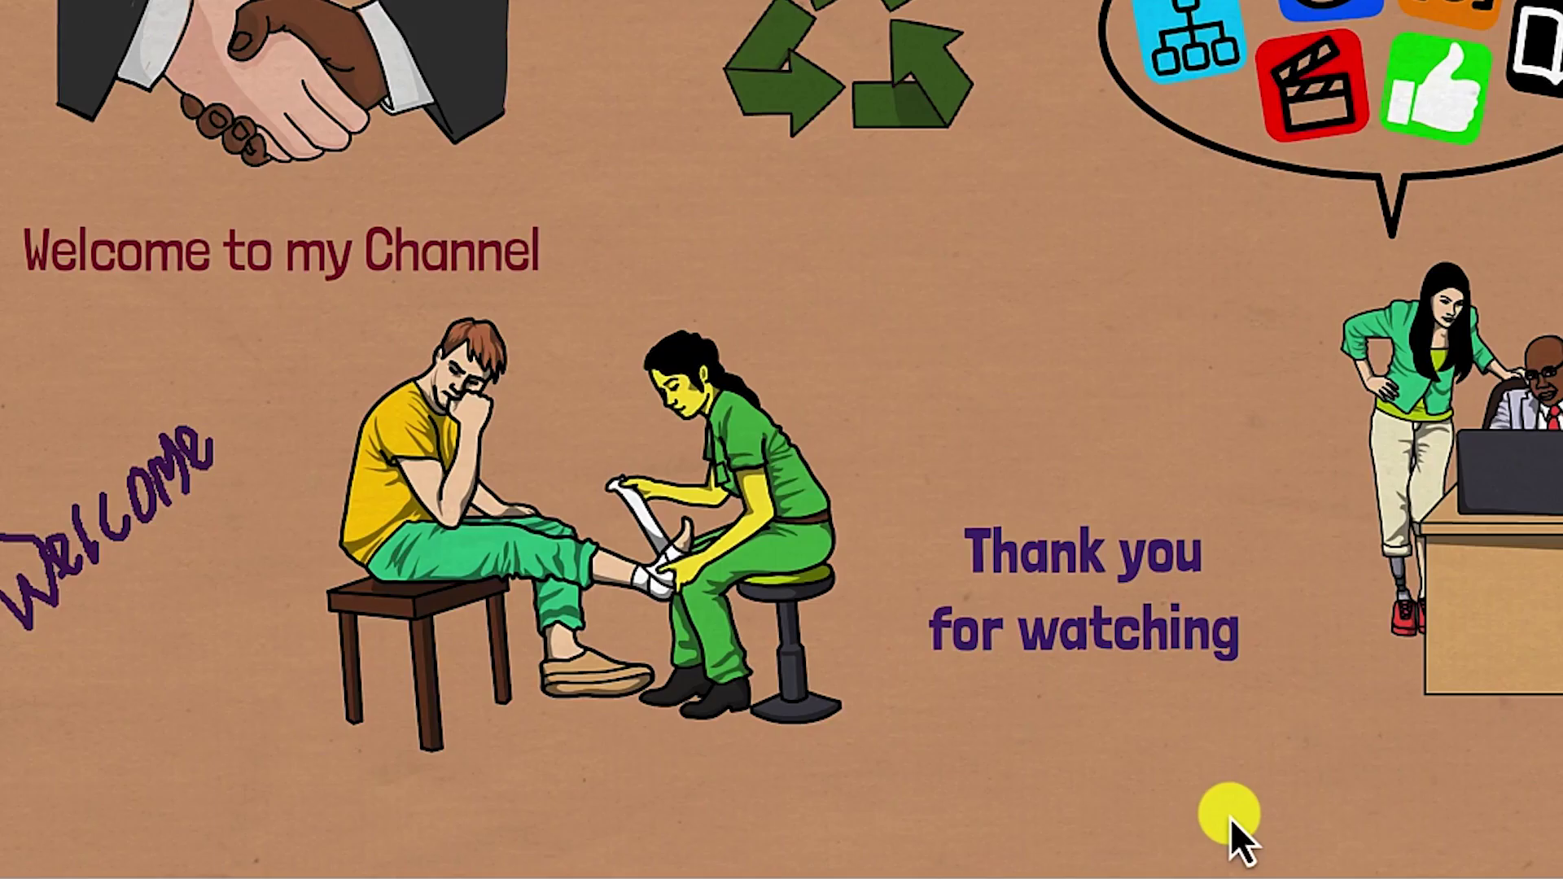
Move the bar chart into the empty area to the right of the office desk image.
{"action": "left_click_drag", "start_coordinate": [867, 387], "coordinate": [1093, 223]}
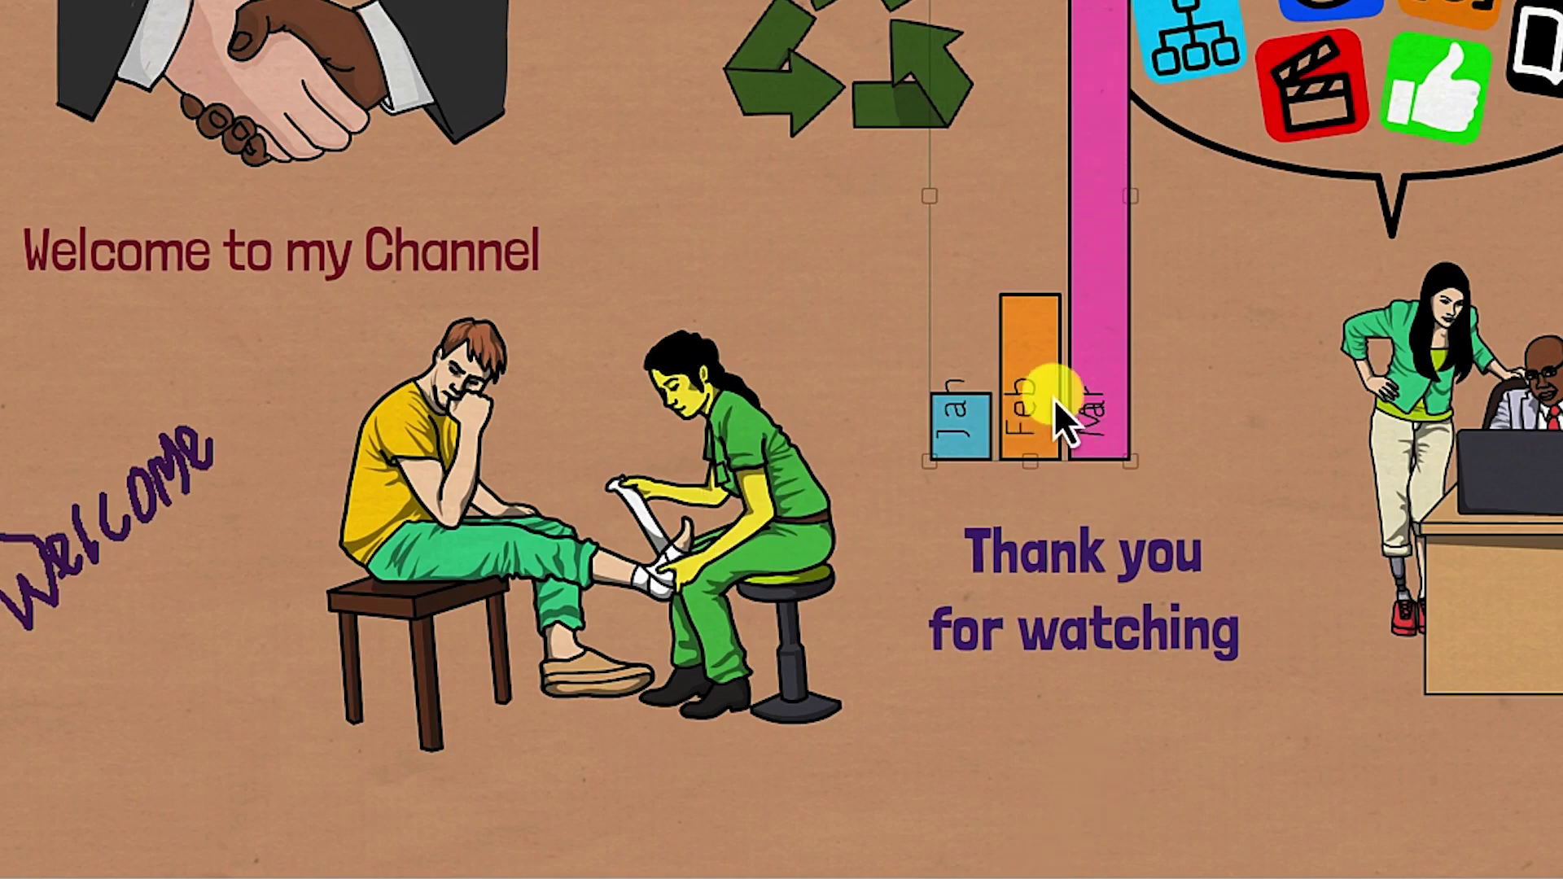
{"action": "left_click", "coordinate": [1288, 562]}
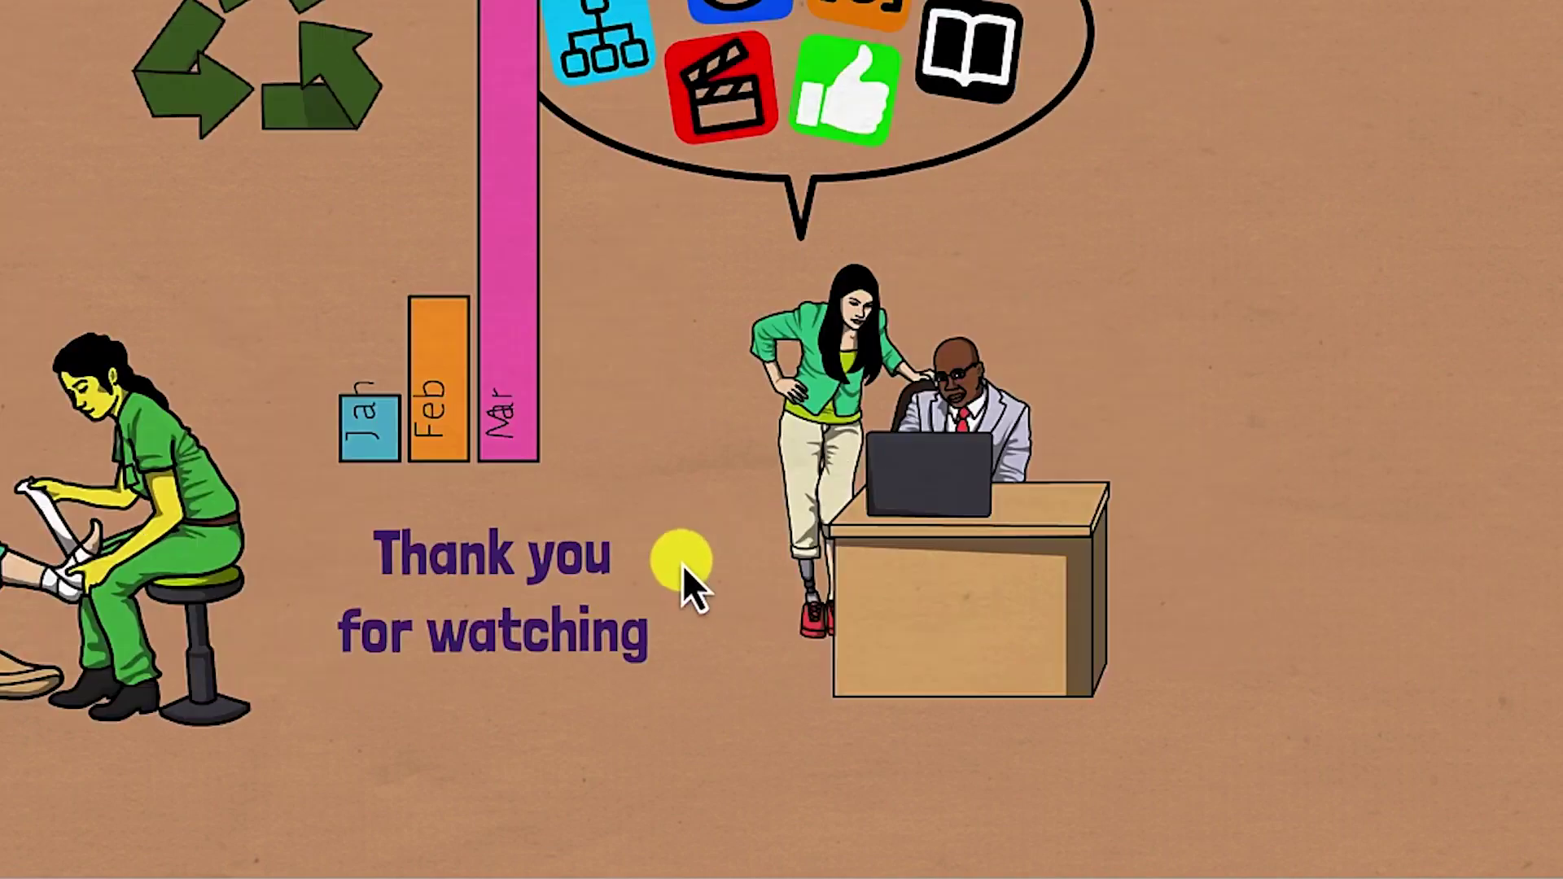
{"action": "left_click", "coordinate": [463, 319]}
{"action": "left_click_drag", "start_coordinate": [411, 332], "coordinate": [1497, 368]}
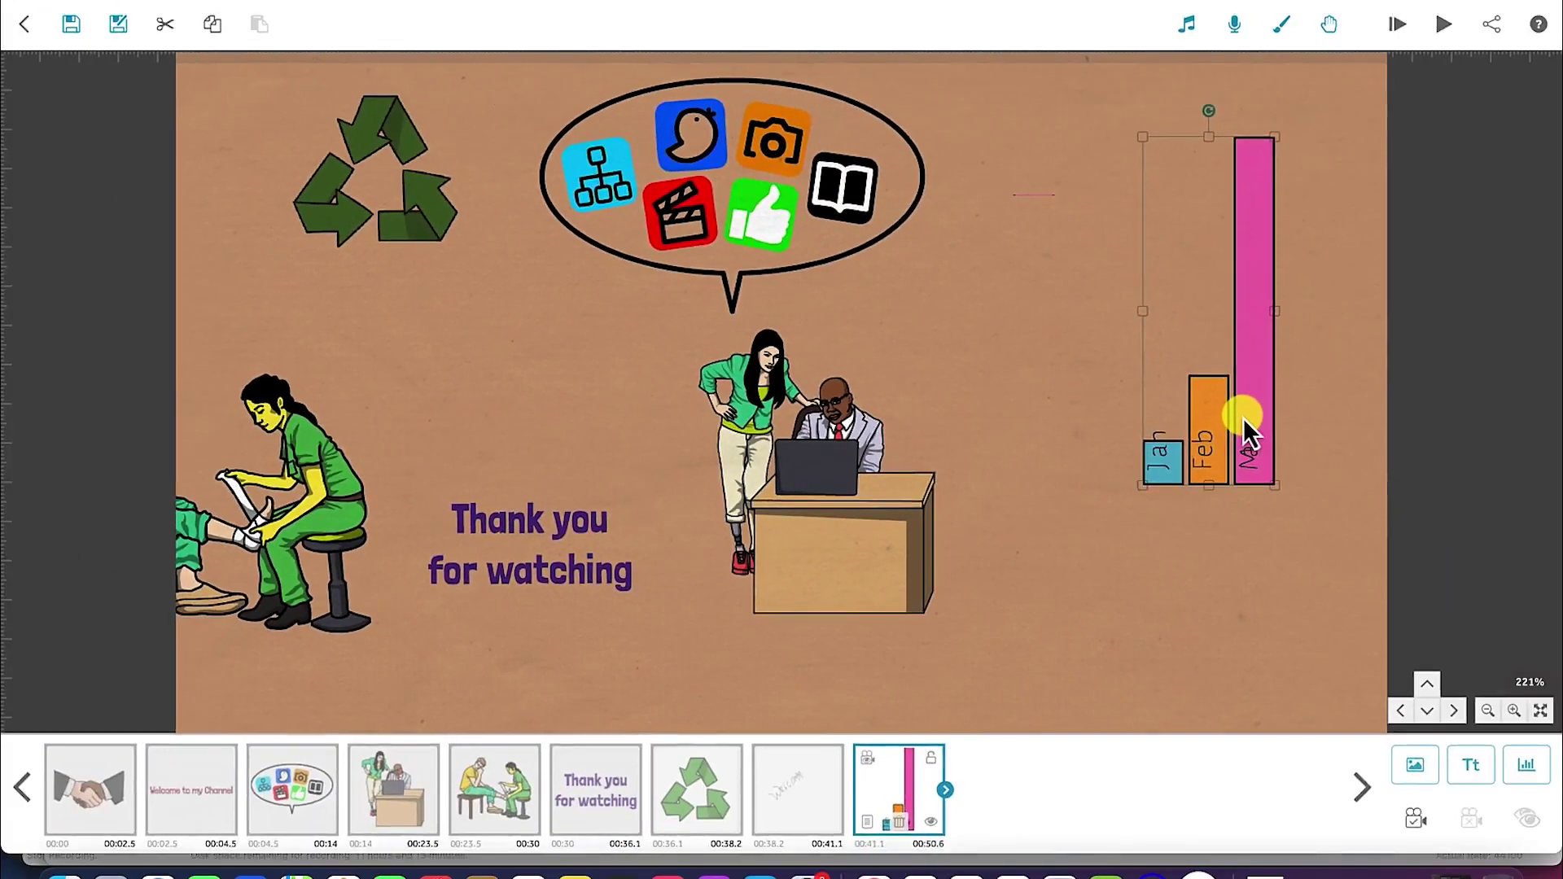
Extend the chart's labels with "April, May" and its data values with 800 and 900.
{"action": "double_click", "coordinate": [1504, 398]}
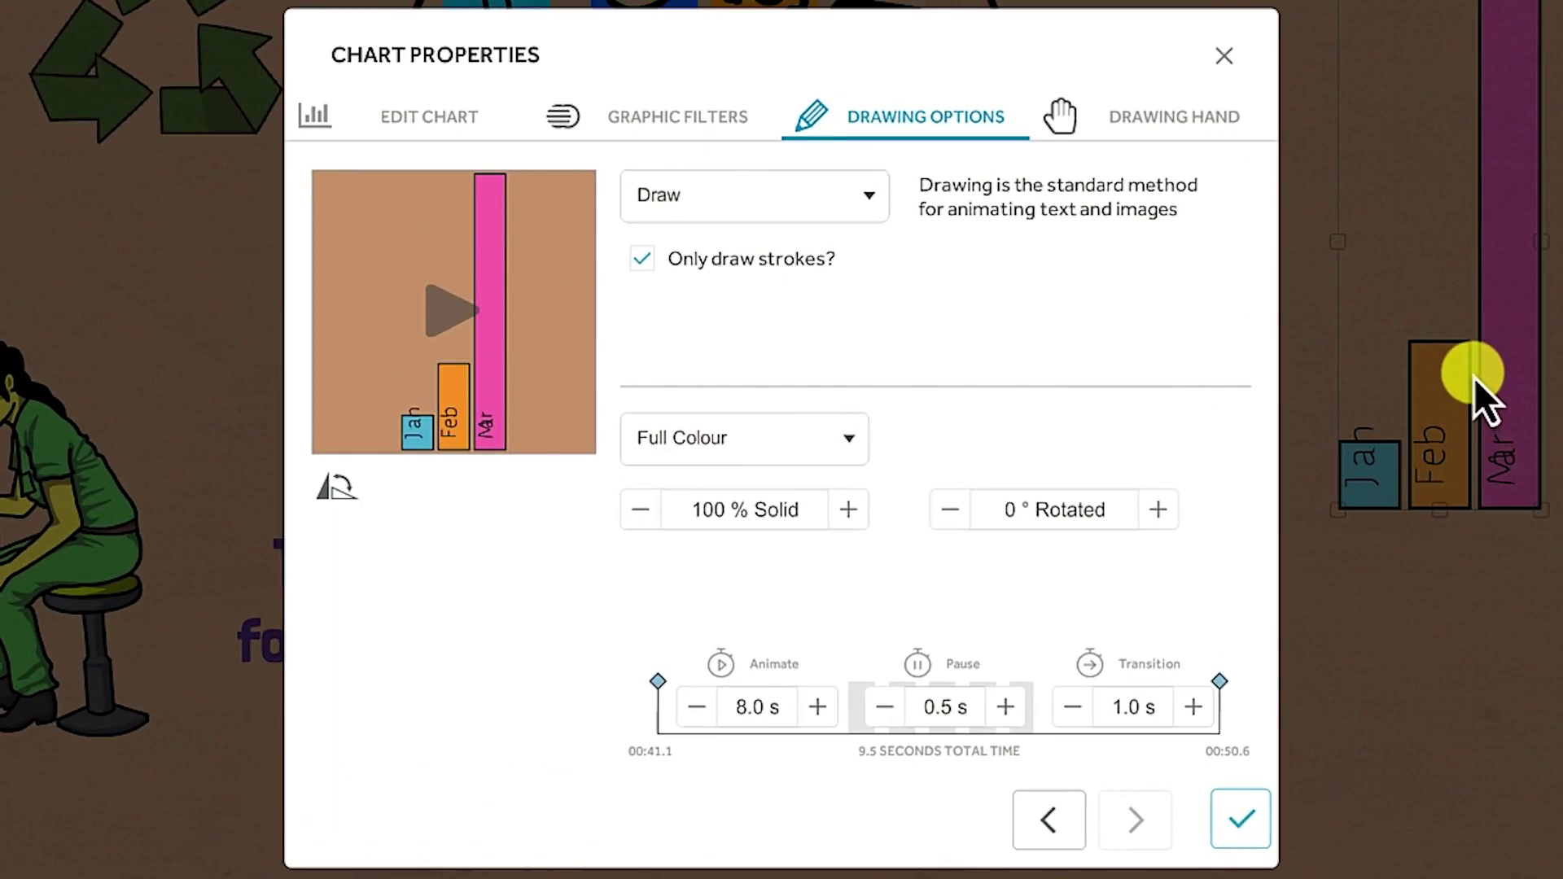
{"action": "left_click", "coordinate": [447, 118]}
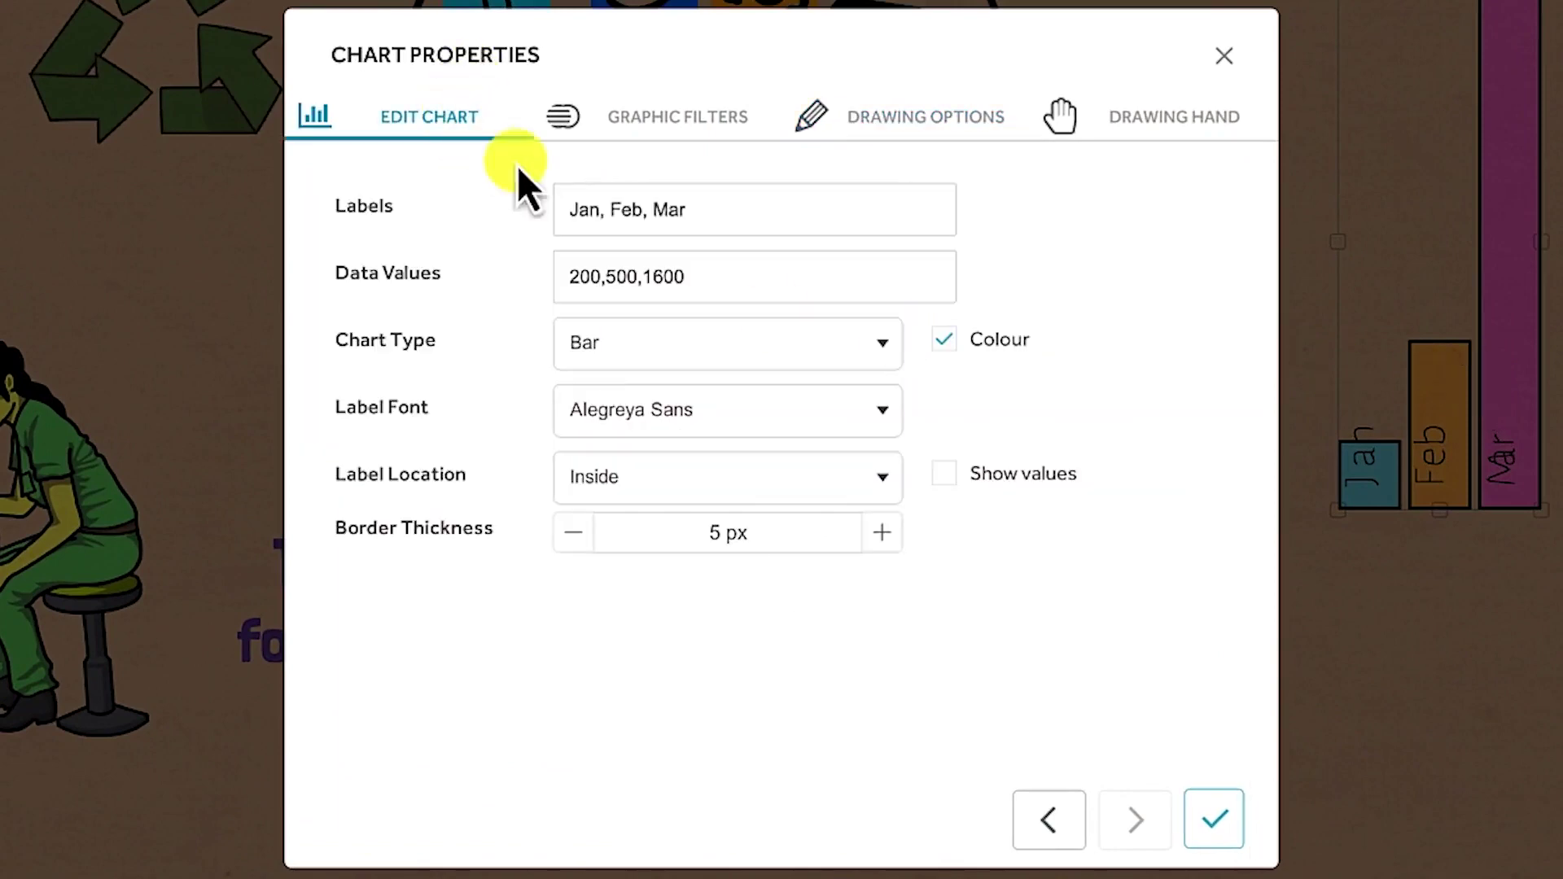
{"action": "left_click", "coordinate": [698, 269]}
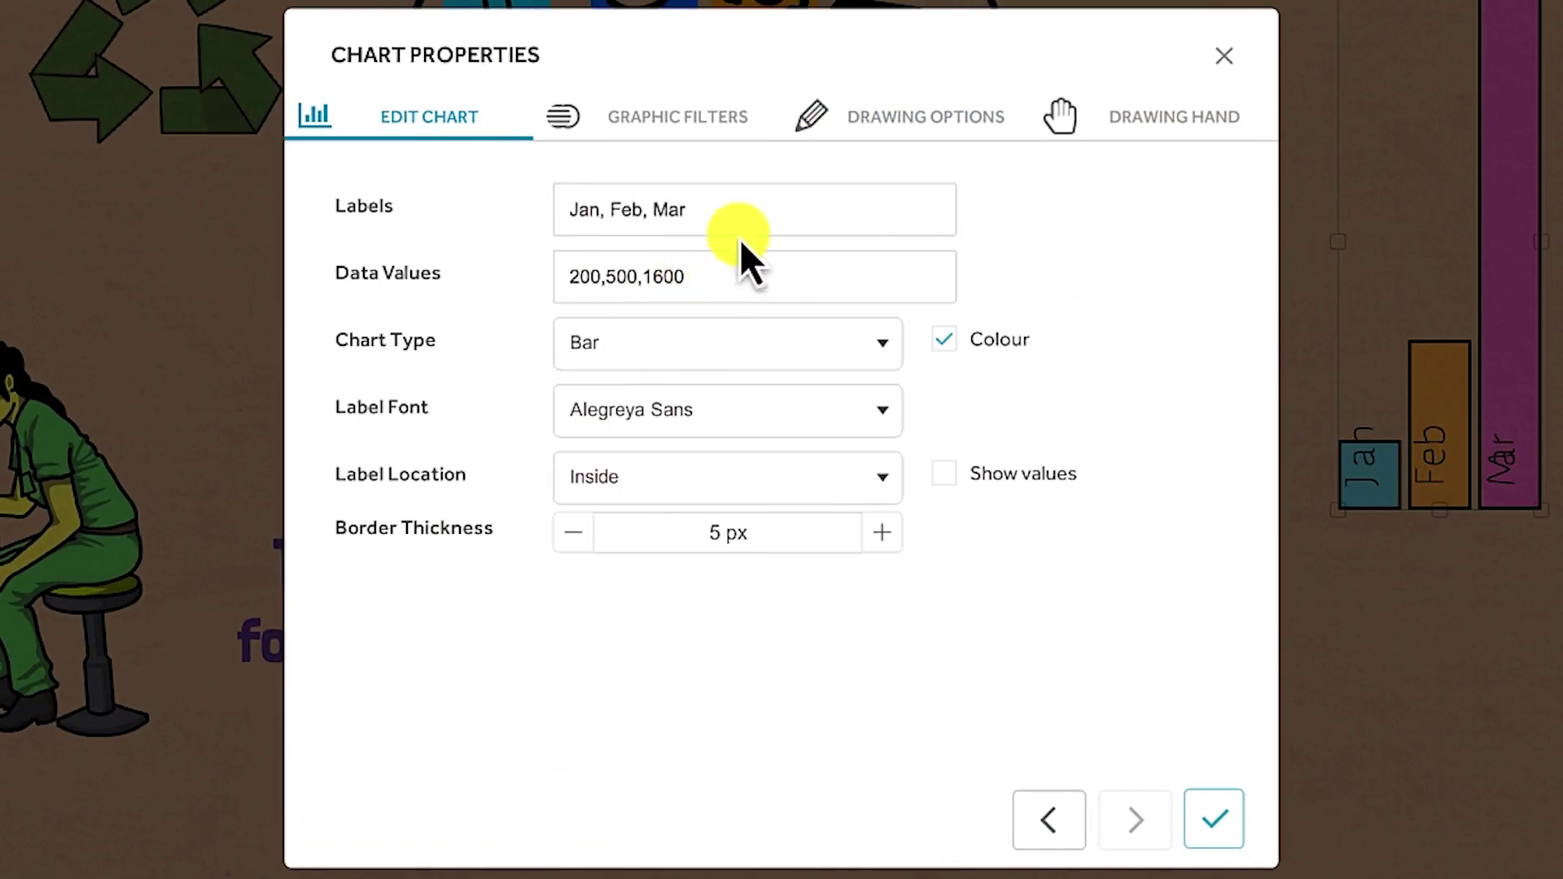
{"action": "type", "text": ","}
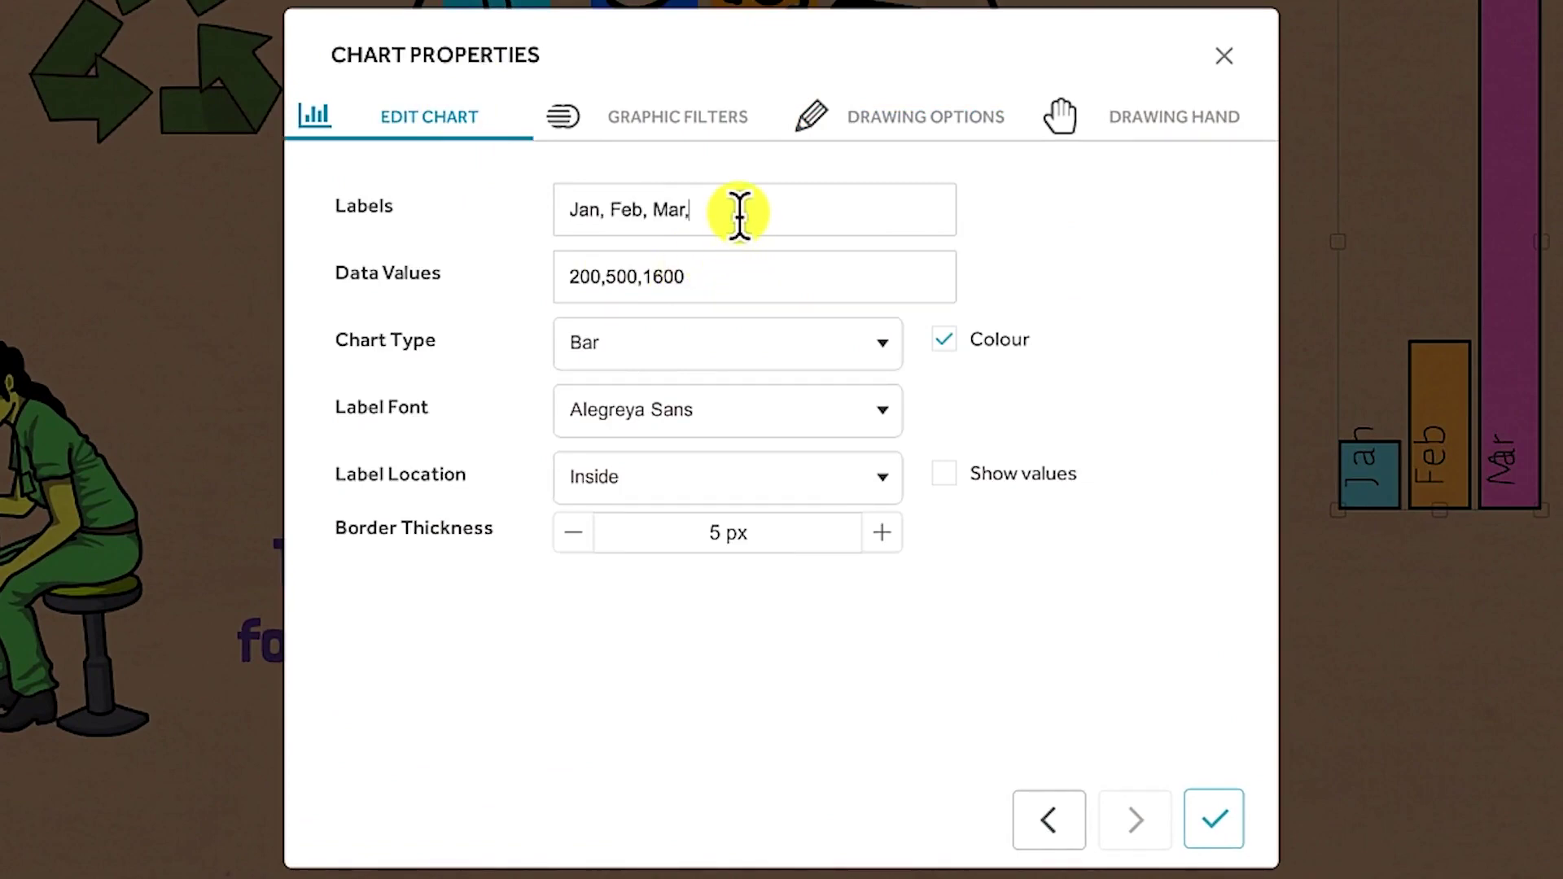
{"action": "type", "text": " April, May"}
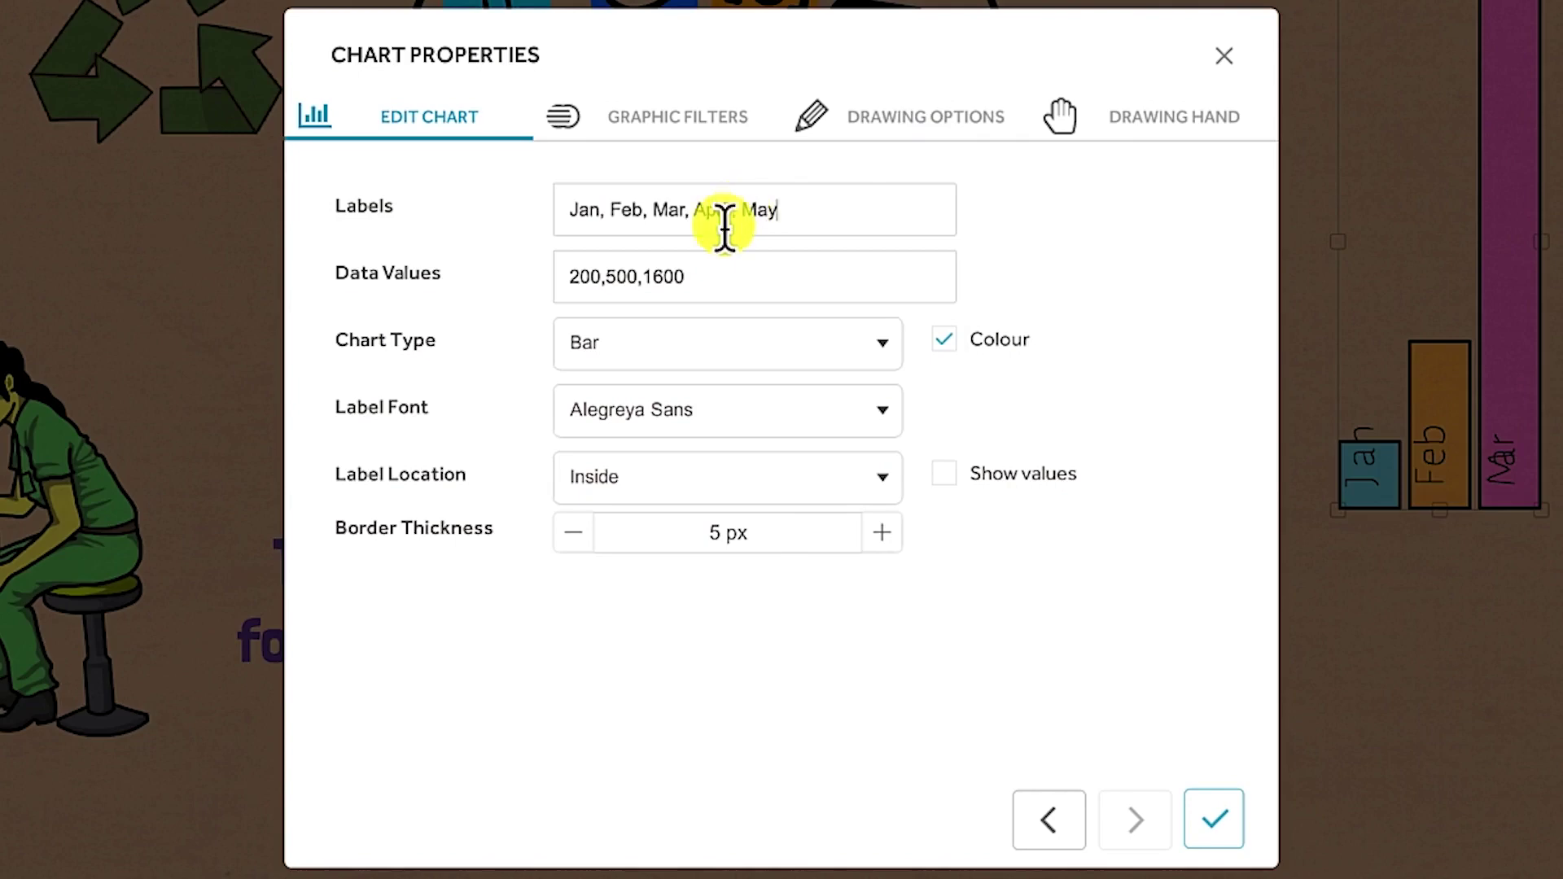
{"action": "left_click", "coordinate": [753, 275]}
{"action": "type", "text": ","}
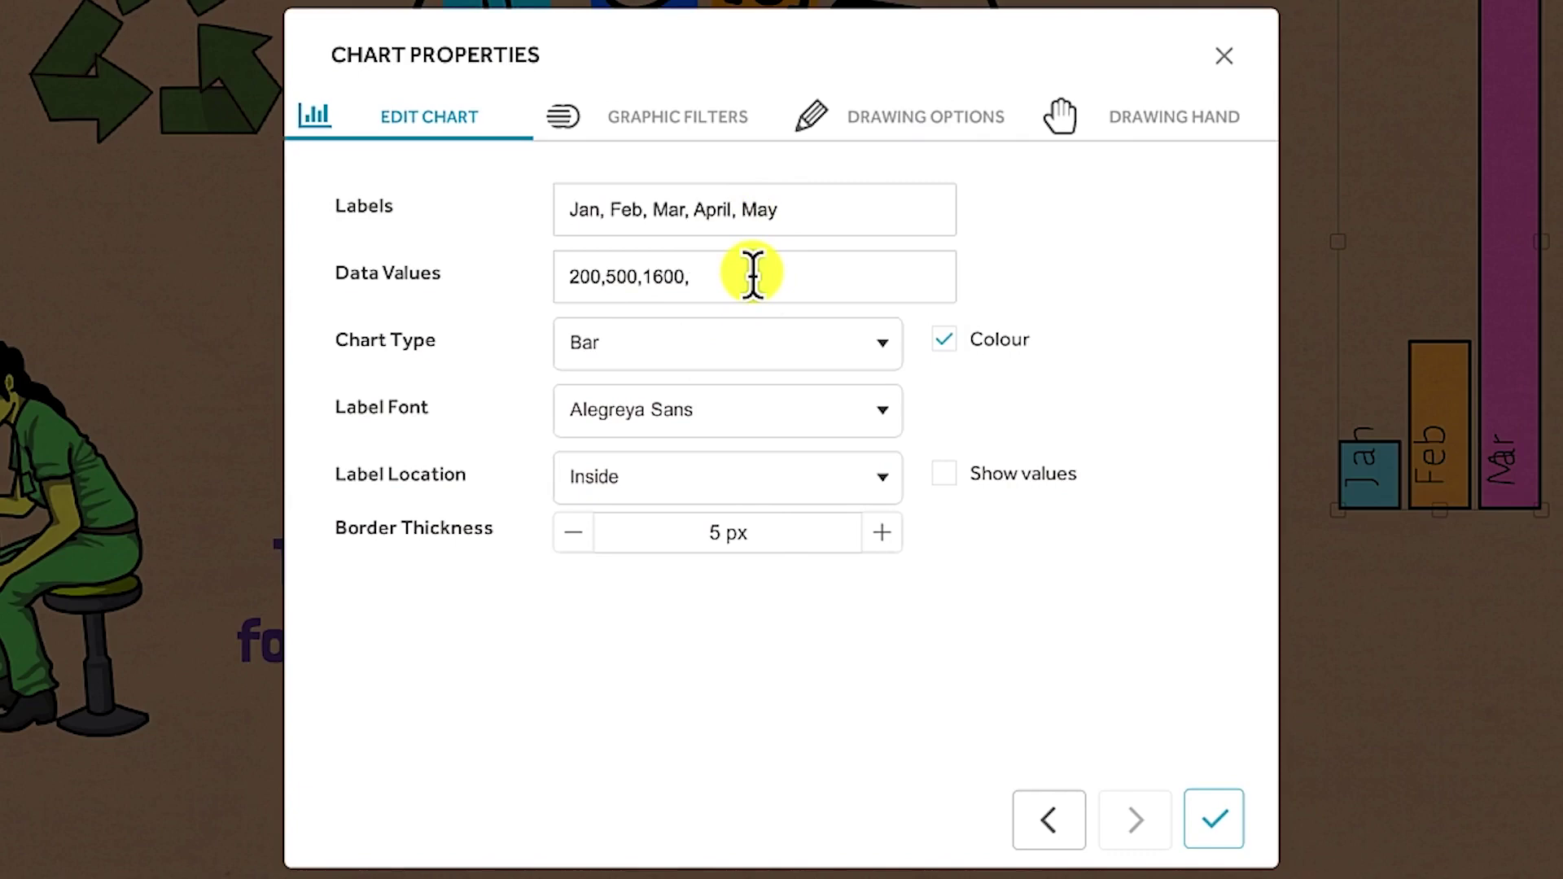
{"action": "type", "text": "800,900"}
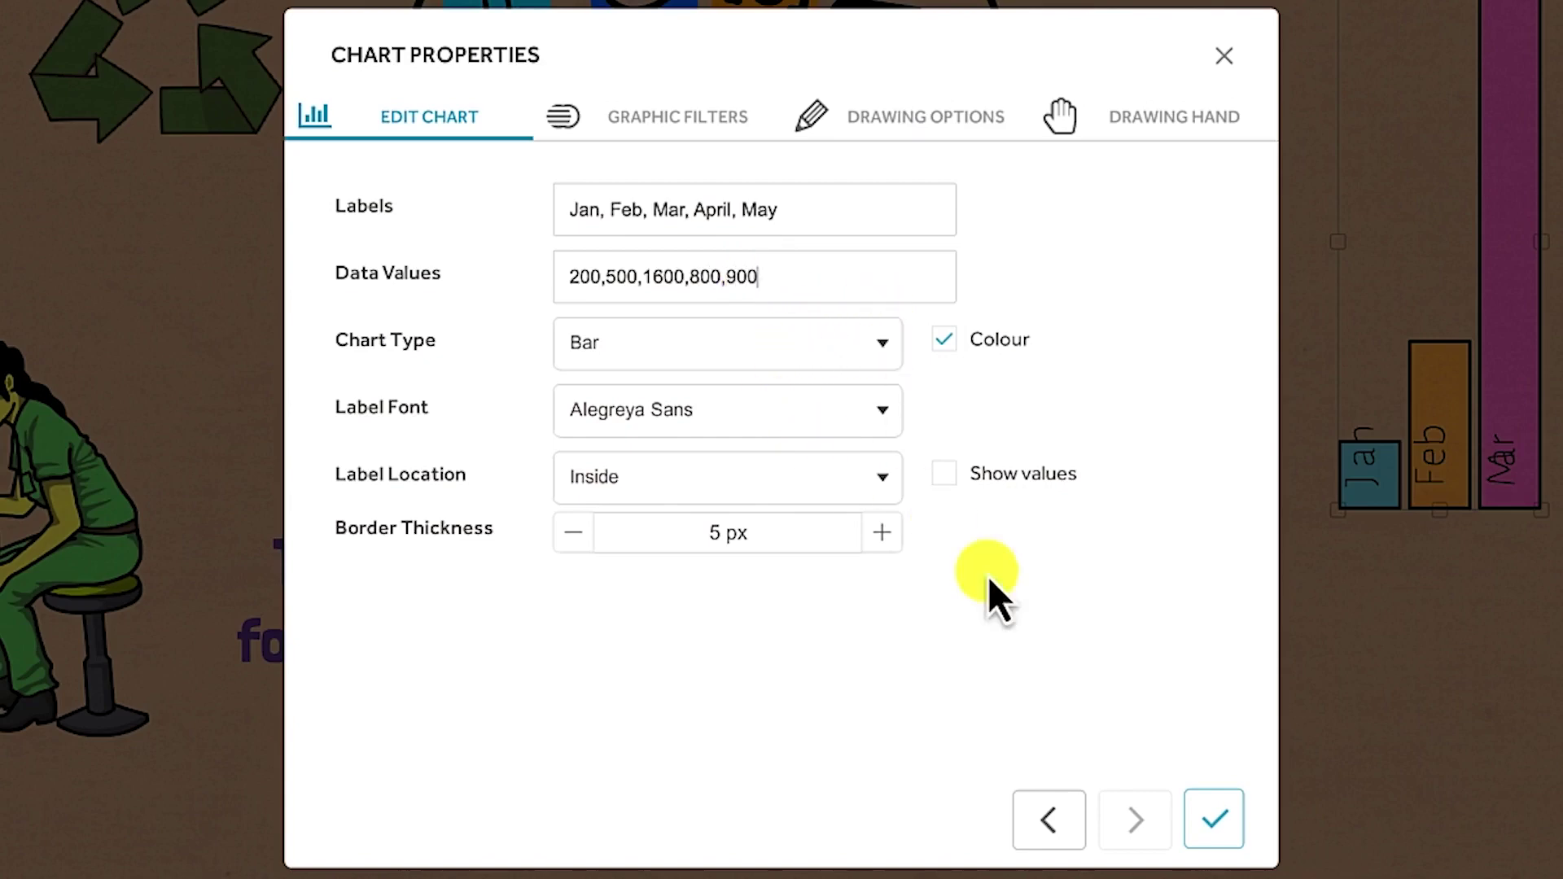
Try a drop shadow on the chart, remove it, and preview the chart's drawing animation.
{"action": "left_click", "coordinate": [717, 131]}
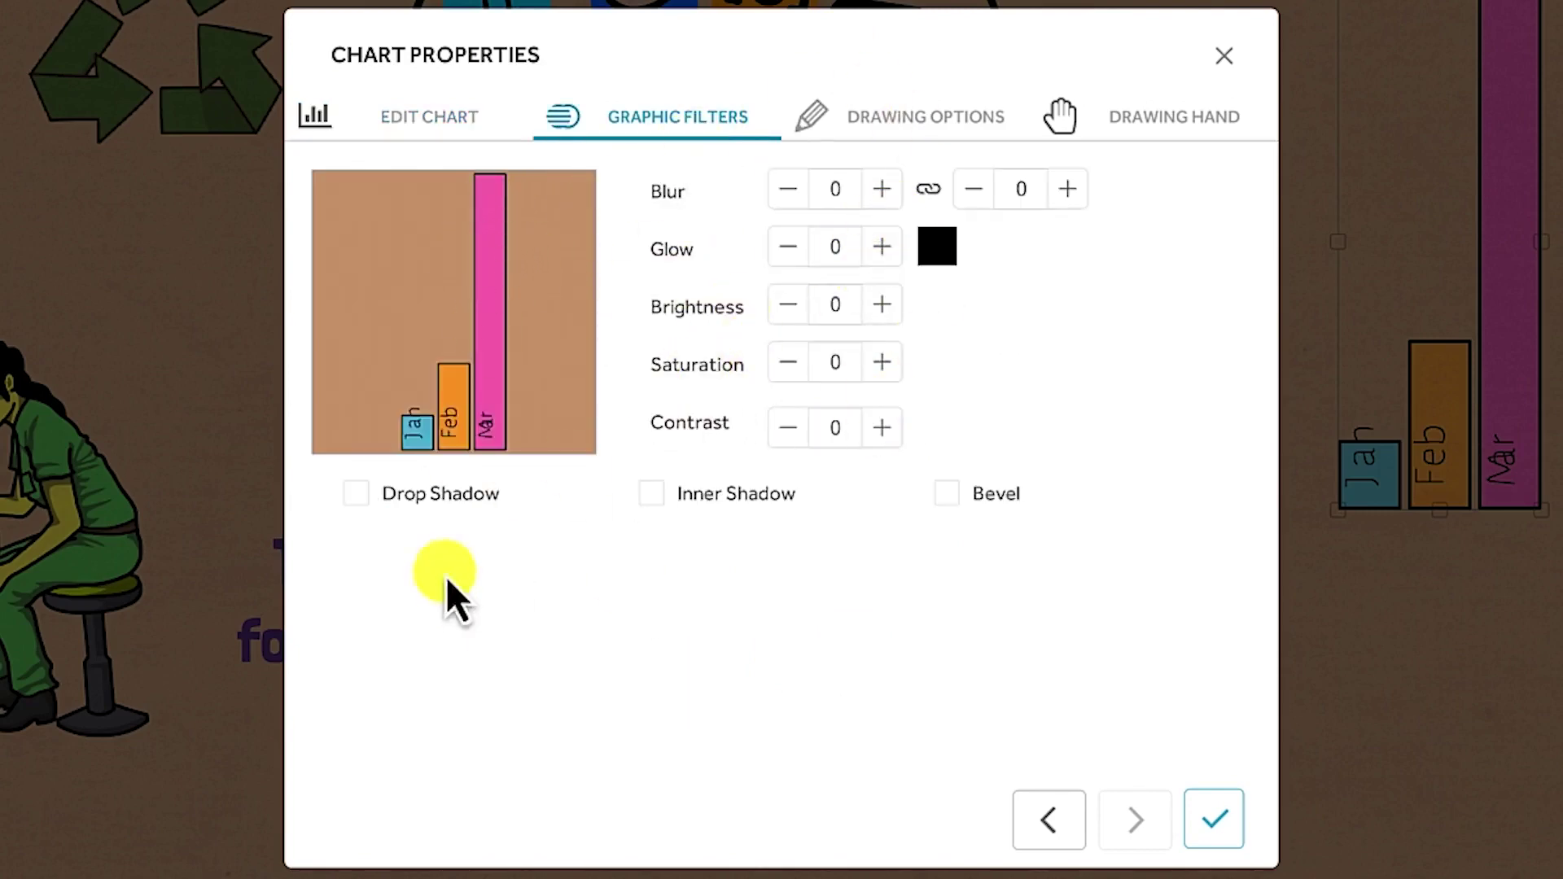
{"action": "left_click", "coordinate": [356, 497]}
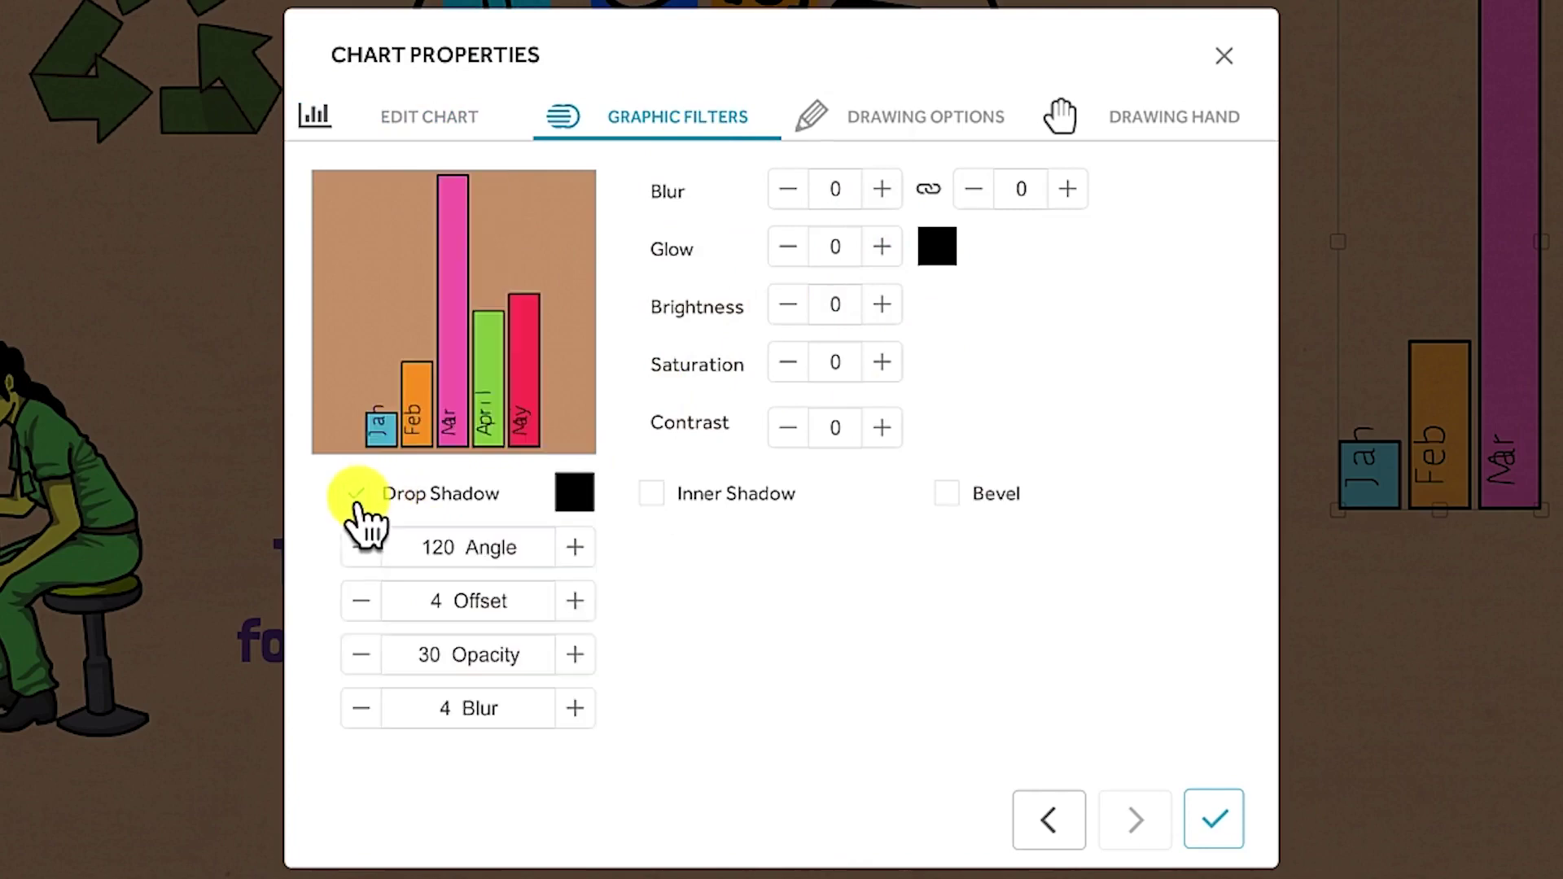
{"action": "left_click", "coordinate": [354, 497]}
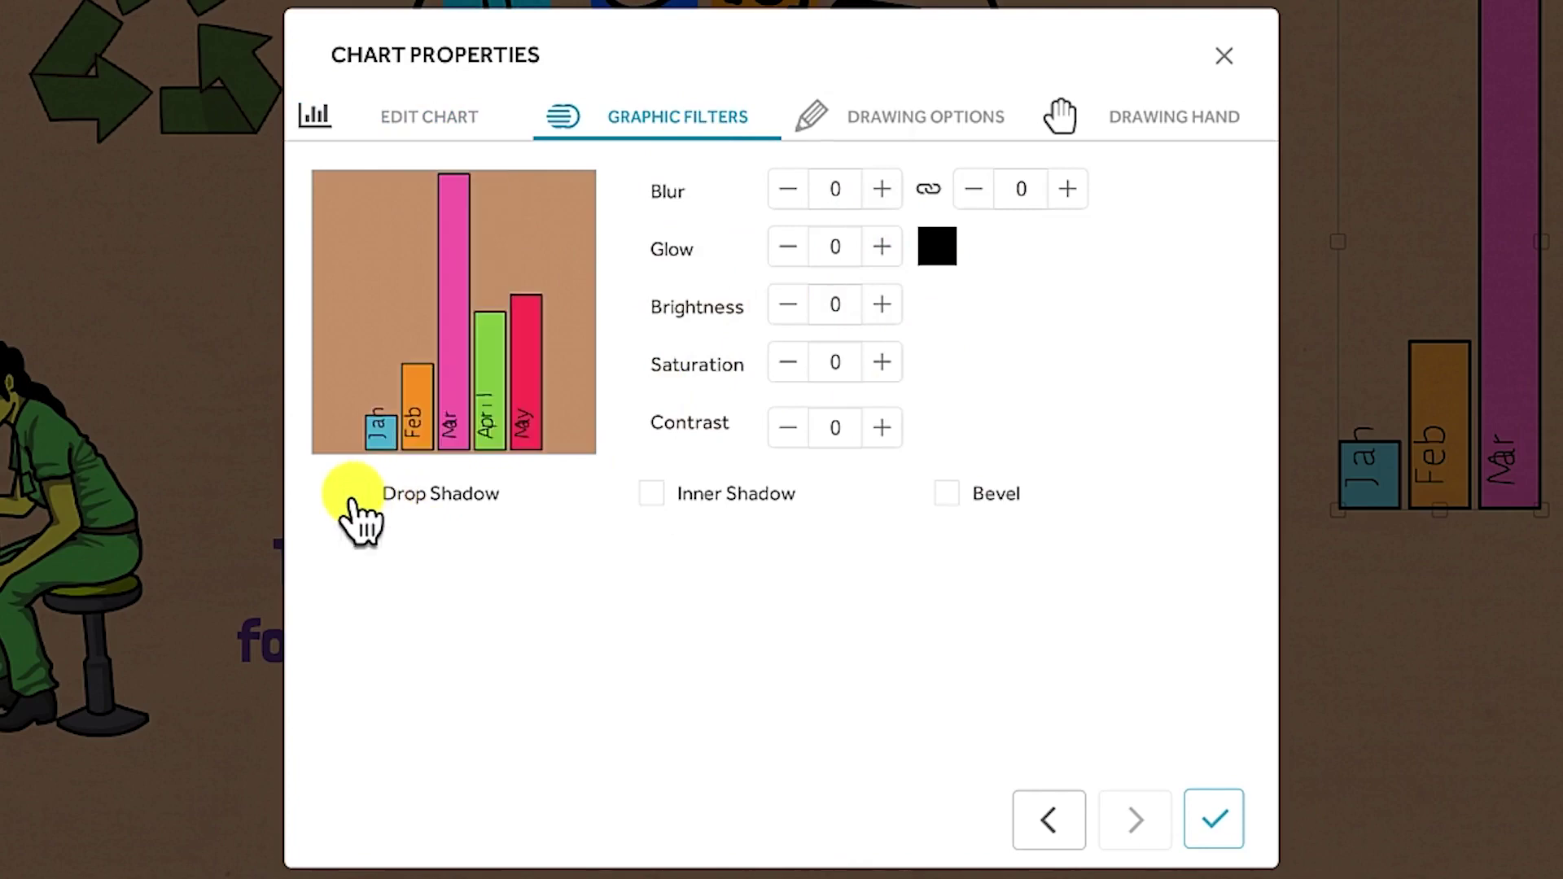
{"action": "left_click", "coordinate": [922, 126]}
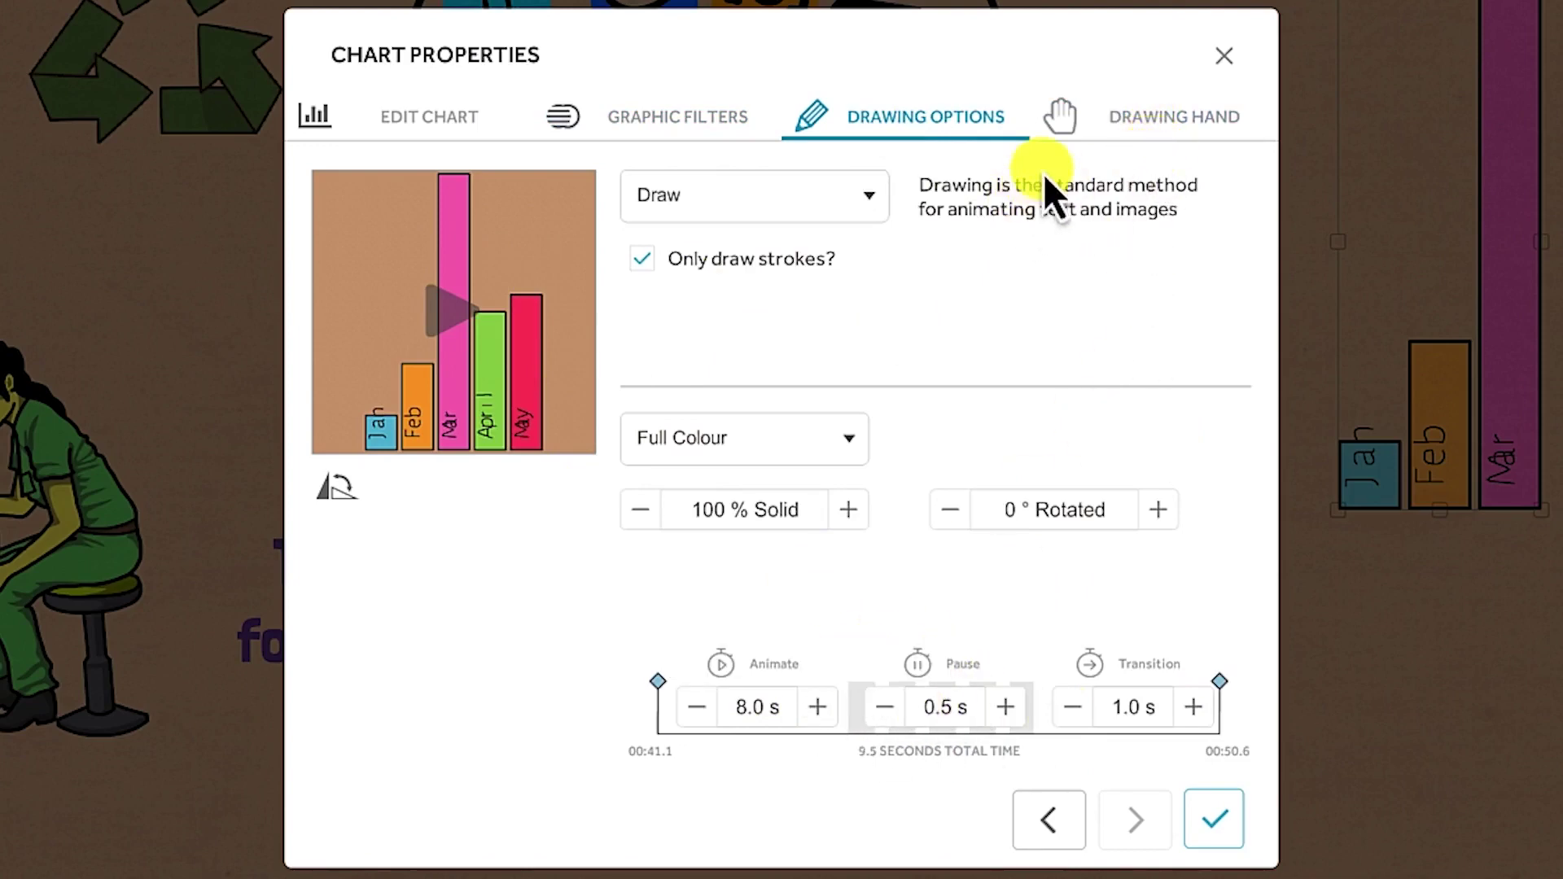
{"action": "left_click", "coordinate": [451, 311]}
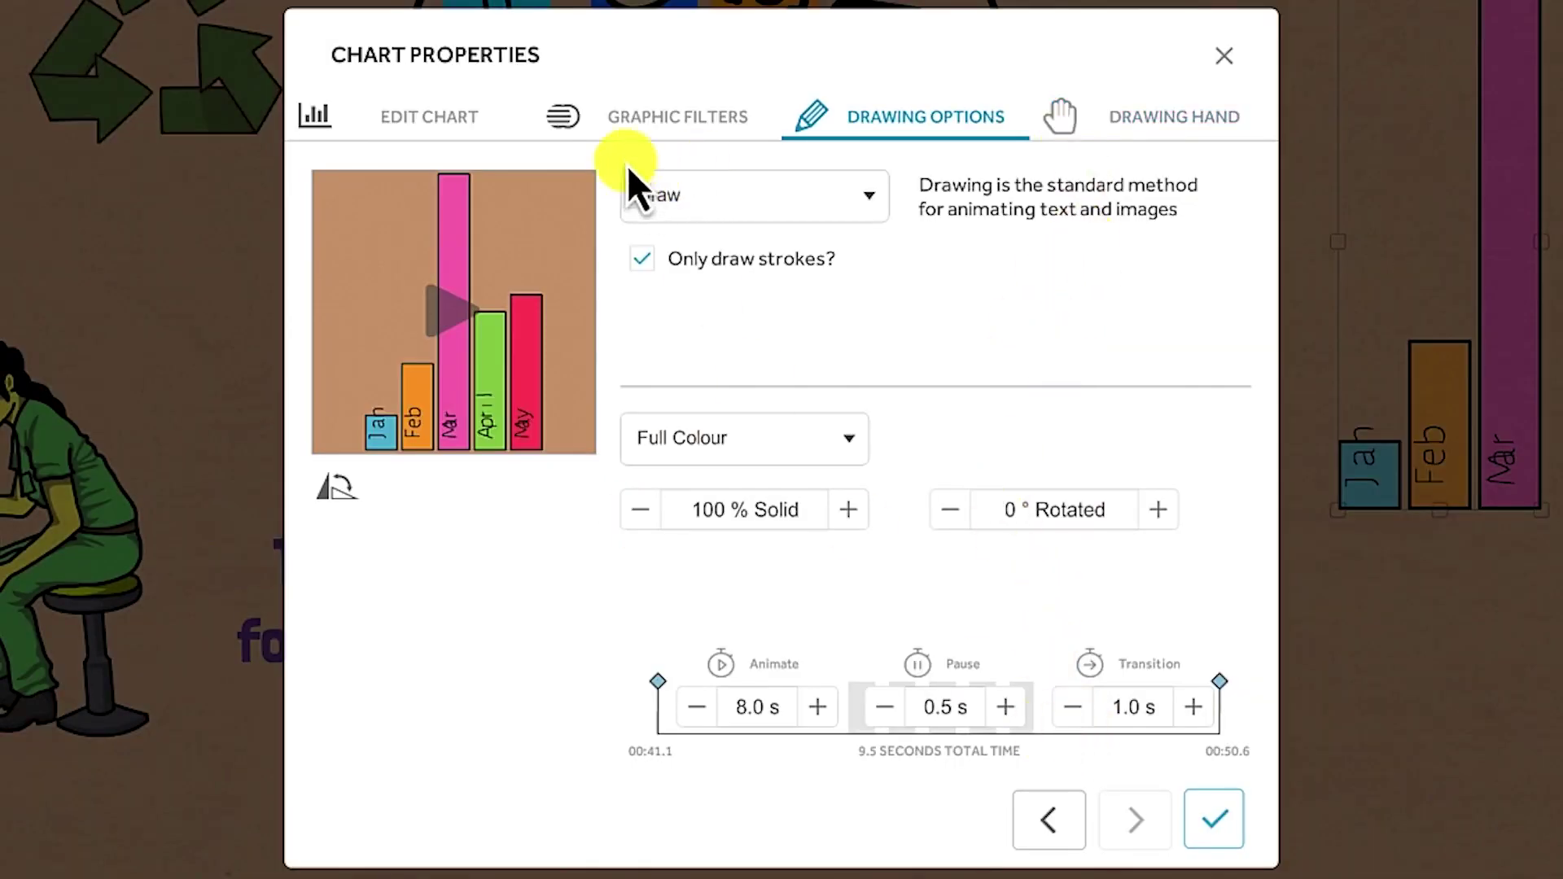
Set the chart's label location to Outside, apply the change and preview the chart element.
{"action": "left_click", "coordinate": [497, 128]}
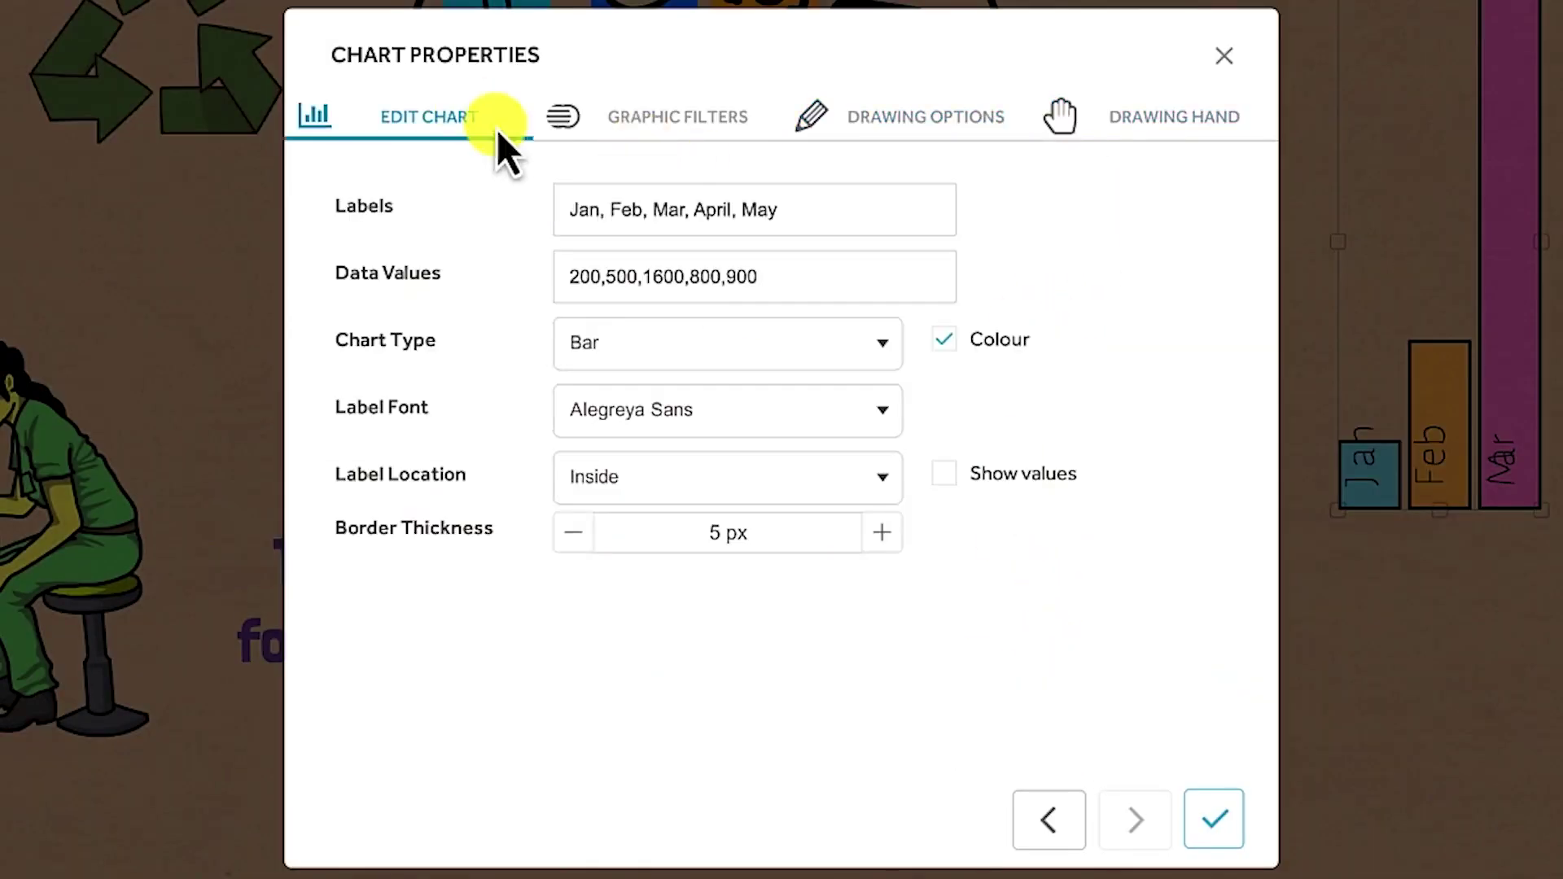
{"action": "left_click", "coordinate": [660, 486]}
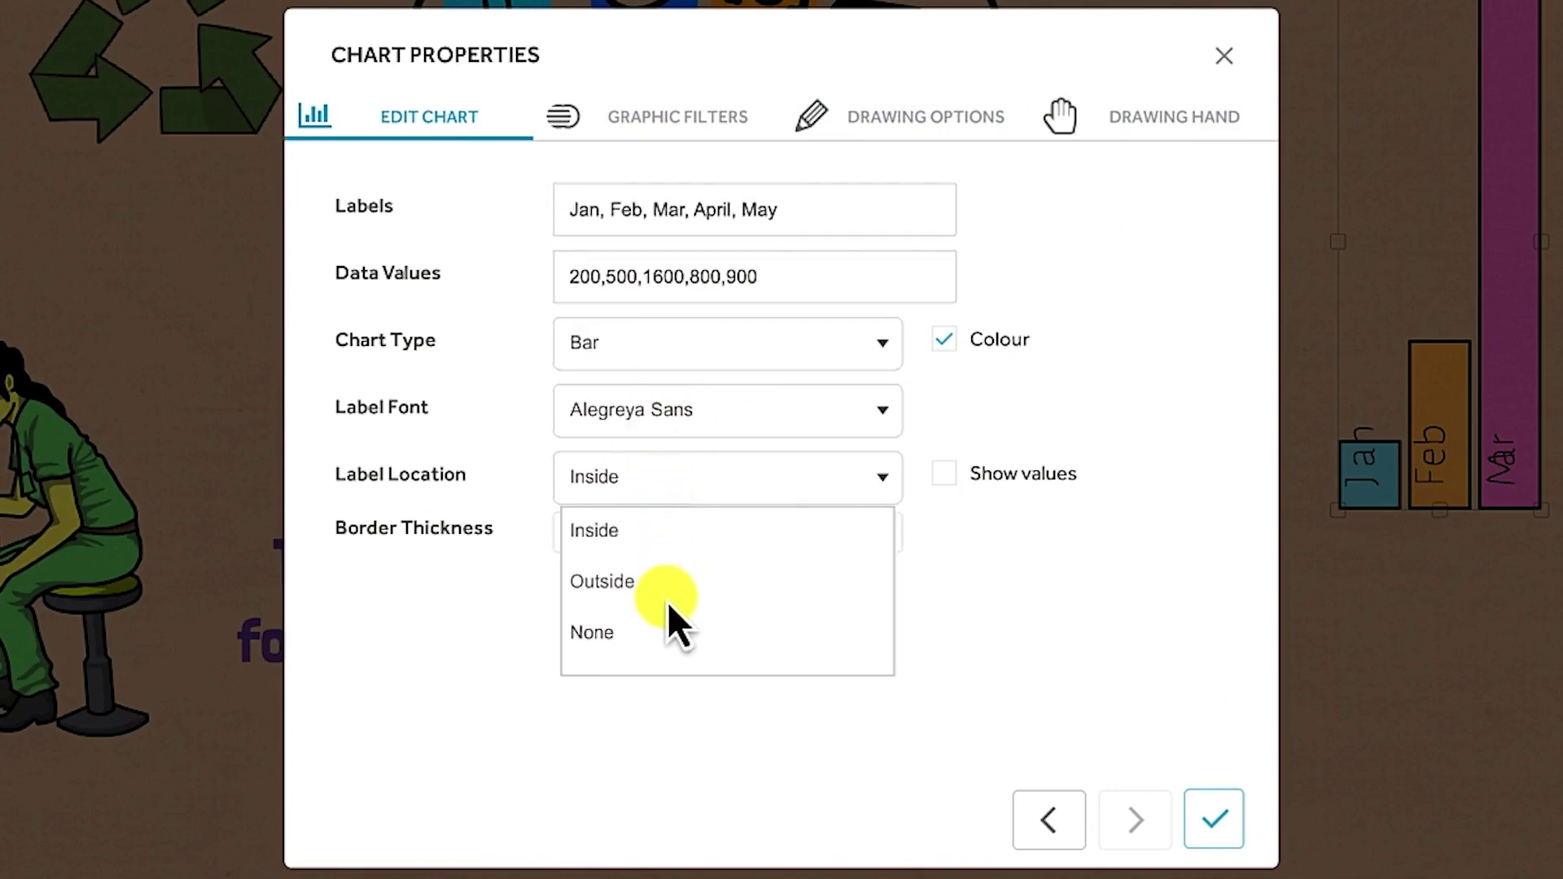
{"action": "left_click", "coordinate": [624, 588]}
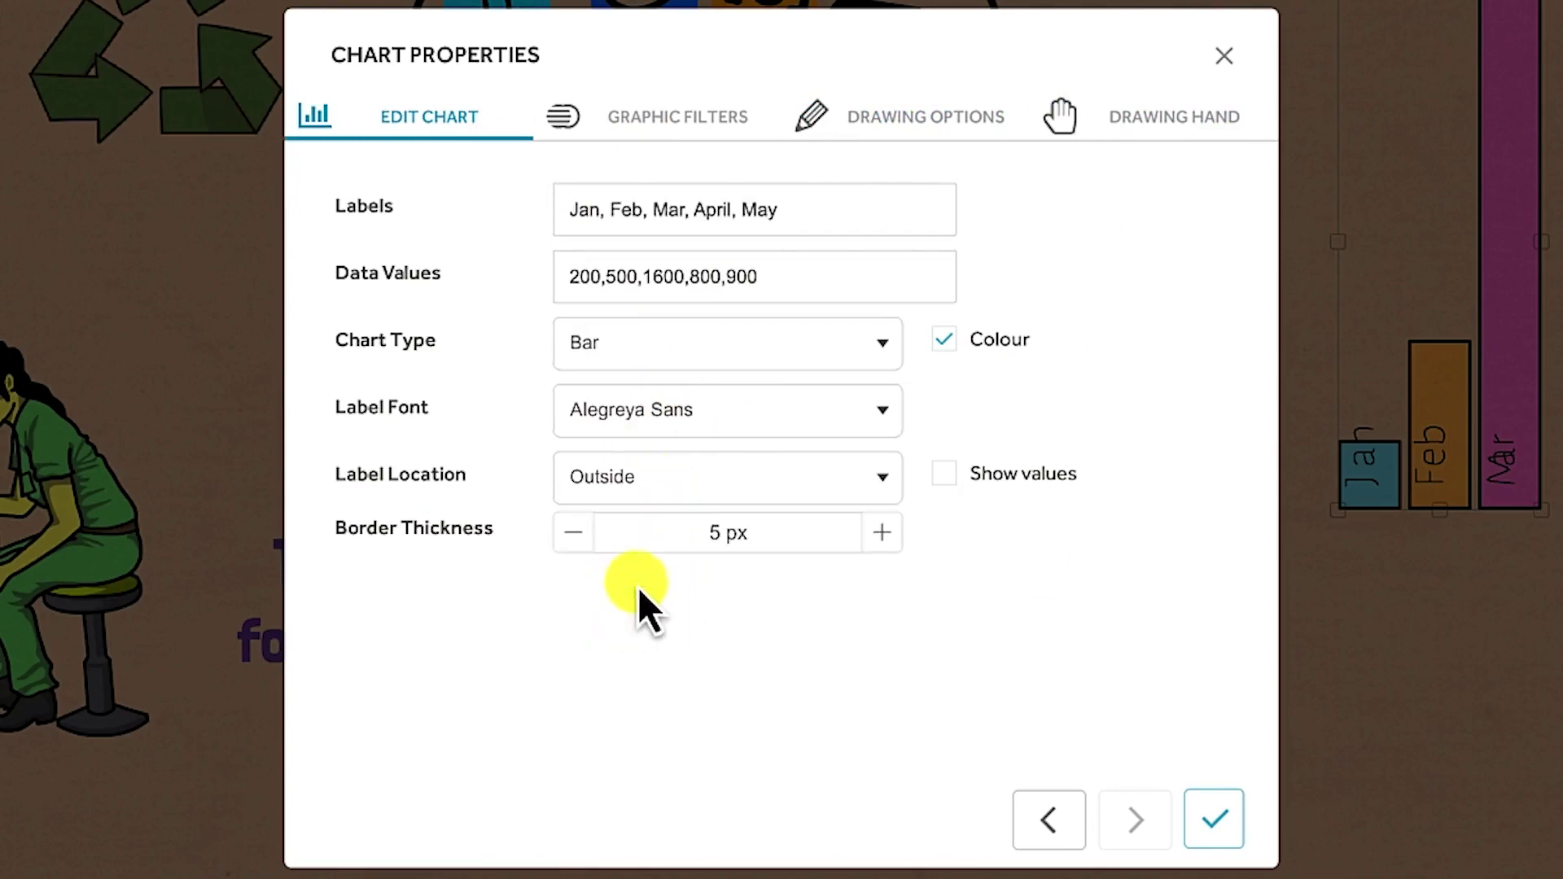
{"action": "left_click", "coordinate": [1211, 818]}
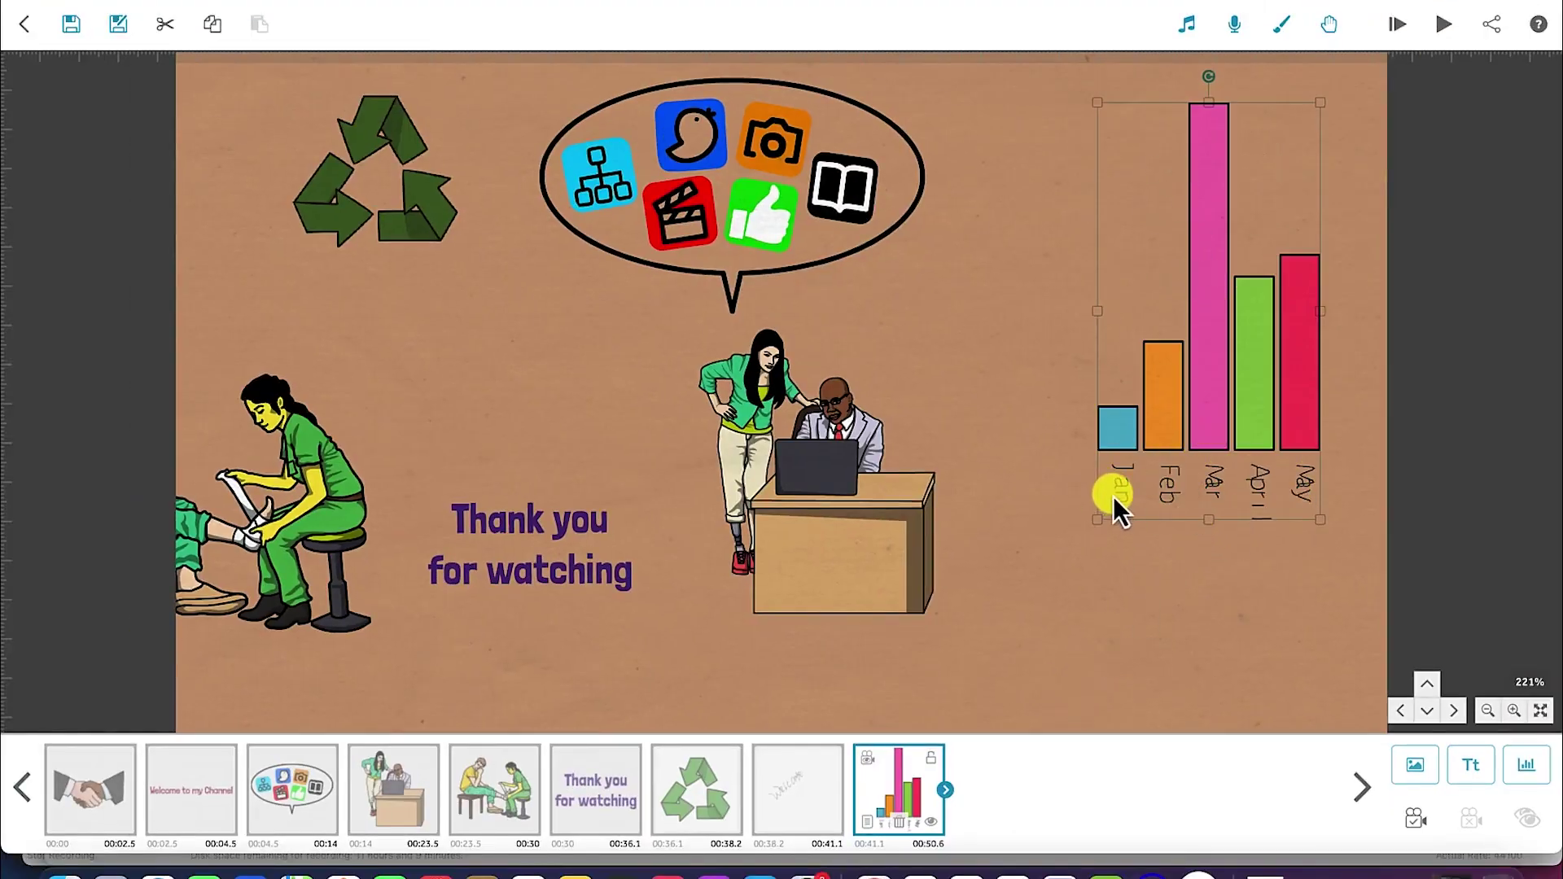
{"action": "left_click", "coordinate": [930, 824]}
{"action": "left_click", "coordinate": [930, 824]}
Change the chart type to Line and apply it.
{"action": "double_click", "coordinate": [1179, 374]}
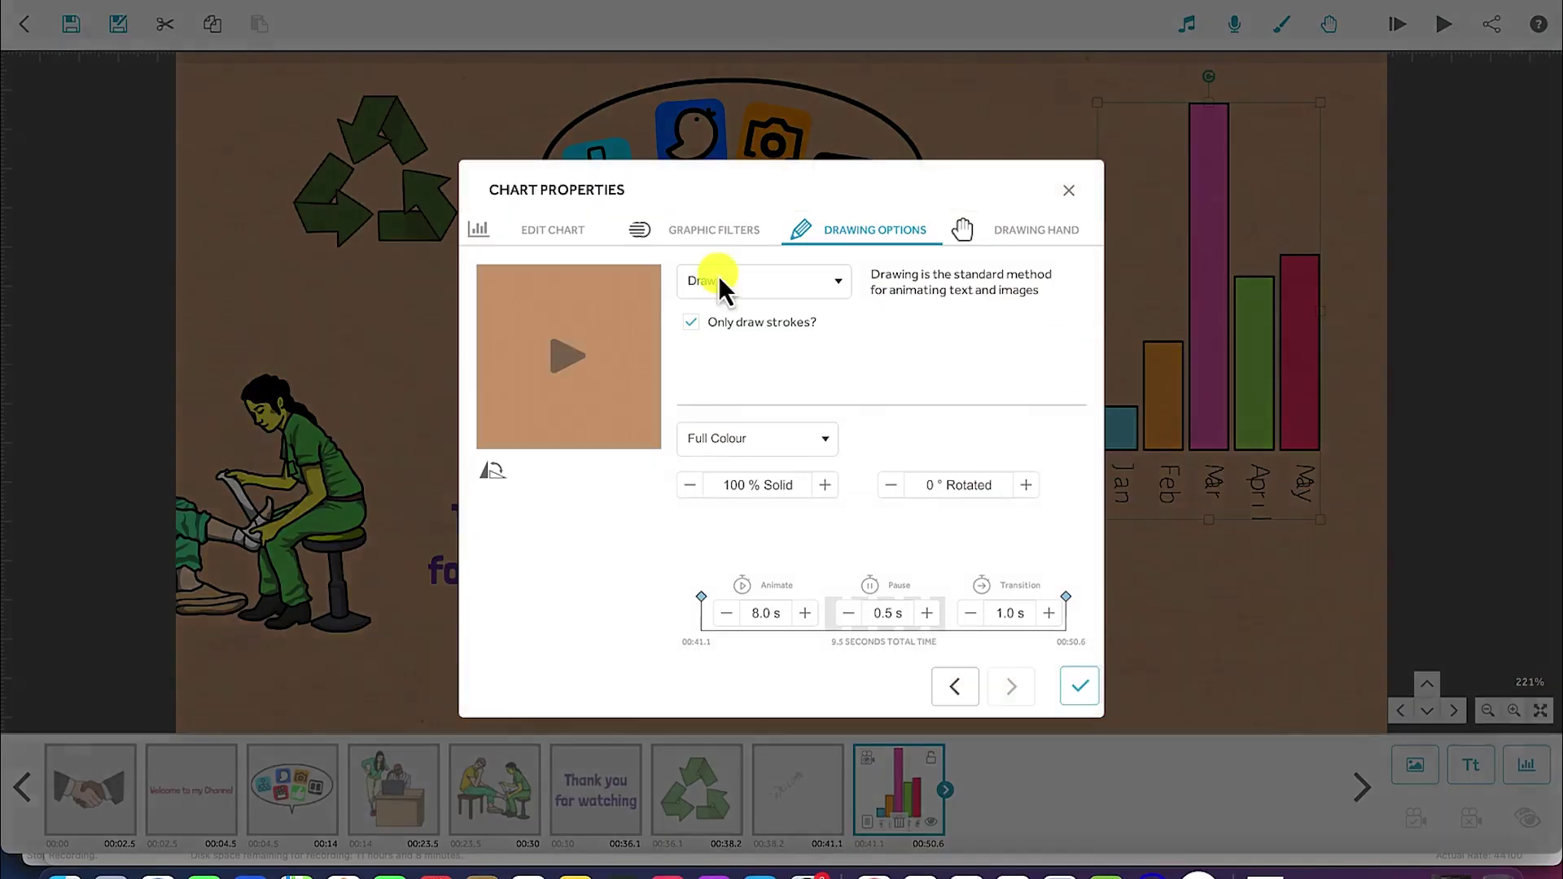
{"action": "left_click", "coordinate": [559, 236]}
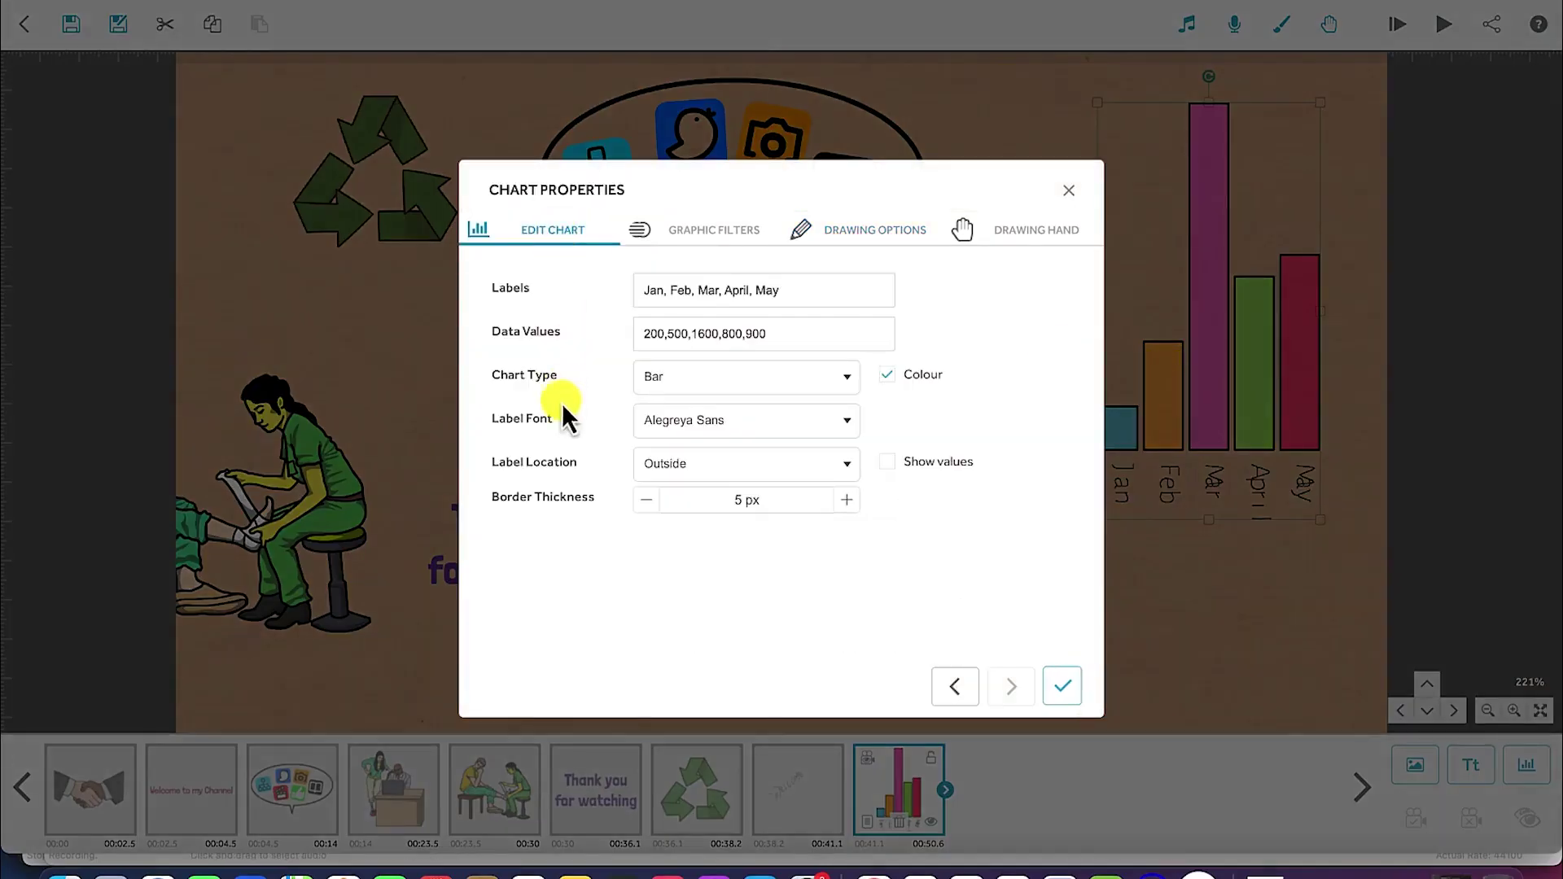
{"action": "left_click", "coordinate": [720, 386]}
{"action": "left_click", "coordinate": [661, 478]}
{"action": "left_click", "coordinate": [1076, 690]}
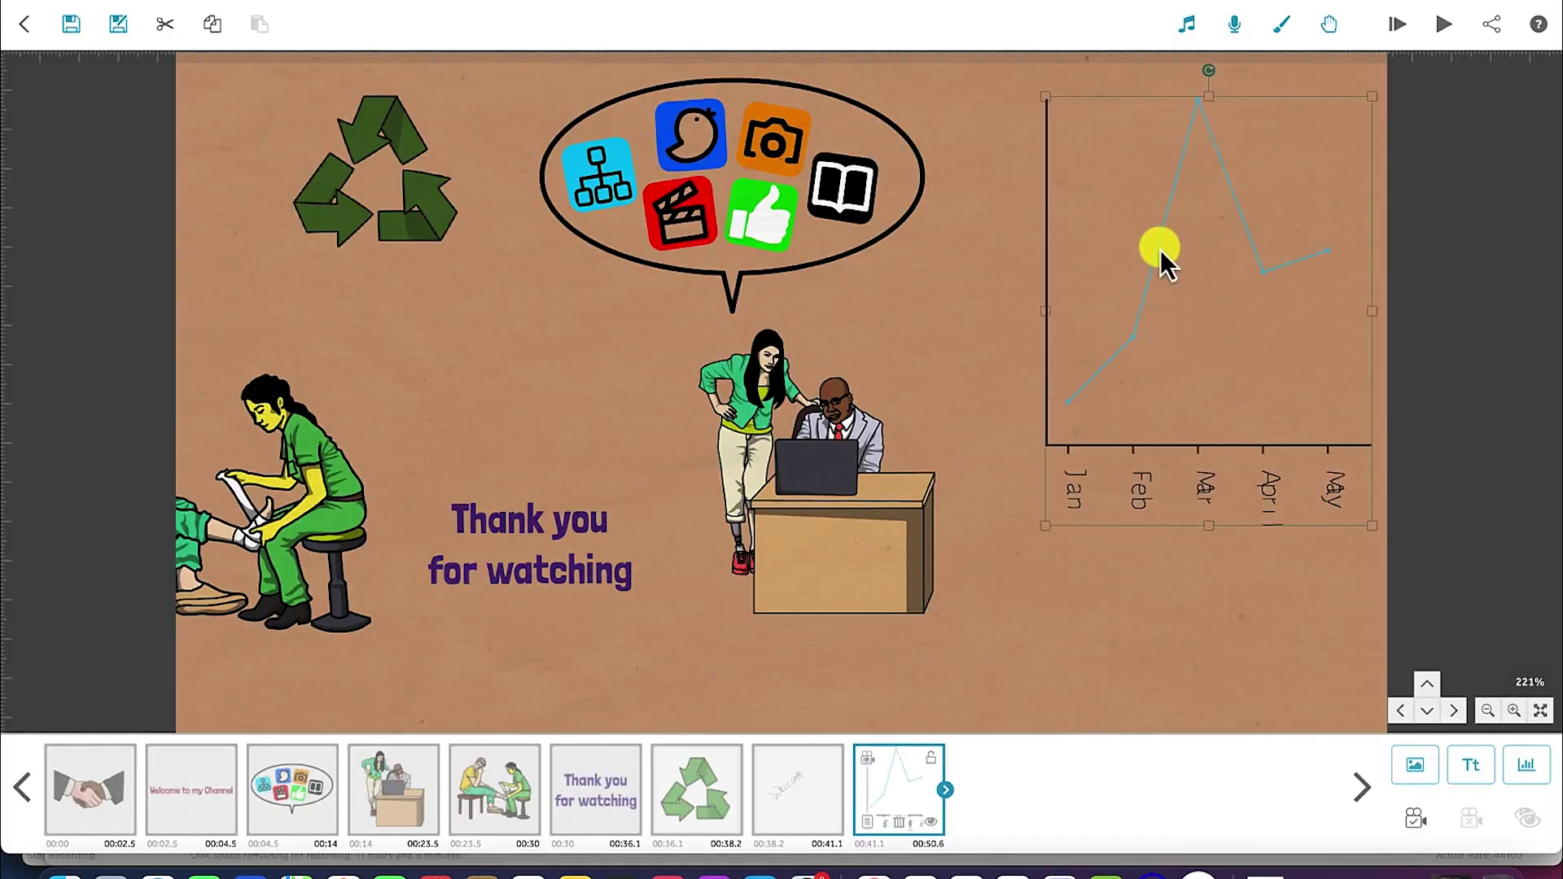
Change the chart type to Pie, and shrink and reposition the chart beside the office desk image.
{"action": "double_click", "coordinate": [1187, 316]}
{"action": "left_click", "coordinate": [722, 285]}
{"action": "left_click", "coordinate": [591, 236]}
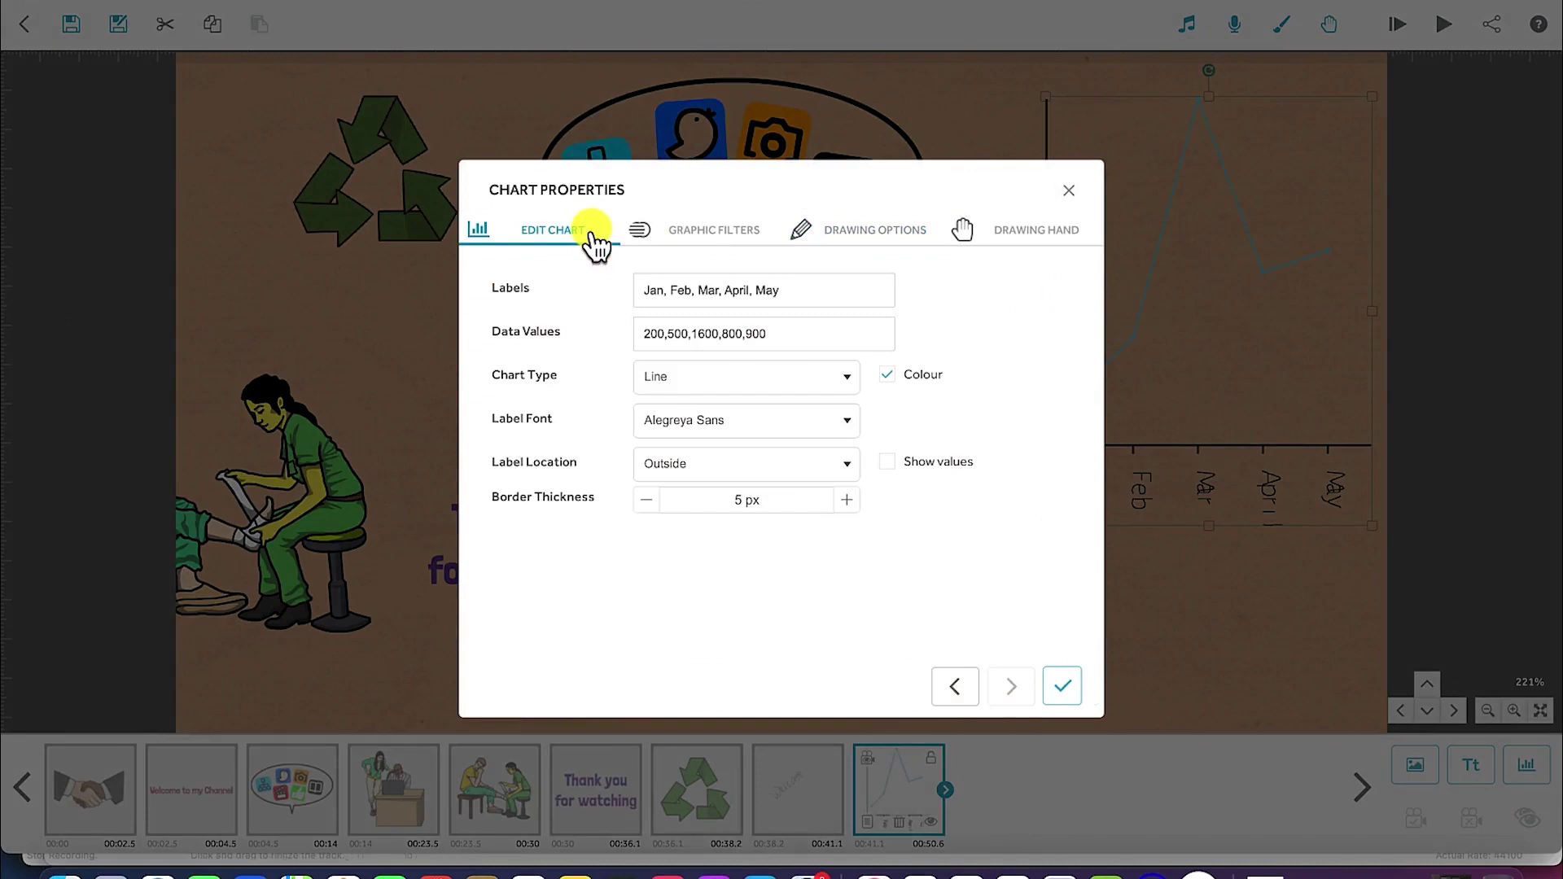
{"action": "left_click", "coordinate": [769, 386]}
{"action": "left_click", "coordinate": [675, 450]}
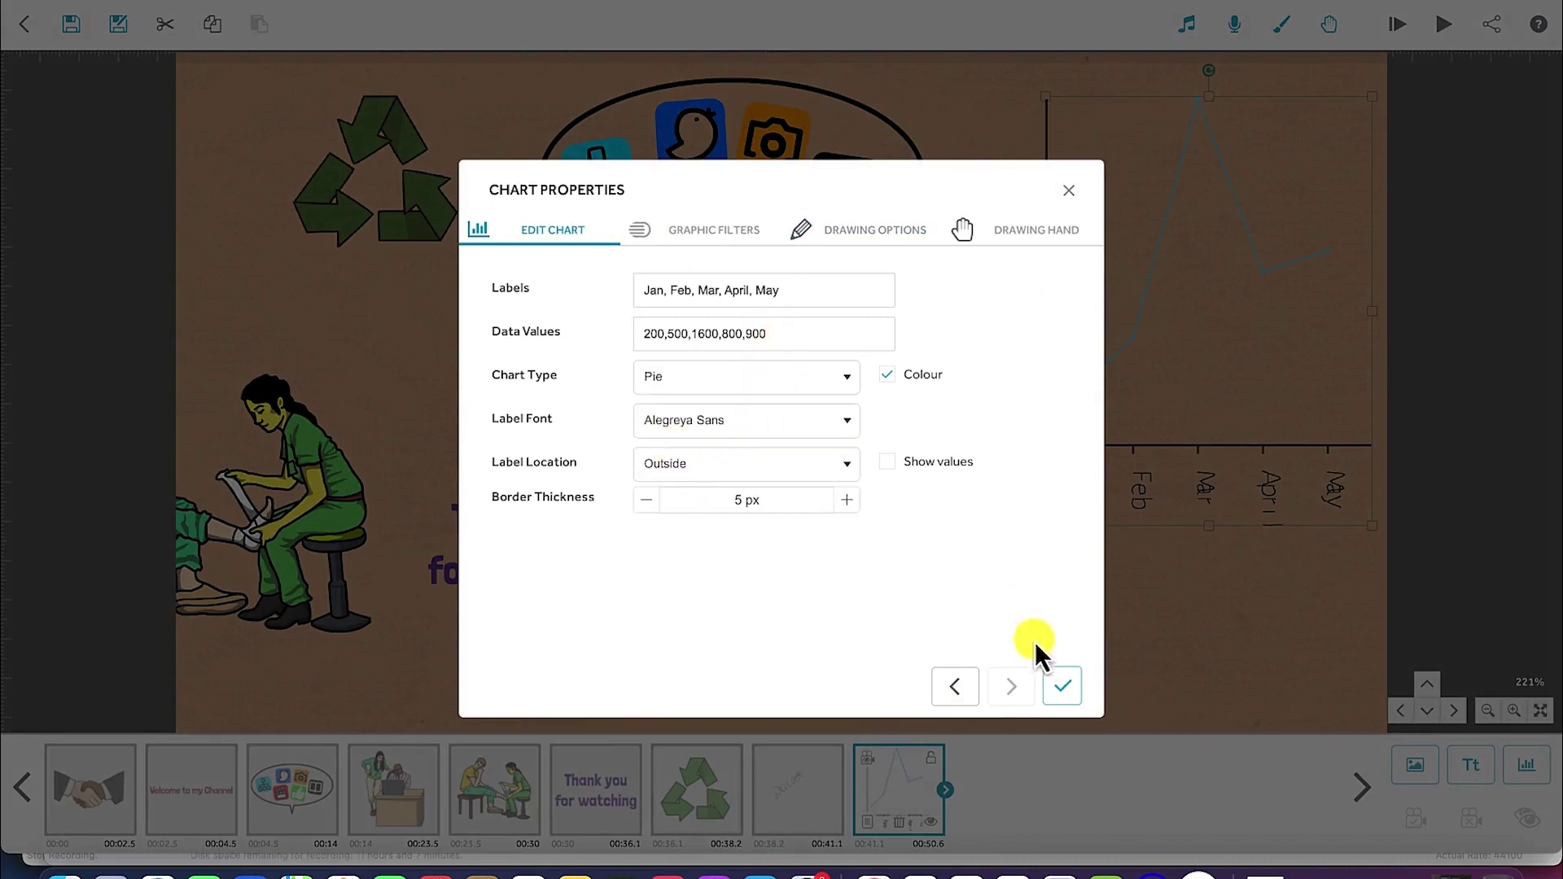
{"action": "left_click", "coordinate": [1055, 687]}
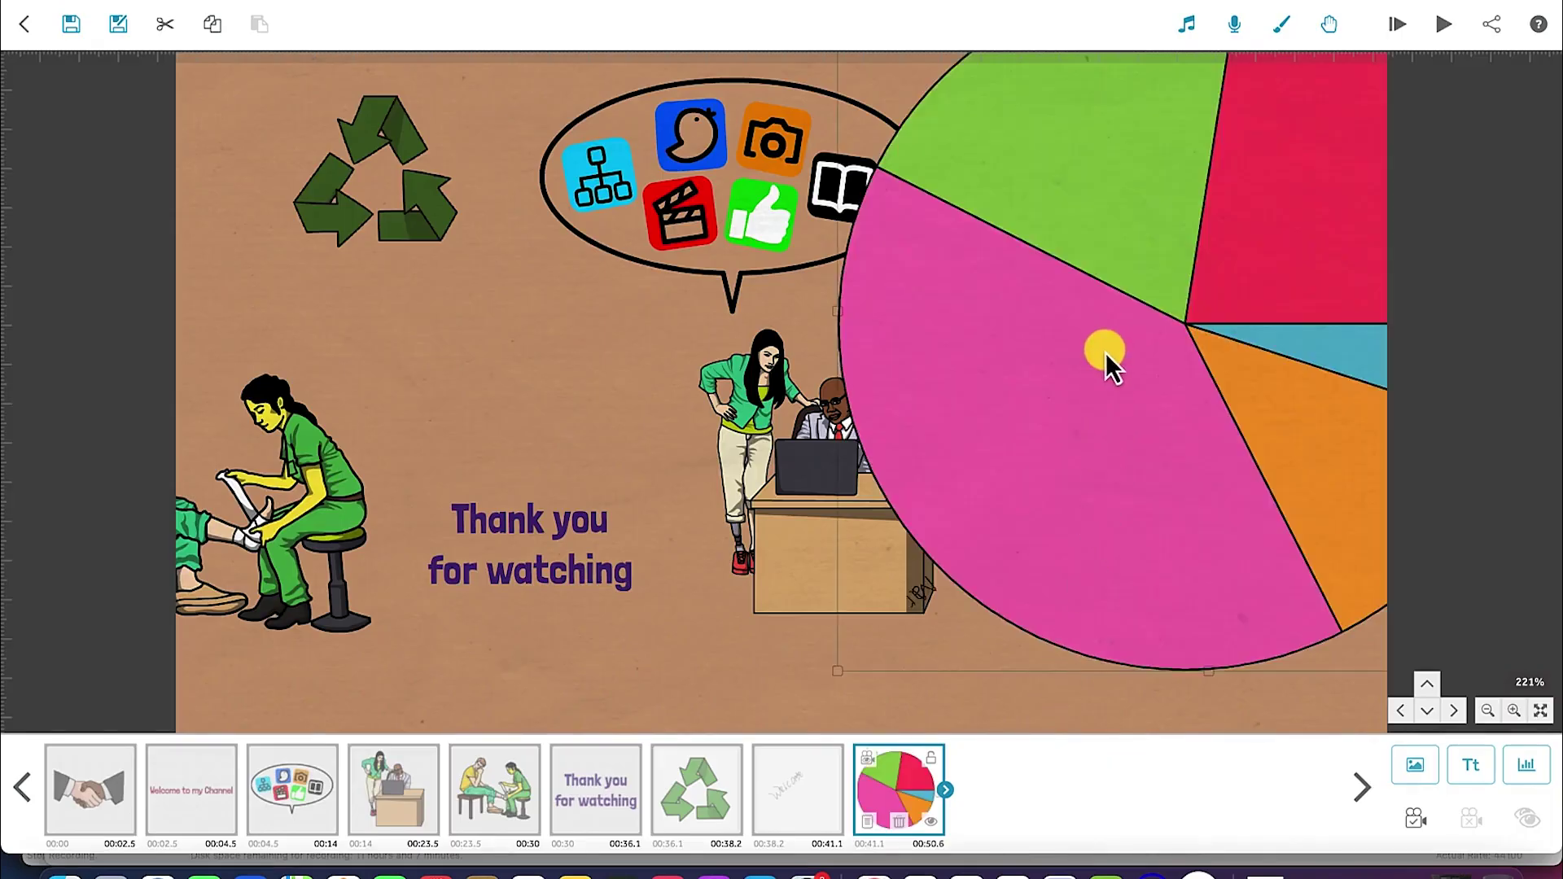
{"action": "left_click_drag", "start_coordinate": [837, 674], "coordinate": [1082, 422]}
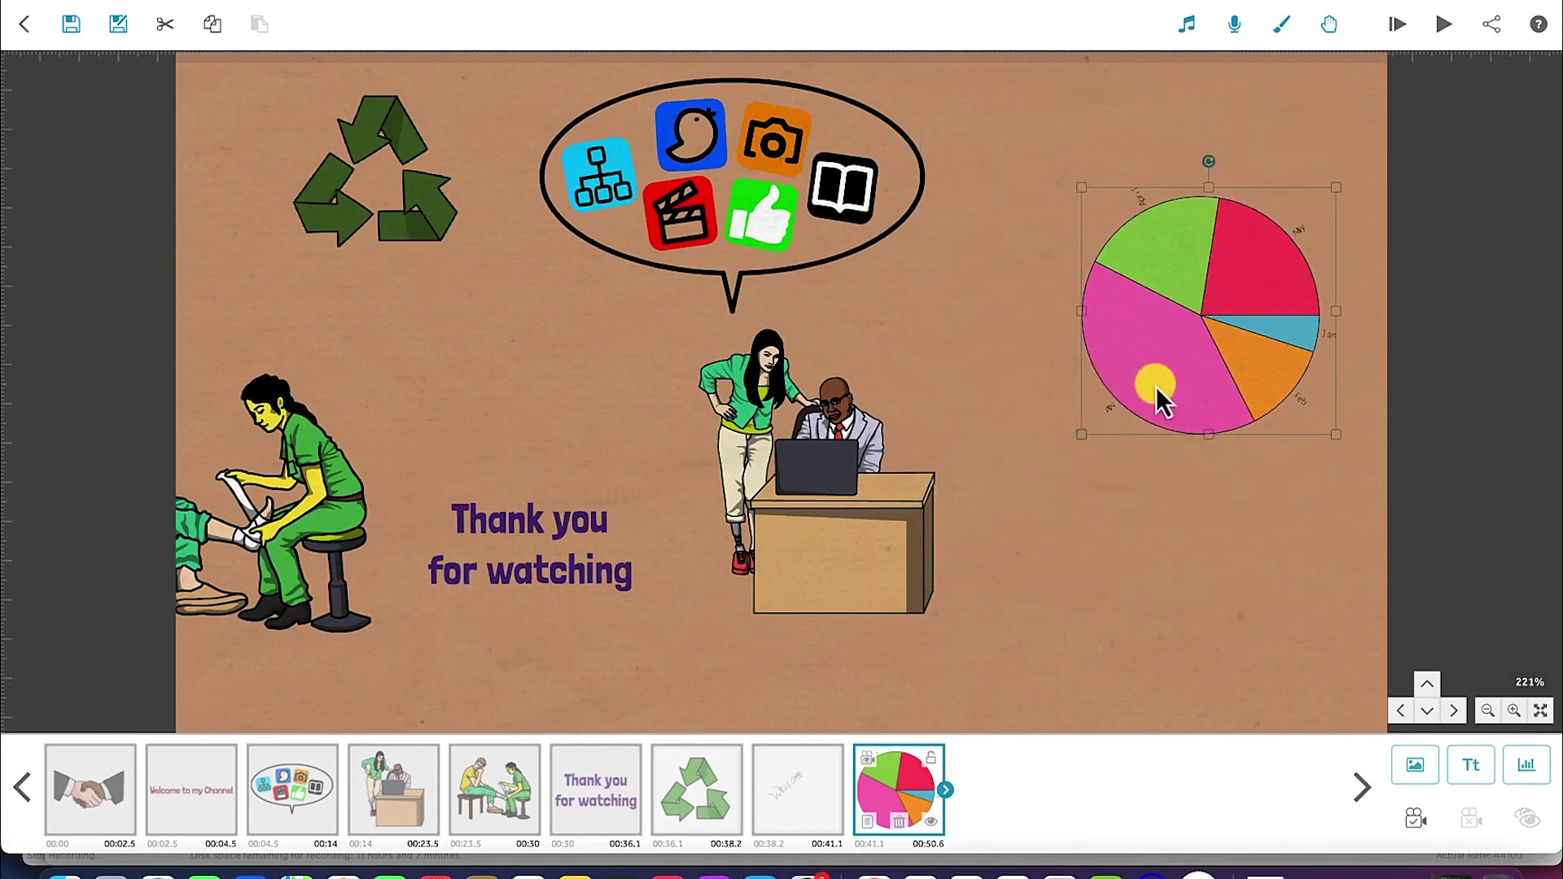
{"action": "left_click_drag", "start_coordinate": [1171, 350], "coordinate": [1144, 330]}
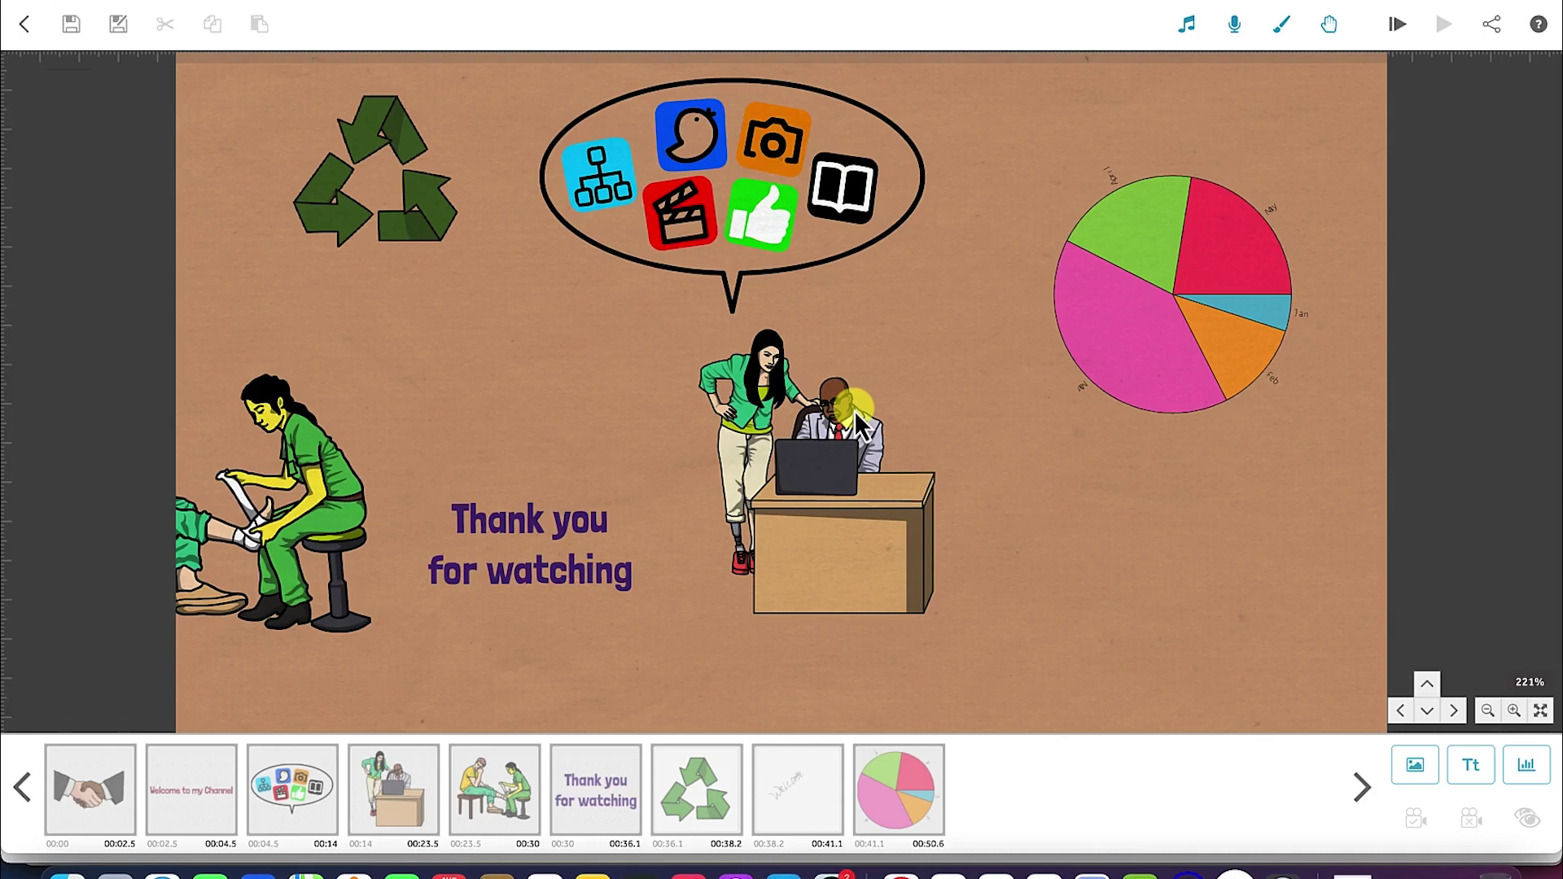
Select all elements of the project and delete them to leave an empty canvas.
{"action": "left_click", "coordinate": [829, 444]}
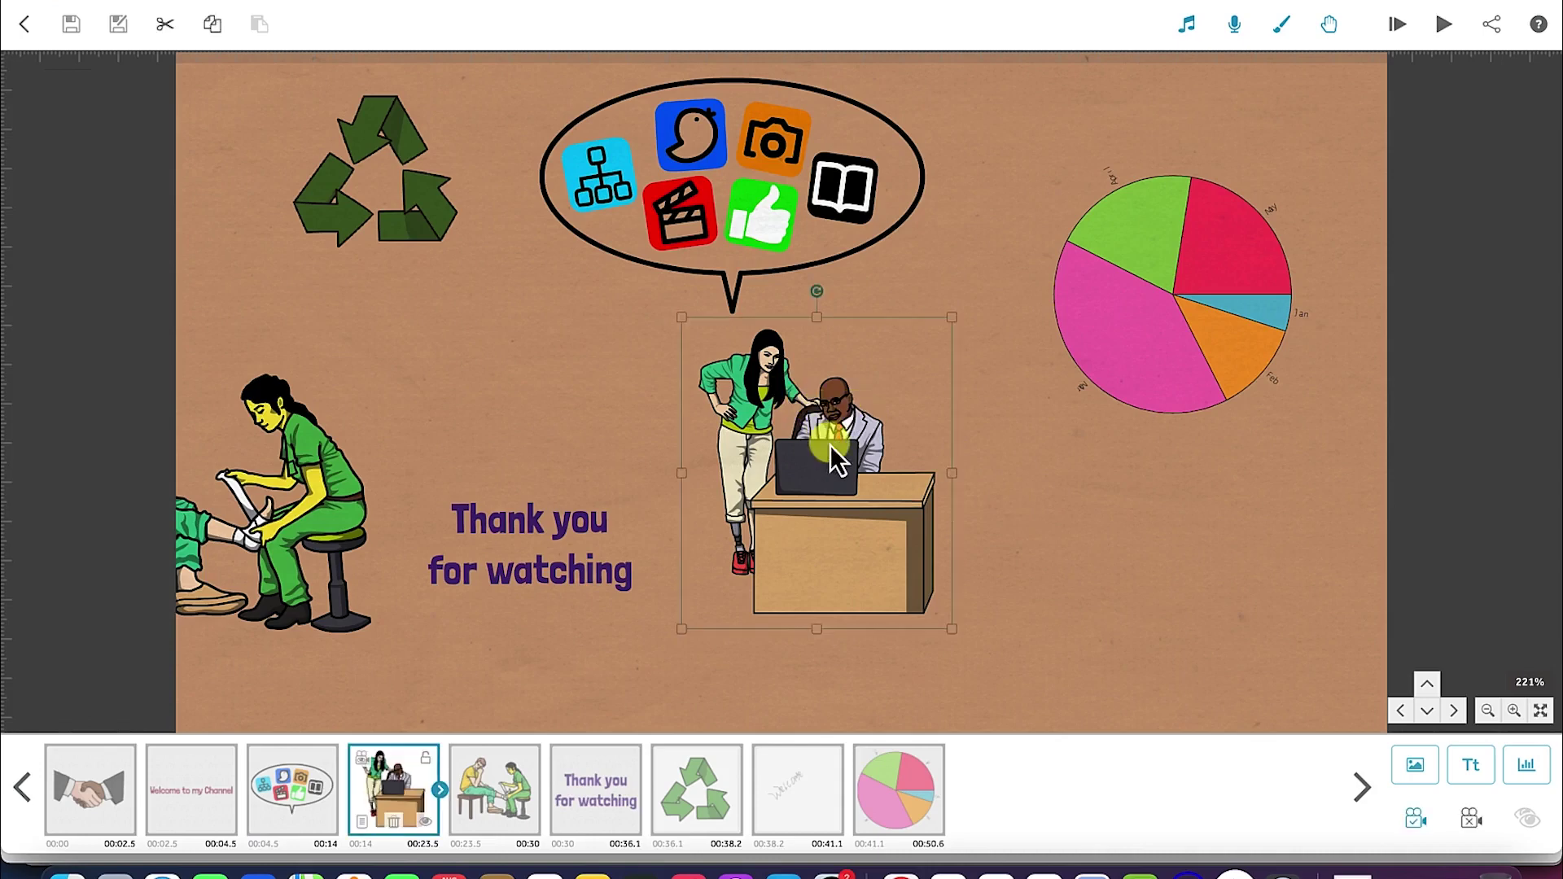
{"action": "left_click", "coordinate": [96, 790]}
{"action": "key", "text": "super+a"}
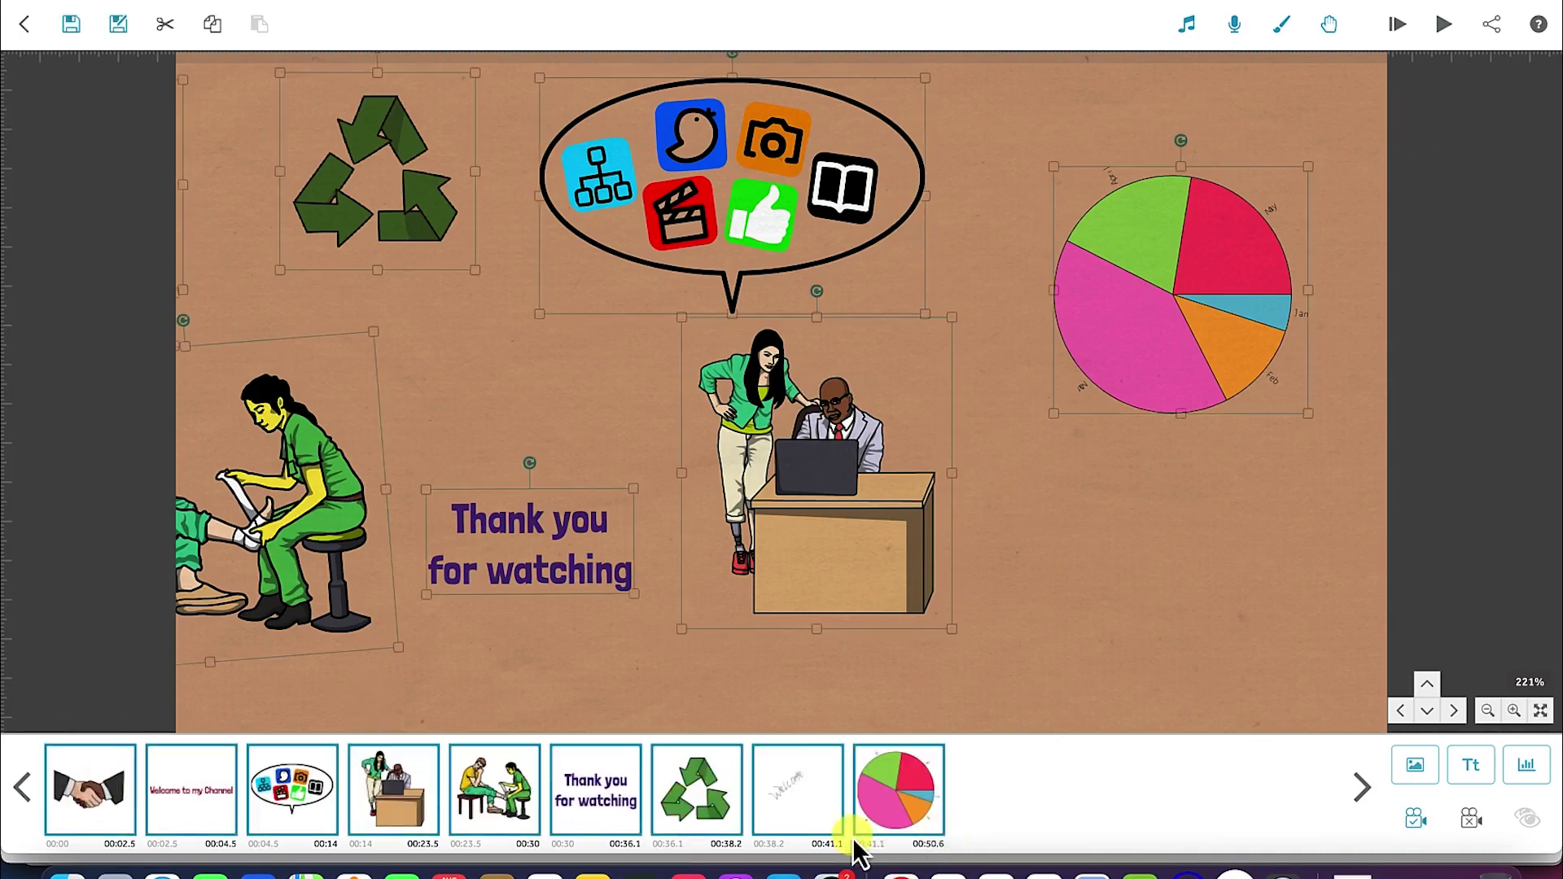
{"action": "key", "text": "Delete"}
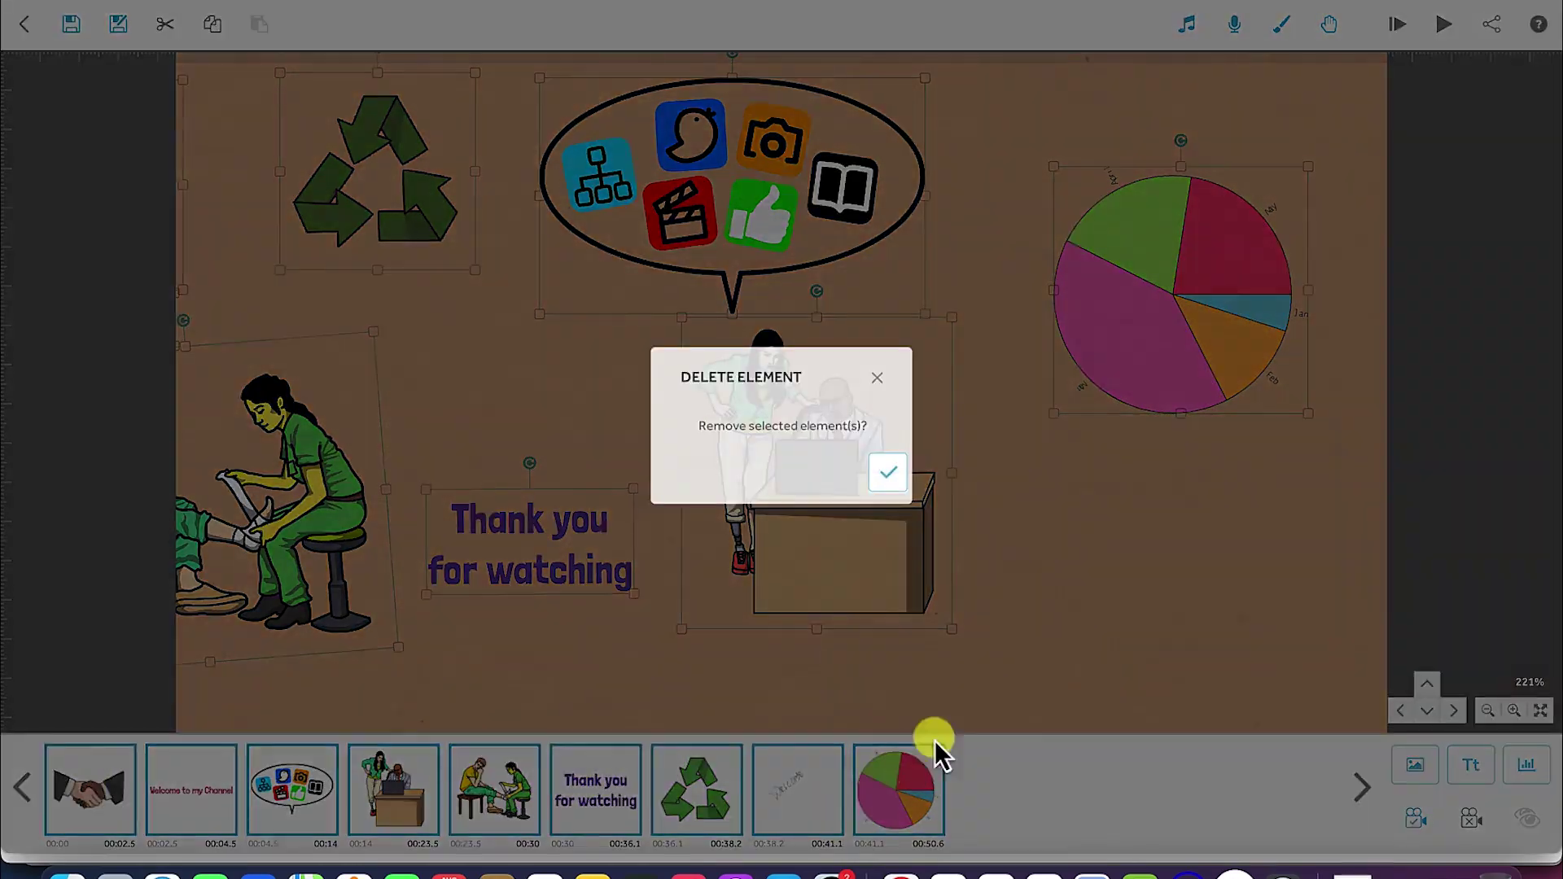
{"action": "left_click", "coordinate": [888, 474]}
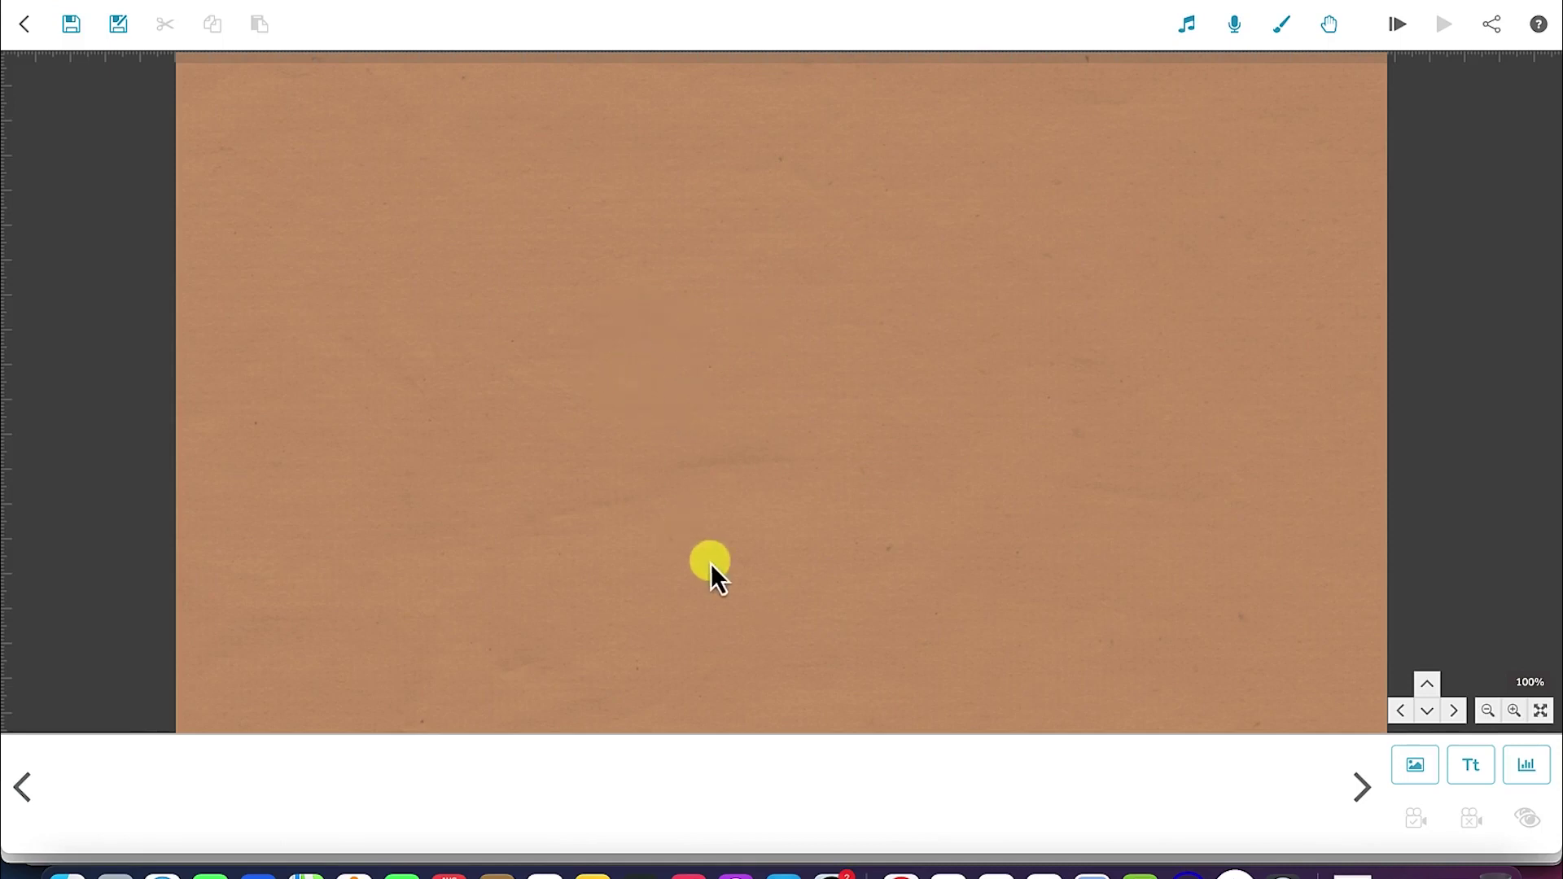
Consult the opening lines of the script in Word, search the VideoScribe image library for "reading" and insert the woman reading to four children.
{"action": "left_click", "coordinate": [950, 874]}
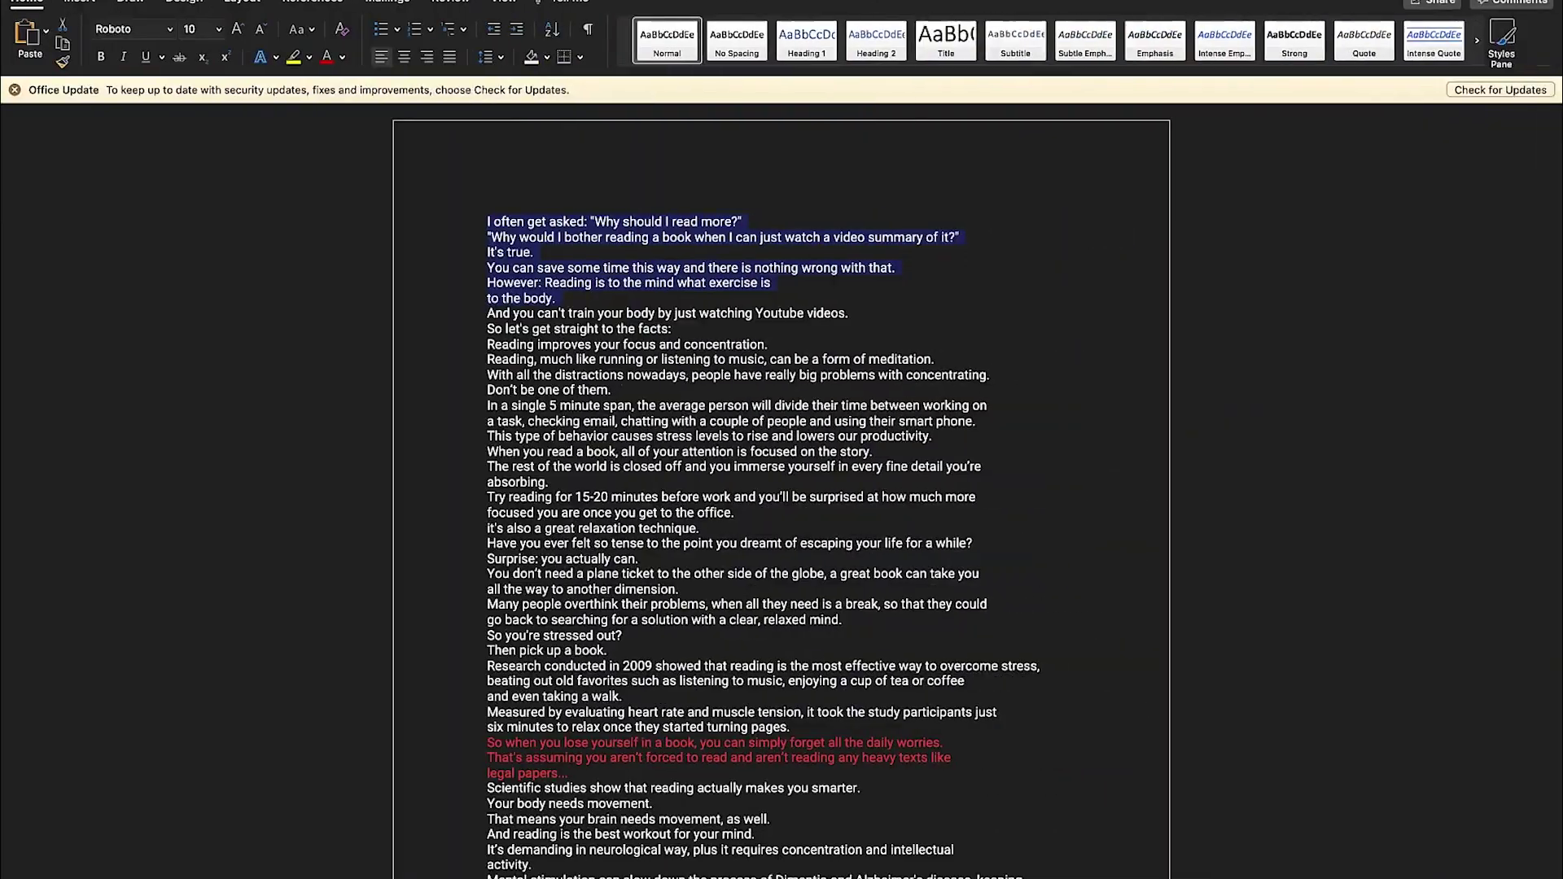
{"action": "left_click", "coordinate": [576, 248]}
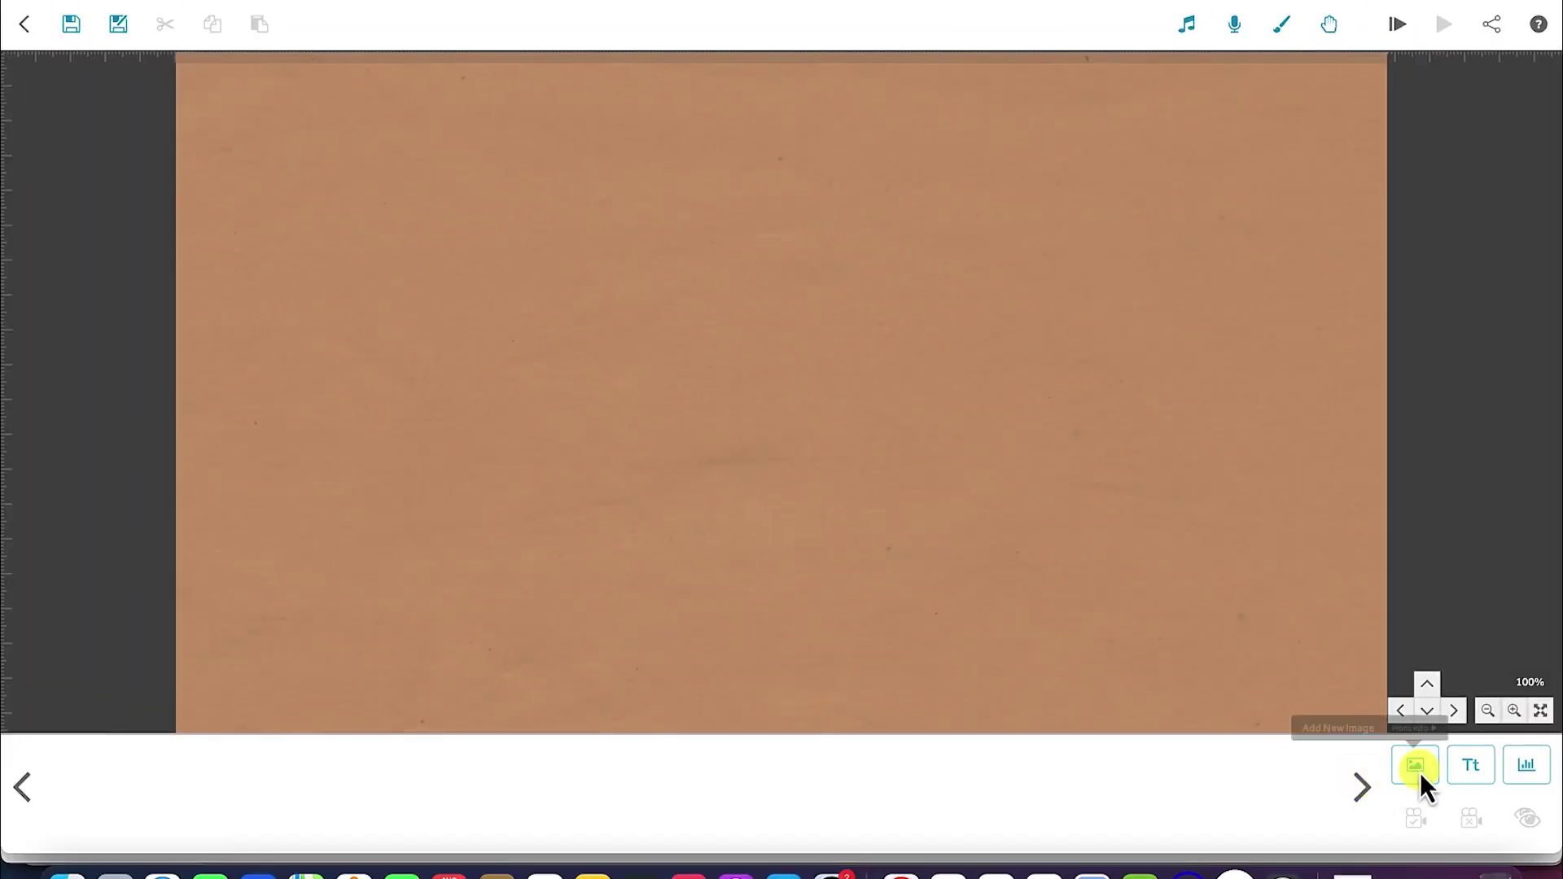
{"action": "left_click", "coordinate": [1418, 772]}
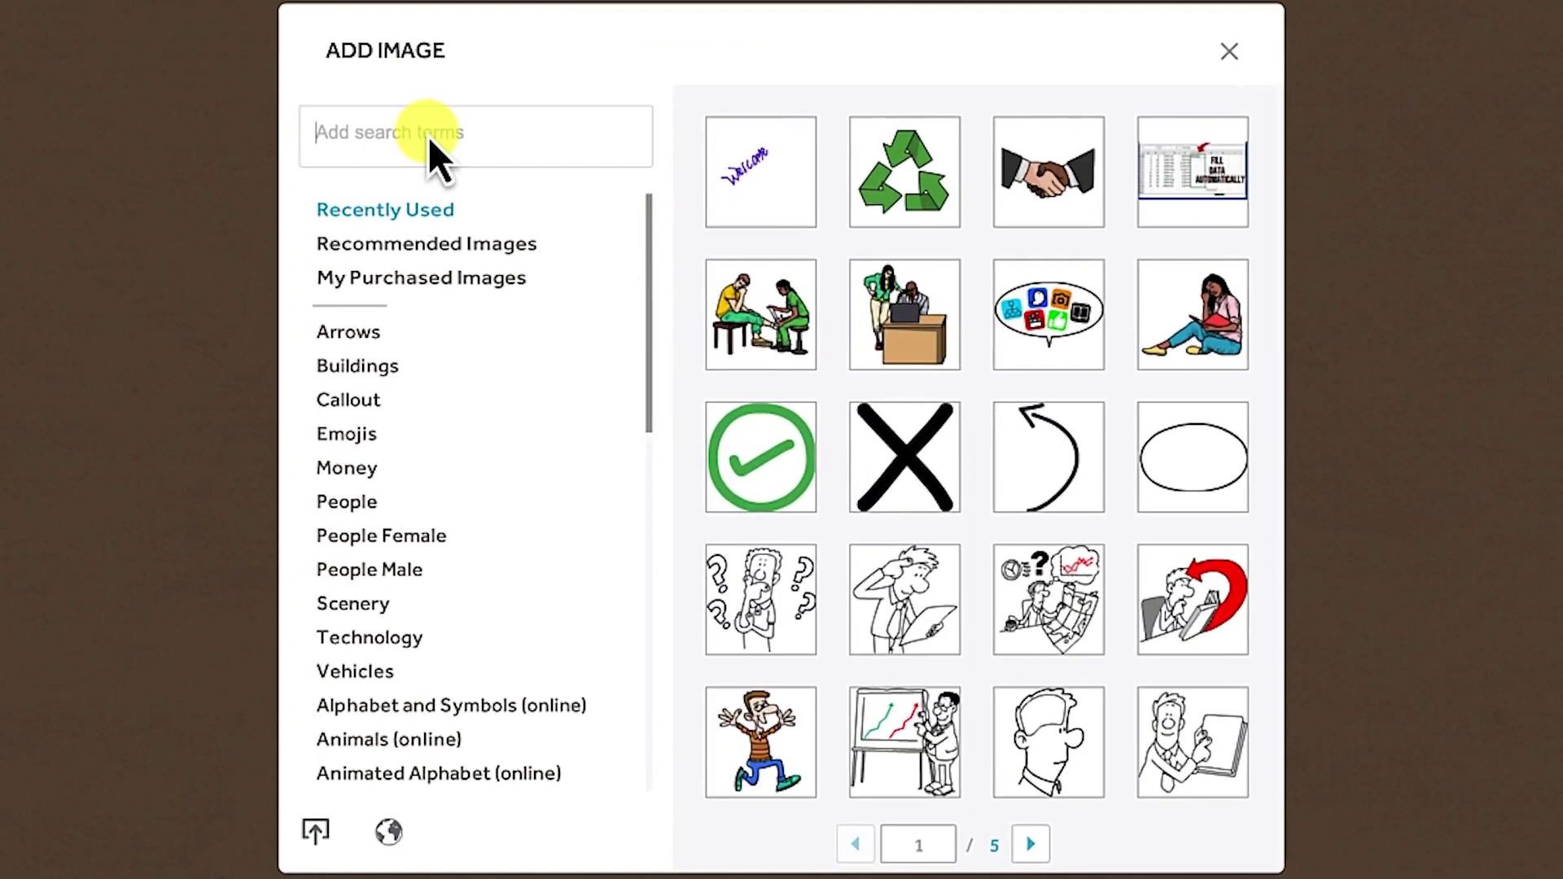
{"action": "type", "text": "reading"}
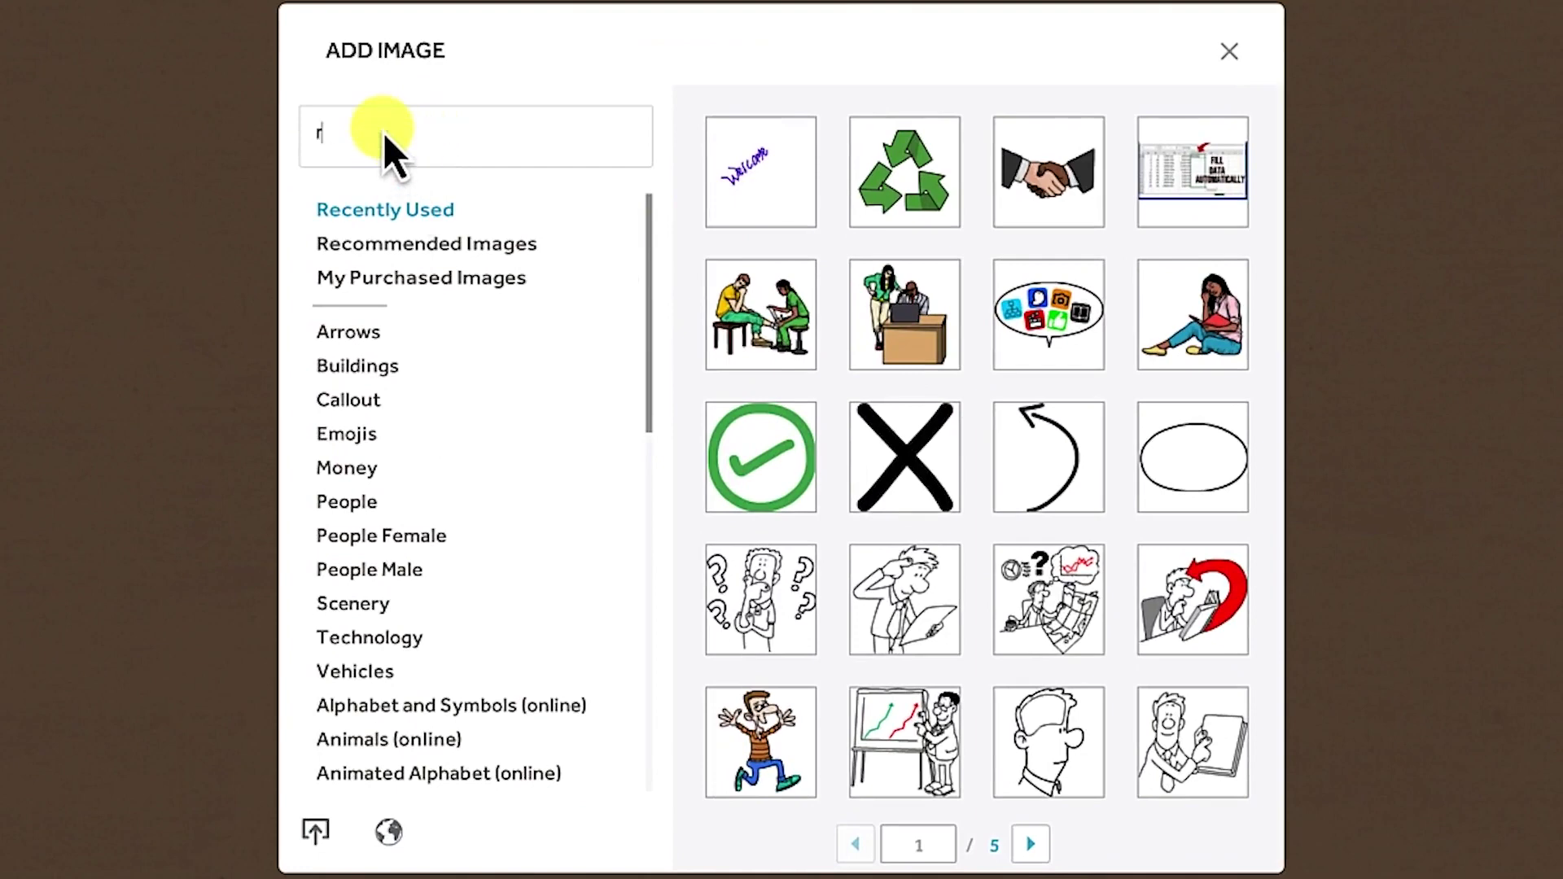
{"action": "key", "text": "Return"}
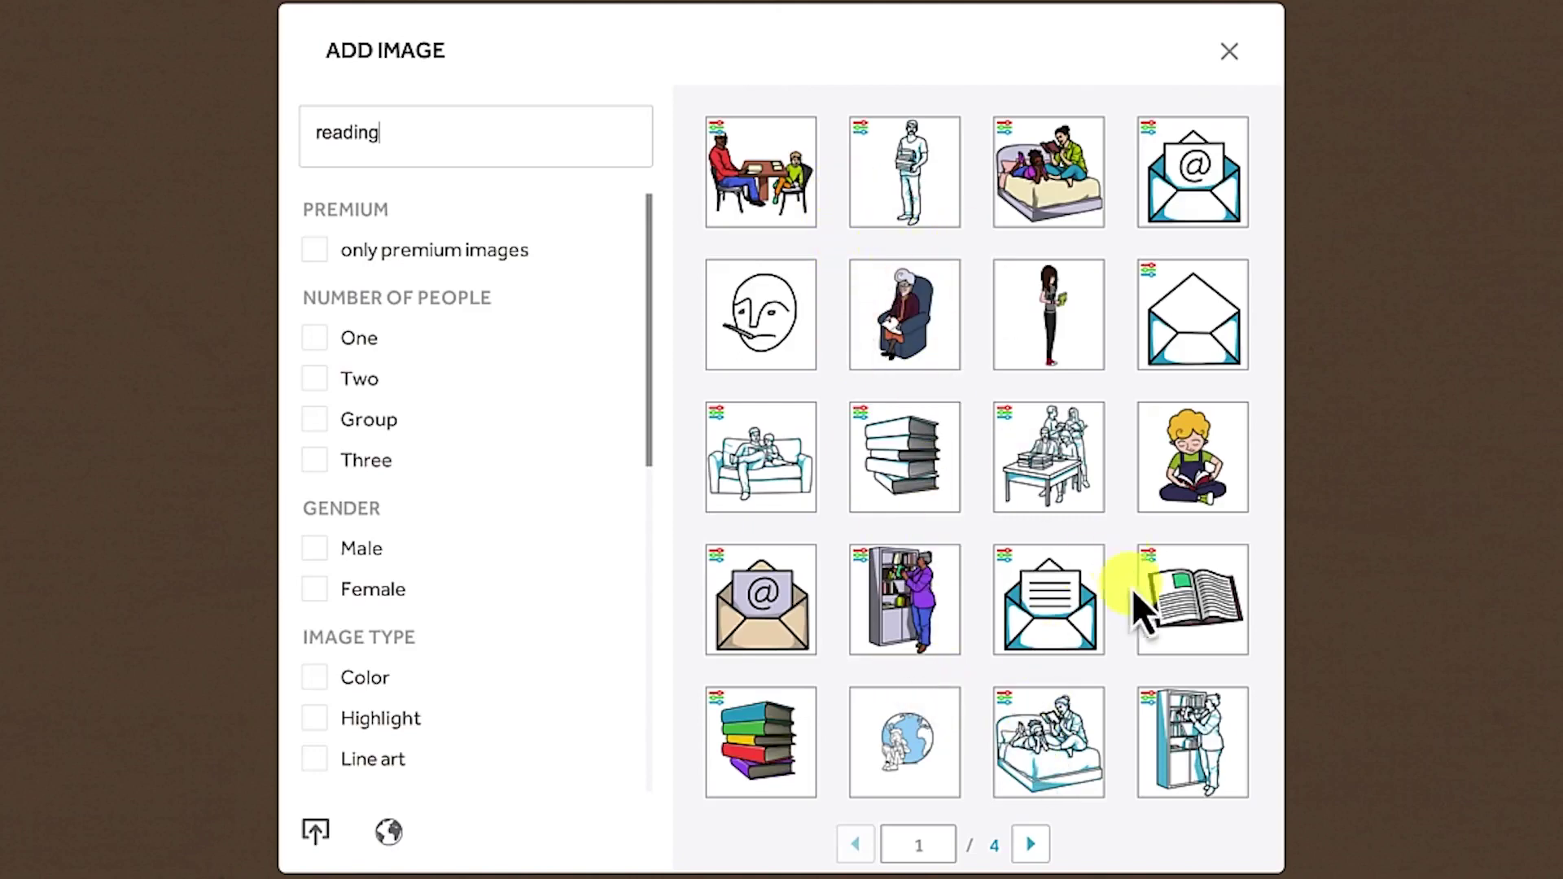
{"action": "left_click", "coordinate": [1031, 844]}
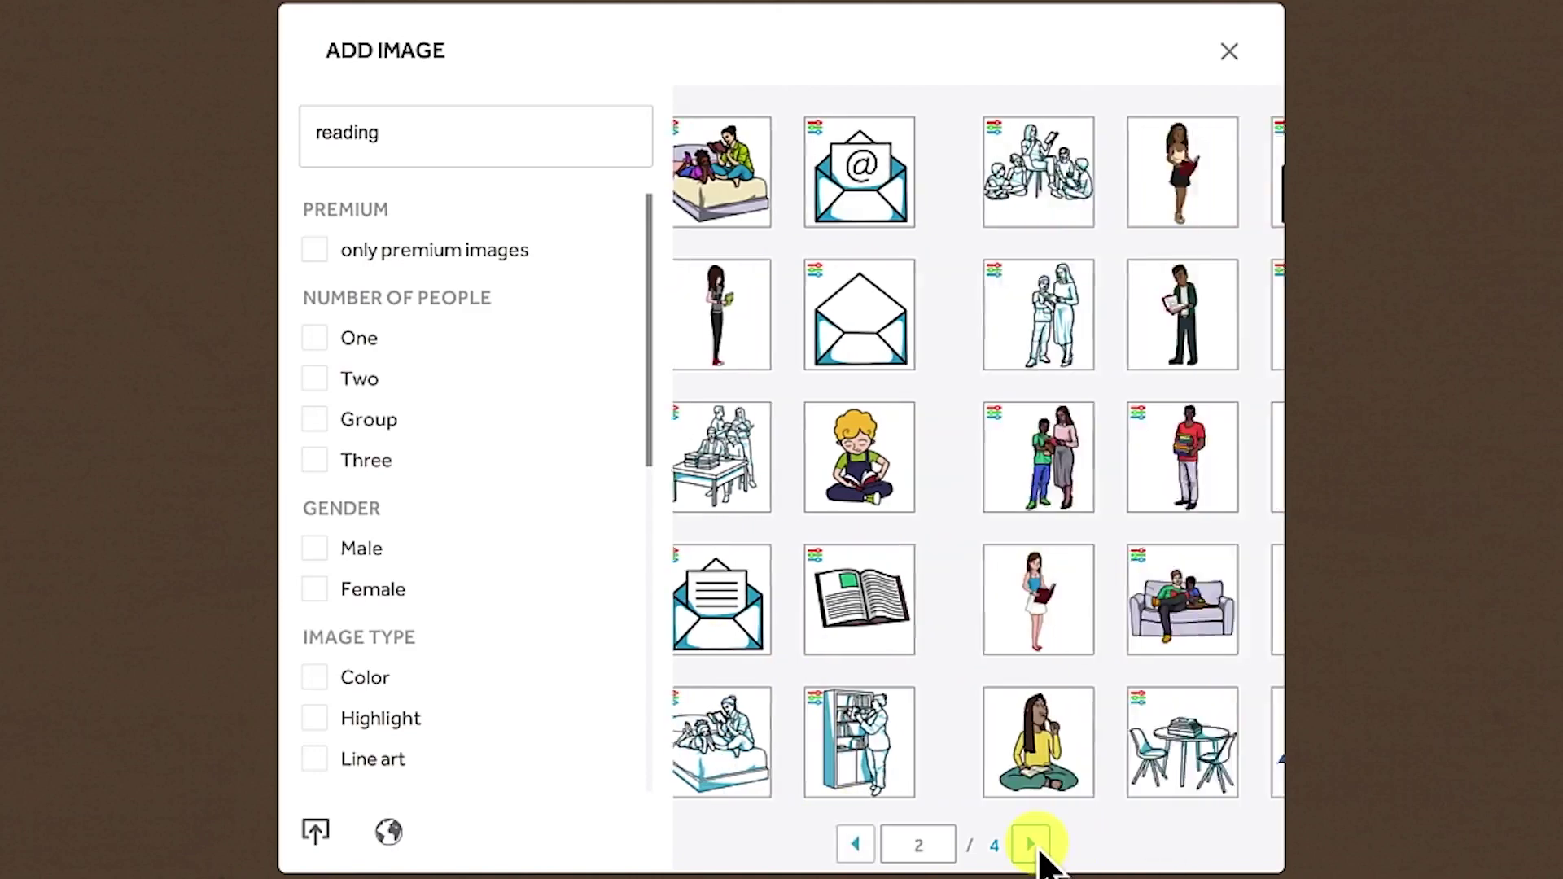
{"action": "left_click", "coordinate": [1030, 844]}
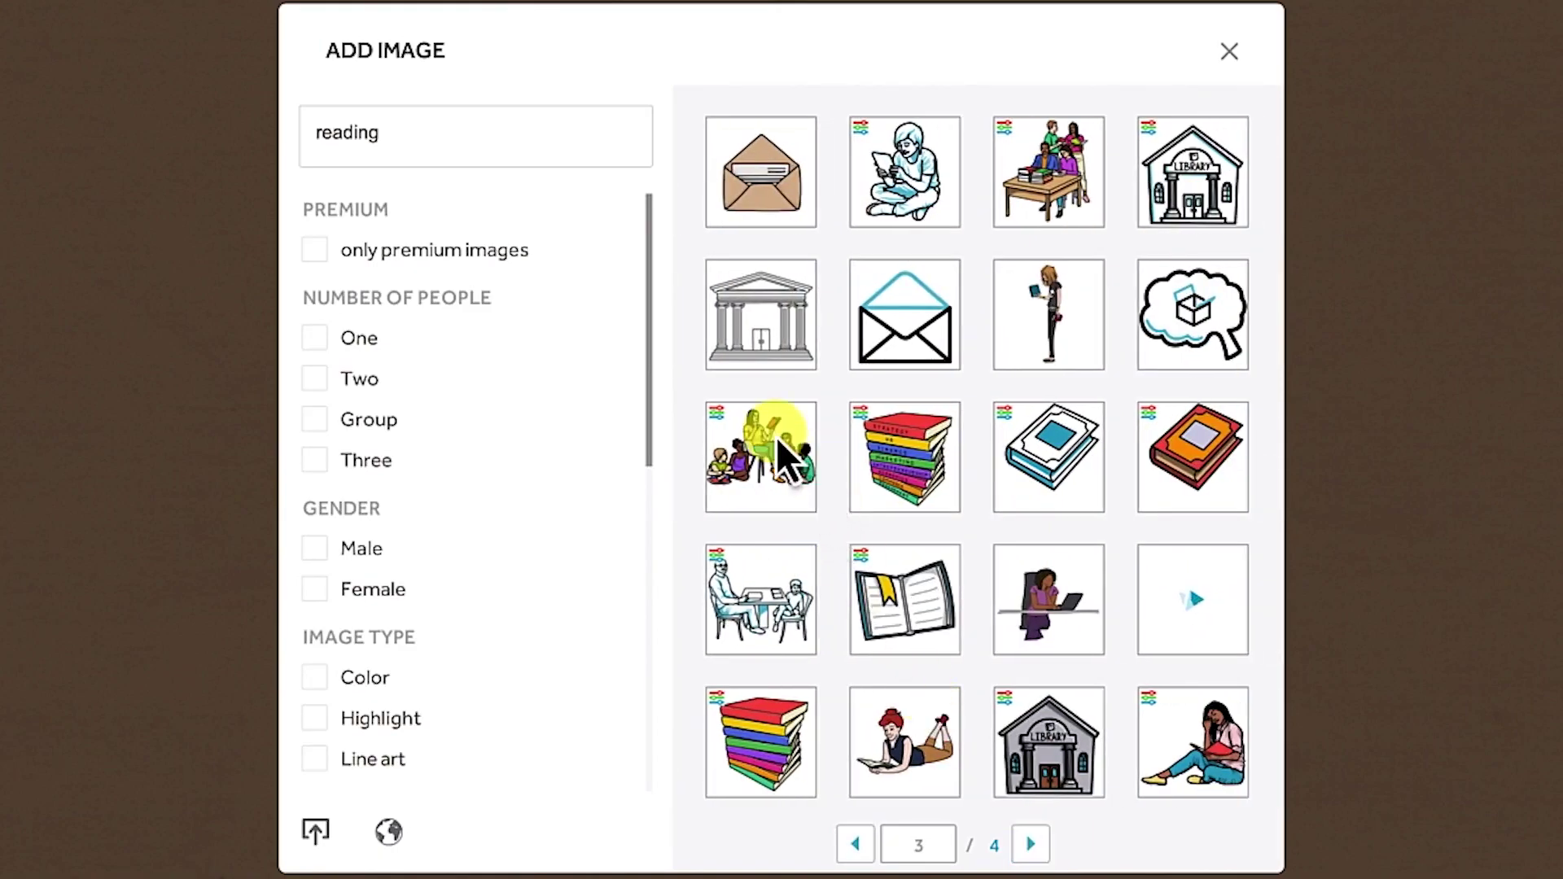
{"action": "left_click", "coordinate": [775, 436]}
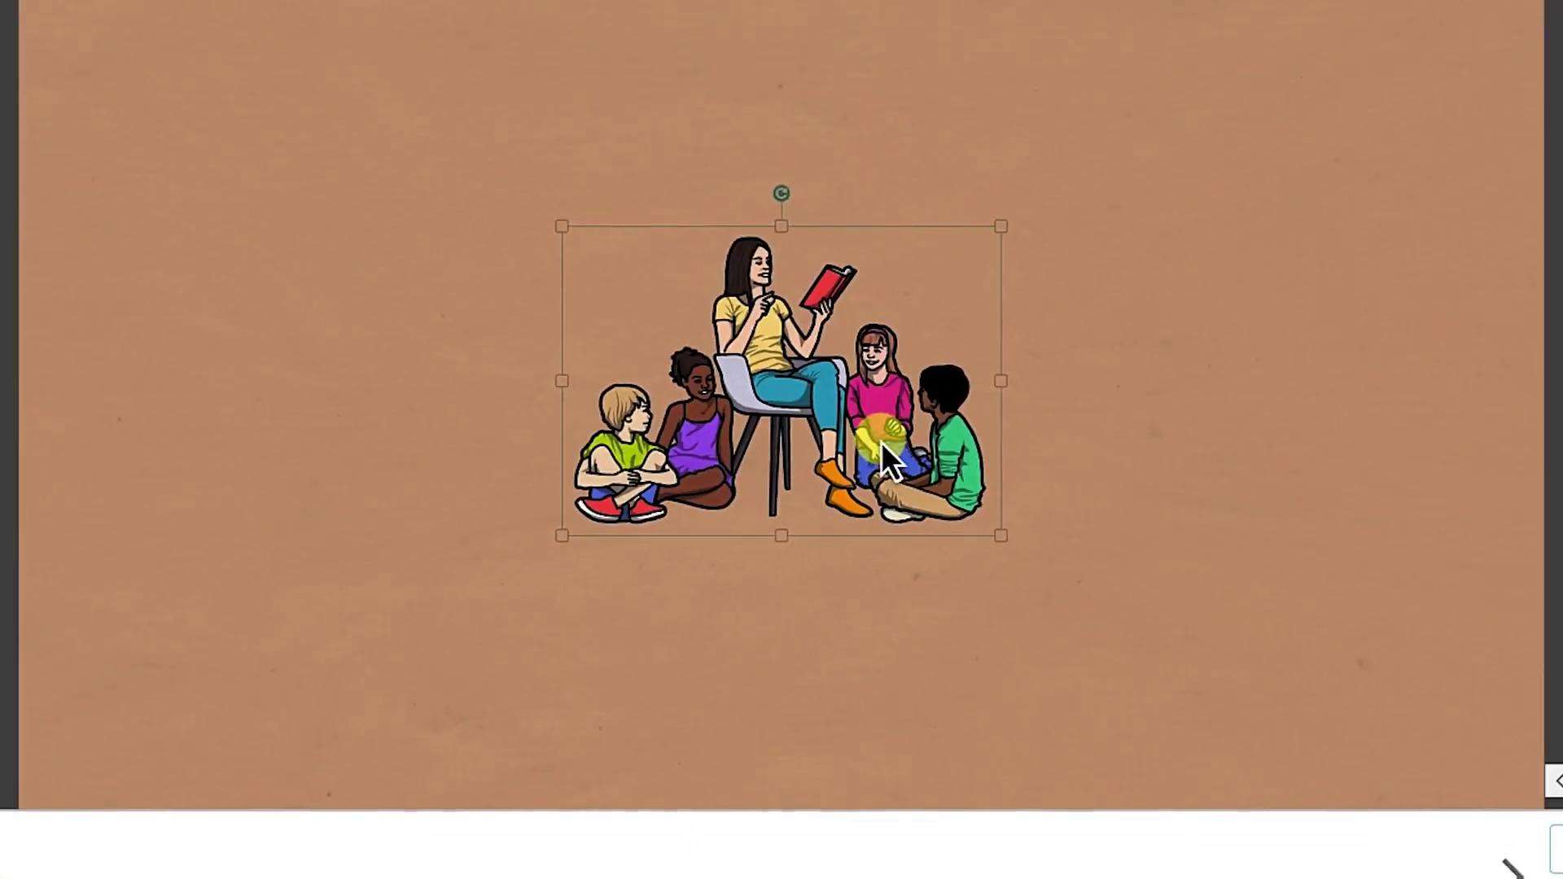
Move the reading group image to the canvas's upper-left corner and enlarge it to nearly half the canvas width.
{"action": "left_click_drag", "start_coordinate": [917, 461], "coordinate": [335, 206]}
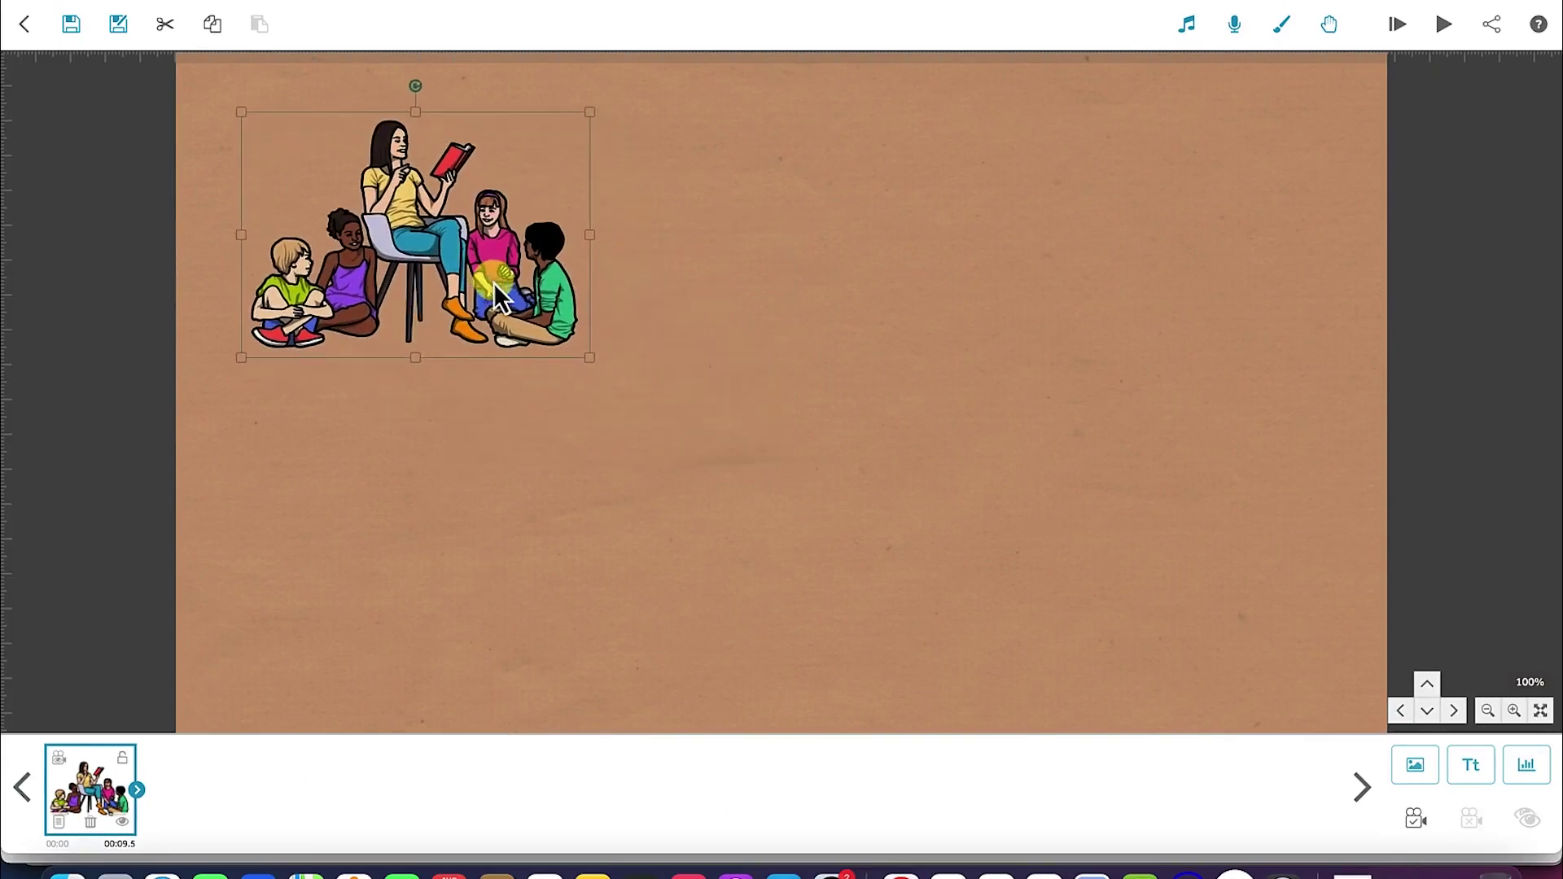
{"action": "left_click_drag", "start_coordinate": [493, 282], "coordinate": [491, 279]}
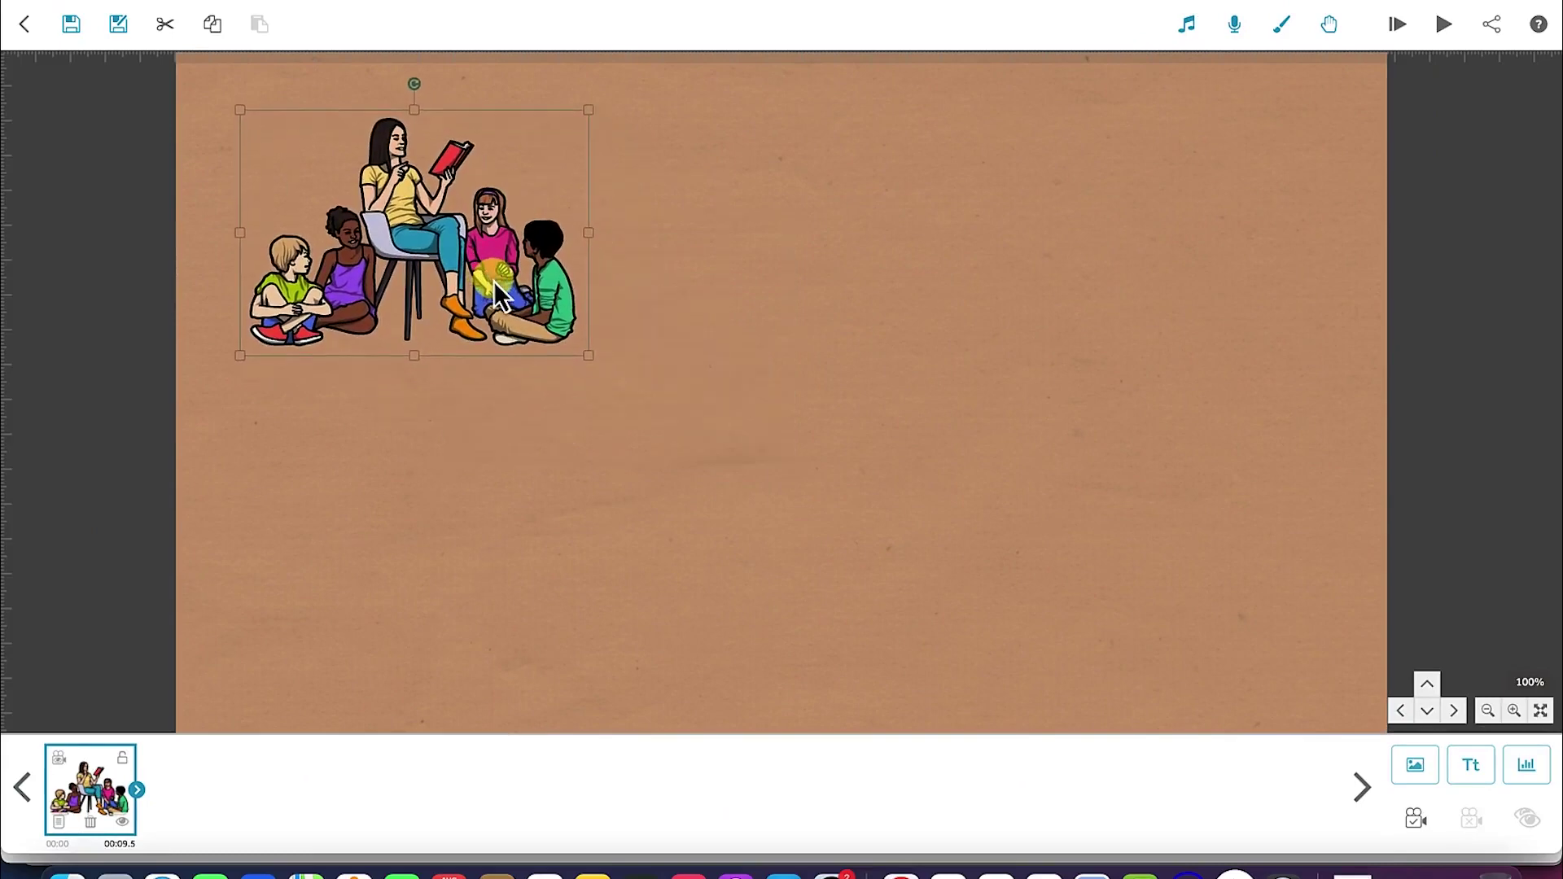
{"action": "left_click_drag", "start_coordinate": [588, 360], "coordinate": [654, 413]}
{"action": "mouse_move", "coordinate": [453, 280]}
{"action": "left_mouse_down"}
{"action": "mouse_move", "coordinate": [491, 300]}
{"action": "mouse_move", "coordinate": [474, 287]}
{"action": "left_mouse_up"}
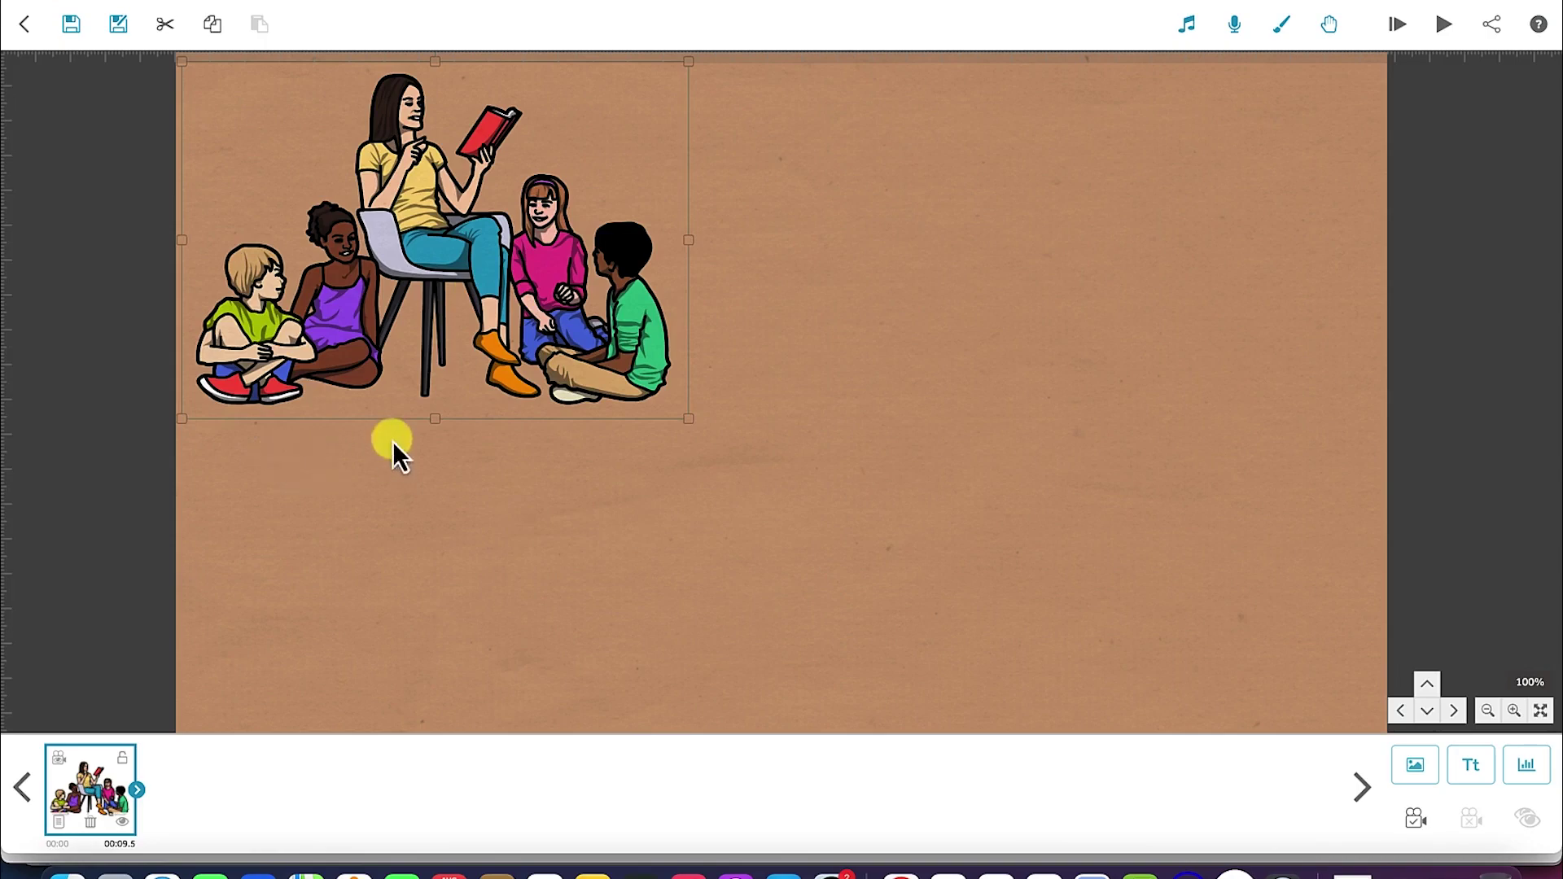
Add the text "Why should I read more" in Londrina Solid Regular, coloured dark purple.
{"action": "left_click", "coordinate": [1470, 773]}
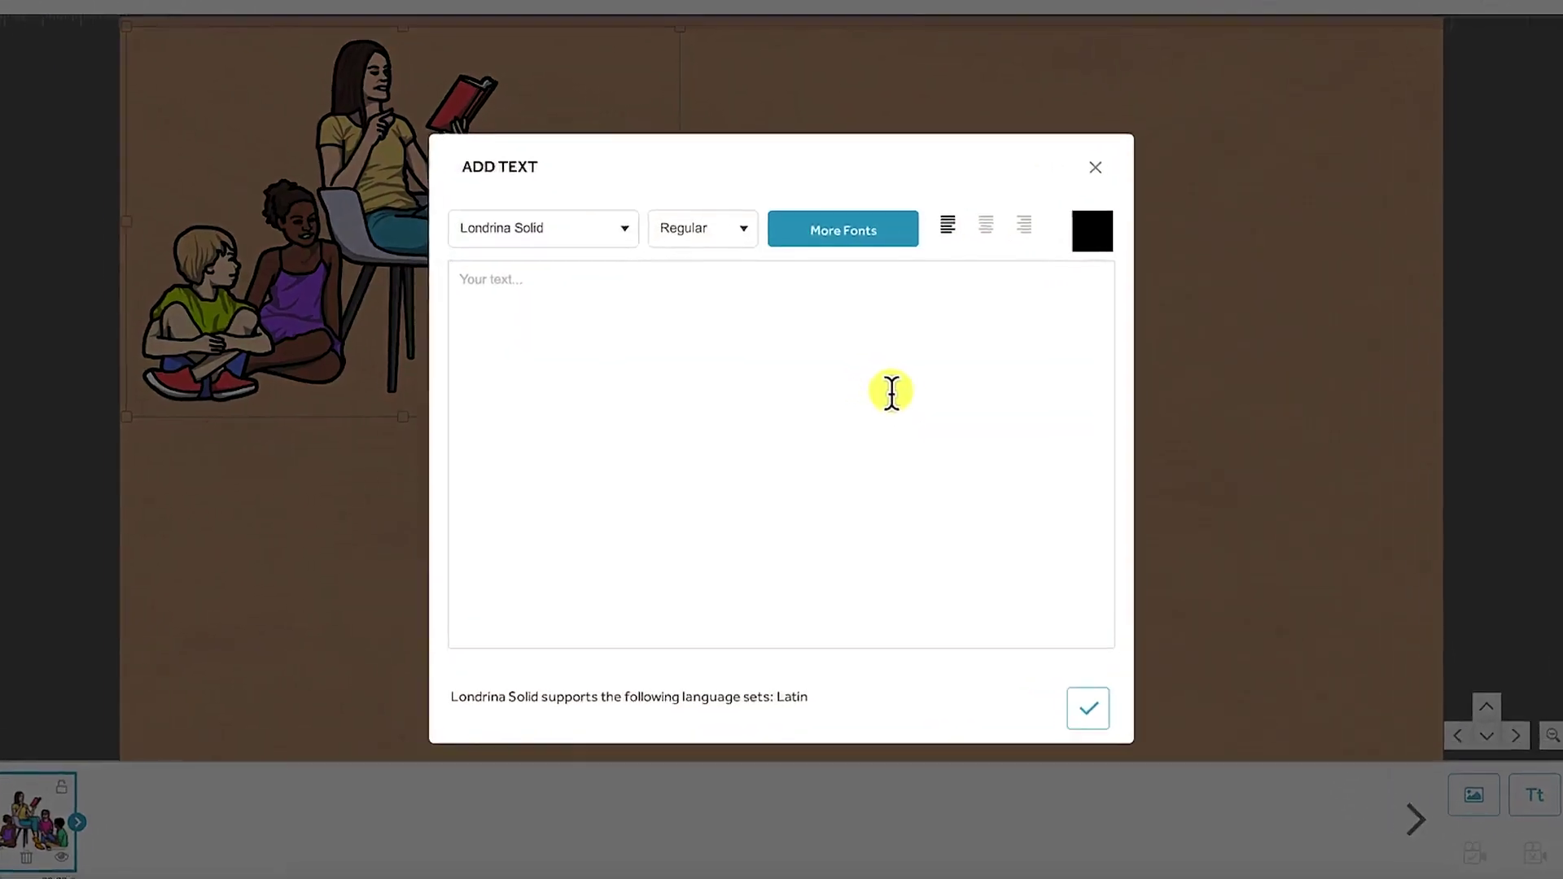
{"action": "type", "text": "Why should I read more"}
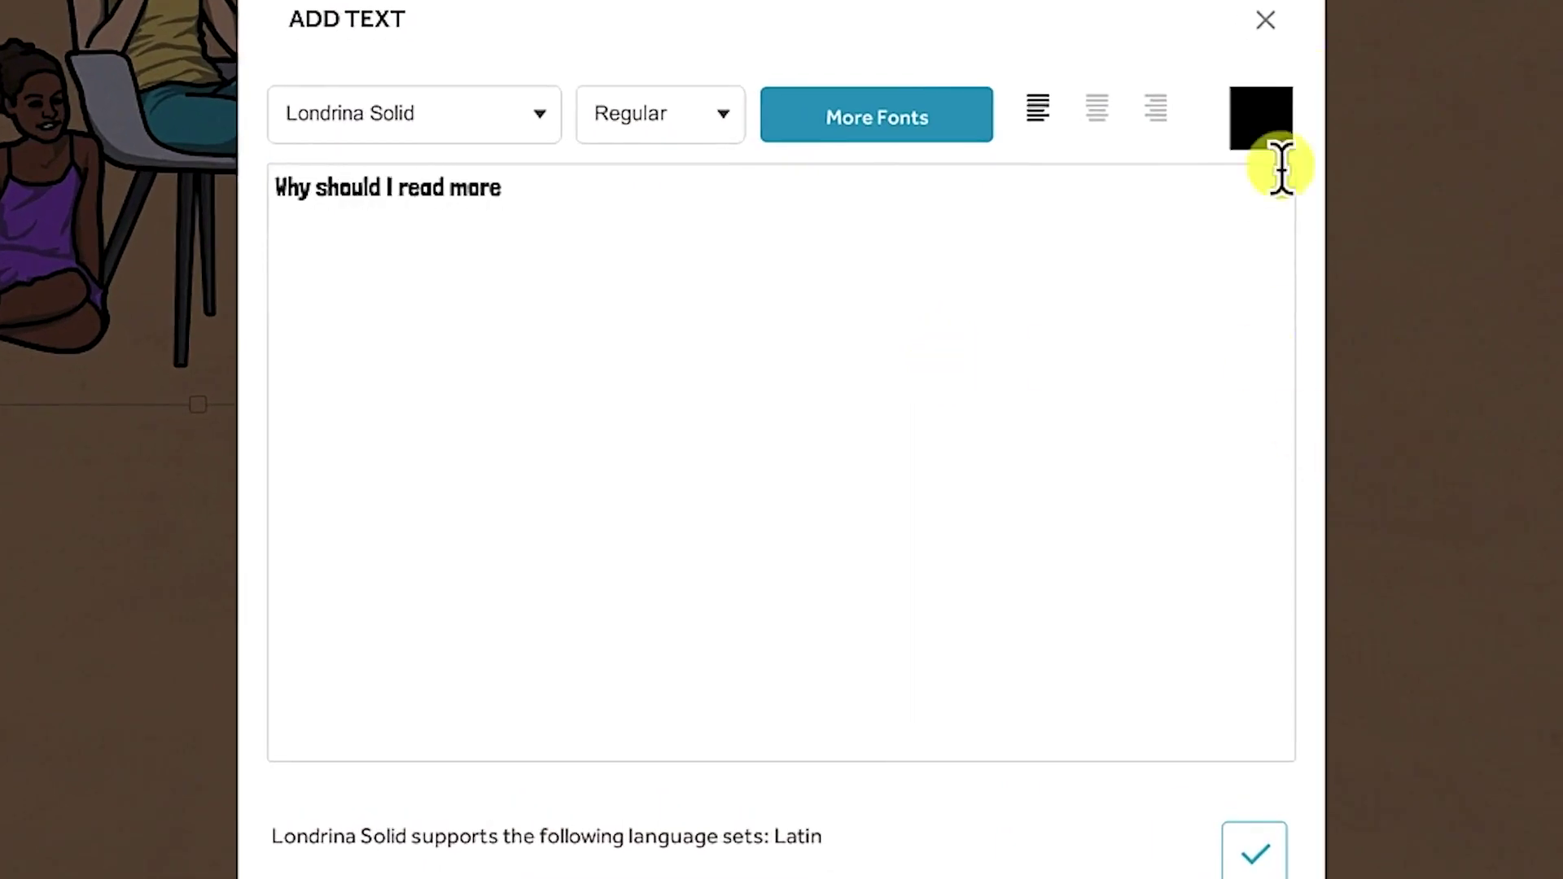
{"action": "left_click", "coordinate": [1285, 133]}
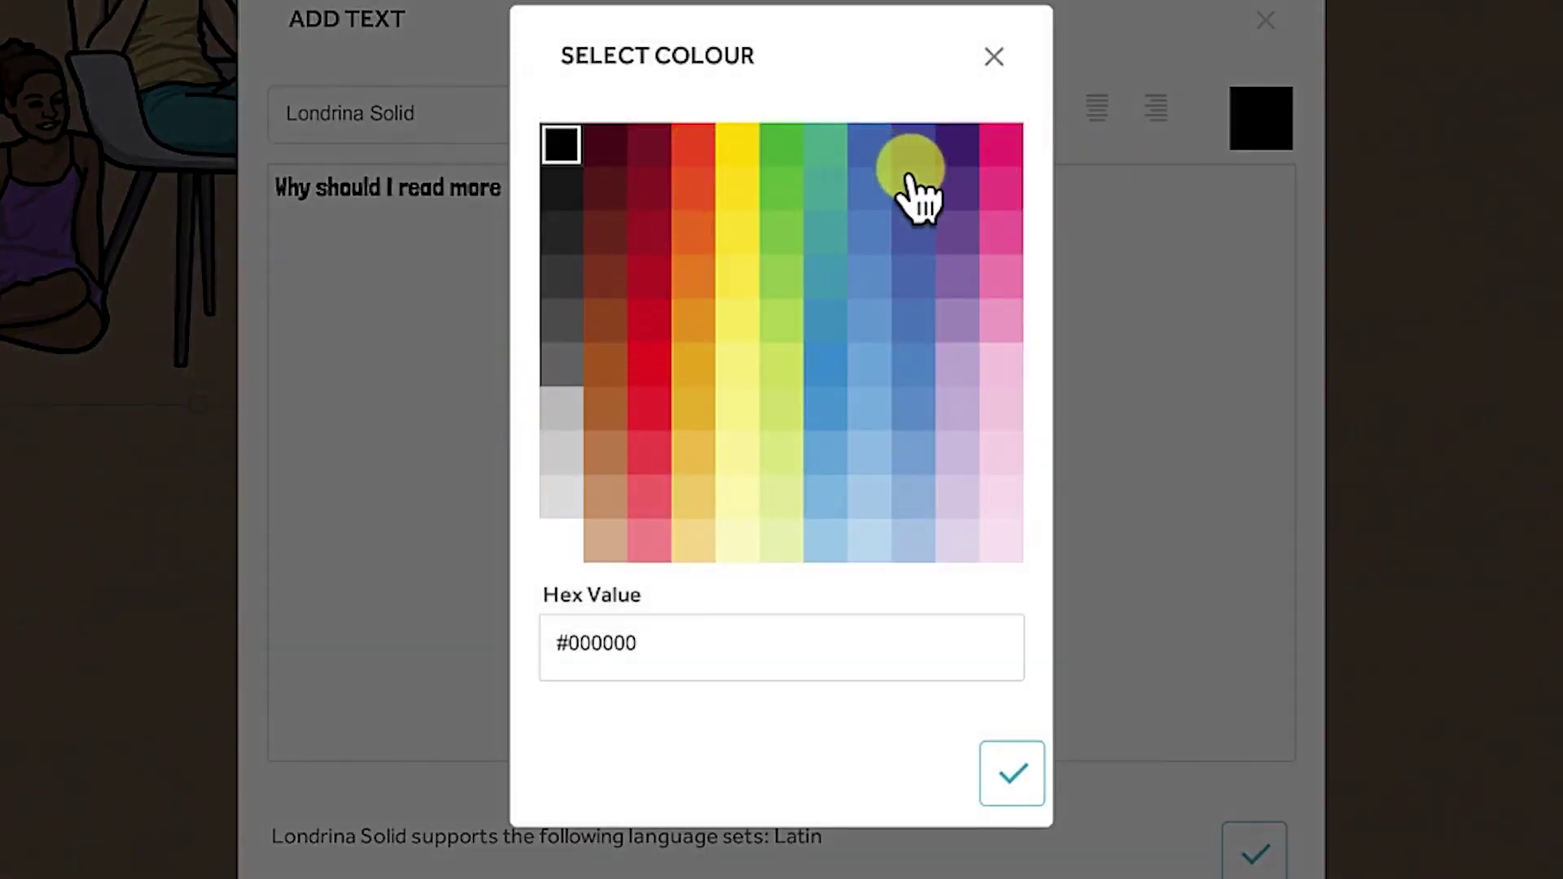
{"action": "left_click", "coordinate": [954, 148]}
{"action": "left_click", "coordinate": [1012, 781]}
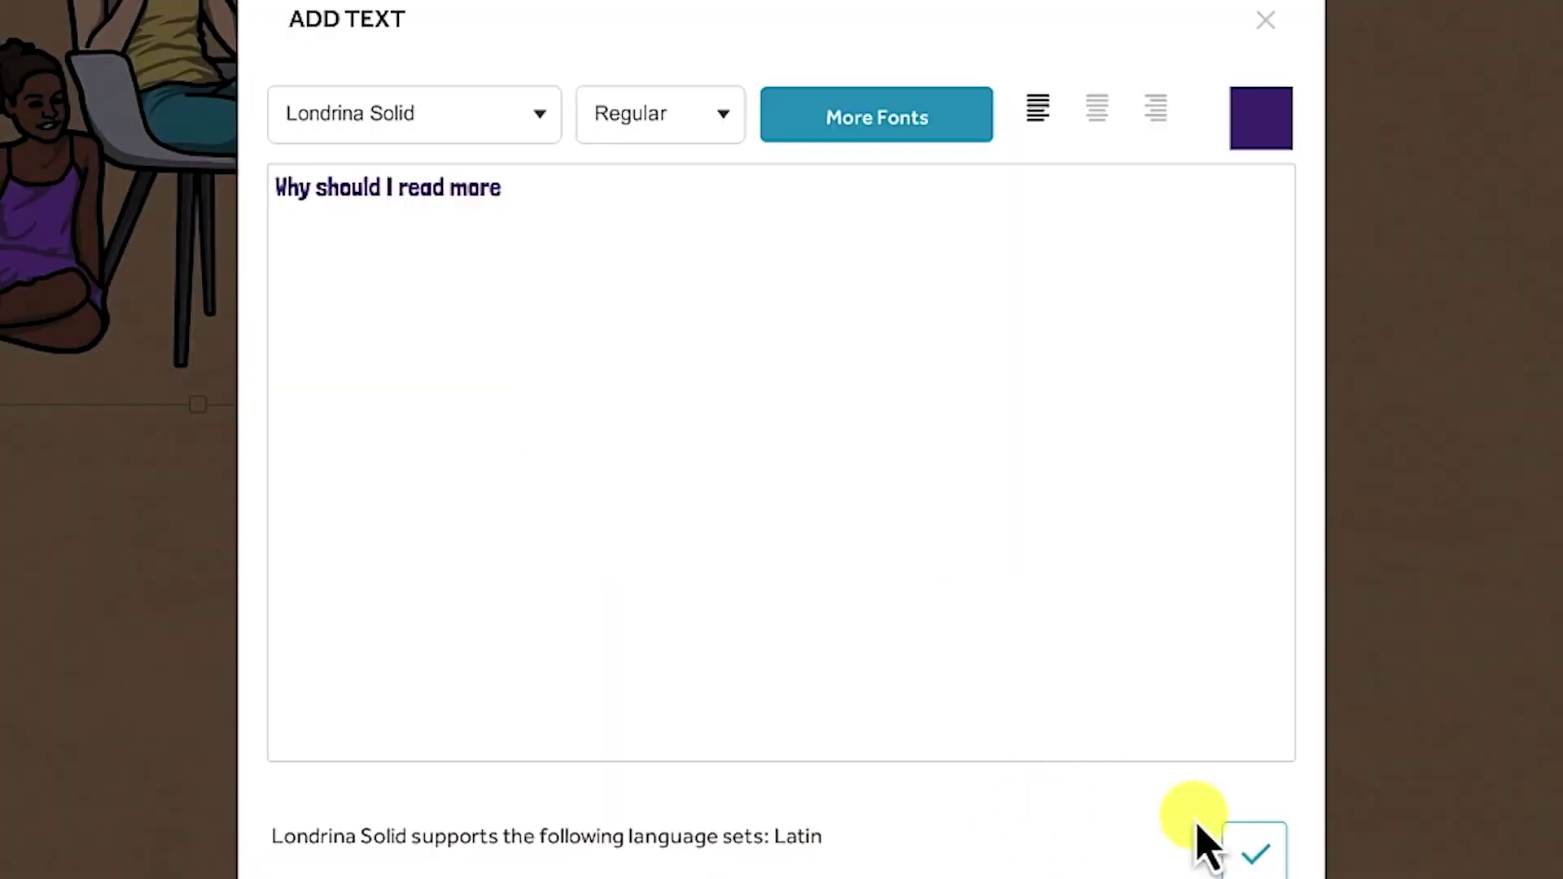
{"action": "left_click", "coordinate": [1258, 850]}
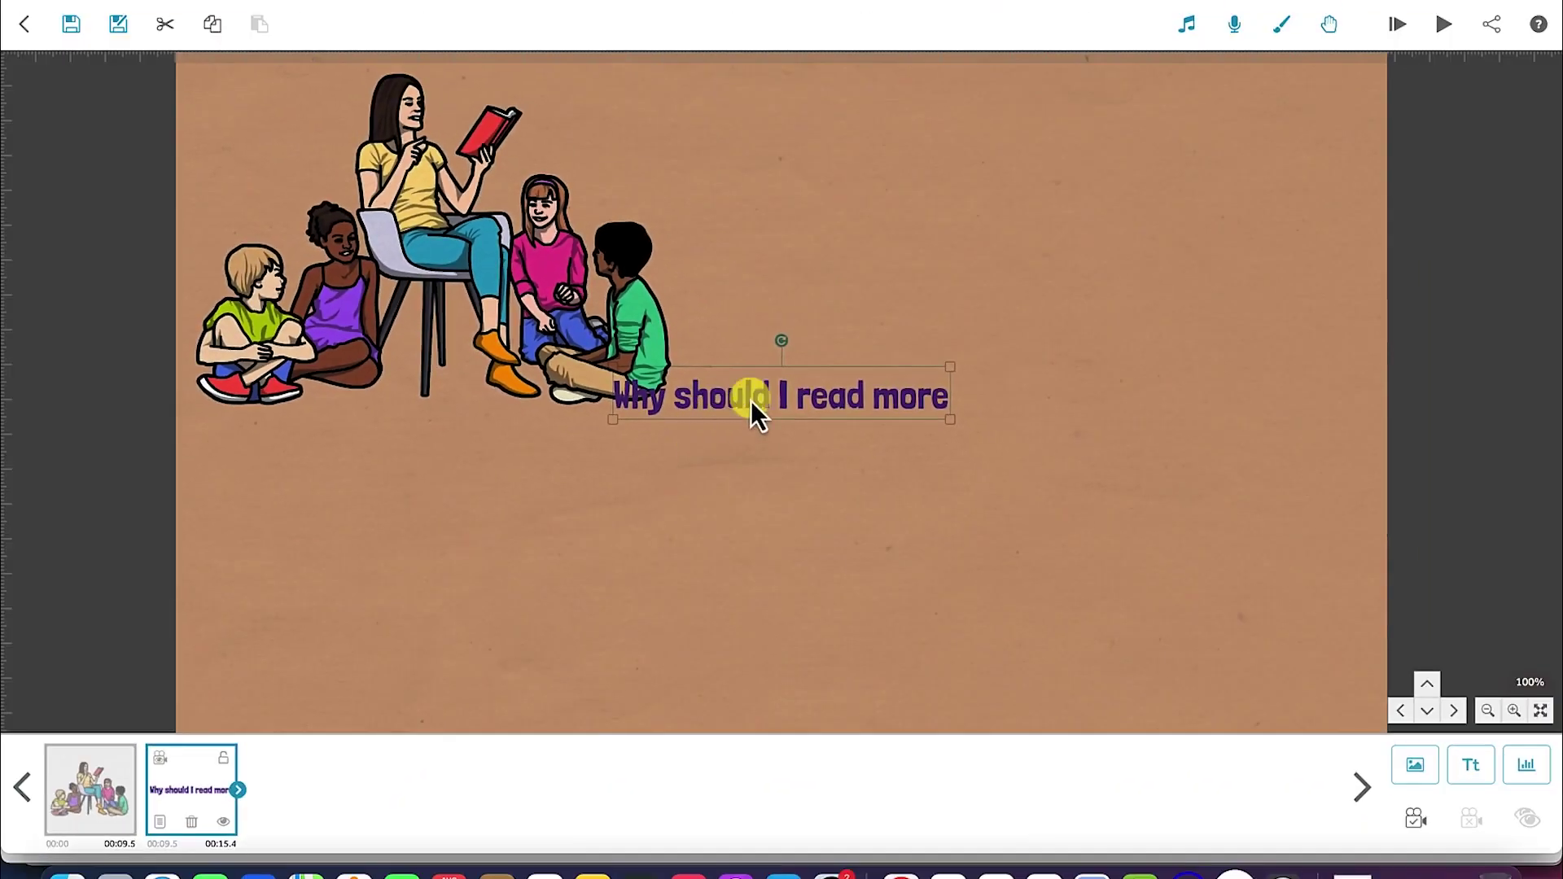
Place the text directly beneath the reading group image and enlarge it to about the image's width.
{"action": "left_click_drag", "start_coordinate": [754, 405], "coordinate": [383, 485]}
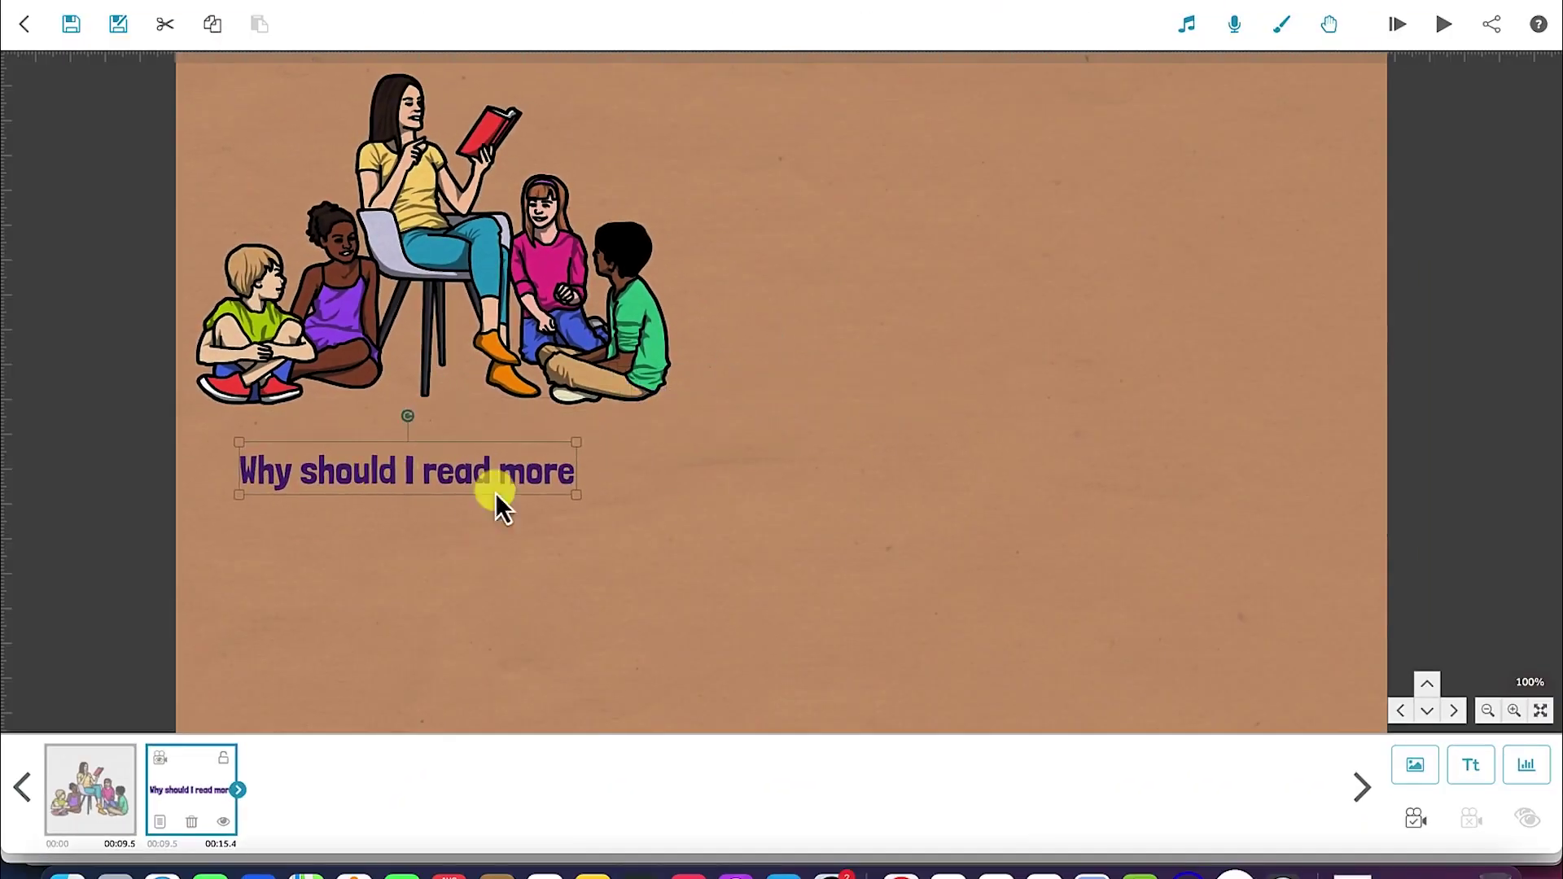
{"action": "mouse_move", "coordinate": [579, 501]}
{"action": "left_mouse_down"}
{"action": "mouse_move", "coordinate": [632, 530]}
{"action": "mouse_move", "coordinate": [590, 509]}
{"action": "left_mouse_up"}
{"action": "left_click_drag", "start_coordinate": [476, 468], "coordinate": [520, 461]}
Edit the caption under the reading group to read "Why should I read more?".
{"action": "double_click", "coordinate": [516, 458]}
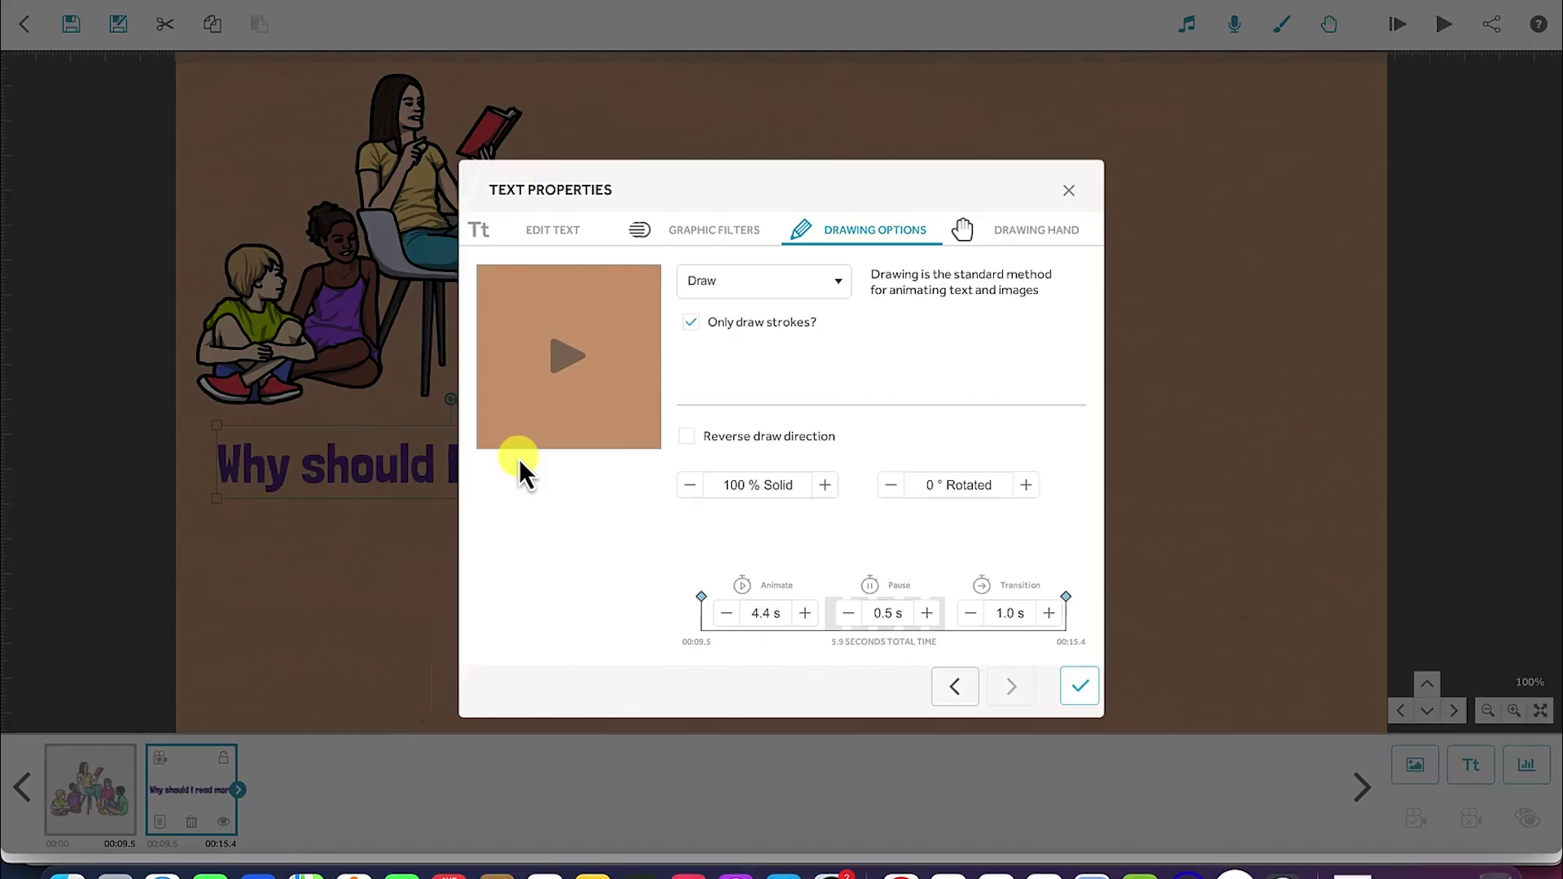
{"action": "left_click", "coordinate": [557, 237]}
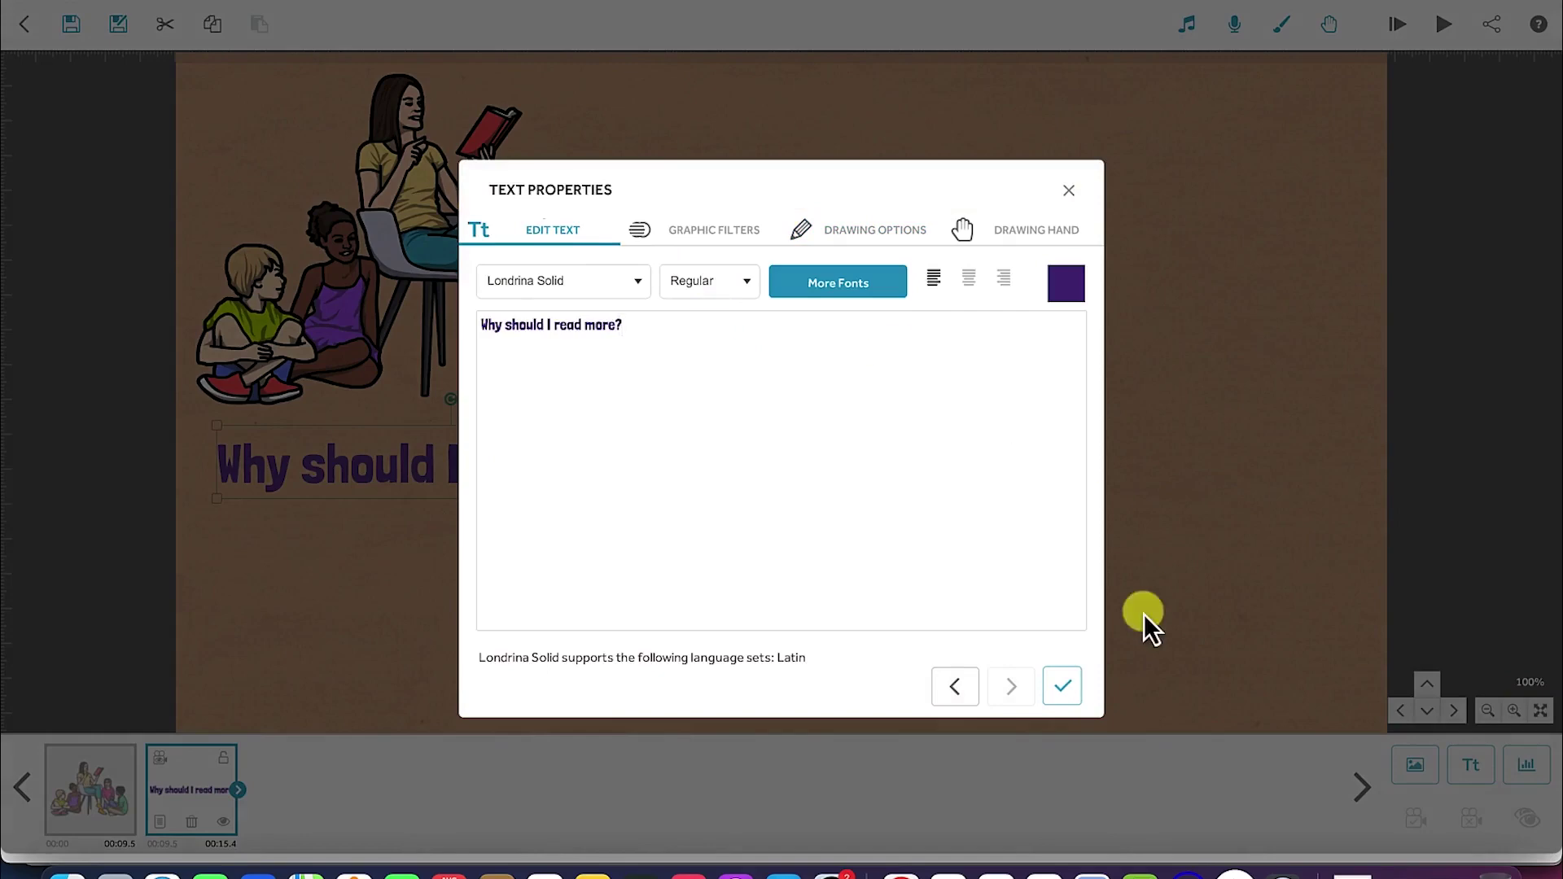
{"action": "left_click", "coordinate": [1064, 689]}
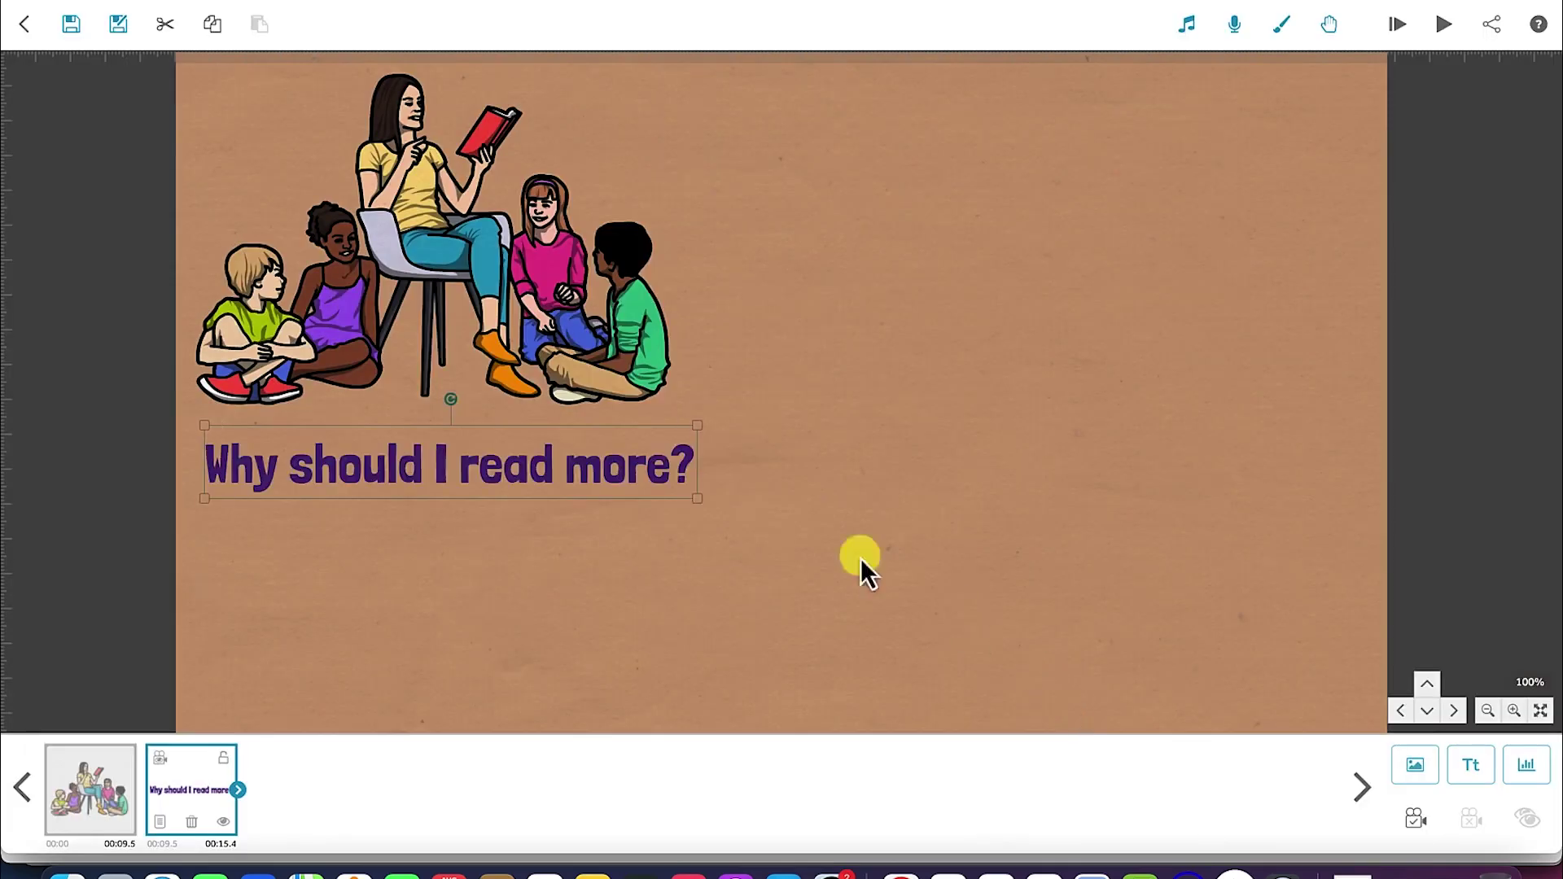
{"action": "left_click", "coordinate": [822, 512]}
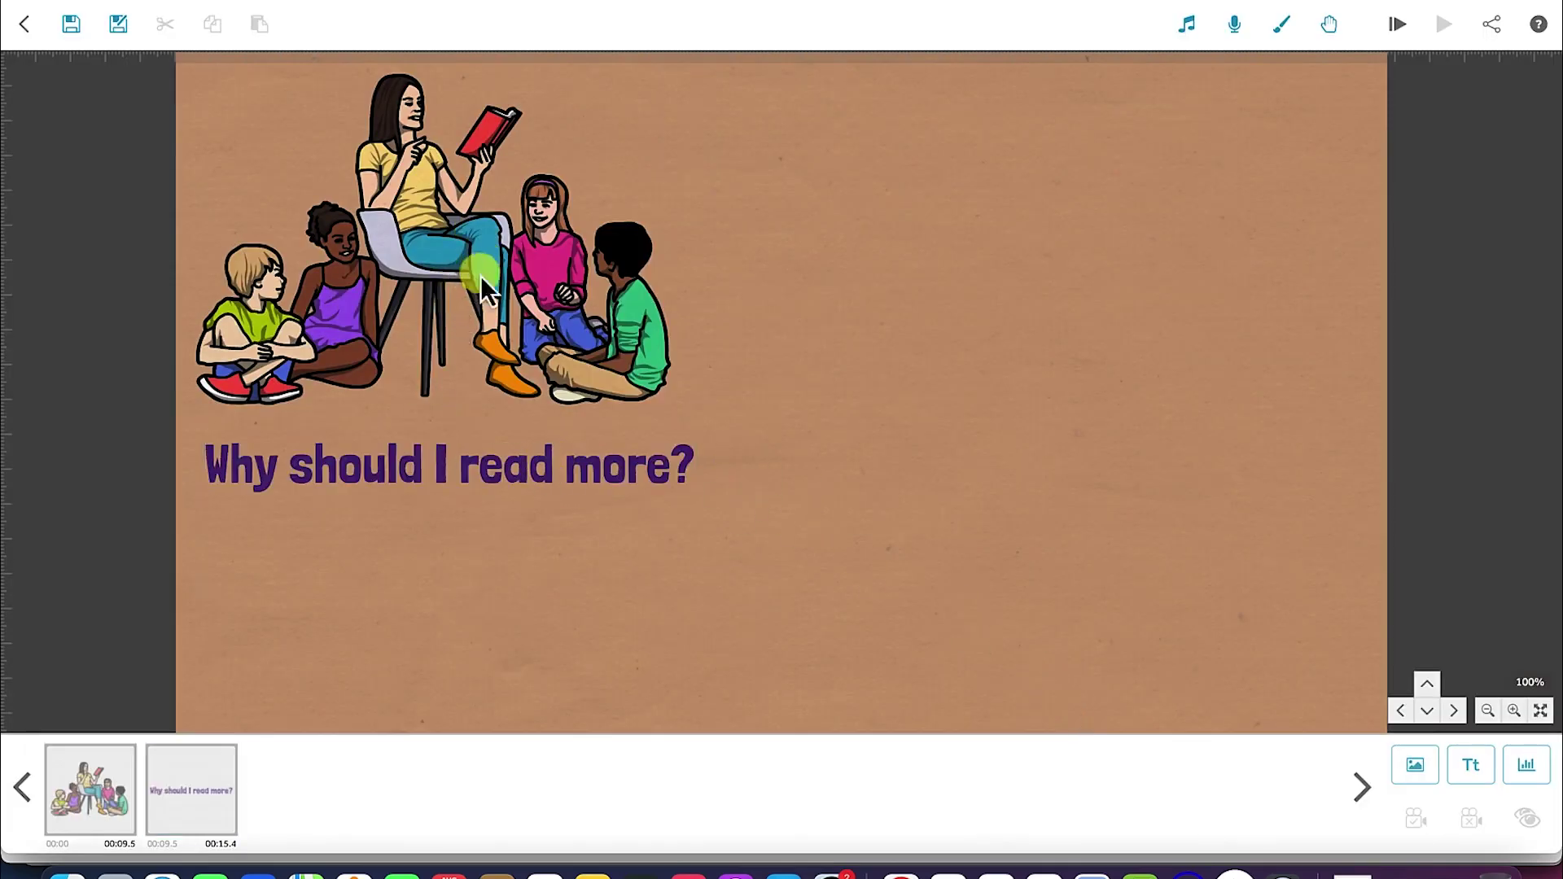
Consult the script in Word for the line that follows the question, and return to the VideoScribe project.
{"action": "left_click", "coordinate": [453, 276]}
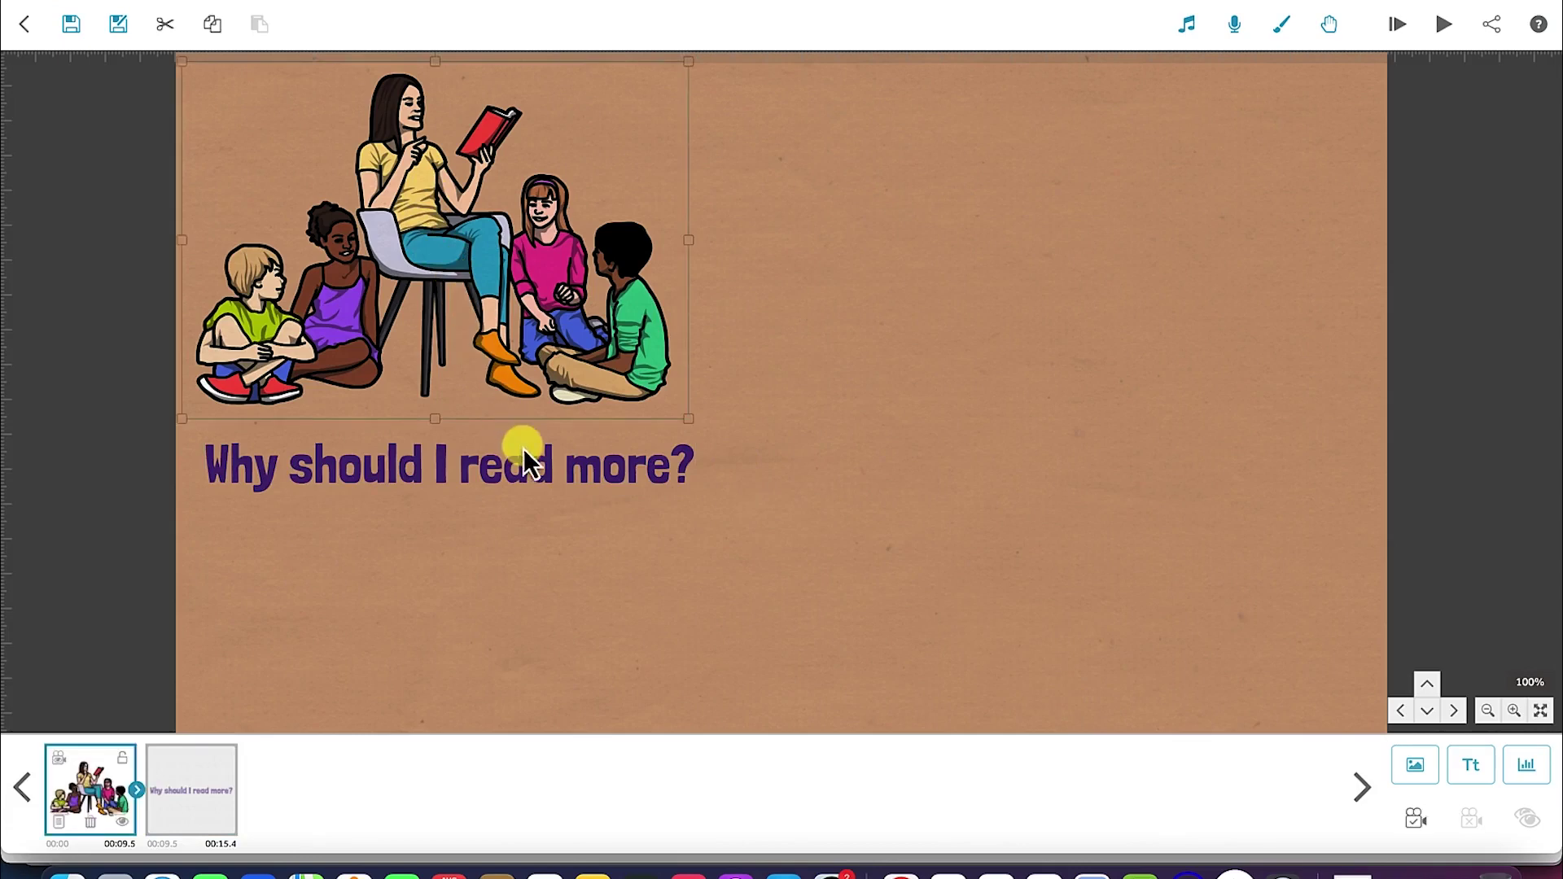
{"action": "left_click", "coordinate": [539, 492]}
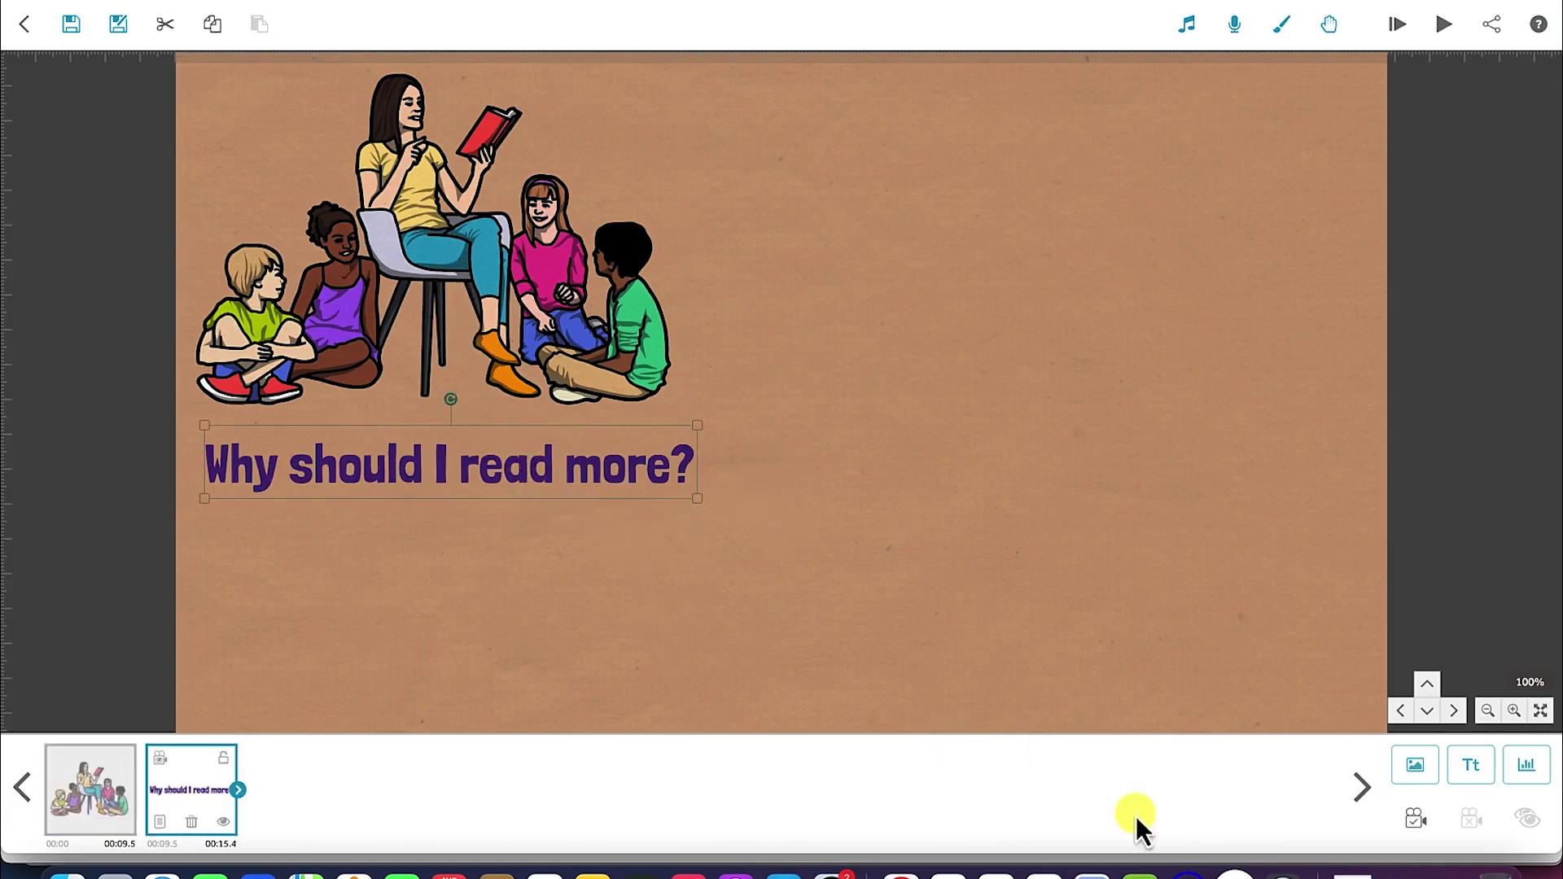
{"action": "left_click", "coordinate": [948, 873]}
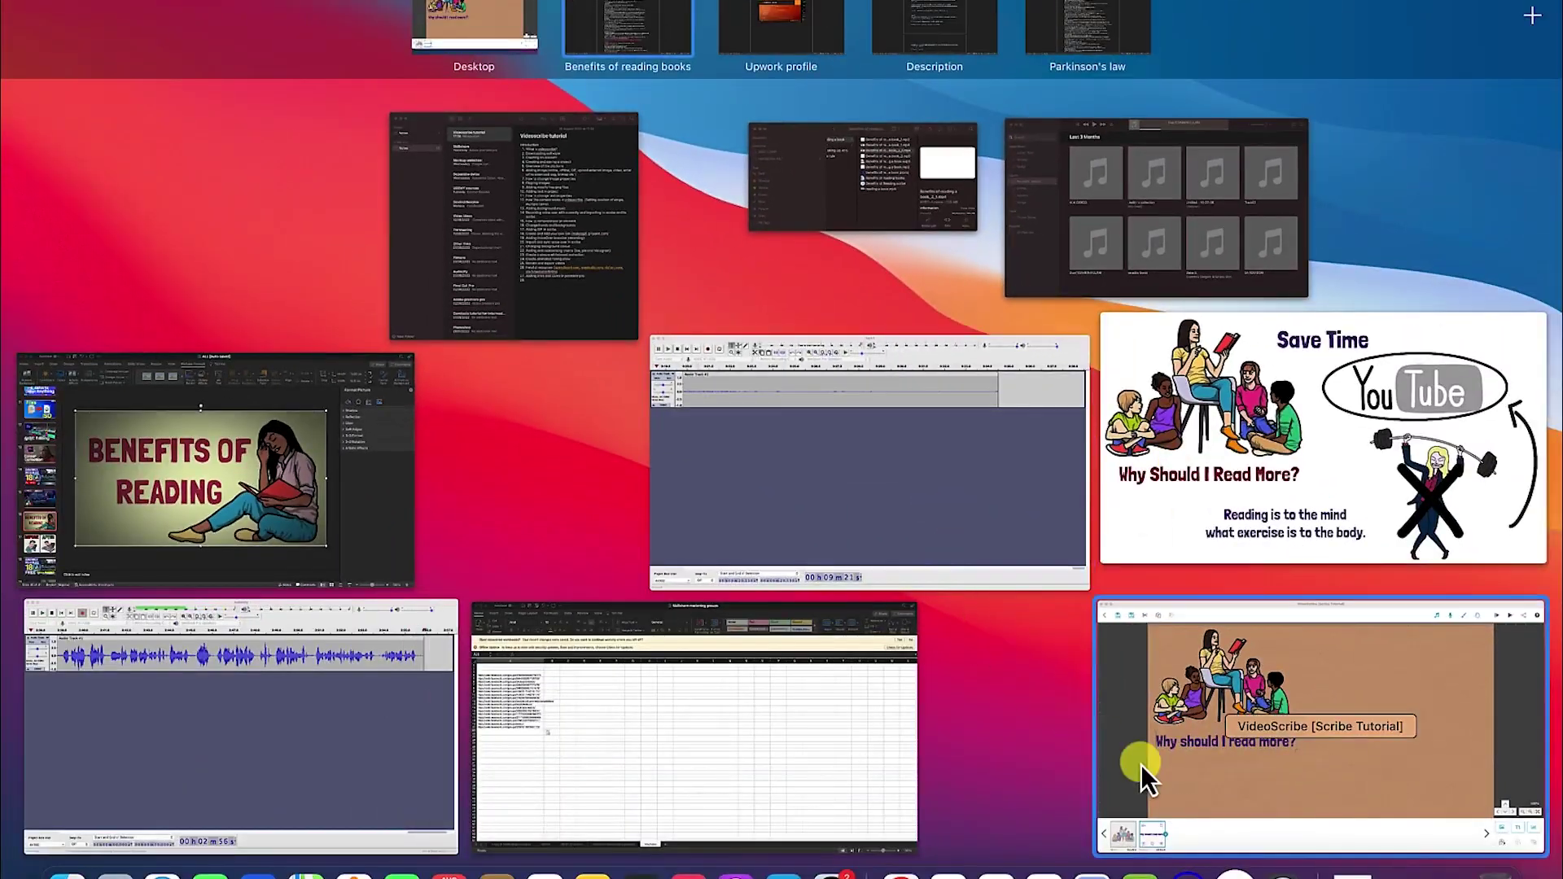
{"action": "left_click", "coordinate": [1141, 765]}
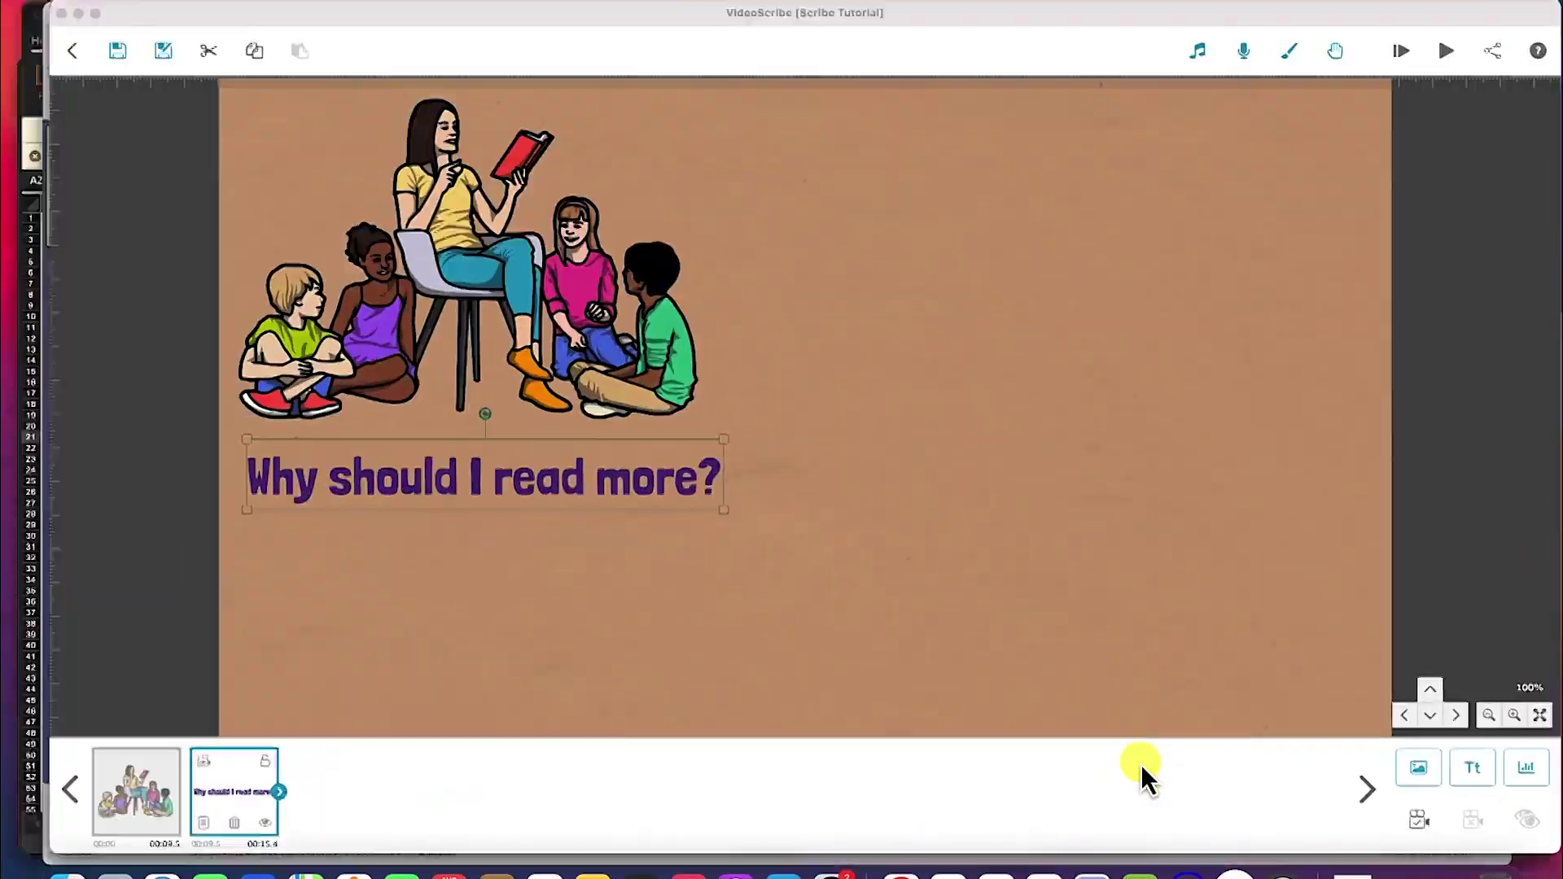
{"action": "left_click", "coordinate": [918, 443]}
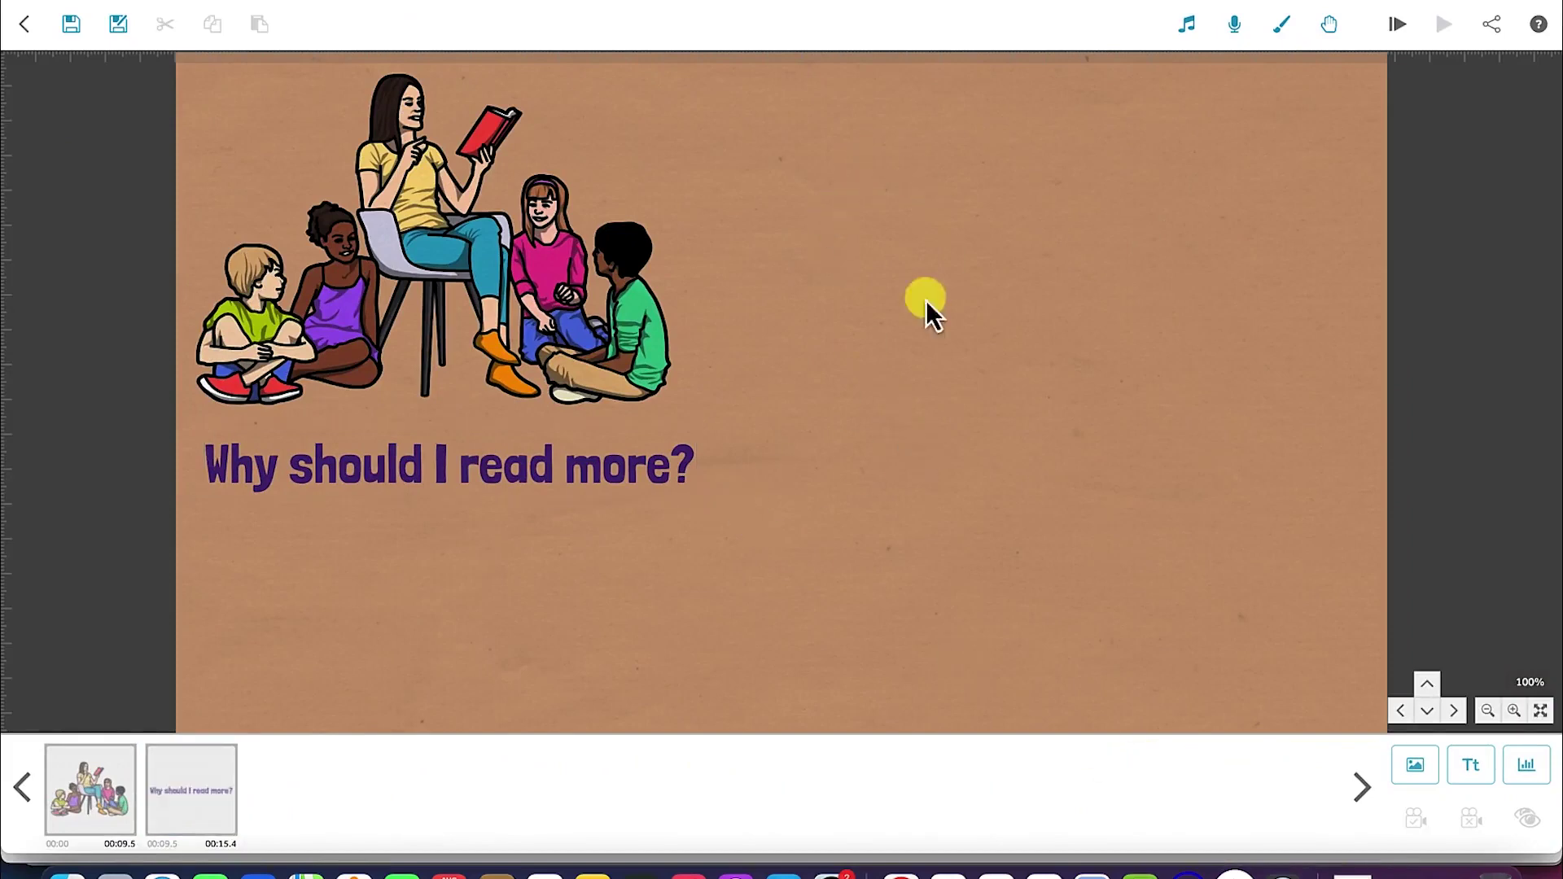
Search the image library for "Youtube", insert the hand-drawn You Tube logo and place it in the canvas's upper-right area.
{"action": "left_click", "coordinate": [1417, 763]}
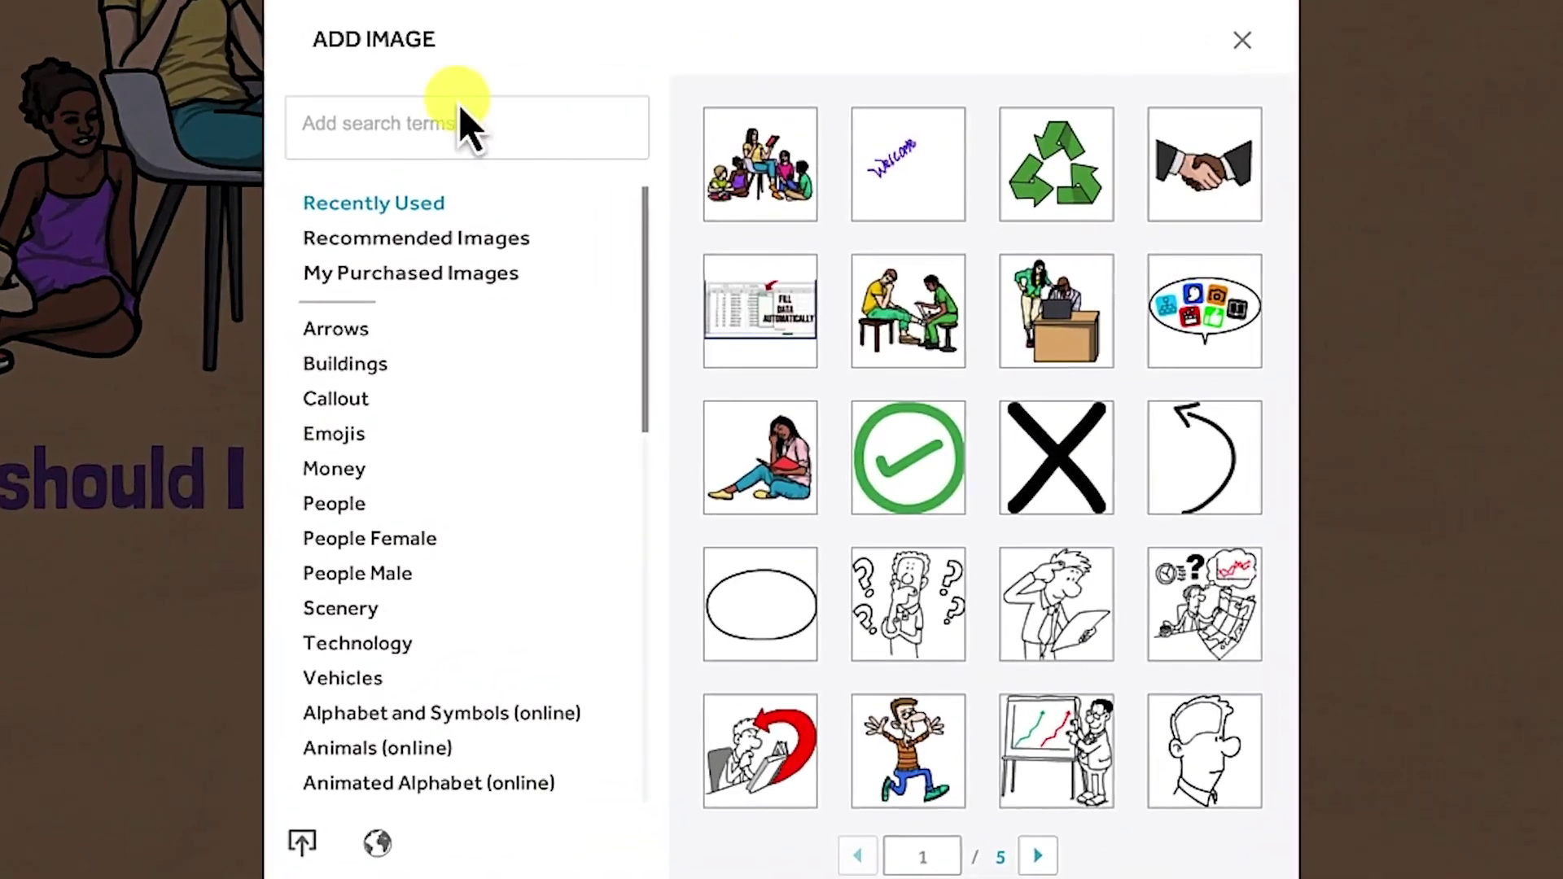
{"action": "type", "text": "Youtu"}
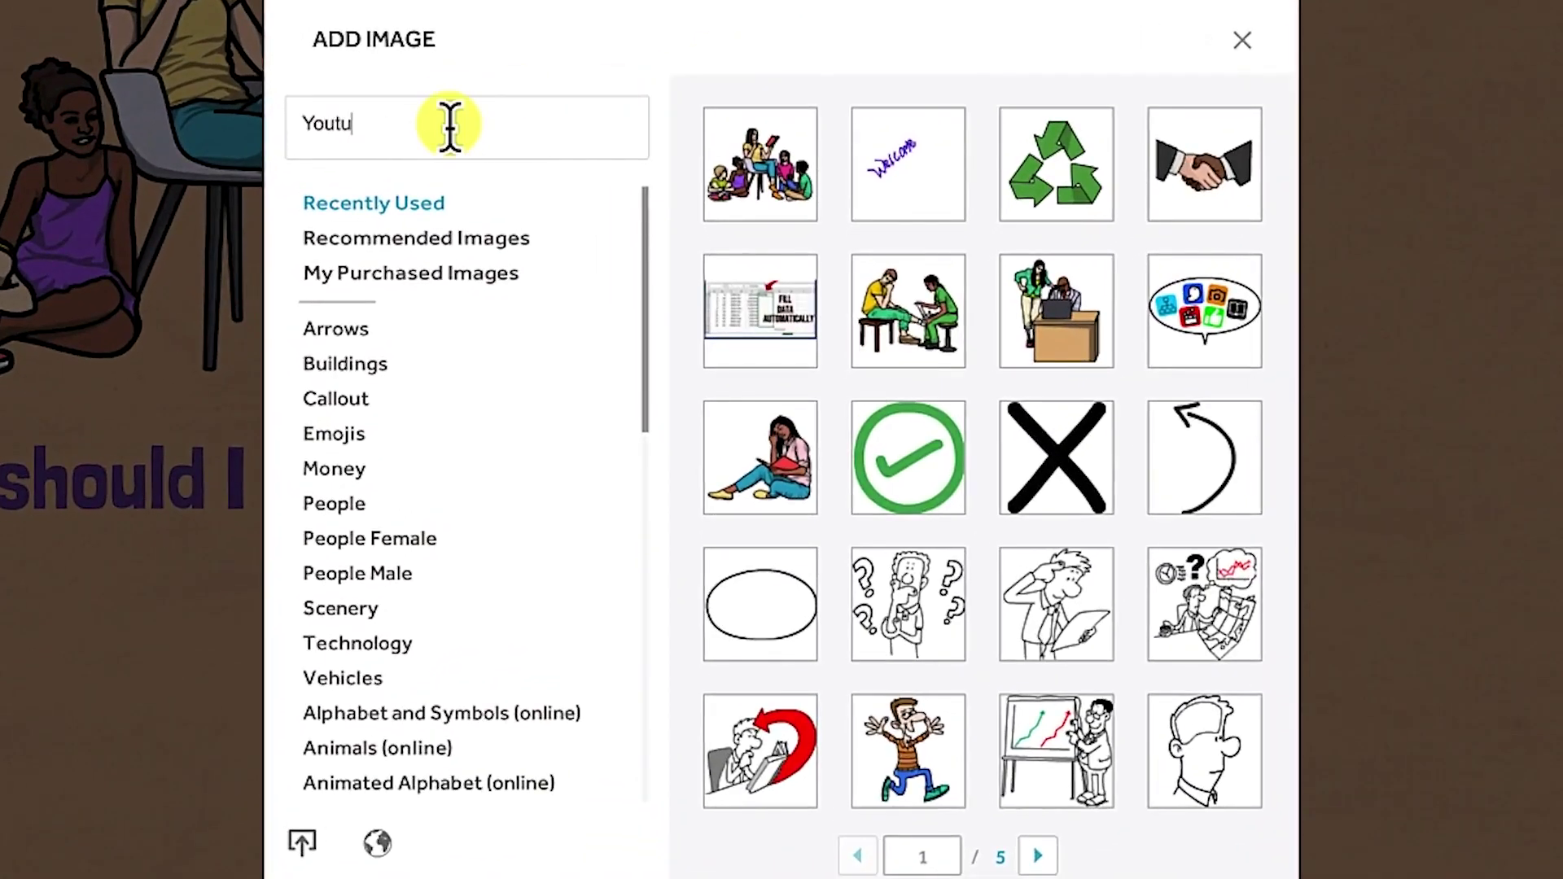
{"action": "key", "text": "Return"}
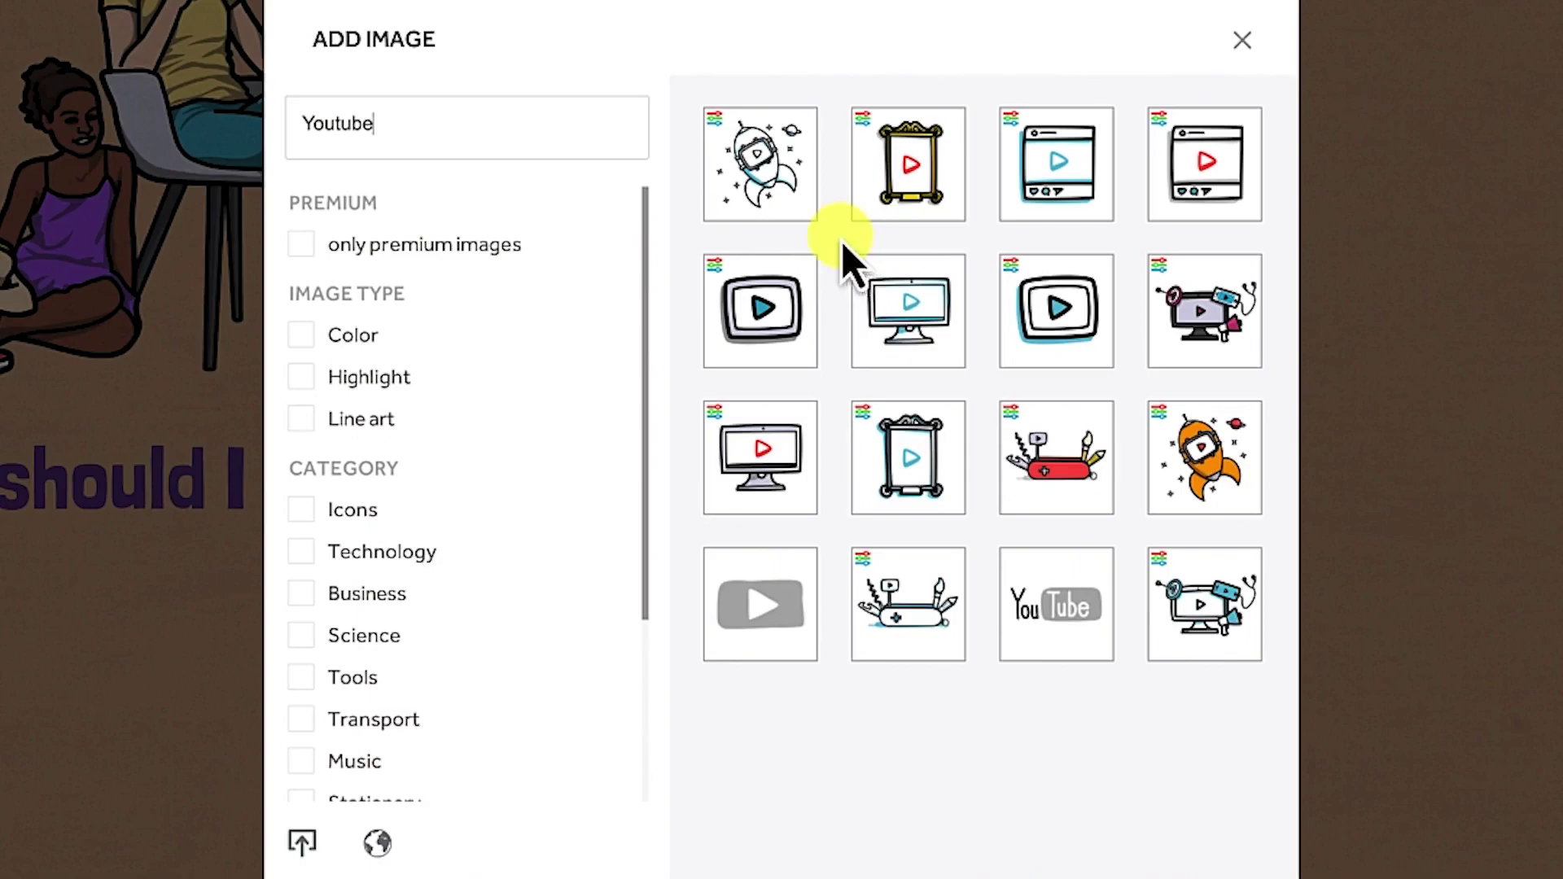
{"action": "left_click", "coordinate": [1056, 623]}
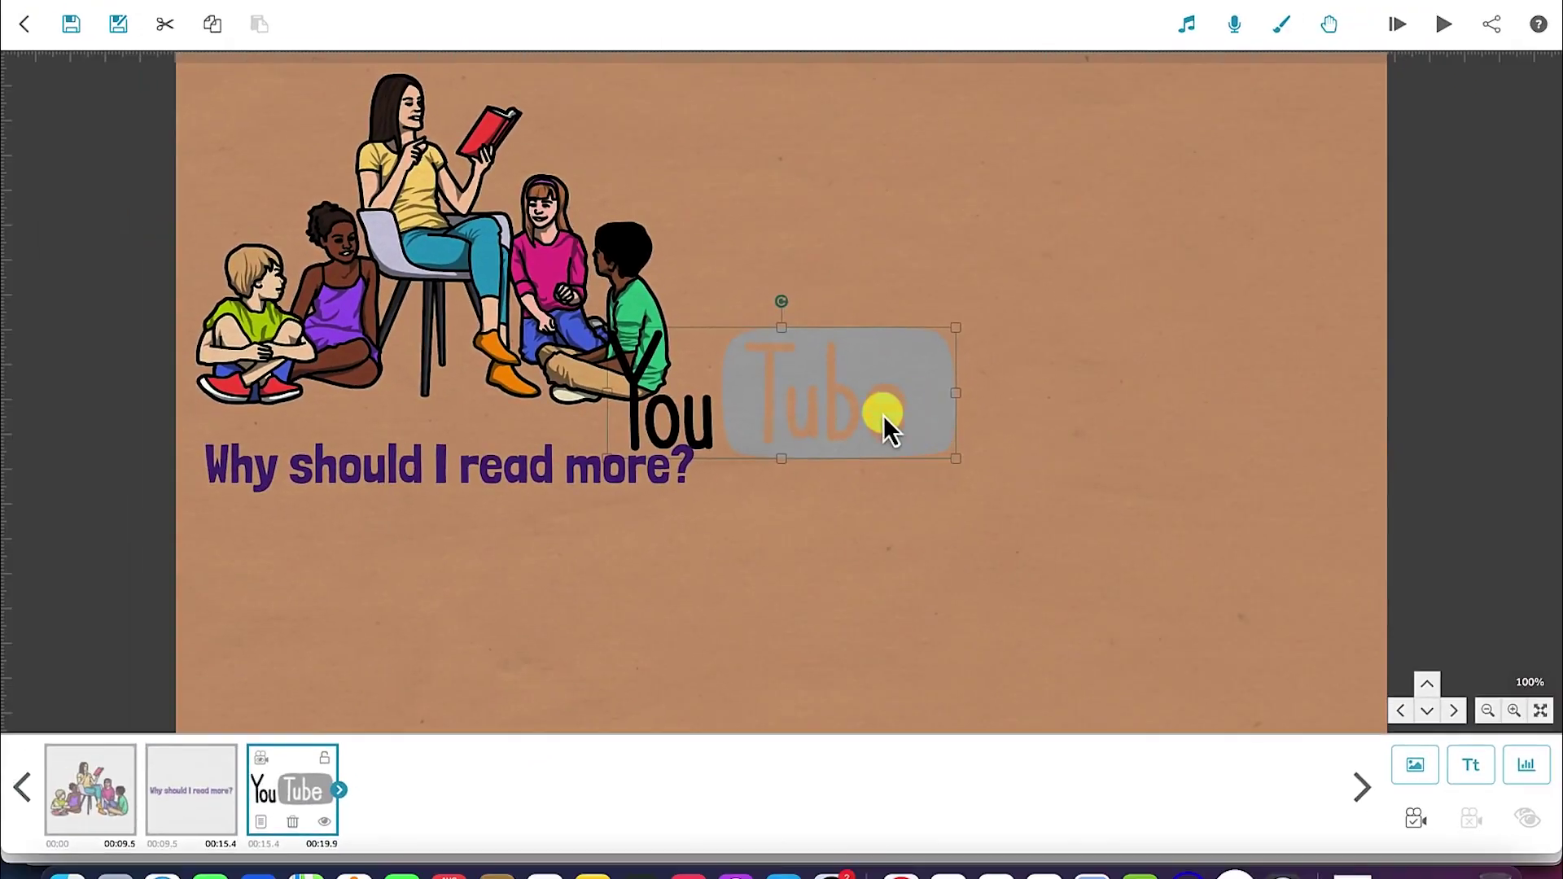
{"action": "left_click_drag", "start_coordinate": [884, 417], "coordinate": [1097, 246]}
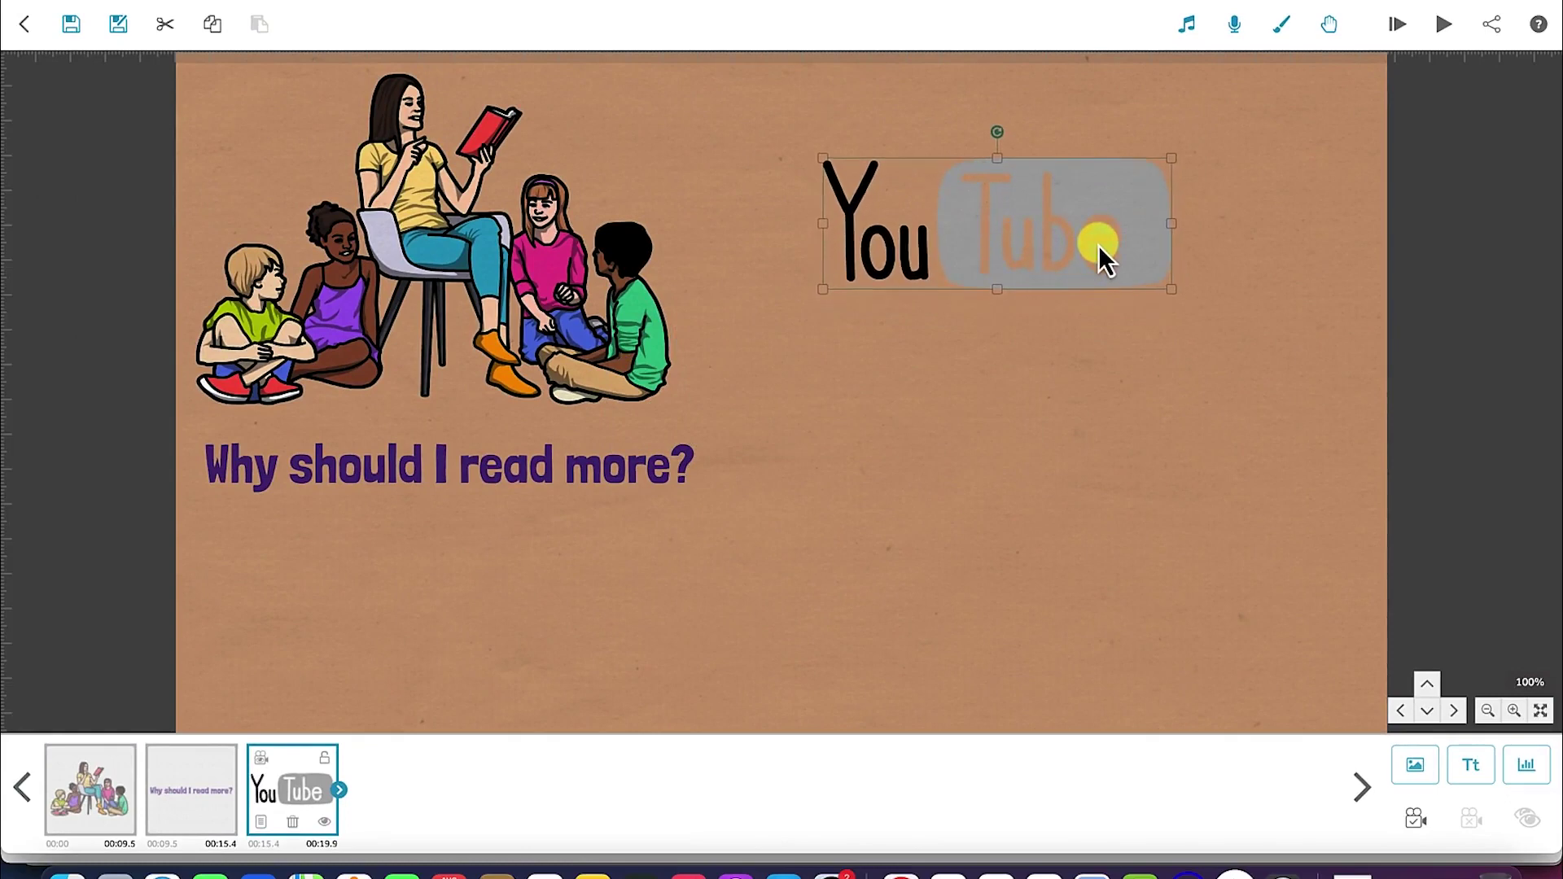
{"action": "left_click", "coordinate": [1346, 415]}
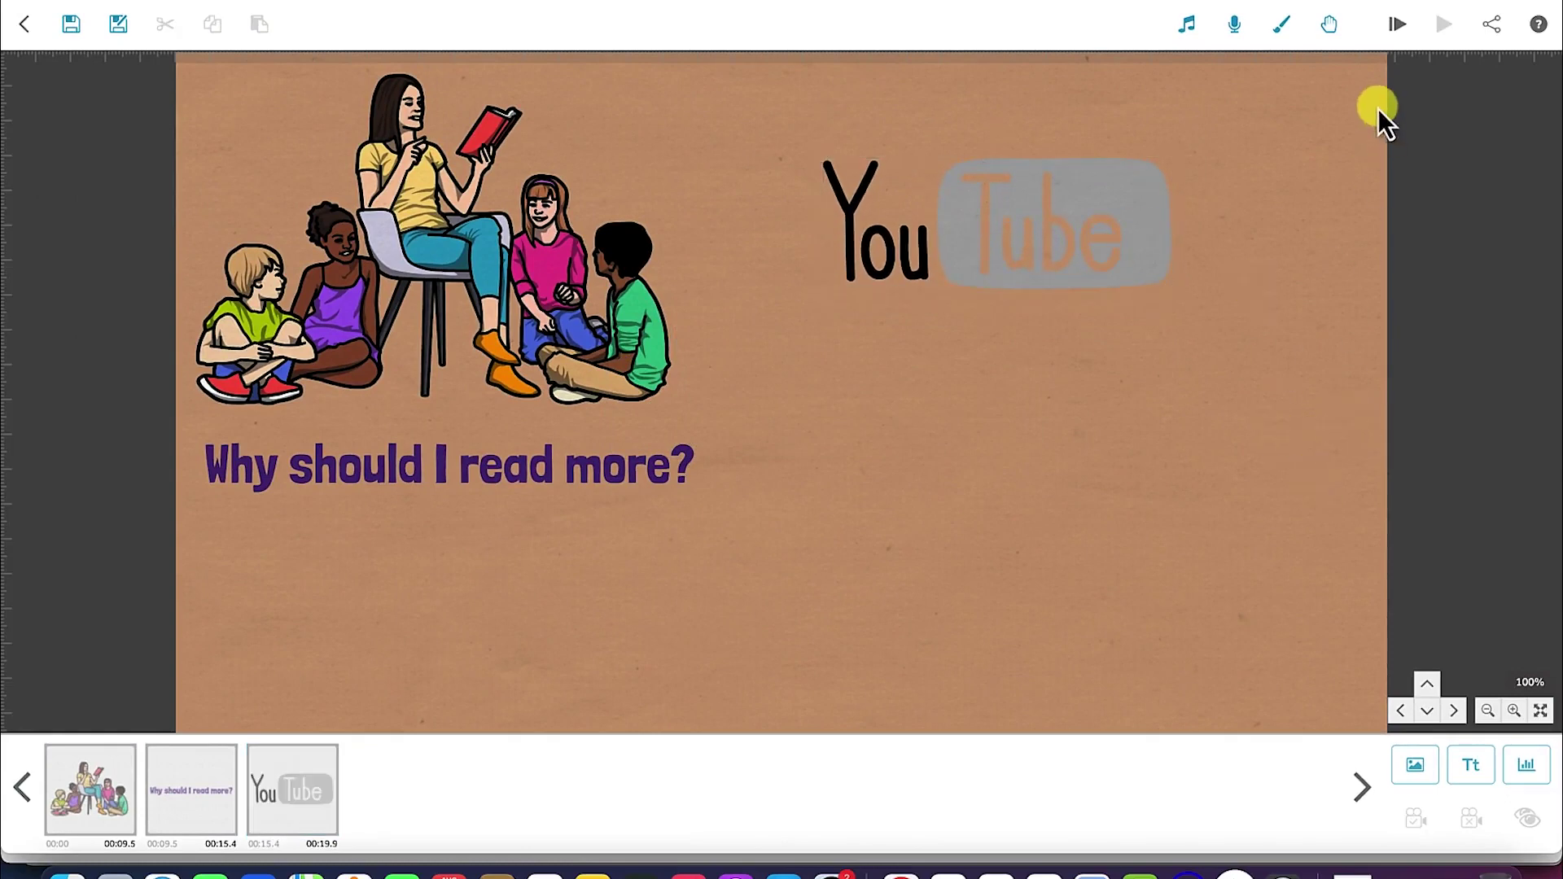
Change the canvas background colour to white (#ffffff).
{"action": "left_click", "coordinate": [1281, 36]}
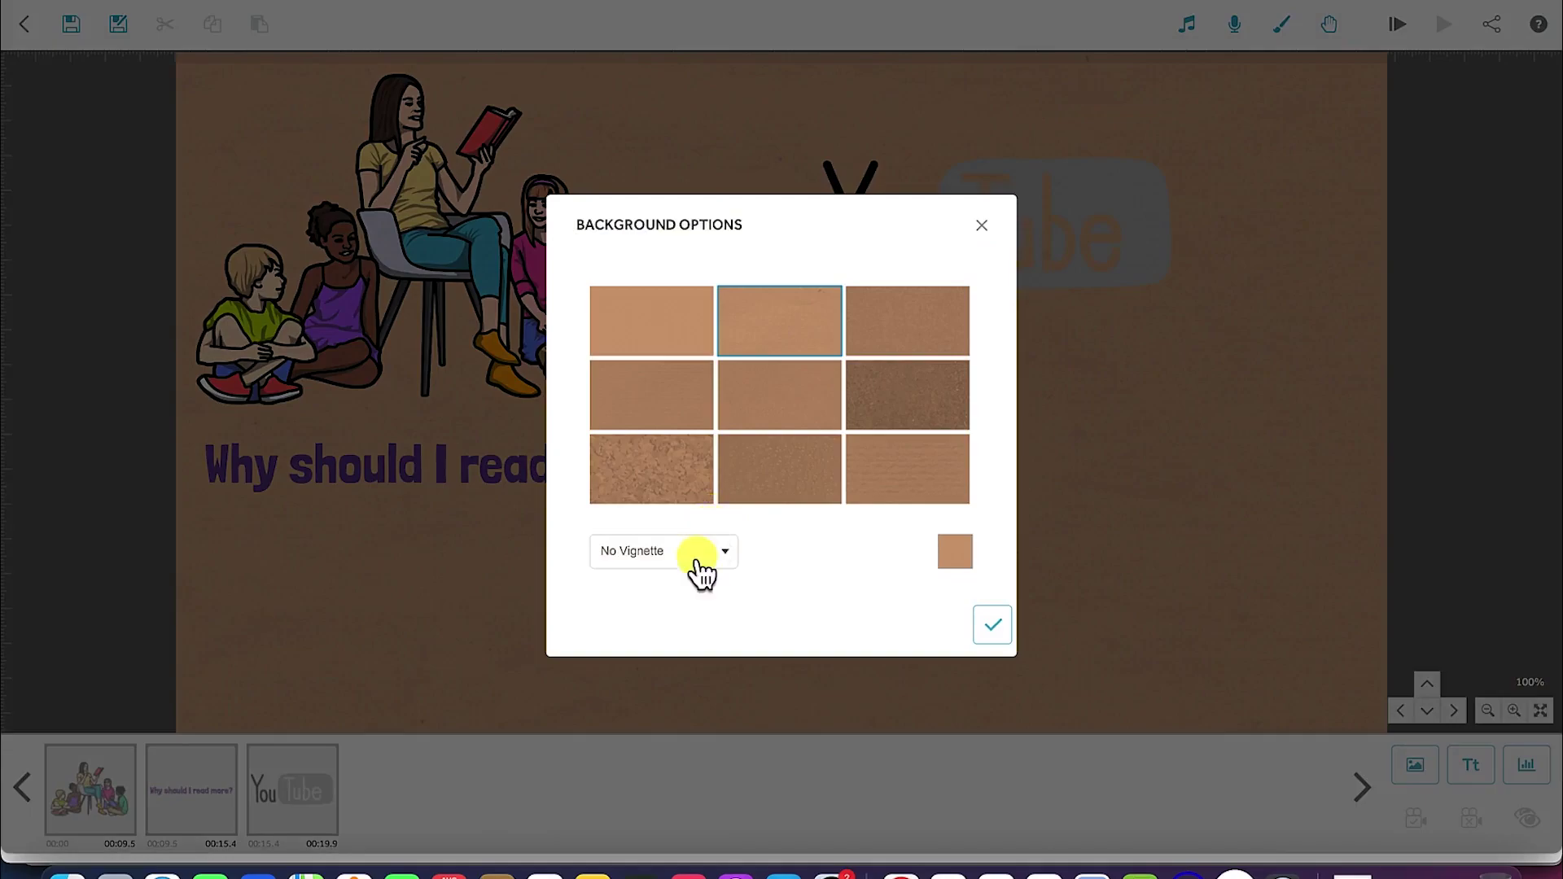
{"action": "left_click", "coordinate": [953, 554]}
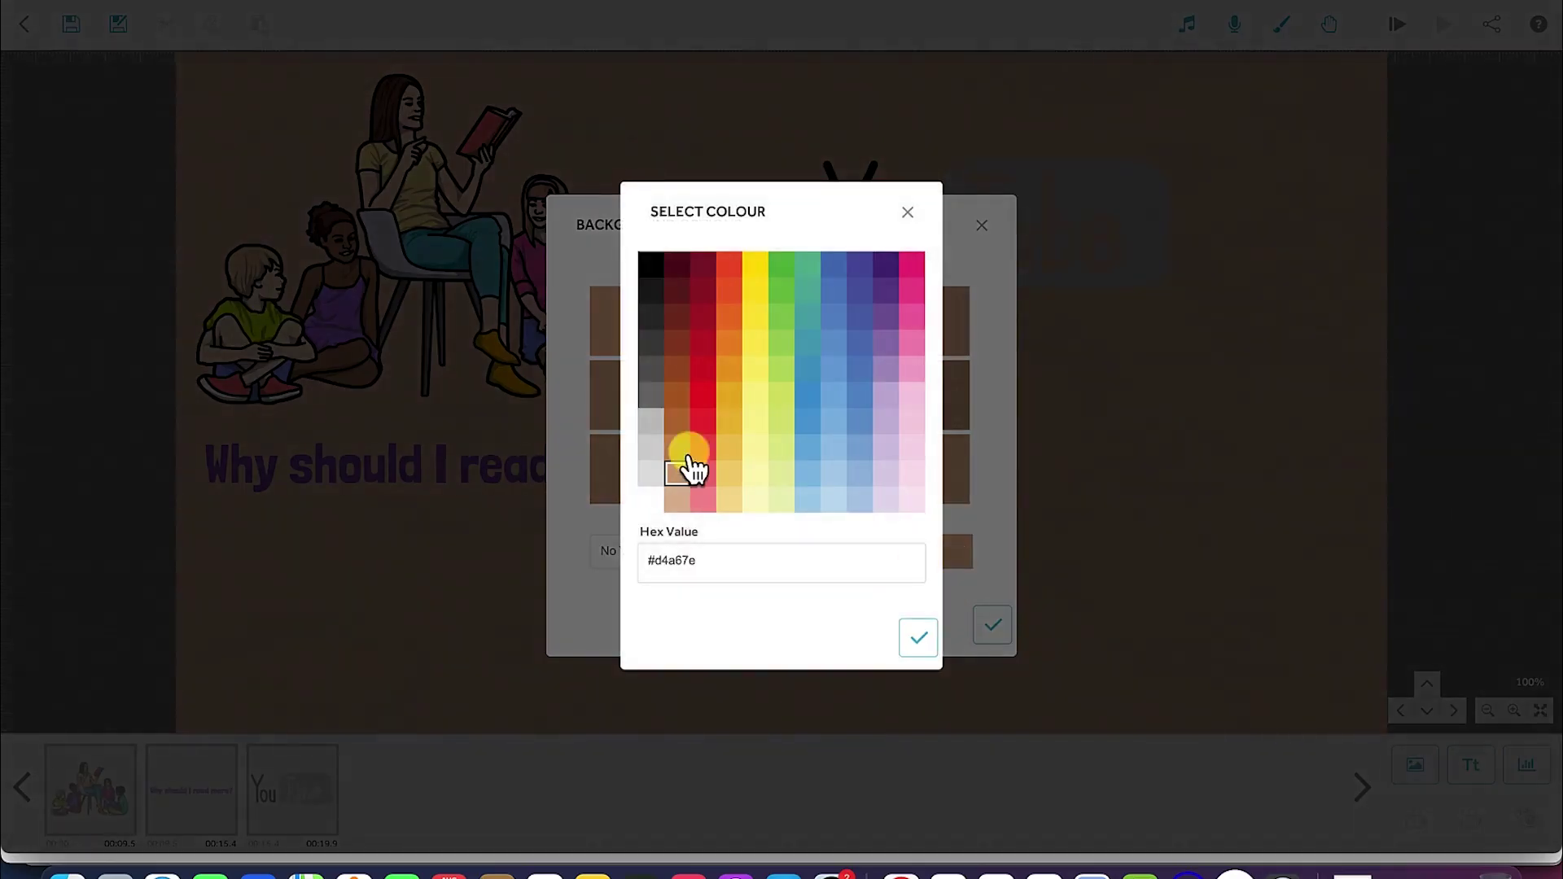
{"action": "left_click", "coordinate": [650, 499]}
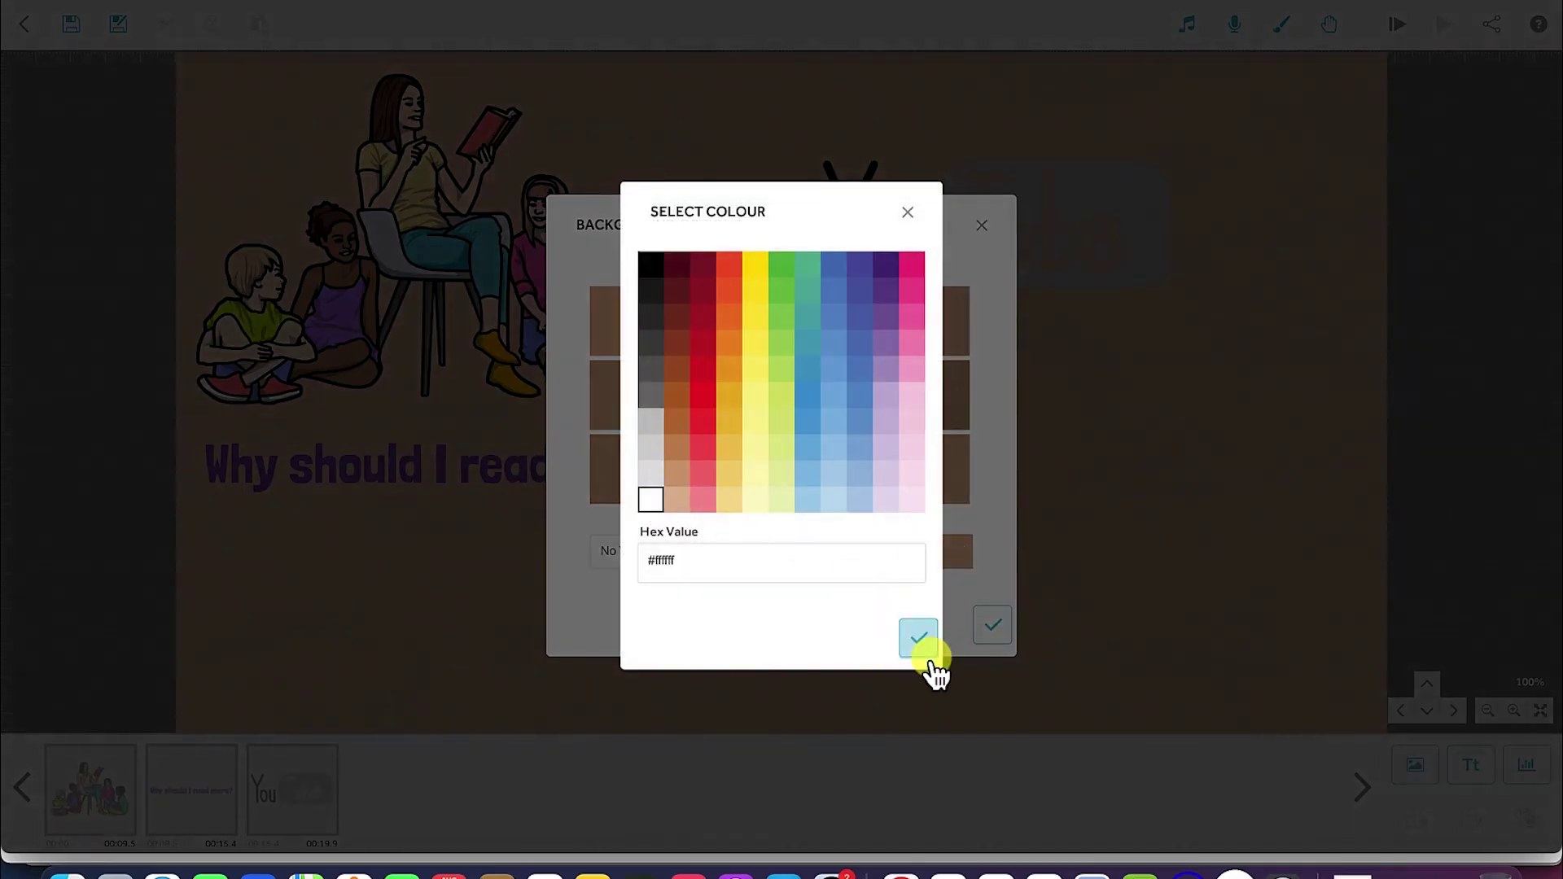
{"action": "left_click", "coordinate": [918, 641]}
{"action": "left_click", "coordinate": [993, 626]}
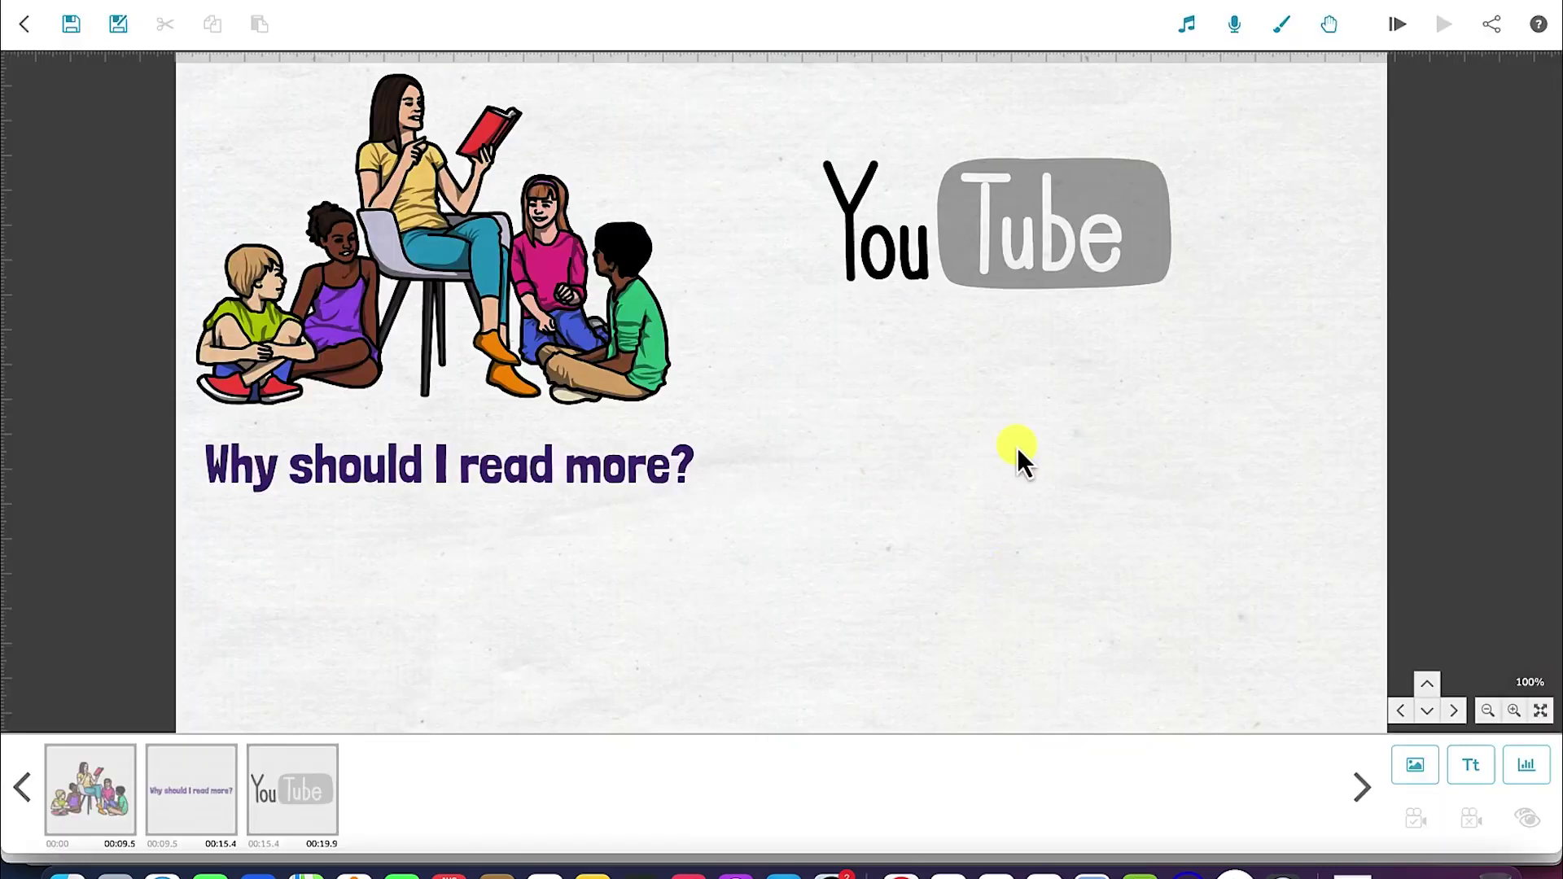
Switch to the script in Word to read the lines that follow the mention of watching a video summary.
{"action": "mouse_move", "coordinate": [1026, 238]}
{"action": "left_mouse_down"}
{"action": "mouse_move", "coordinate": [1078, 241]}
{"action": "mouse_move", "coordinate": [1051, 236]}
{"action": "left_mouse_up"}
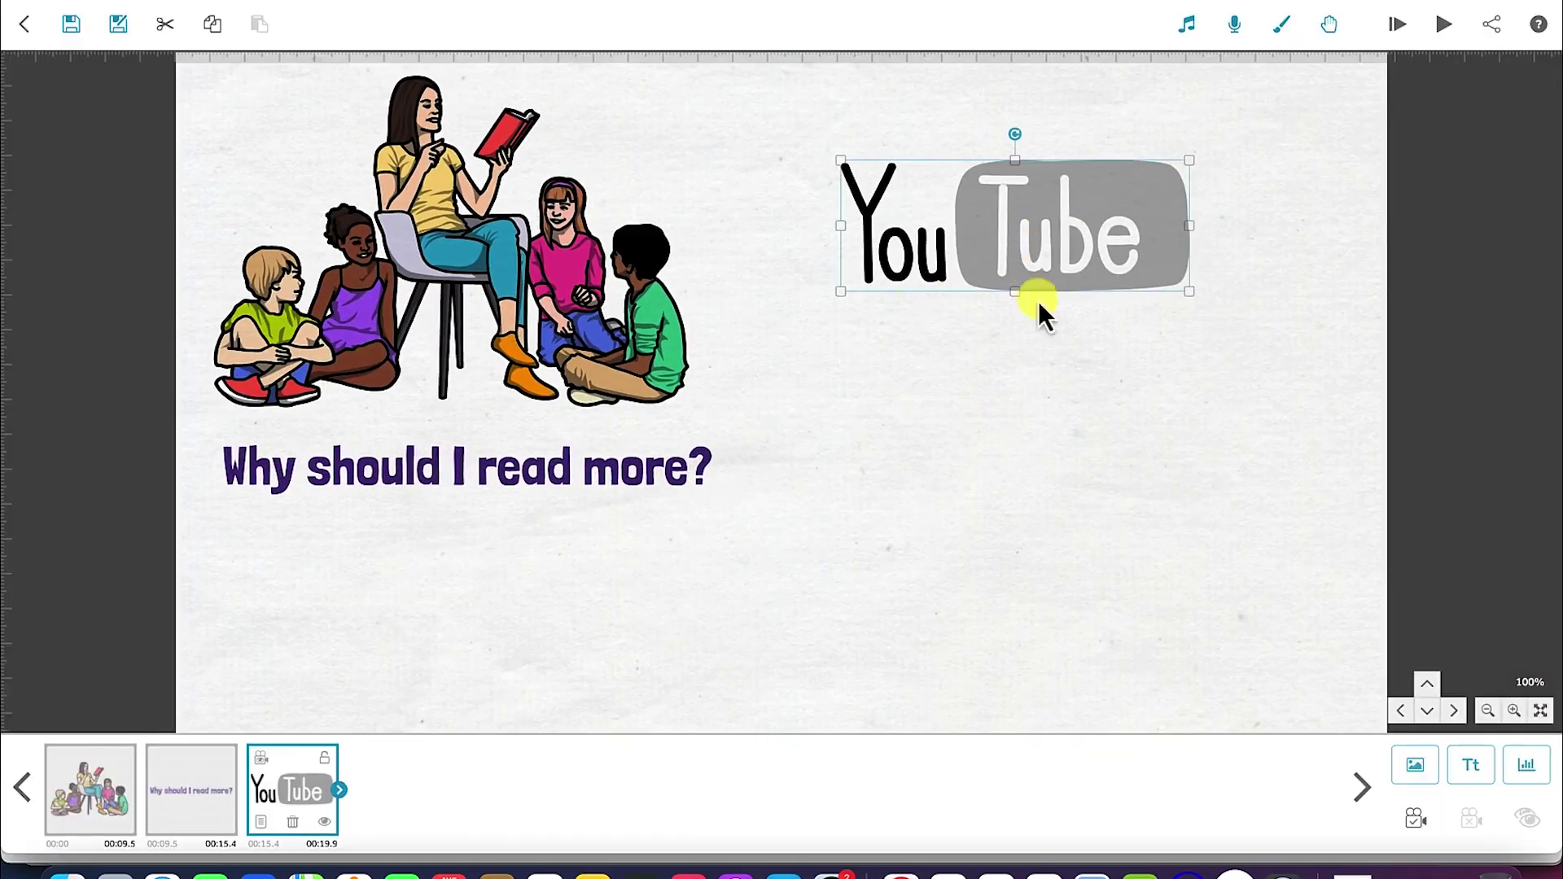
{"action": "left_click", "coordinate": [1050, 415]}
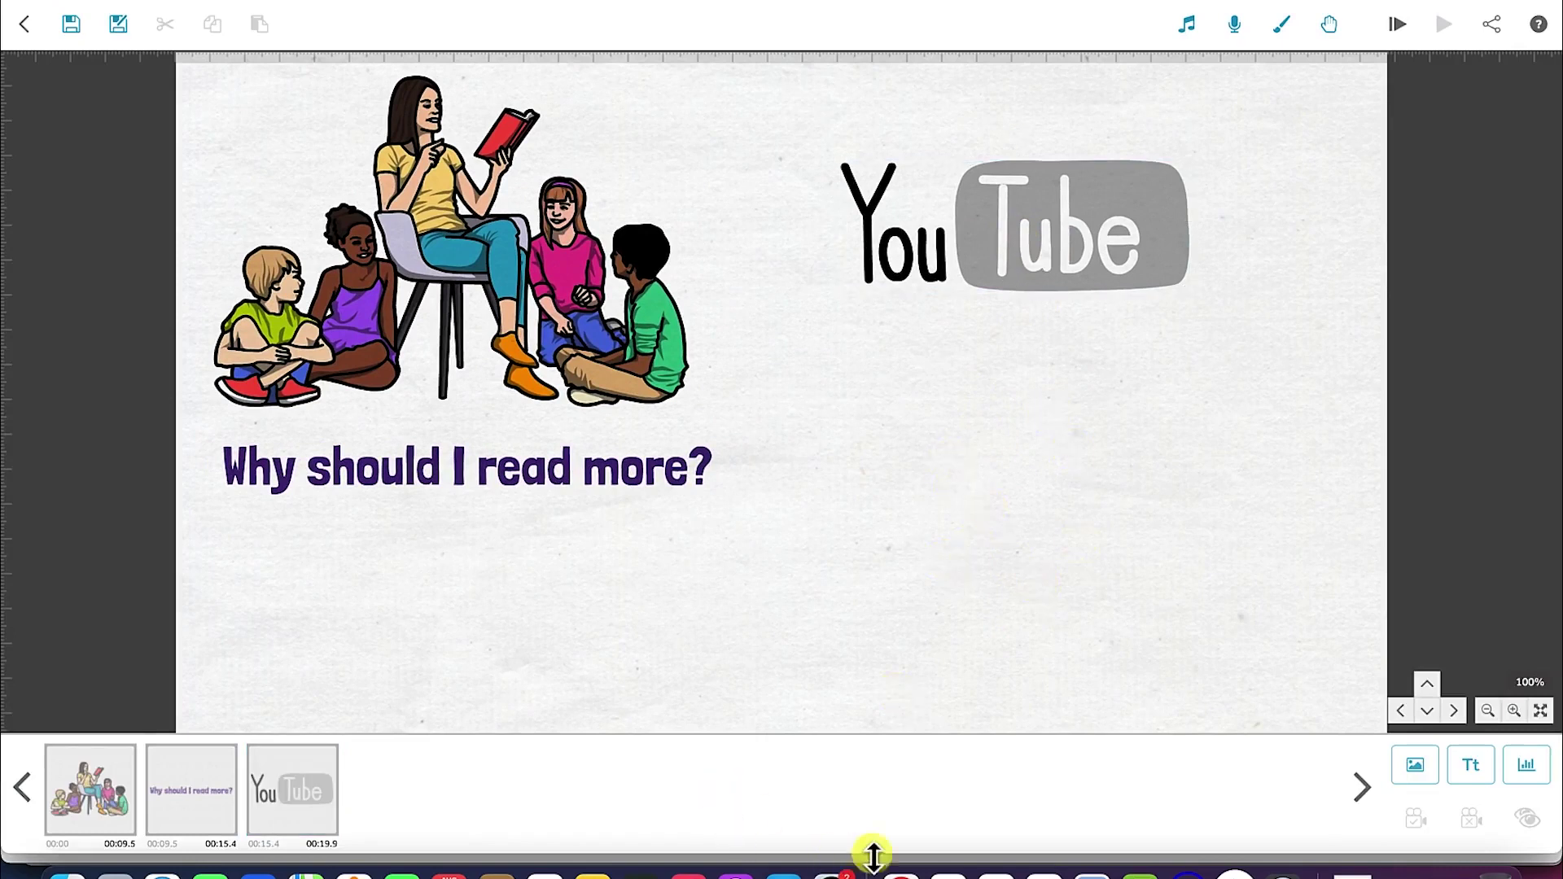
{"action": "left_click", "coordinate": [947, 870]}
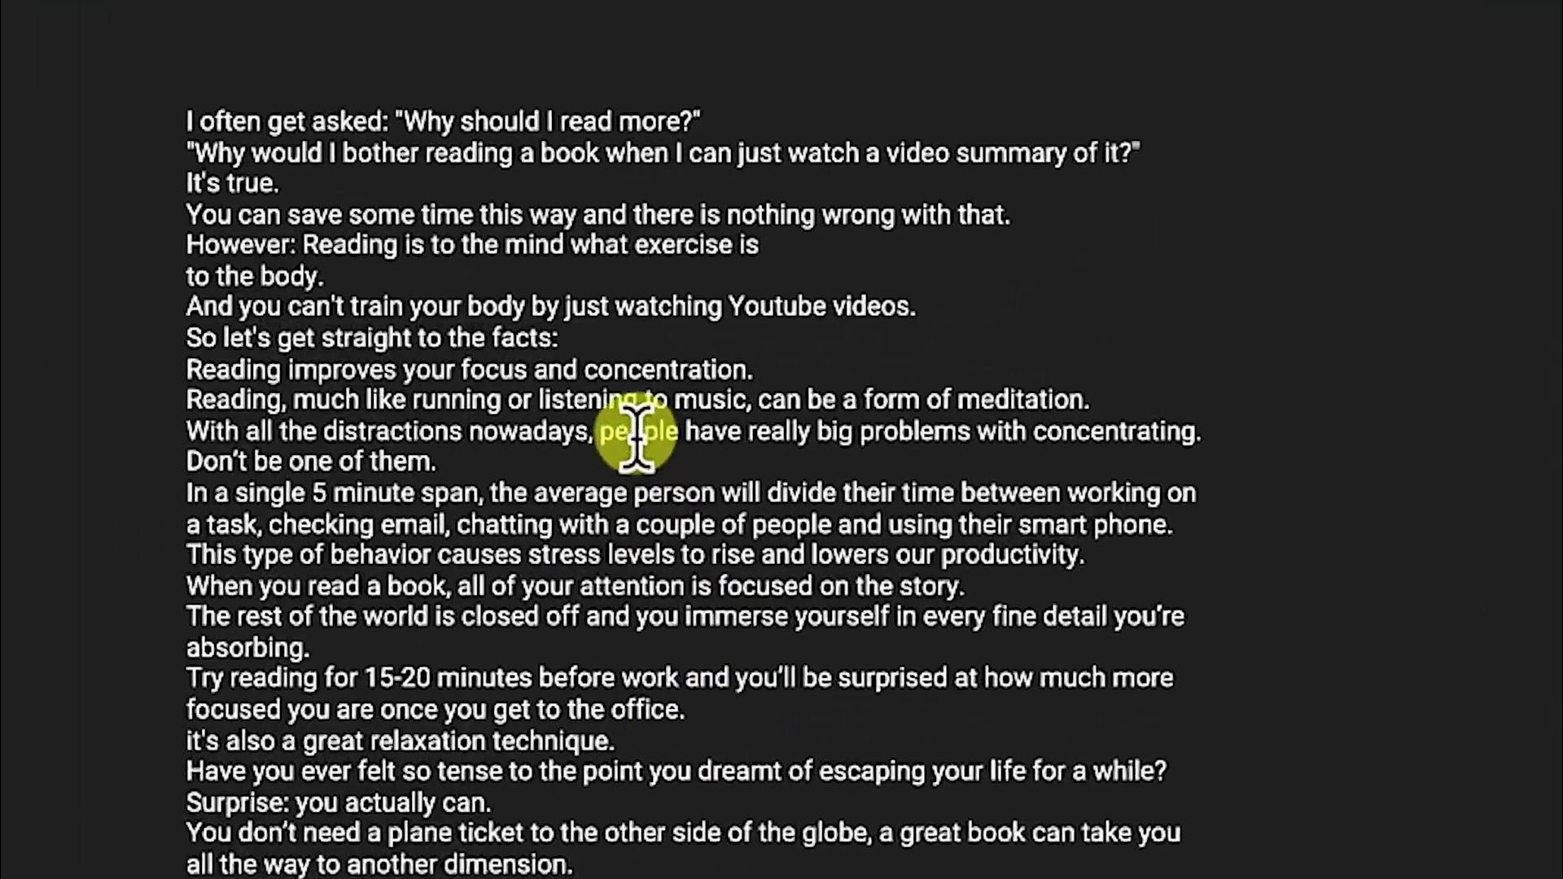